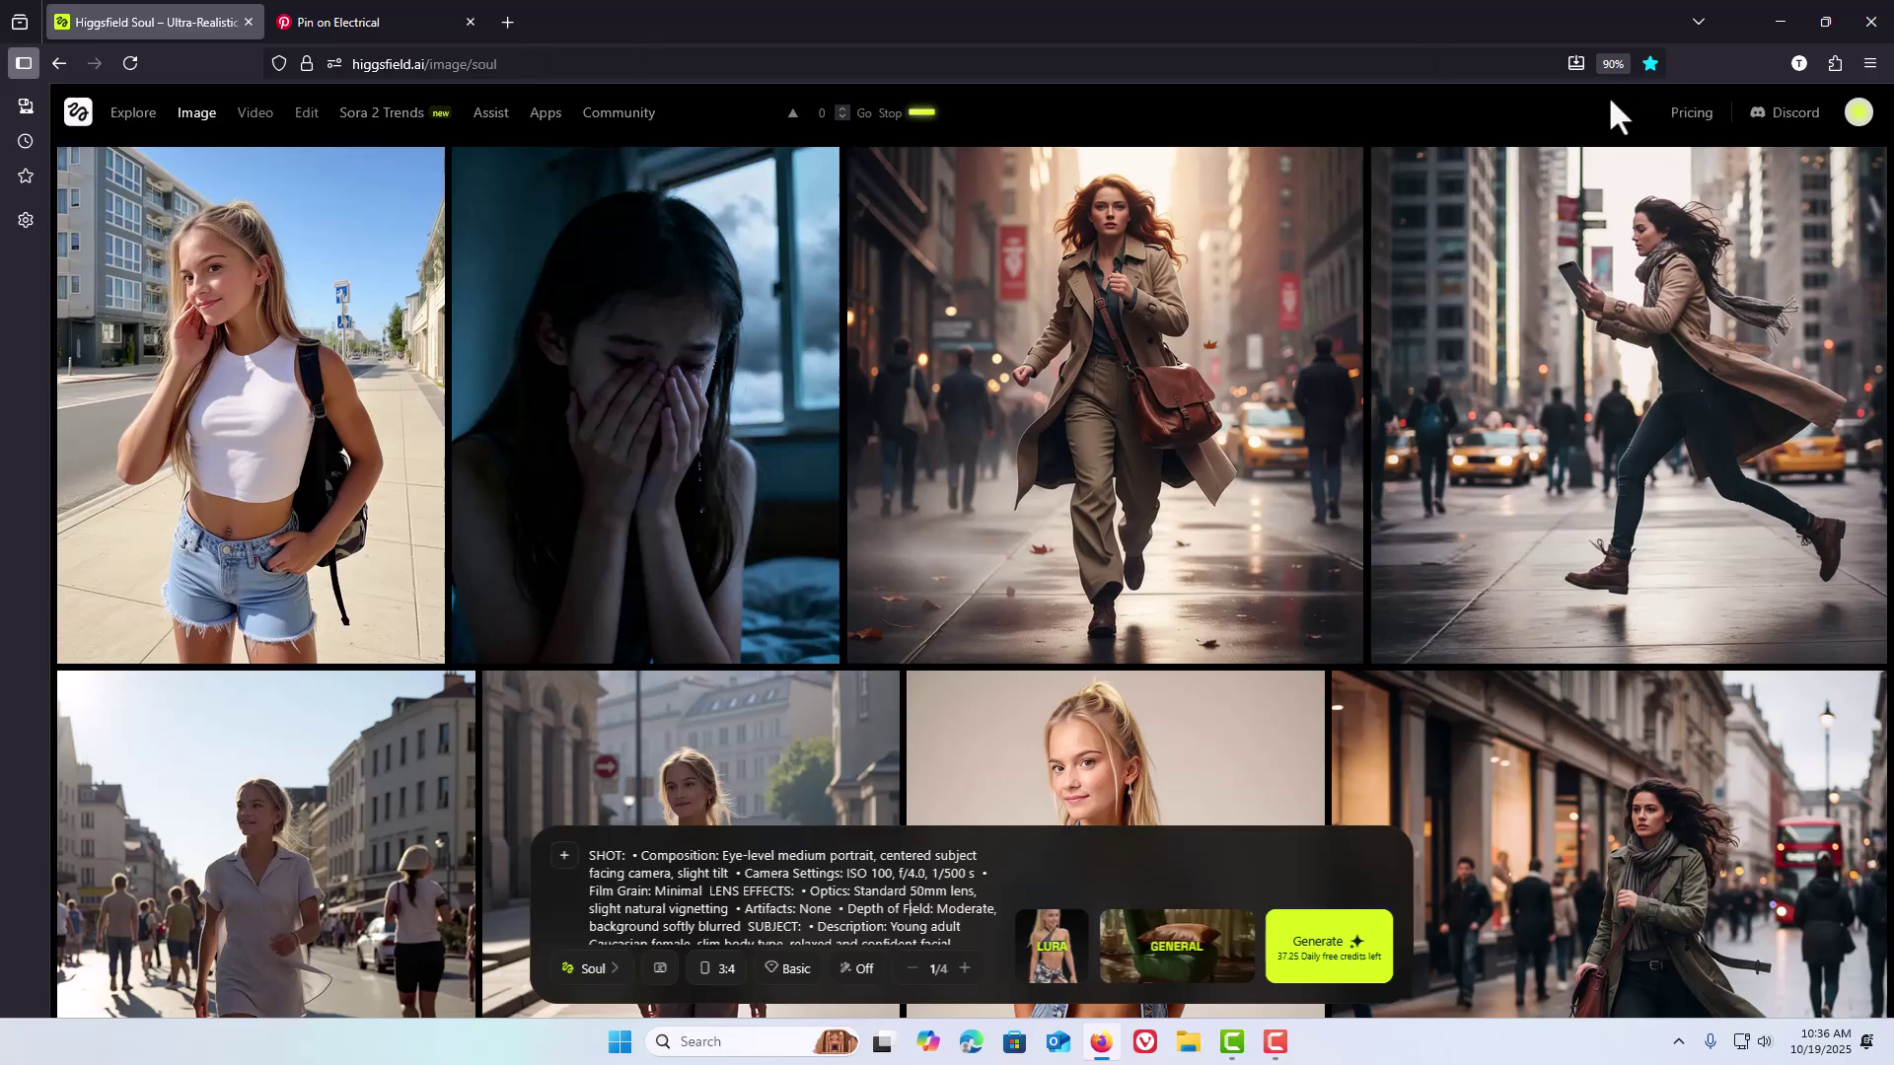
# Step: Open the Tampermonkey extension and view the userscripts available for this page
pyautogui.click(1832, 63)
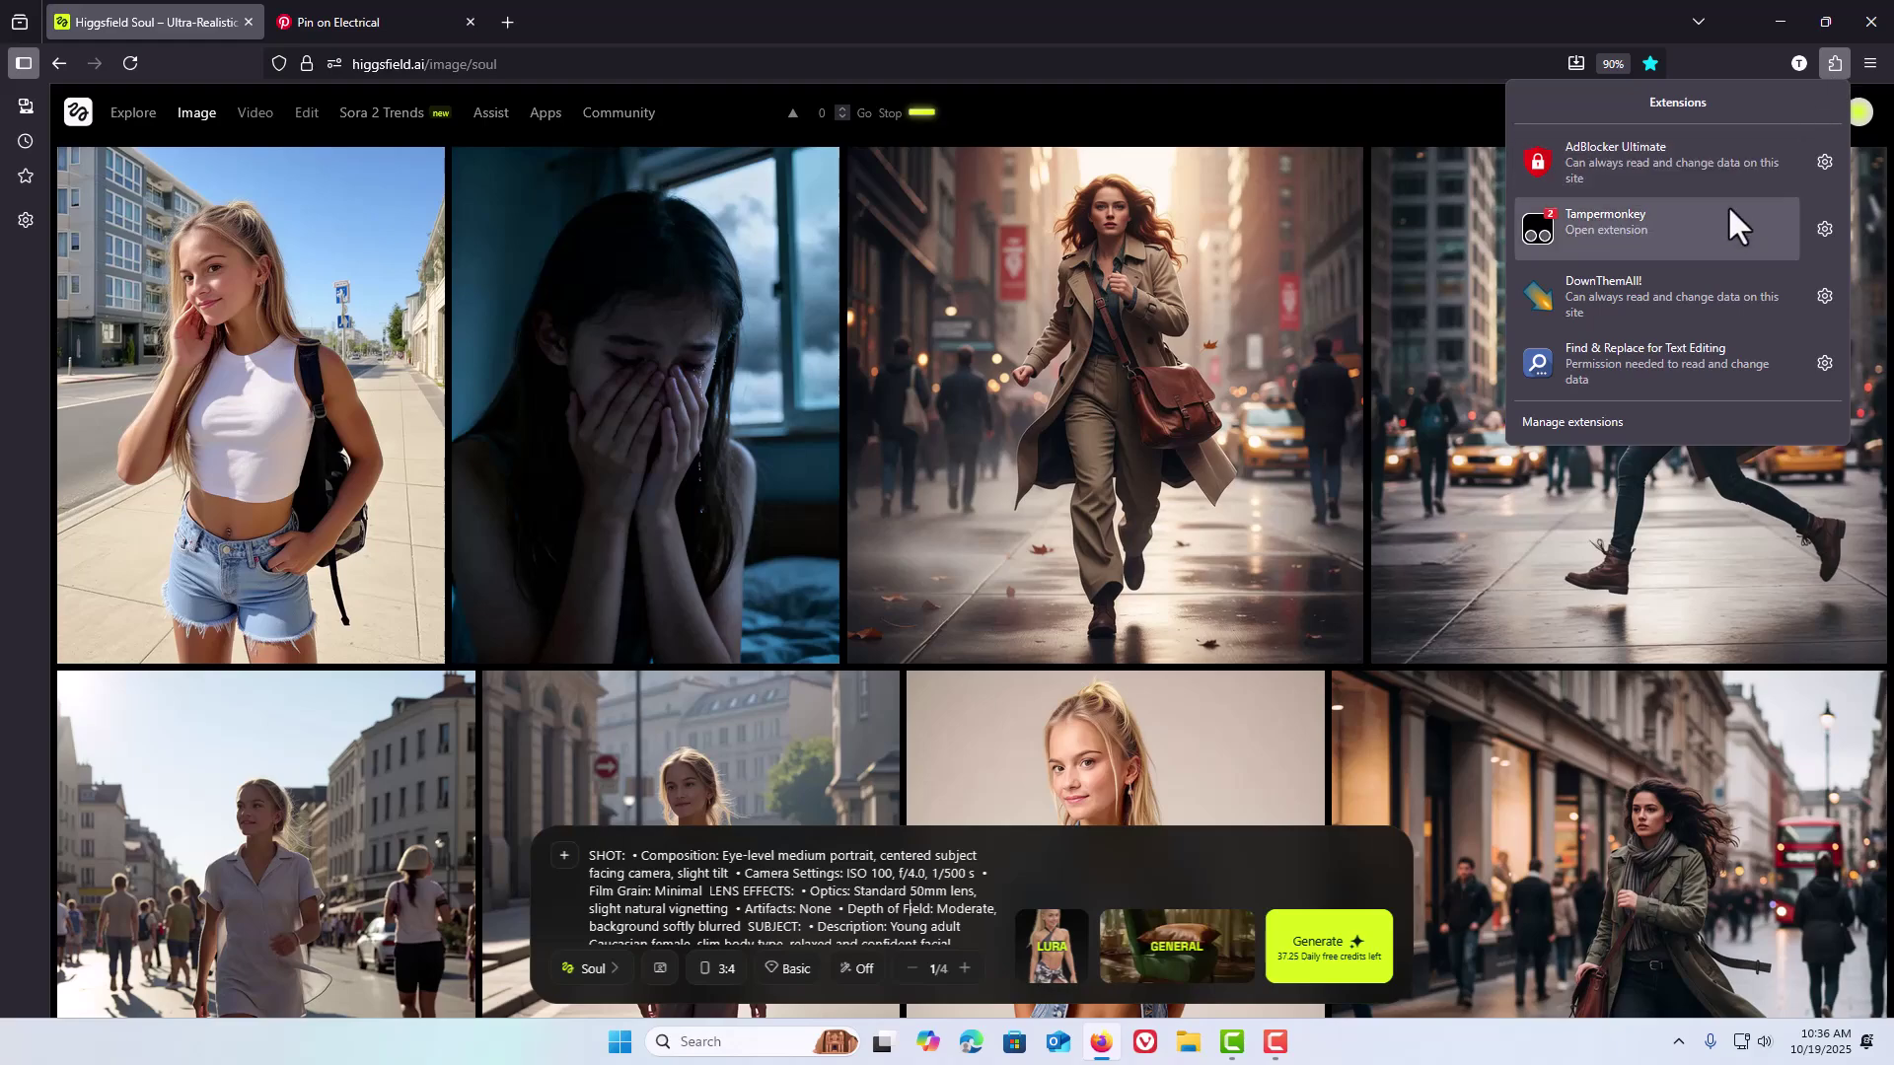
pyautogui.click(1716, 234)
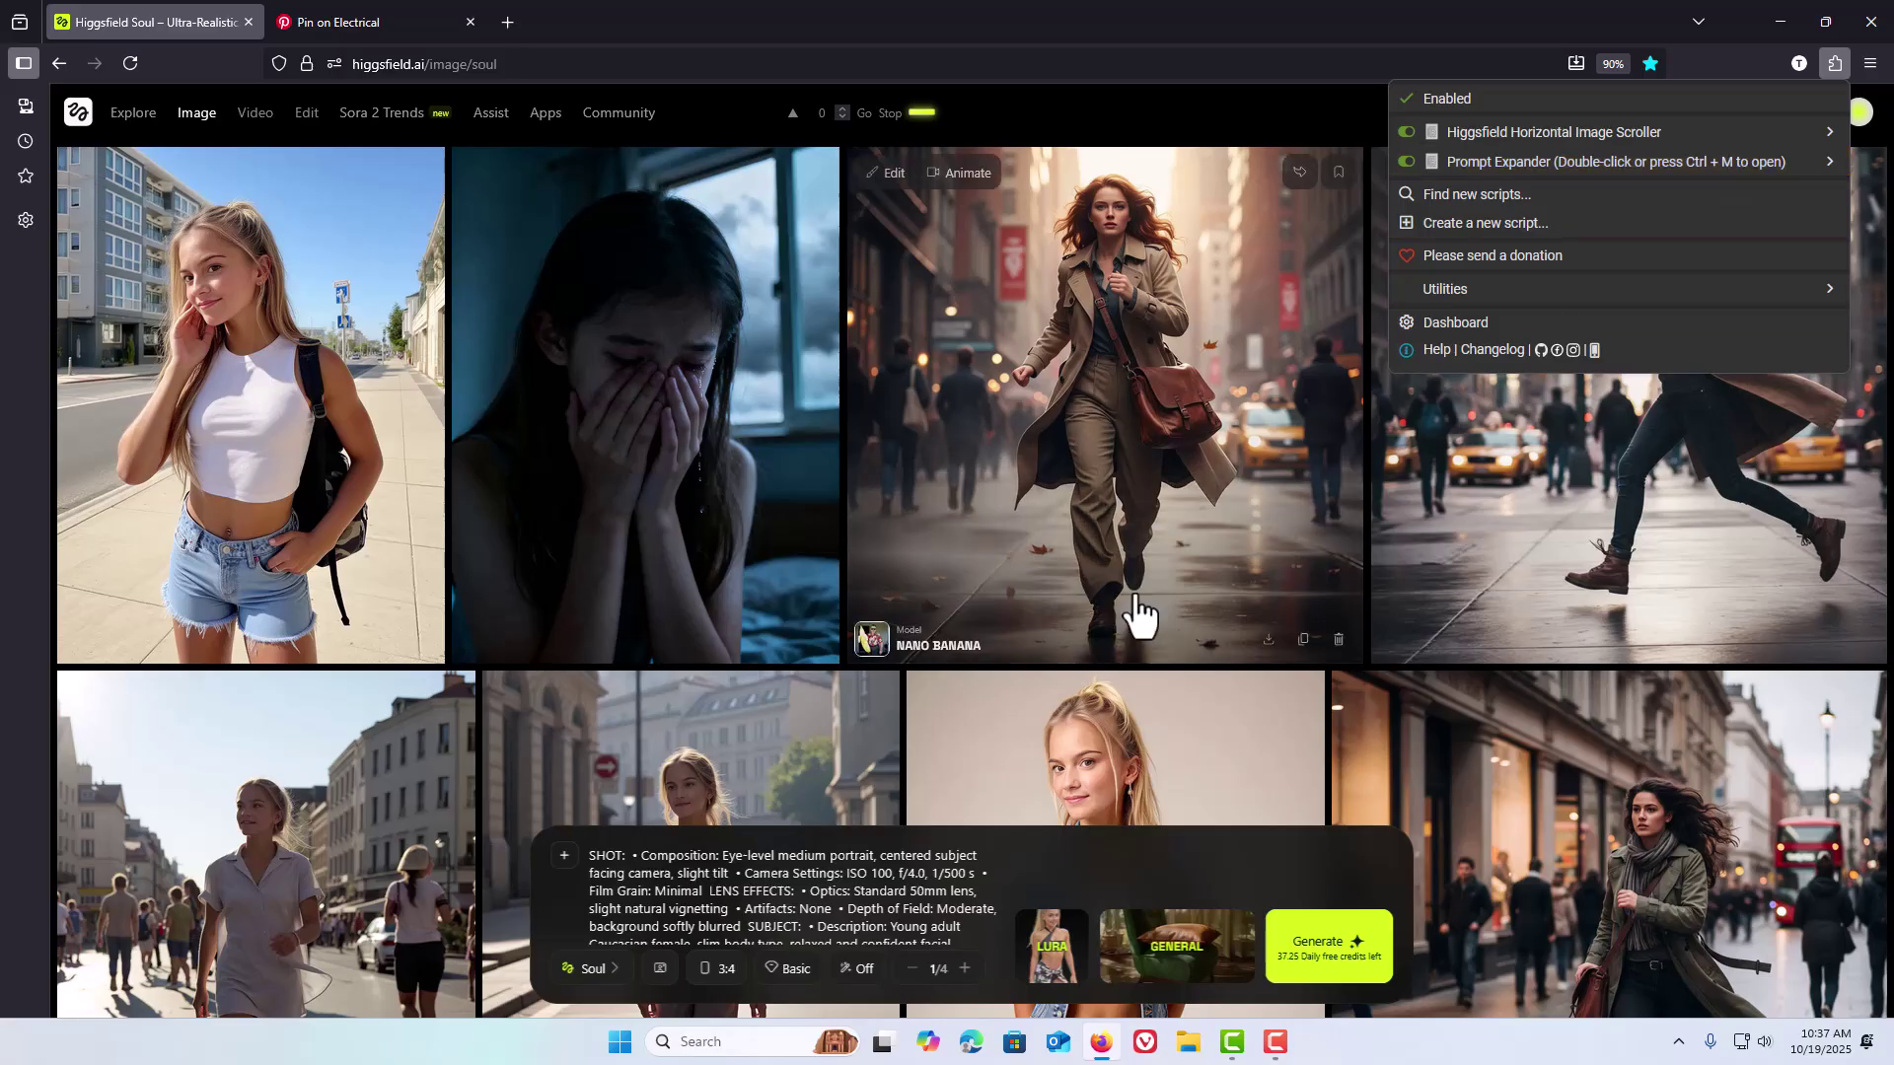
pyautogui.click(833, 923)
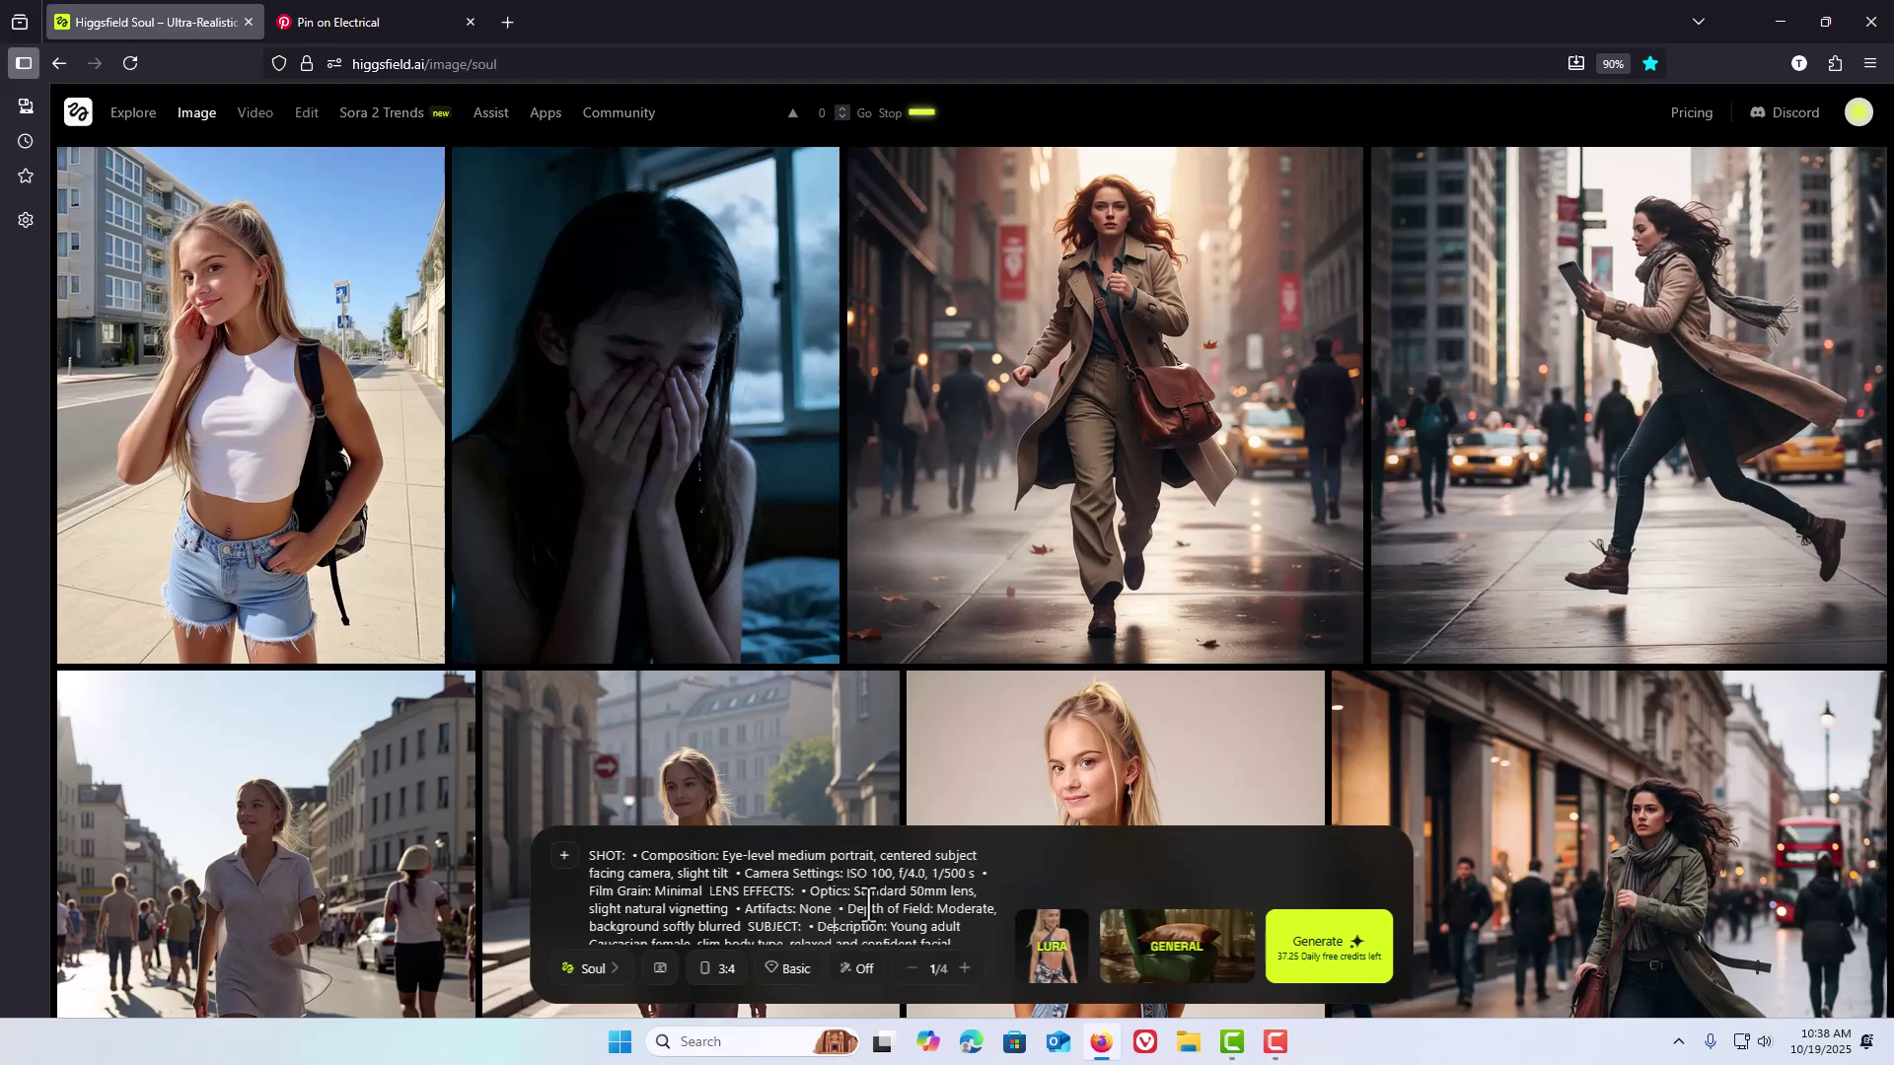
# Step: Look through the existing prompt, replace all of it with "a women" in the Prompt Editor, and apply it
pyautogui.scroll(-3, 917, 890)
pyautogui.scroll(-5, 921, 892)
pyautogui.scroll(8, 920, 893)
pyautogui.doubleClick(733, 912)
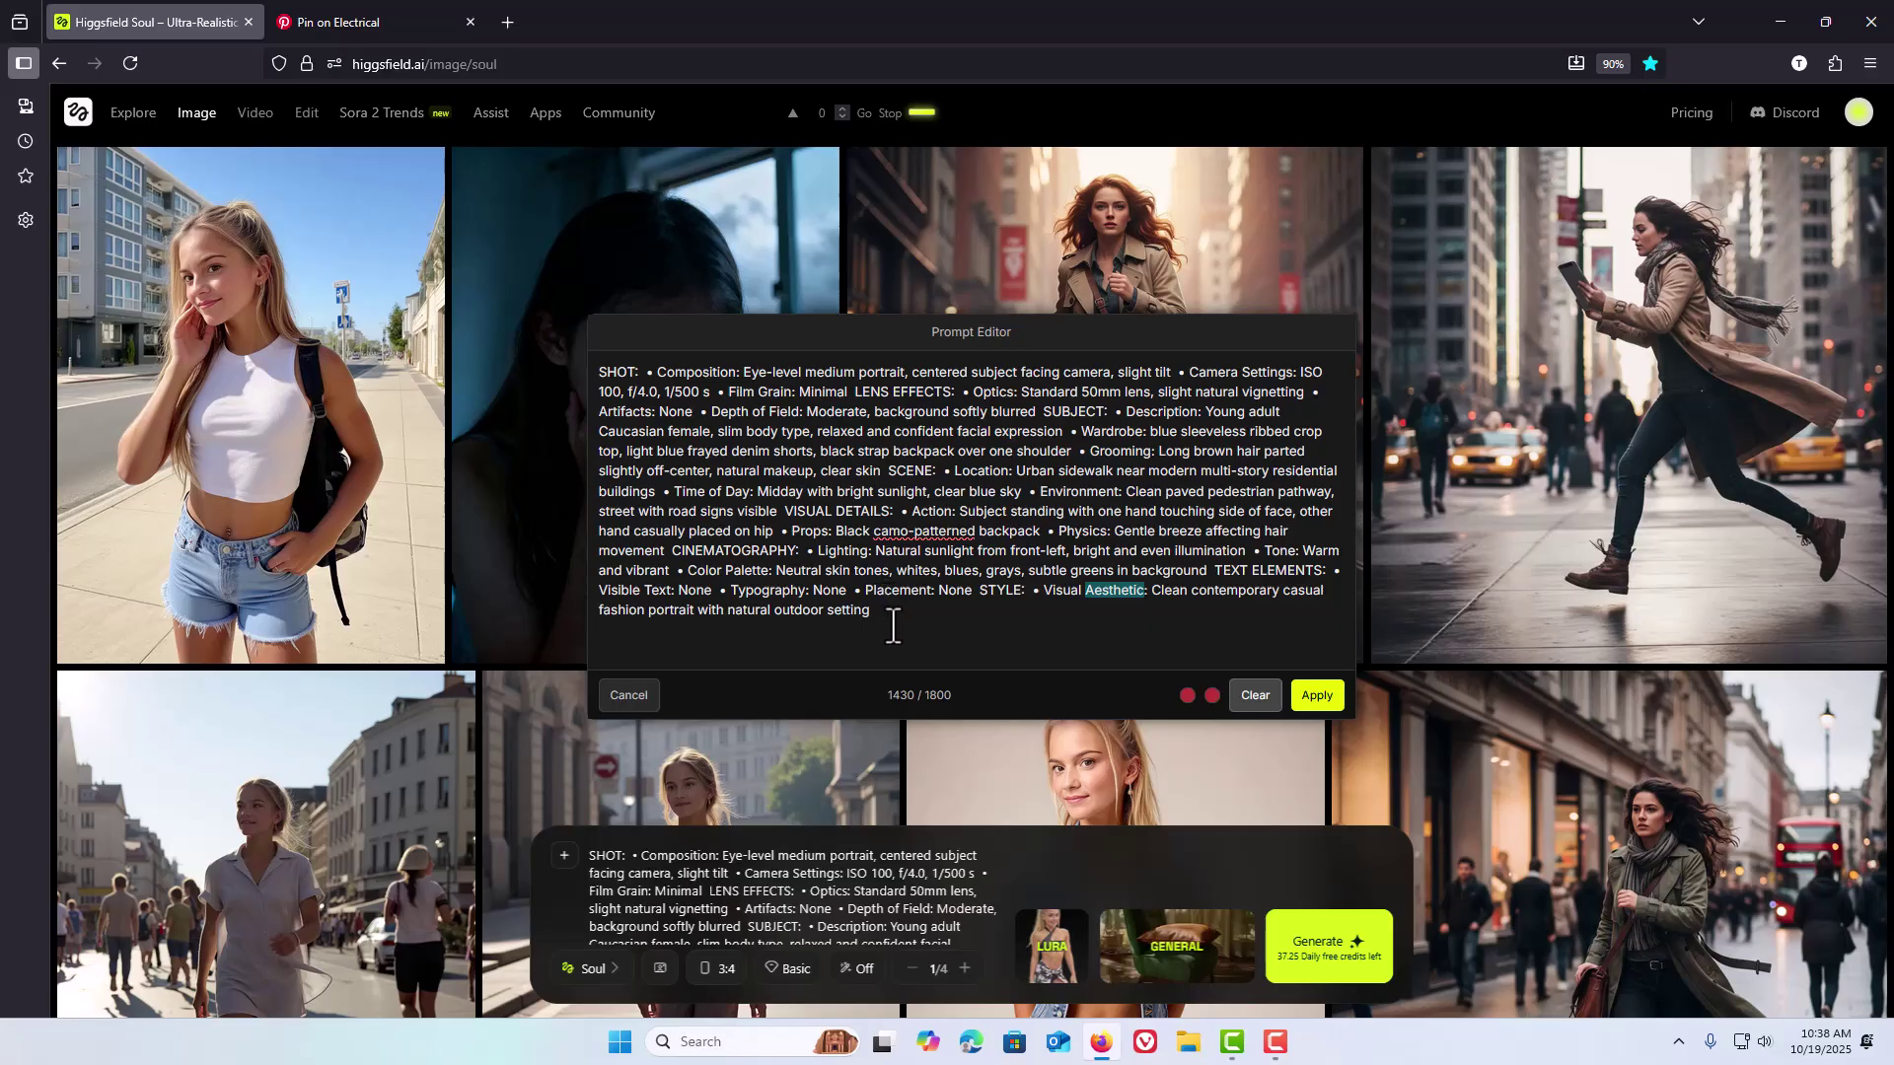
pyautogui.moveTo(893, 627); pyautogui.dragTo(555, 364)
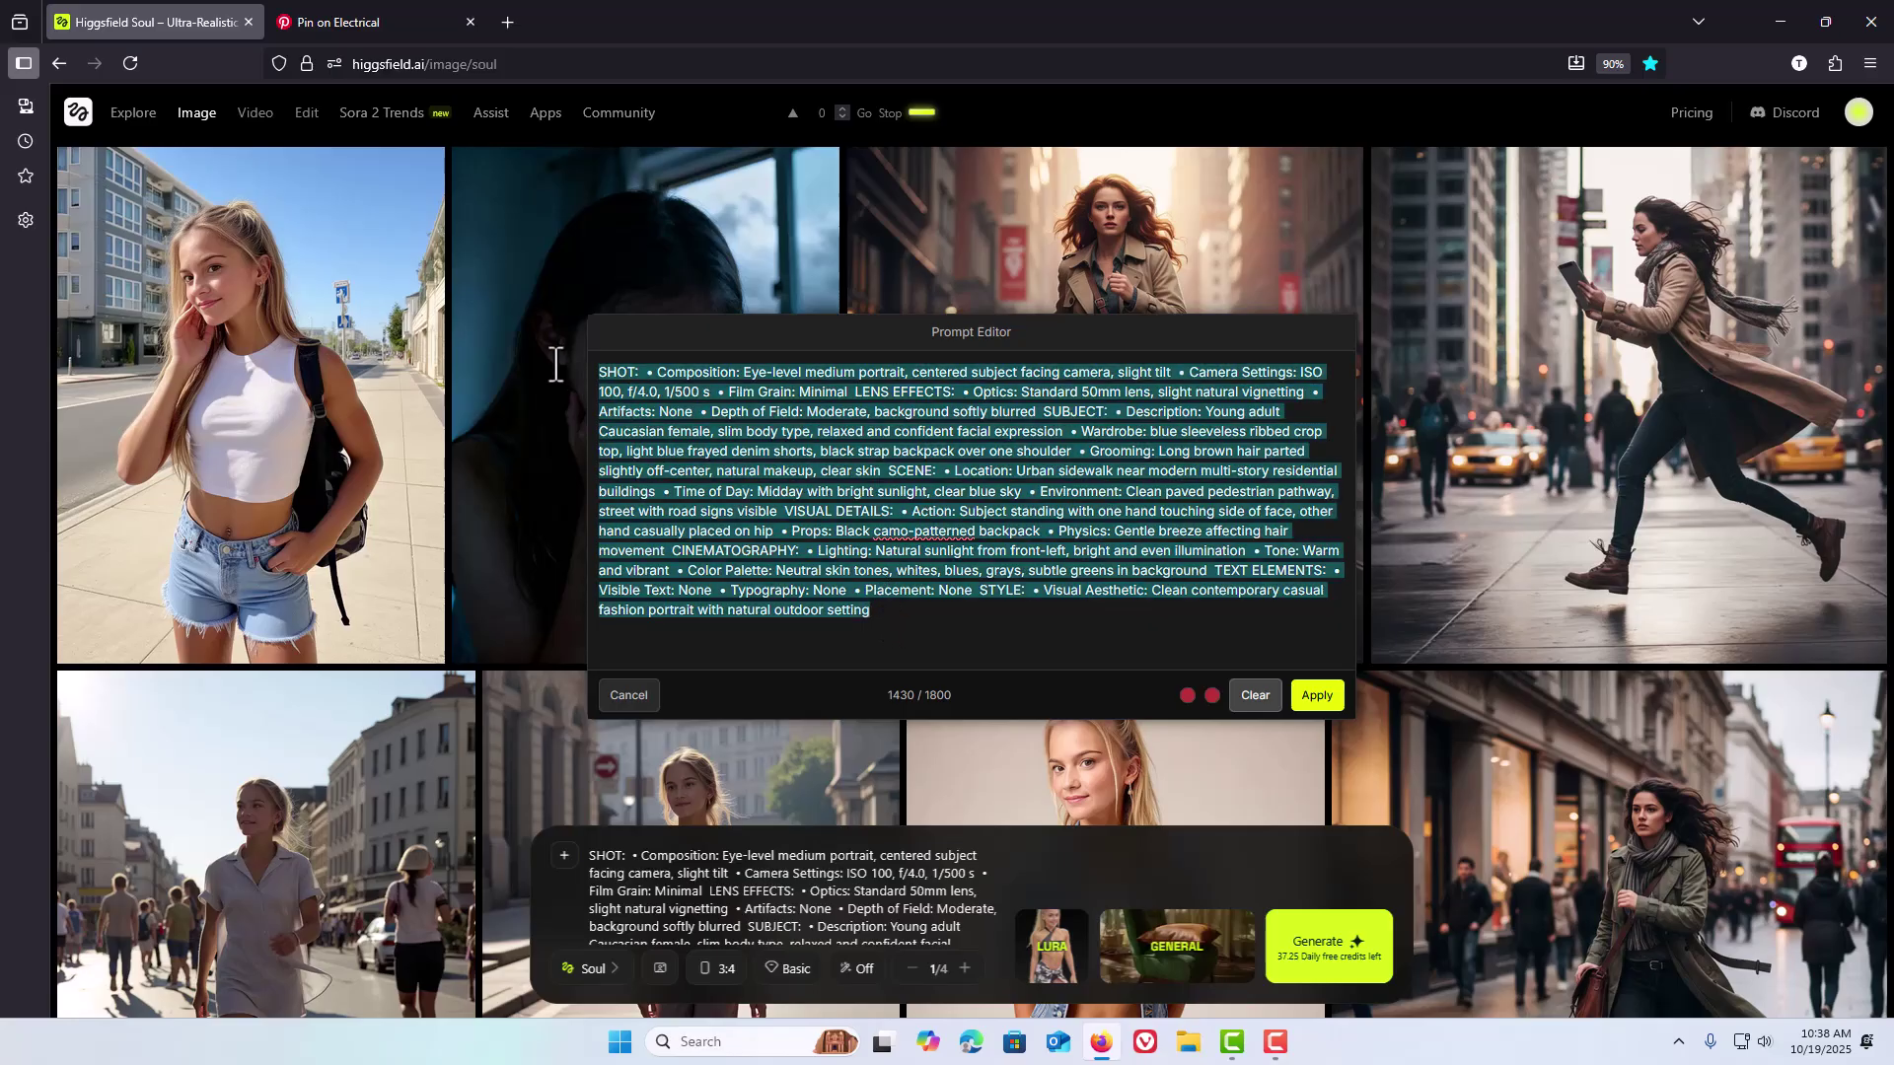
pyautogui.write('a woem')
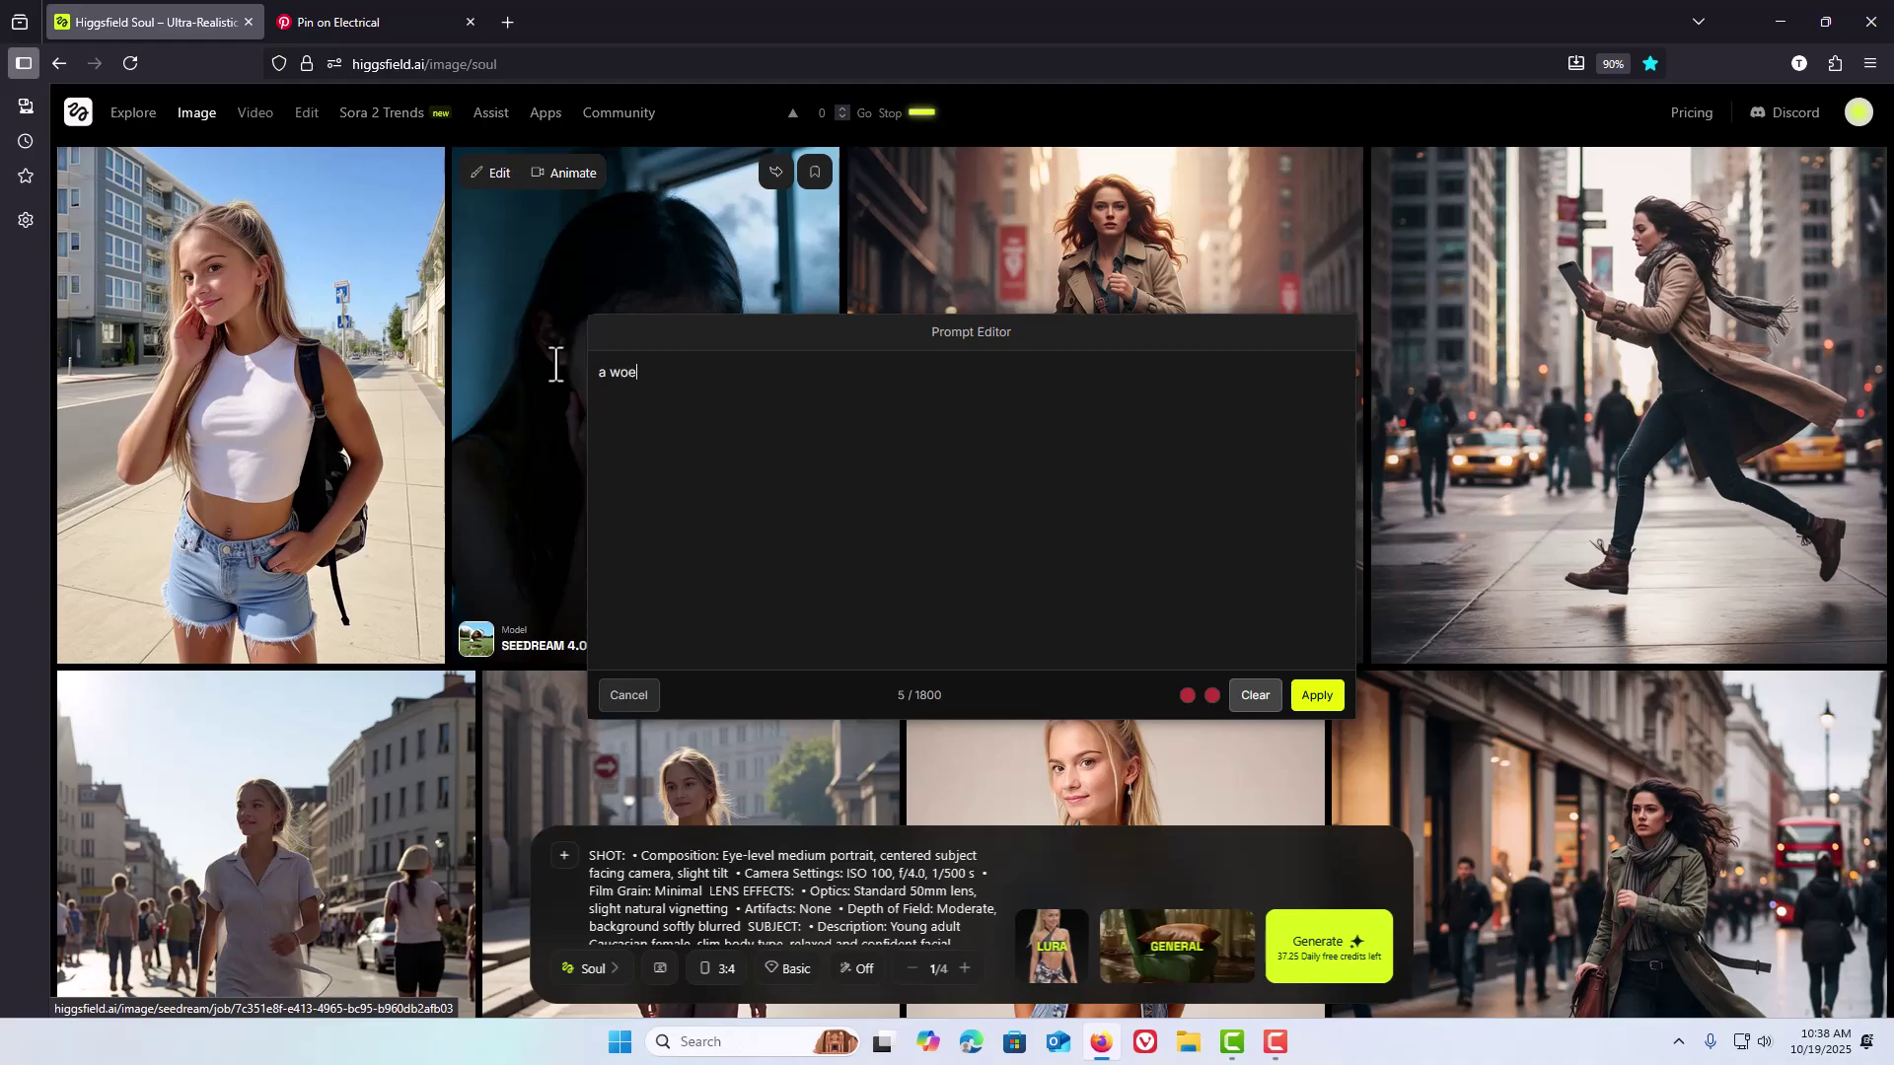
pyautogui.press('BackSpace')
pyautogui.press('BackSpace')
pyautogui.write('men')
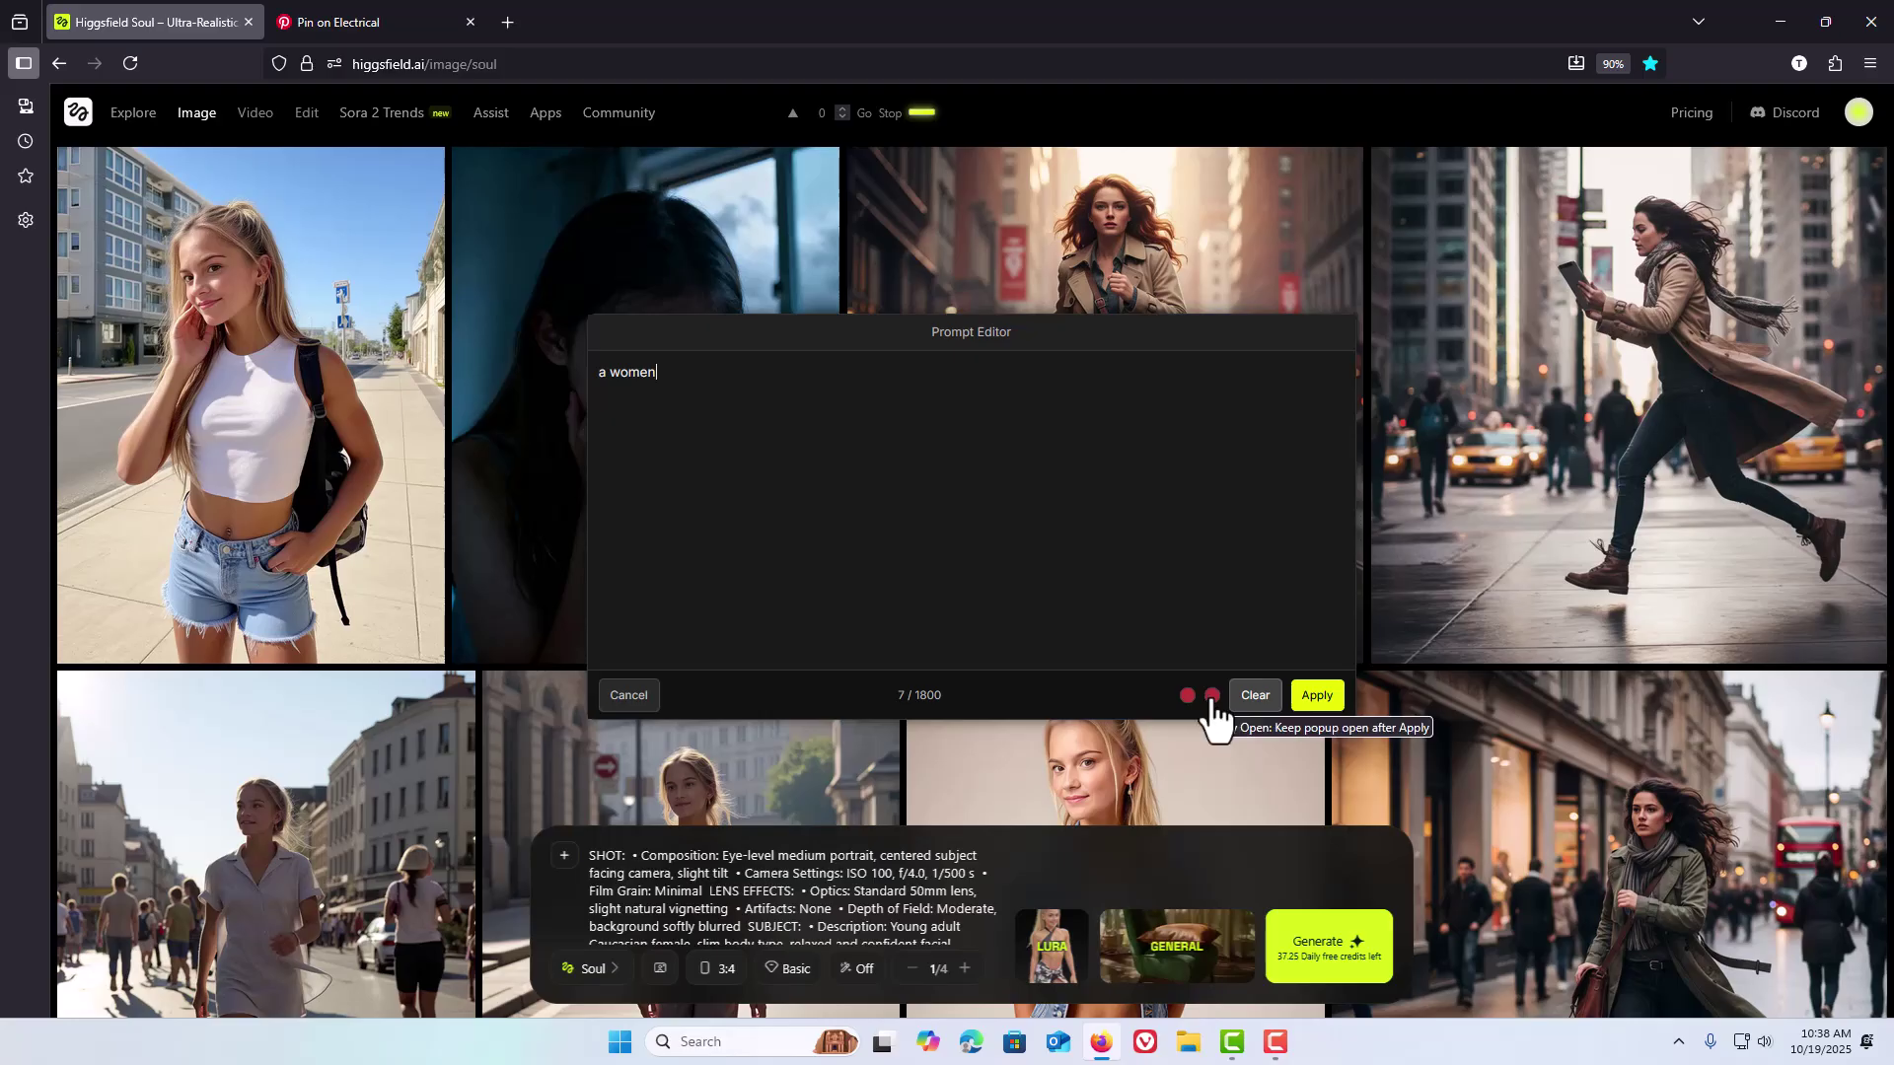
pyautogui.click(1316, 697)
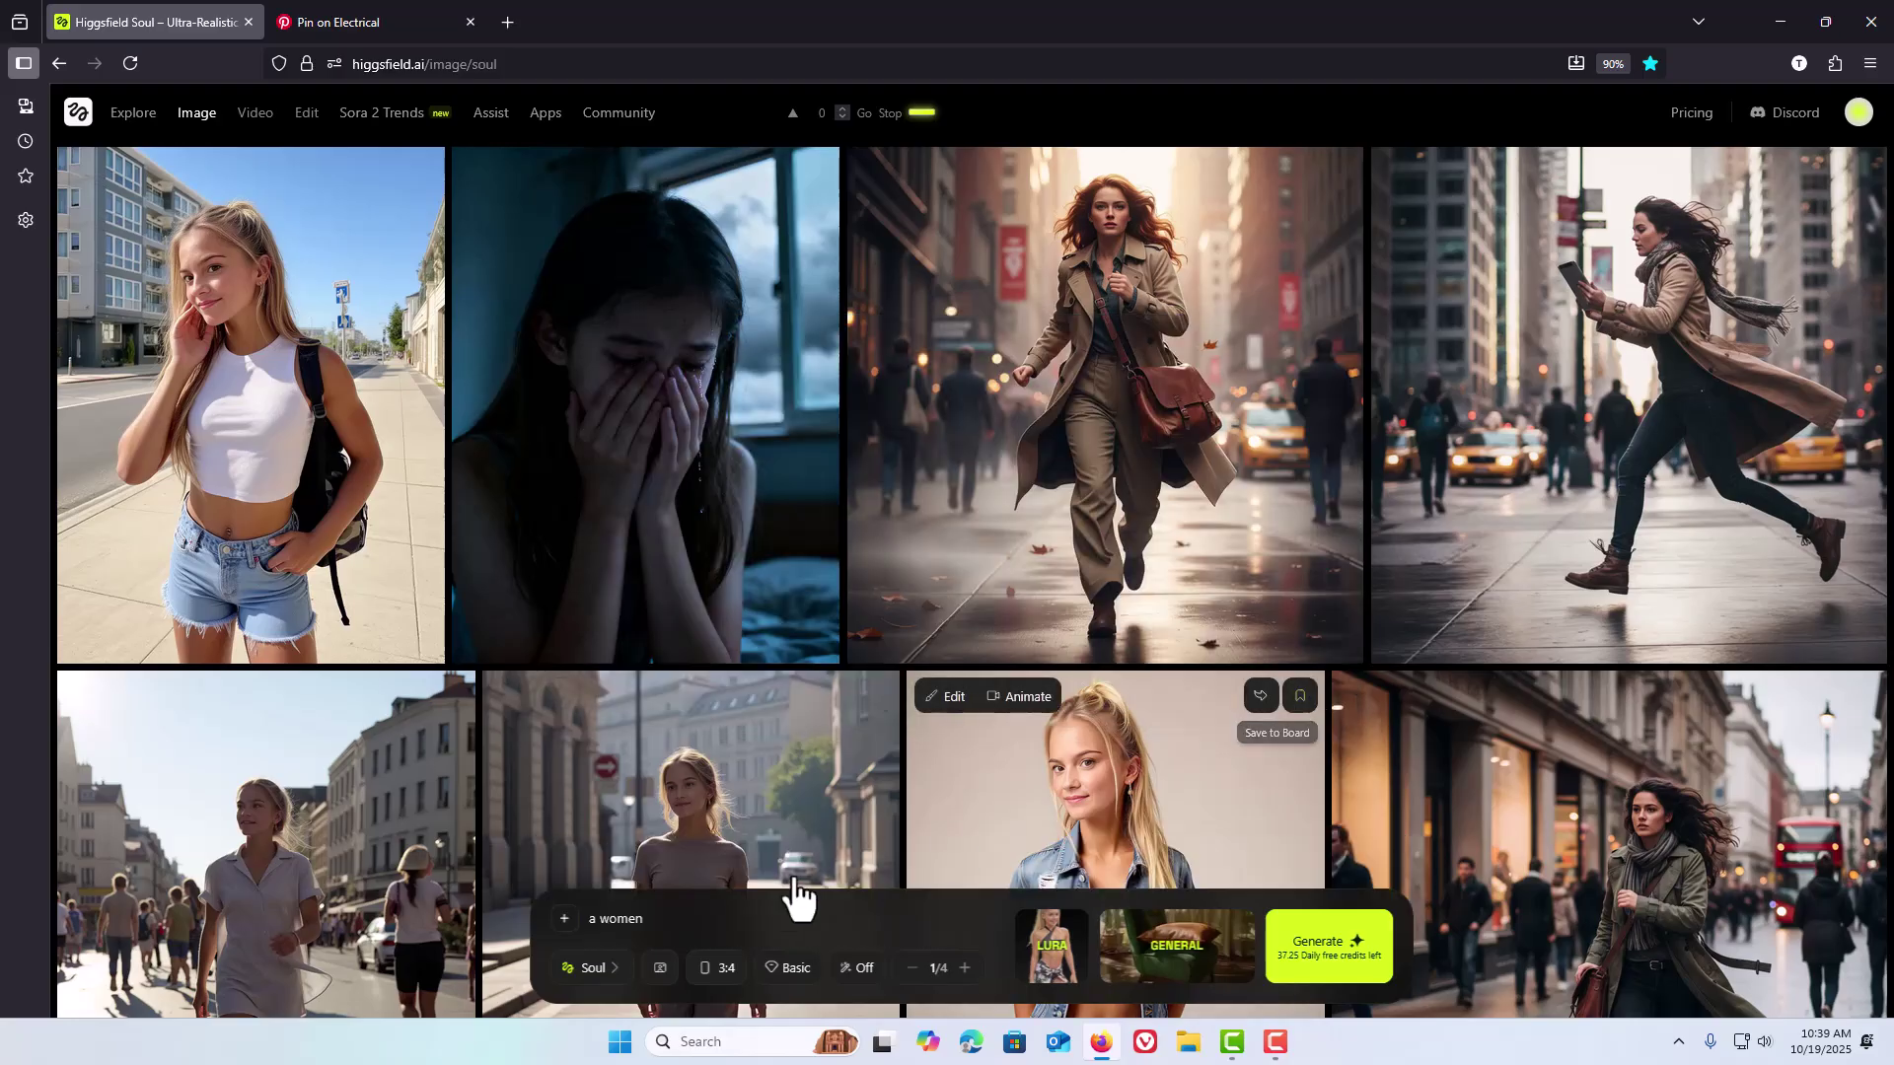
# Step: Reopen the Prompt Editor, extend the prompt to "a women smiling", and apply it
pyautogui.click(681, 932)
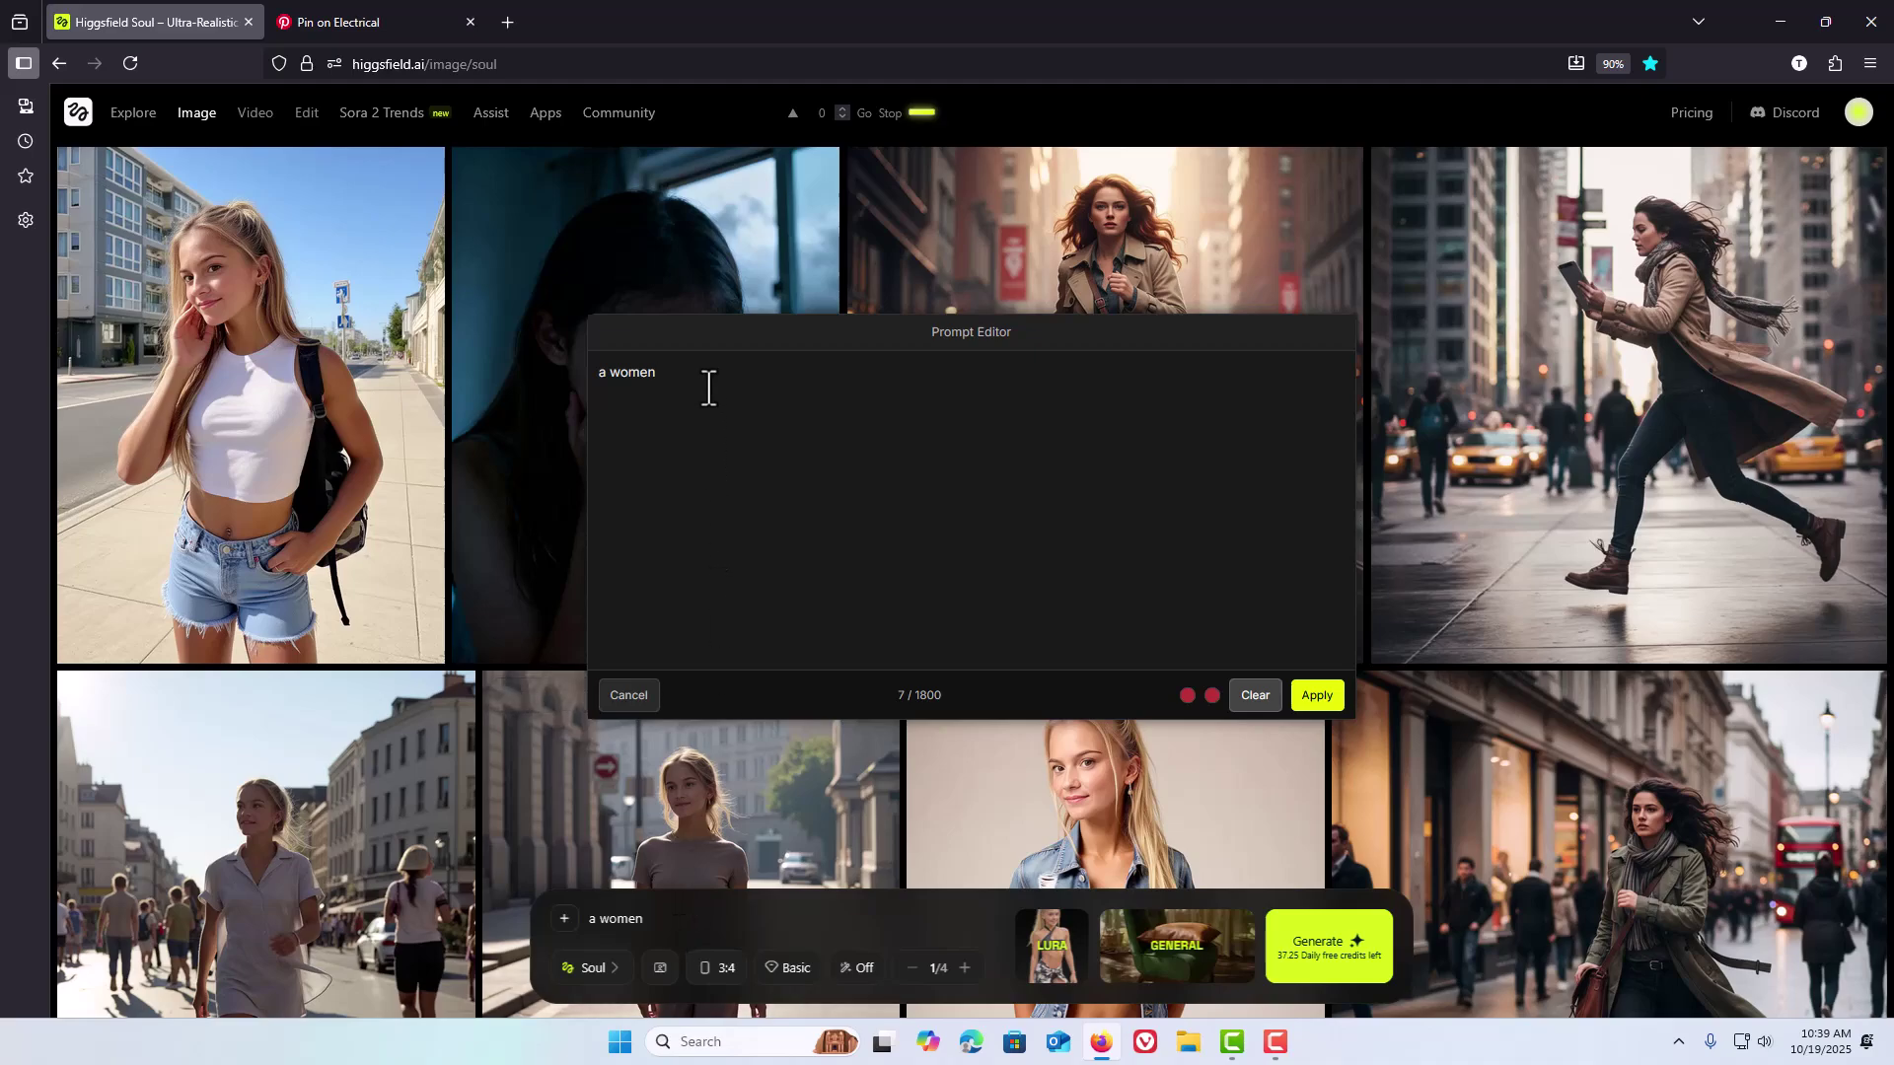
pyautogui.write('smiling')
pyautogui.hotkey('ctrl', 'Return')
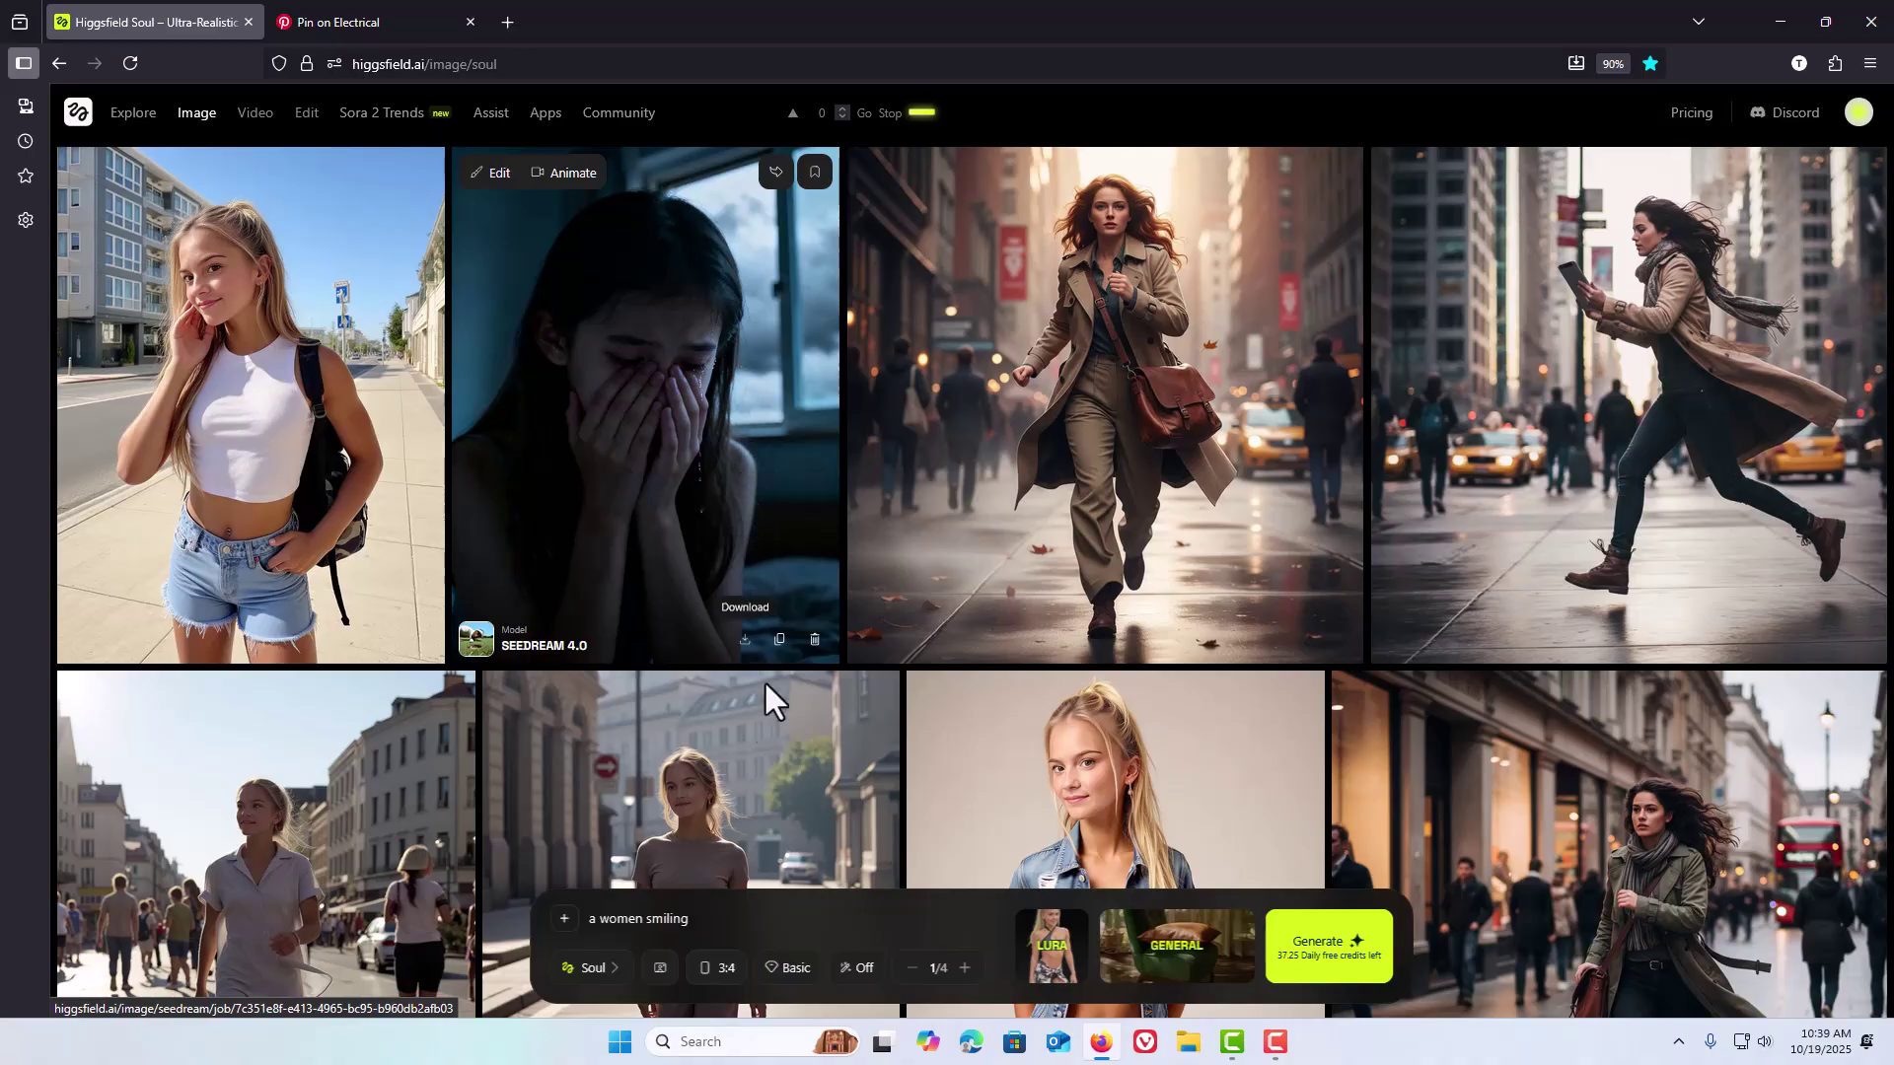
# Step: Enable automatic generation on apply in the Prompt Editor and generate an image from "a women smiling"
pyautogui.doubleClick(721, 924)
pyautogui.click(721, 924)
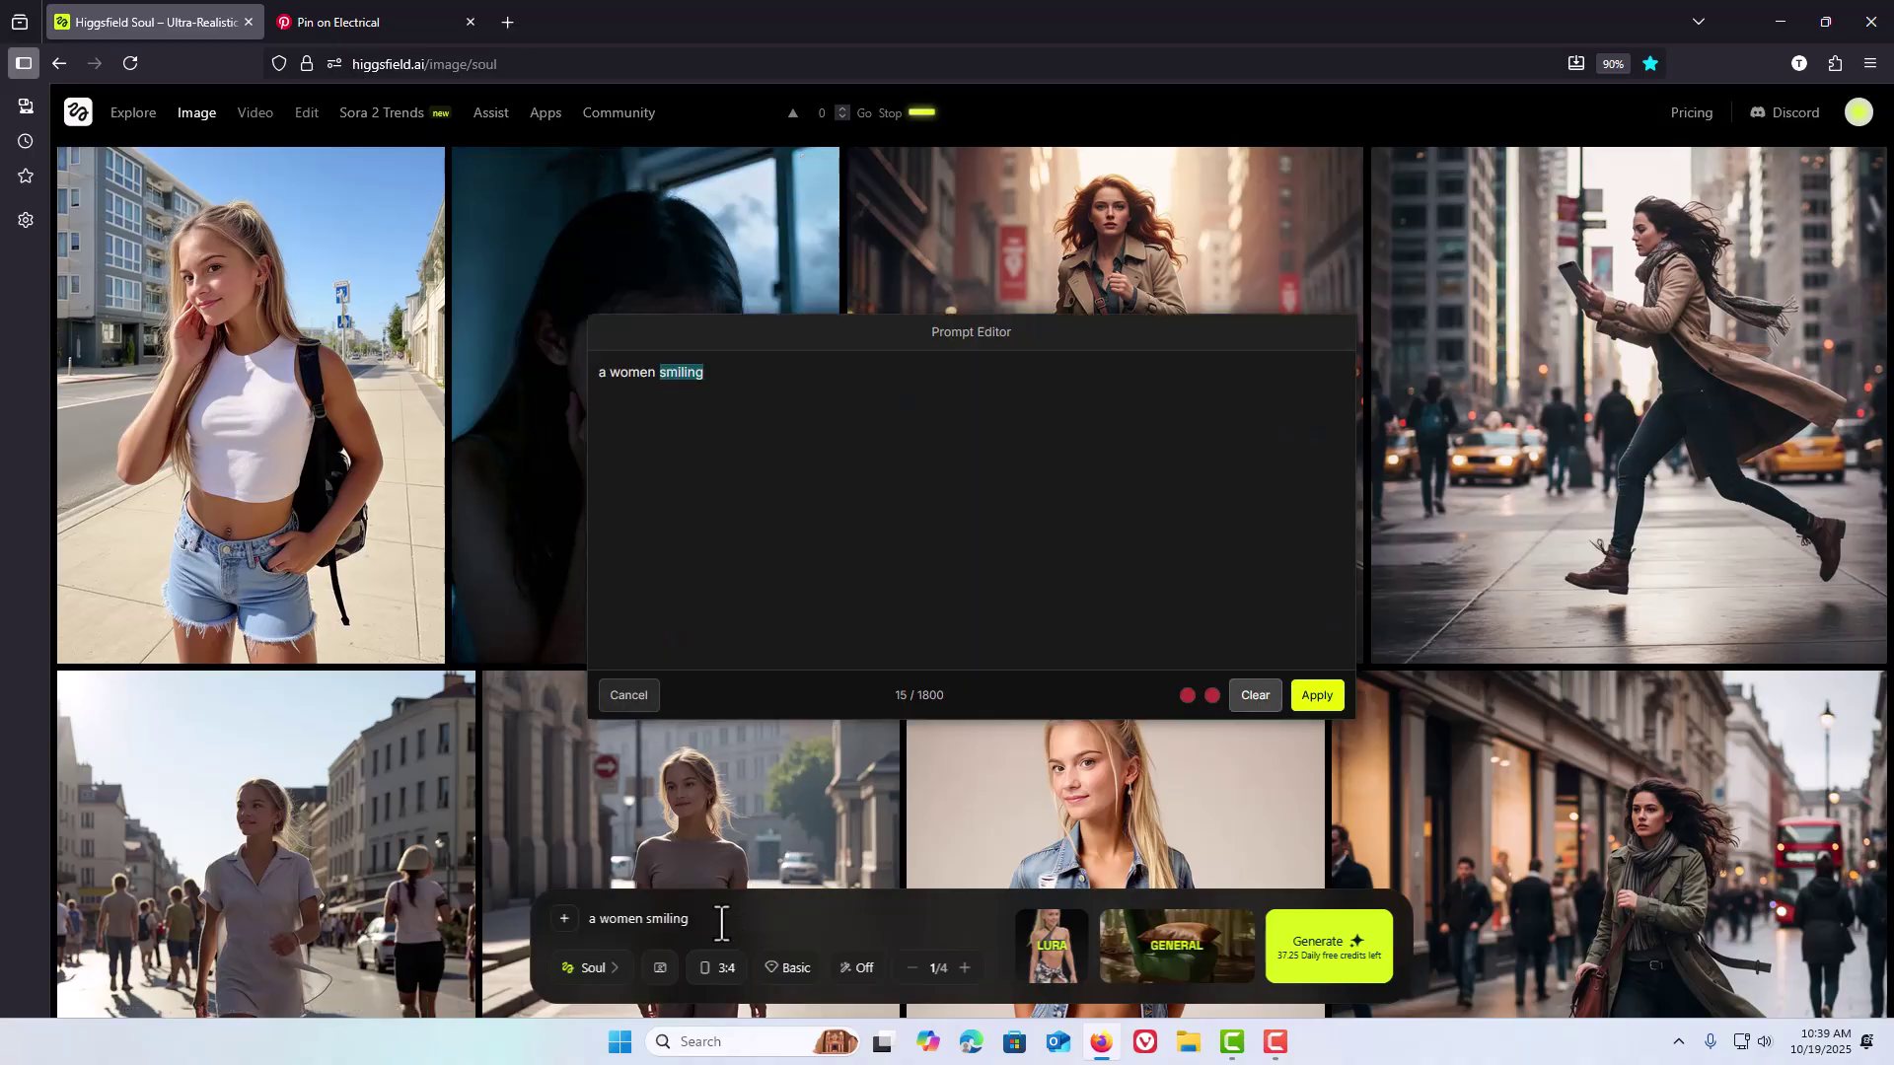
pyautogui.click(1186, 696)
pyautogui.press('Return')
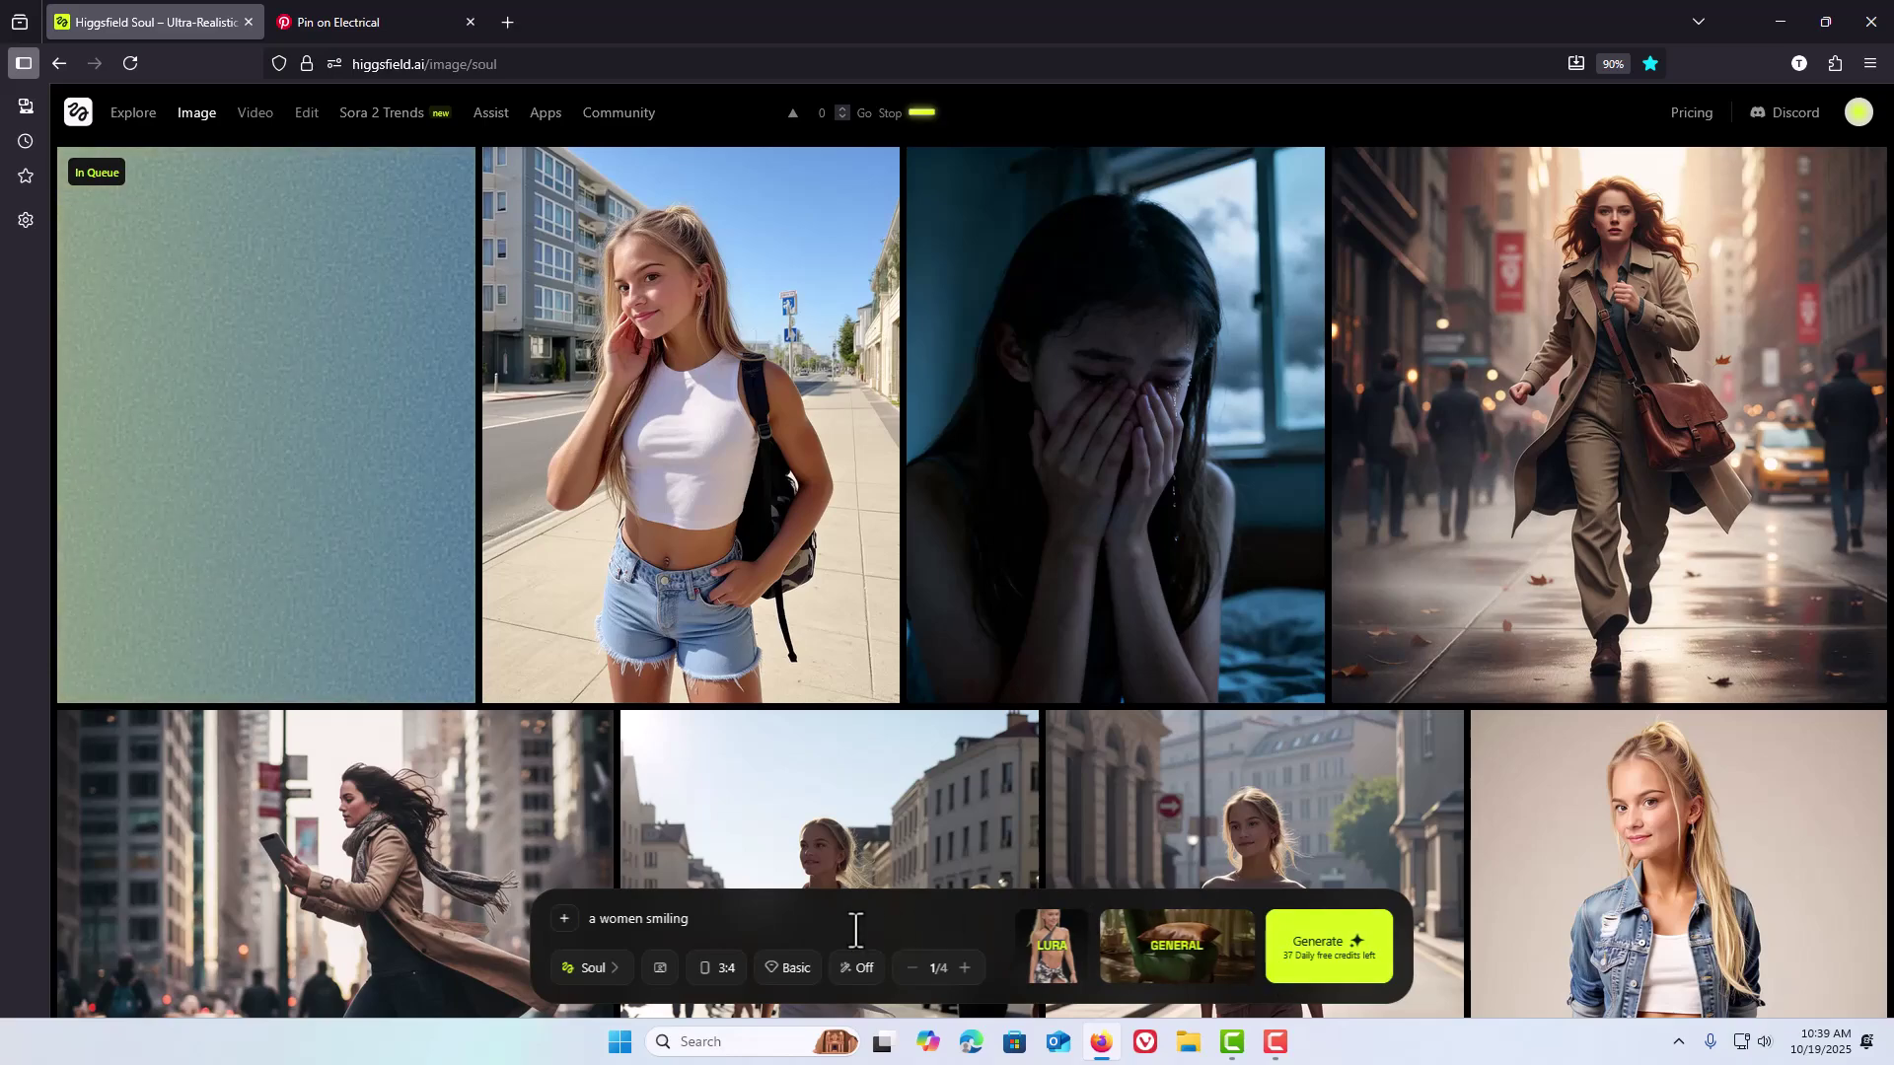
# Step: Set the Prompt Editor to stay open after applying, and generate an image from "a women crying"
pyautogui.doubleClick(763, 925)
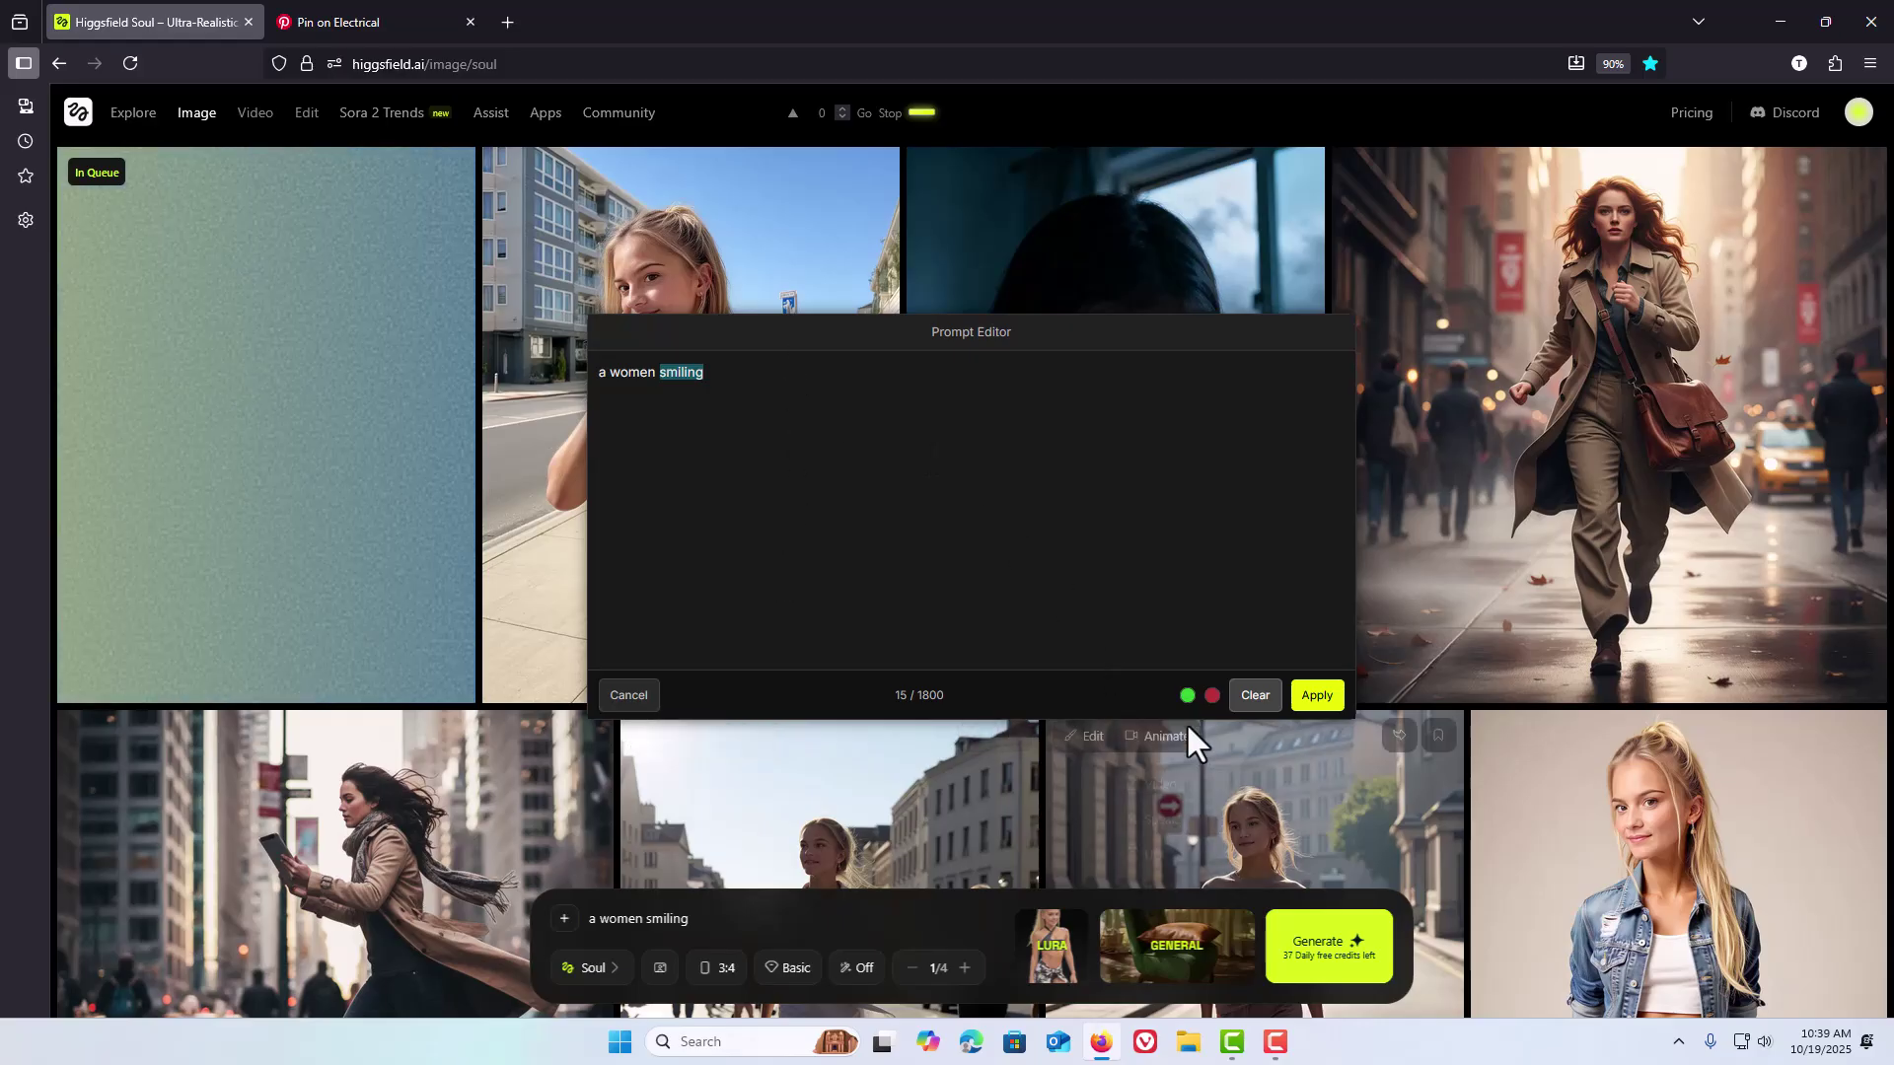
pyautogui.click(1212, 696)
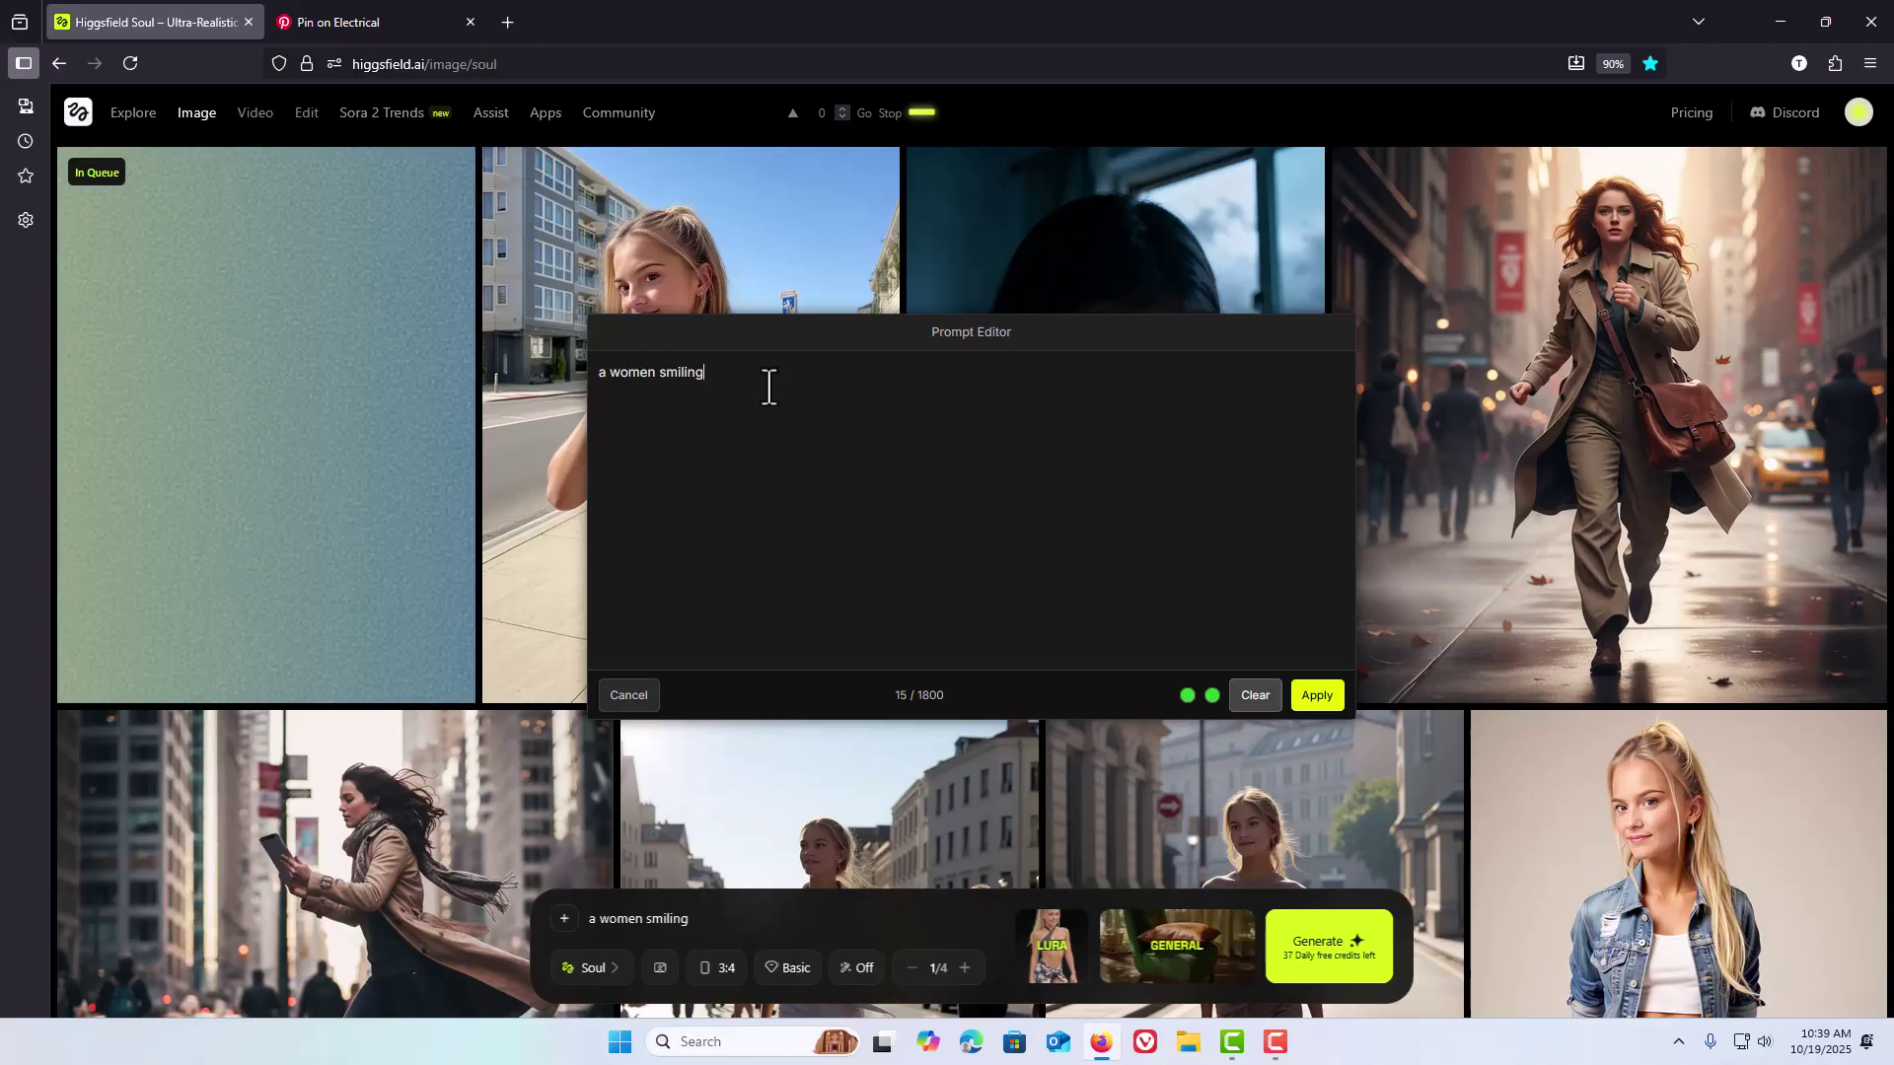
pyautogui.moveTo(740, 380); pyautogui.dragTo(661, 375)
pyautogui.write('crying')
pyautogui.click(1317, 696)
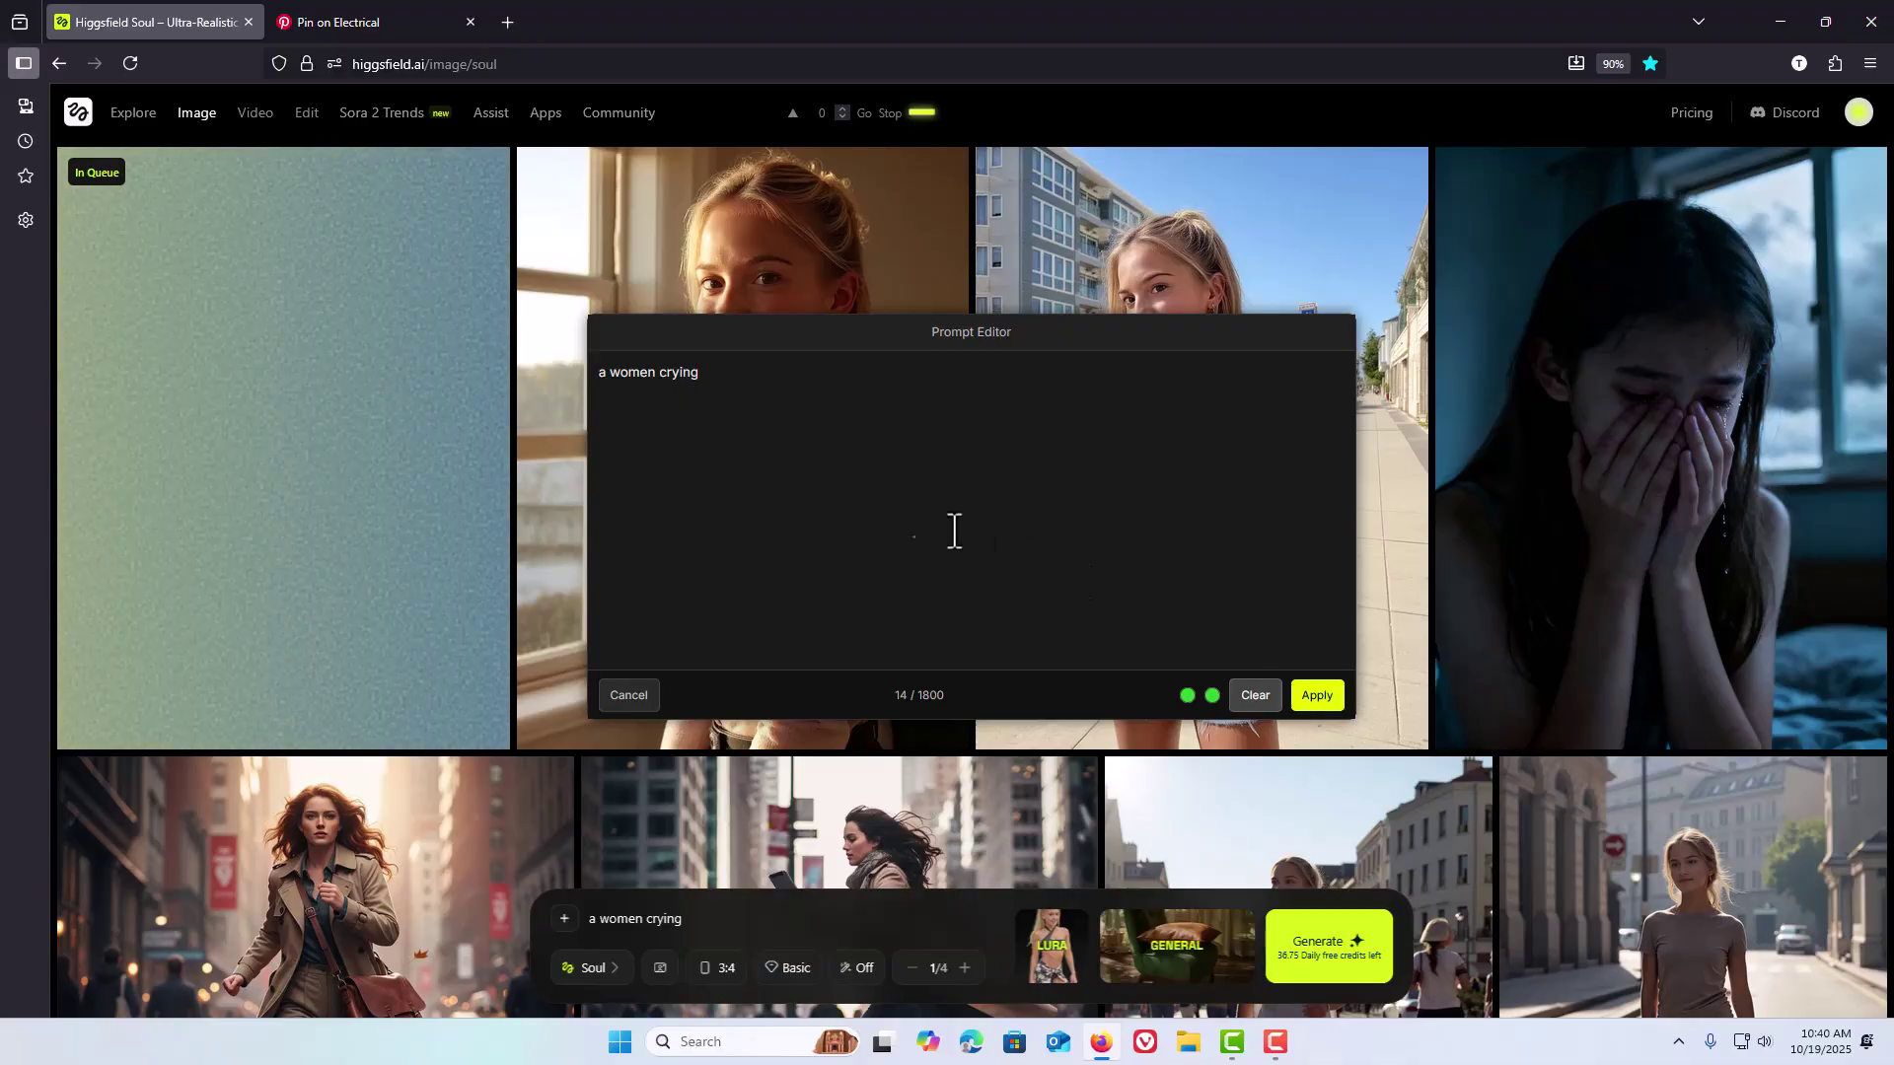
# Step: Change the prompt to "a women mad" and apply it to generate another image
pyautogui.moveTo(703, 373); pyautogui.dragTo(664, 372)
pyautogui.write('mad')
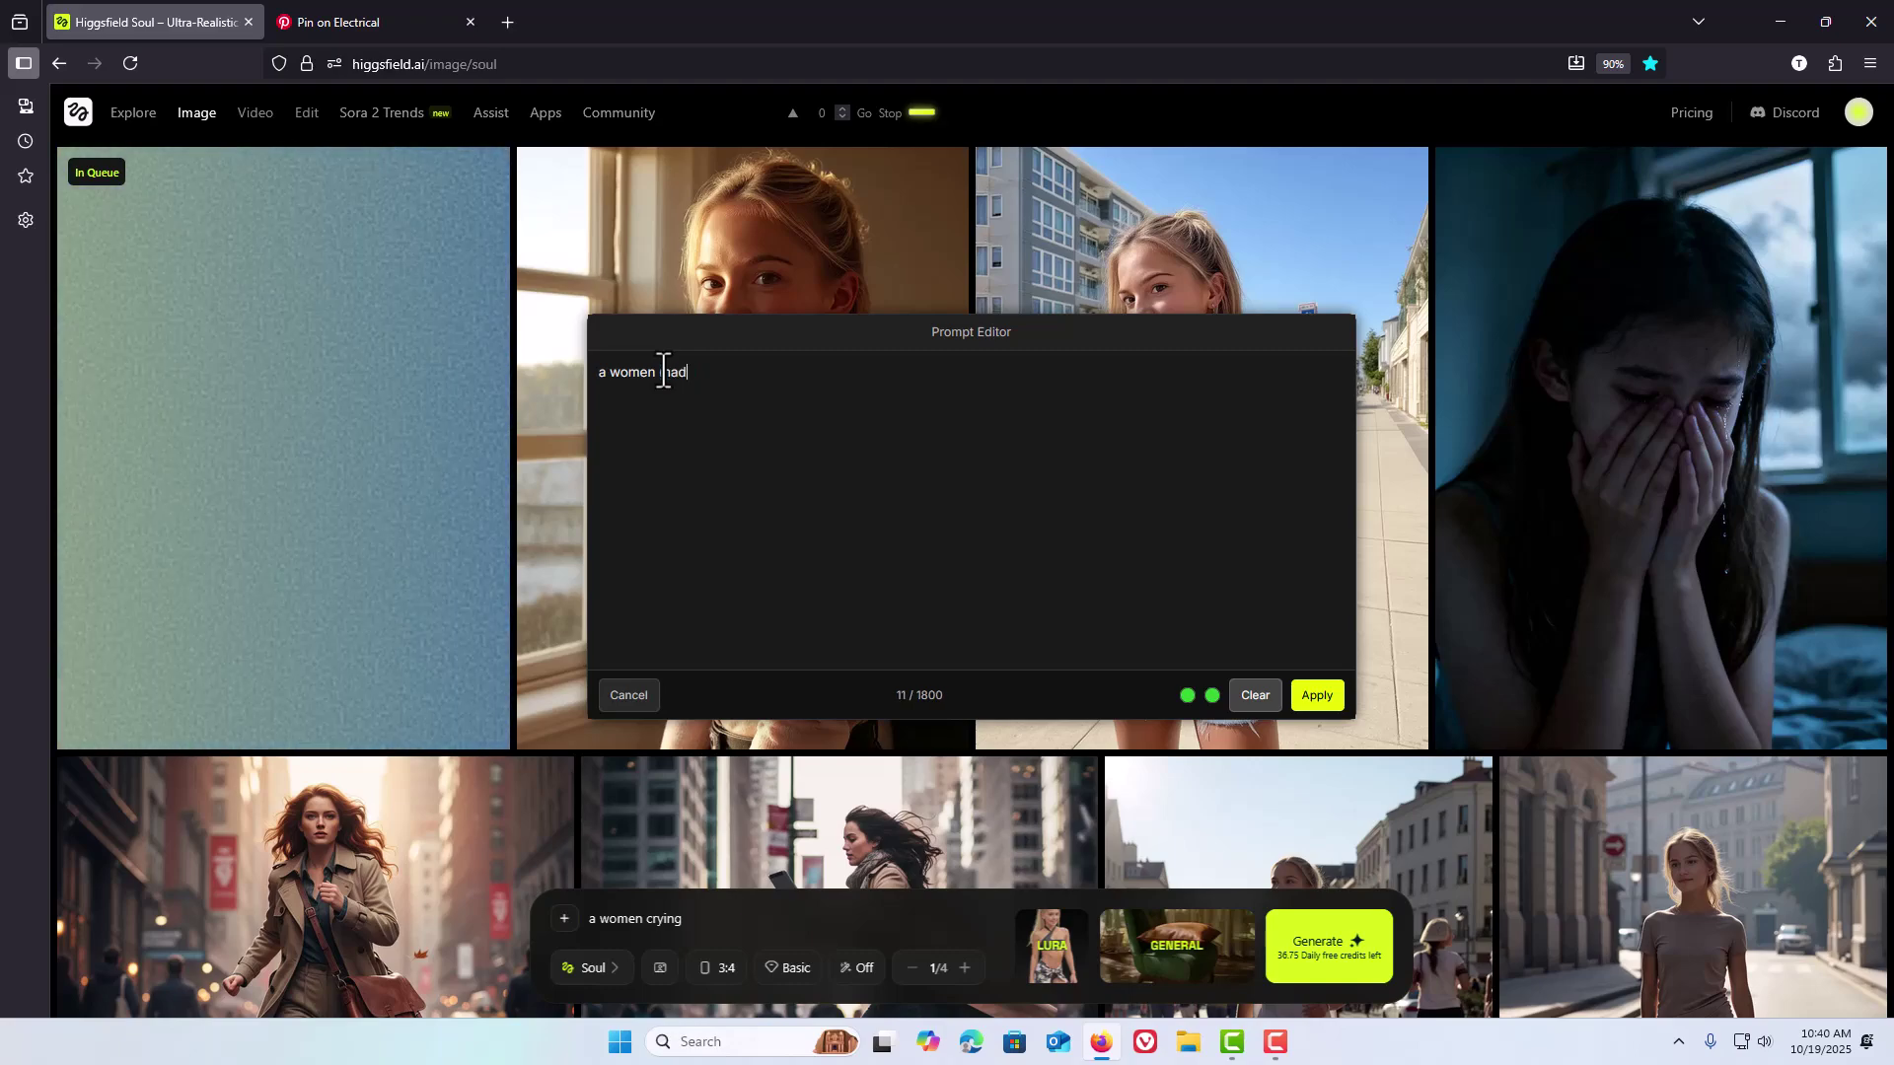
pyautogui.doubleClick(723, 379)
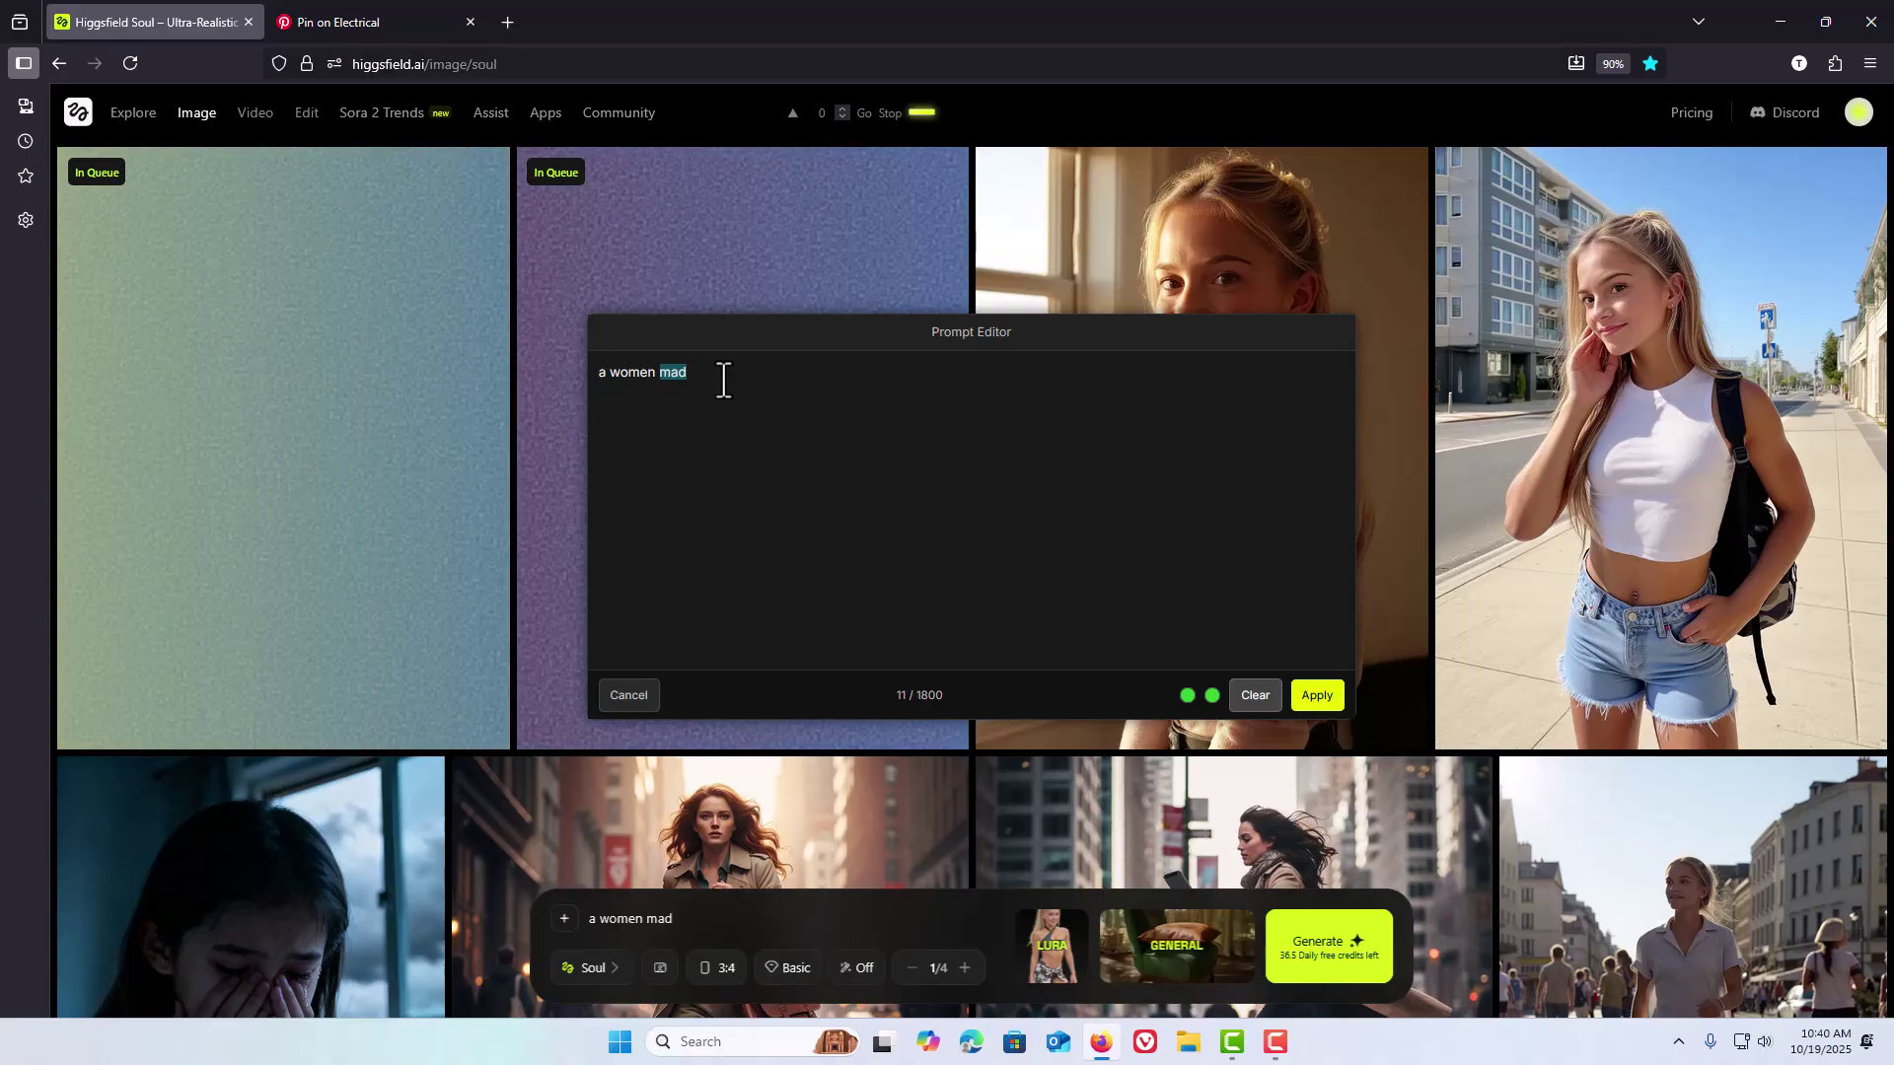
# Step: Turn off keeping the Prompt Editor open after applying, and close the editor
pyautogui.click(1213, 697)
pyautogui.click(1212, 696)
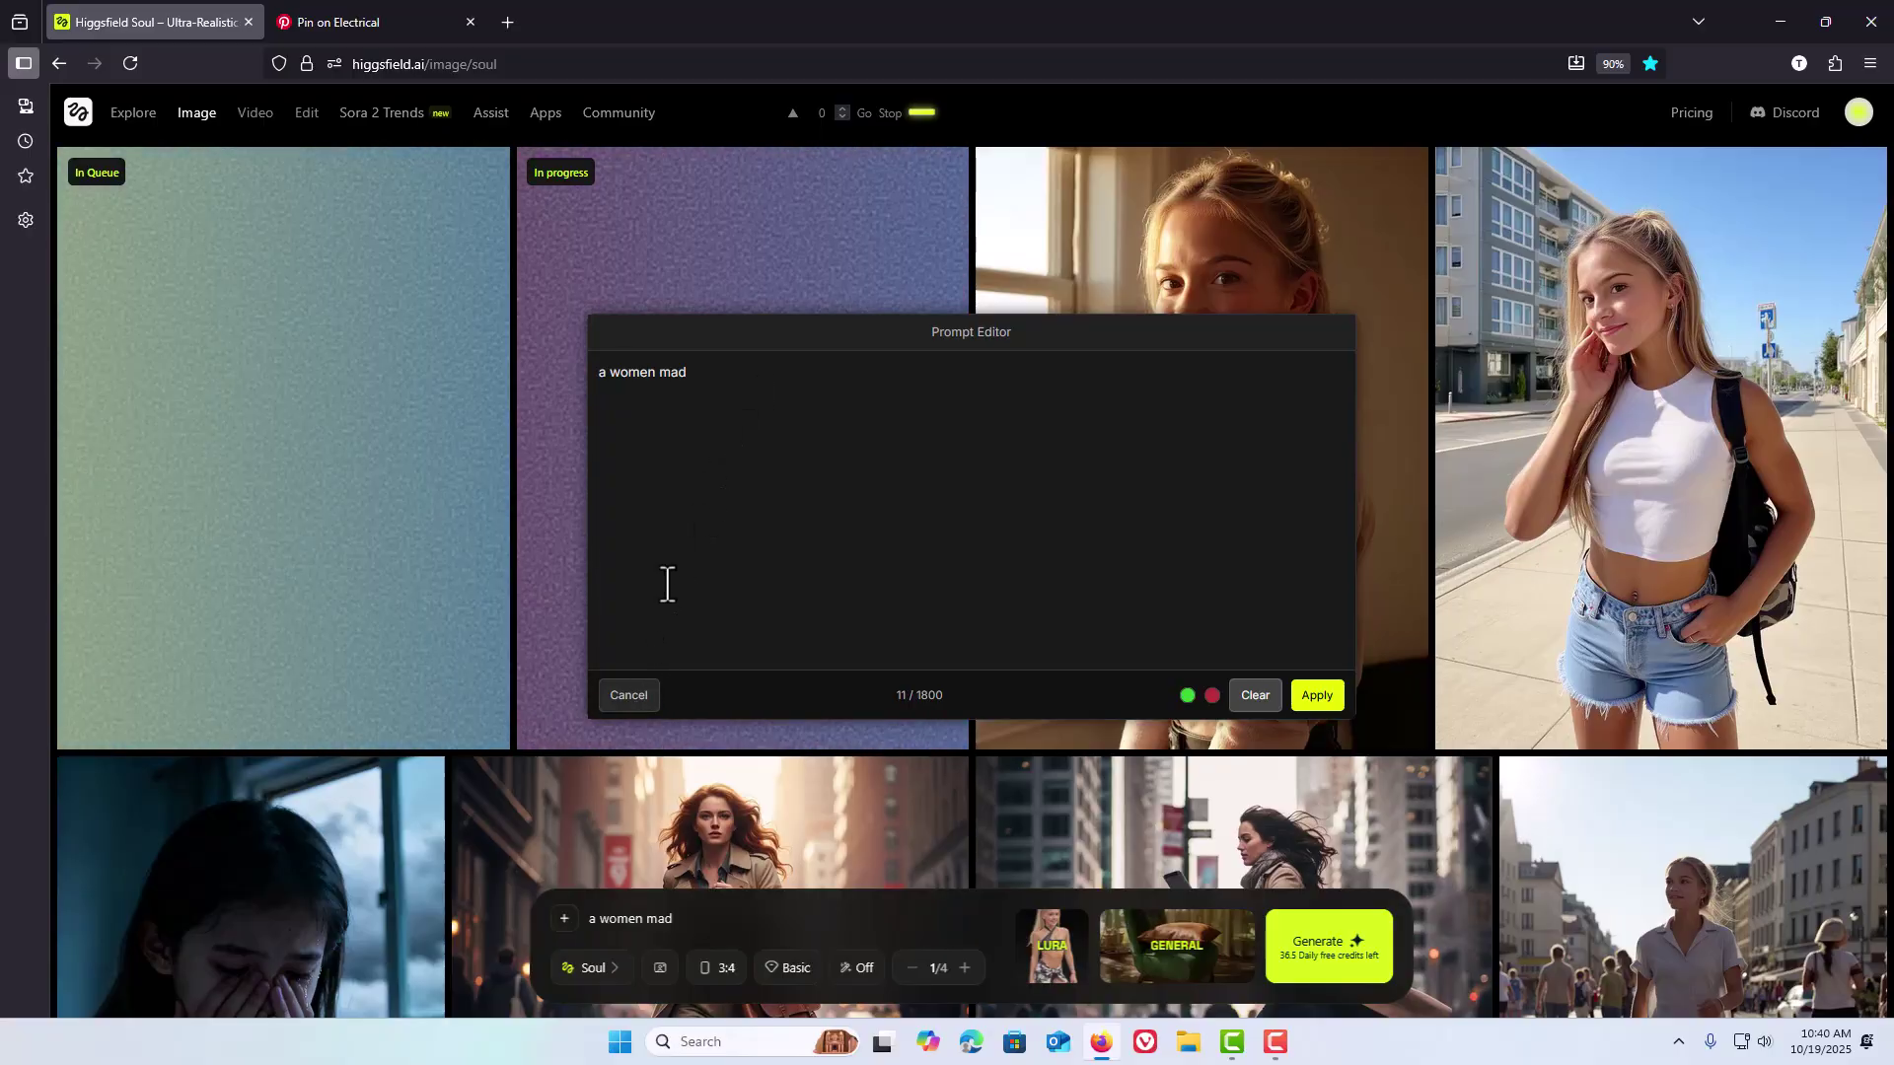
pyautogui.click(625, 697)
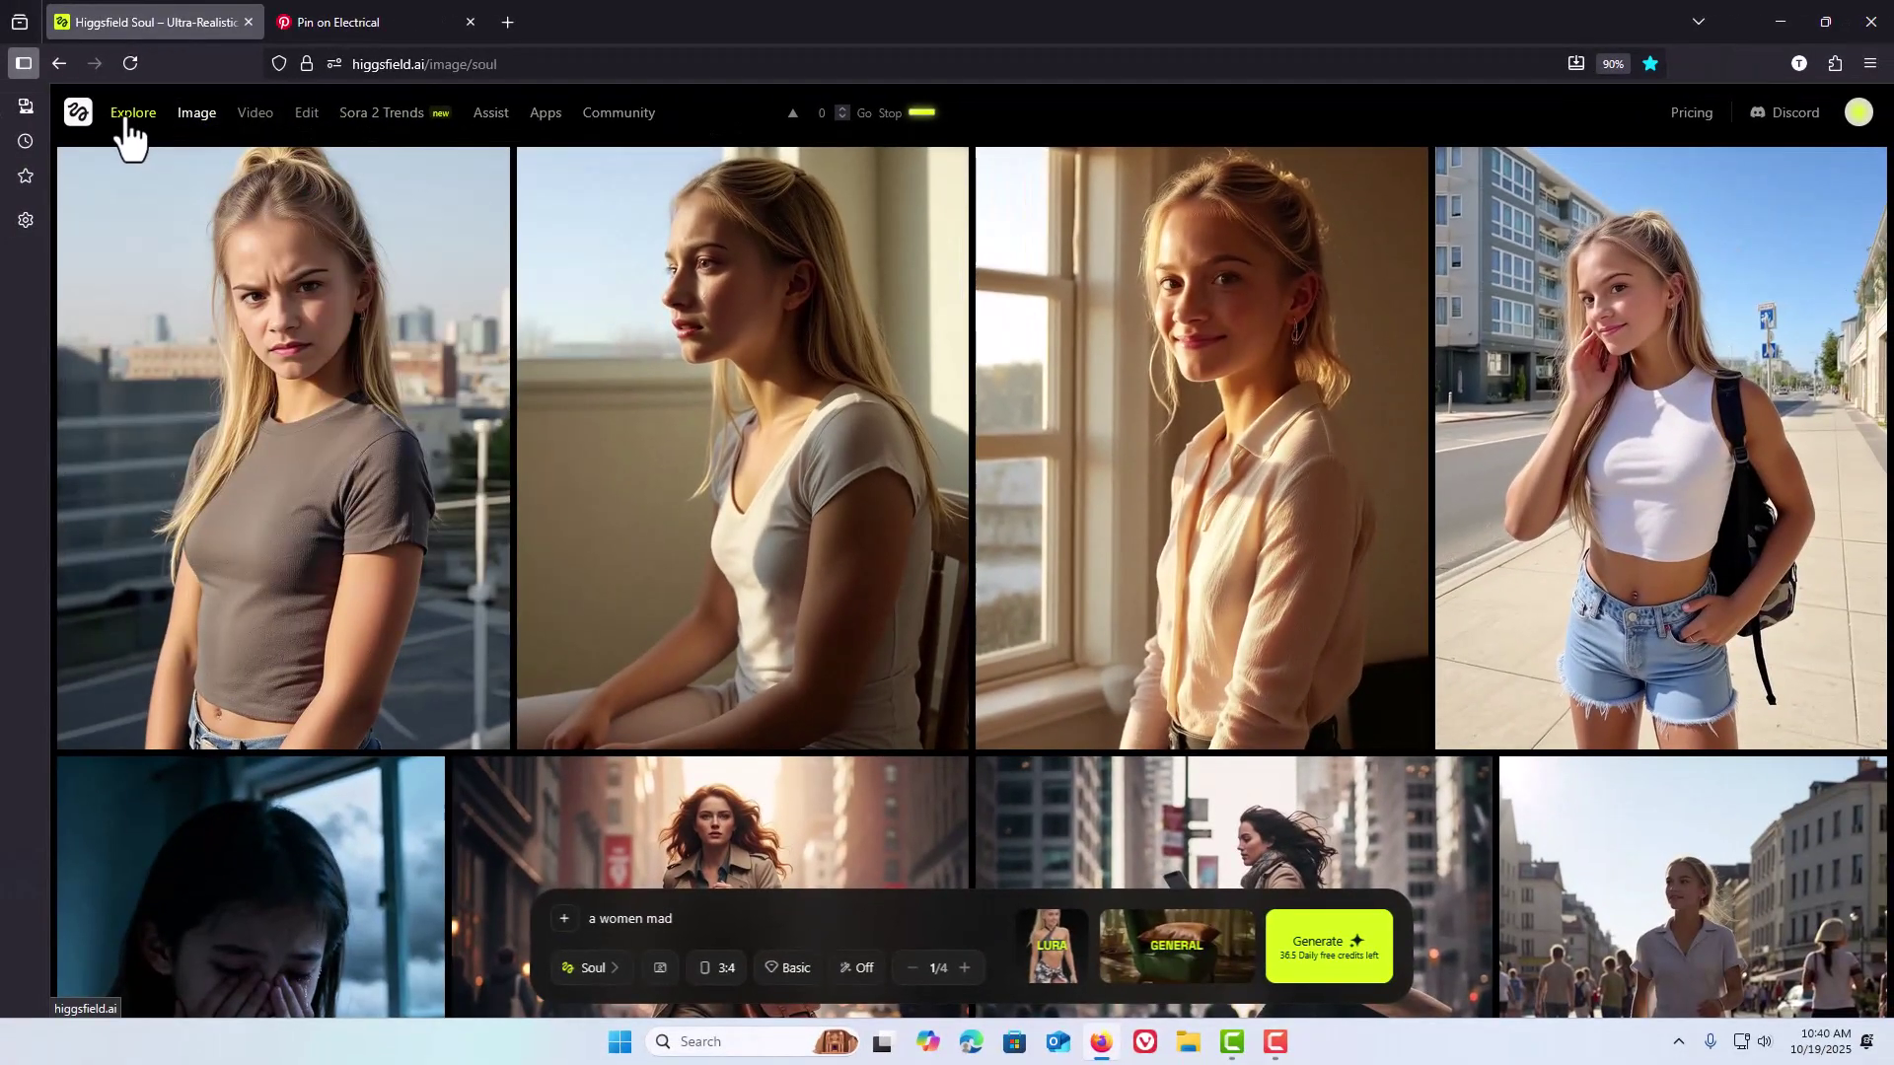
# Step: Scroll a little through the Explore page and return to the Create Image page
pyautogui.click(128, 118)
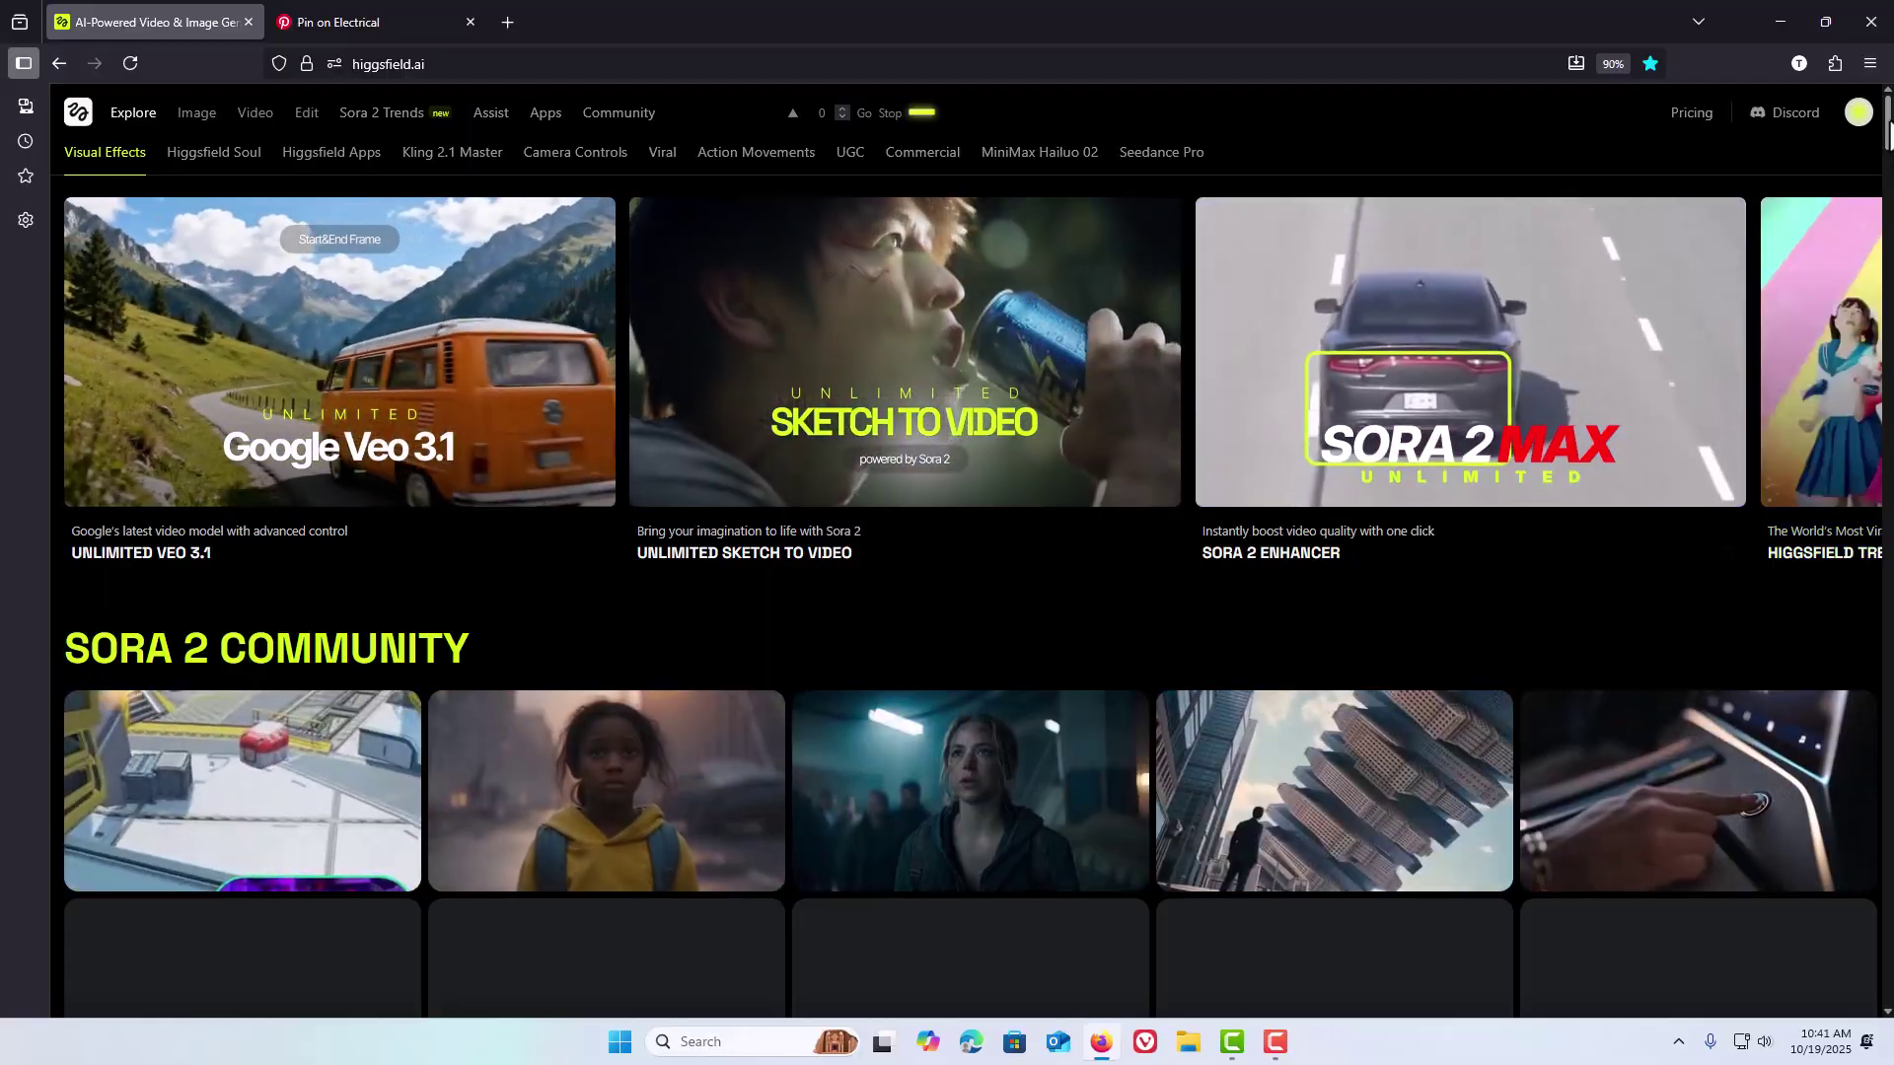
pyautogui.moveTo(1887, 130)
pyautogui.mouseDown()
pyautogui.moveTo(1888, 170)
pyautogui.moveTo(1887, 140)
pyautogui.mouseUp()
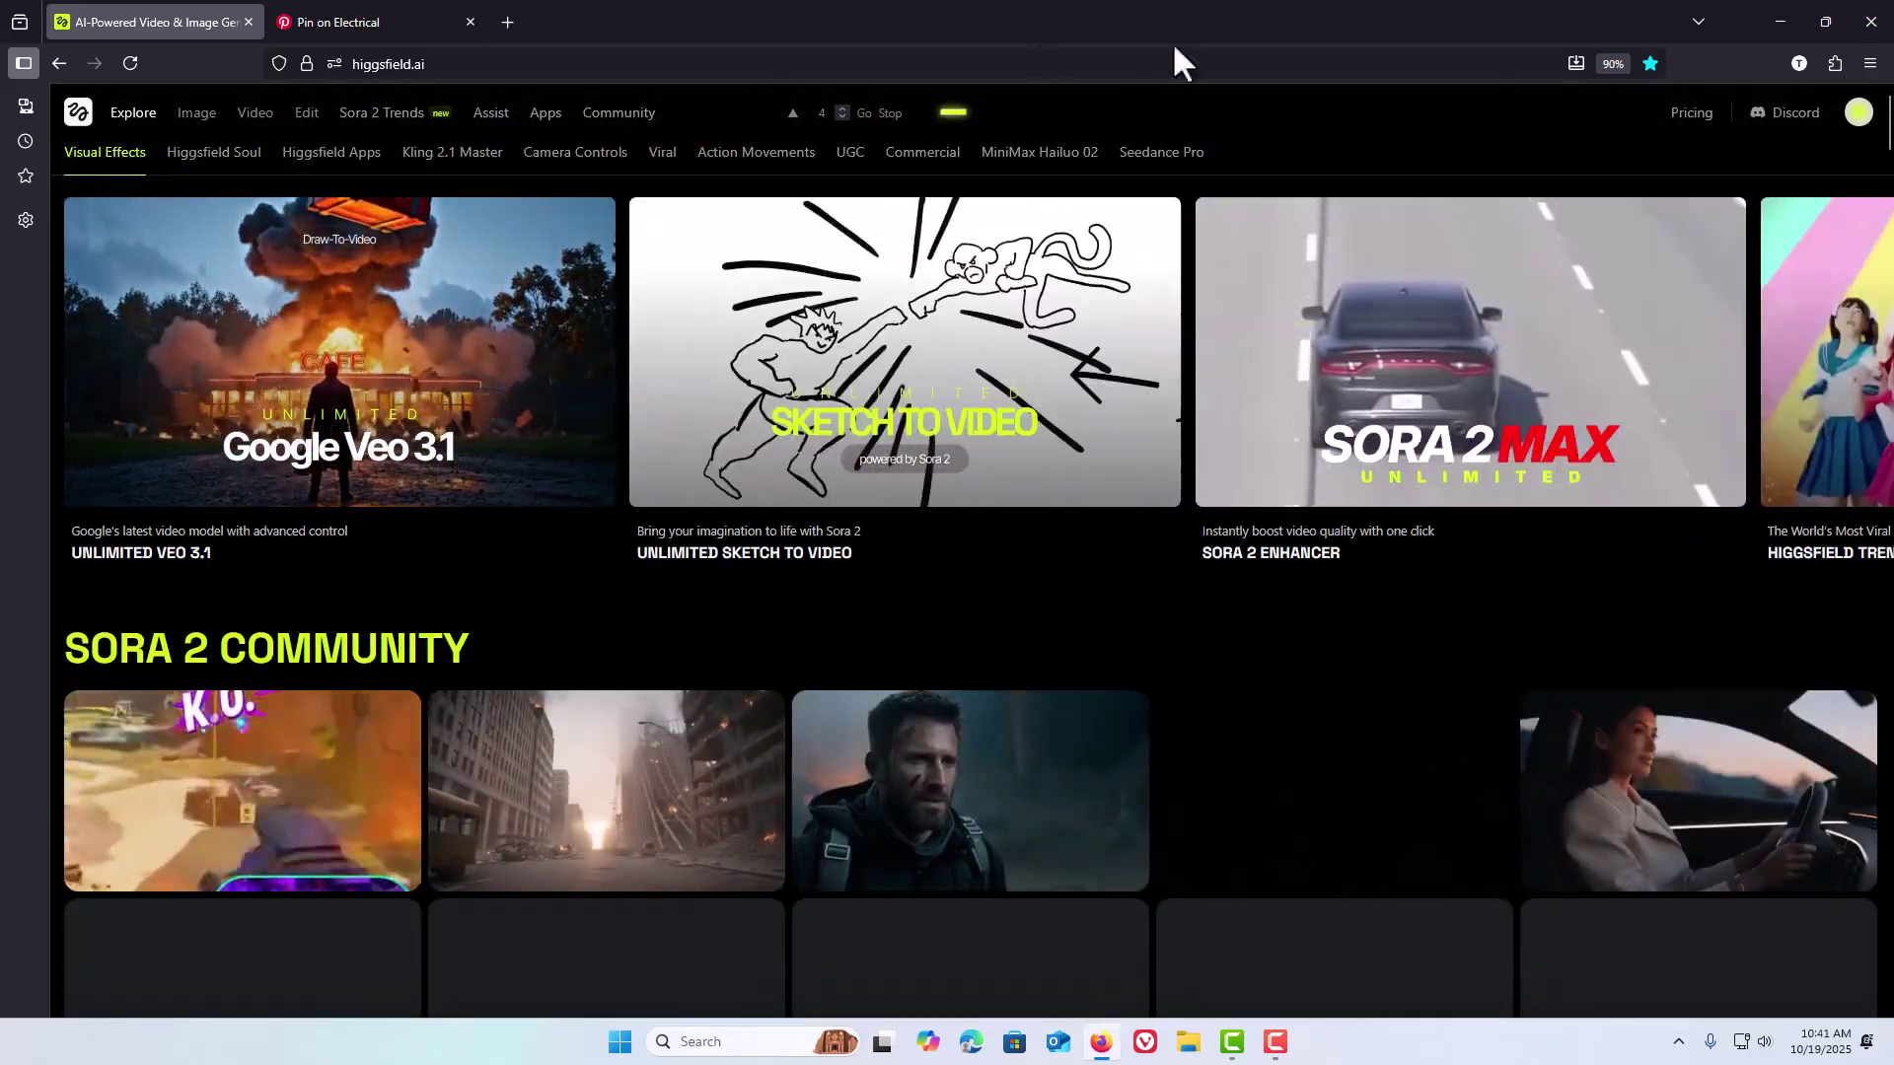
pyautogui.moveTo(211, 118)
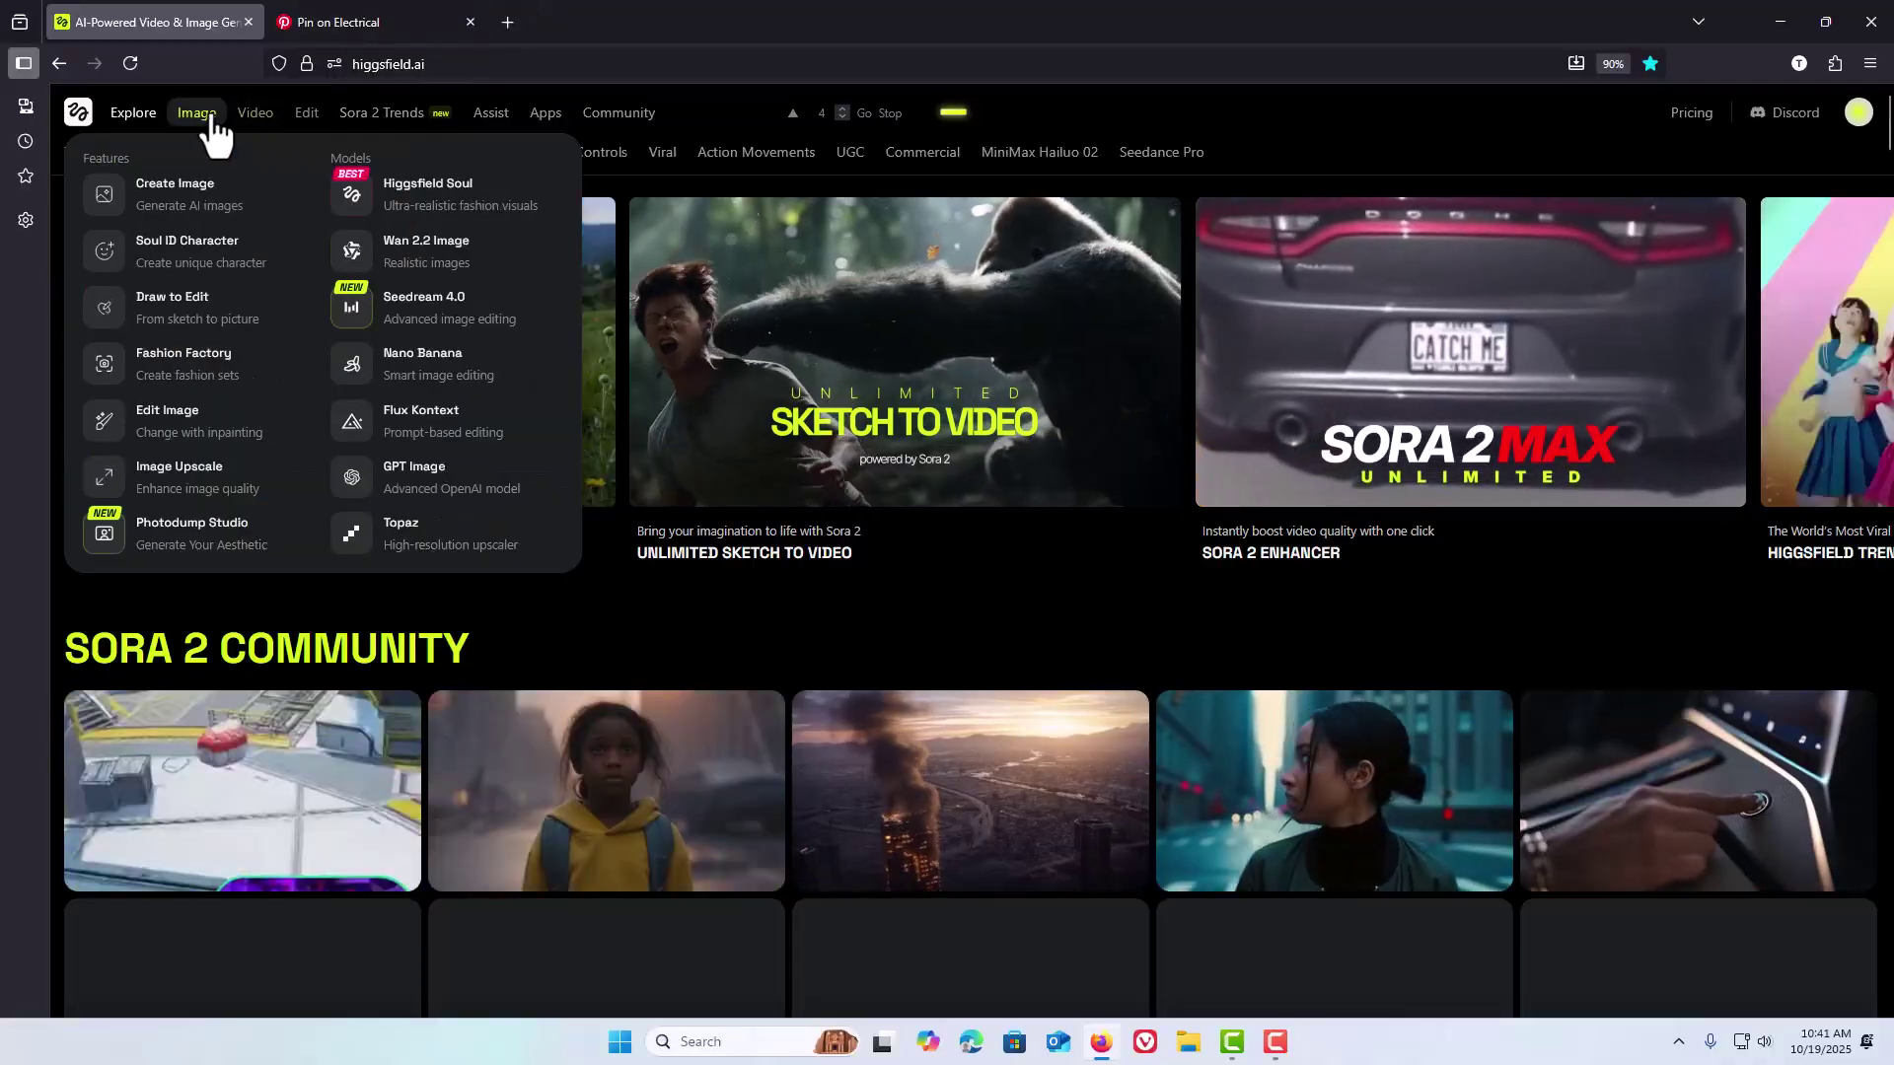
pyautogui.click(193, 192)
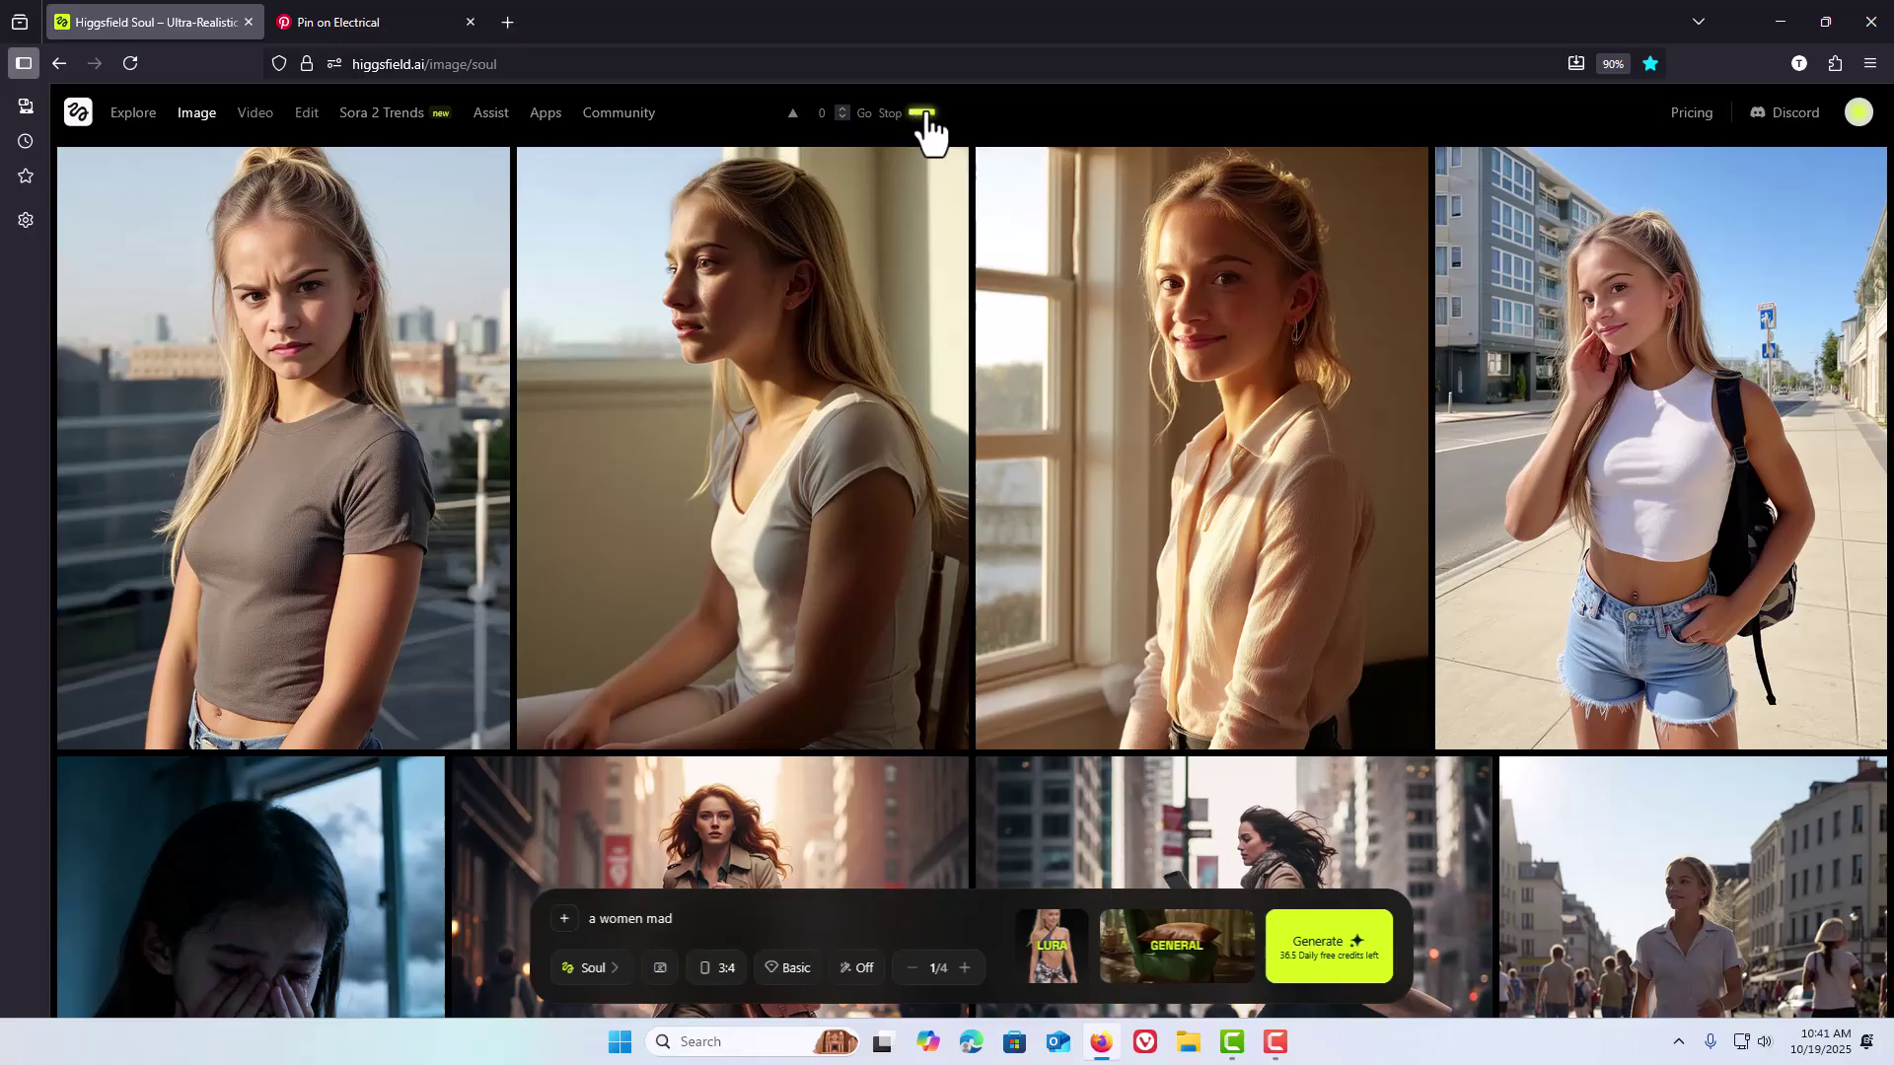
# Step: Check the Higgsfield Horizontal Image Scroller script in Tampermonkey's script list
pyautogui.click(1832, 57)
pyautogui.click(1687, 211)
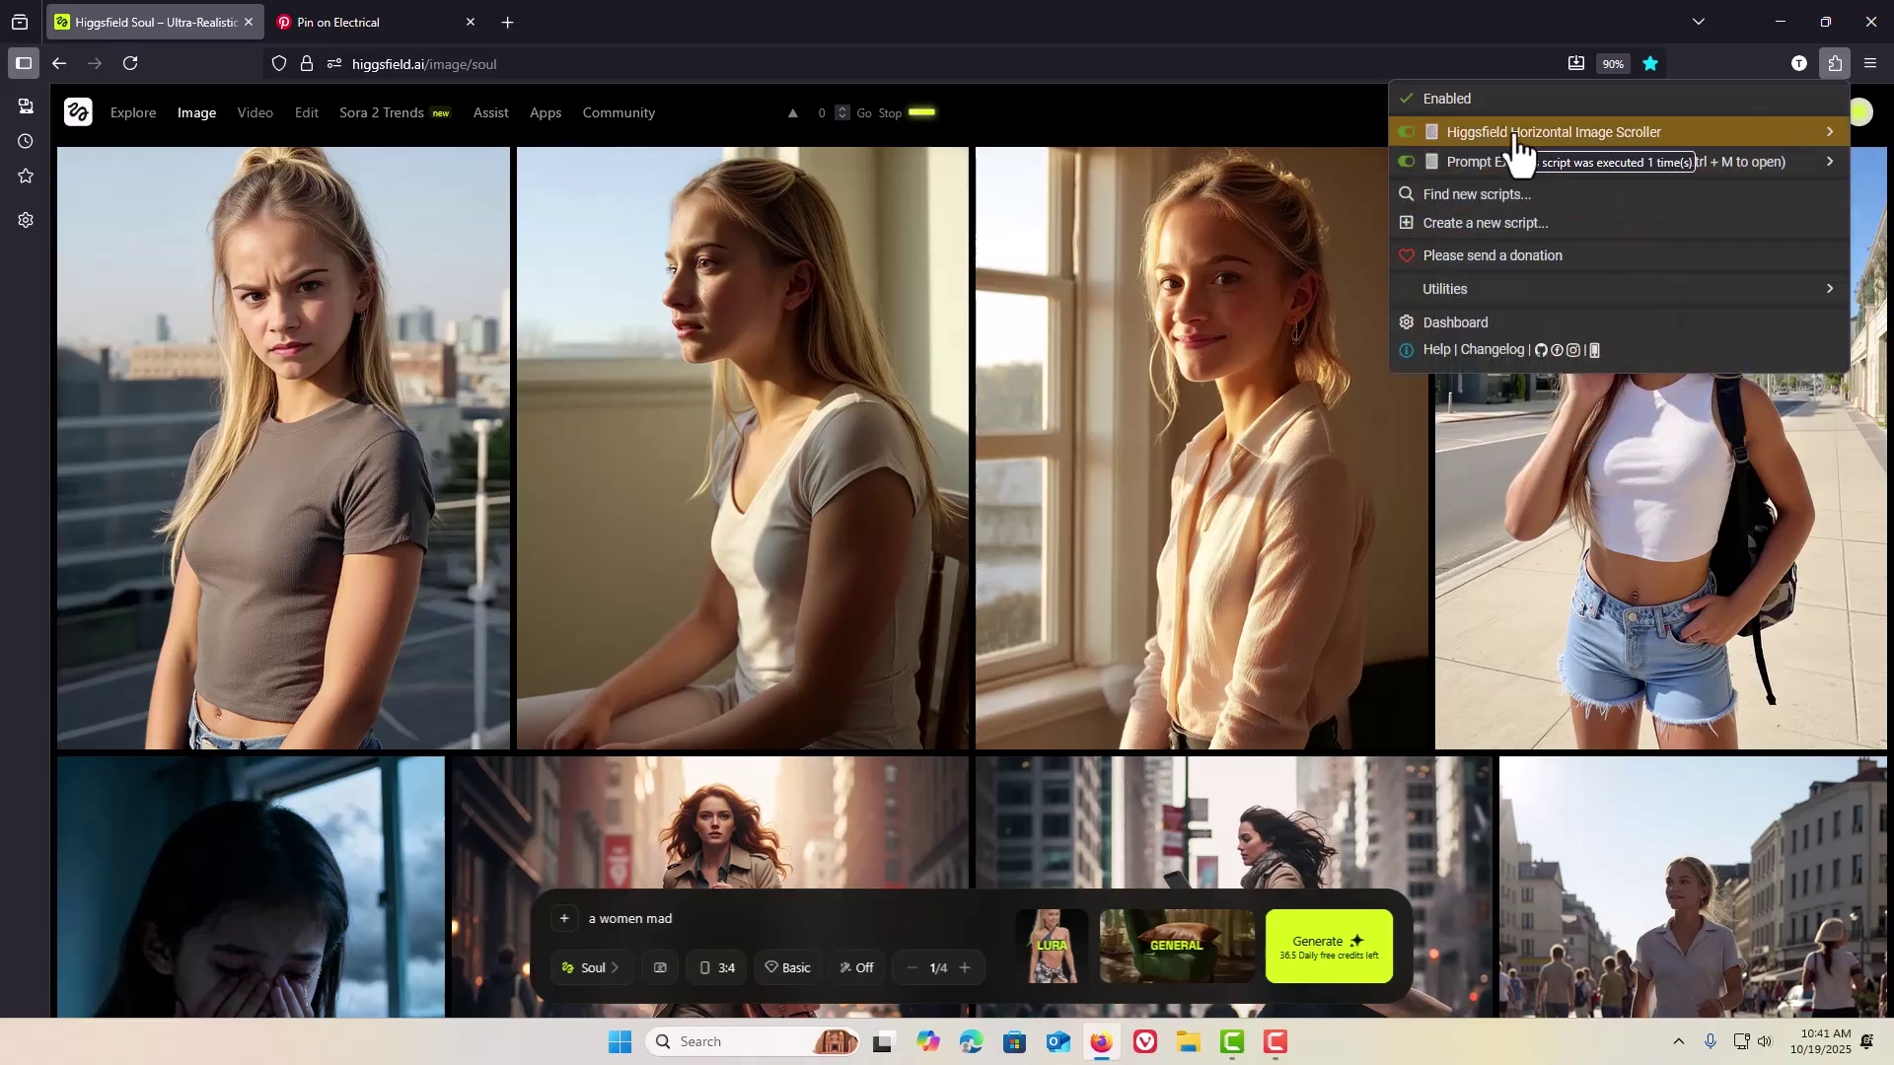
pyautogui.click(917, 115)
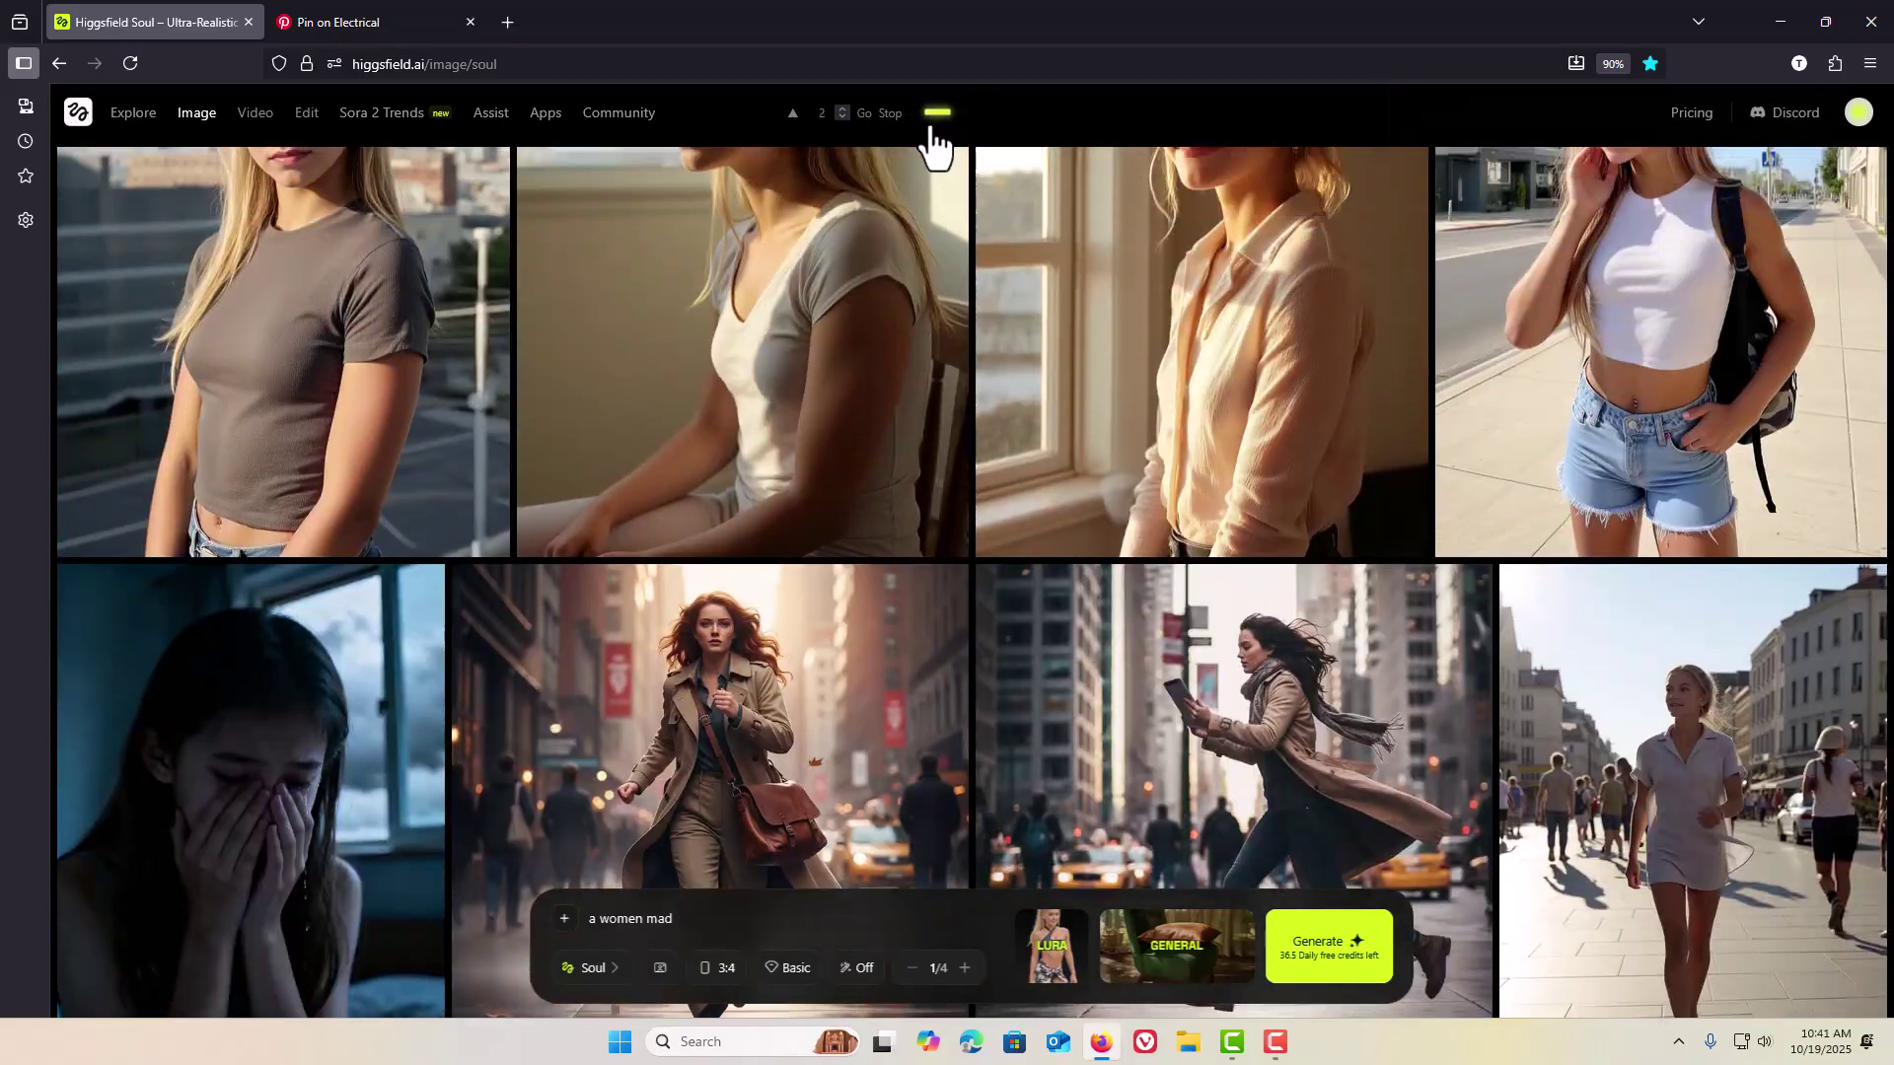
# Step: Scroll the image gallery to position 20 with the horizontal scroller and jump back to the start
pyautogui.moveTo(930, 128); pyautogui.dragTo(1064, 117)
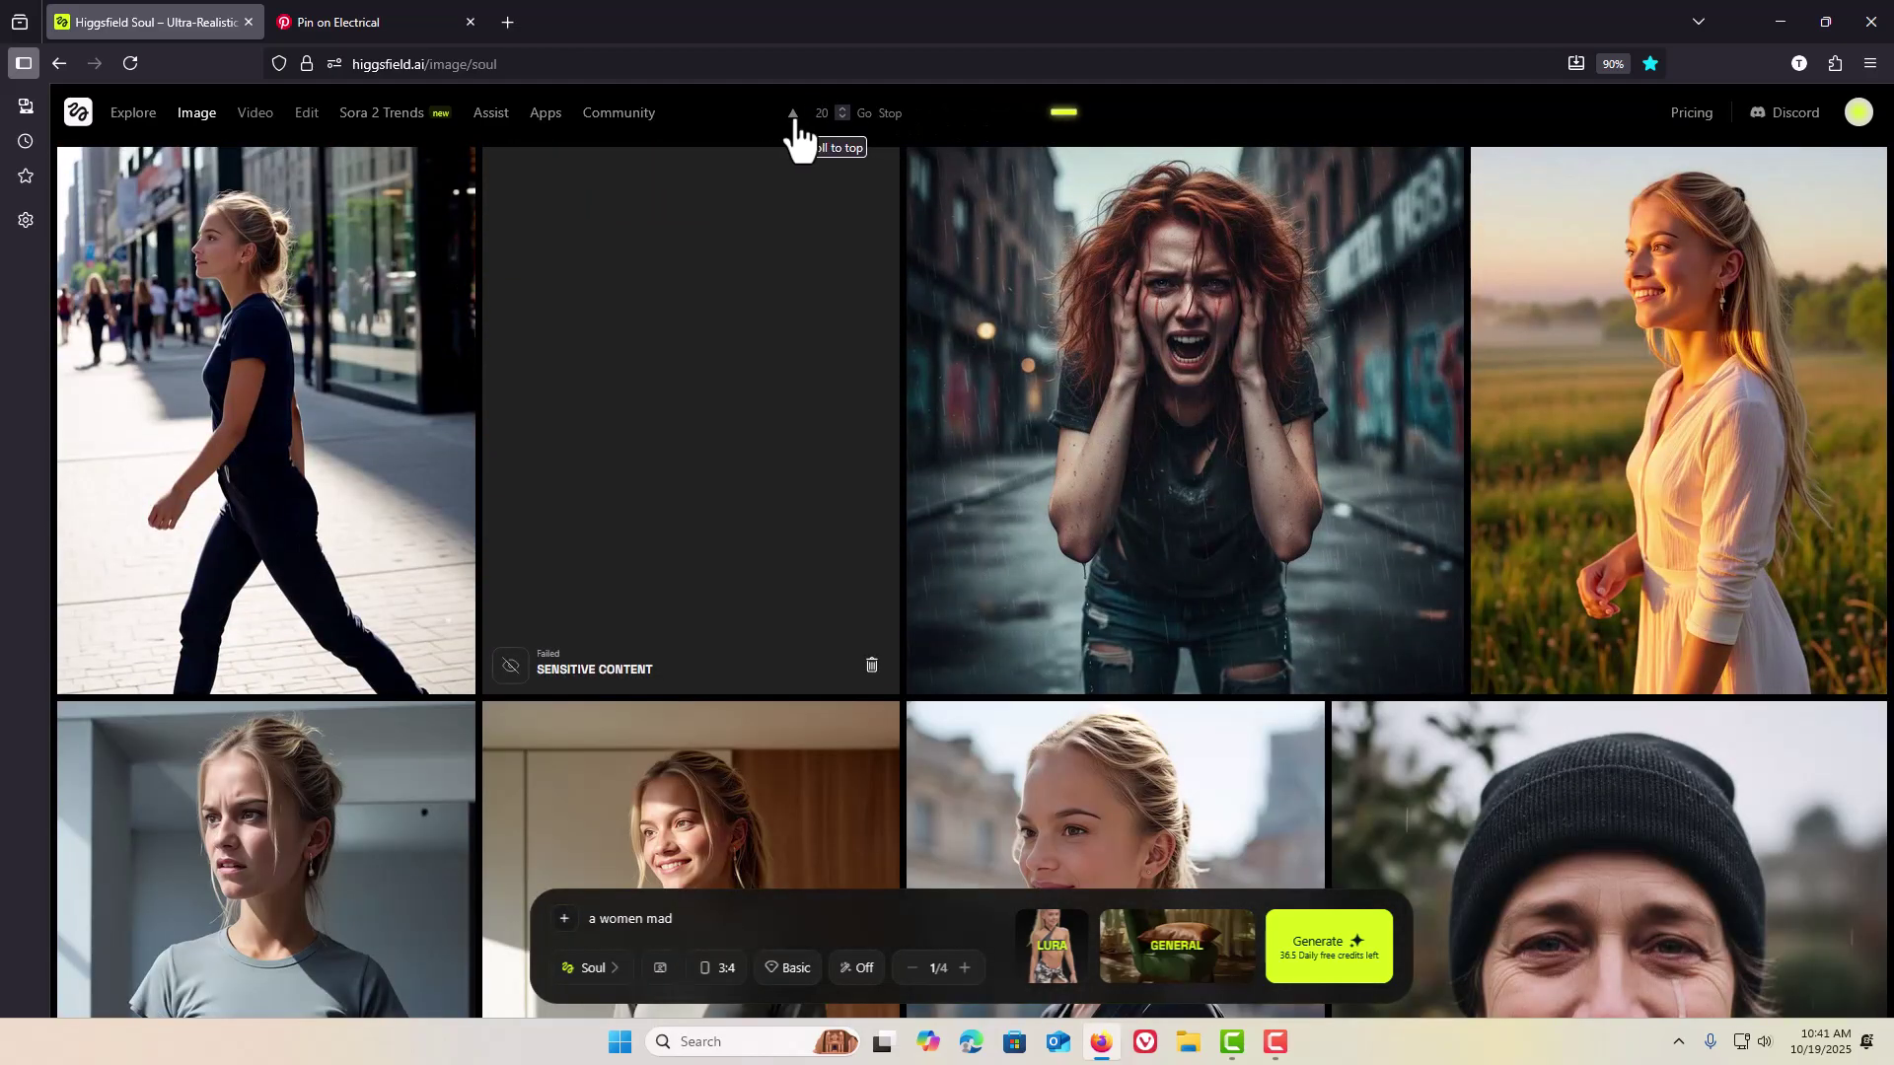
pyautogui.click(793, 117)
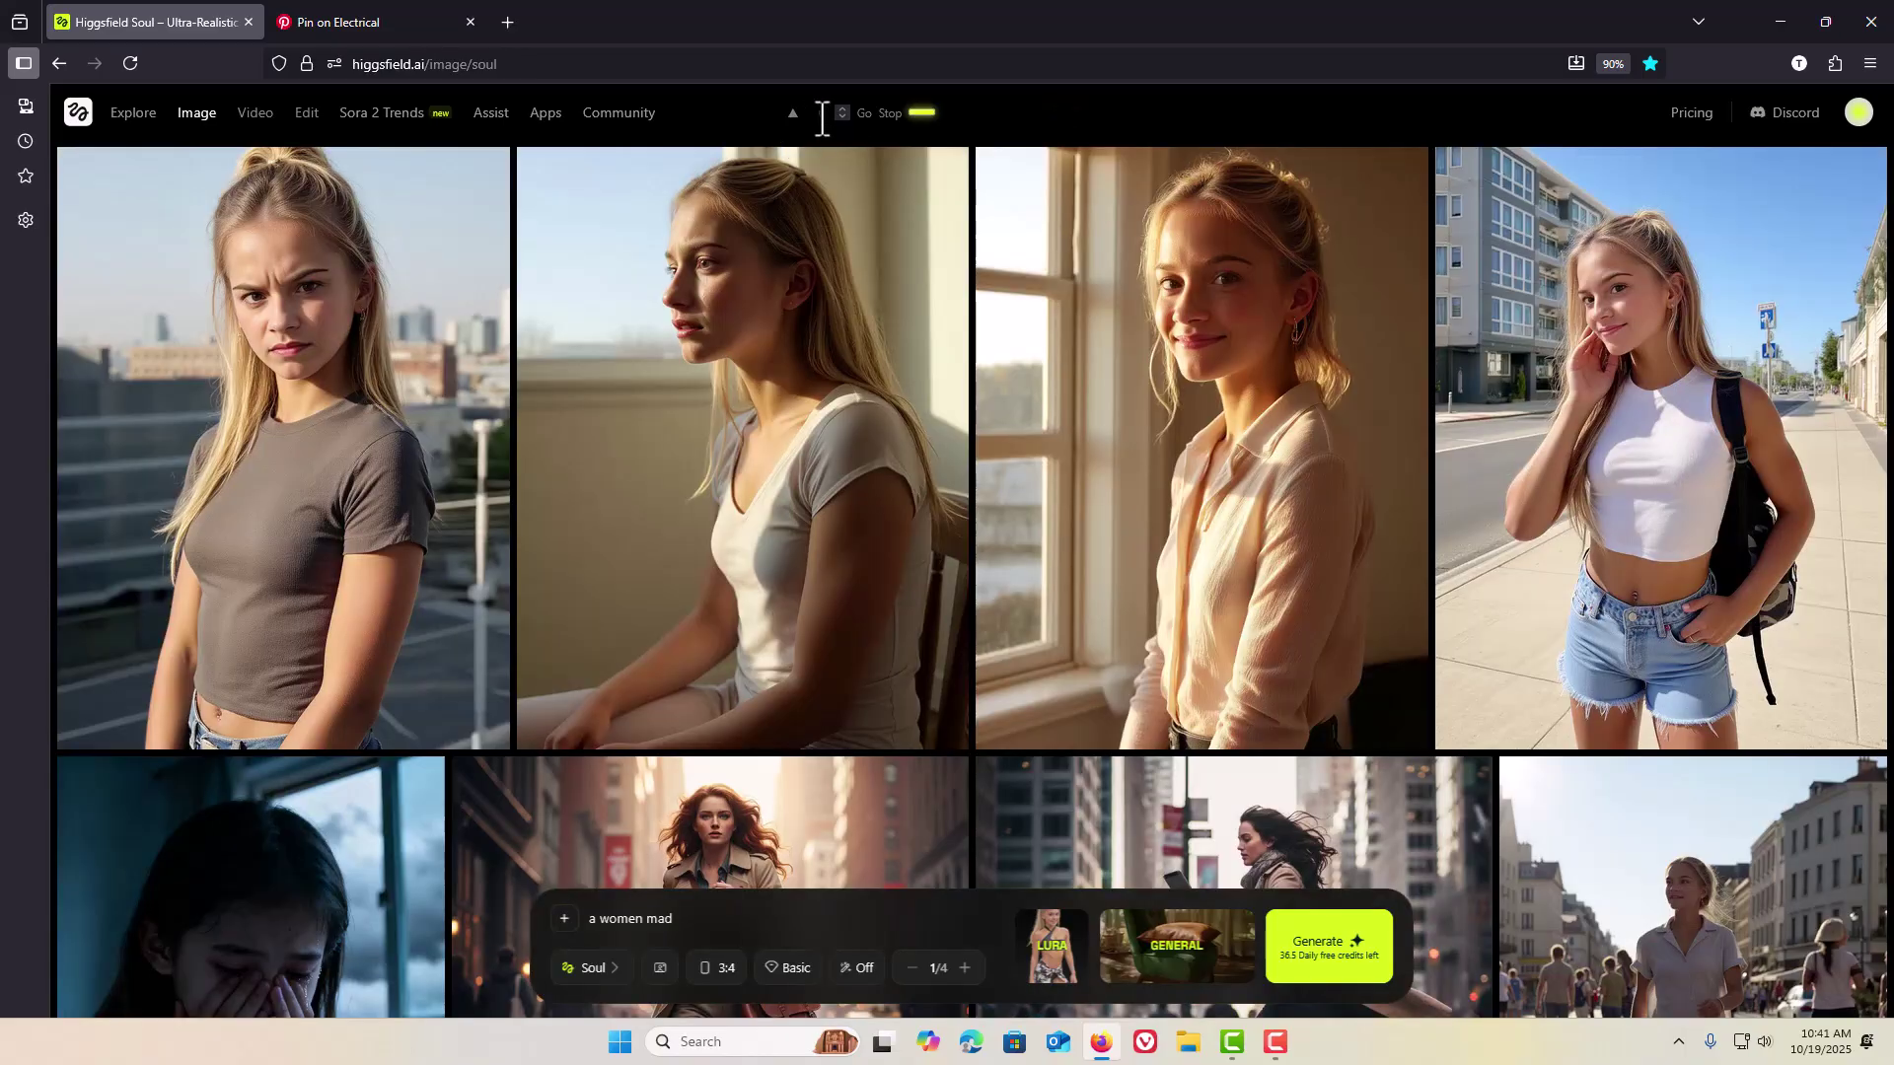
pyautogui.moveTo(816, 119); pyautogui.dragTo(832, 112)
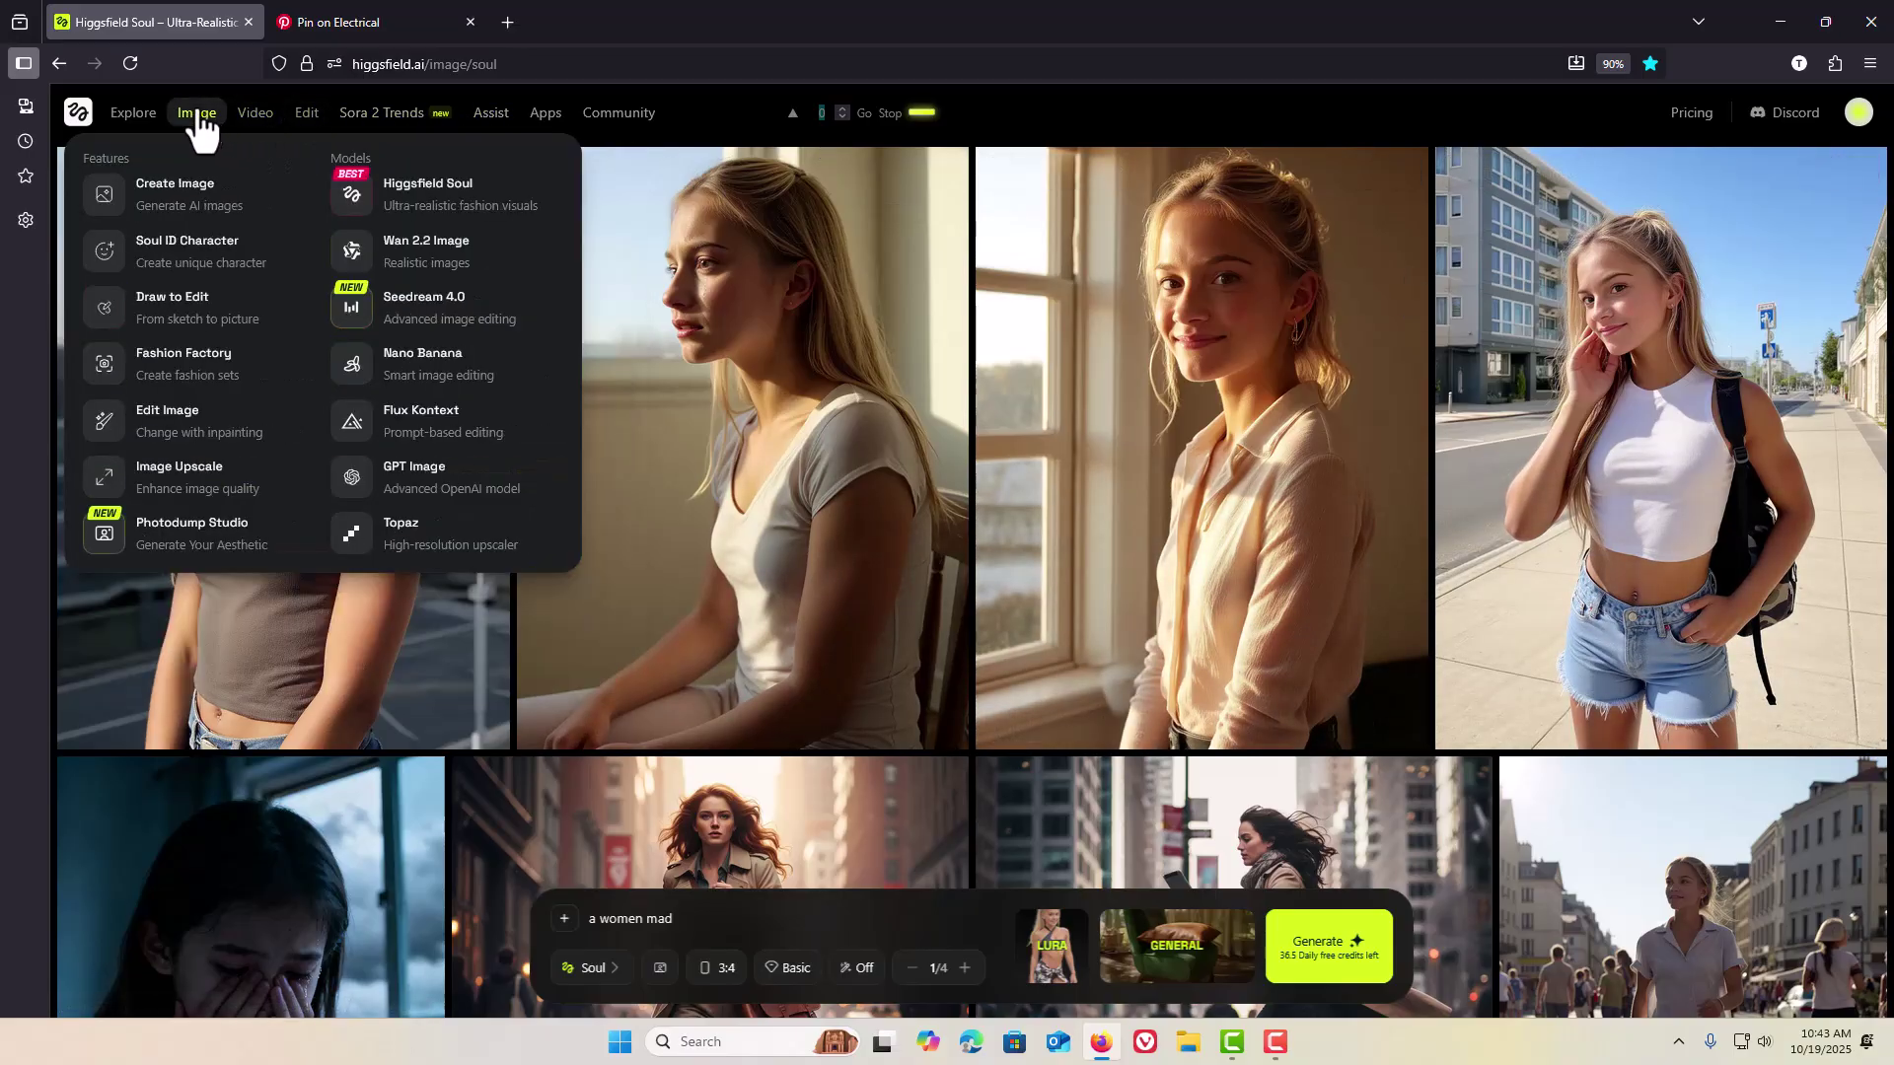
# Step: Open the Explore page and browse its sections down to Higgsfield Apps and back up with normal vertical scrolling
pyautogui.click(139, 121)
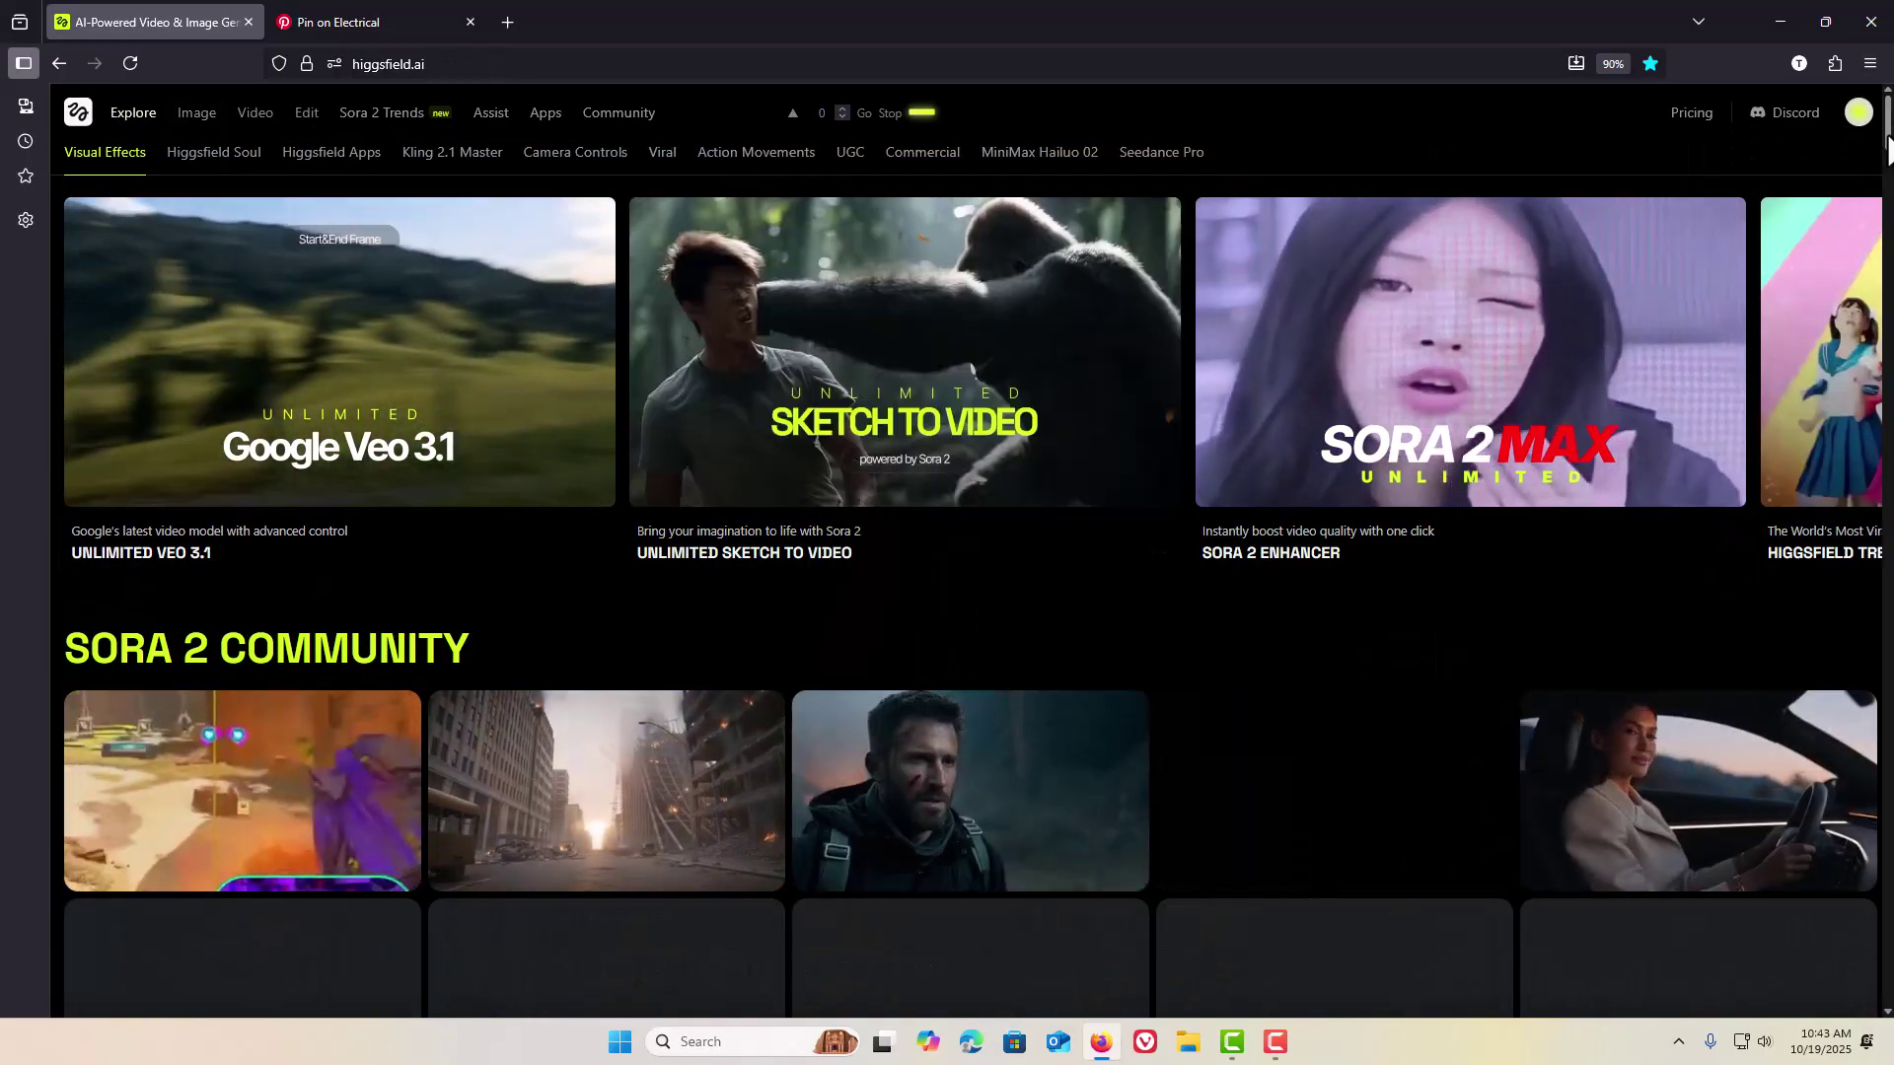
pyautogui.scroll(-1, 1884, 154)
pyautogui.scroll(-4, 1887, 154)
pyautogui.scroll(5, 1886, 154)
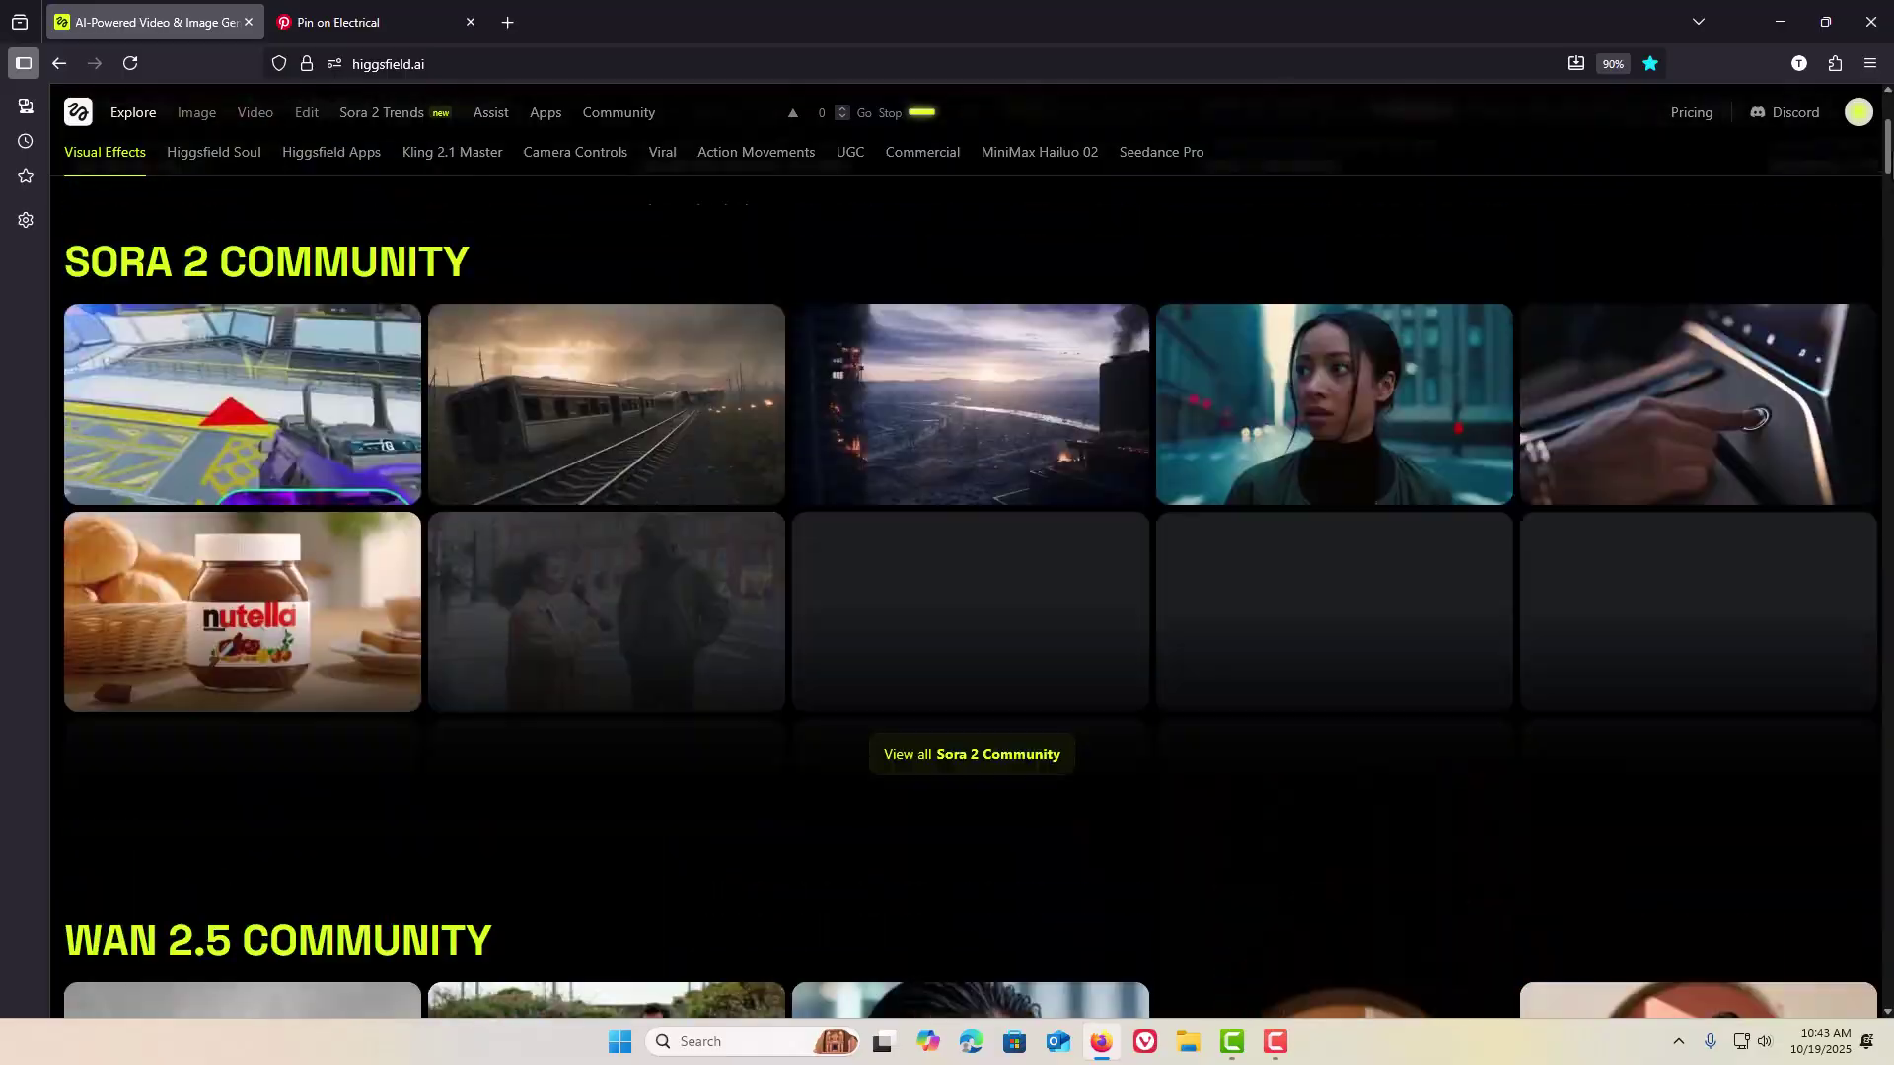
pyautogui.scroll(-2, 1887, 154)
pyautogui.scroll(5, 1886, 154)
pyautogui.scroll(-10, 1887, 154)
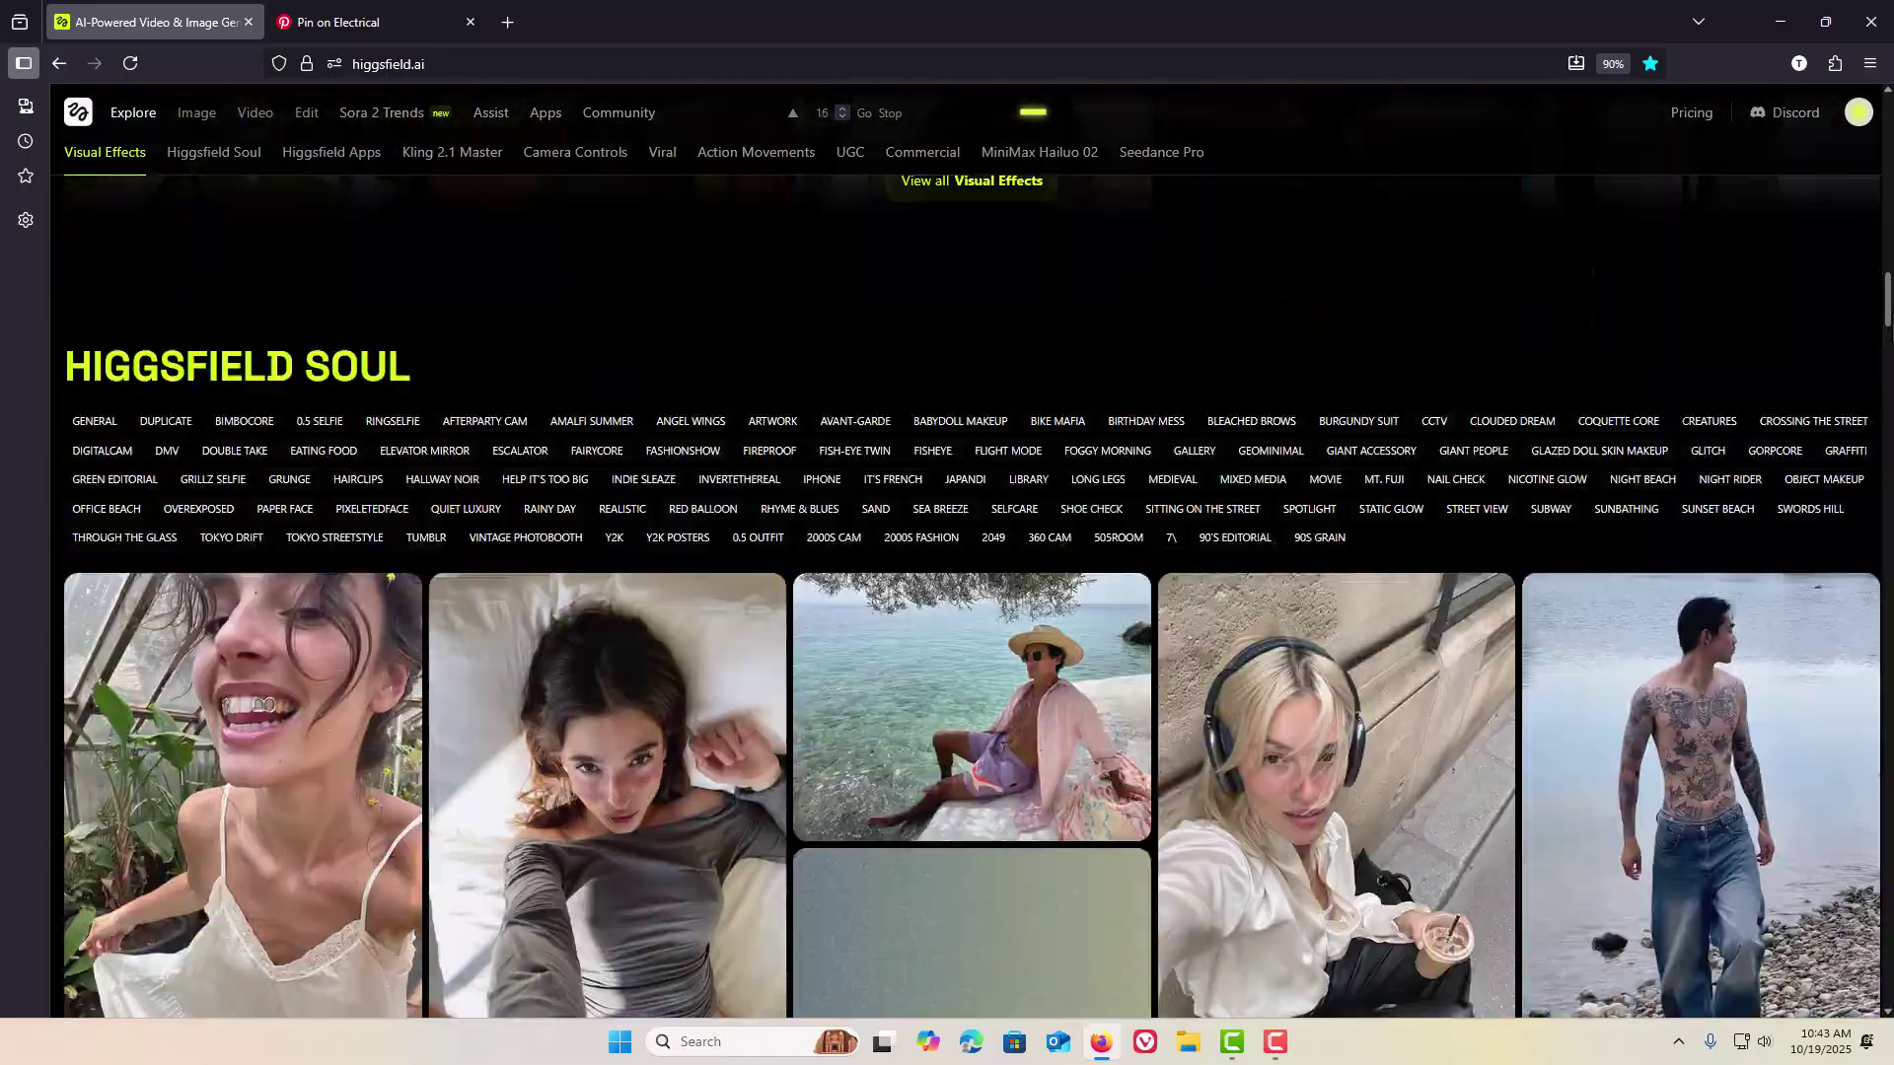
pyautogui.scroll(-8, 1884, 227)
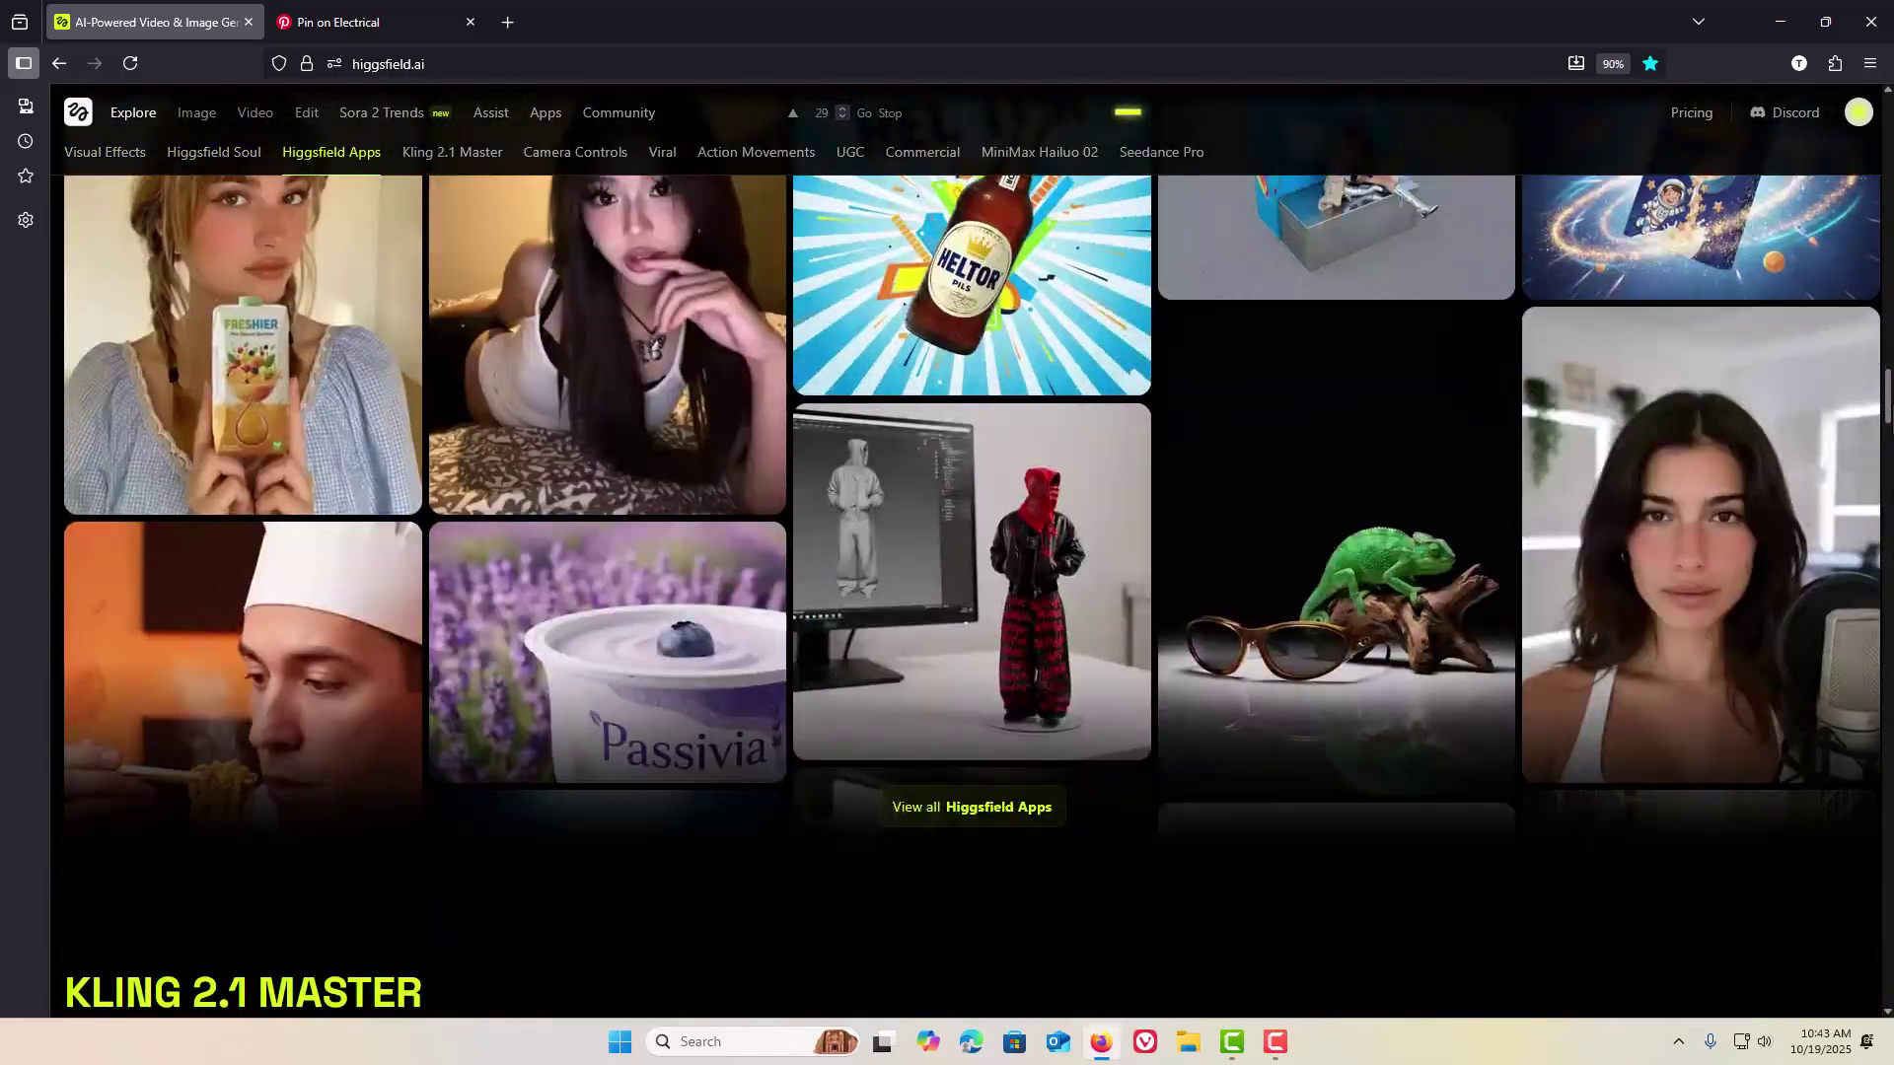
pyautogui.scroll(15, 1884, 227)
pyautogui.scroll(10, 1884, 227)
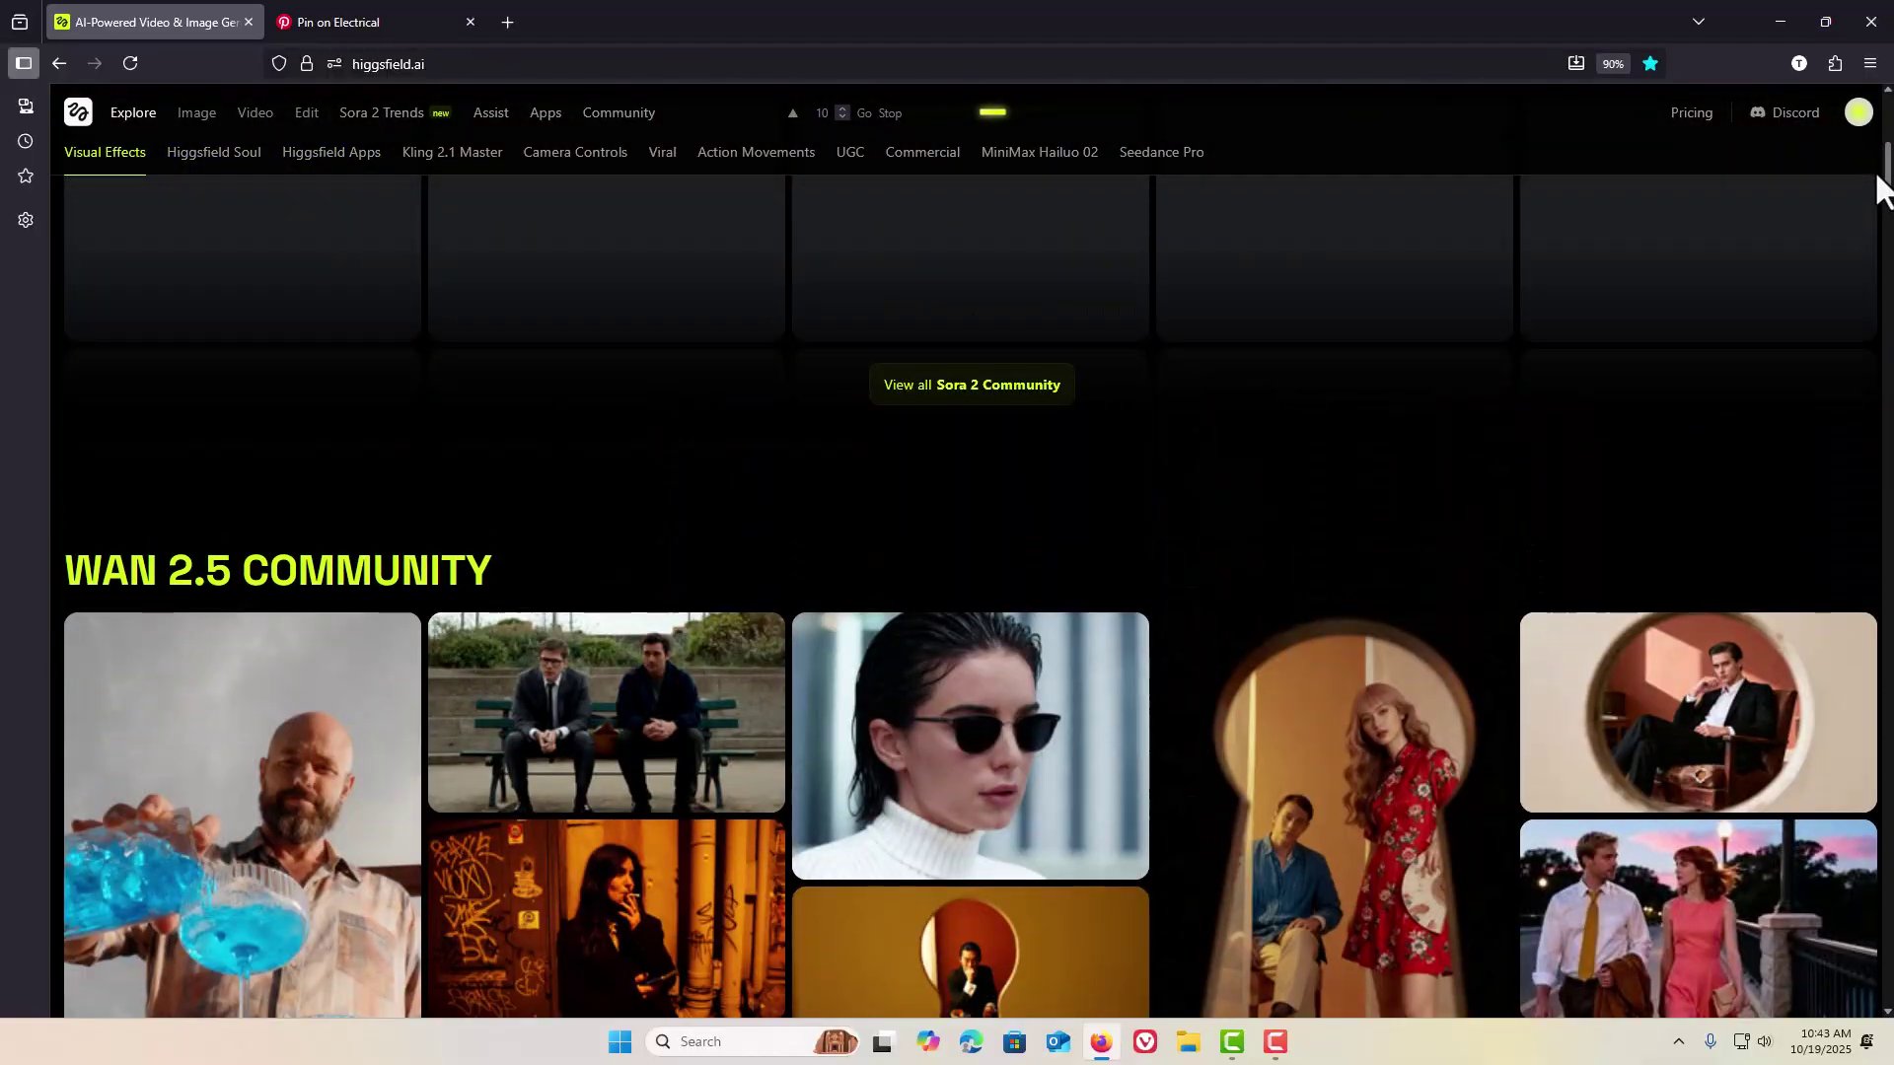
pyautogui.scroll(3, 1874, 163)
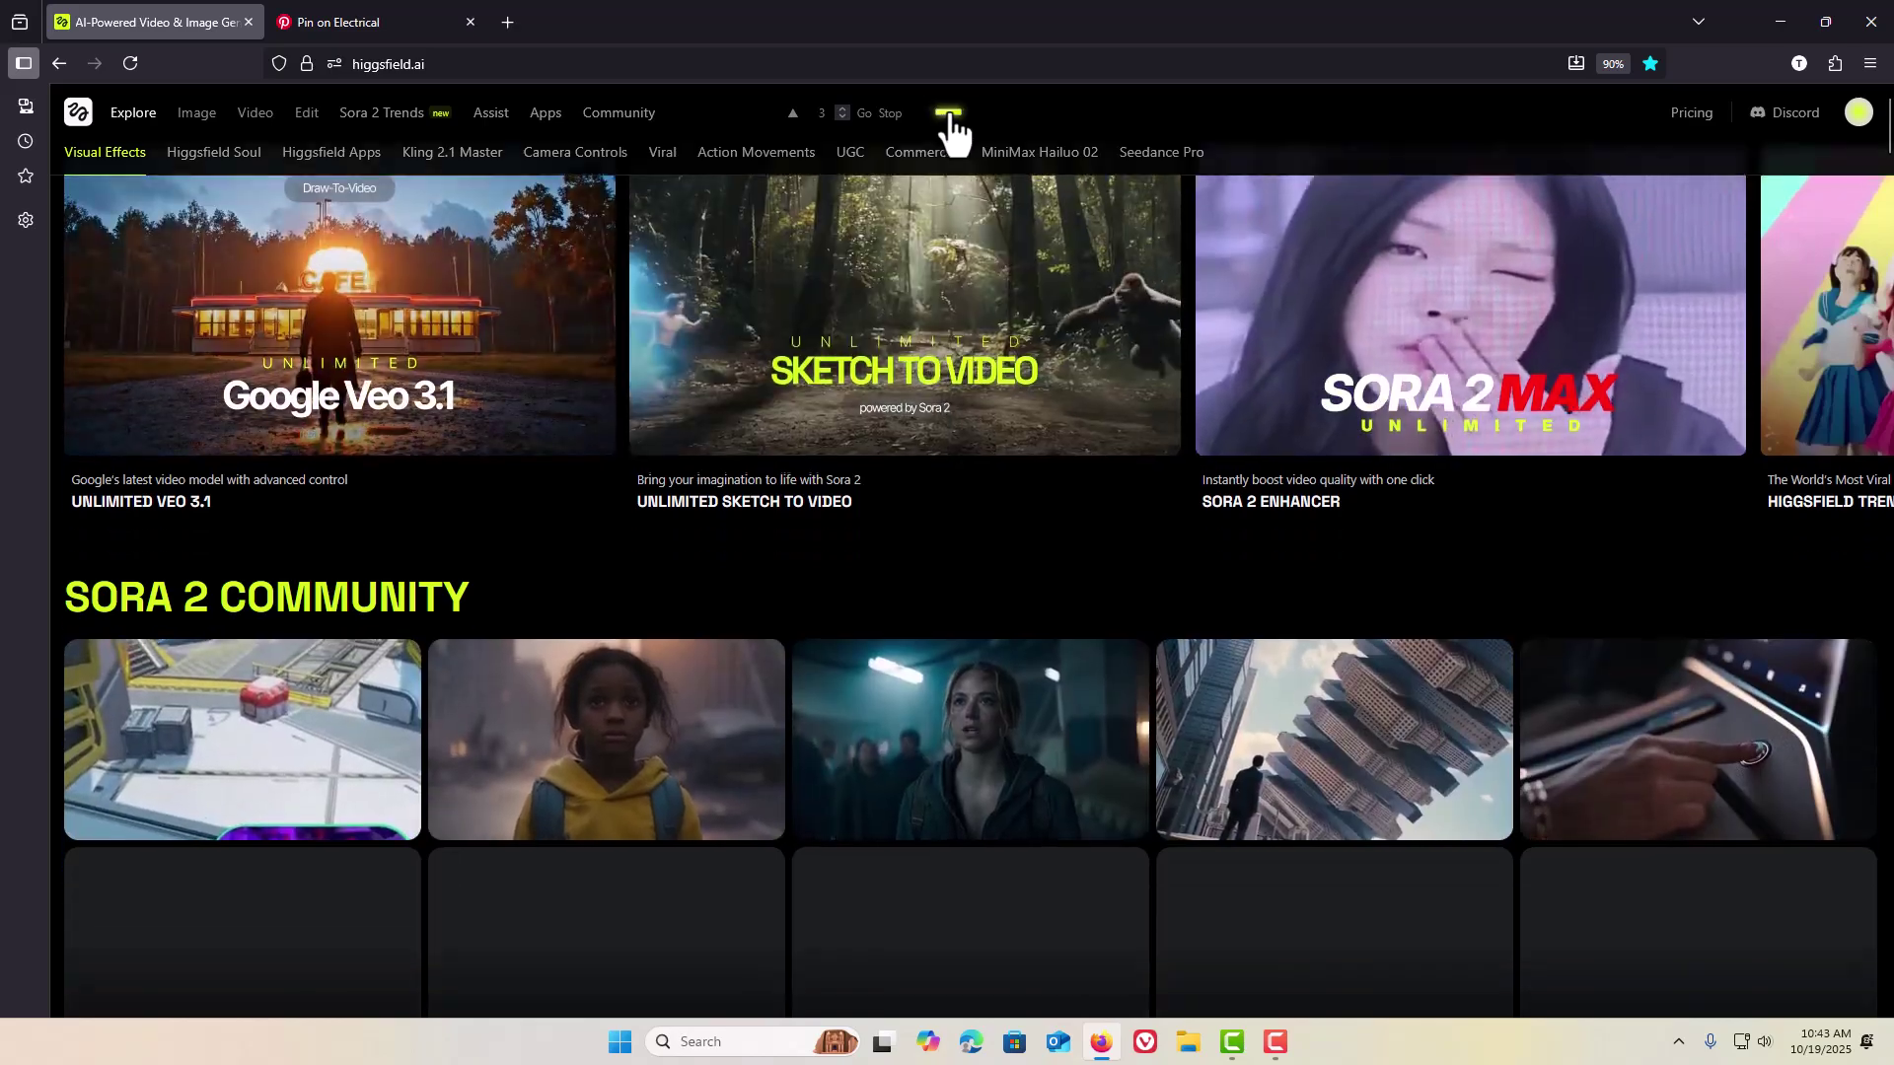
# Step: Browse the Explore page down to the Higgsfield Soul section and back up using the horizontal scroller
pyautogui.scroll(-7, 962, 128)
pyautogui.scroll(-12, 971, 129)
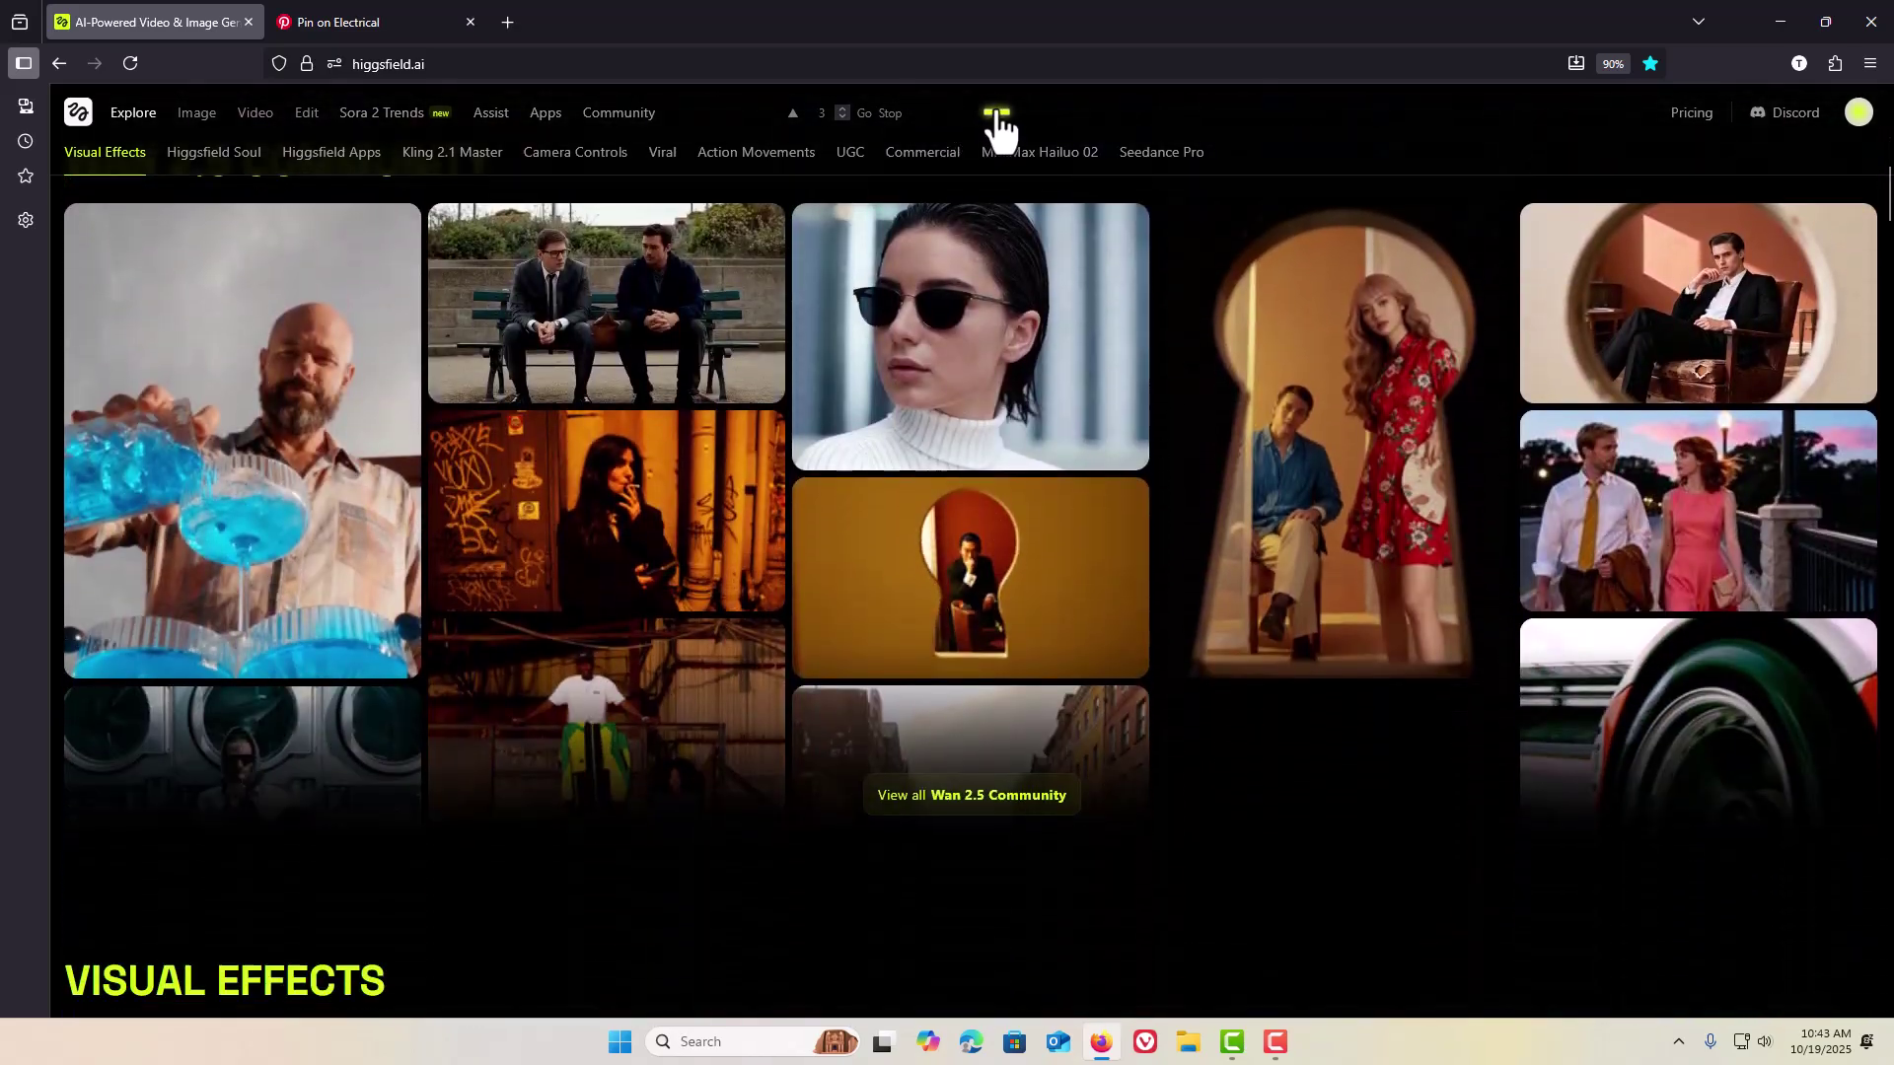
pyautogui.scroll(-15, 1061, 118)
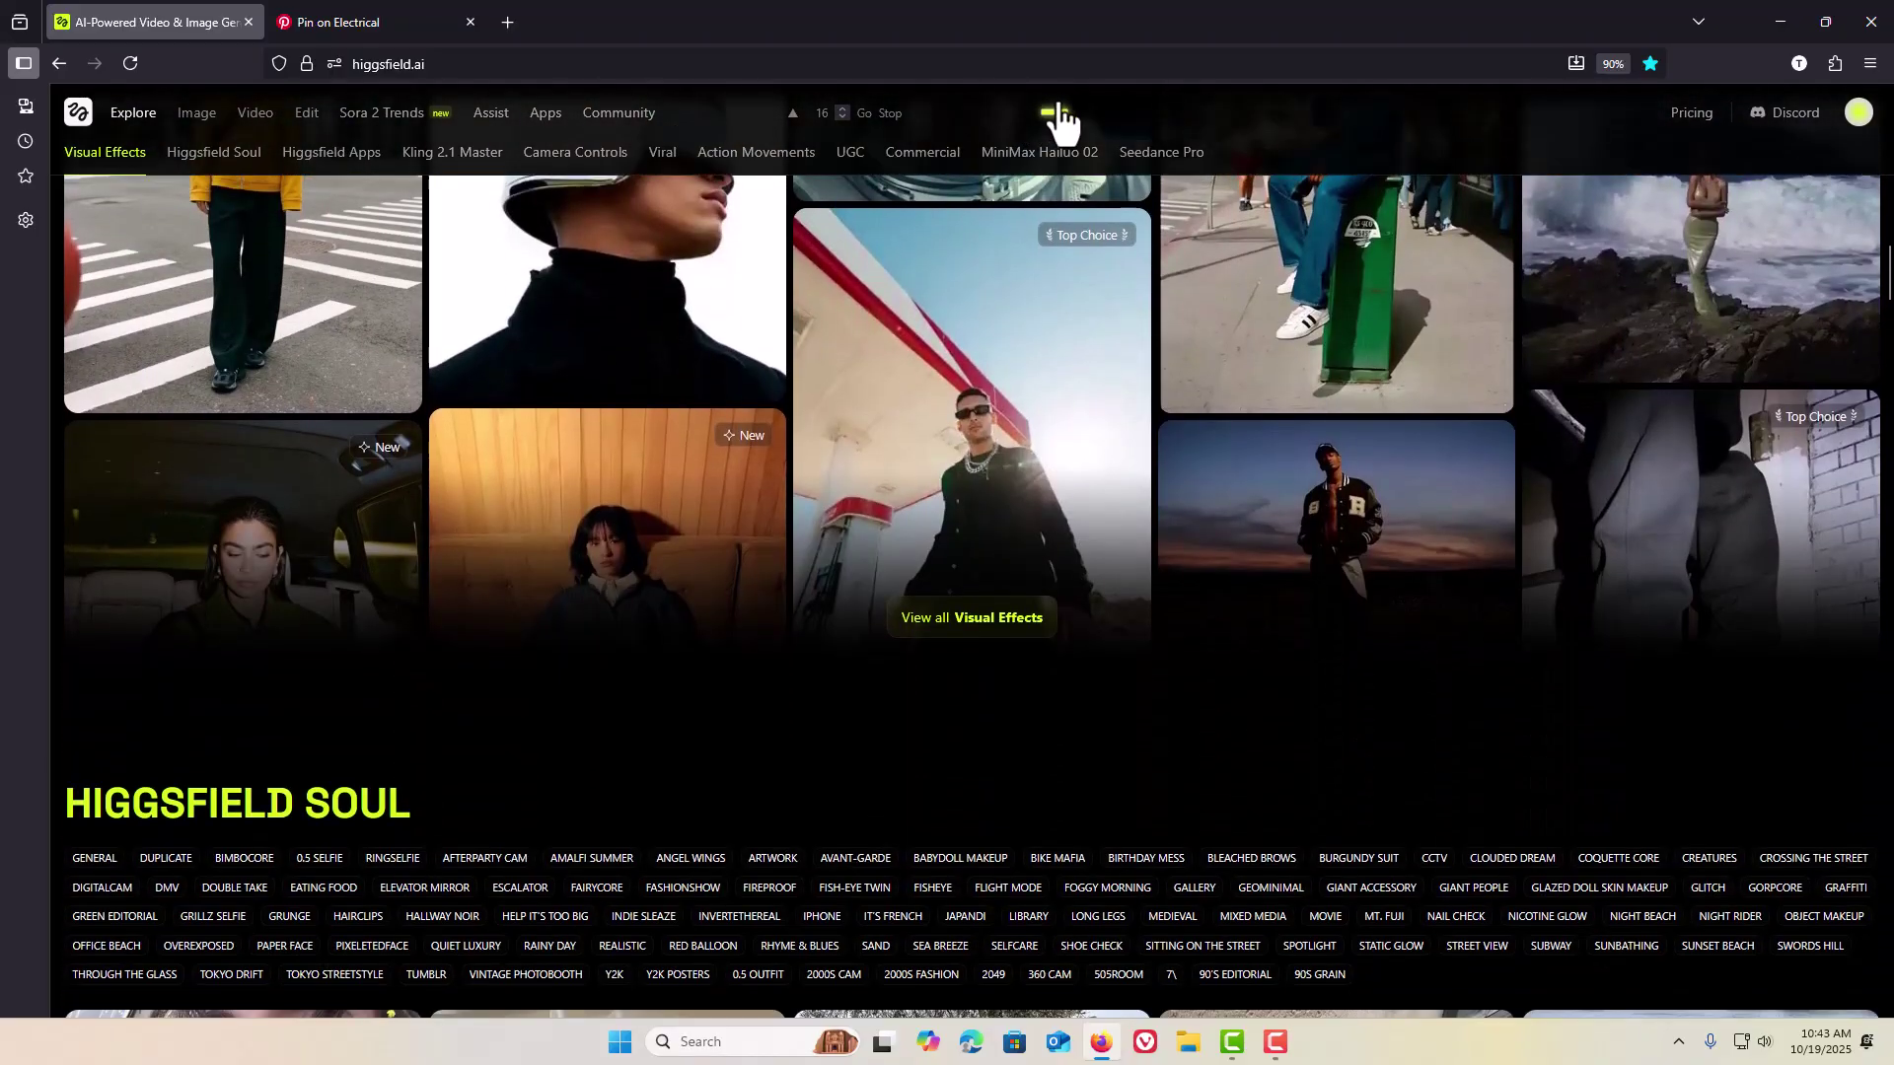
pyautogui.scroll(-3, 1085, 119)
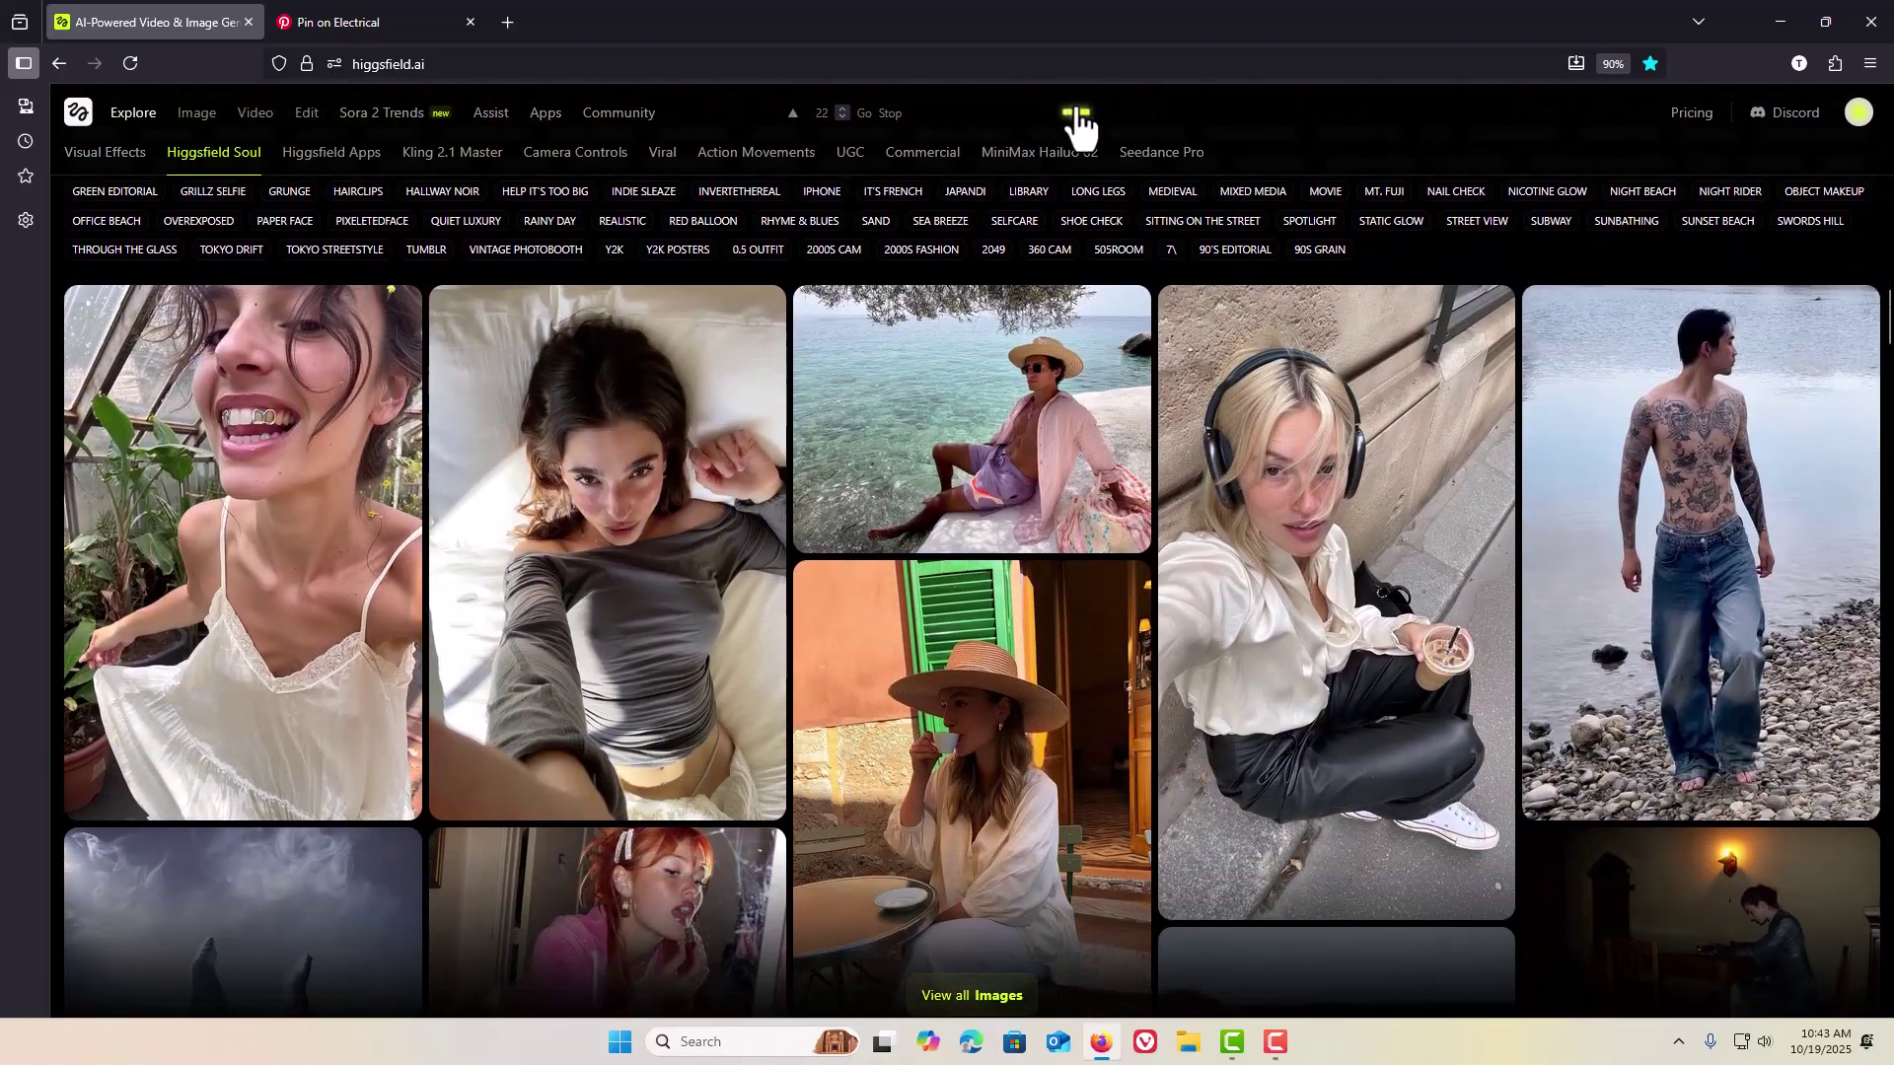
pyautogui.scroll(5, 1055, 129)
pyautogui.scroll(6, 1041, 133)
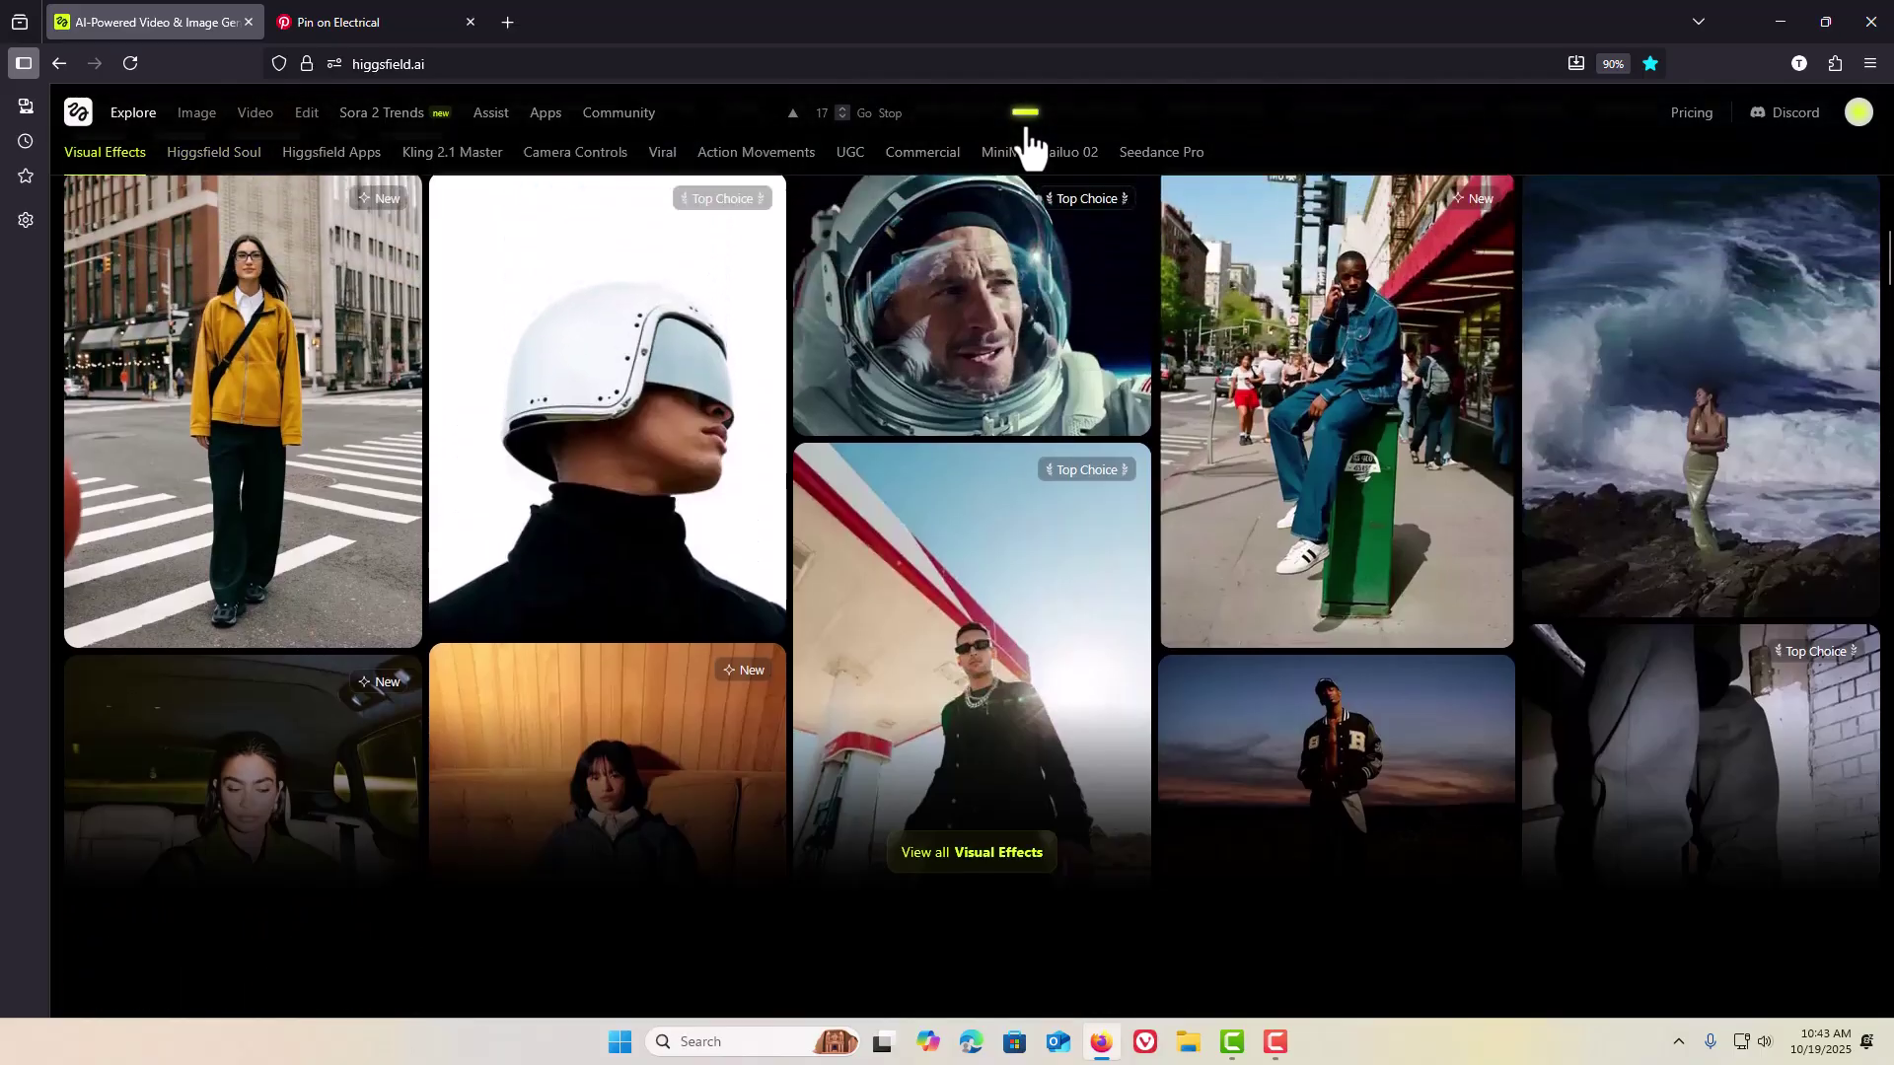
pyautogui.scroll(-5, 1035, 133)
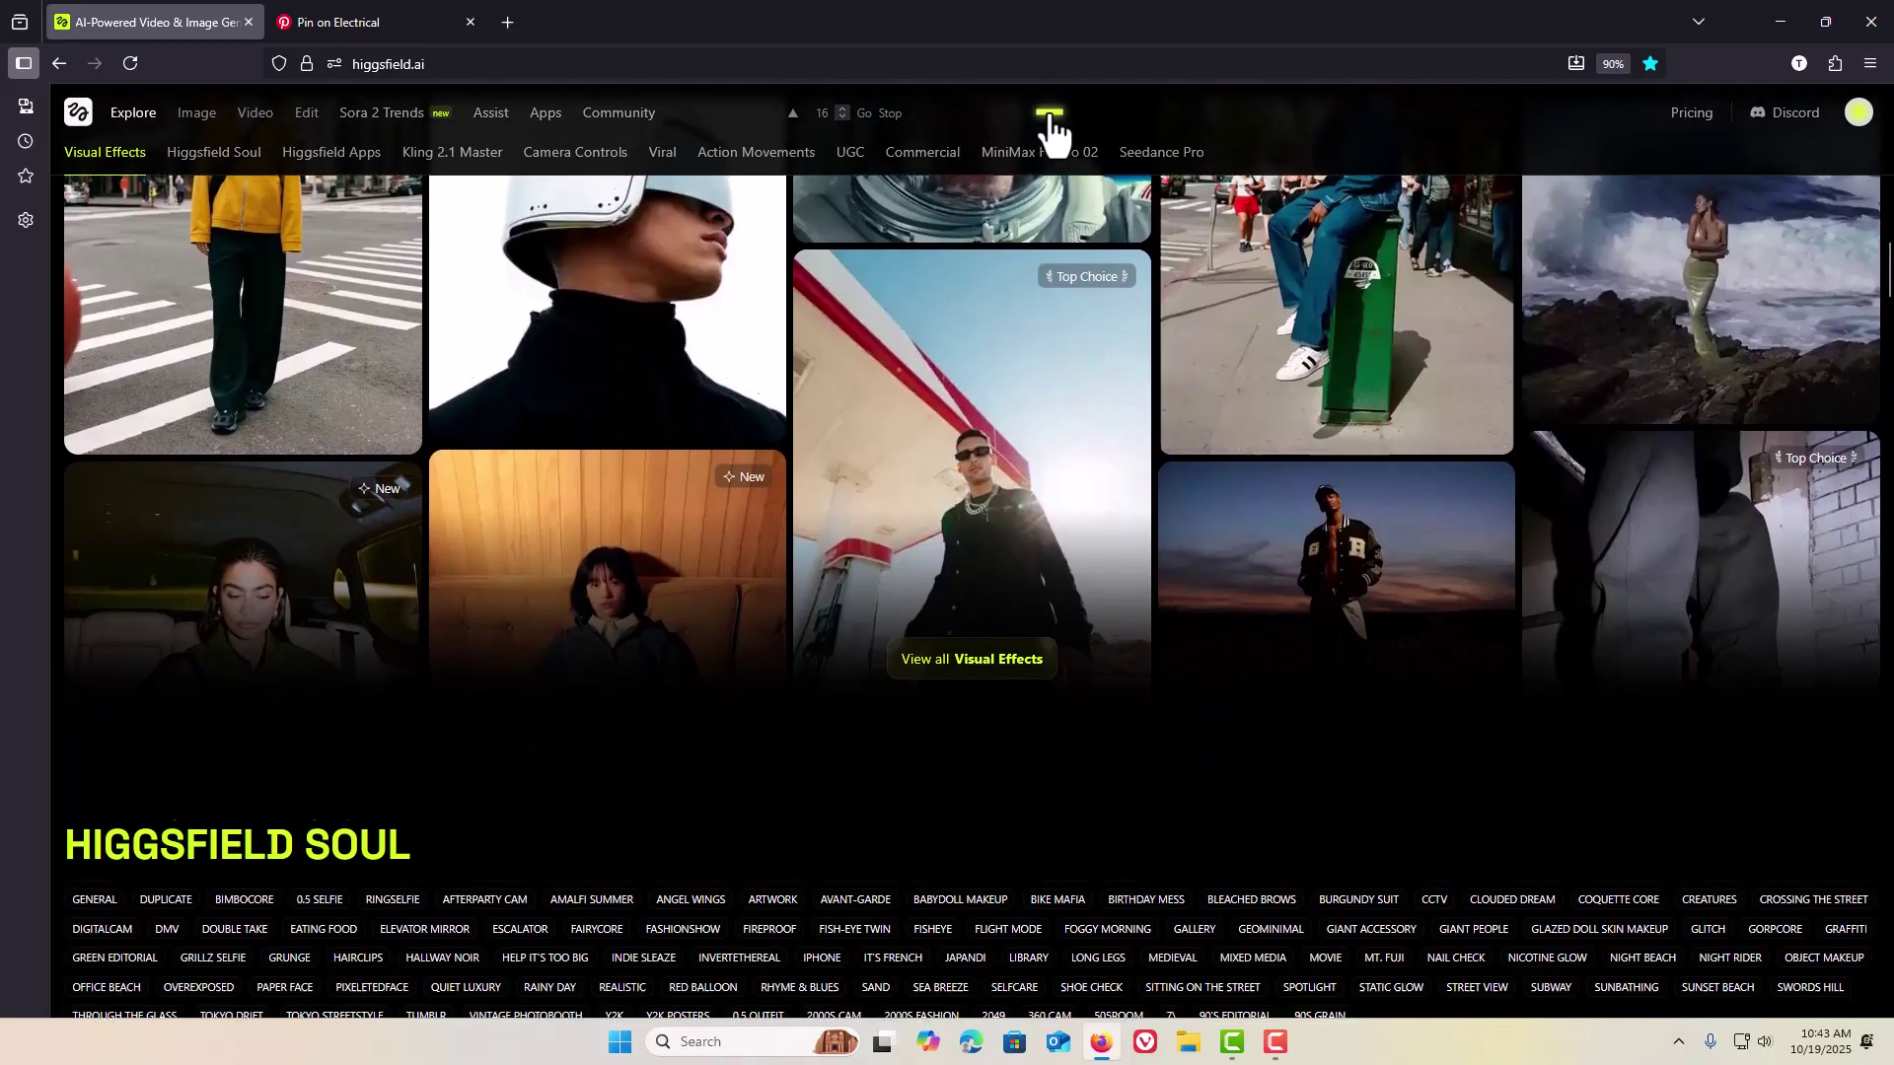
pyautogui.scroll(6, 1035, 133)
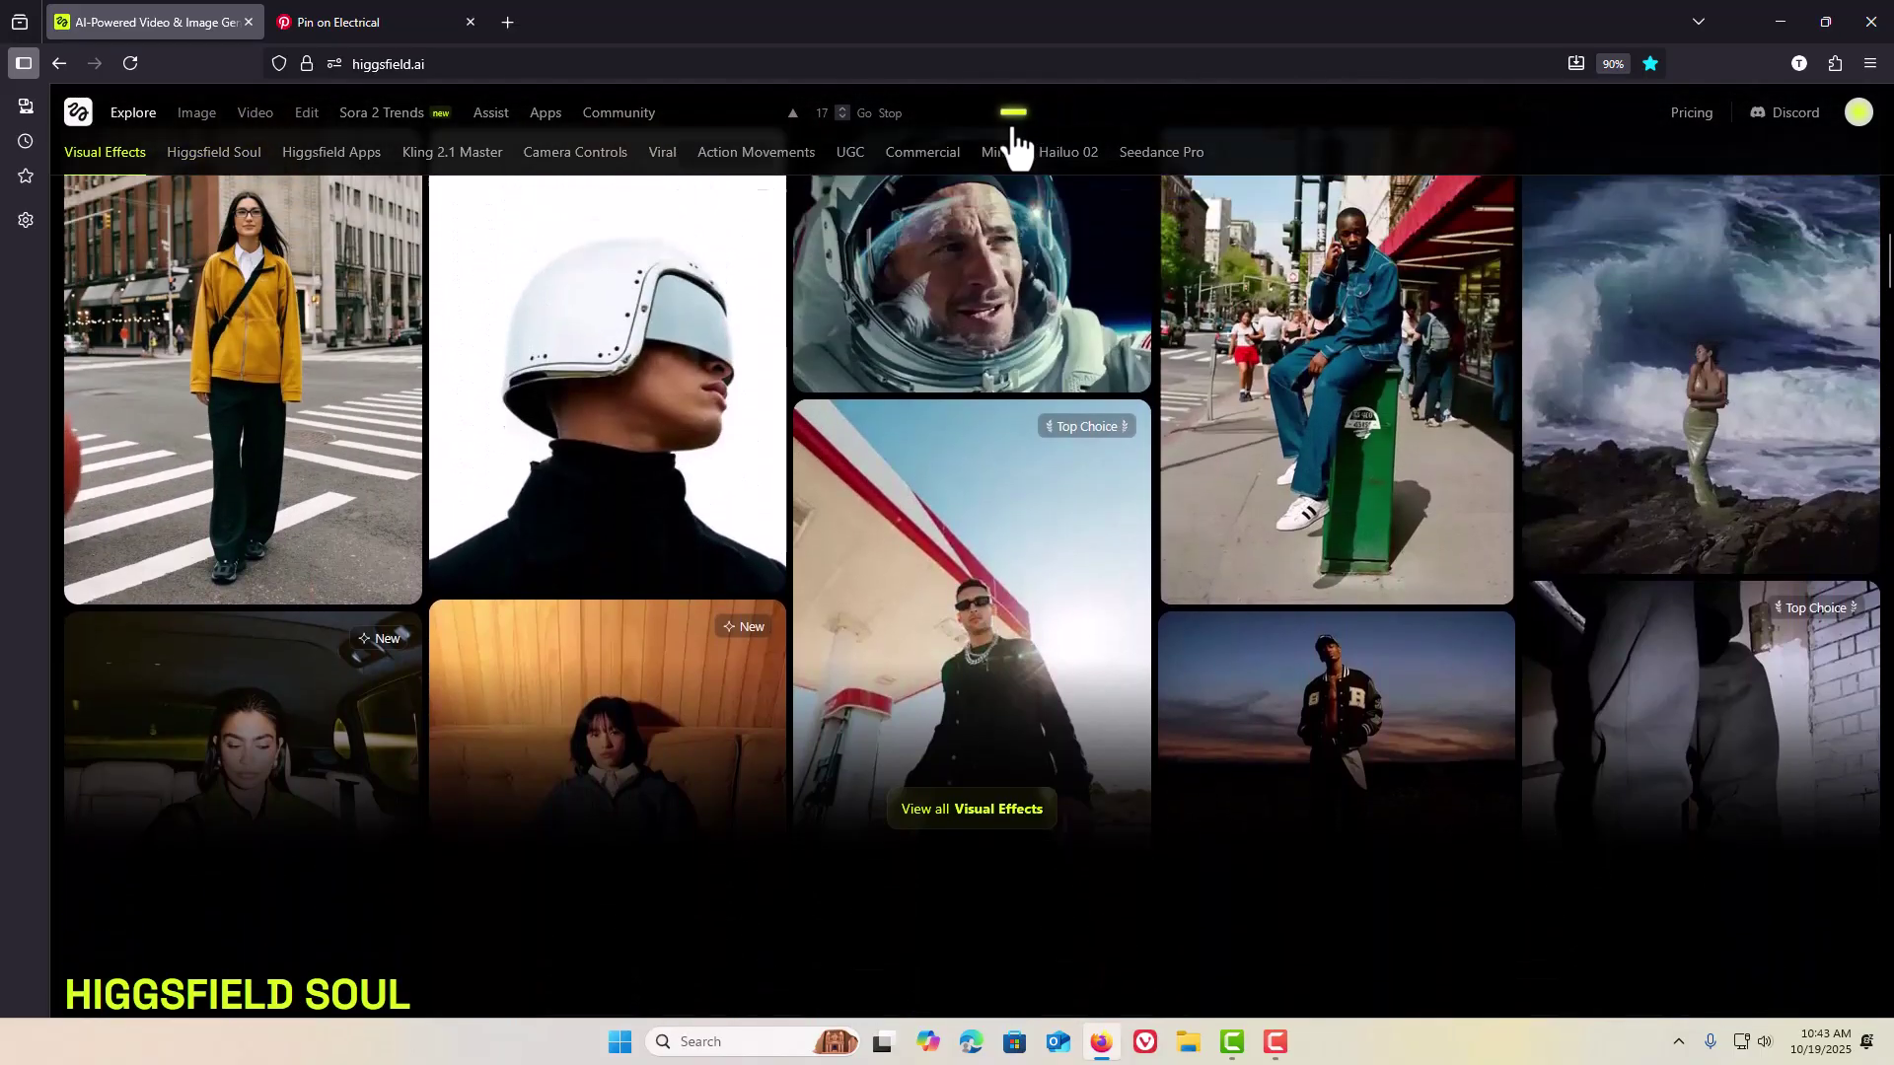
pyautogui.scroll(3, 994, 143)
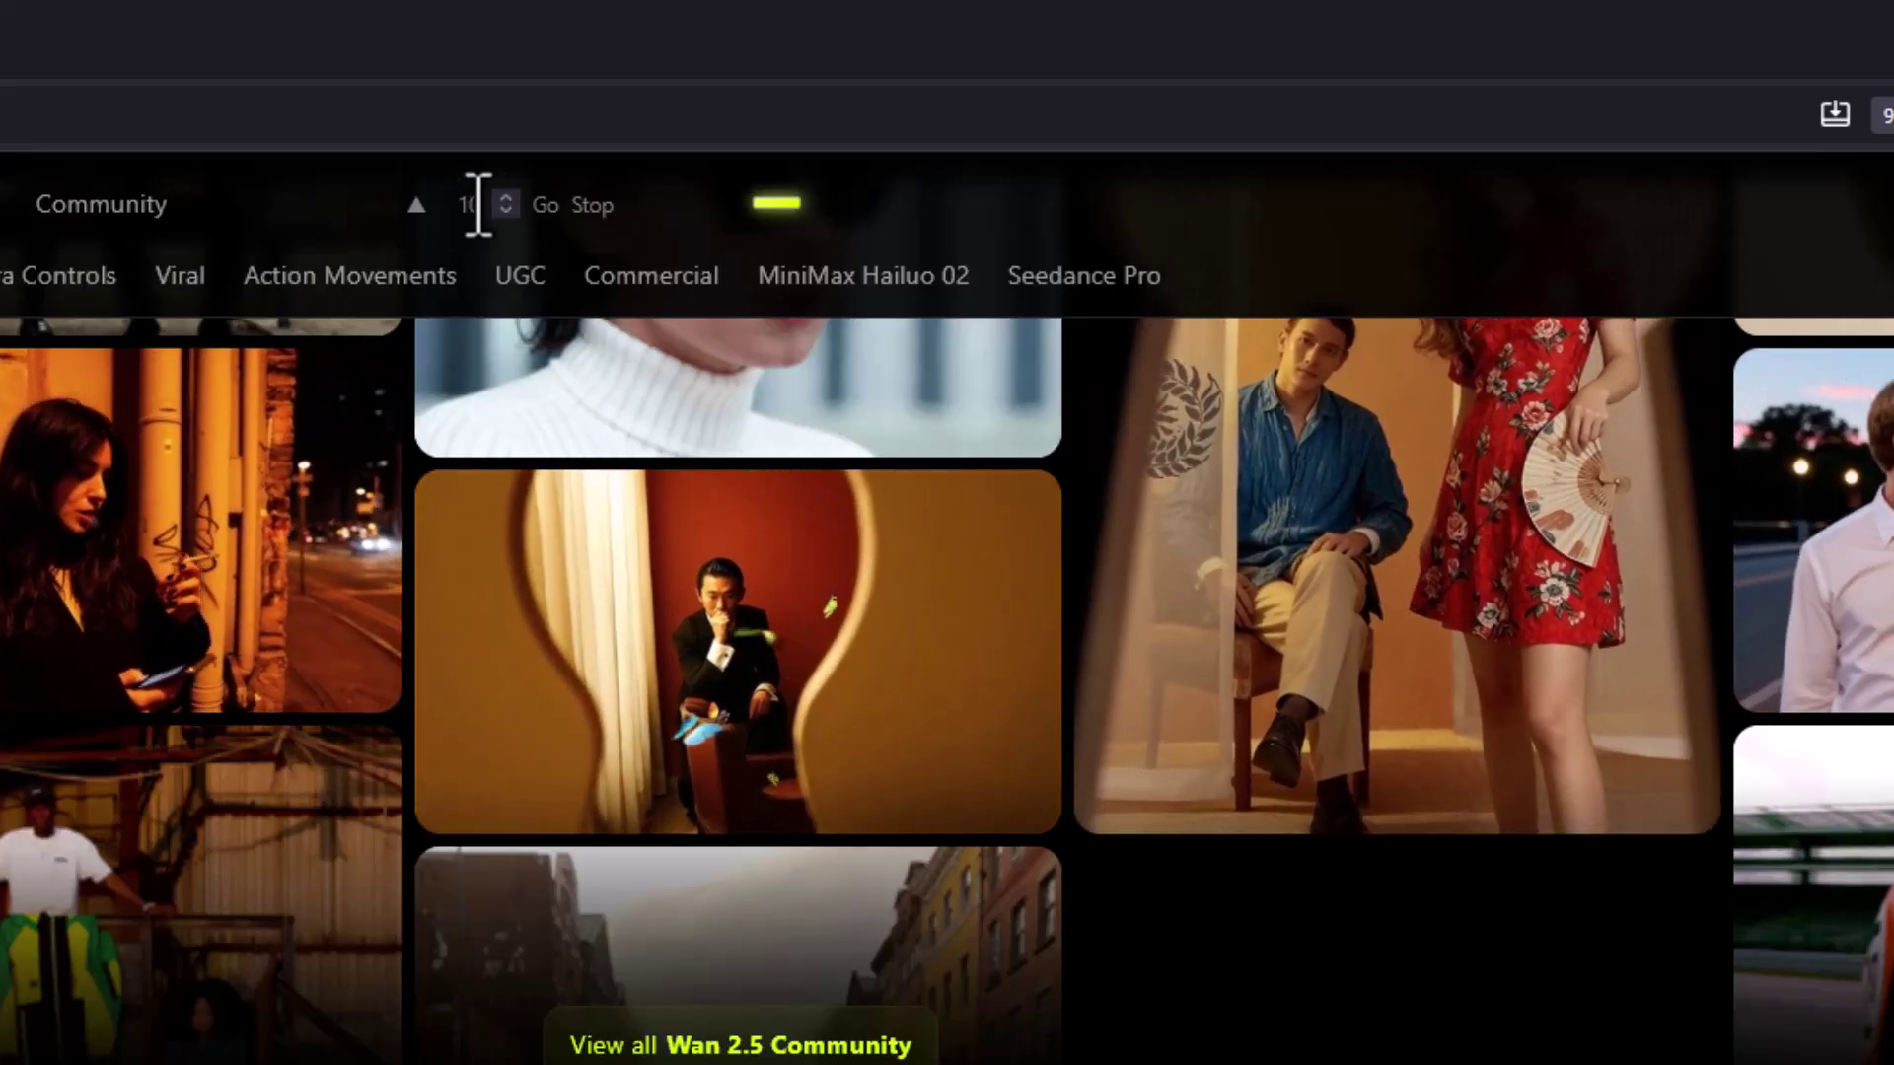
# Step: Send the Explore page to scroller position 100 and return it to the start
pyautogui.moveTo(472, 202); pyautogui.dragTo(446, 204)
pyautogui.write('1')
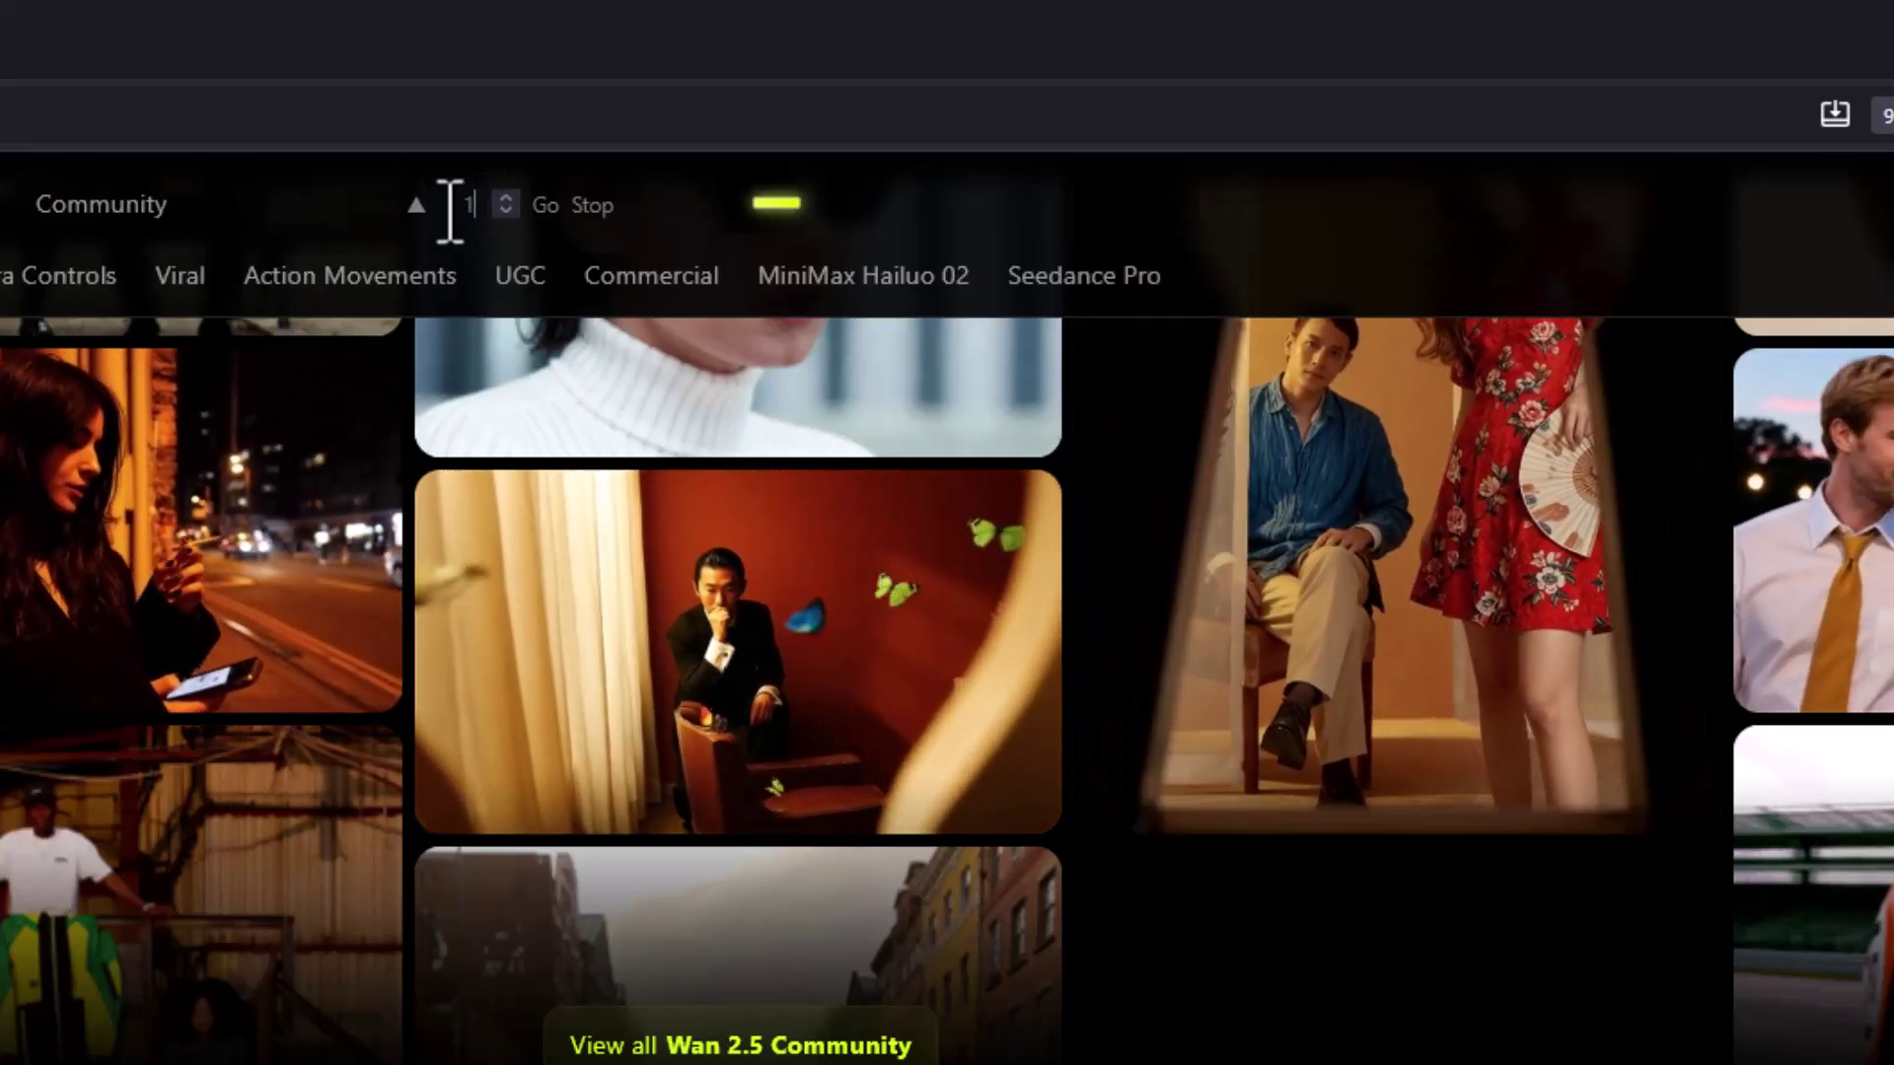
pyautogui.write('00')
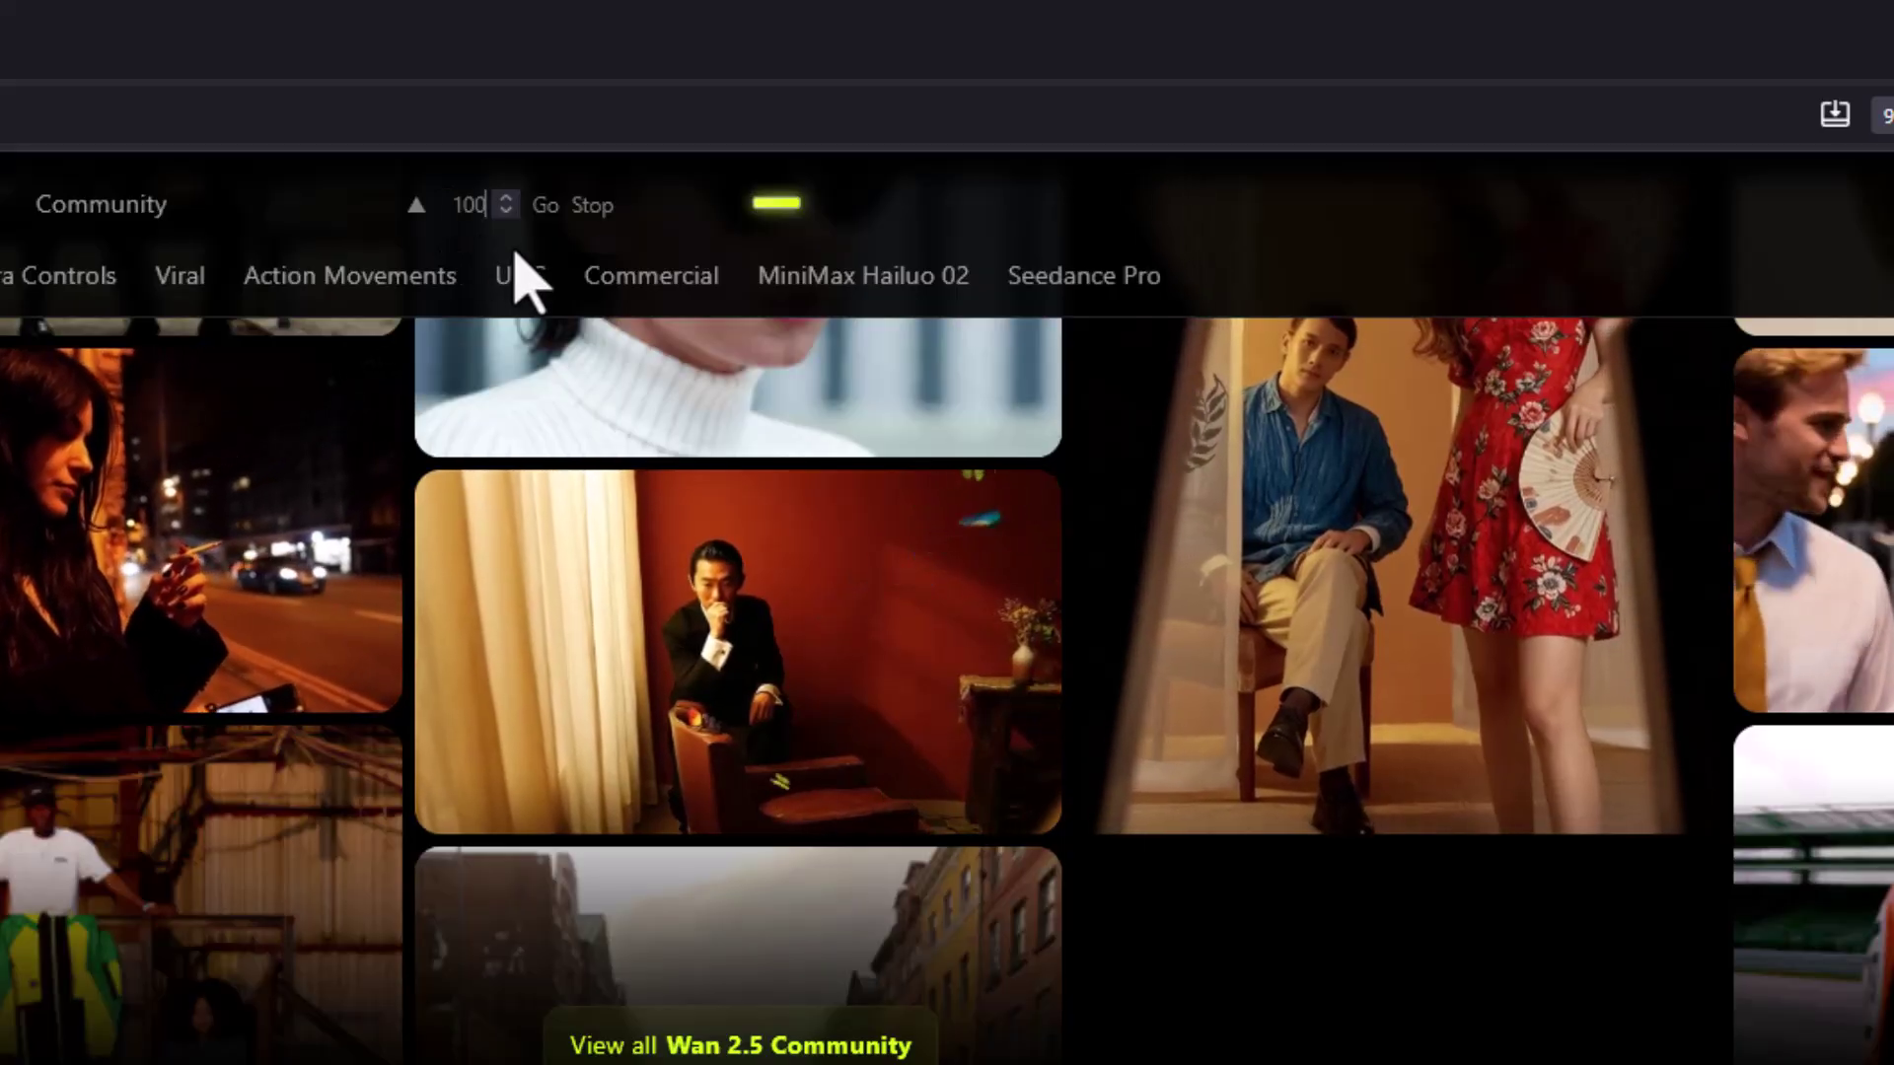
pyautogui.click(545, 205)
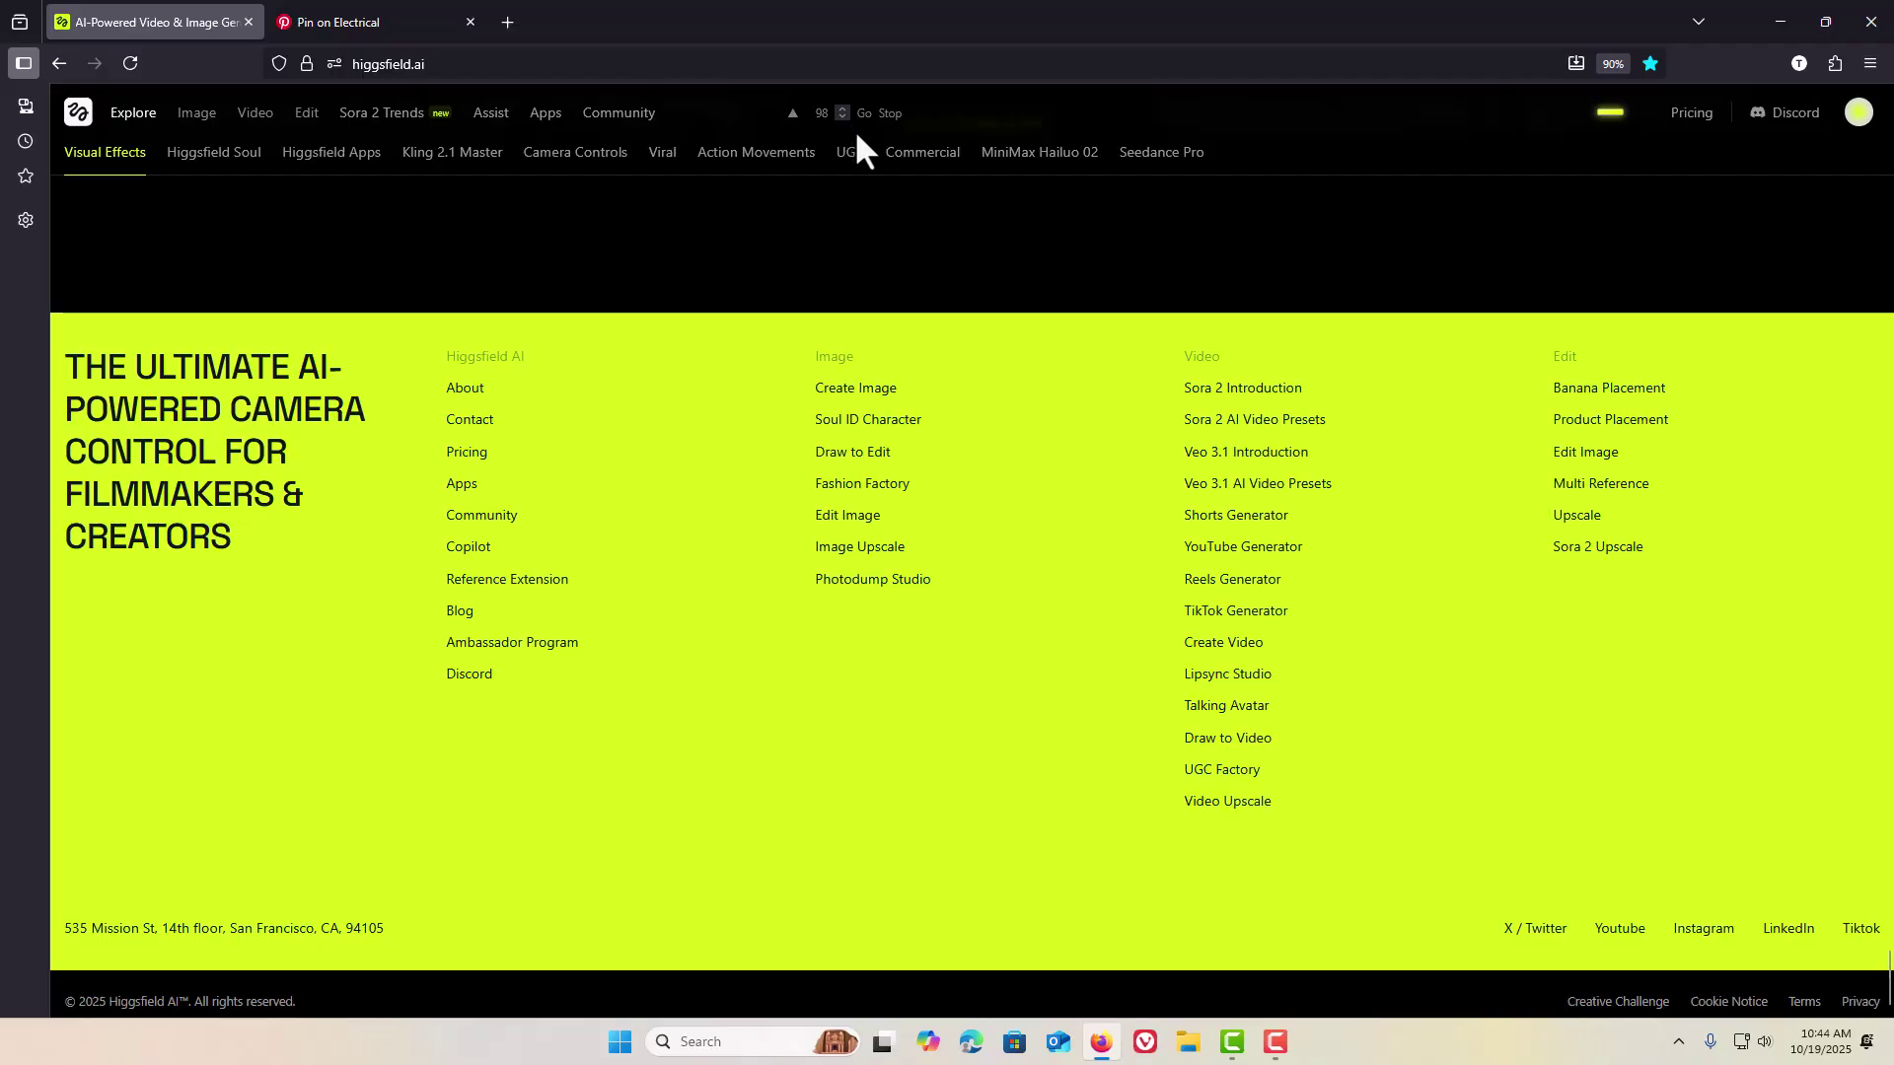
pyautogui.click(795, 116)
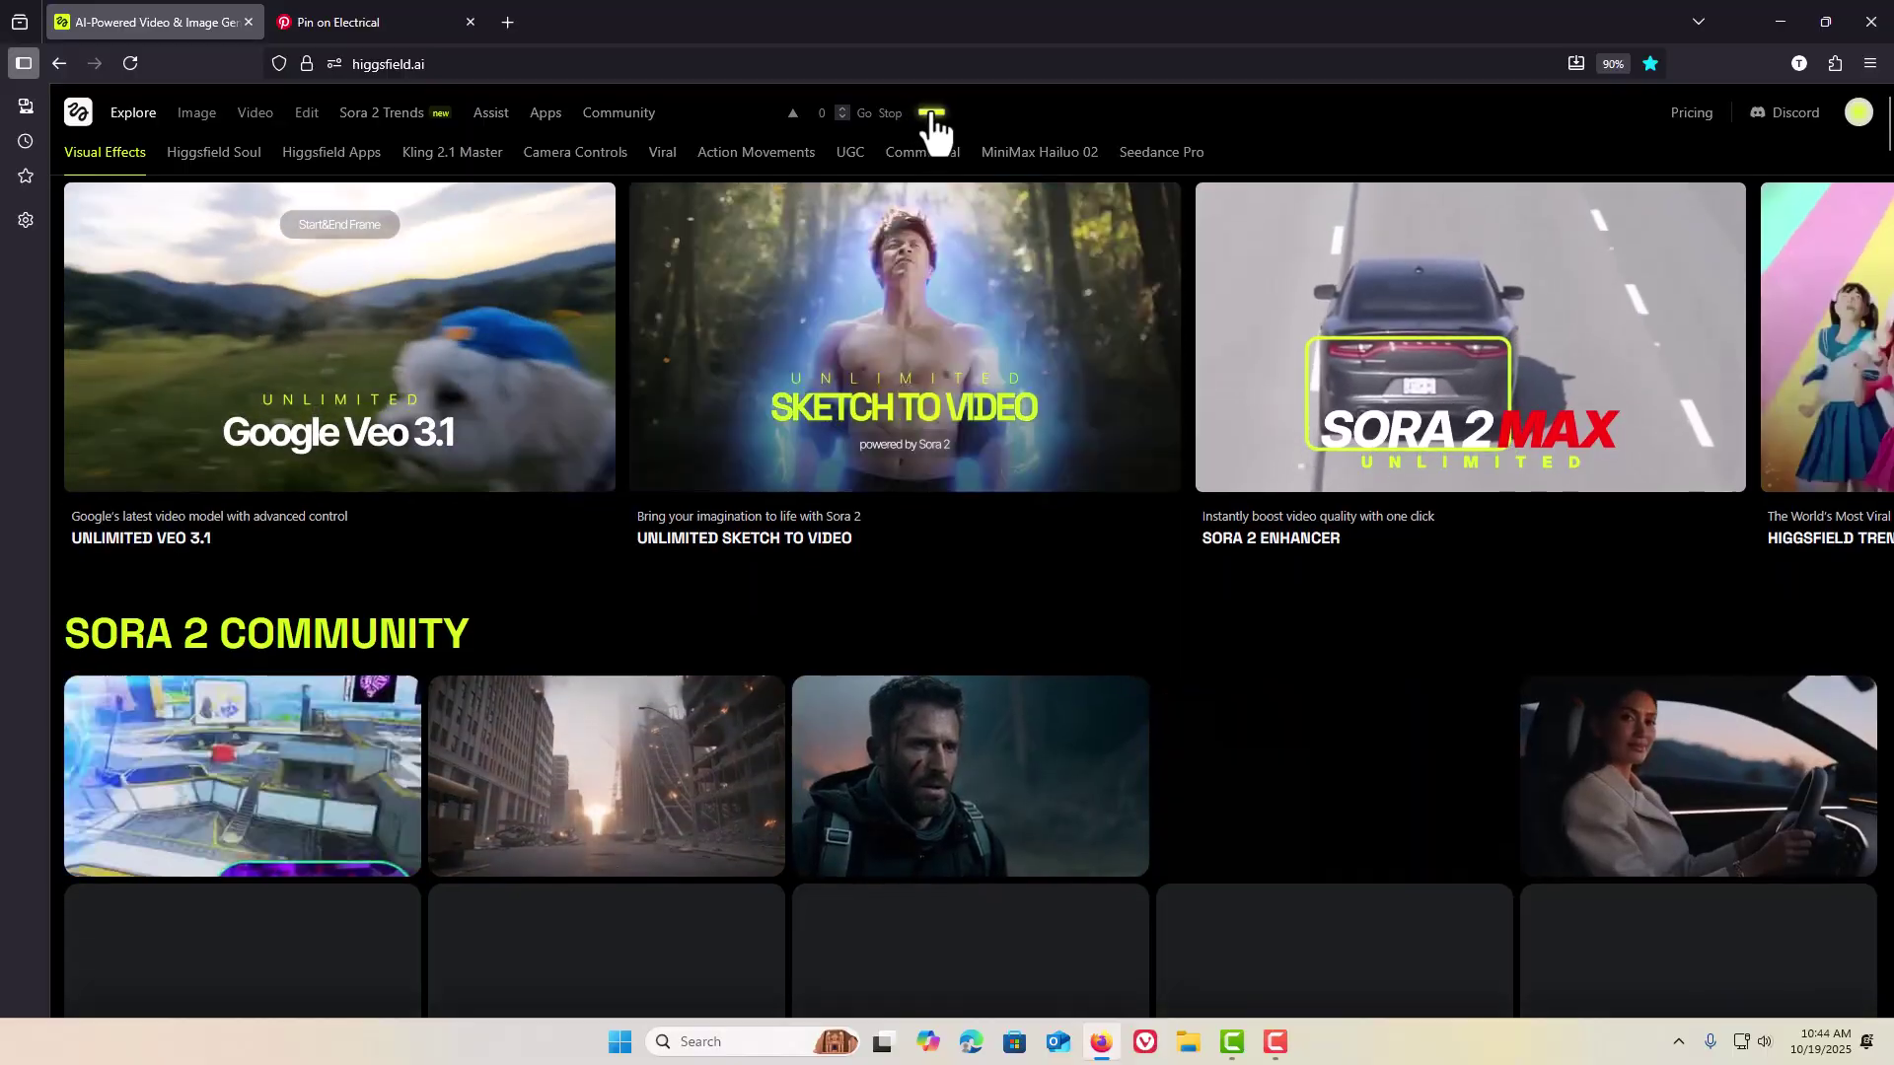
# Step: Move the horizontal scroller's handle through the Explore page around the Visual Effects section
pyautogui.click(942, 113)
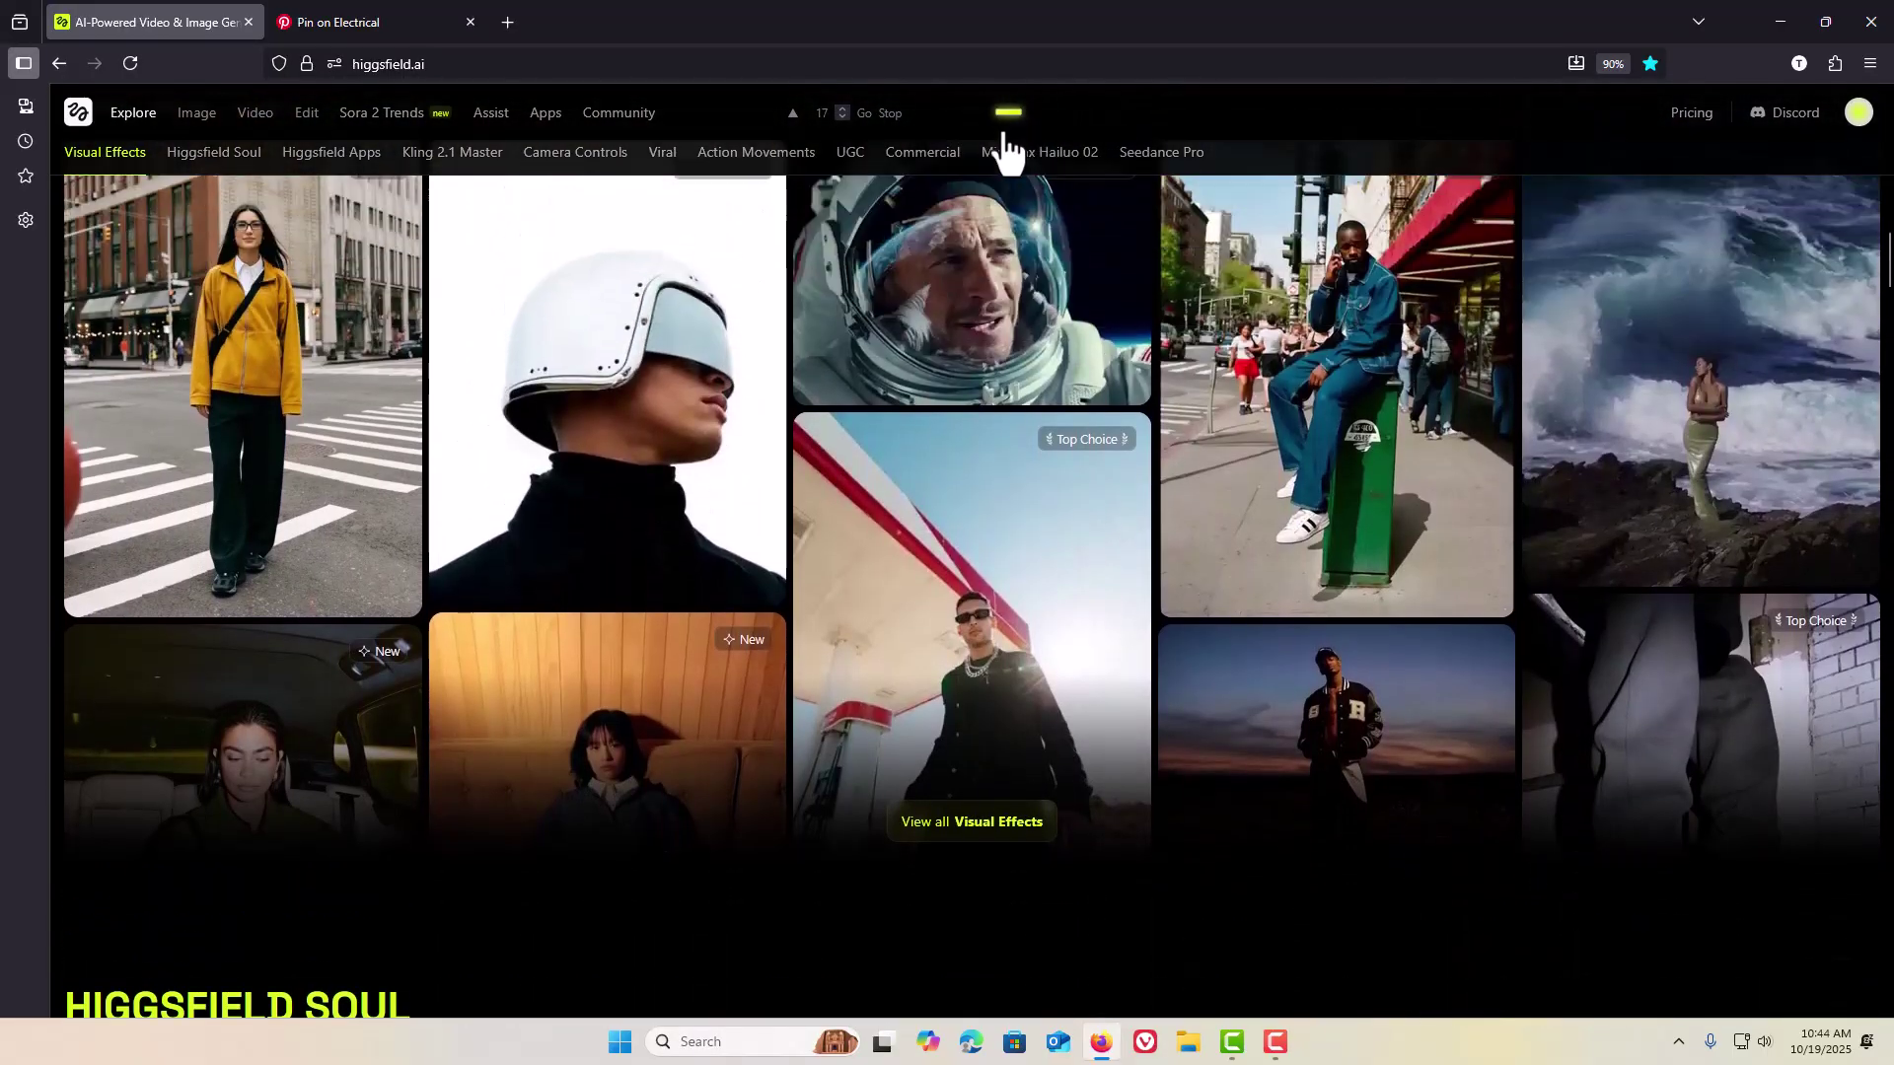
pyautogui.moveTo(1004, 138)
pyautogui.mouseDown()
pyautogui.moveTo(963, 131)
pyautogui.moveTo(1059, 118)
pyautogui.moveTo(993, 117)
pyautogui.mouseUp()
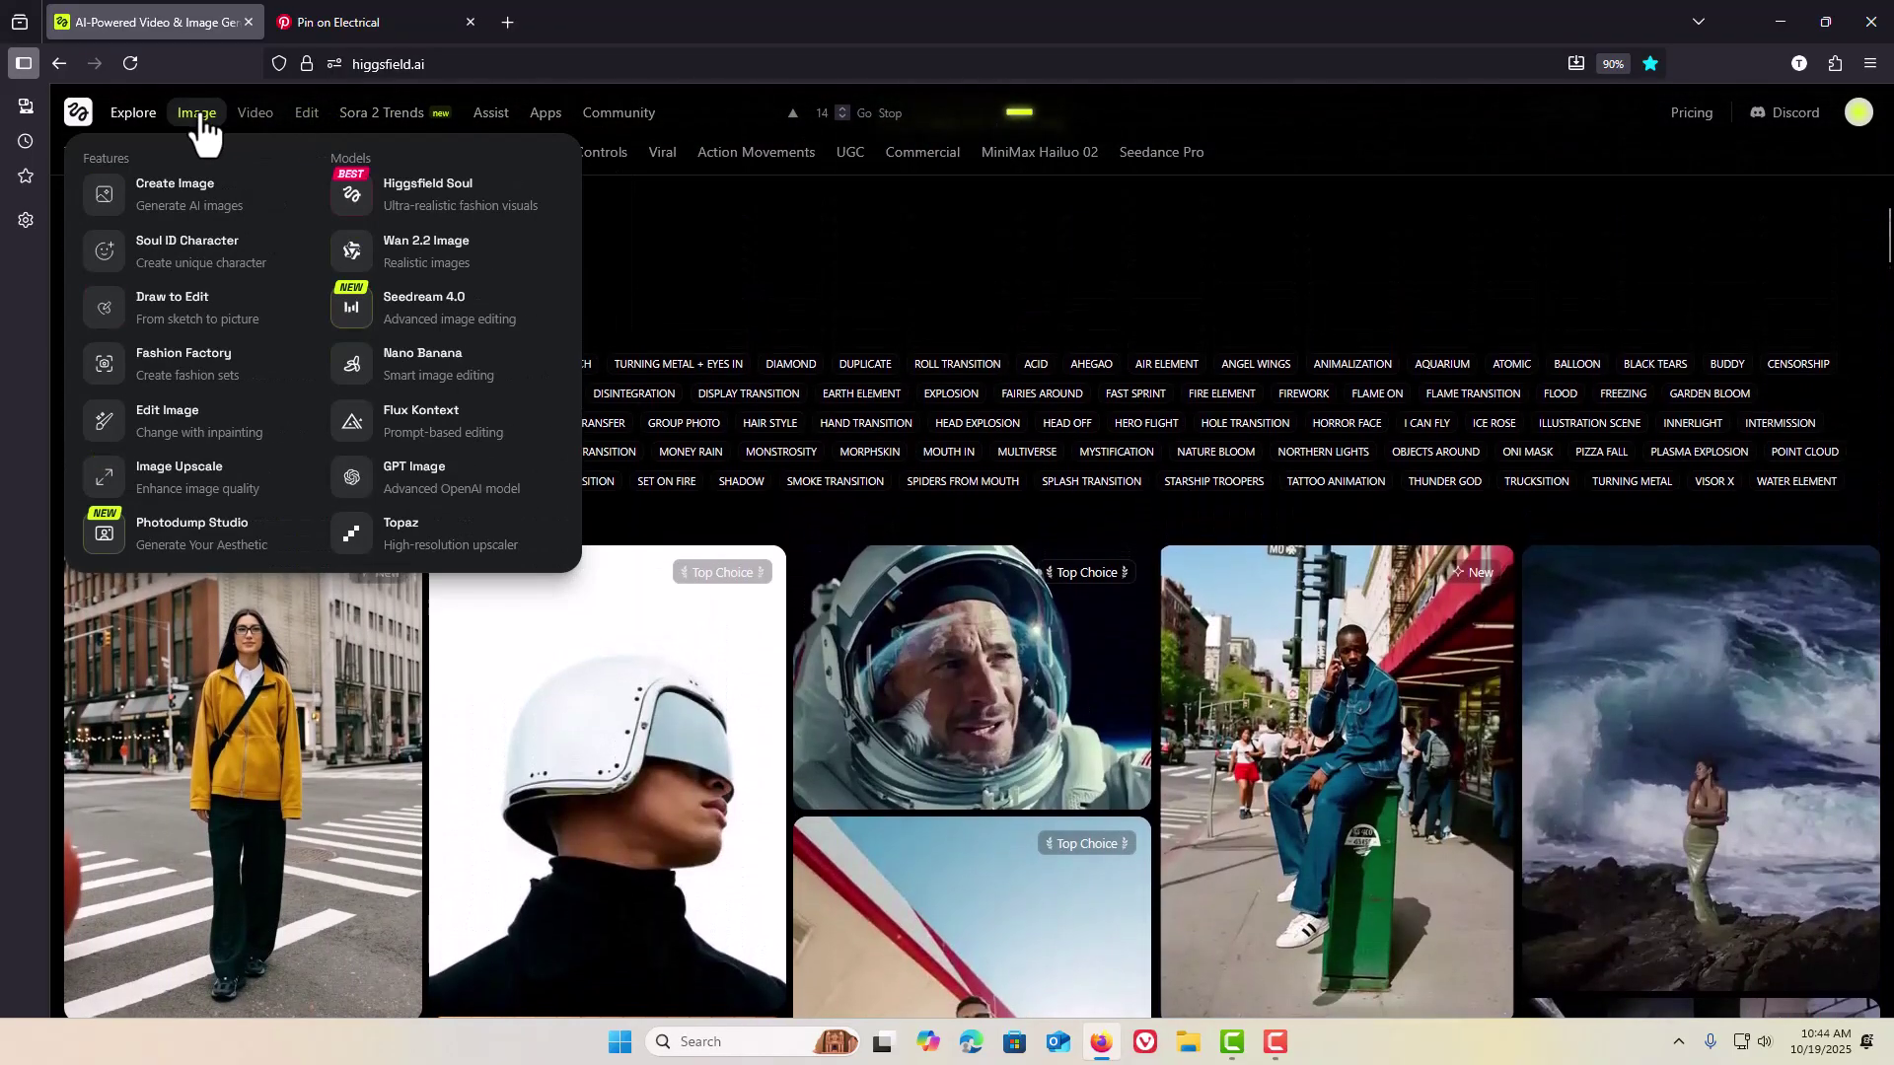
# Step: Open the Image page, move through its gallery with the horizontal scroller and jump back to the start
pyautogui.click(200, 122)
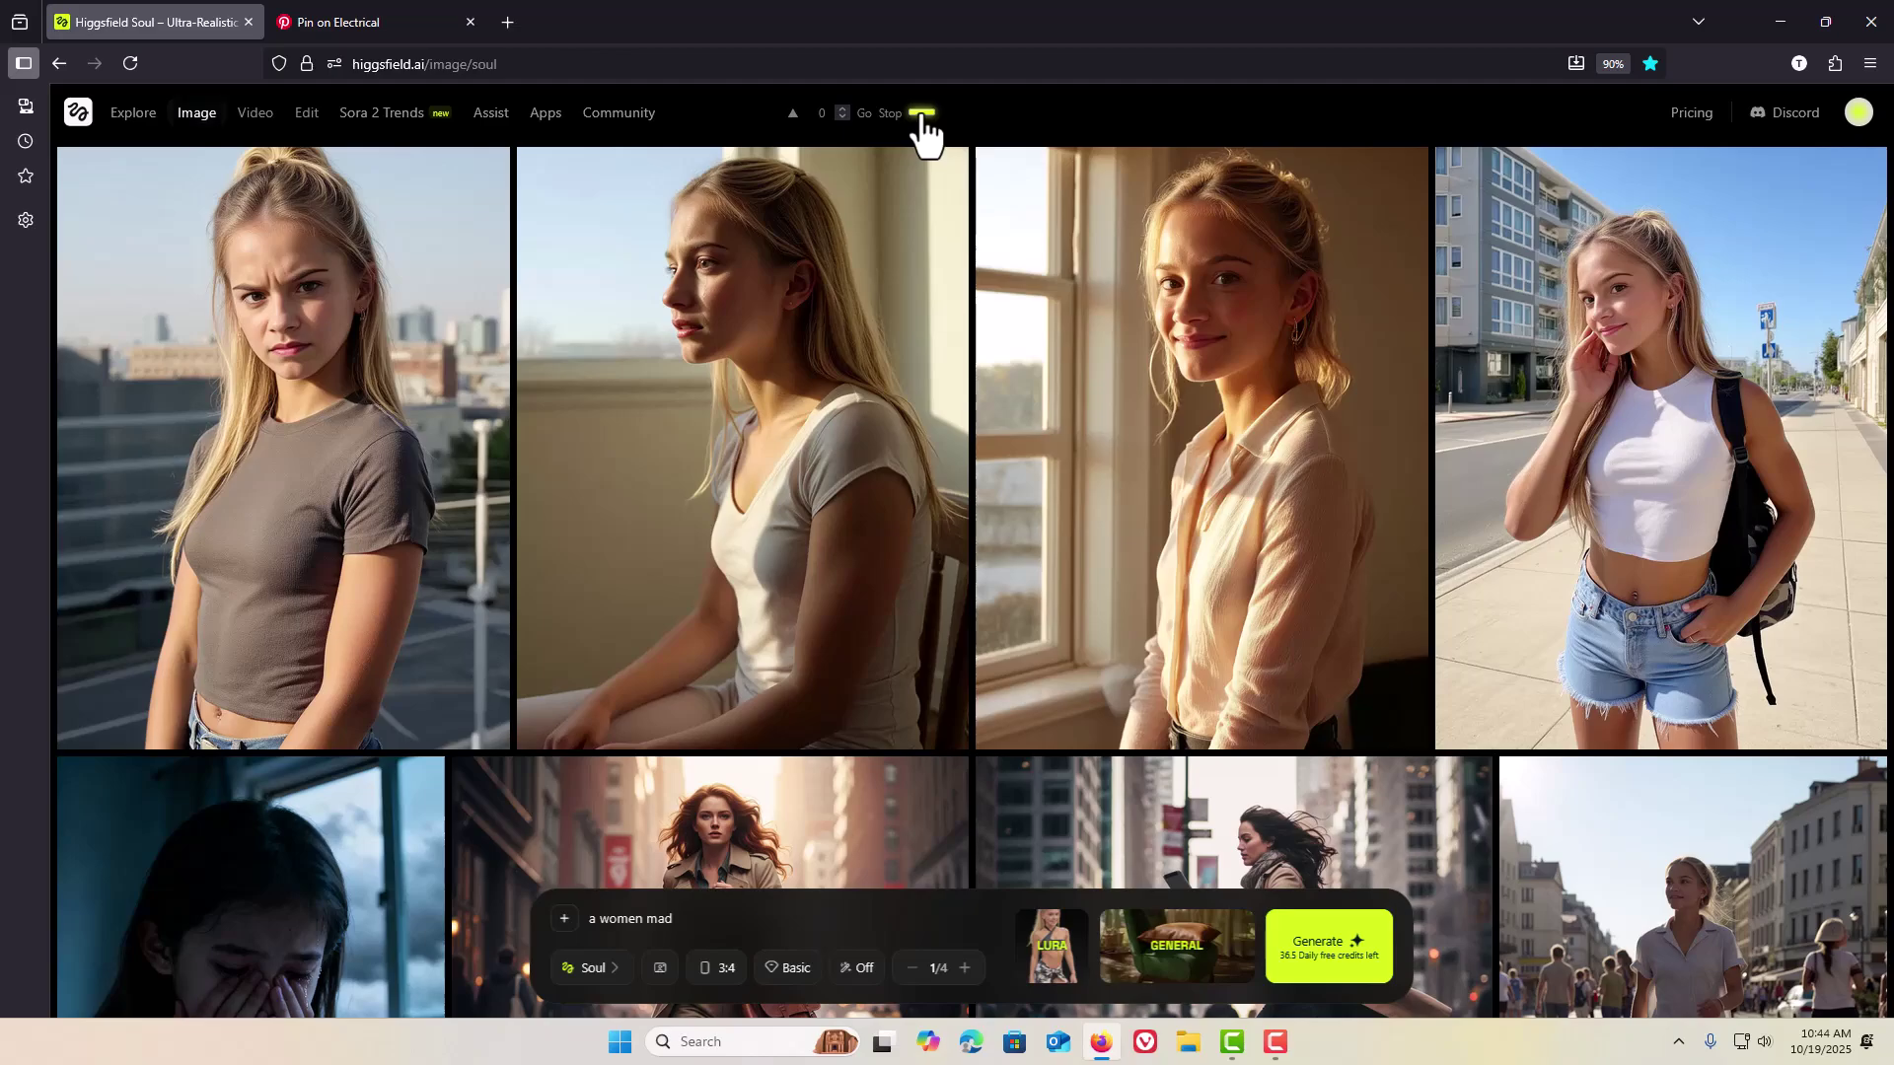
pyautogui.moveTo(924, 128)
pyautogui.mouseDown()
pyautogui.moveTo(1032, 130)
pyautogui.moveTo(946, 135)
pyautogui.mouseUp()
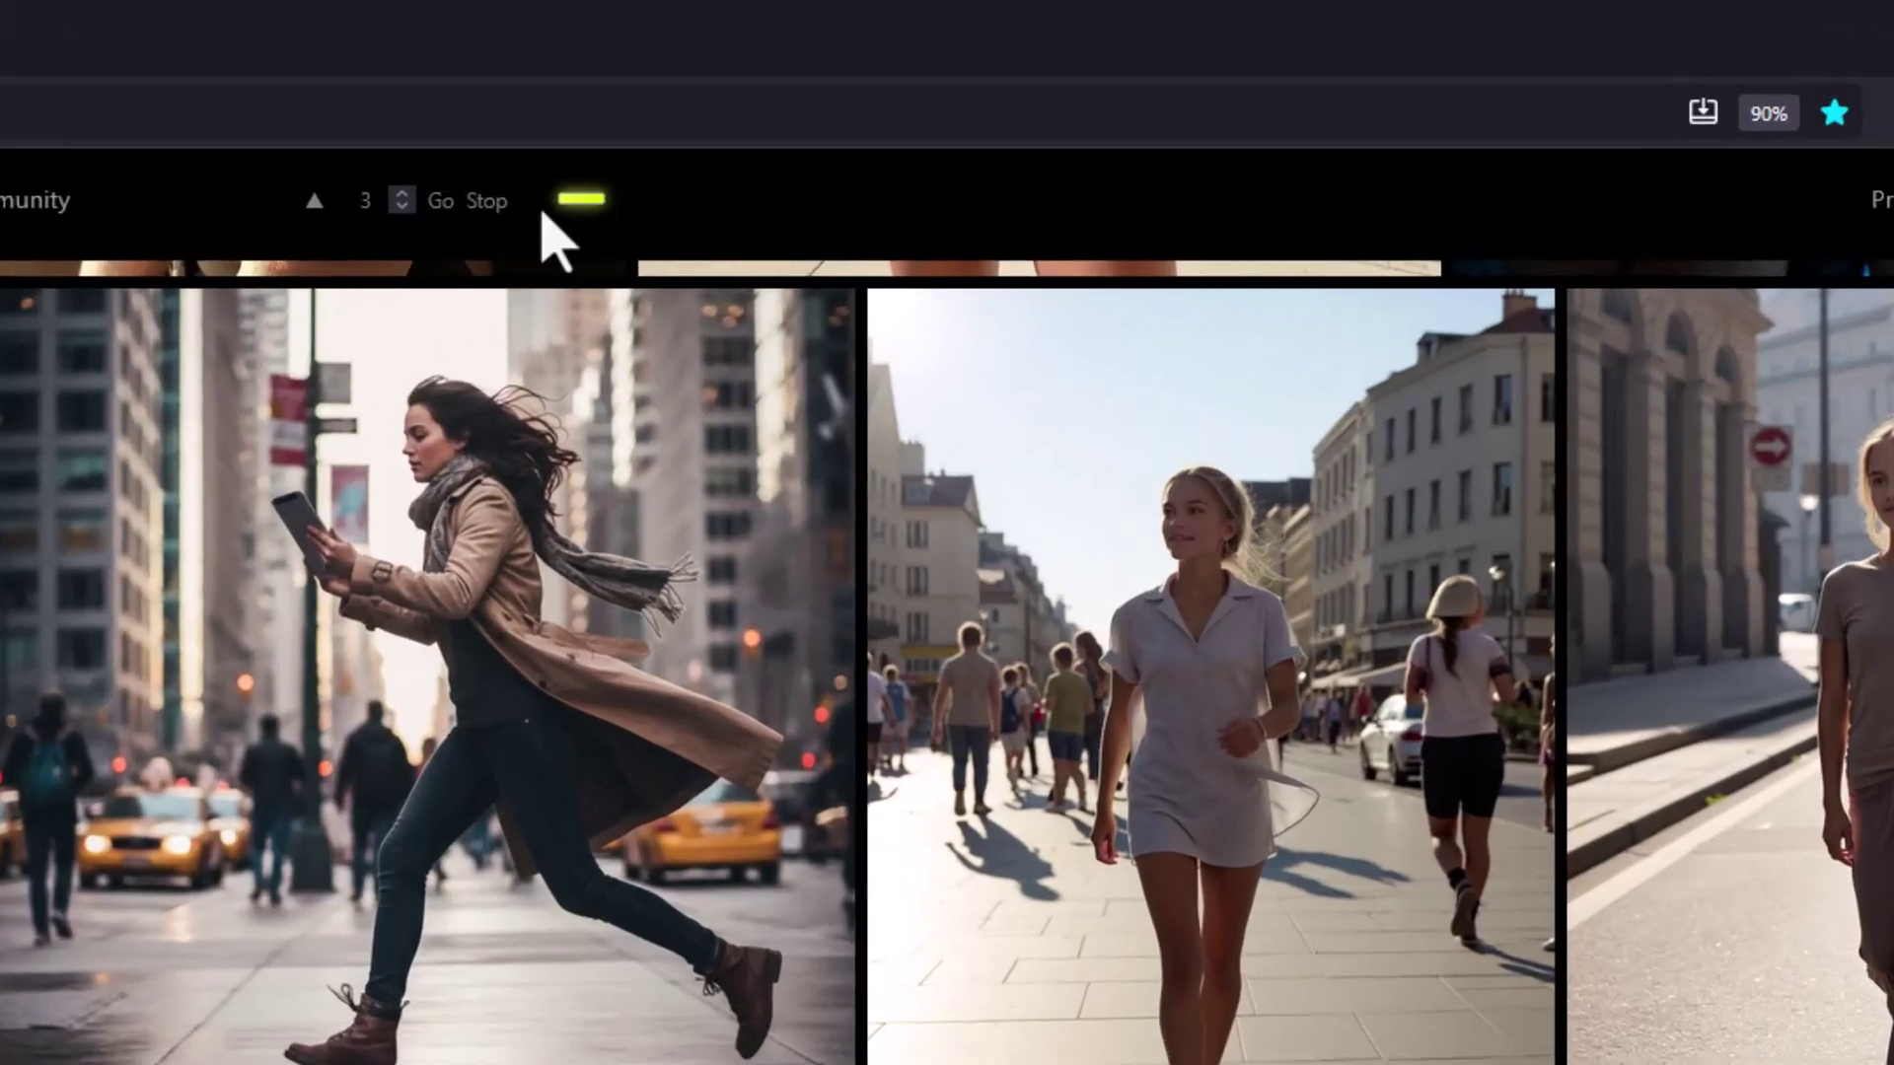
pyautogui.click(829, 211)
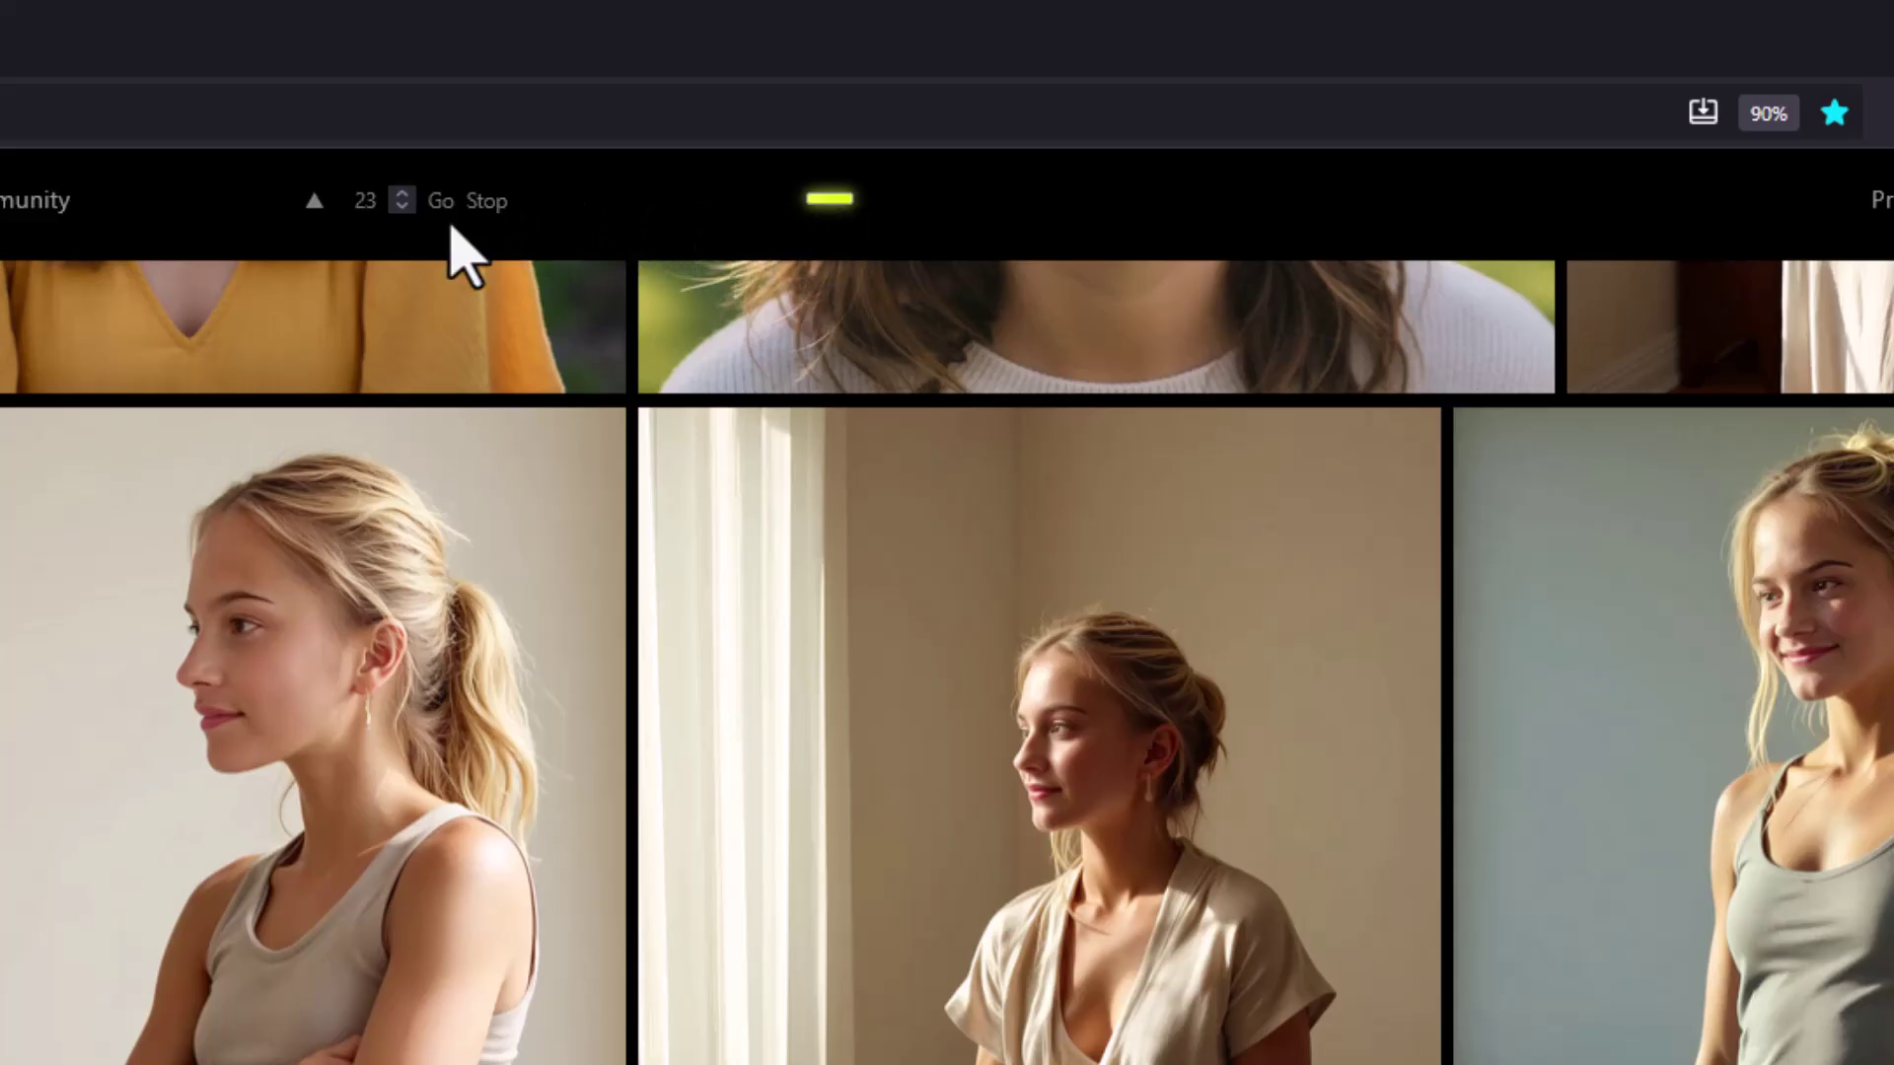
pyautogui.click(318, 215)
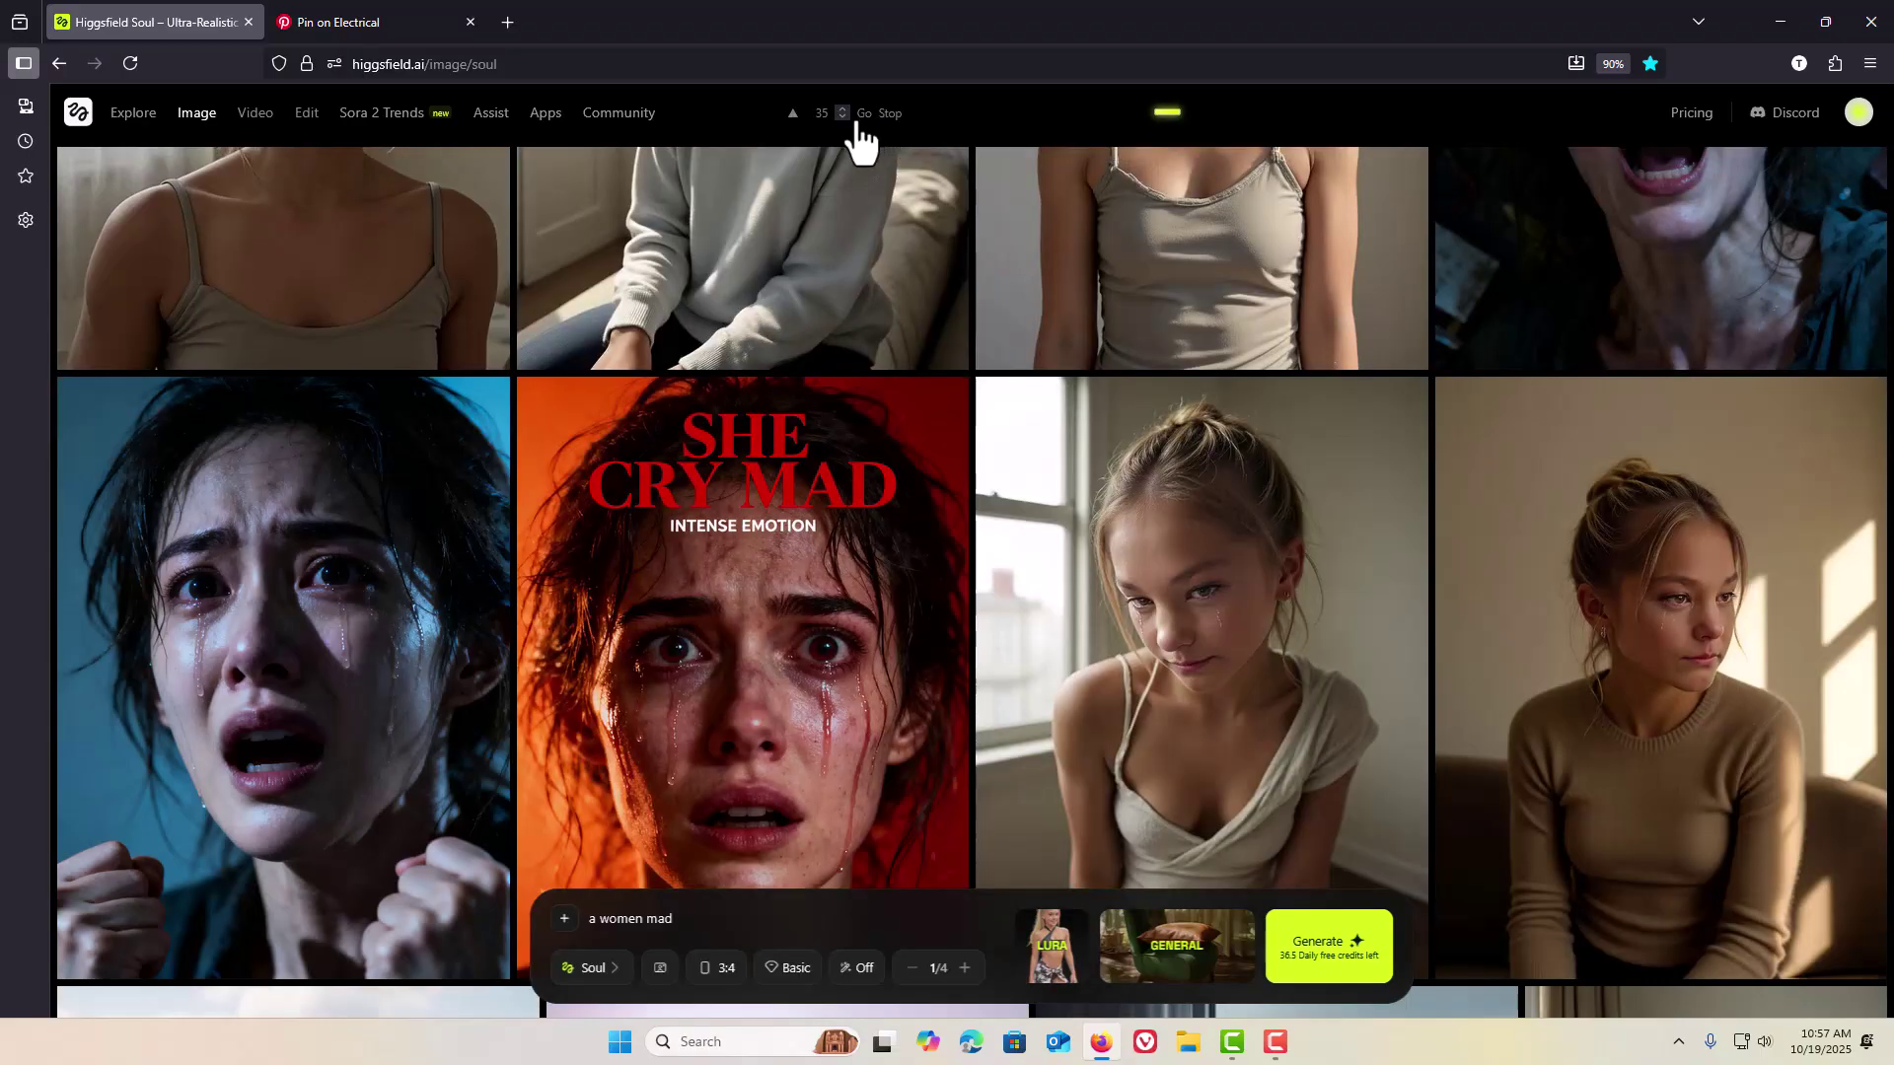
pyautogui.click(793, 116)
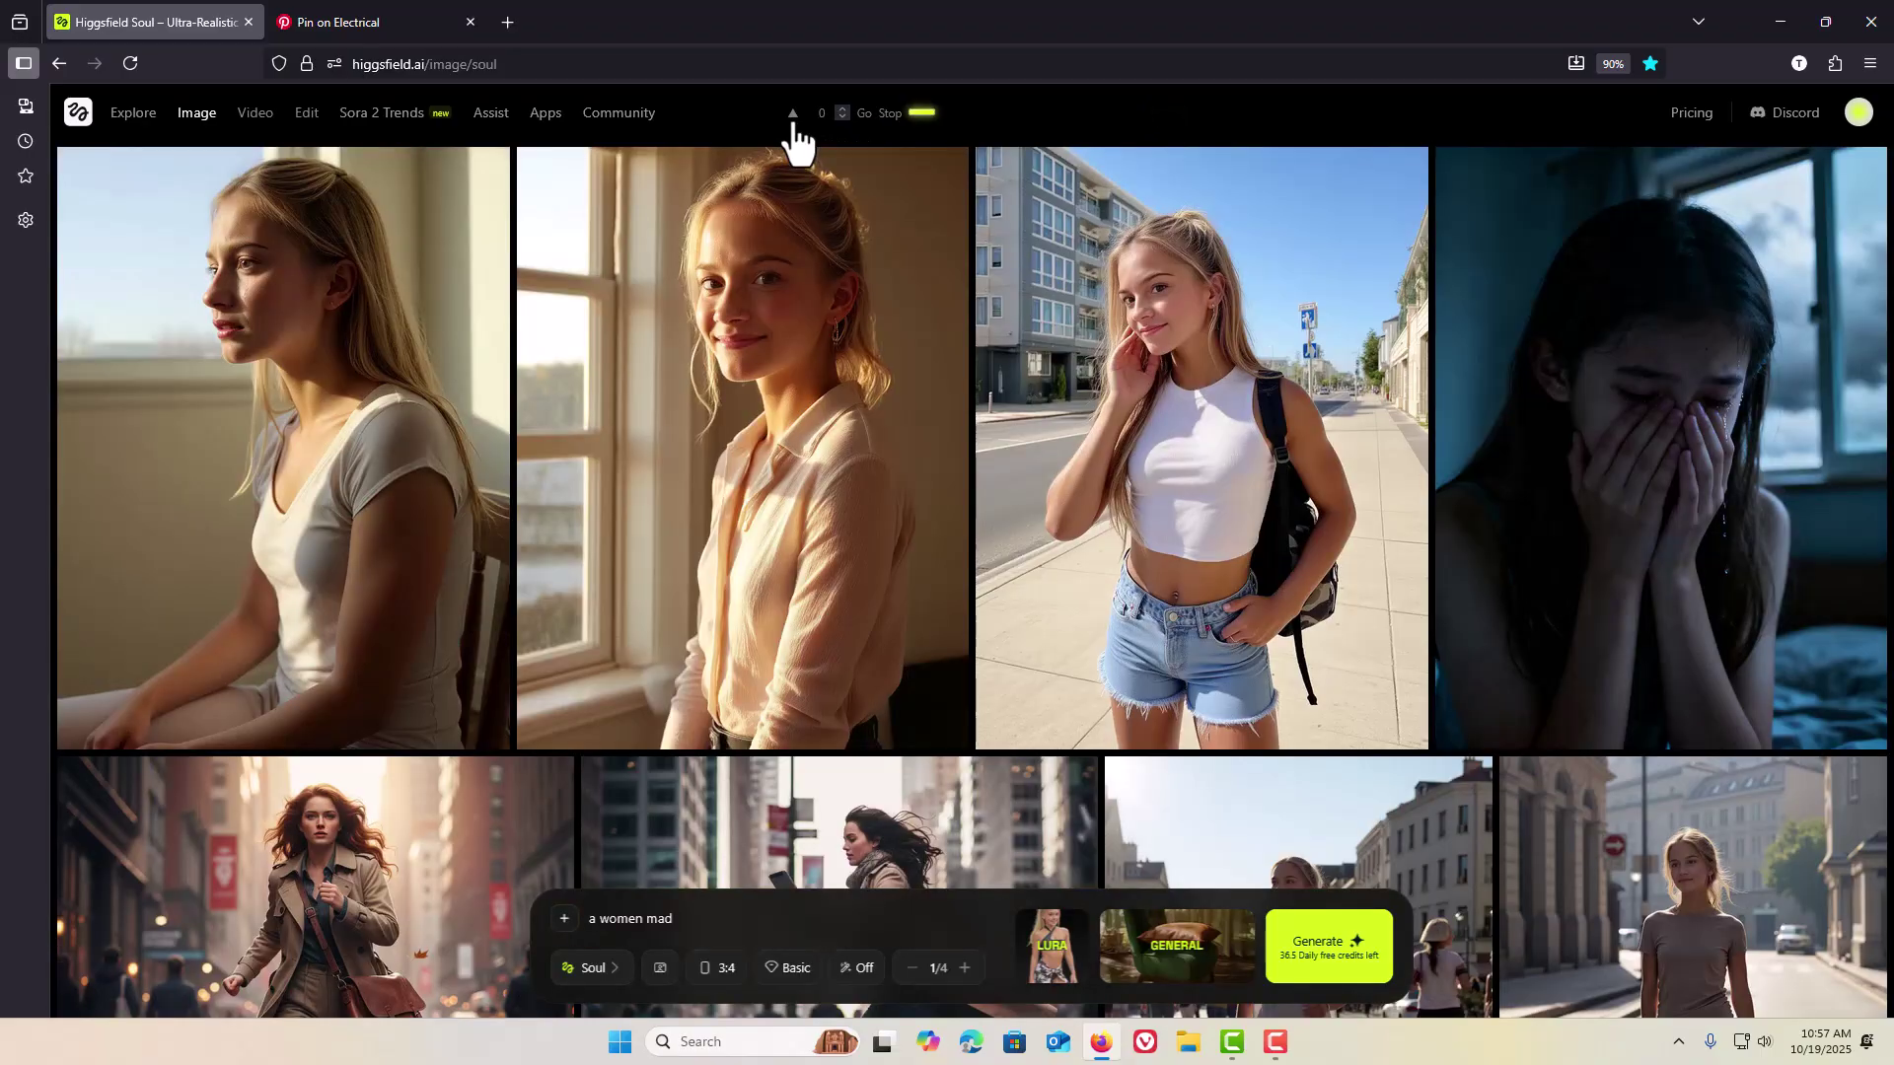
# Step: Open the prompt in the expanded Prompt Editor, clear its text and close the editor without applying
pyautogui.doubleClick(699, 927)
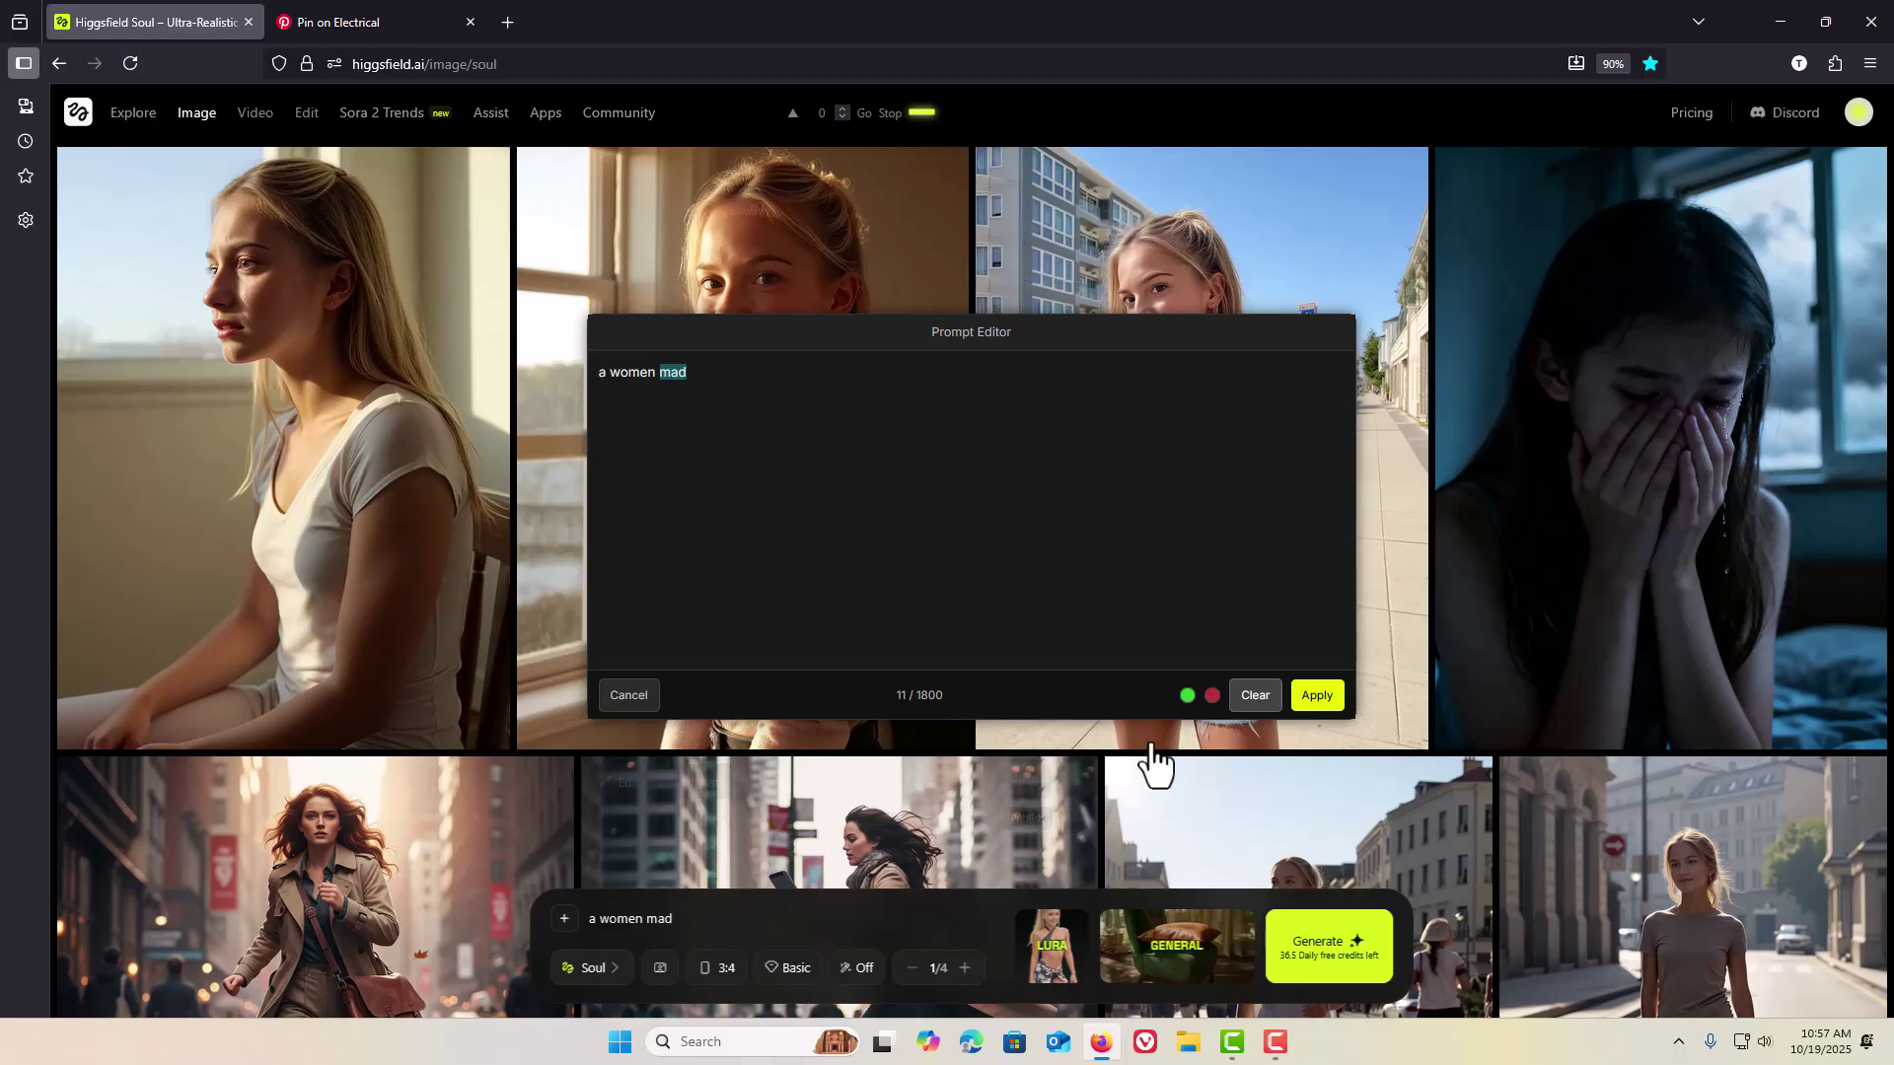
pyautogui.click(1253, 696)
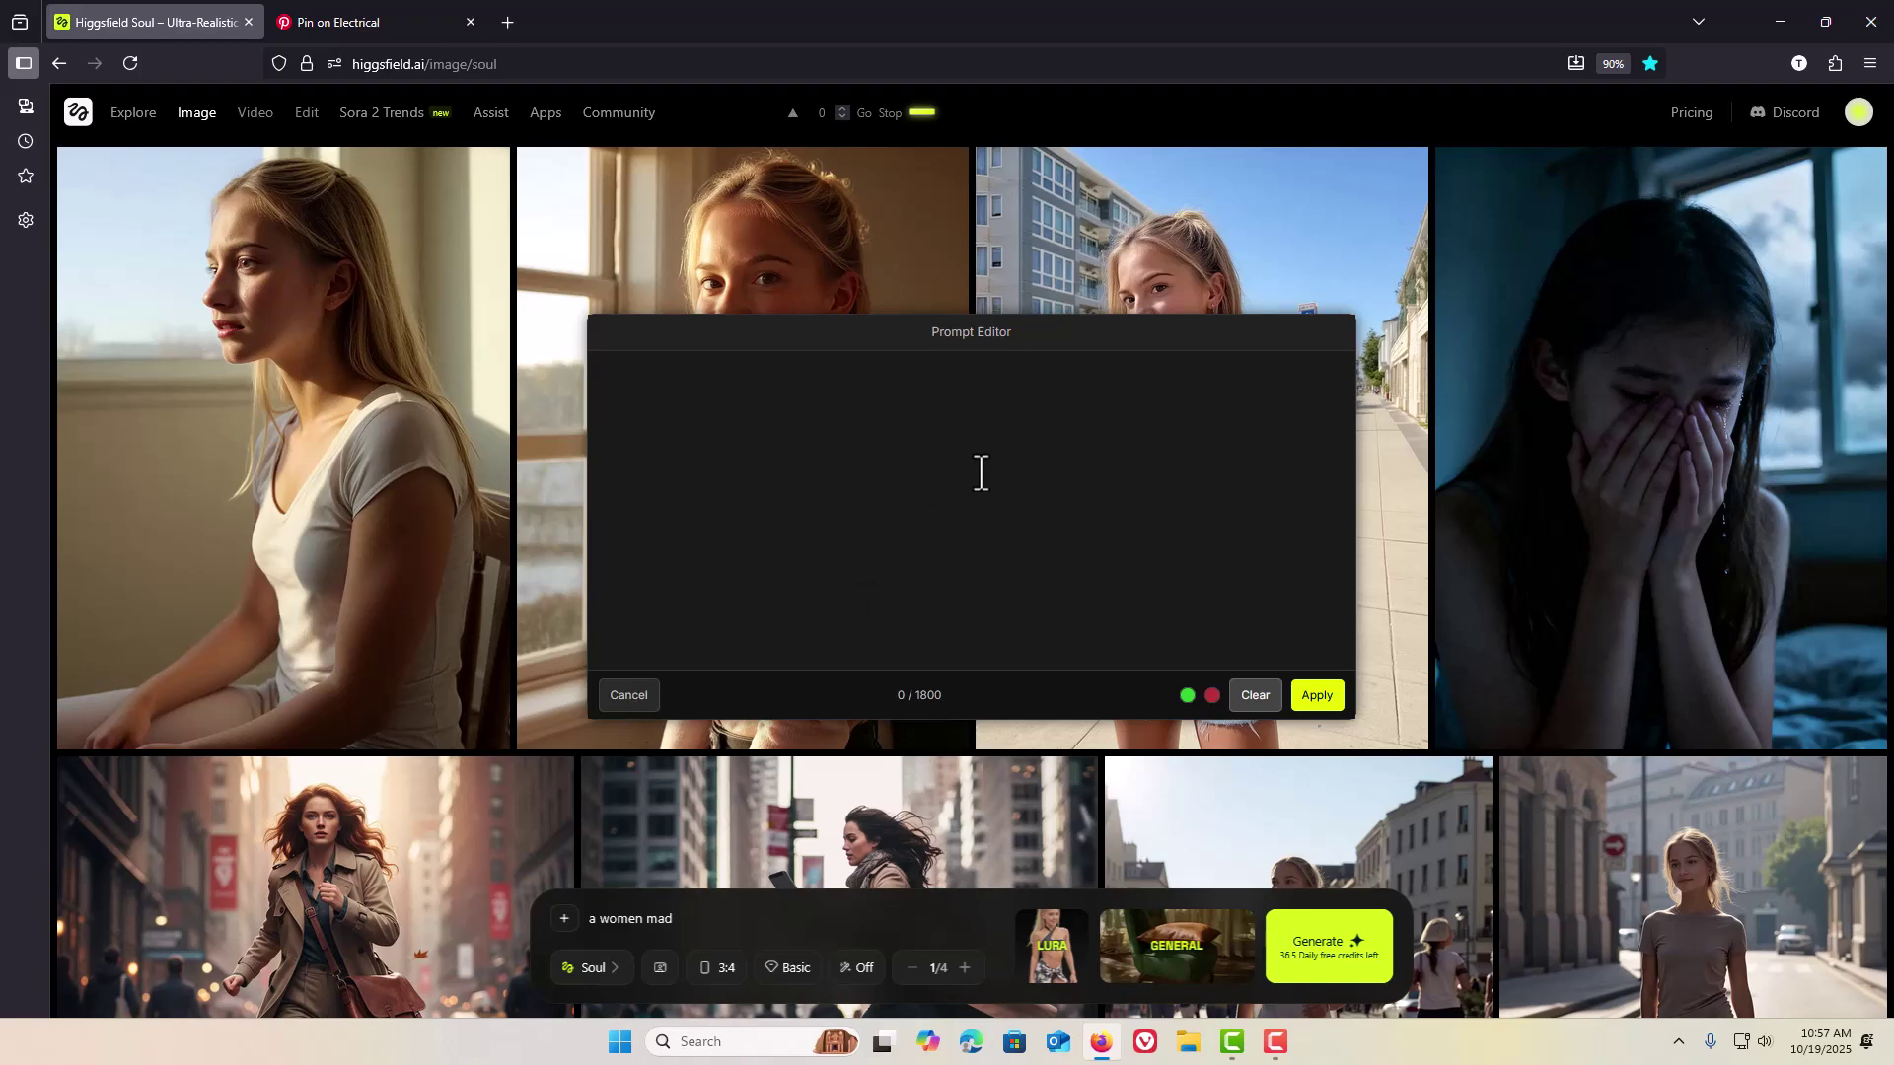
pyautogui.press('Escape')
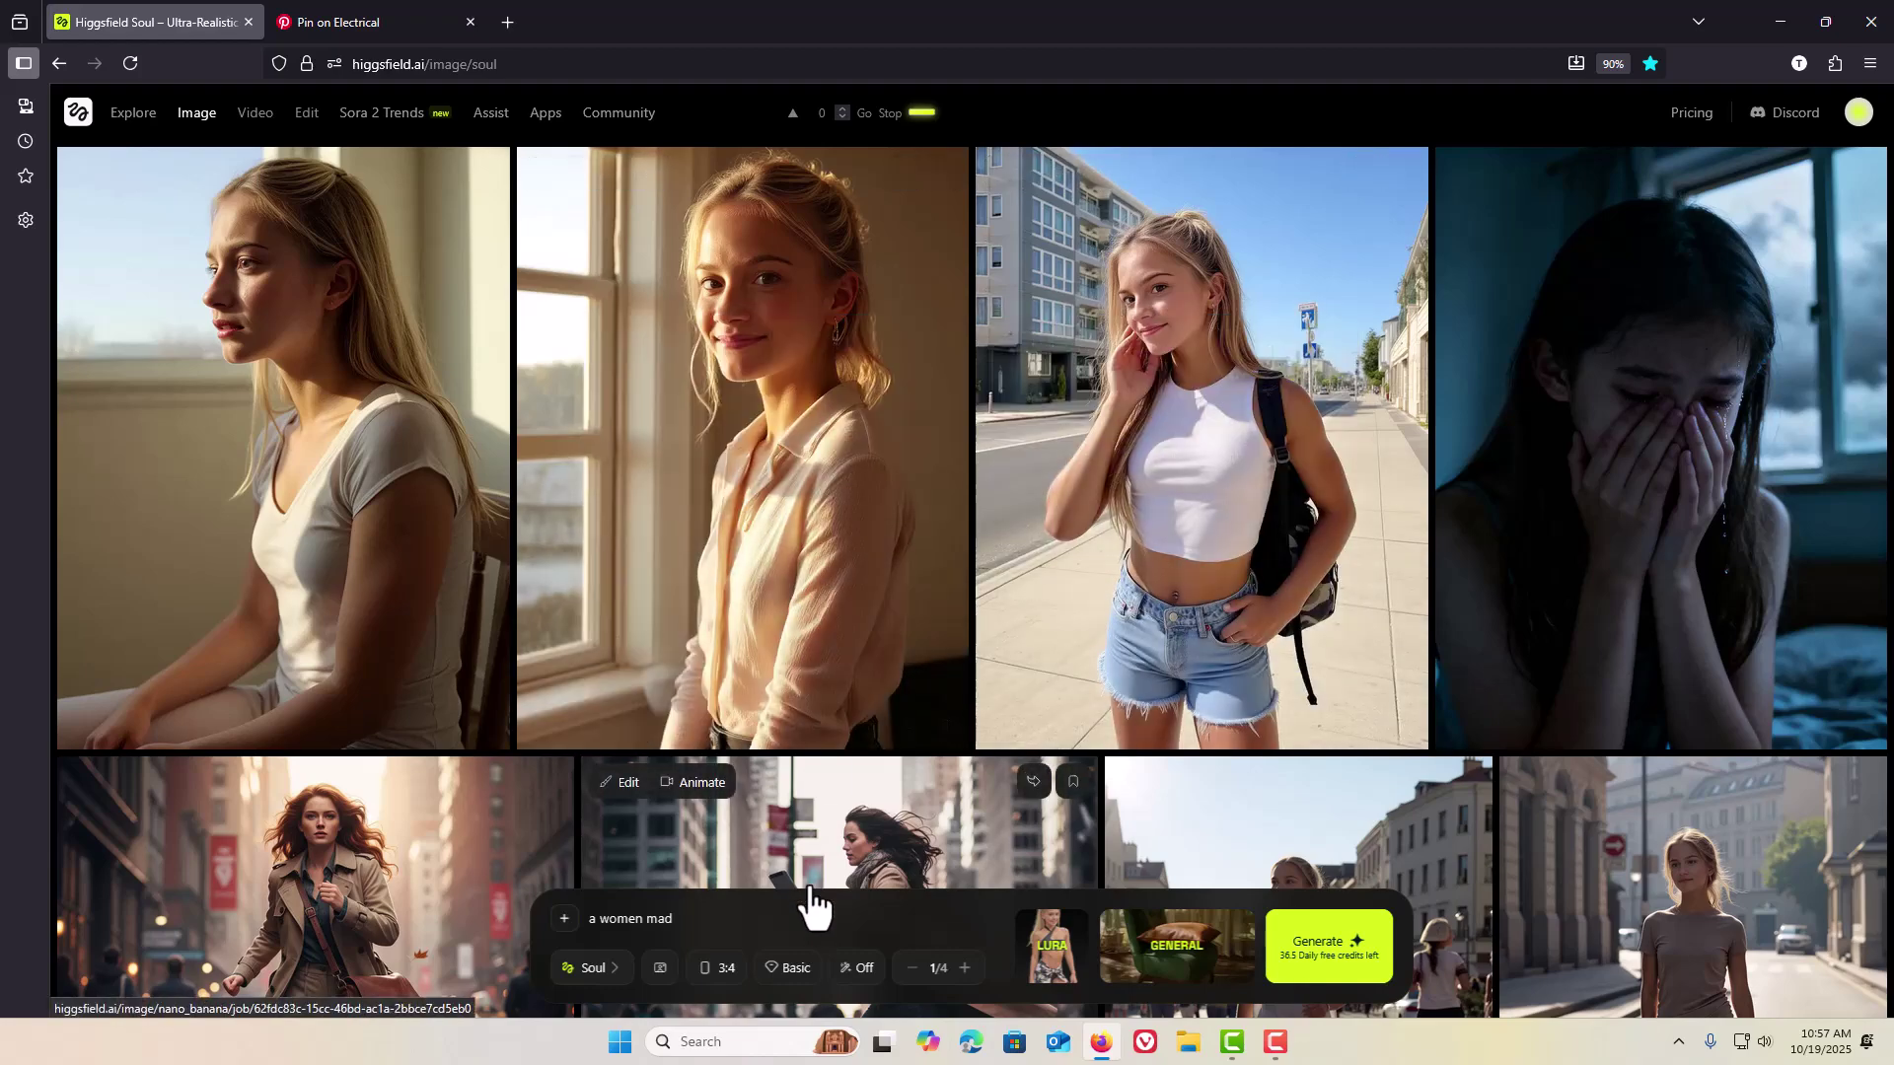
pyautogui.click(801, 917)
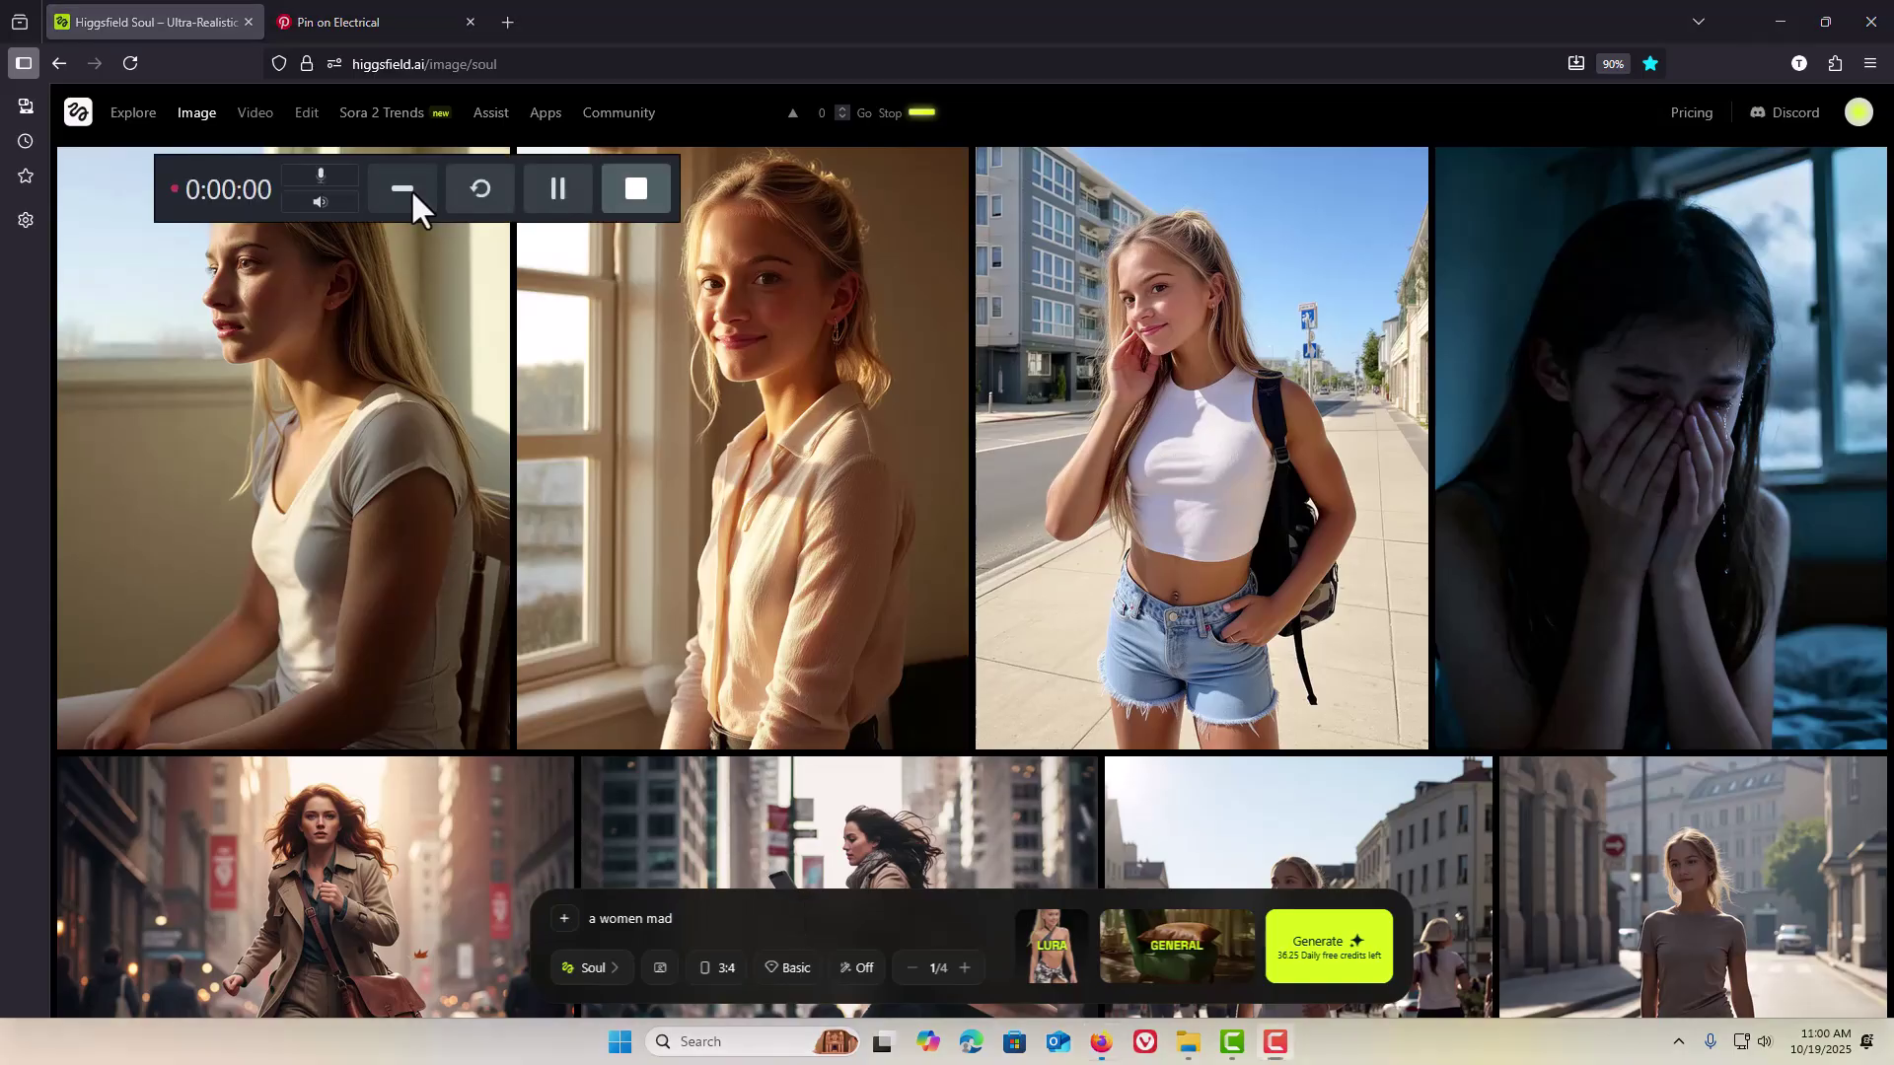
pyautogui.moveTo(410, 187)
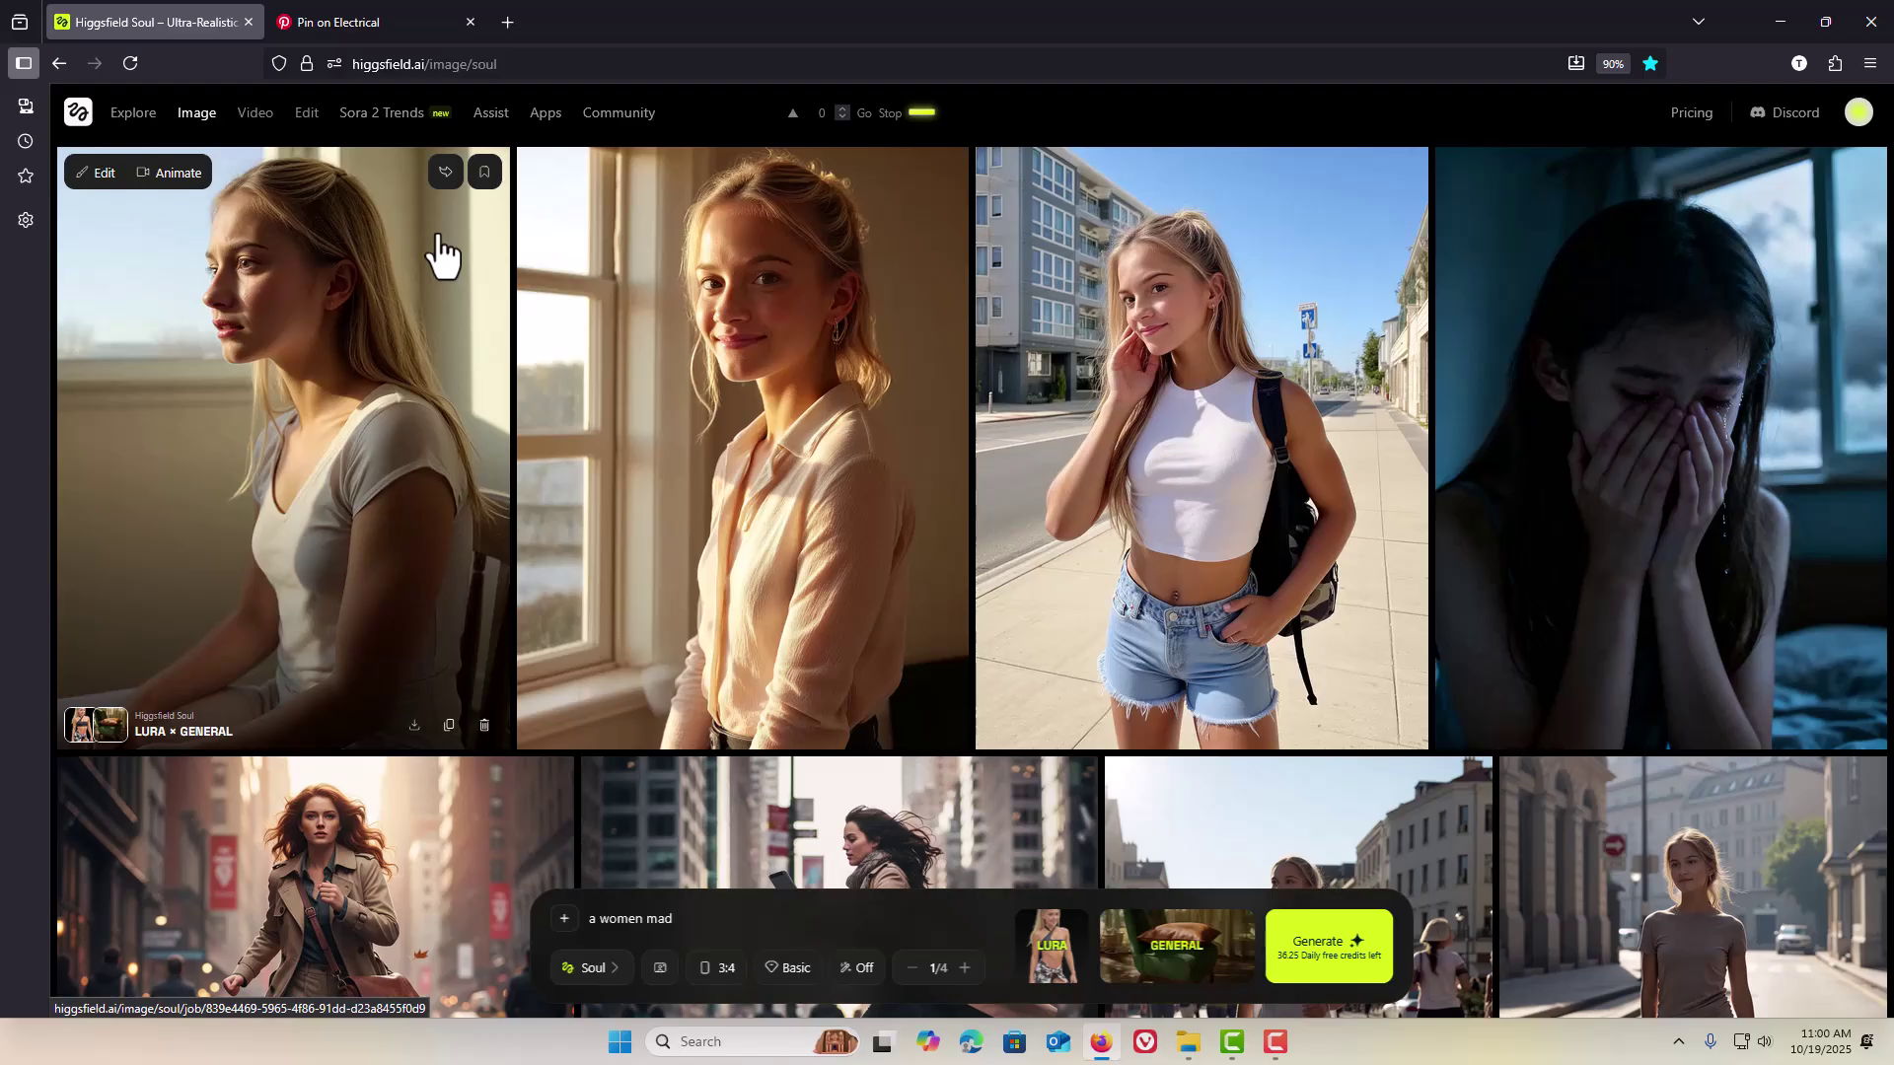
# Step: Switch to the Pinterest page and copy the main pin image of the woman in the white top
pyautogui.click(346, 18)
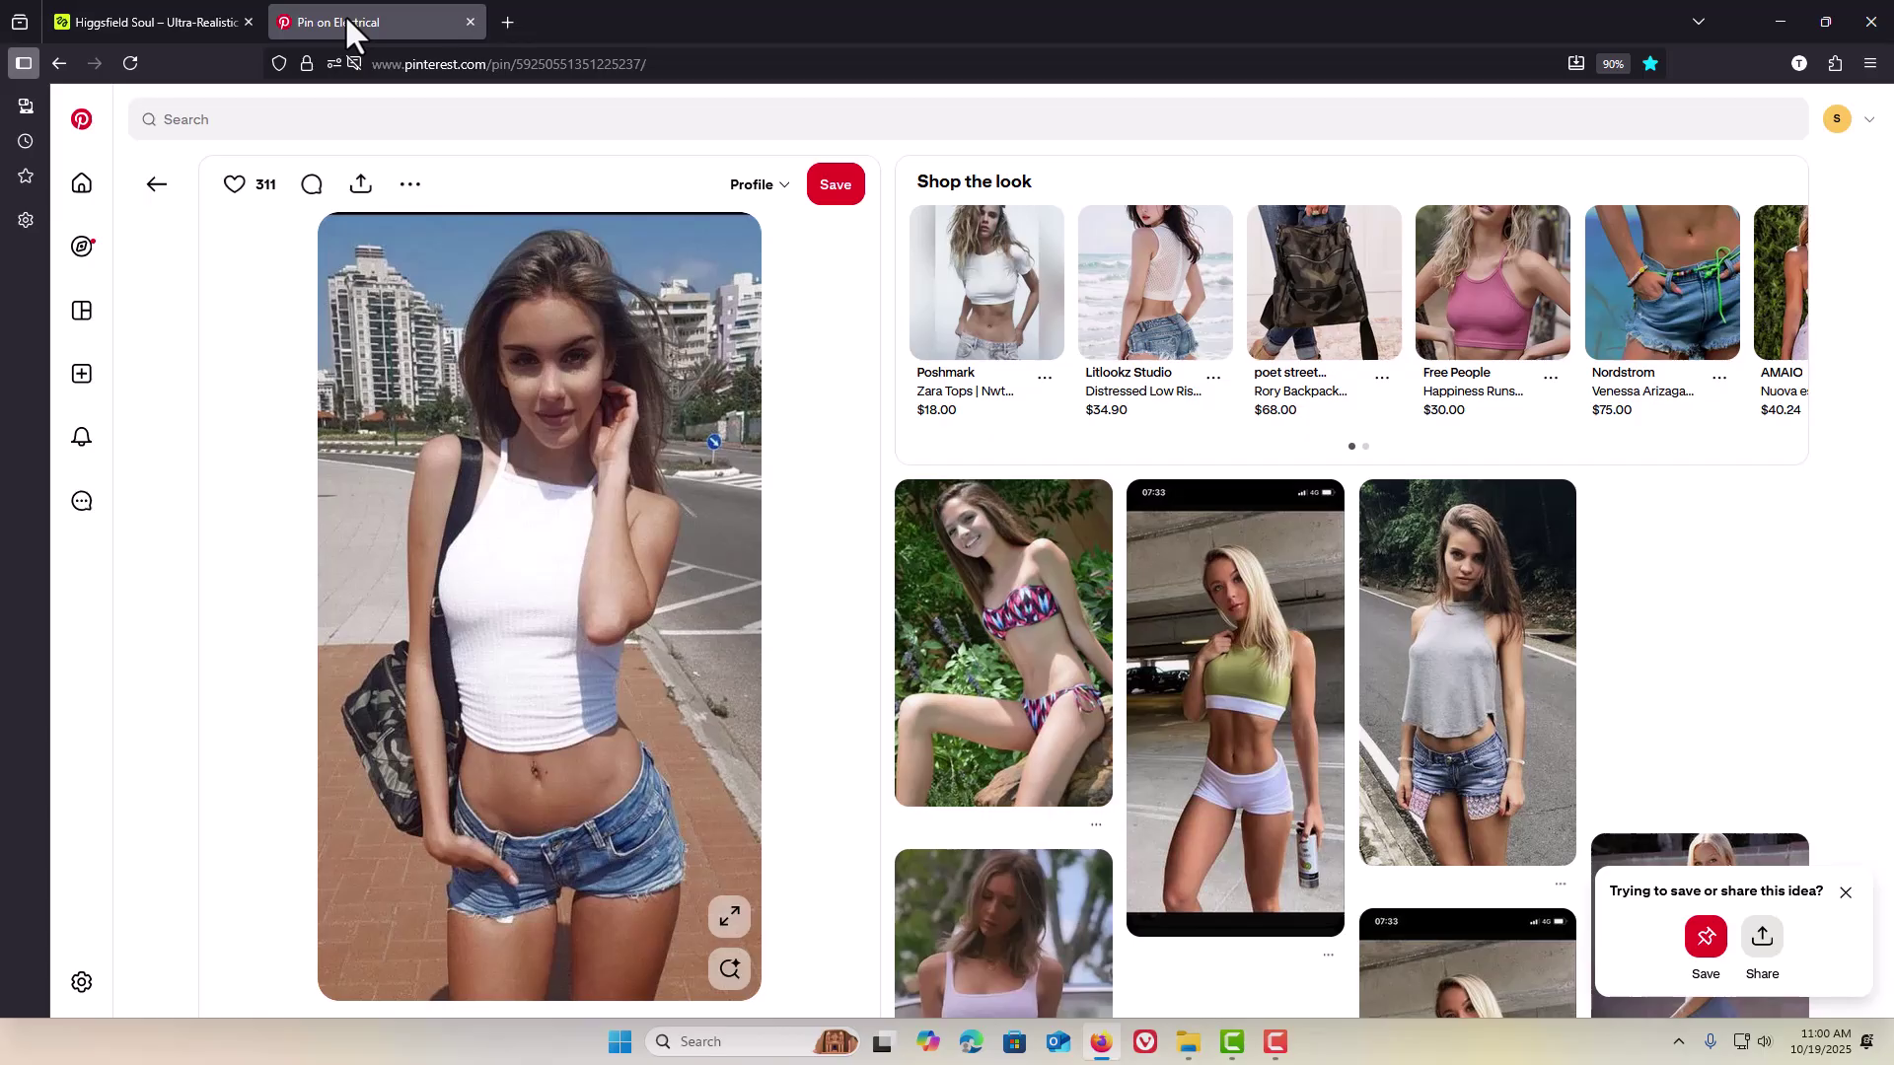
pyautogui.rightClick(602, 464)
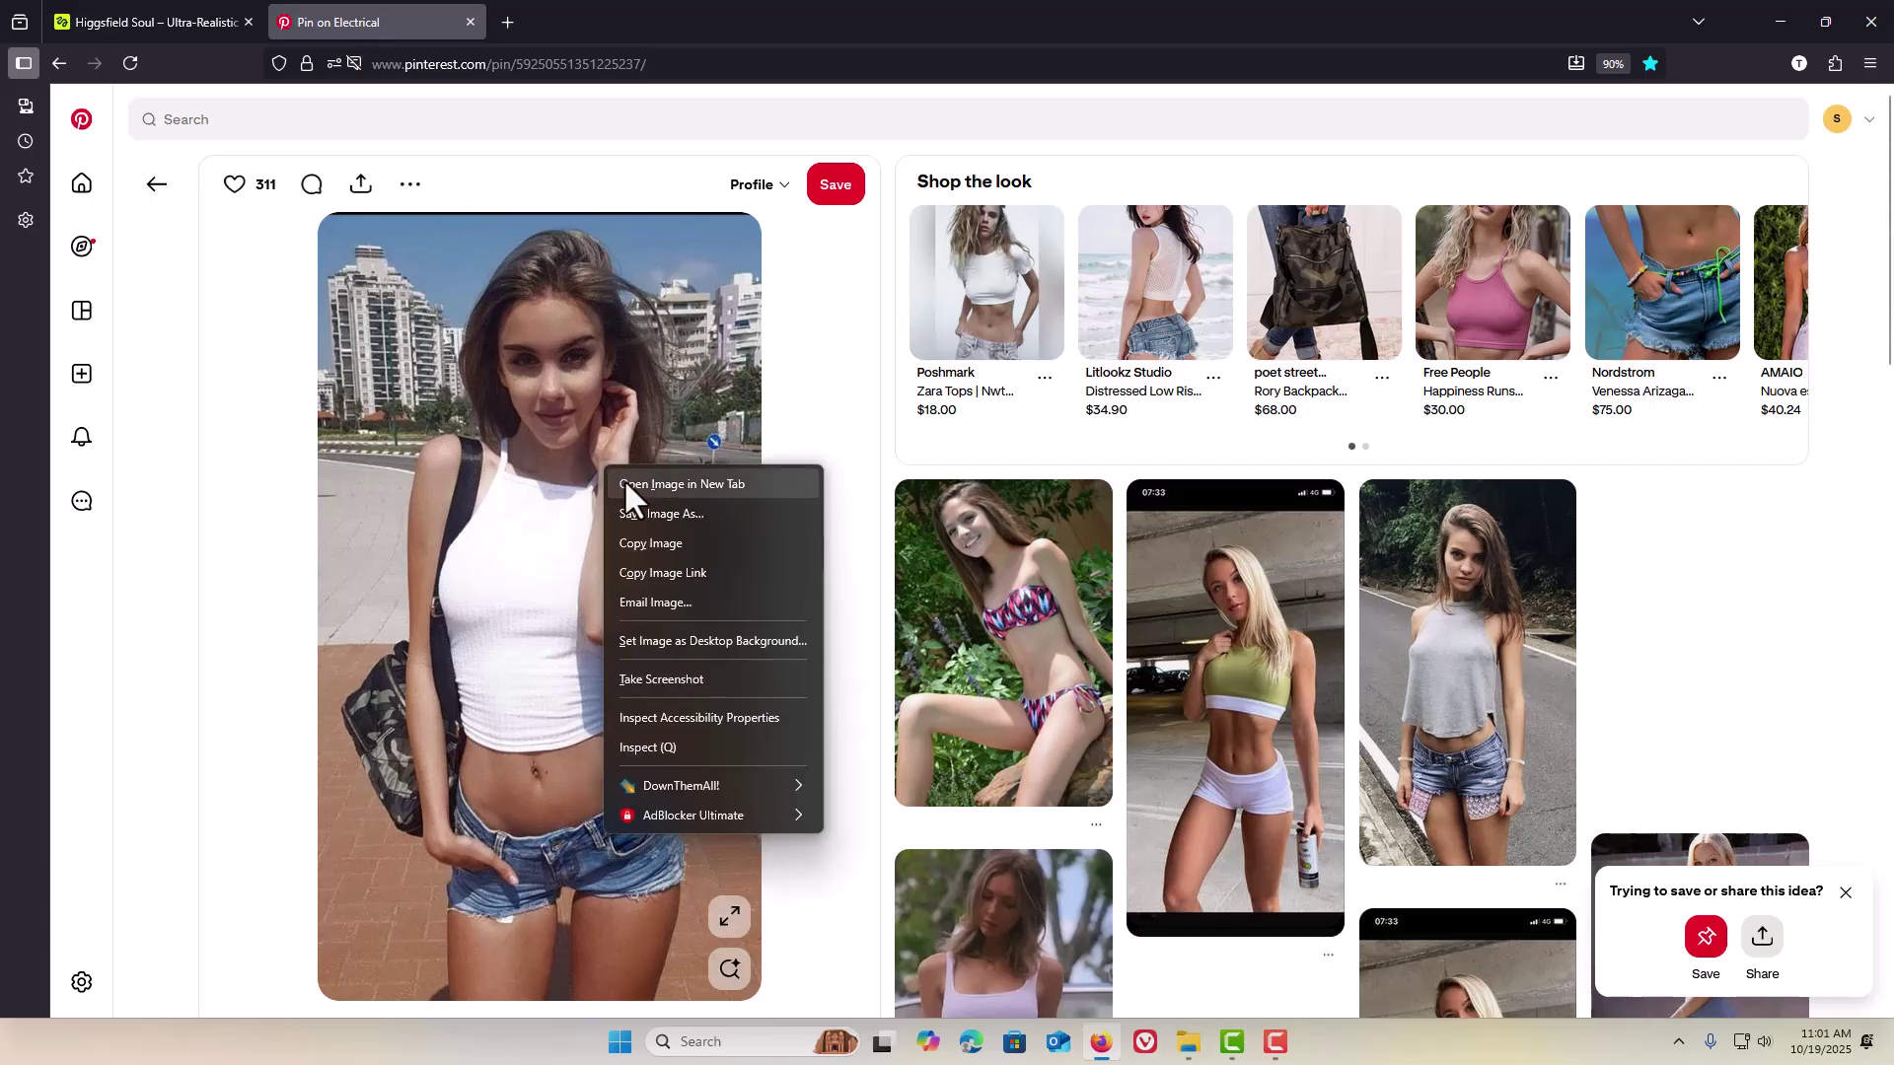
pyautogui.click(643, 545)
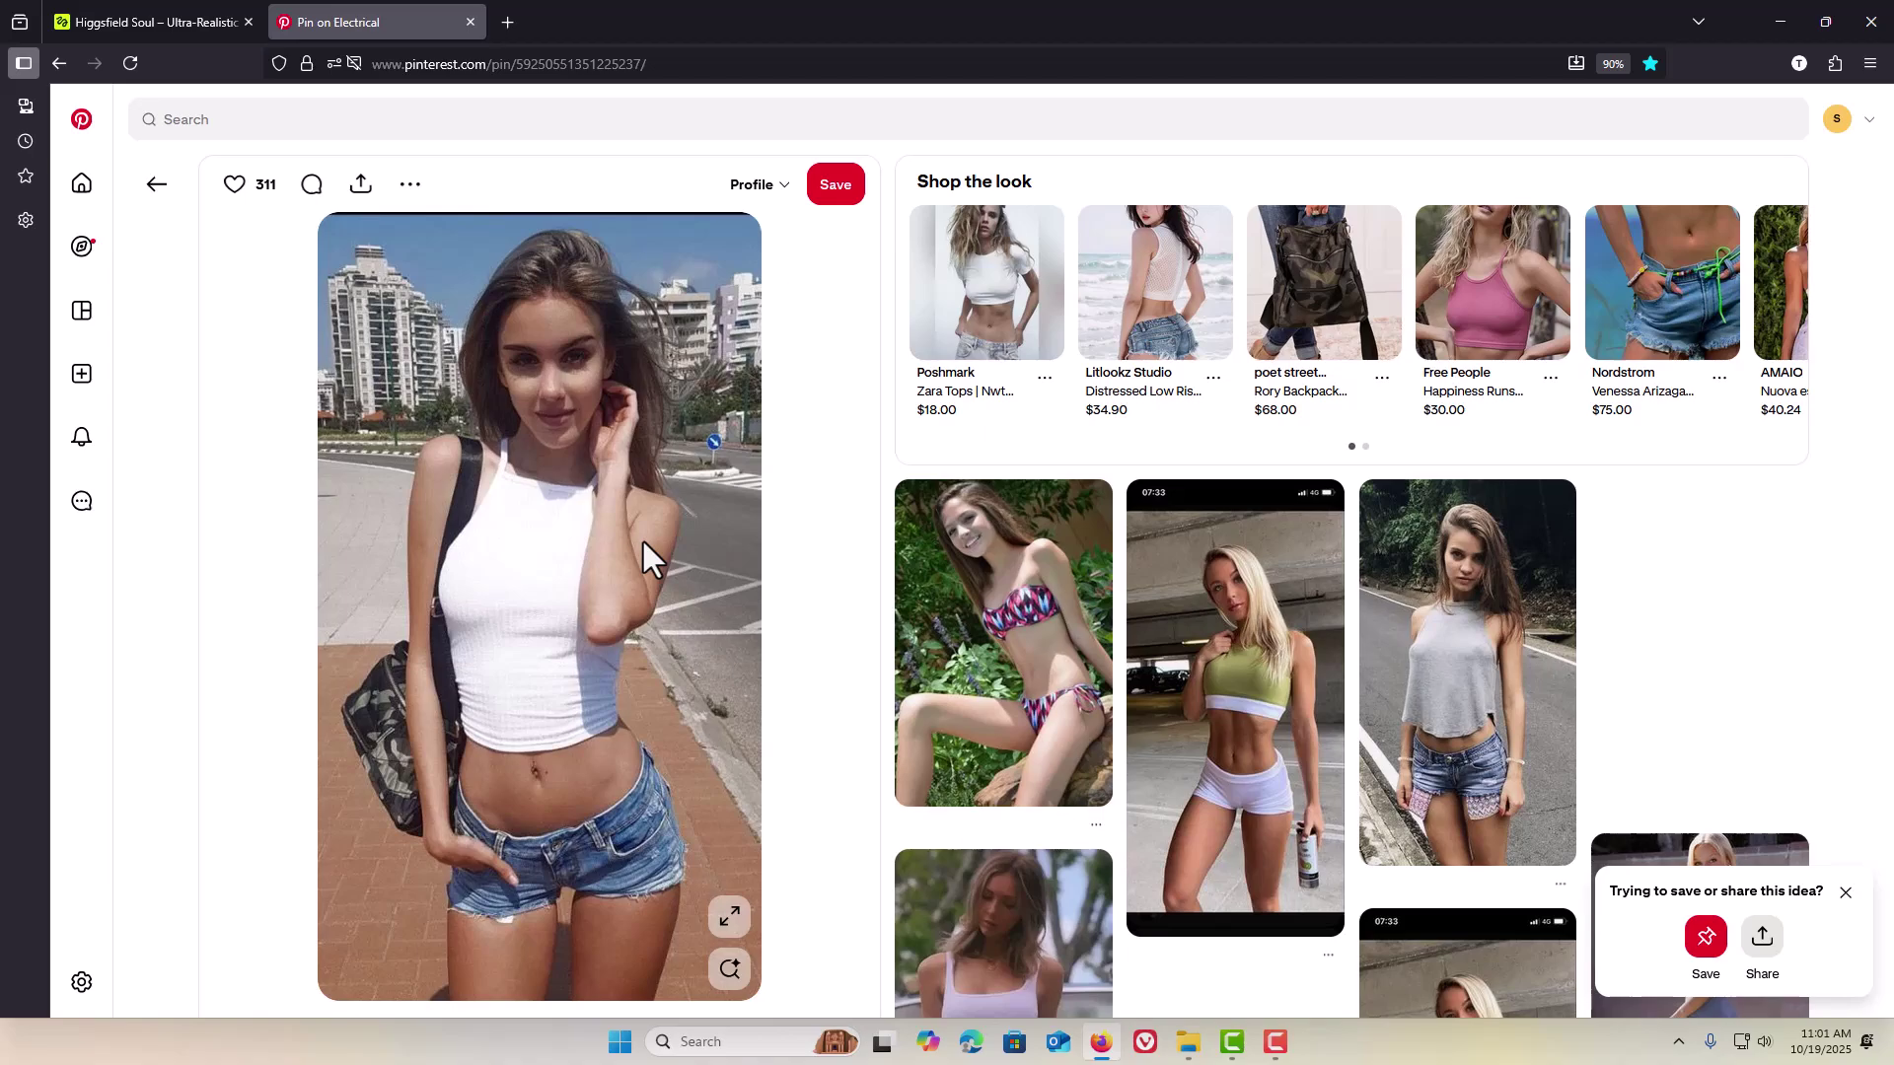
# Step: Capture a screenshot of the bikini photo in the related pins and check it in the clipboard history
pyautogui.press('shift+super+s')
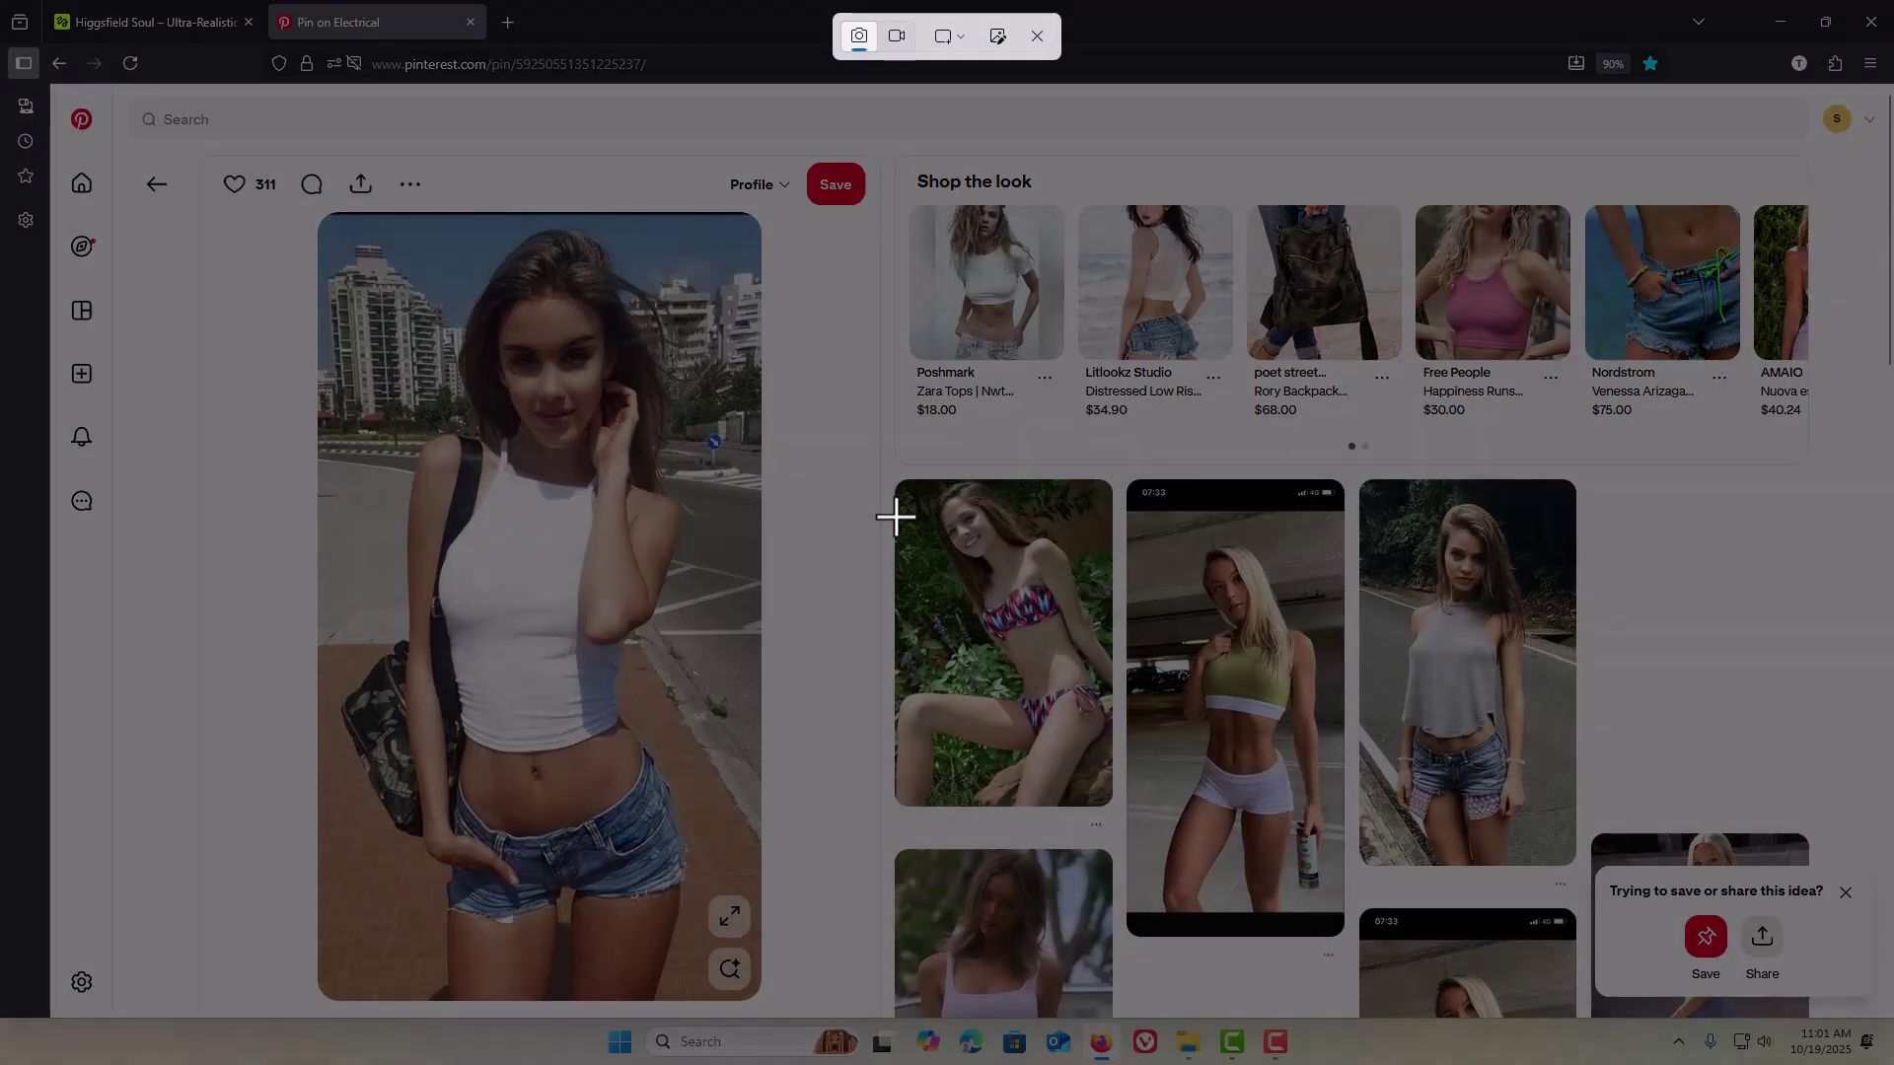
pyautogui.moveTo(895, 486); pyautogui.dragTo(1108, 802)
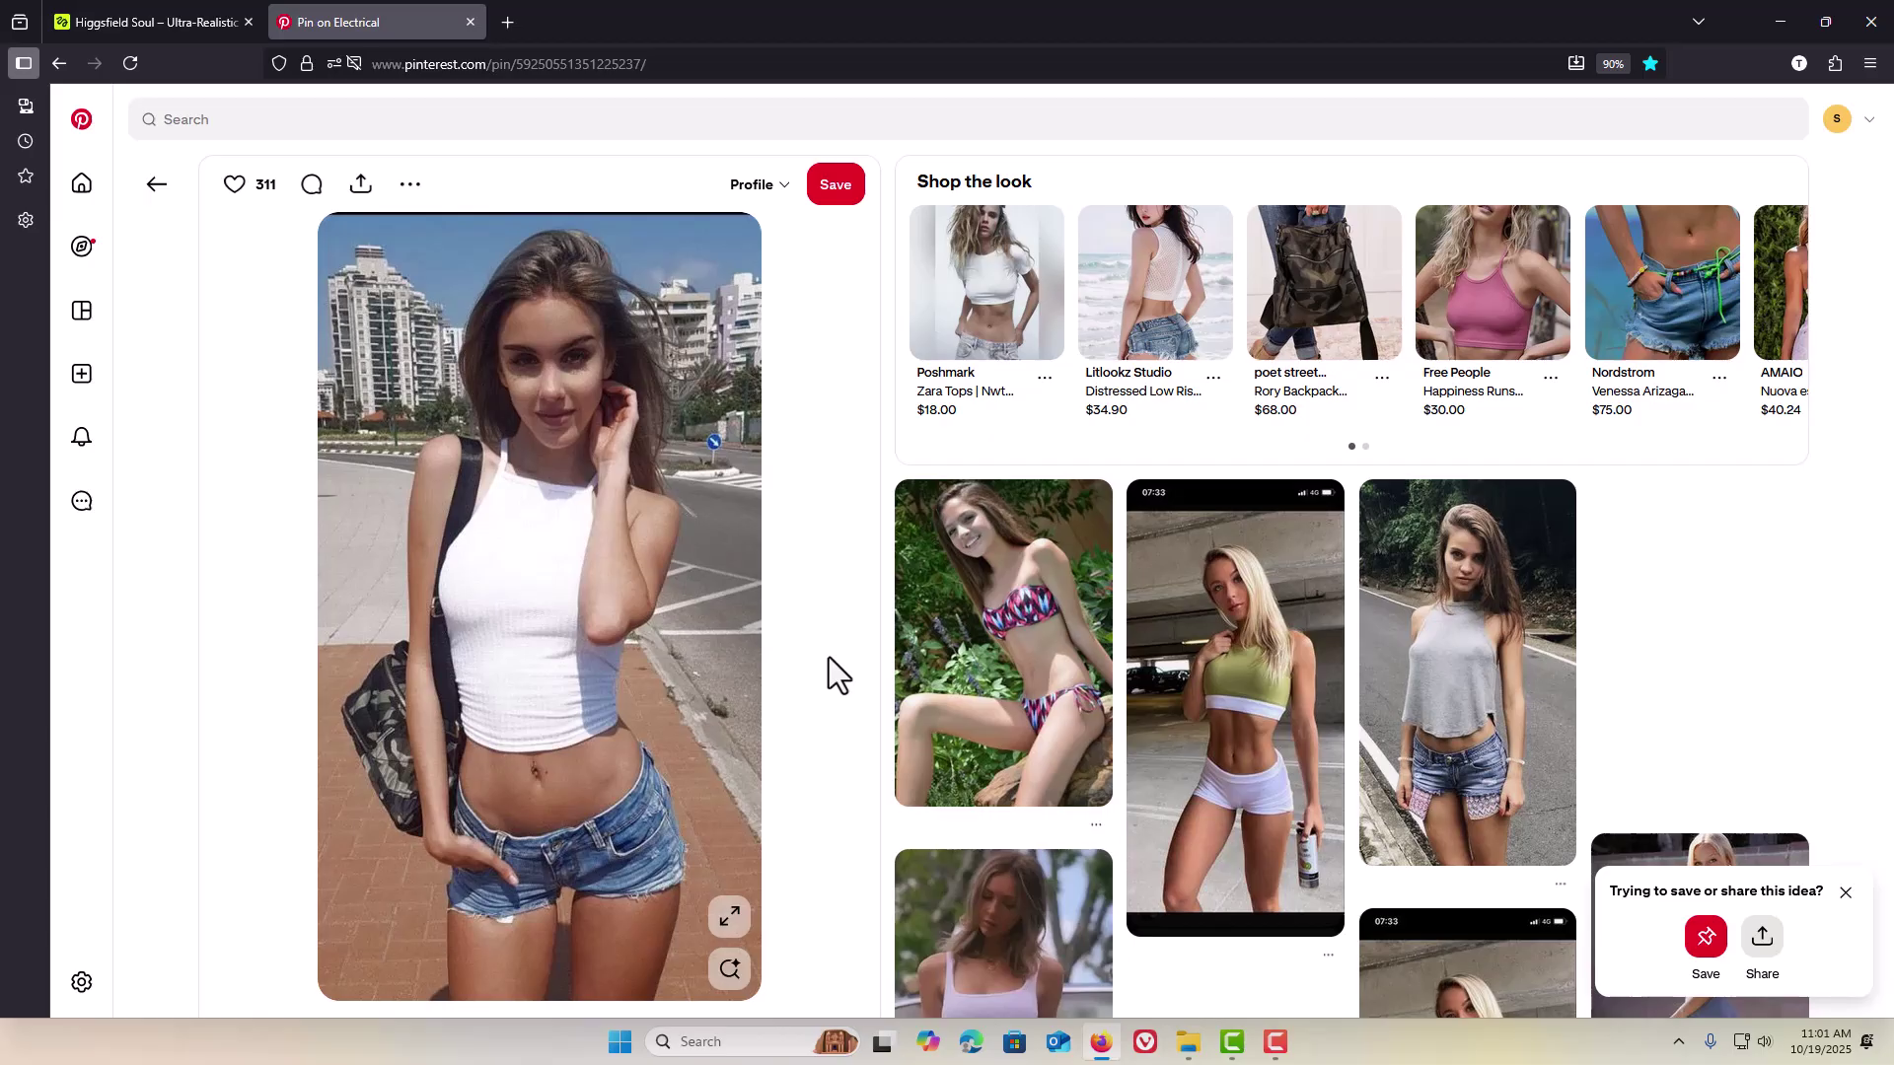
pyautogui.press('super+v')
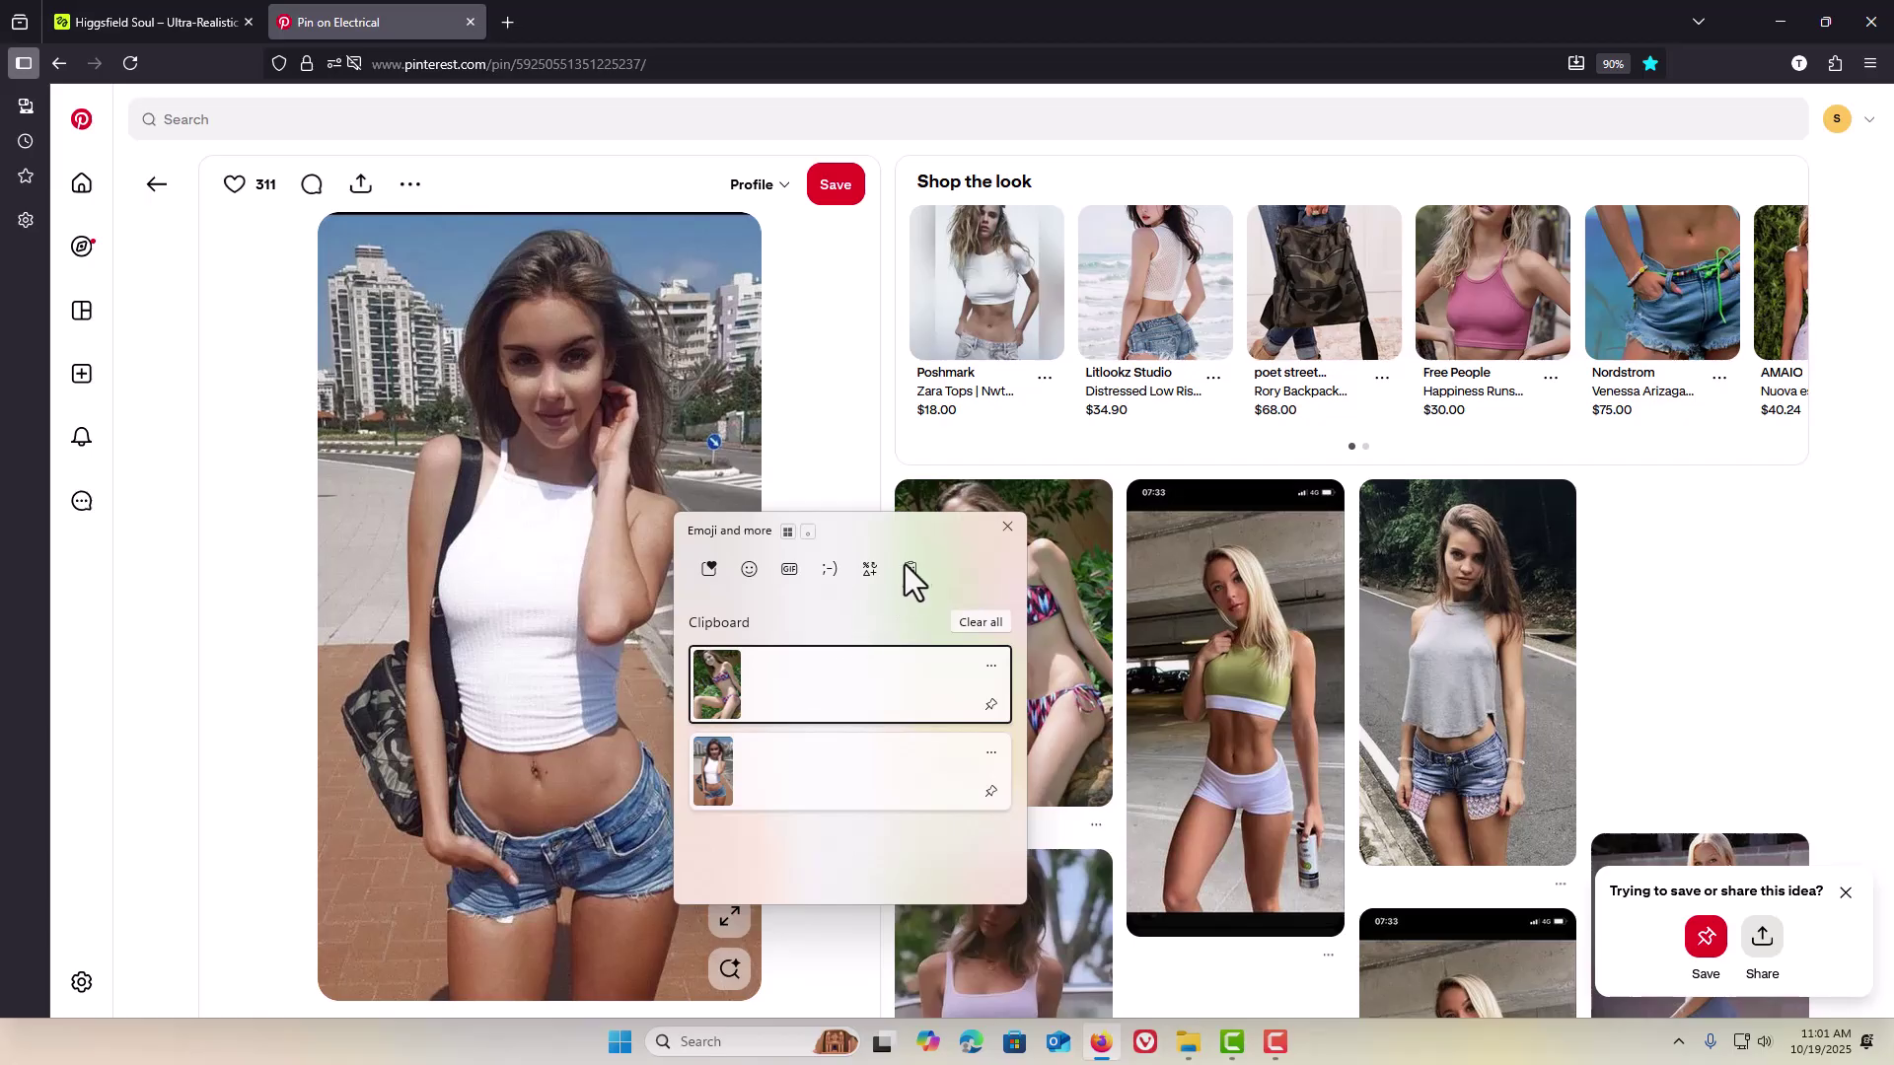
pyautogui.press('Escape')
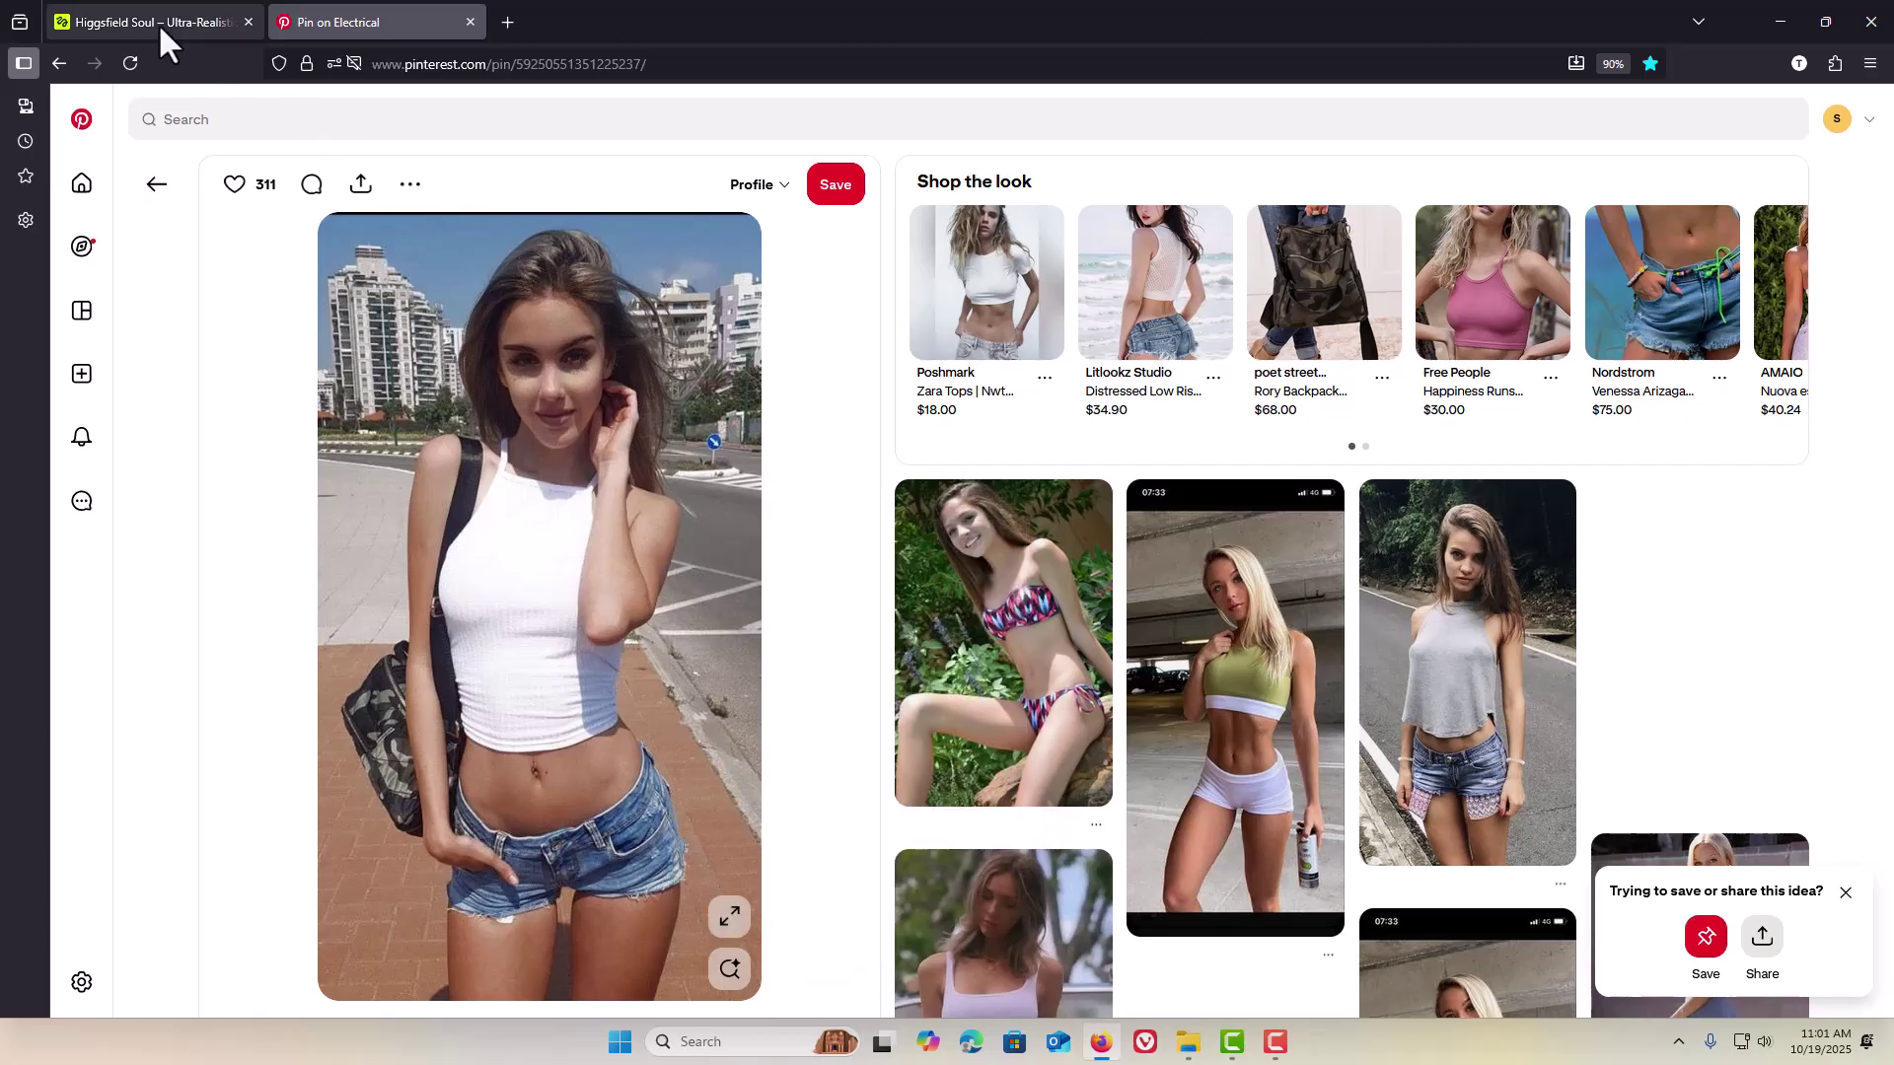
# Step: Return to Higgsfield and paste the captured image as a reference through the Prompt Editor for the prompt "a women mad"
pyautogui.click(157, 21)
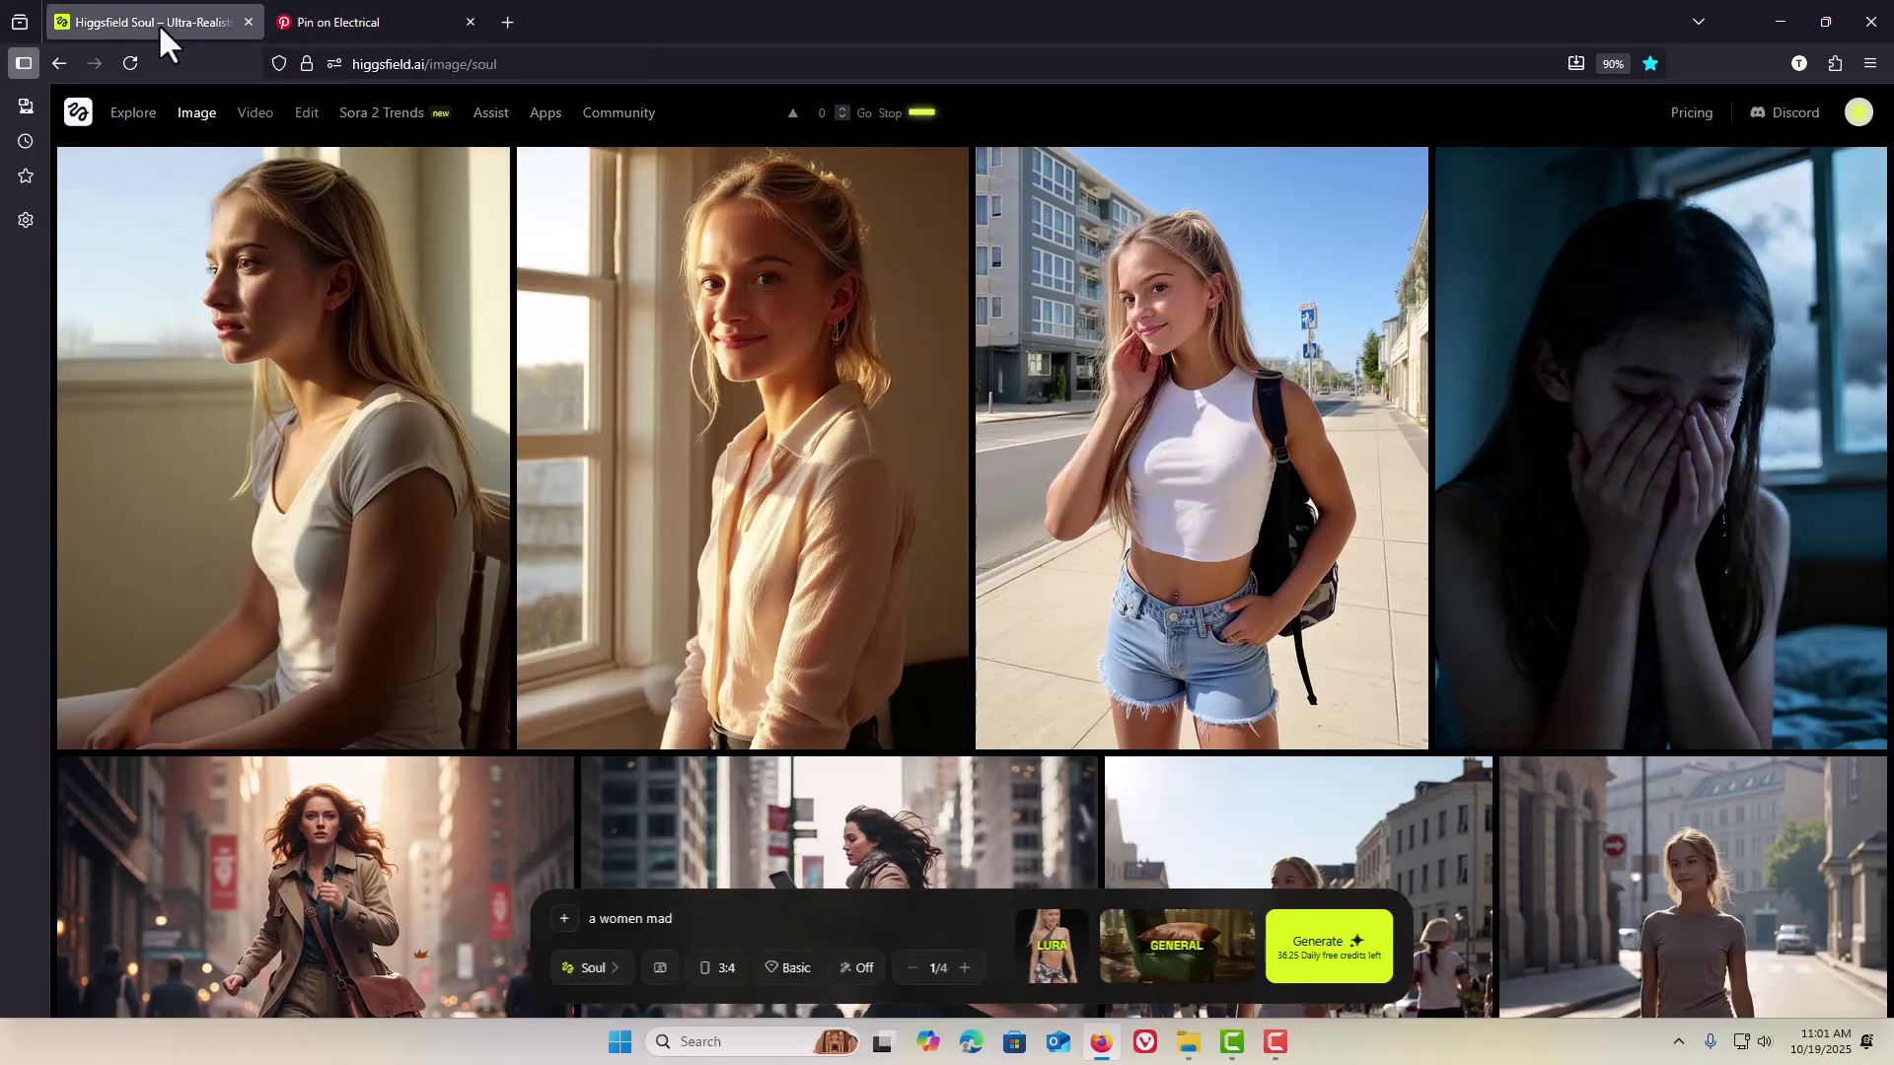
pyautogui.click(685, 920)
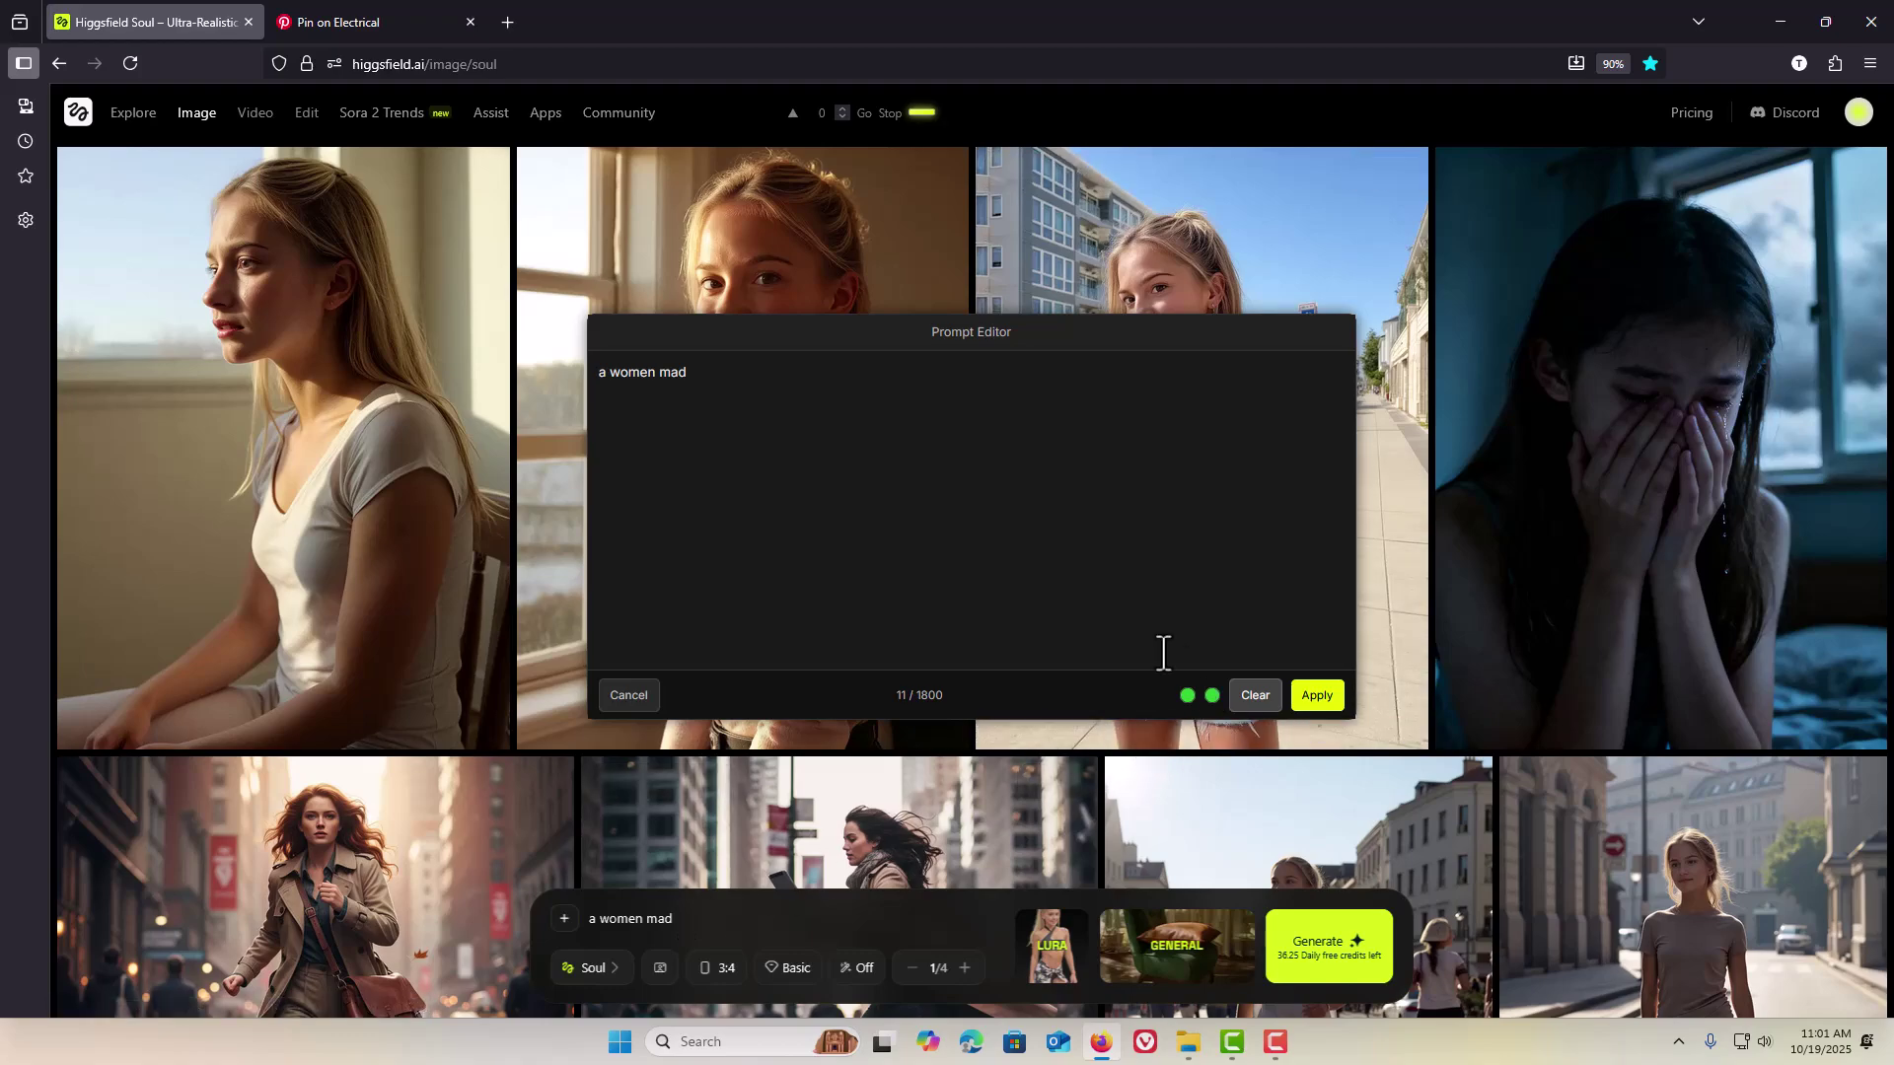
pyautogui.rightClick(900, 407)
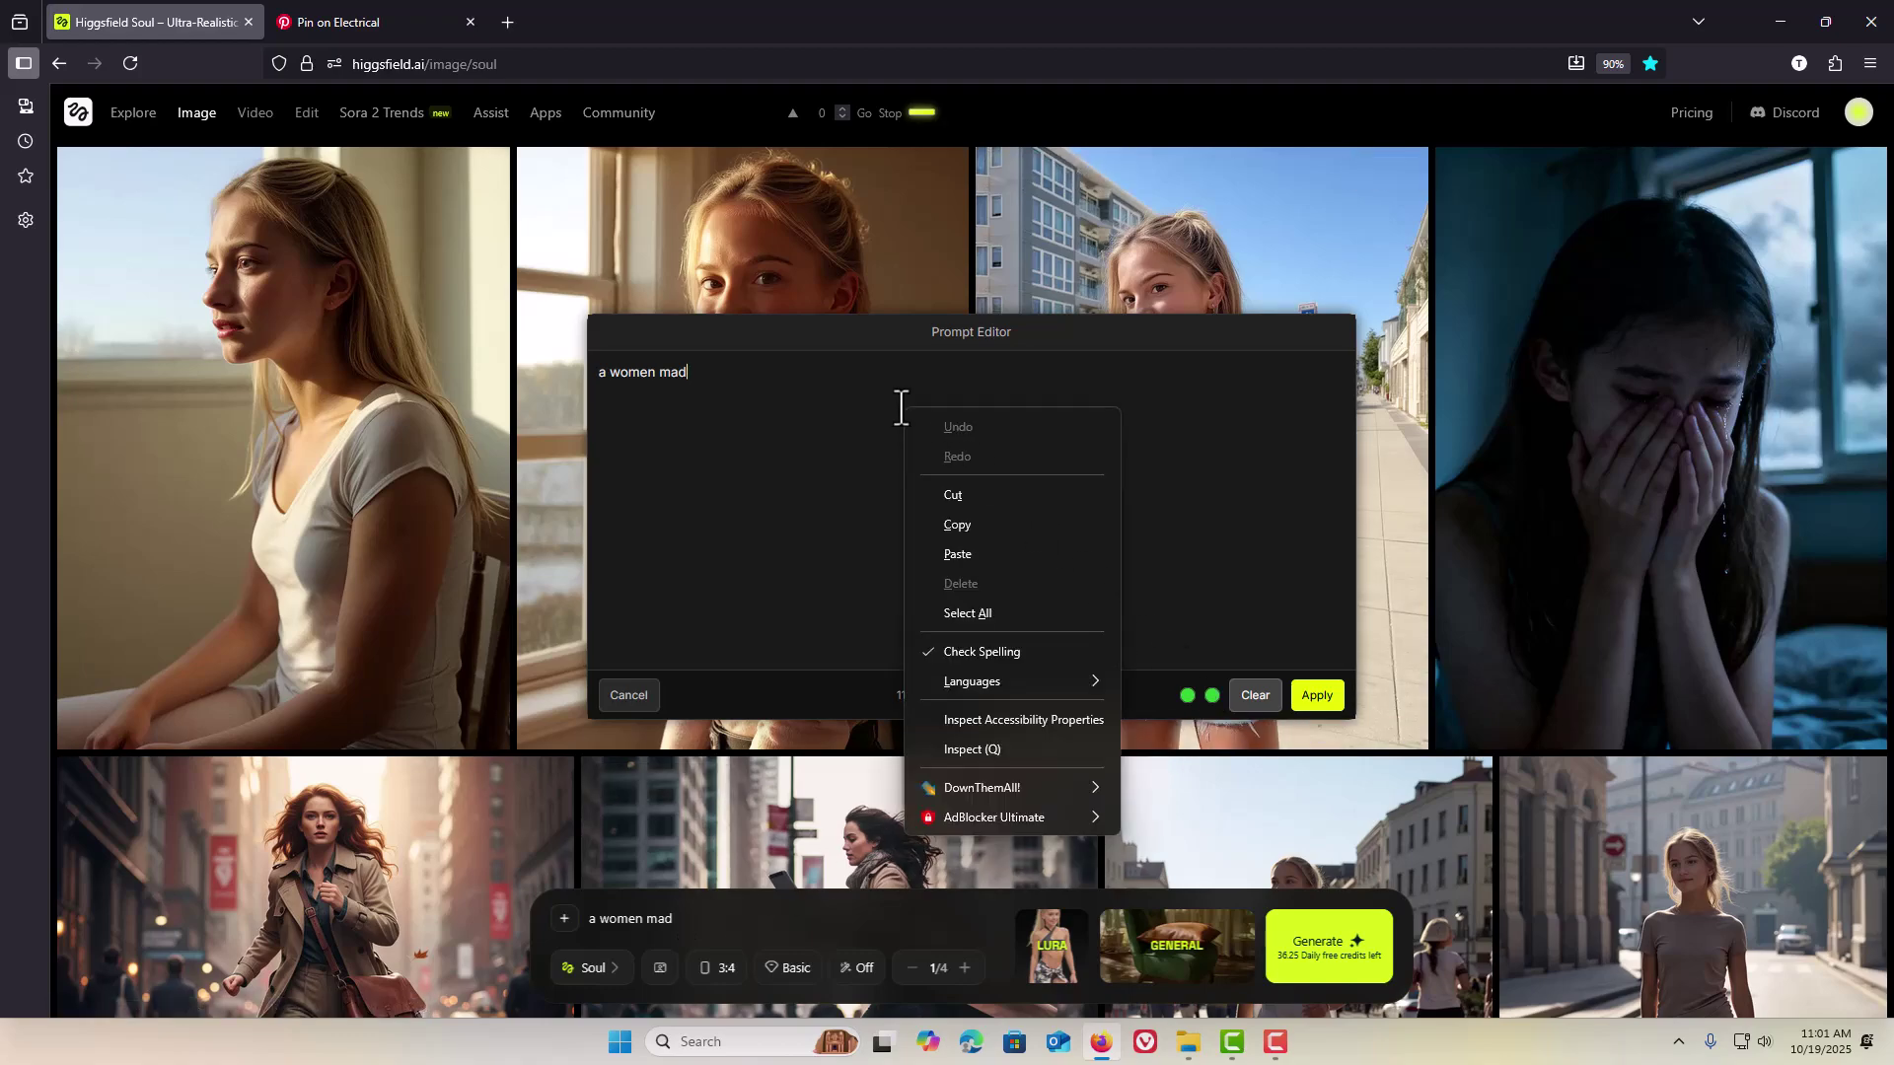
pyautogui.click(955, 557)
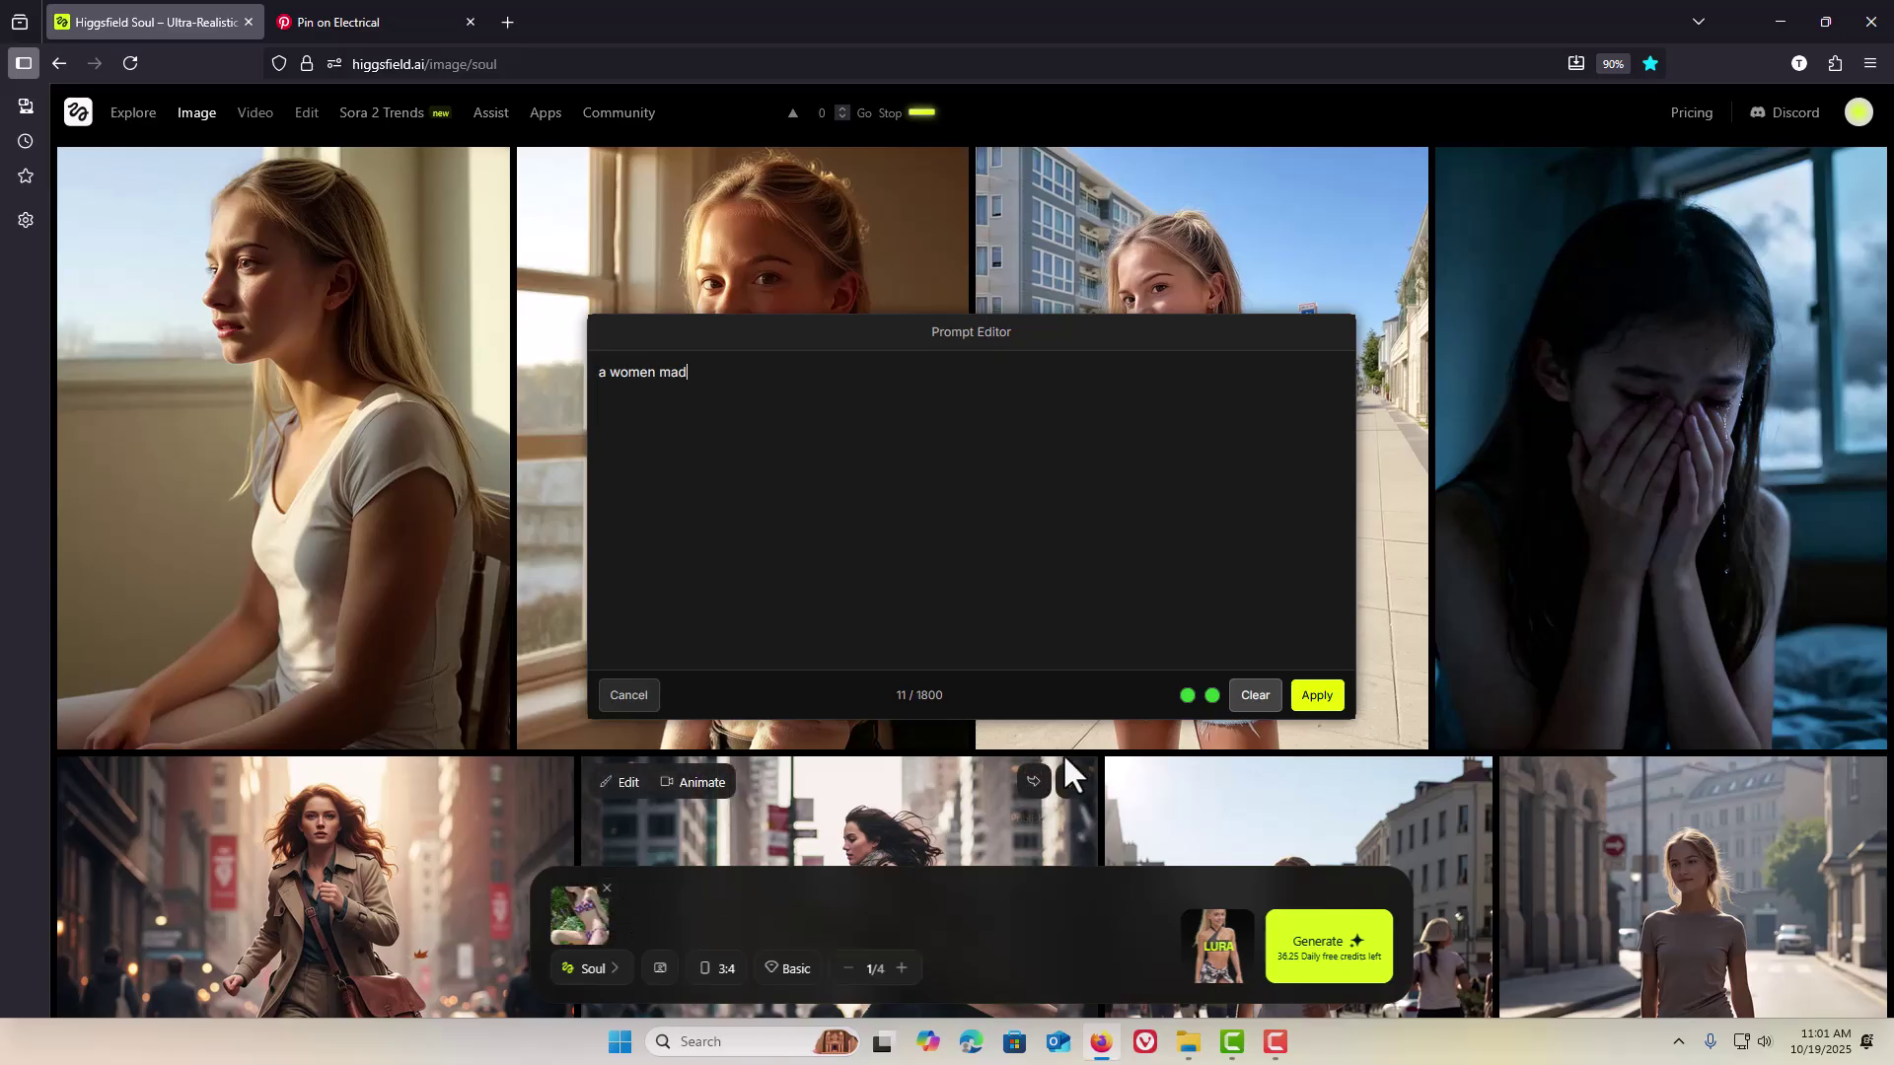
pyautogui.hotkey('ctrl', 'shift', 'Left')
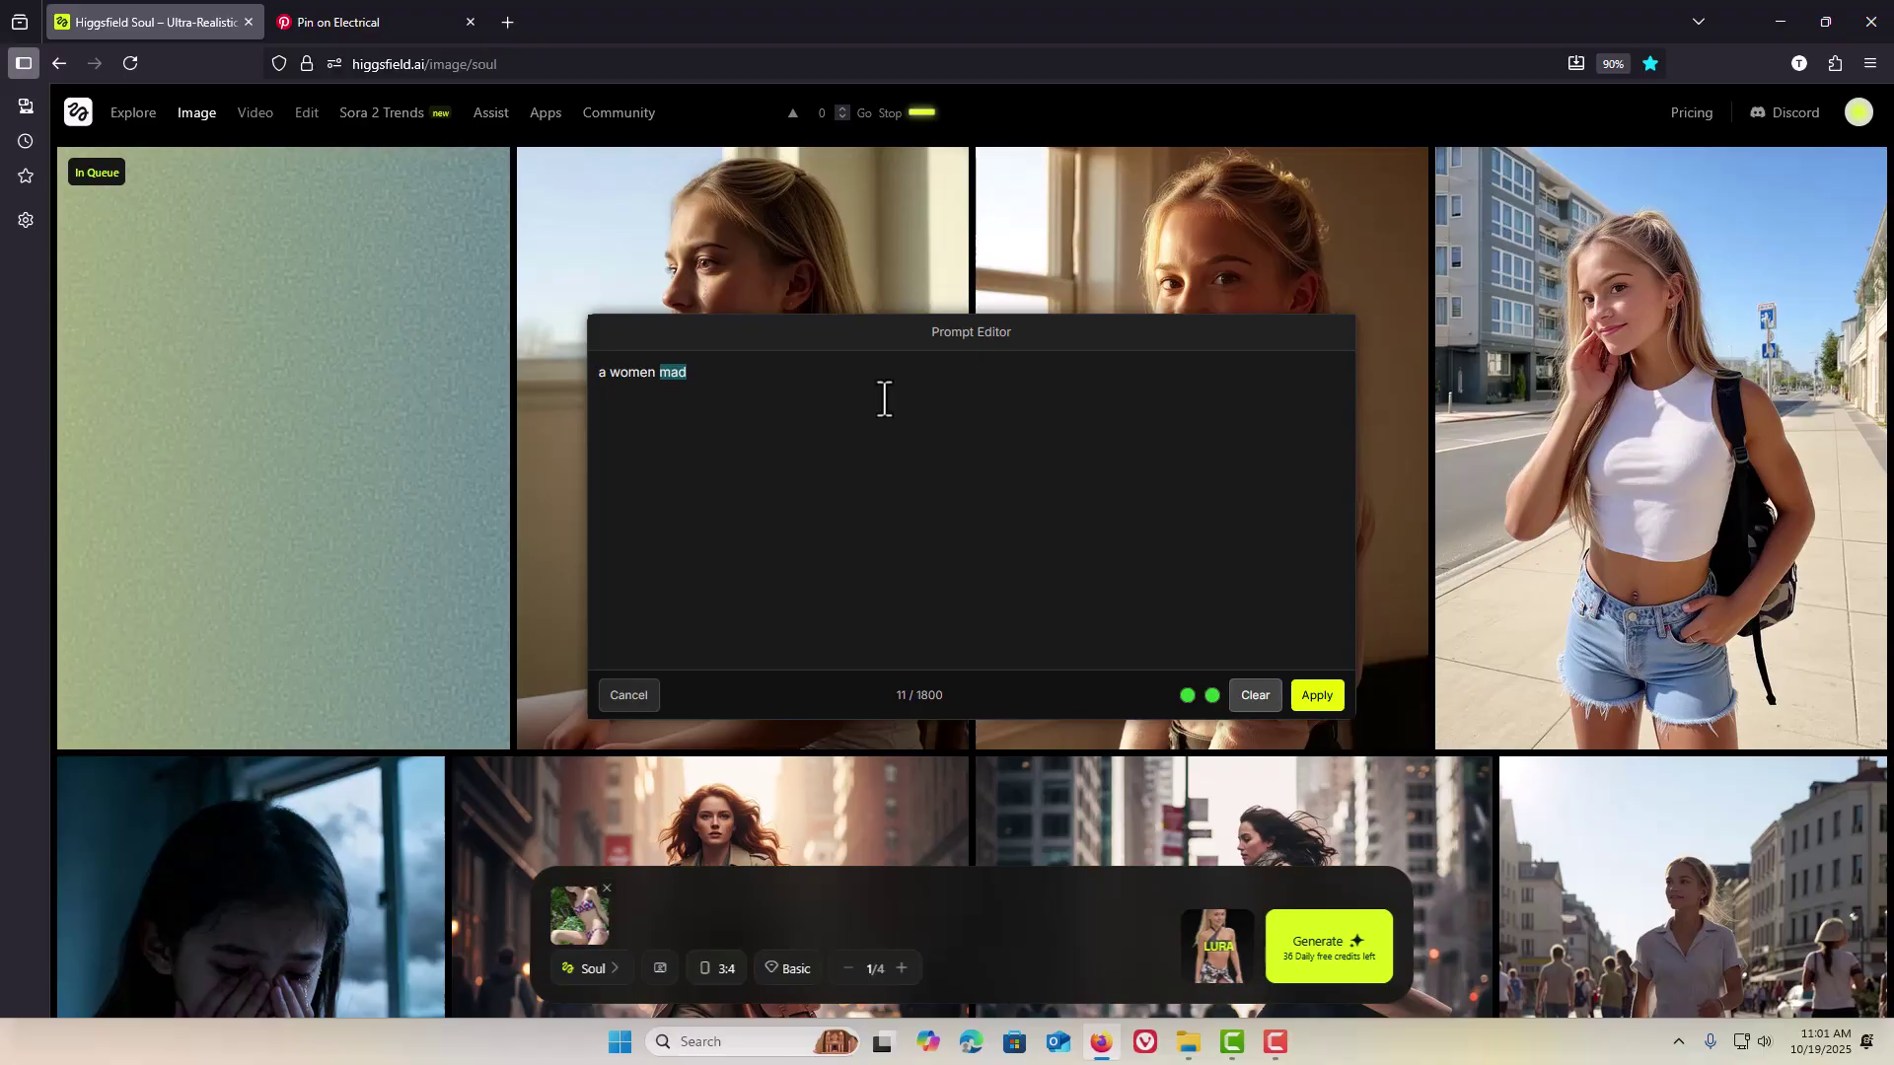
# Step: Paste the white-top photo from the clipboard history as the reference, turn off keeping the popup open after Apply, and generate the image
pyautogui.press('super+v')
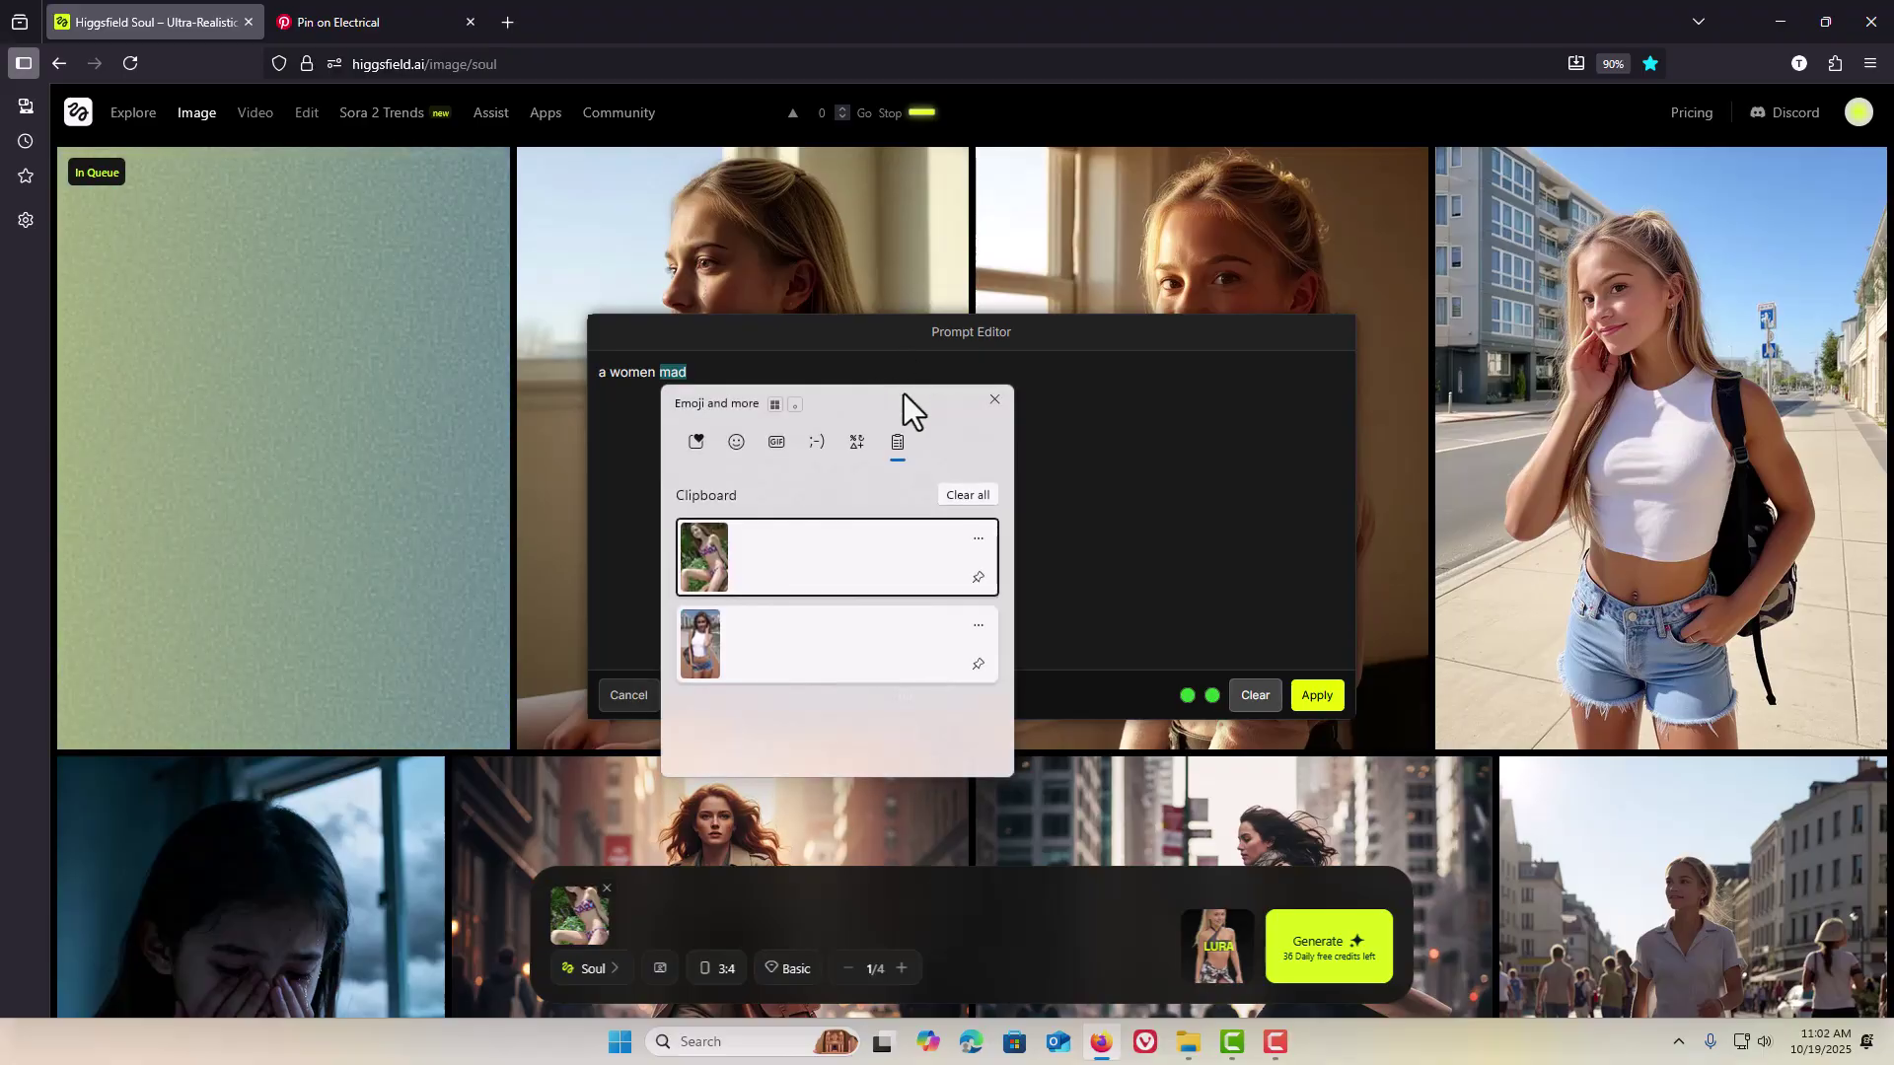
pyautogui.click(714, 651)
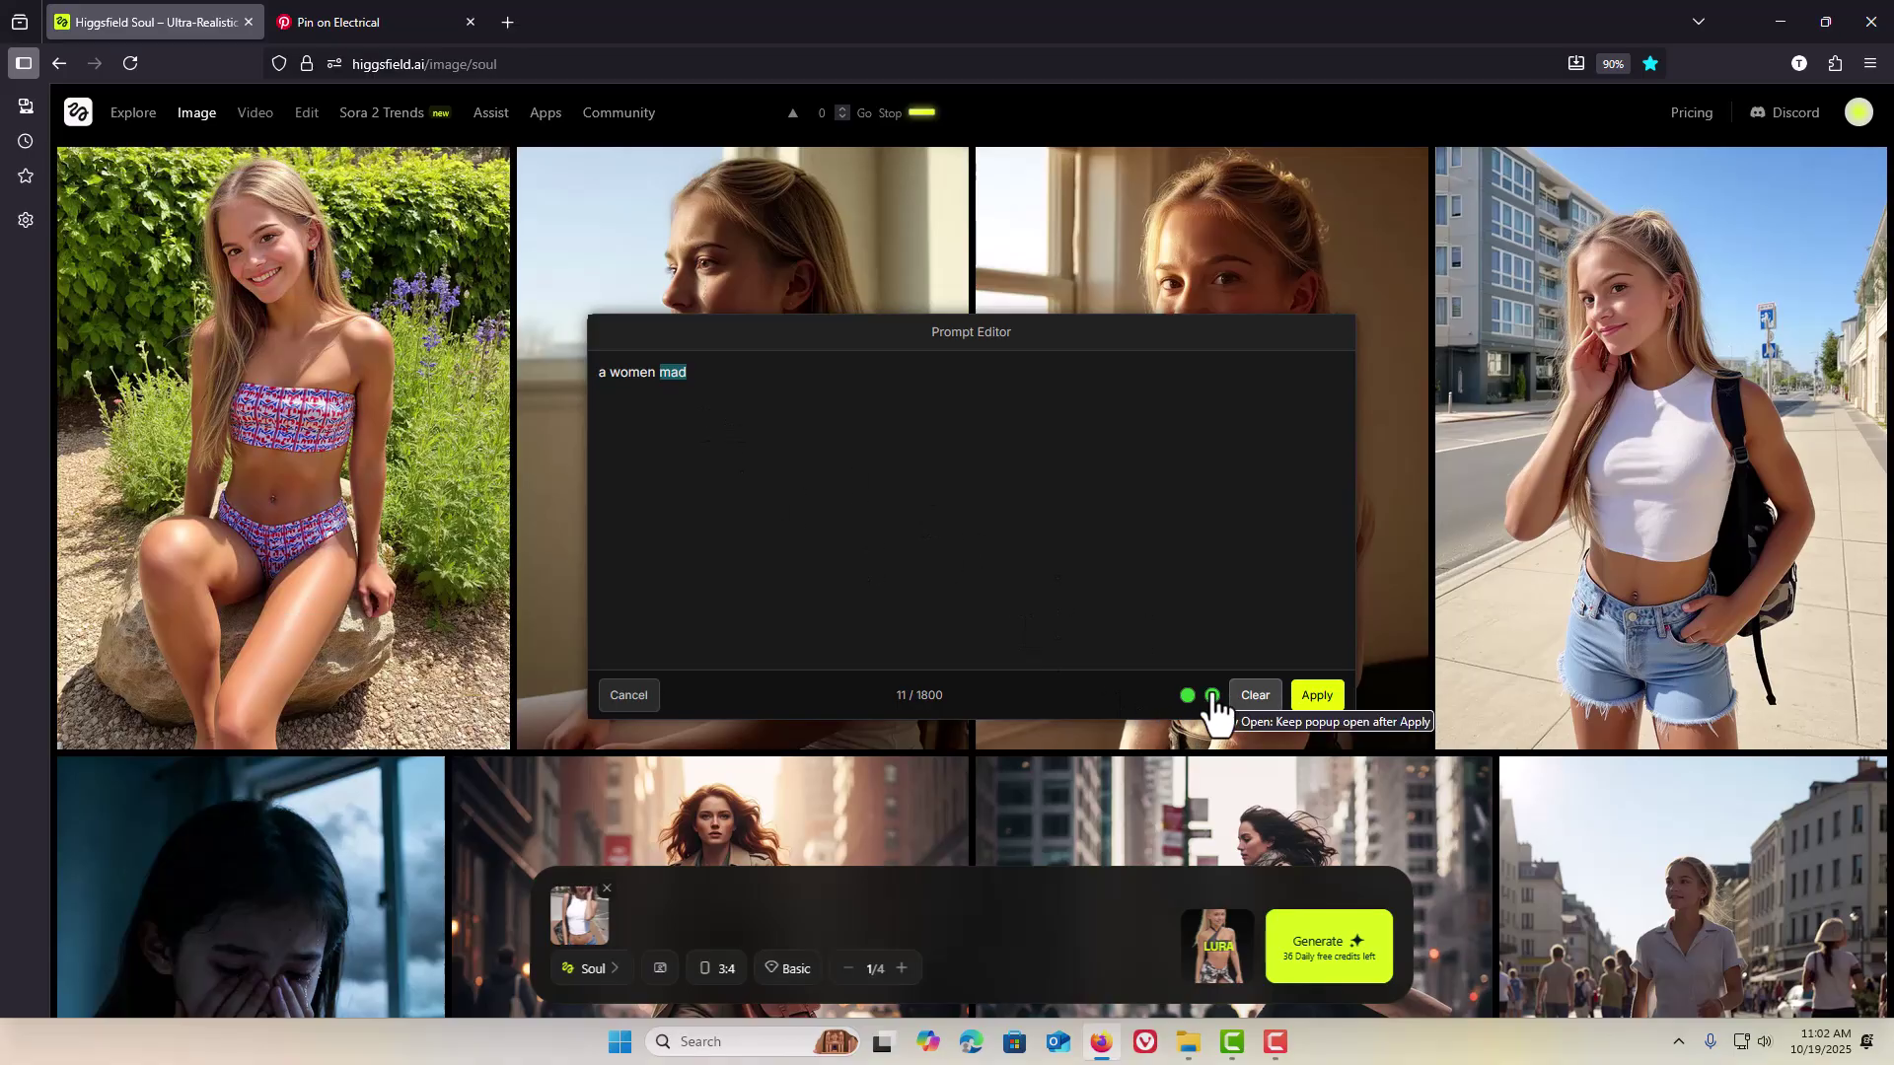
pyautogui.click(1213, 697)
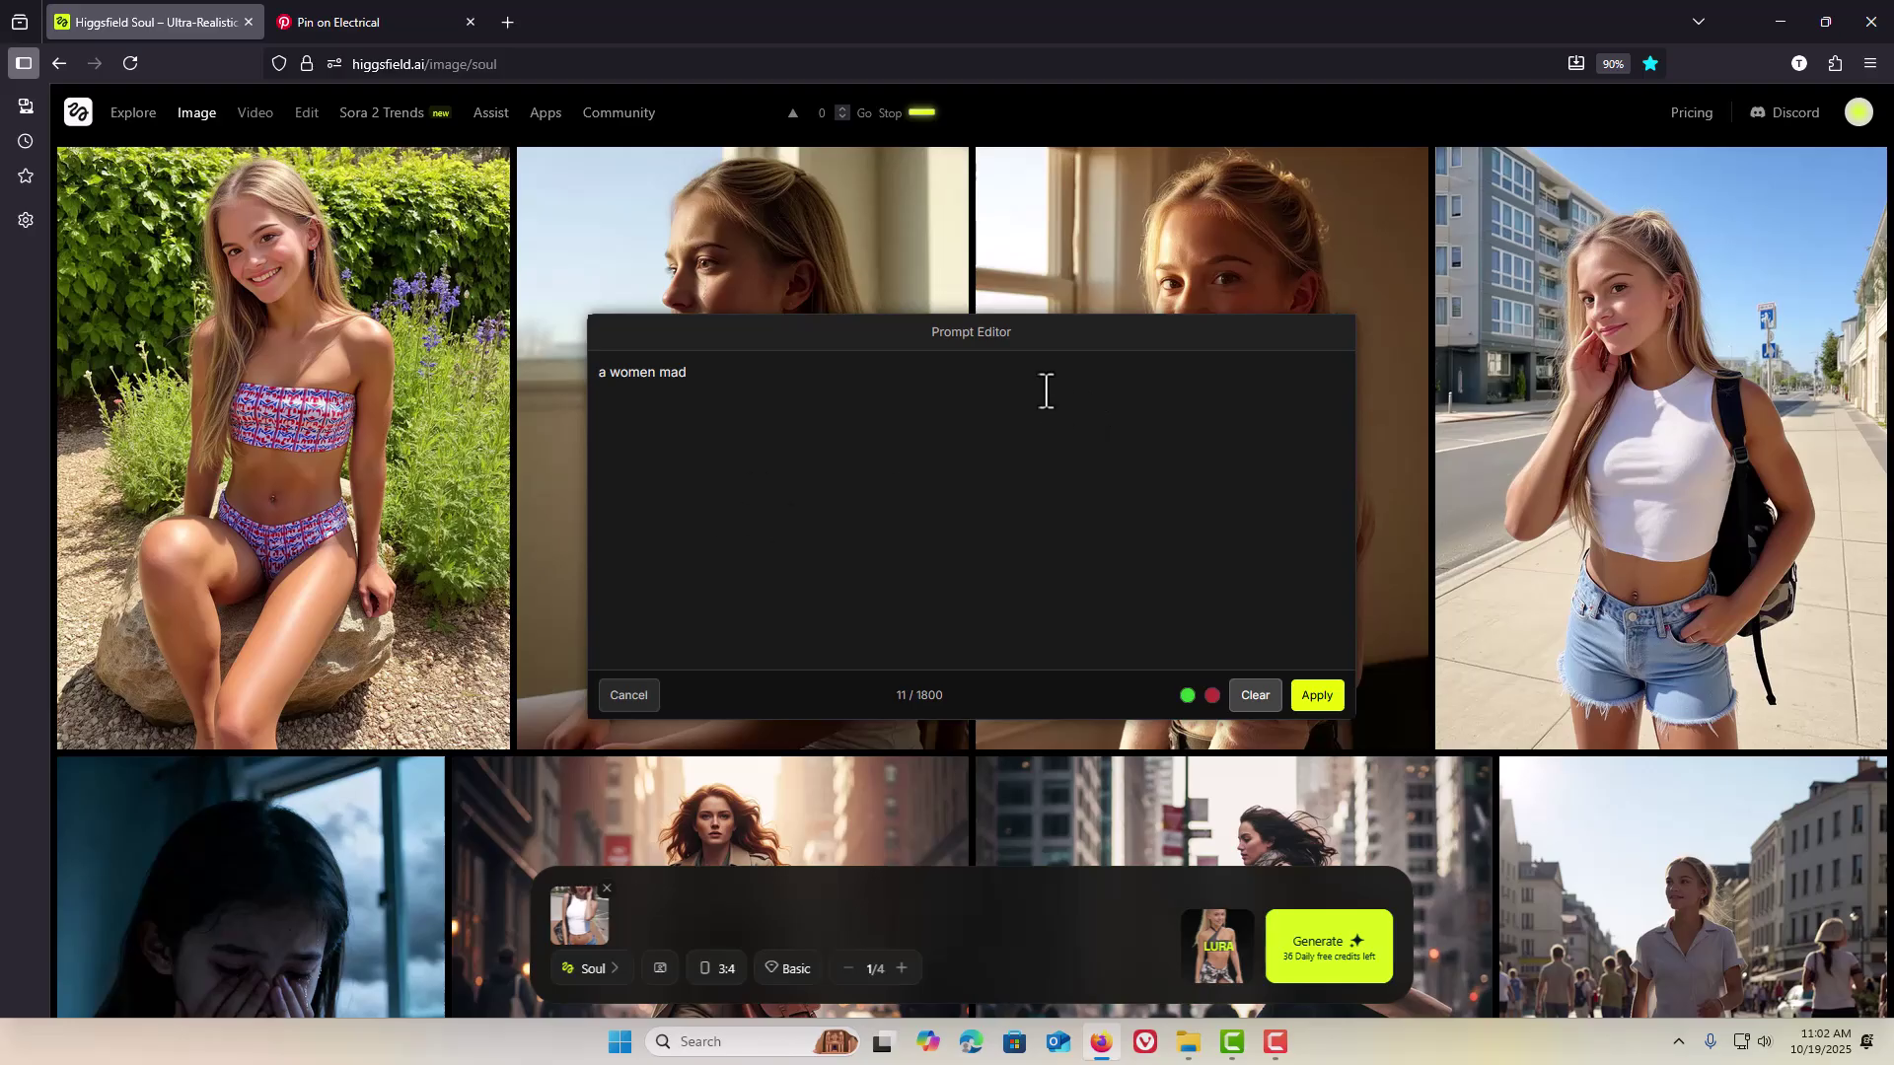
pyautogui.hotkey('ctrl', 'Return')
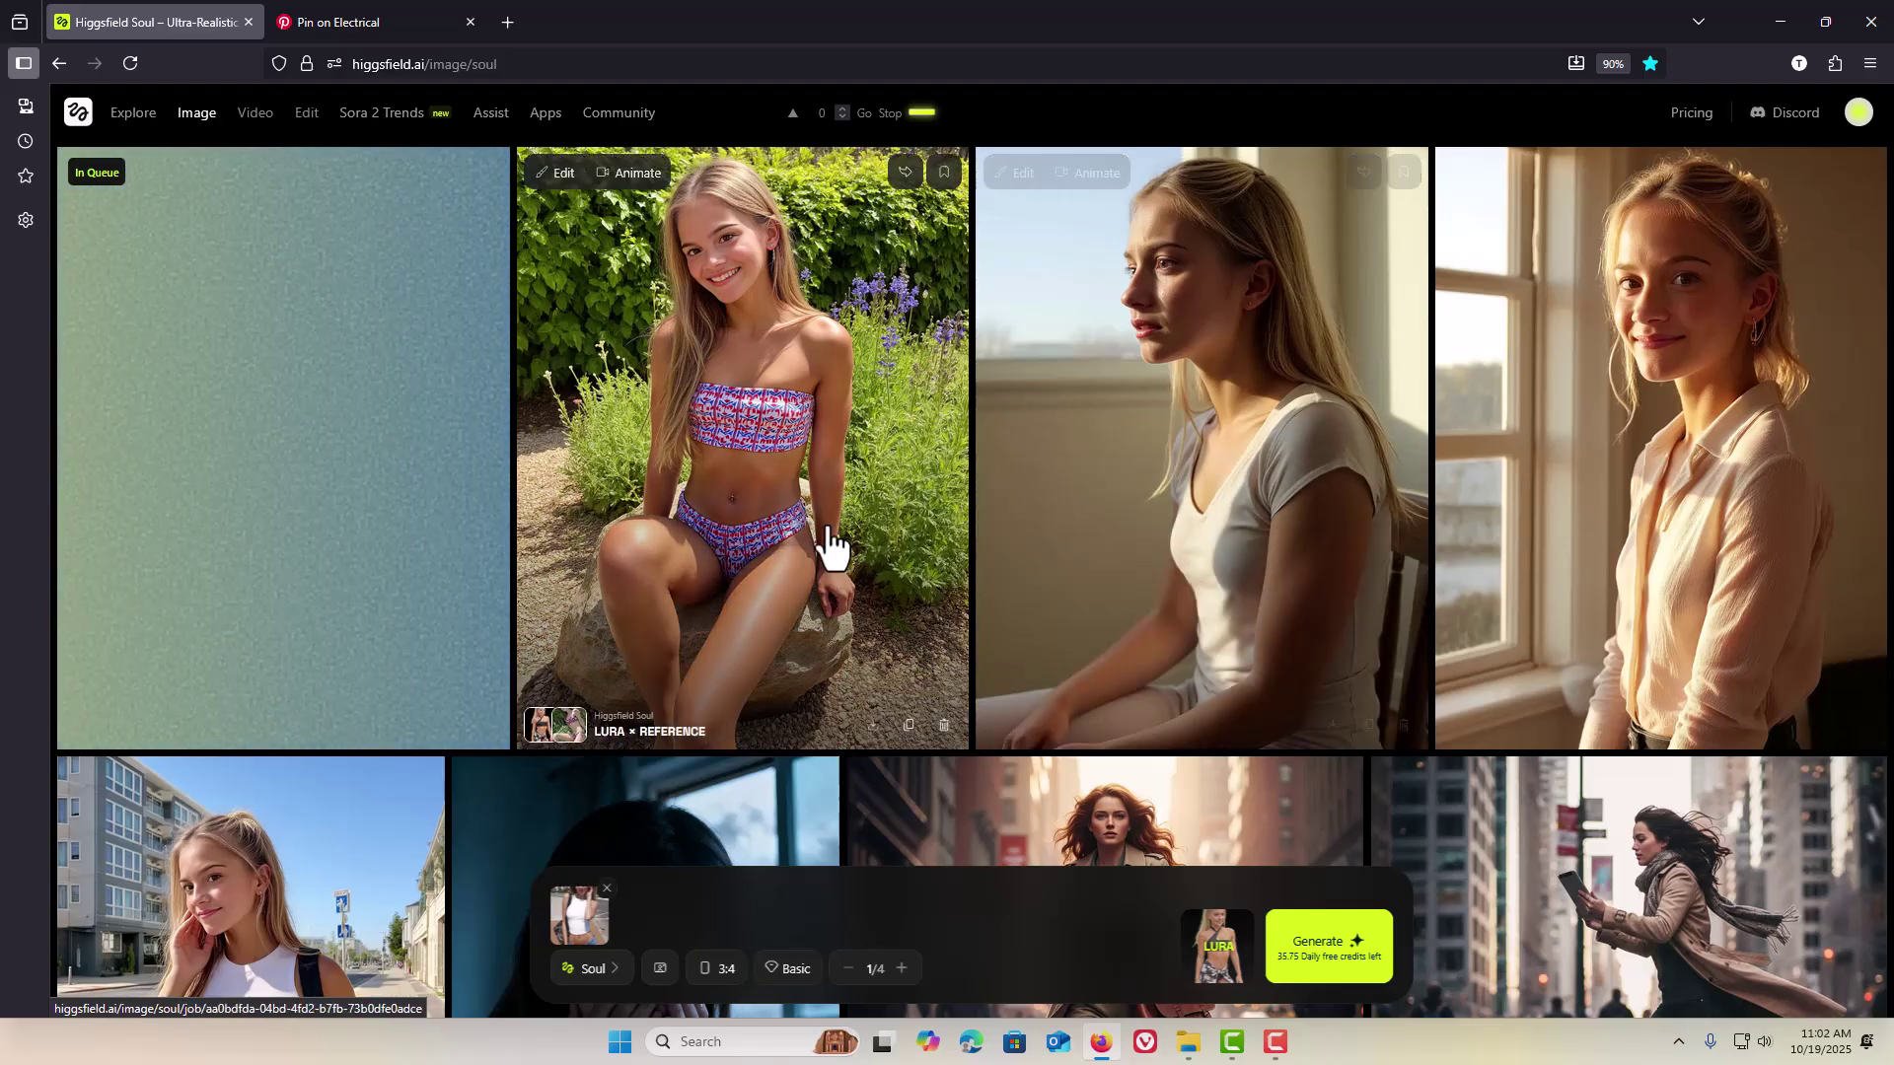
# Step: Recreate the earlier image of the blonde woman in the white crop top and remove the reference image to reveal its text prompt
pyautogui.scroll(-3, 831, 545)
pyautogui.scroll(-1, 831, 545)
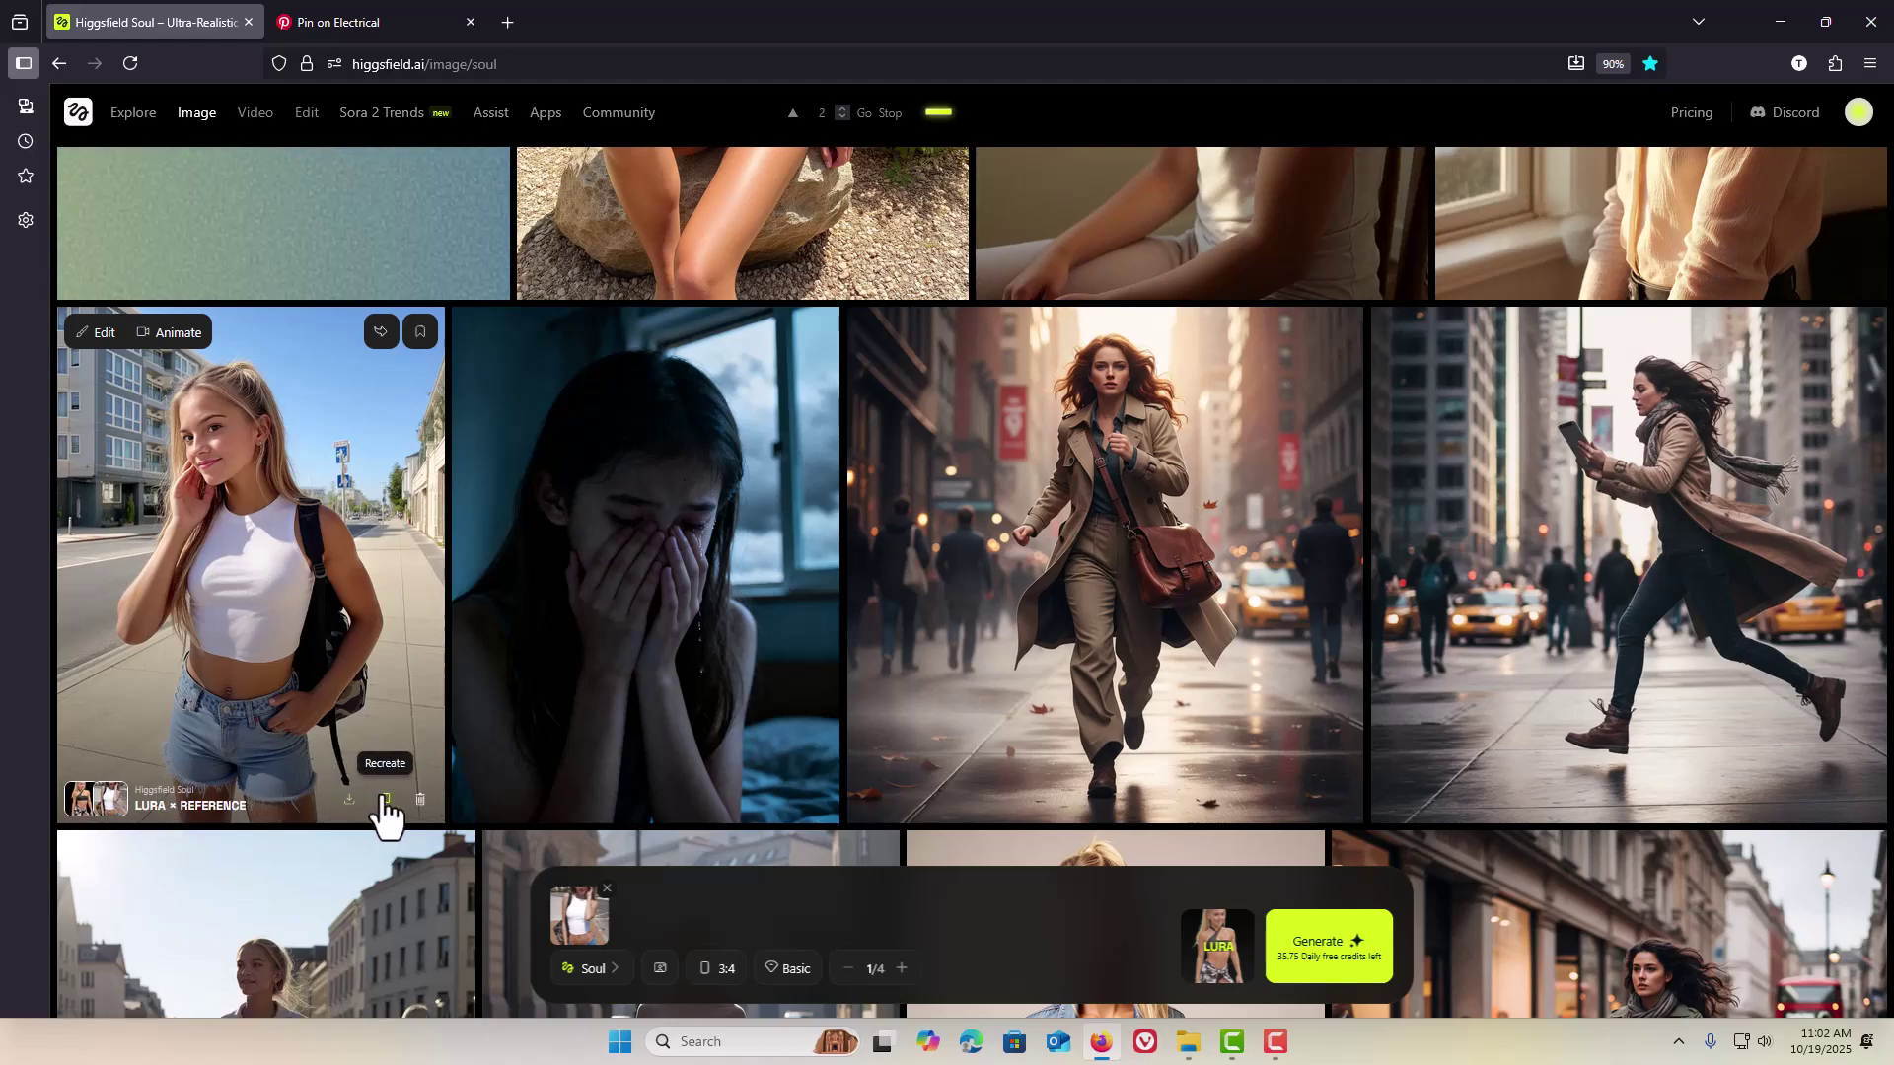
pyautogui.scroll(4, 419, 744)
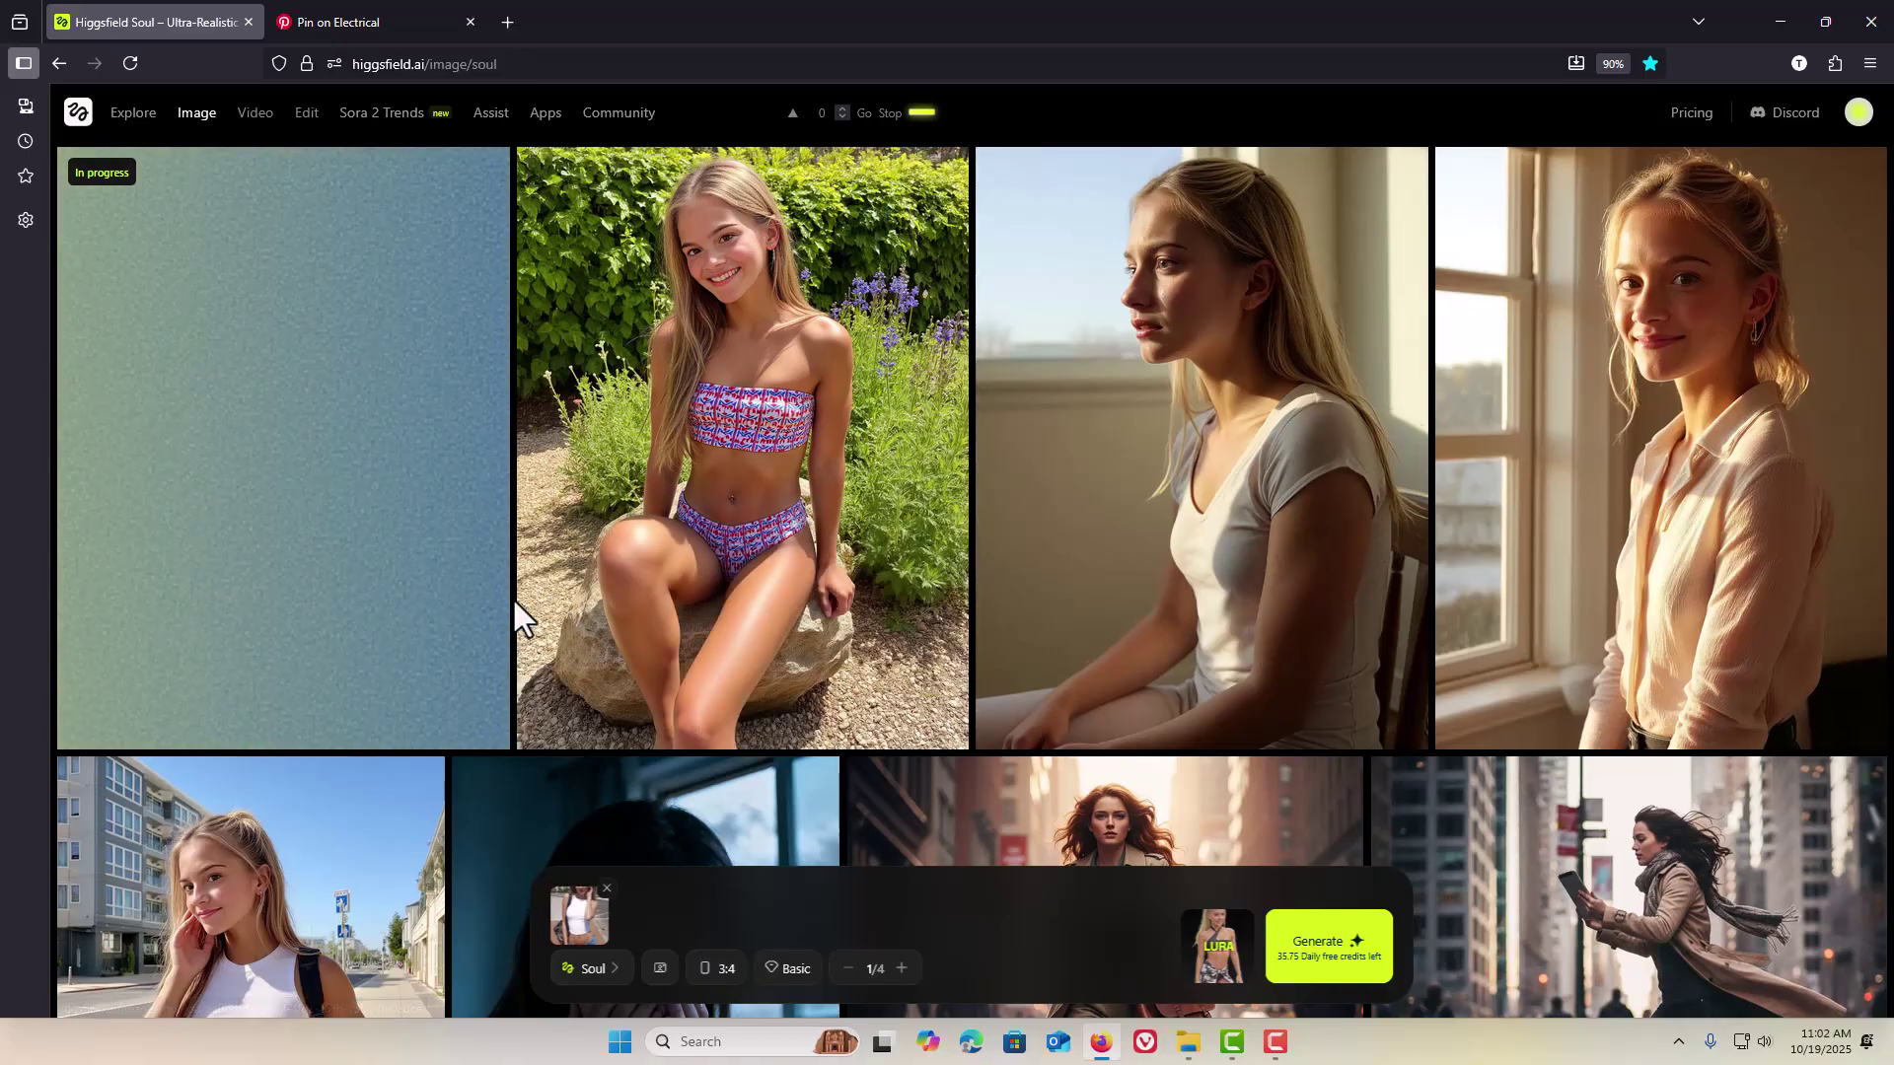
pyautogui.scroll(-3, 515, 600)
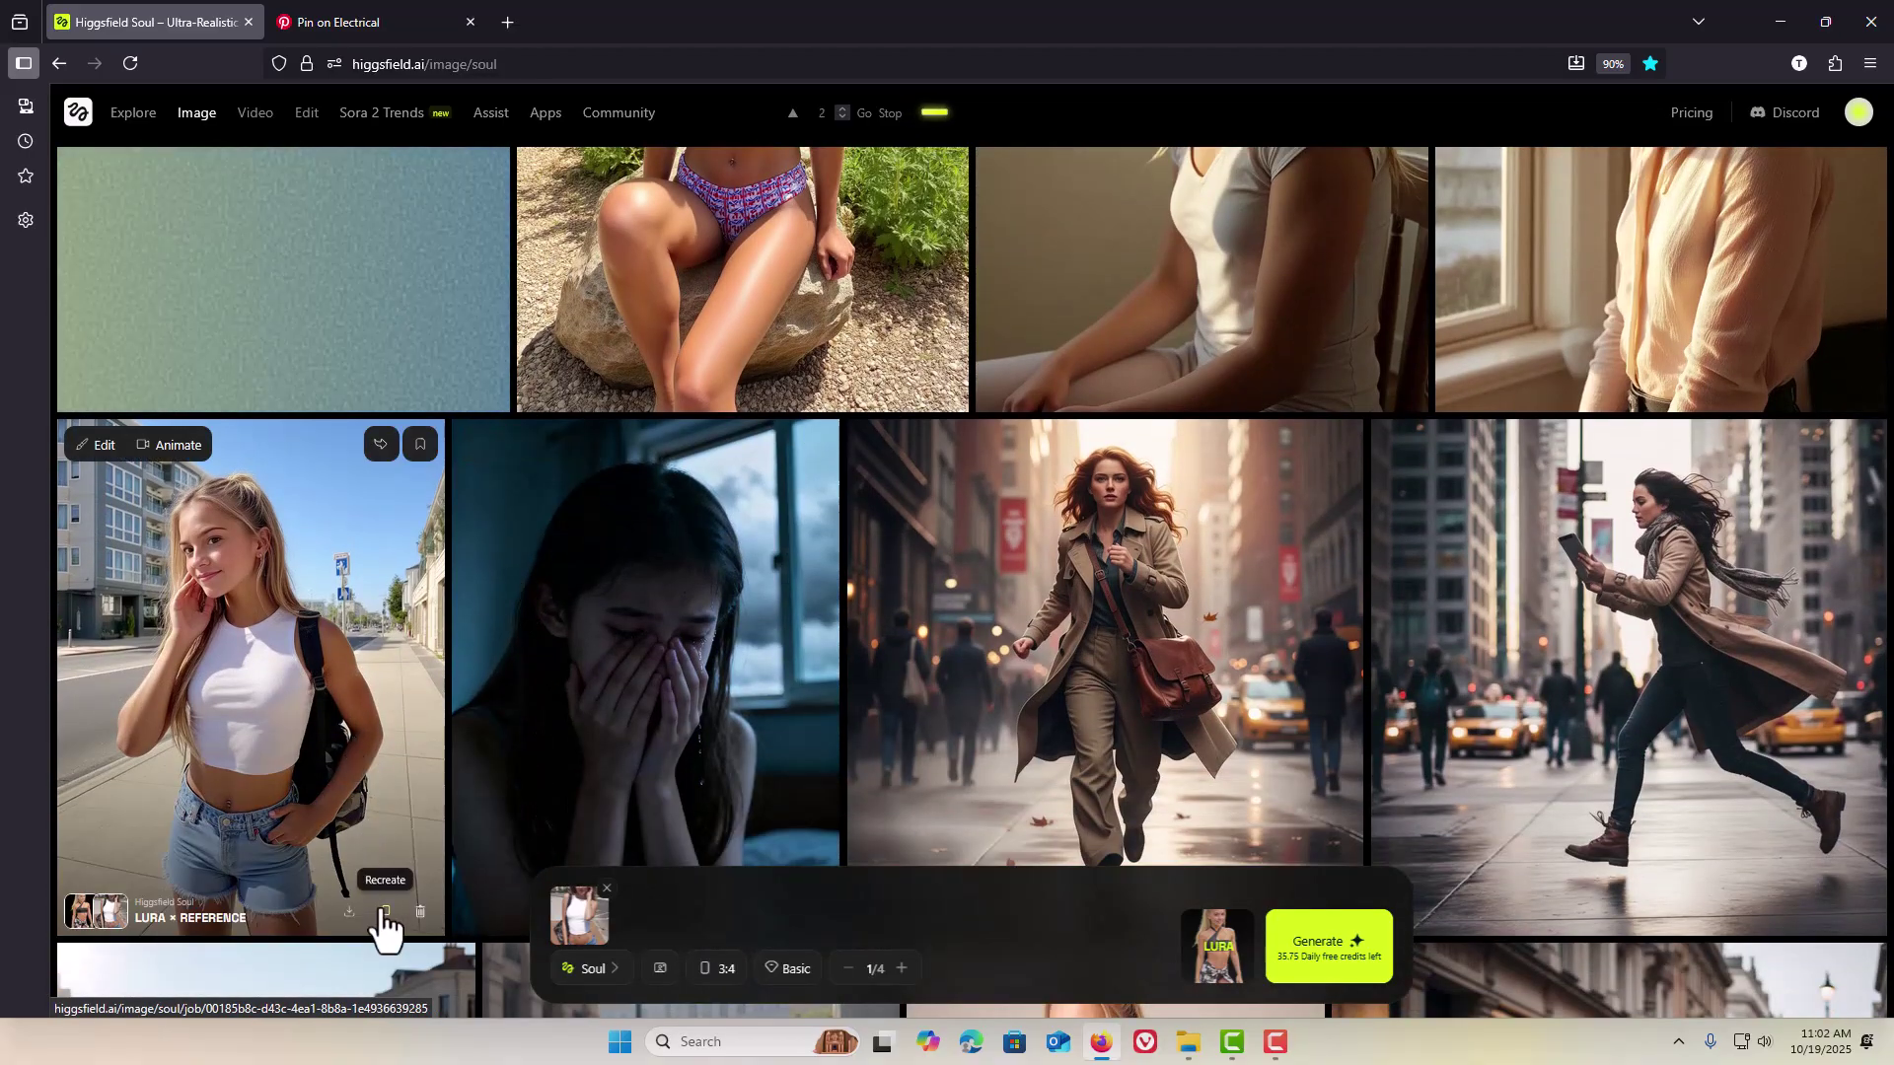
pyautogui.click(384, 912)
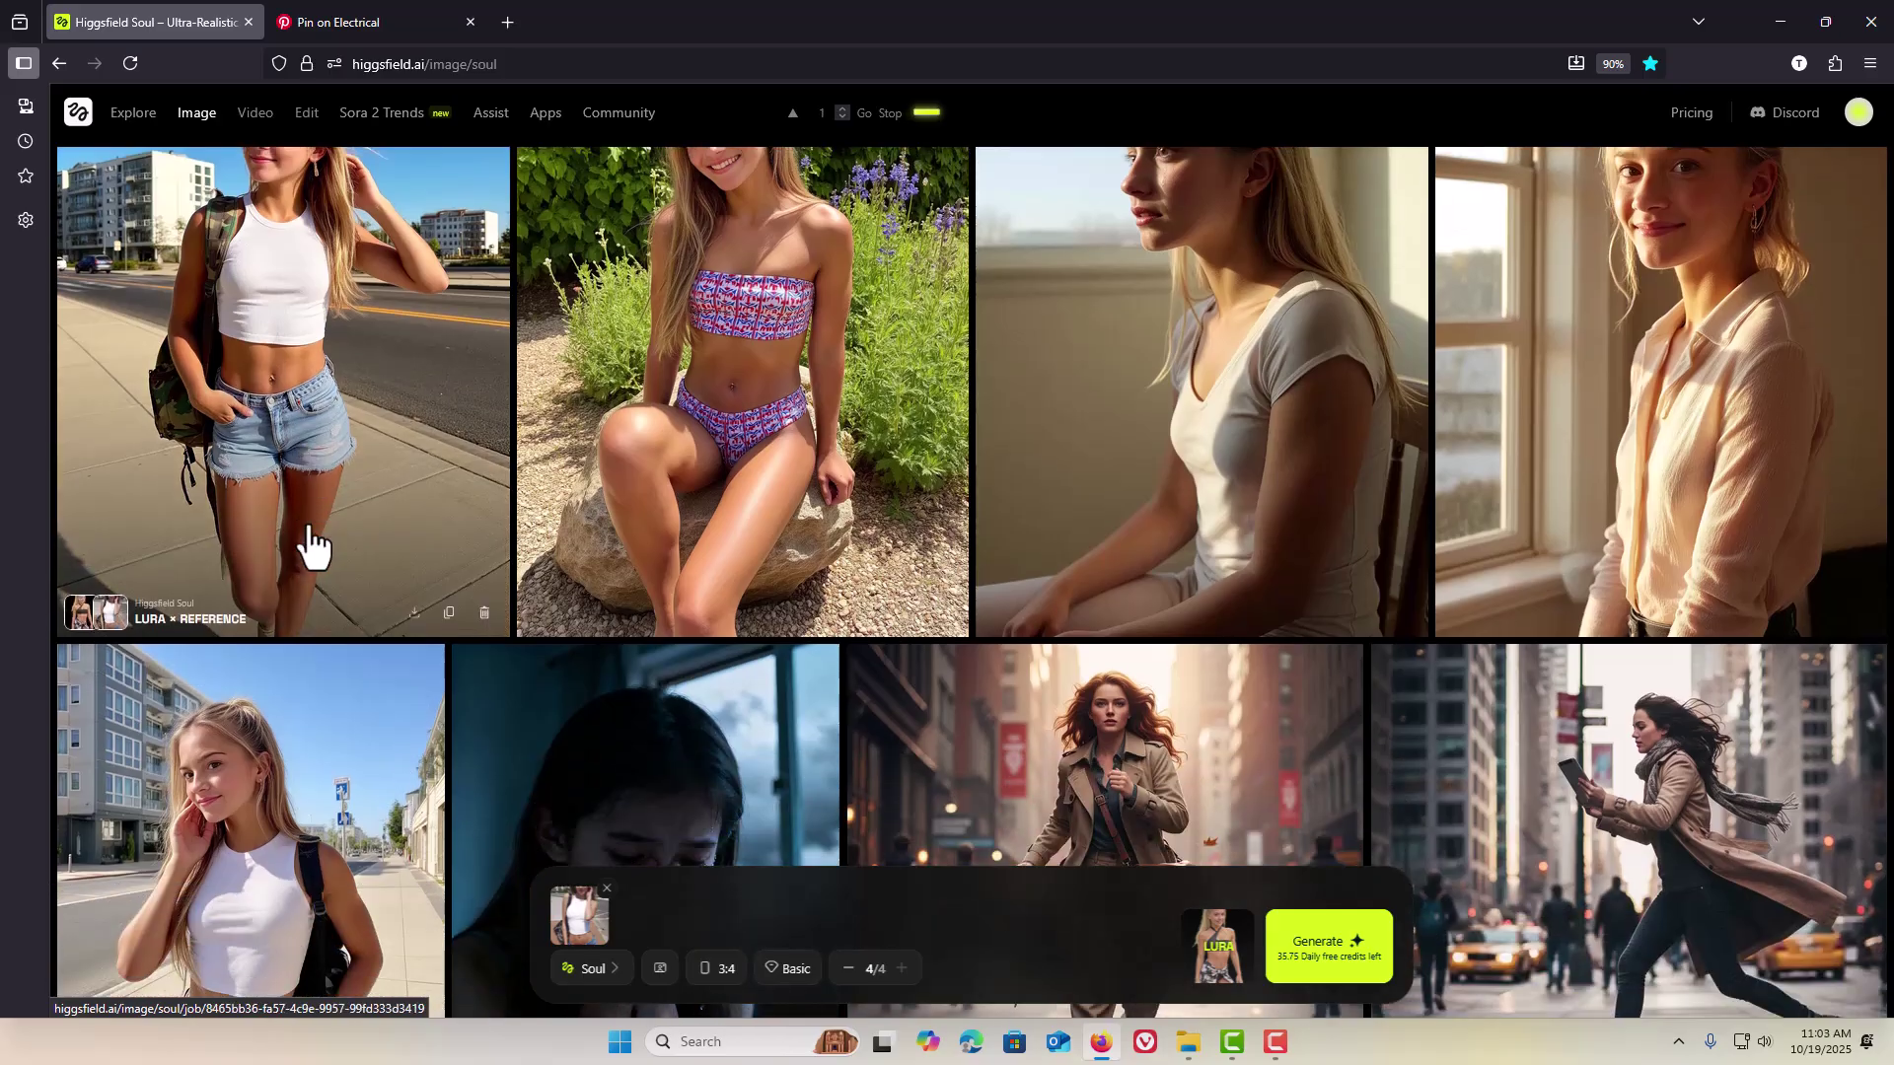
pyautogui.click(607, 890)
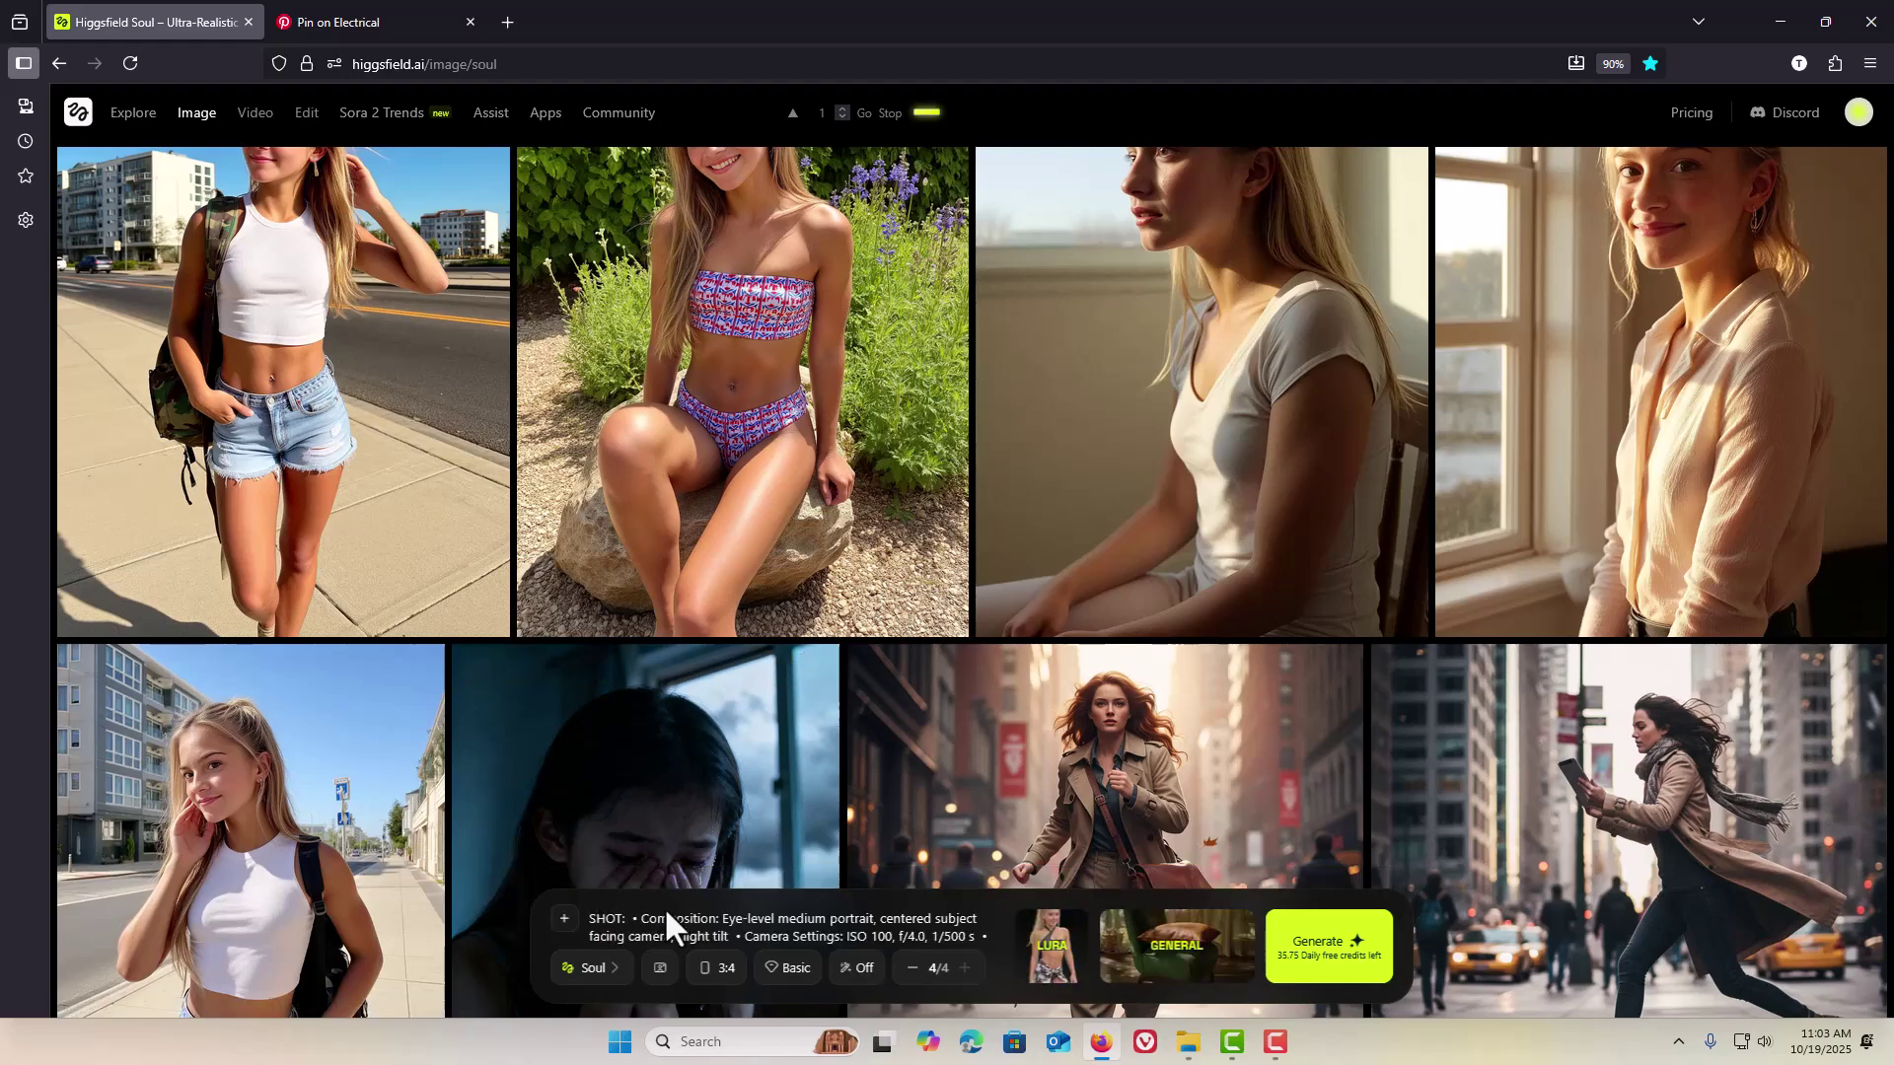
# Step: Open the recreated prompt in the Prompt Editor, change the wardrobe top from "White" to "black", generate a batch of four and close the editor
pyautogui.scroll(1, 688, 837)
pyautogui.scroll(-2, 690, 838)
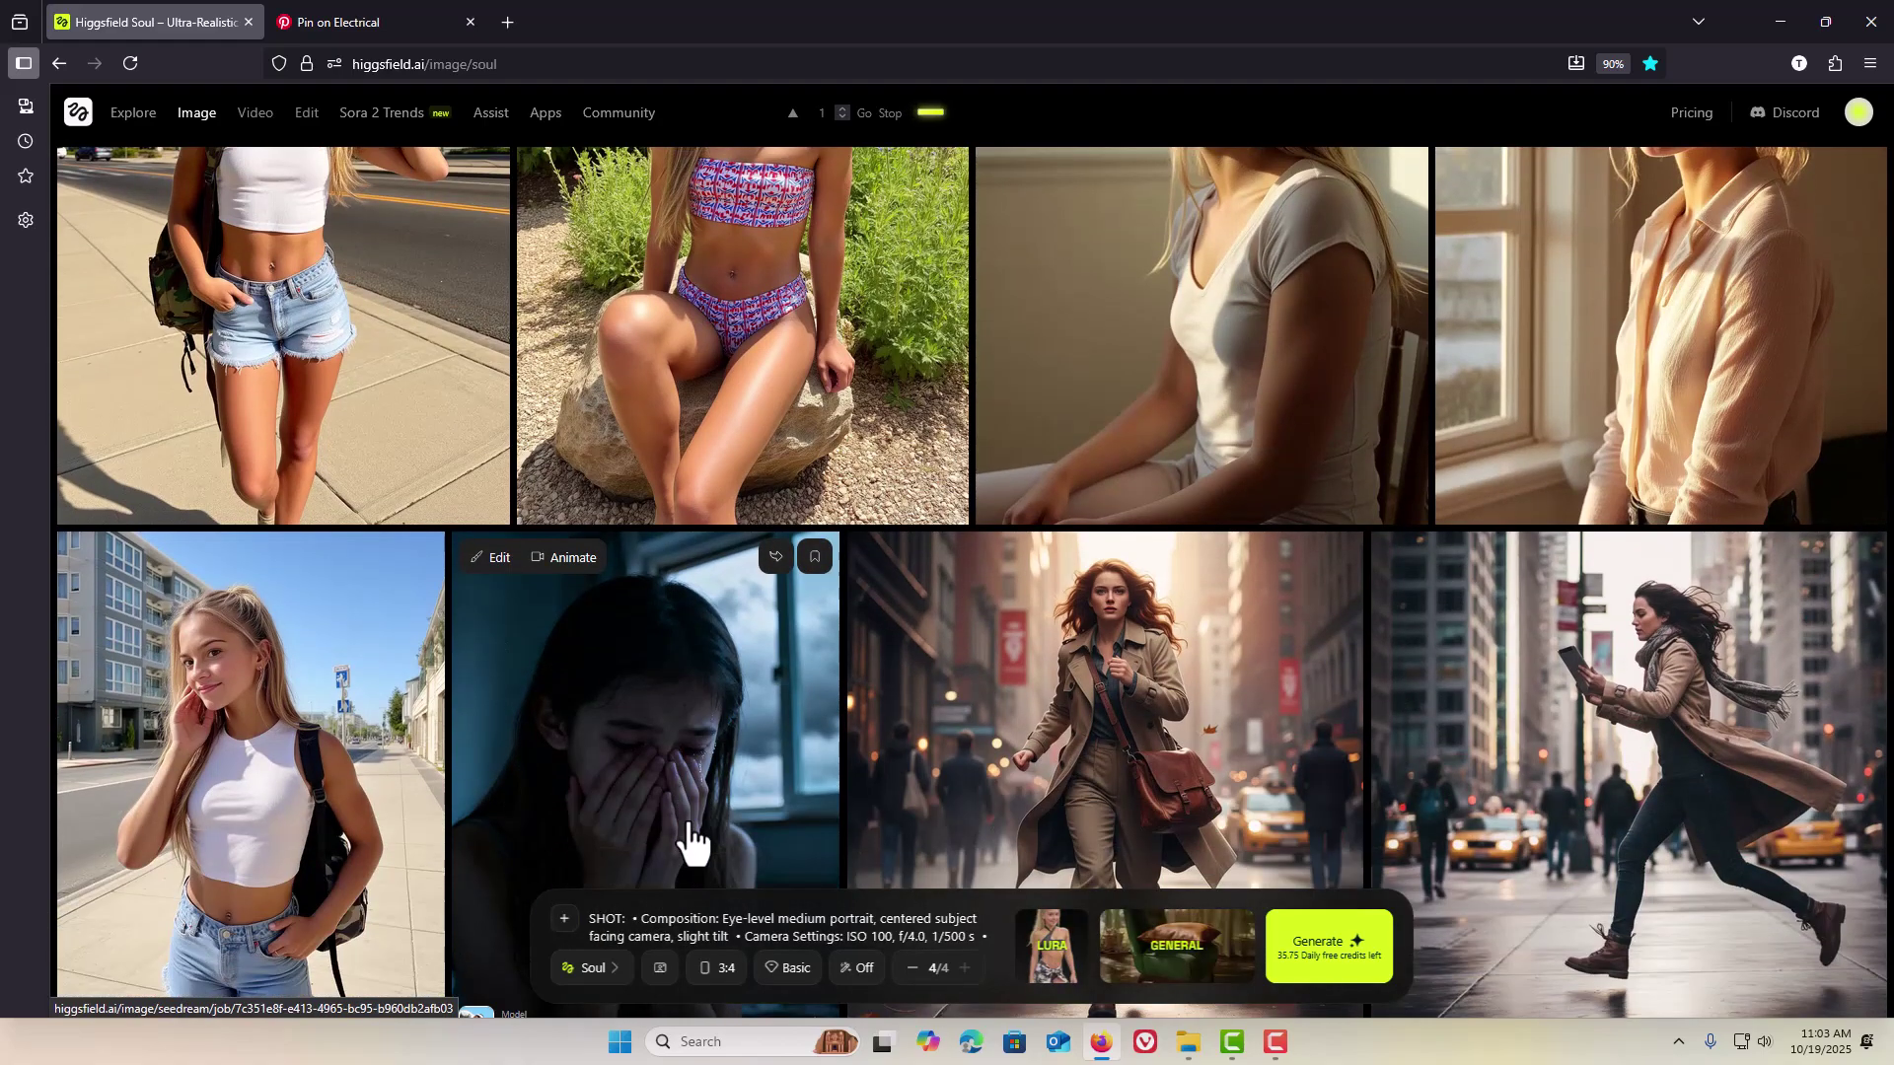
pyautogui.click(730, 919)
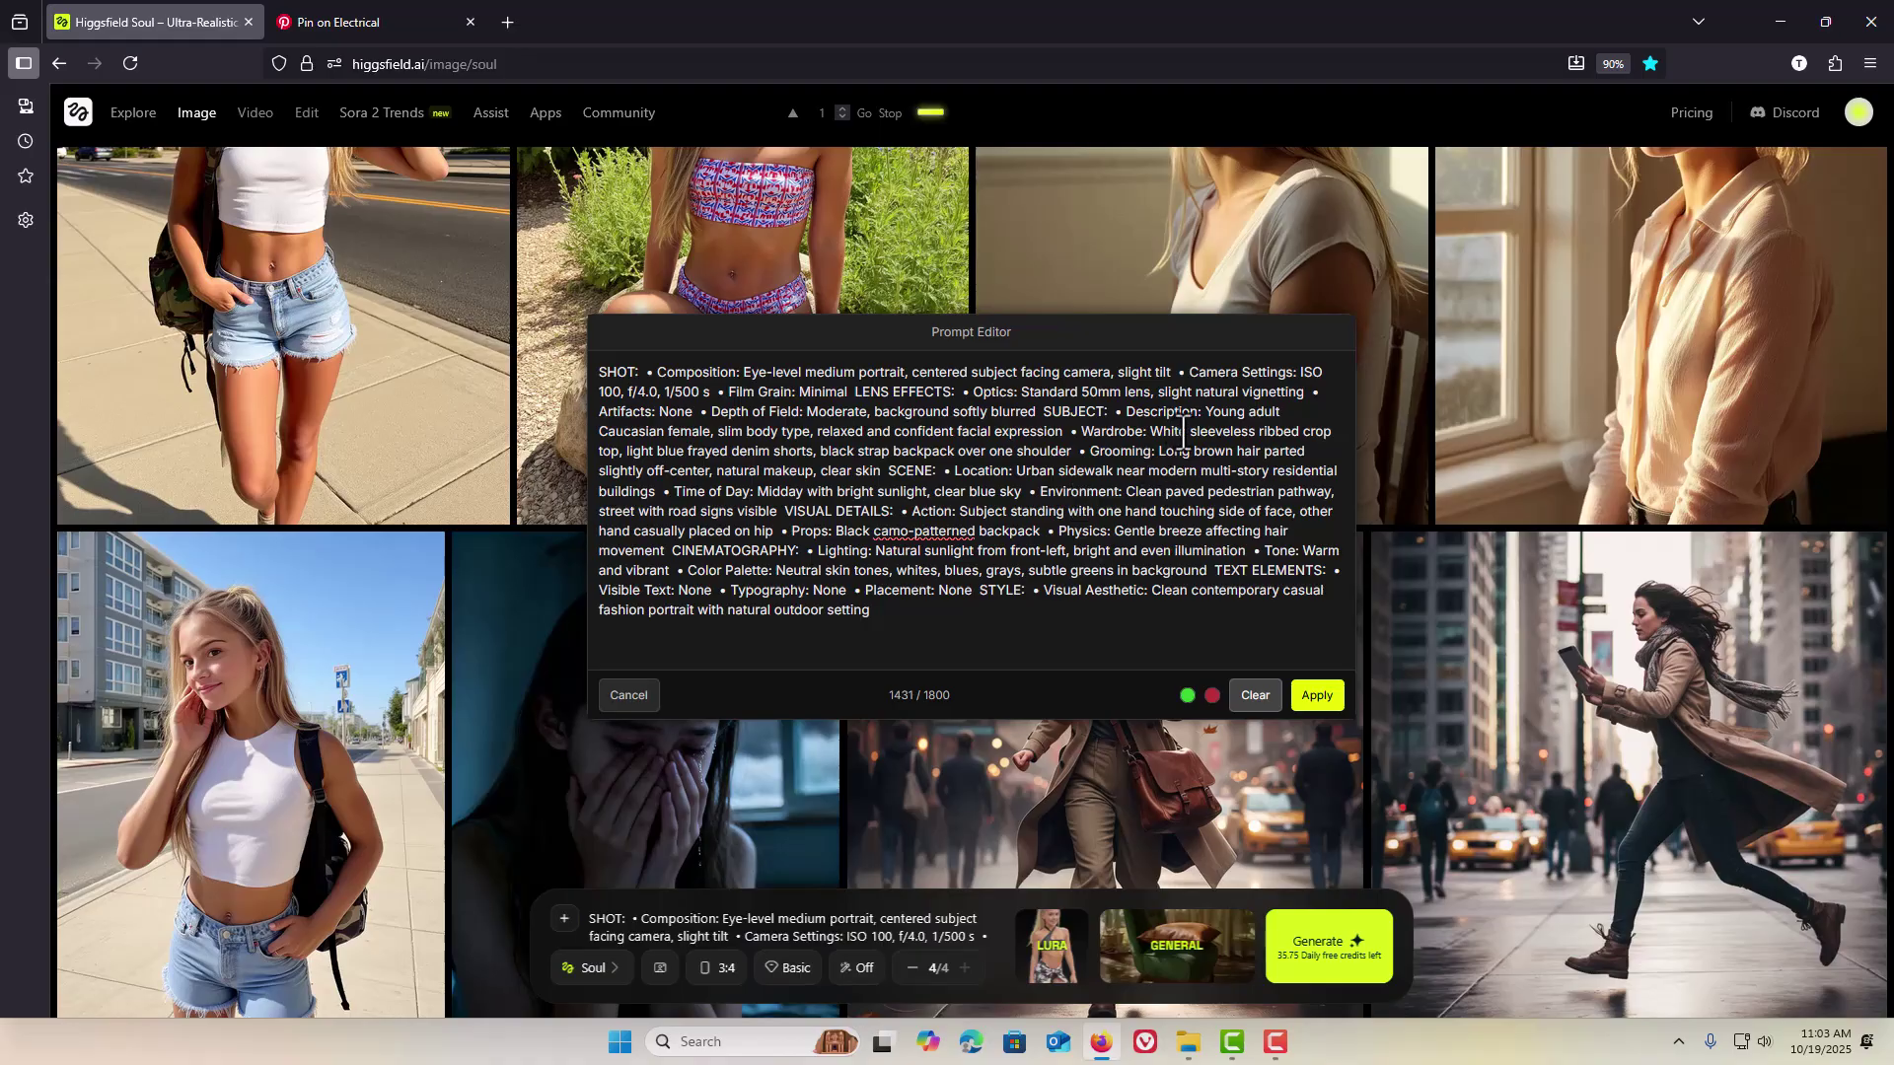
pyautogui.moveTo(1185, 431); pyautogui.dragTo(1153, 439)
pyautogui.write('Black')
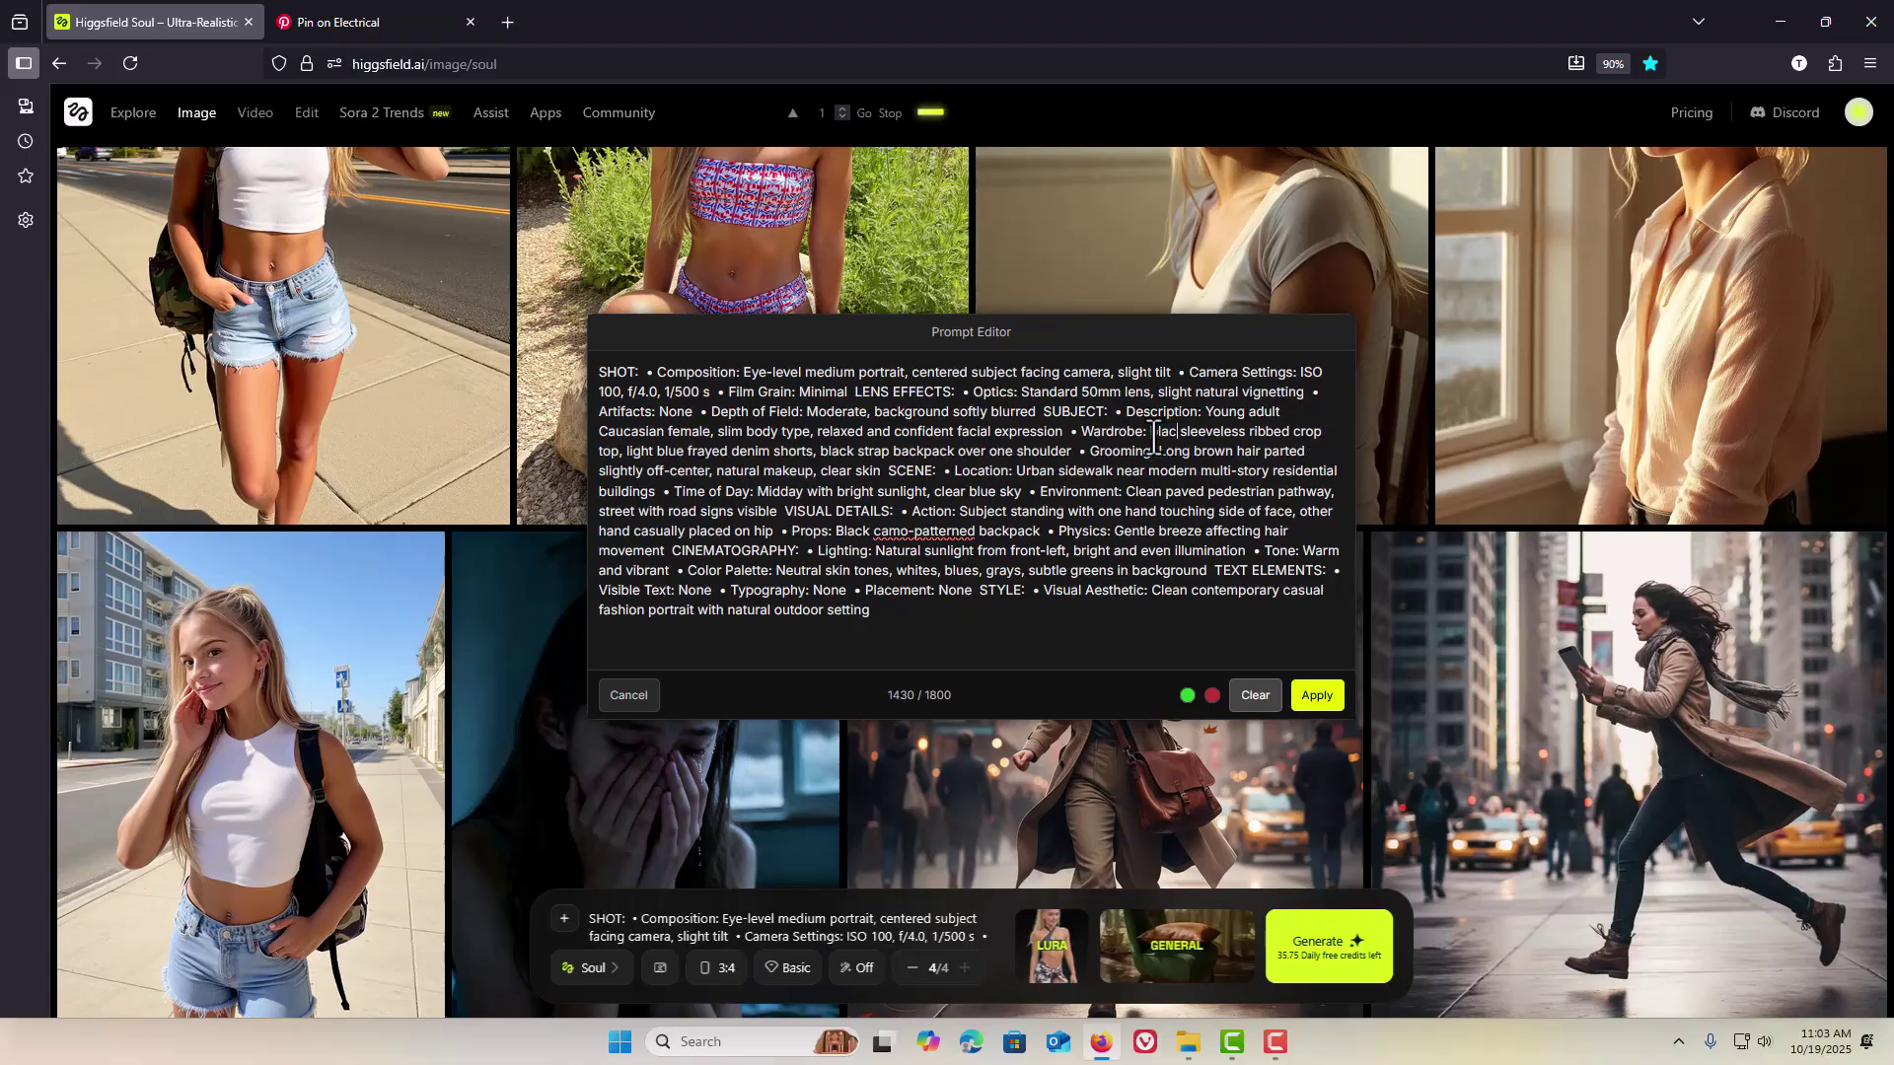
pyautogui.doubleClick(1188, 474)
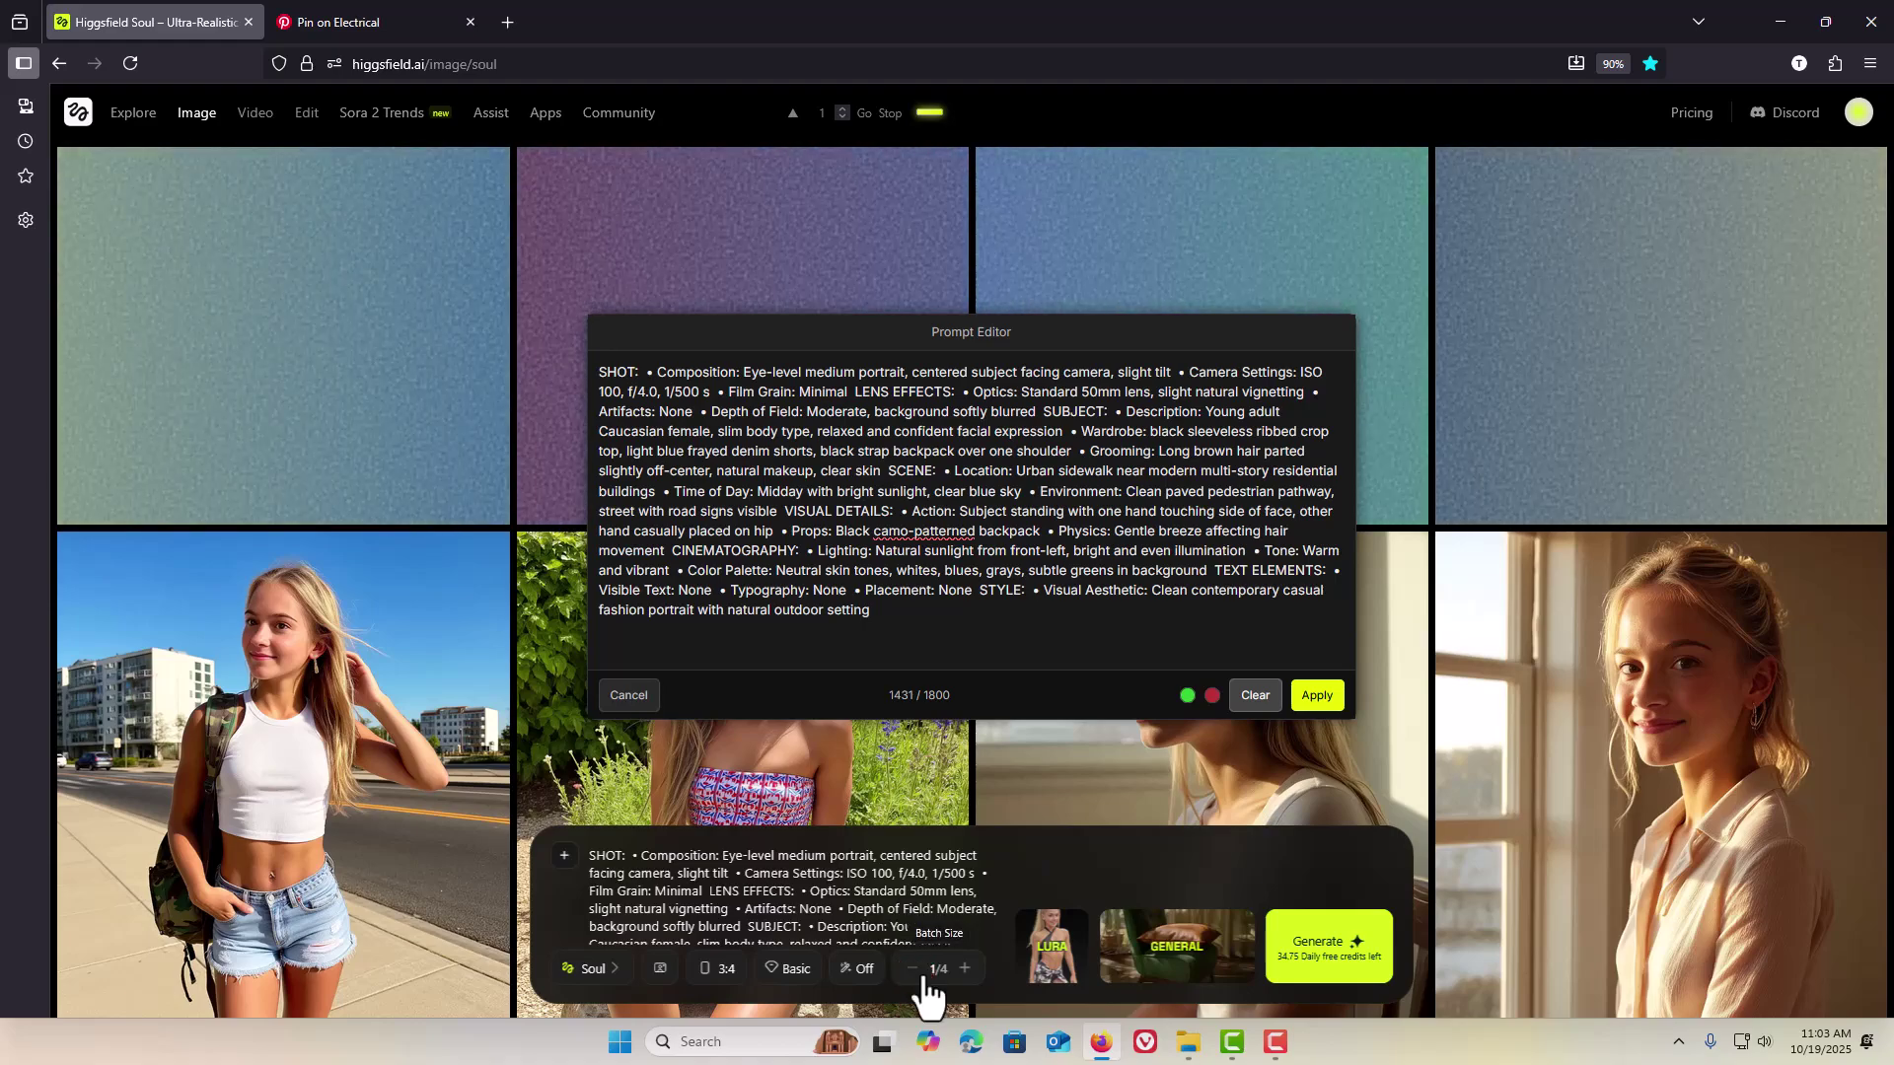
pyautogui.click(642, 695)
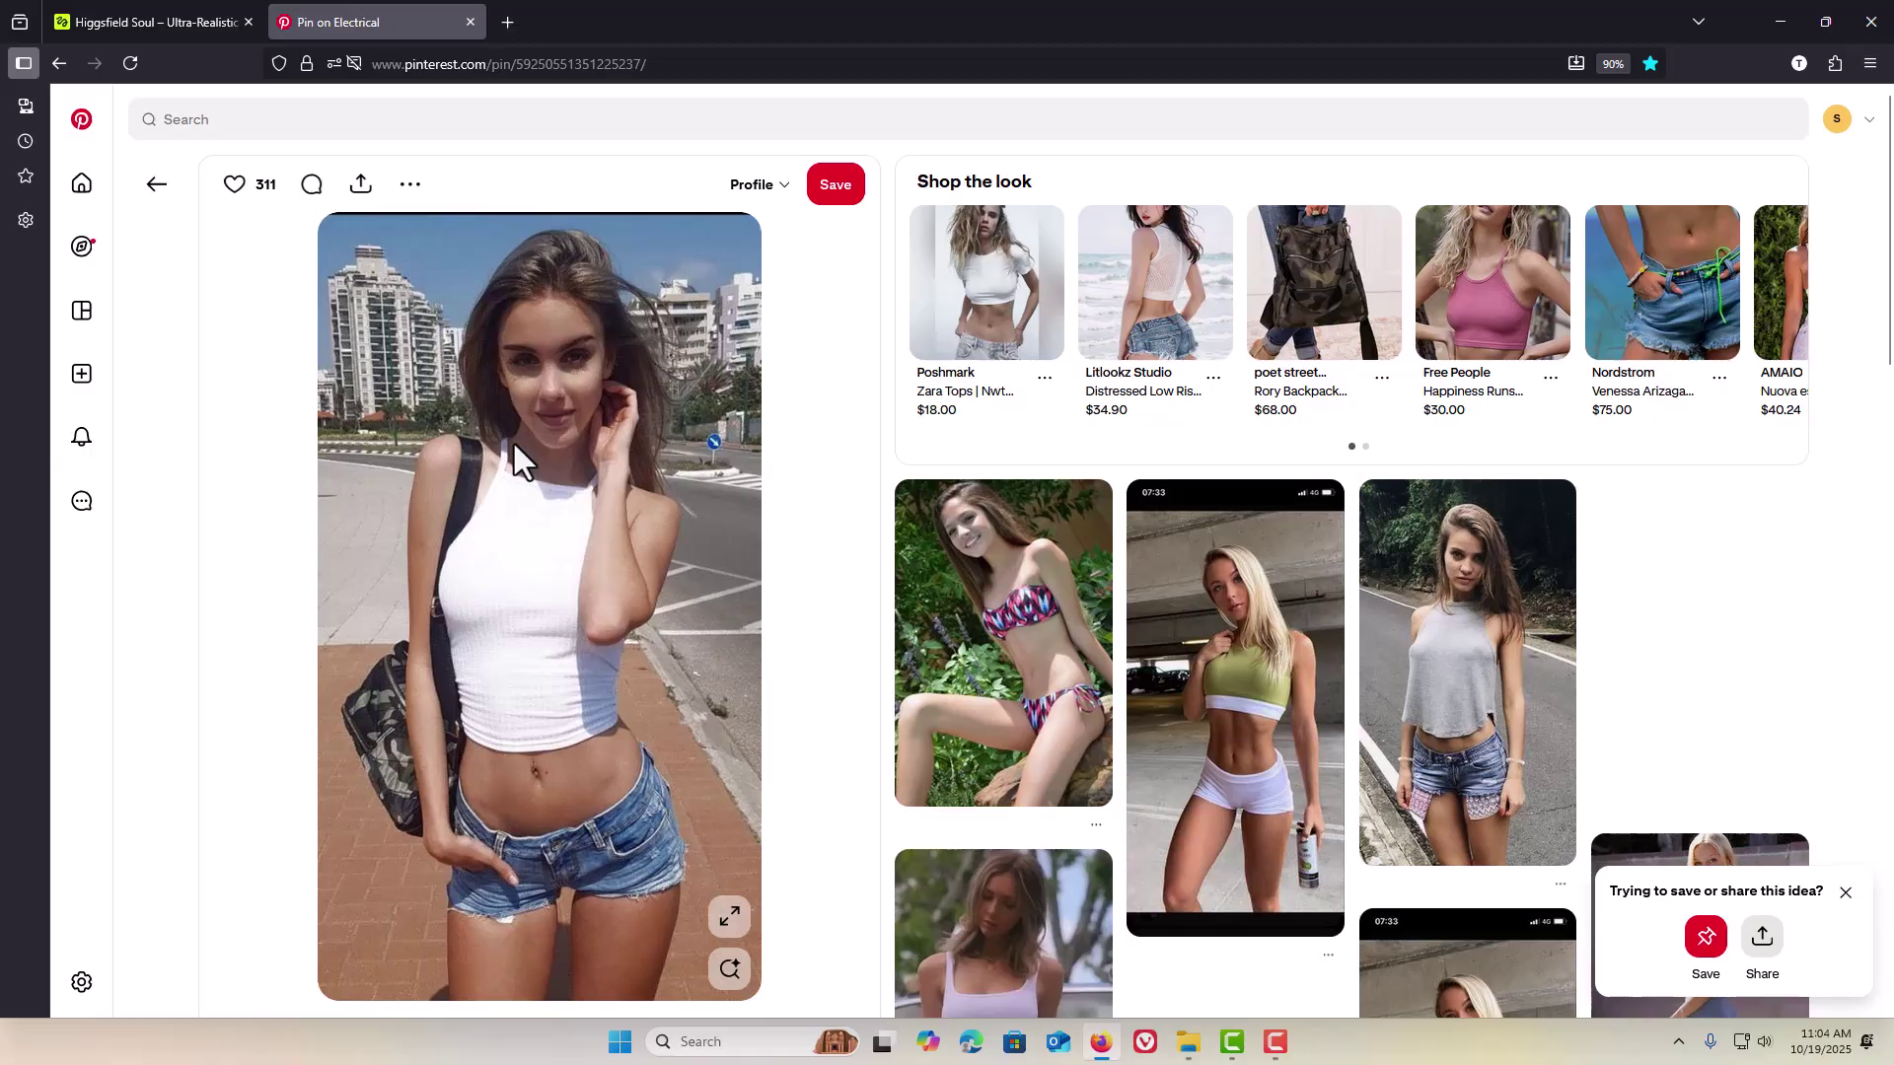
# Step: Switch to Pinterest, start a visual search on the white-top pin, and search by the woman's face with the crop enlarged around her head
pyautogui.scroll(-2, 523, 453)
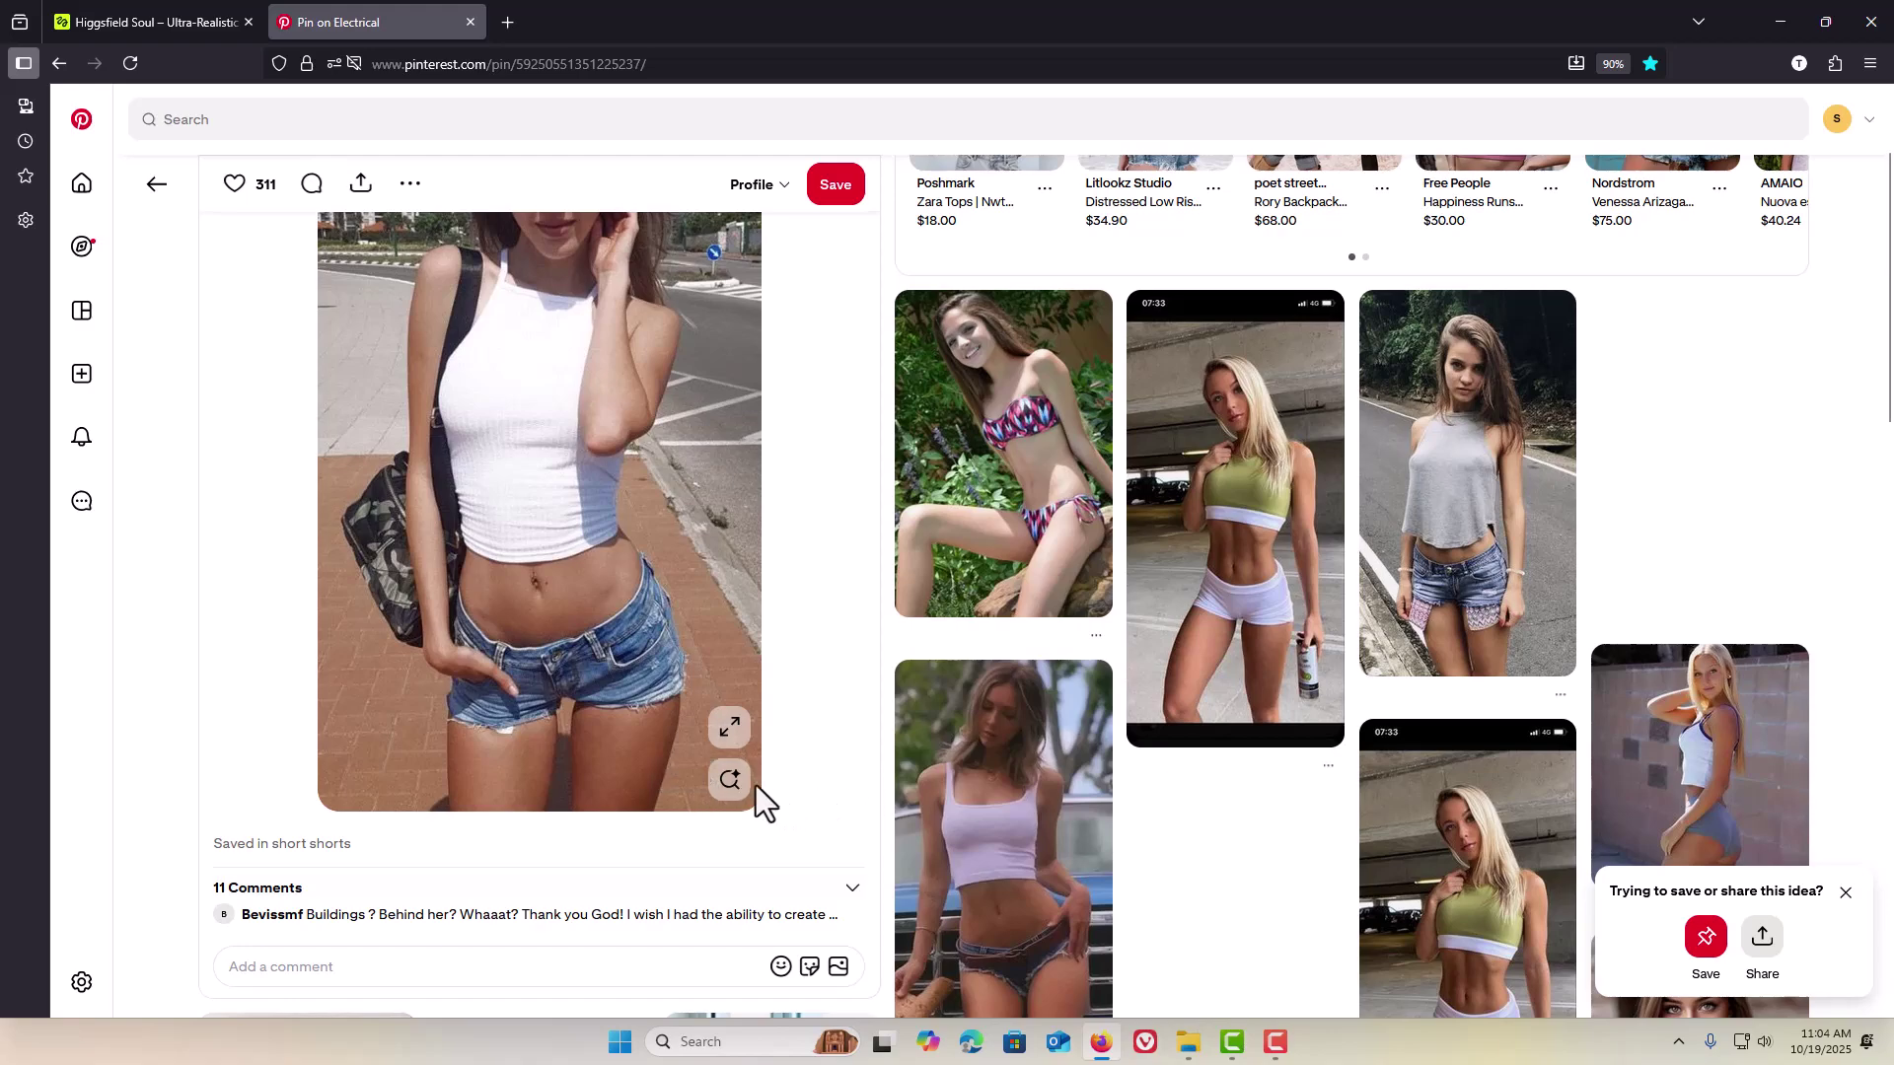
pyautogui.click(731, 781)
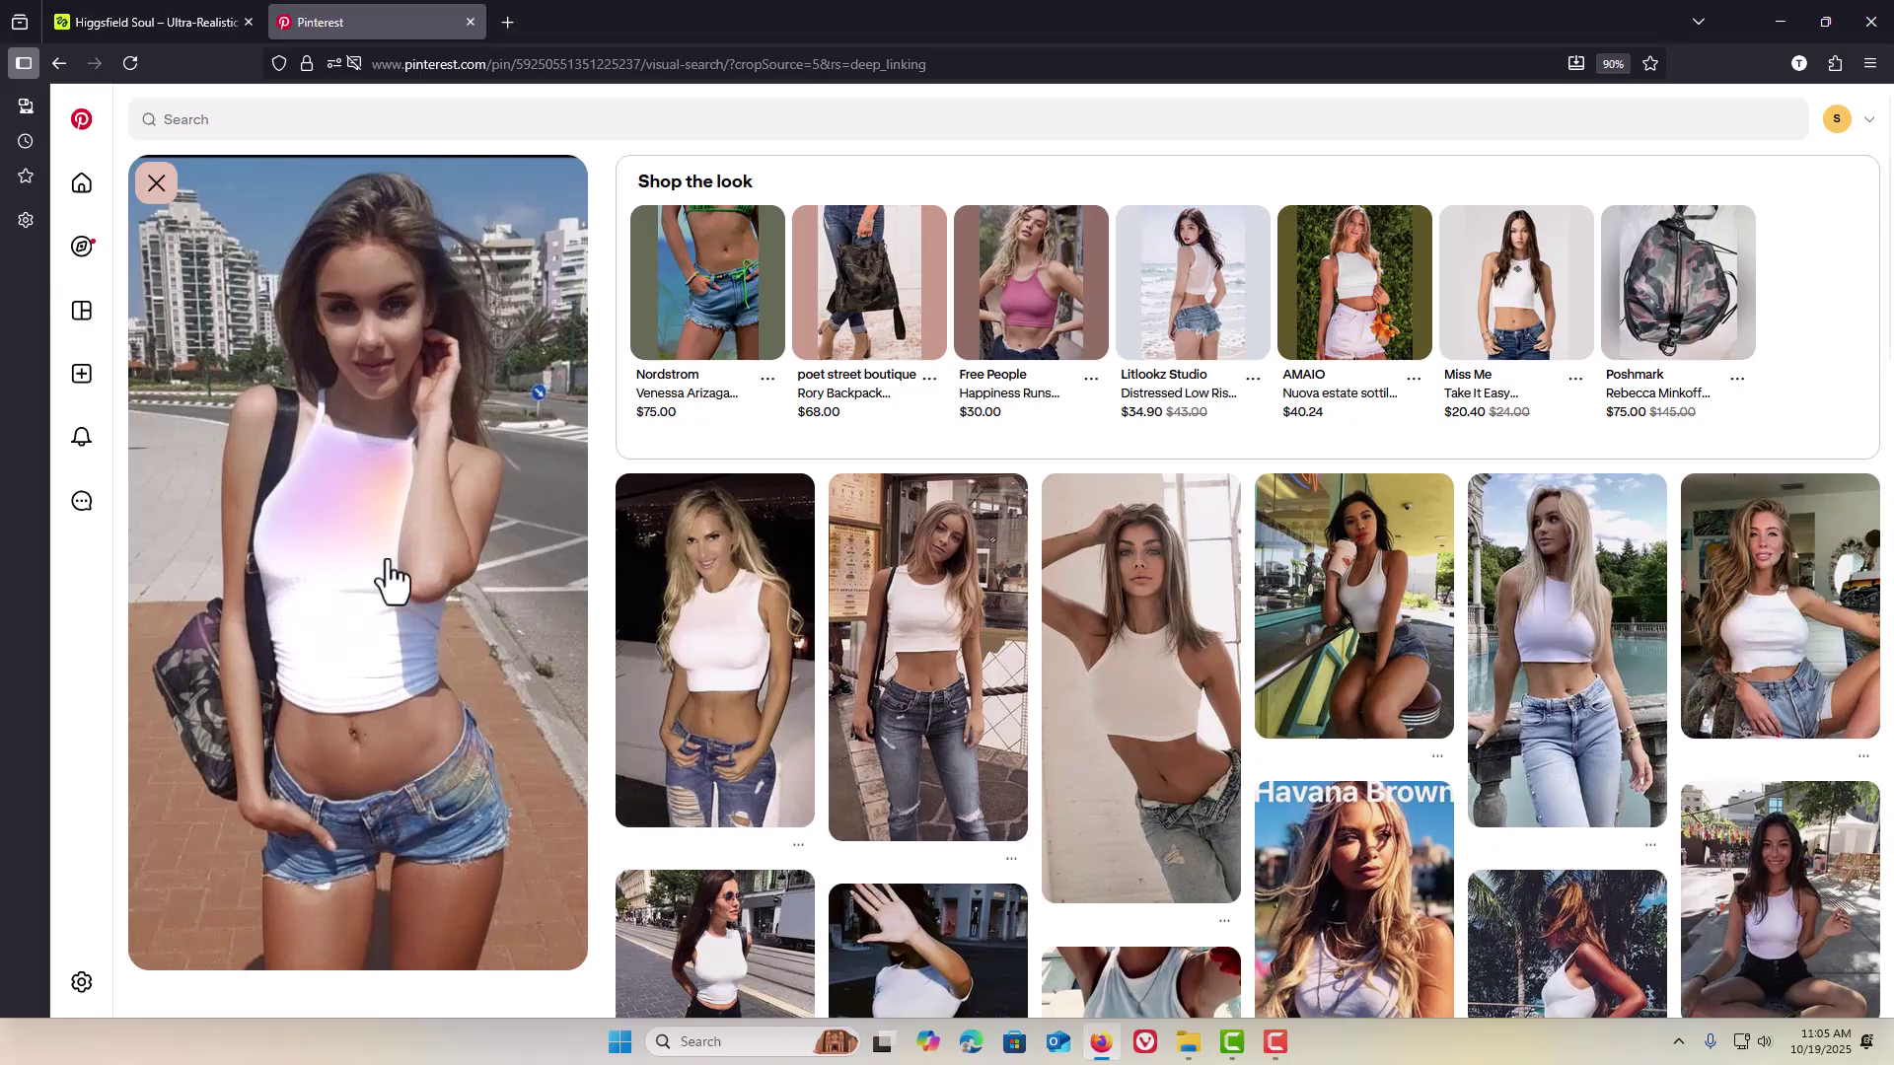
pyautogui.click(365, 327)
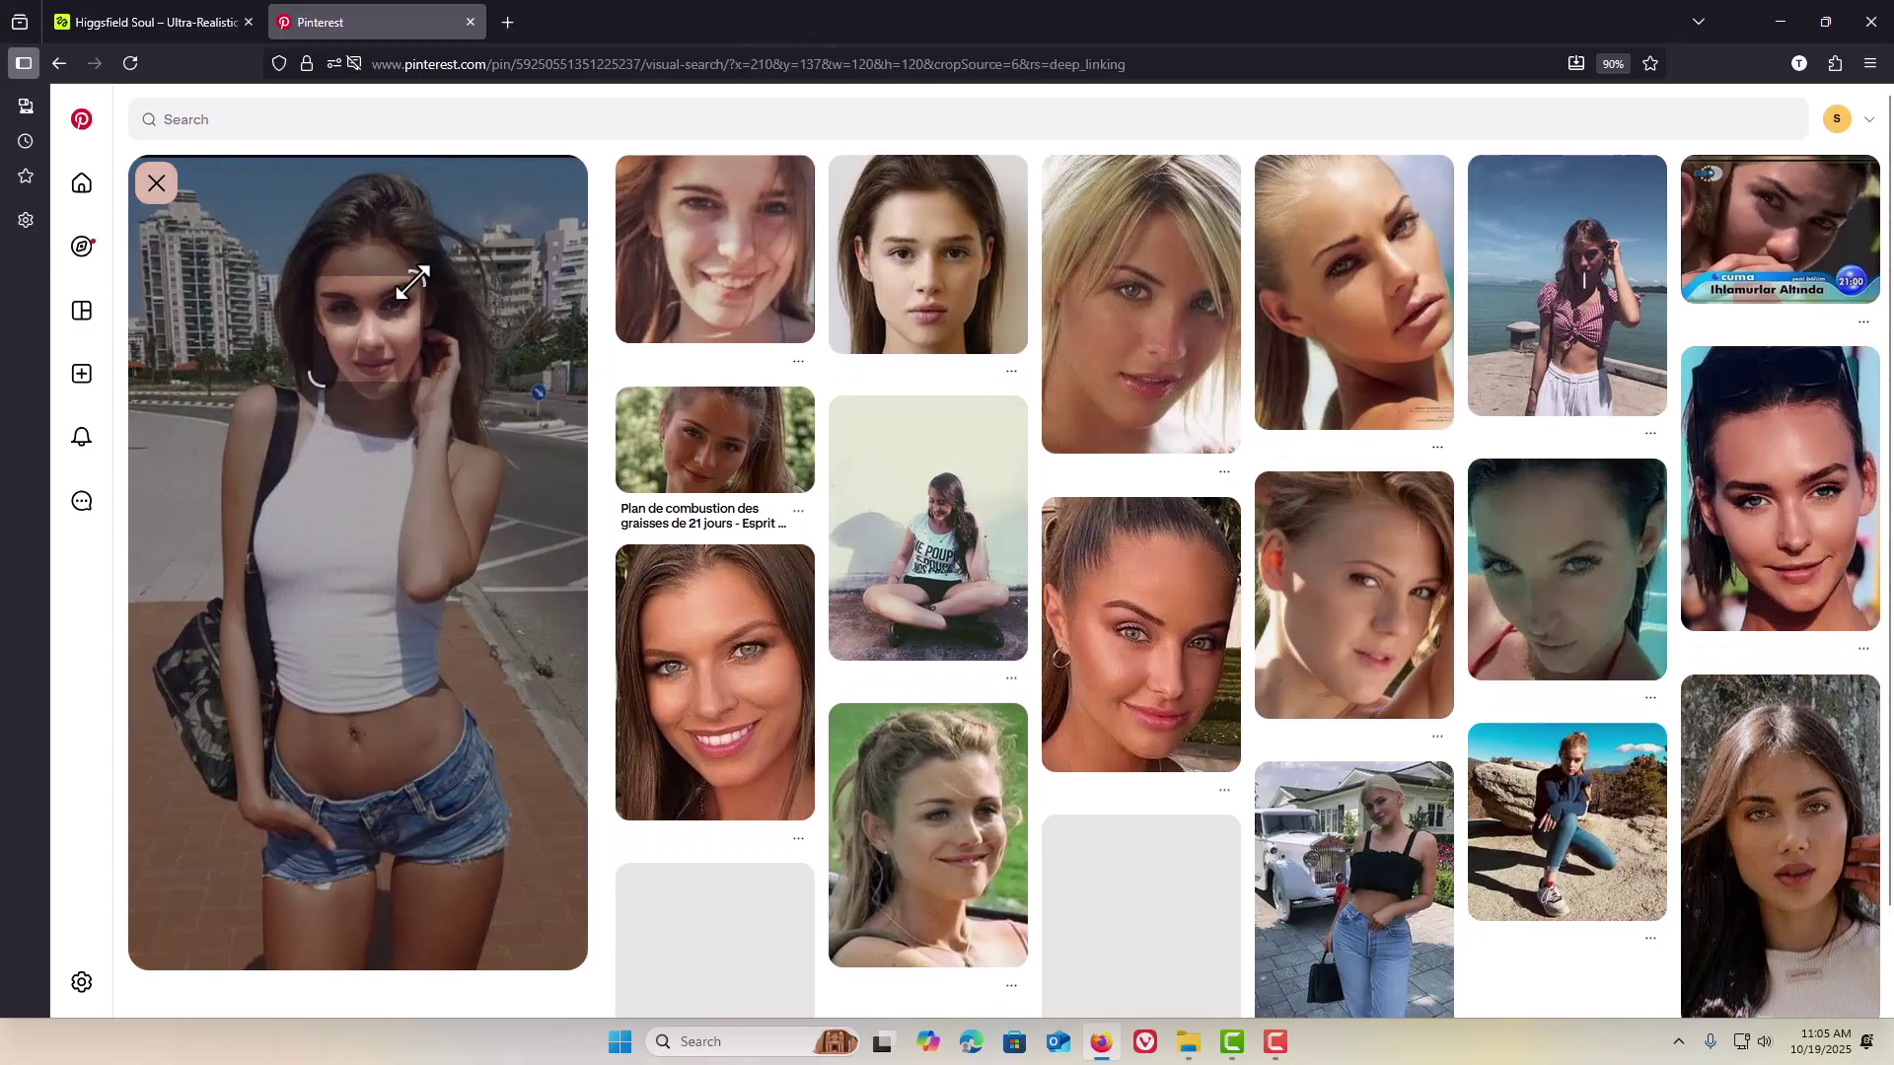
pyautogui.moveTo(414, 271); pyautogui.dragTo(457, 189)
pyautogui.moveTo(314, 379); pyautogui.dragTo(277, 424)
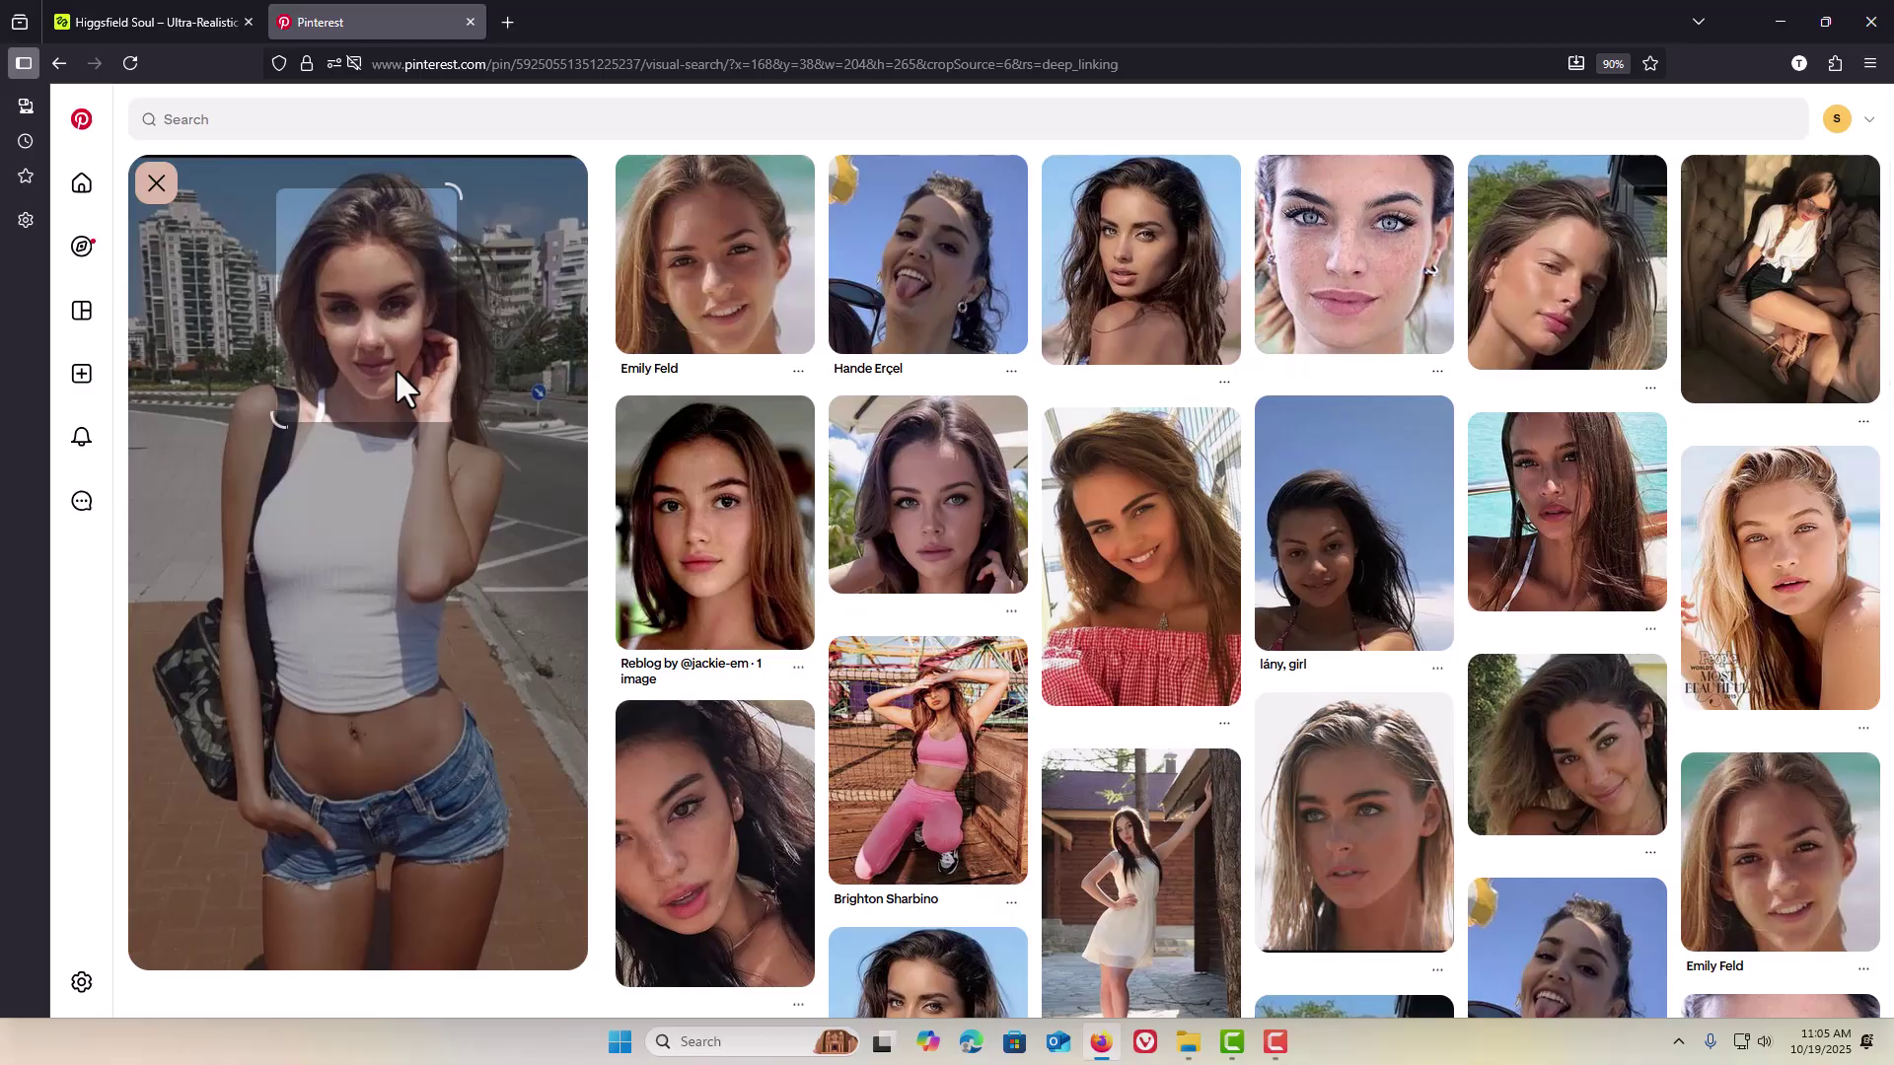
# Step: Search visually for the denim shorts and open the result showing a woman in a bikini top and denim shorts by a stone wall
pyautogui.click(369, 843)
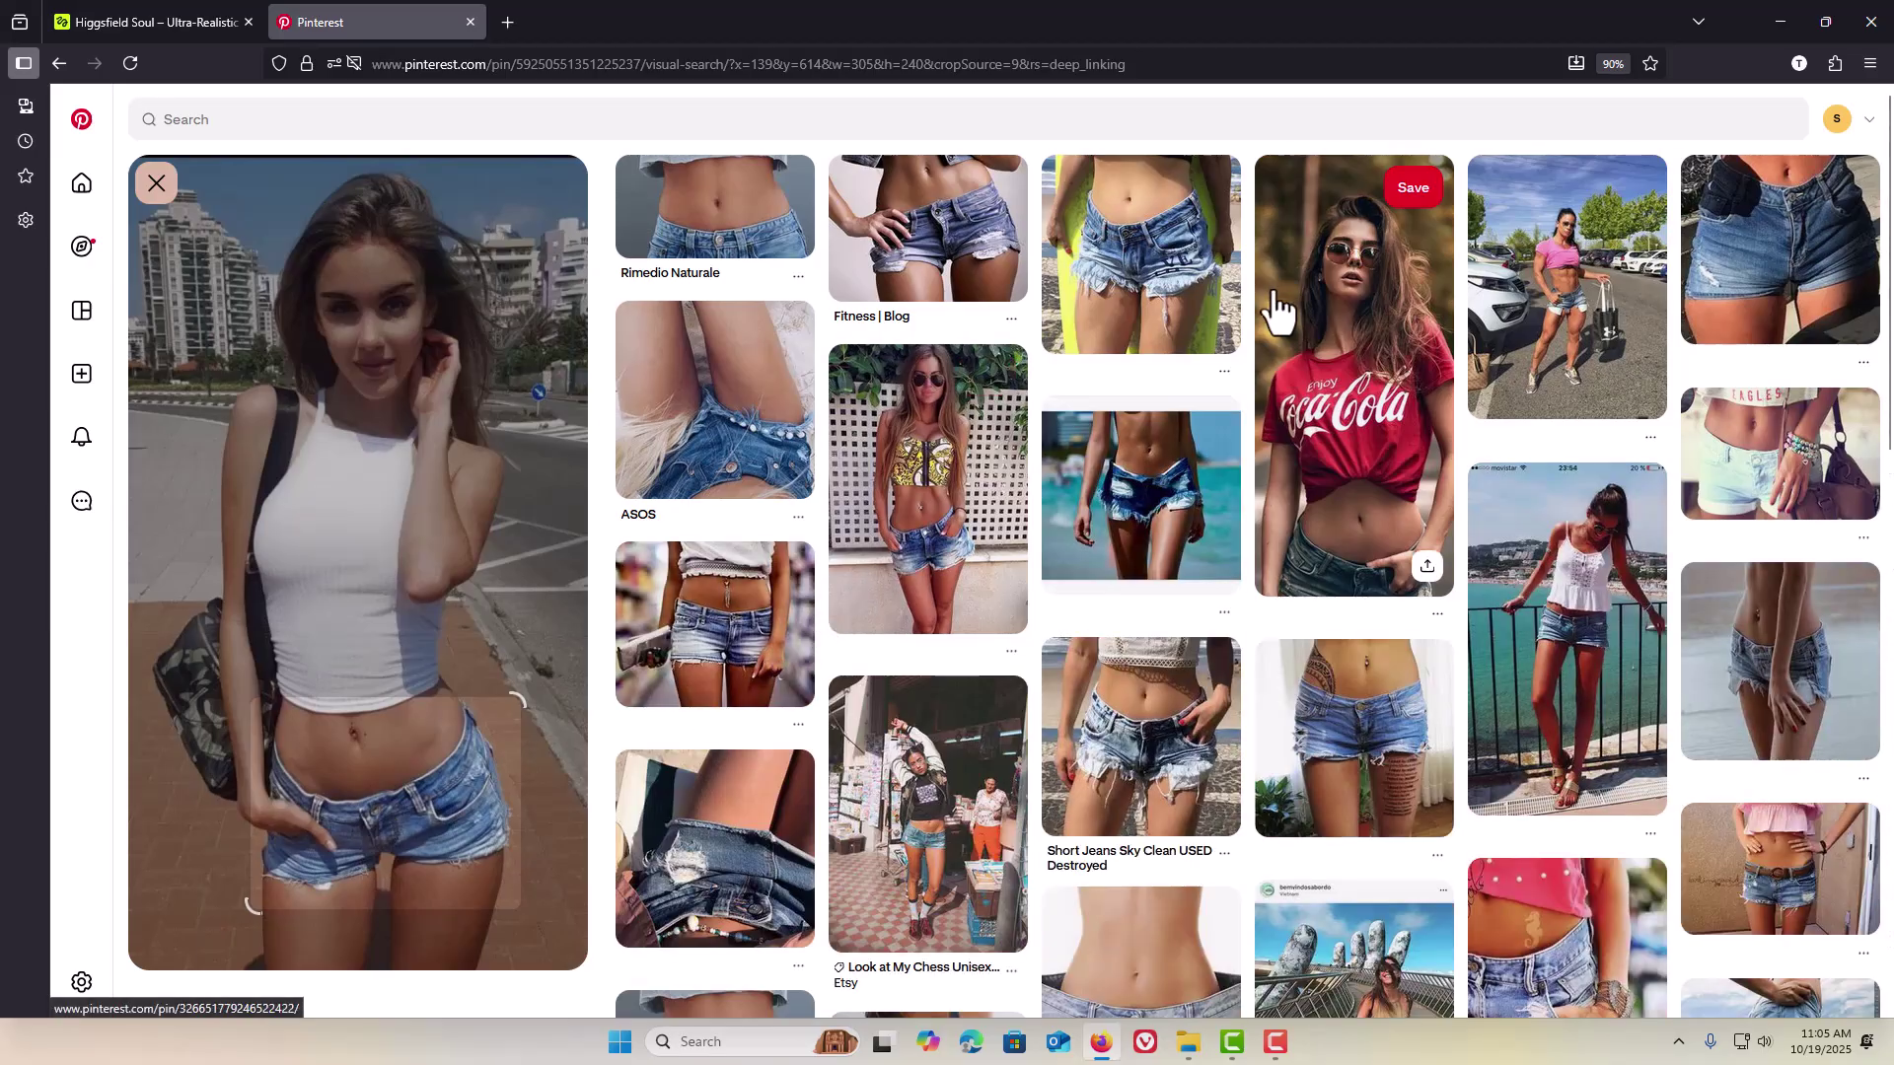
pyautogui.scroll(-7, 1420, 390)
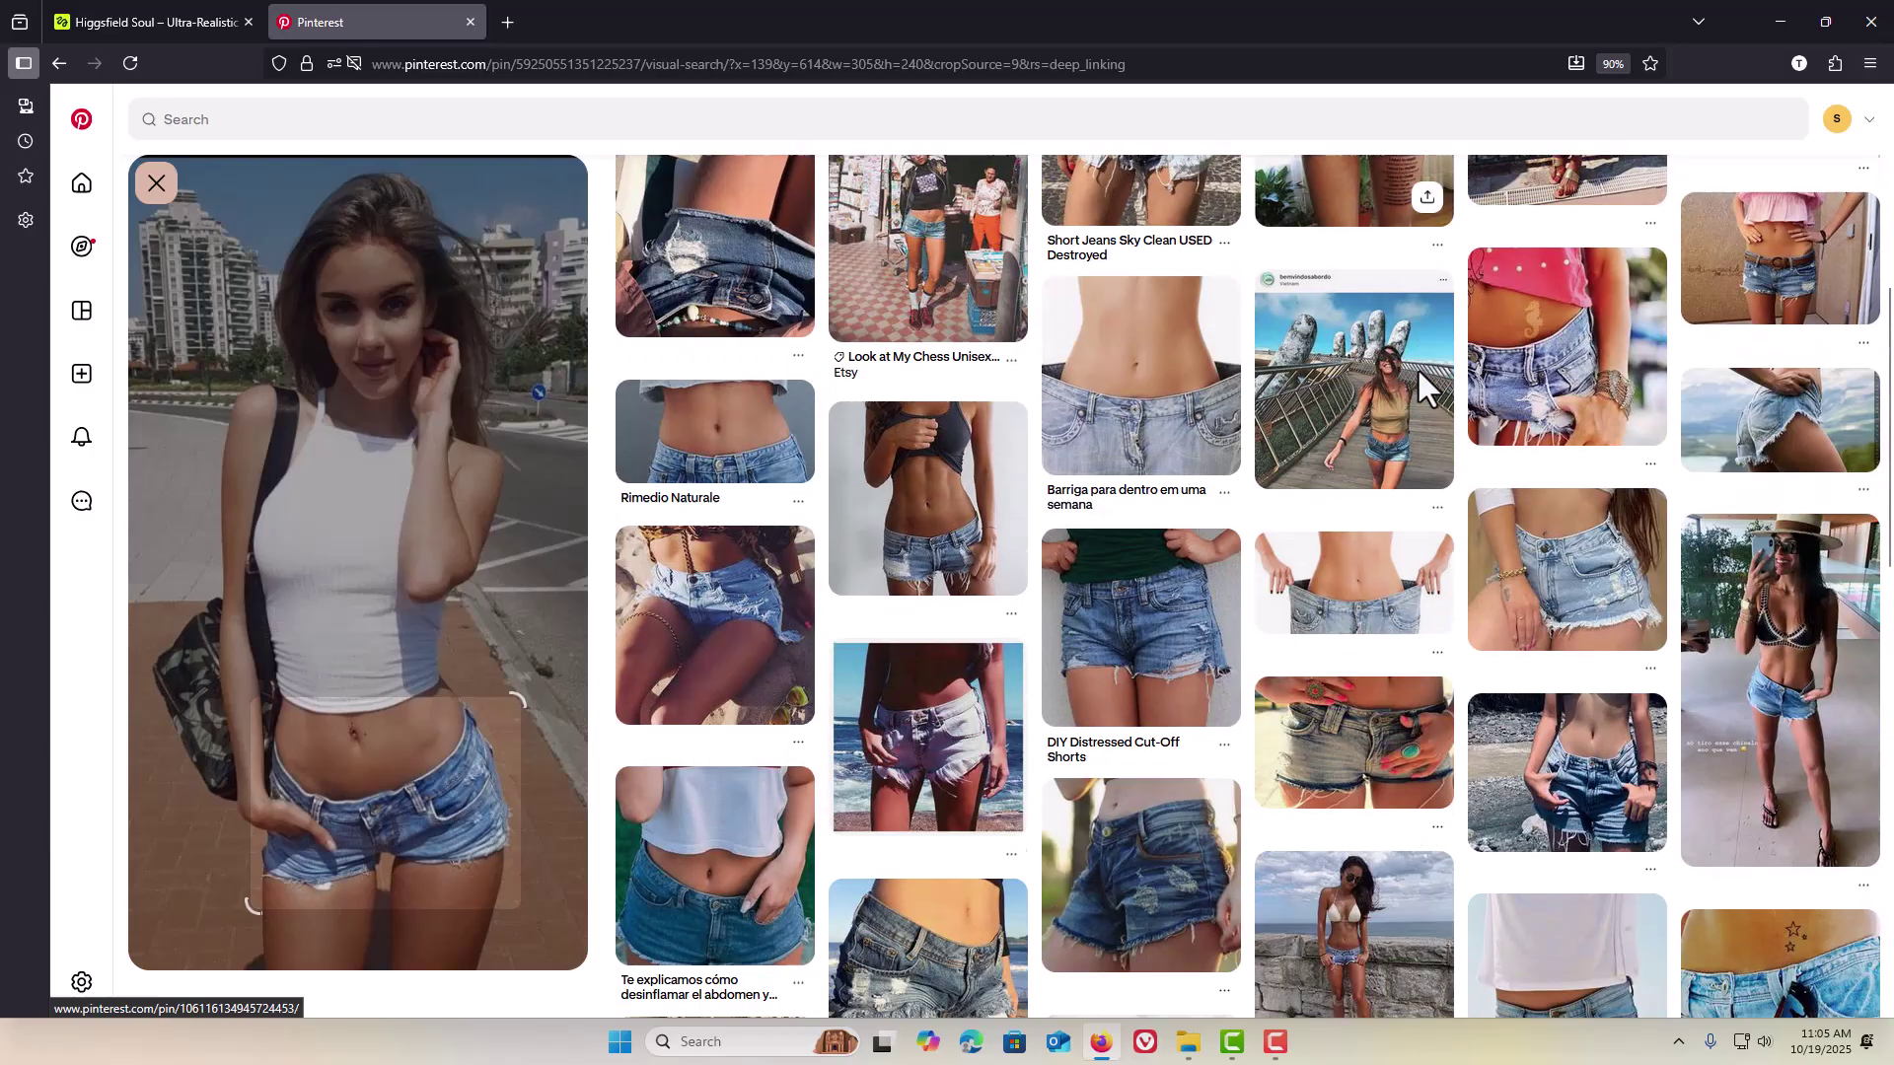
pyautogui.scroll(-3, 1421, 375)
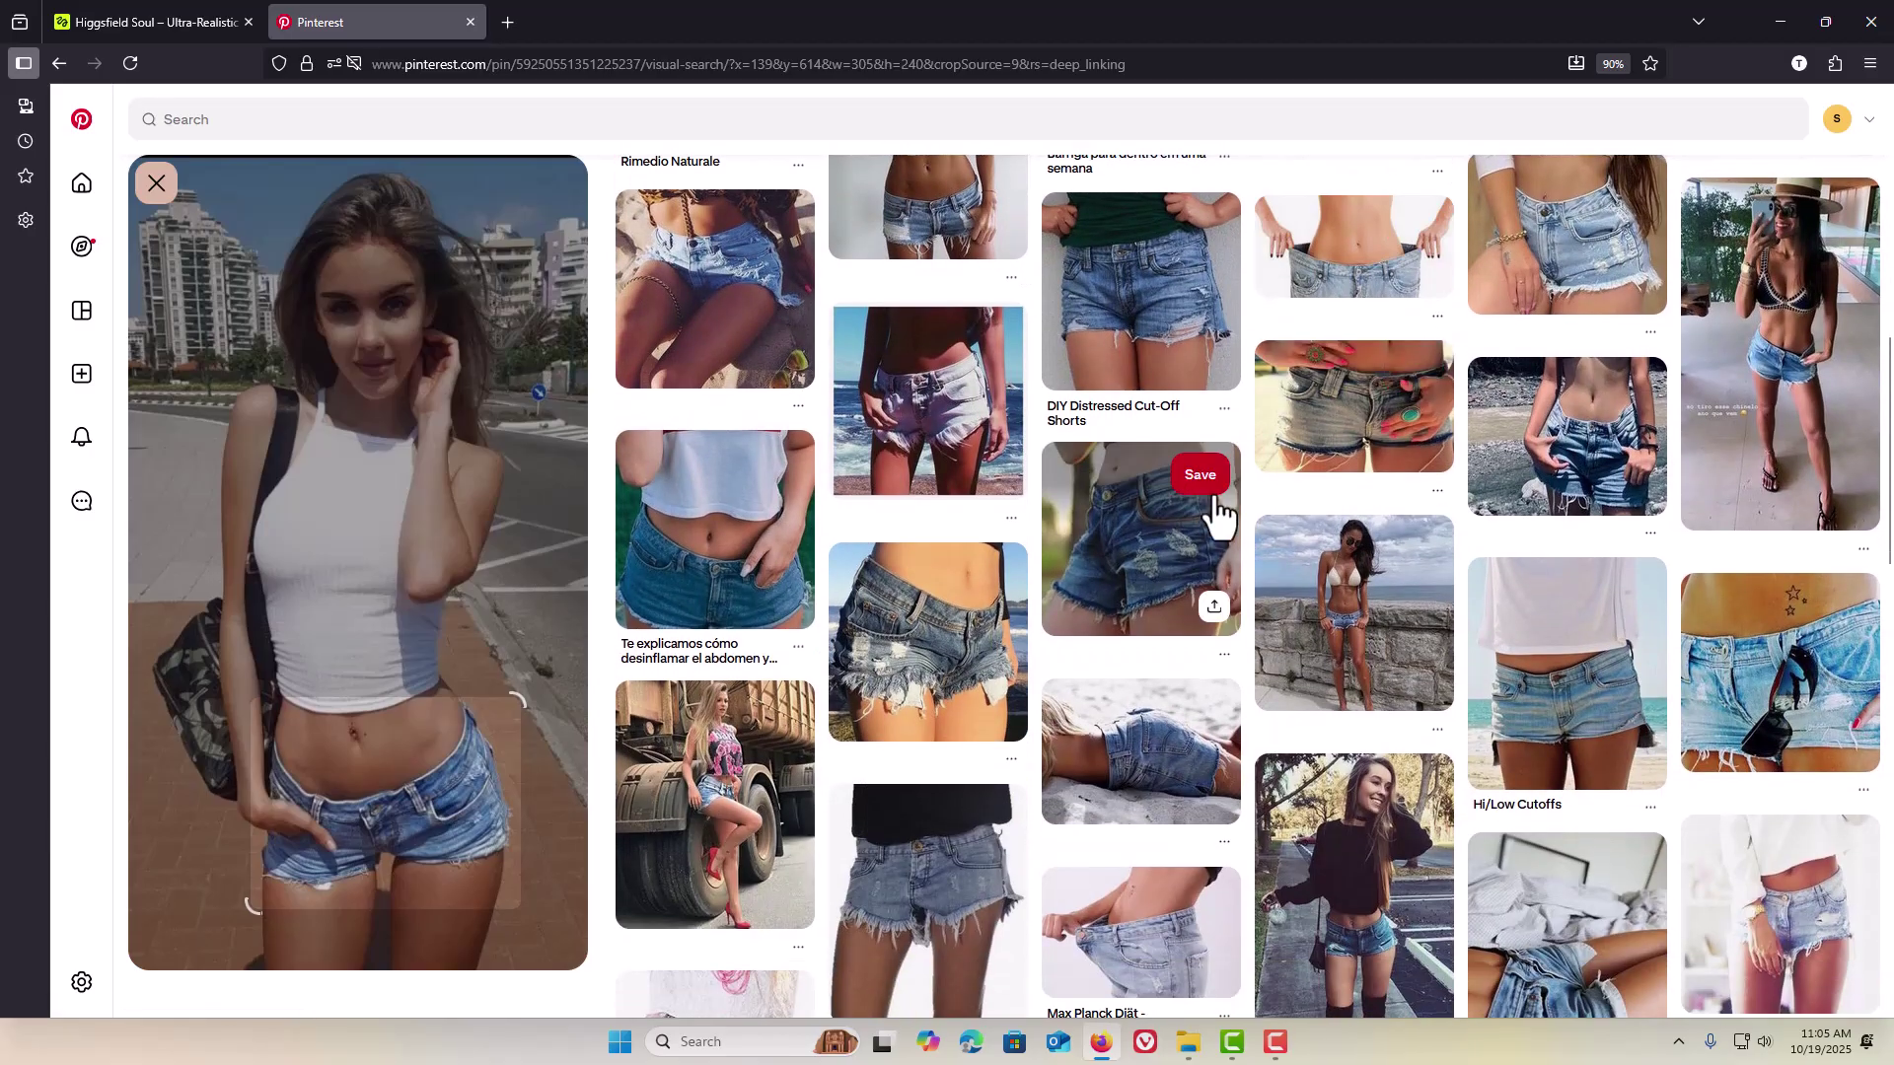
pyautogui.click(1337, 631)
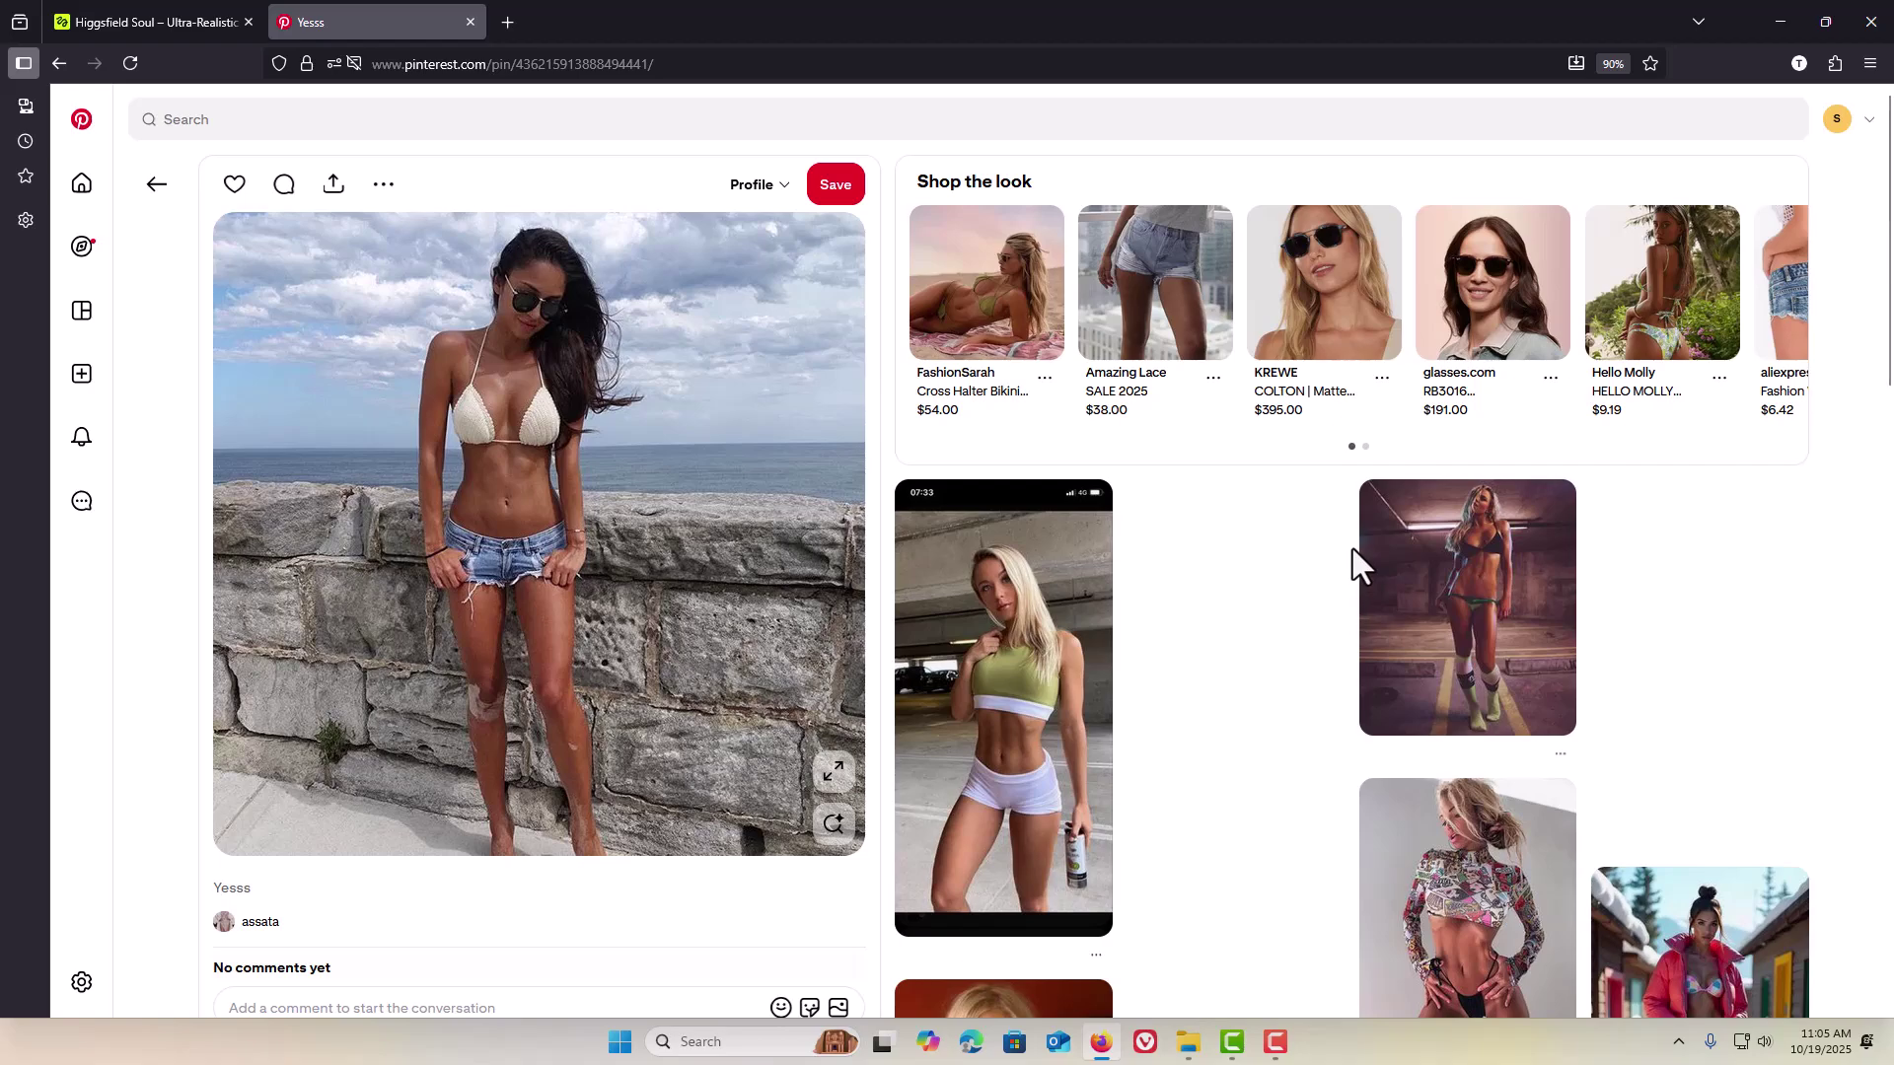
# Step: Run a visual search on this pin's sunglasses and open the result of the woman in the black-and-white dress
pyautogui.scroll(-1, 1351, 563)
pyautogui.scroll(-2, 1353, 444)
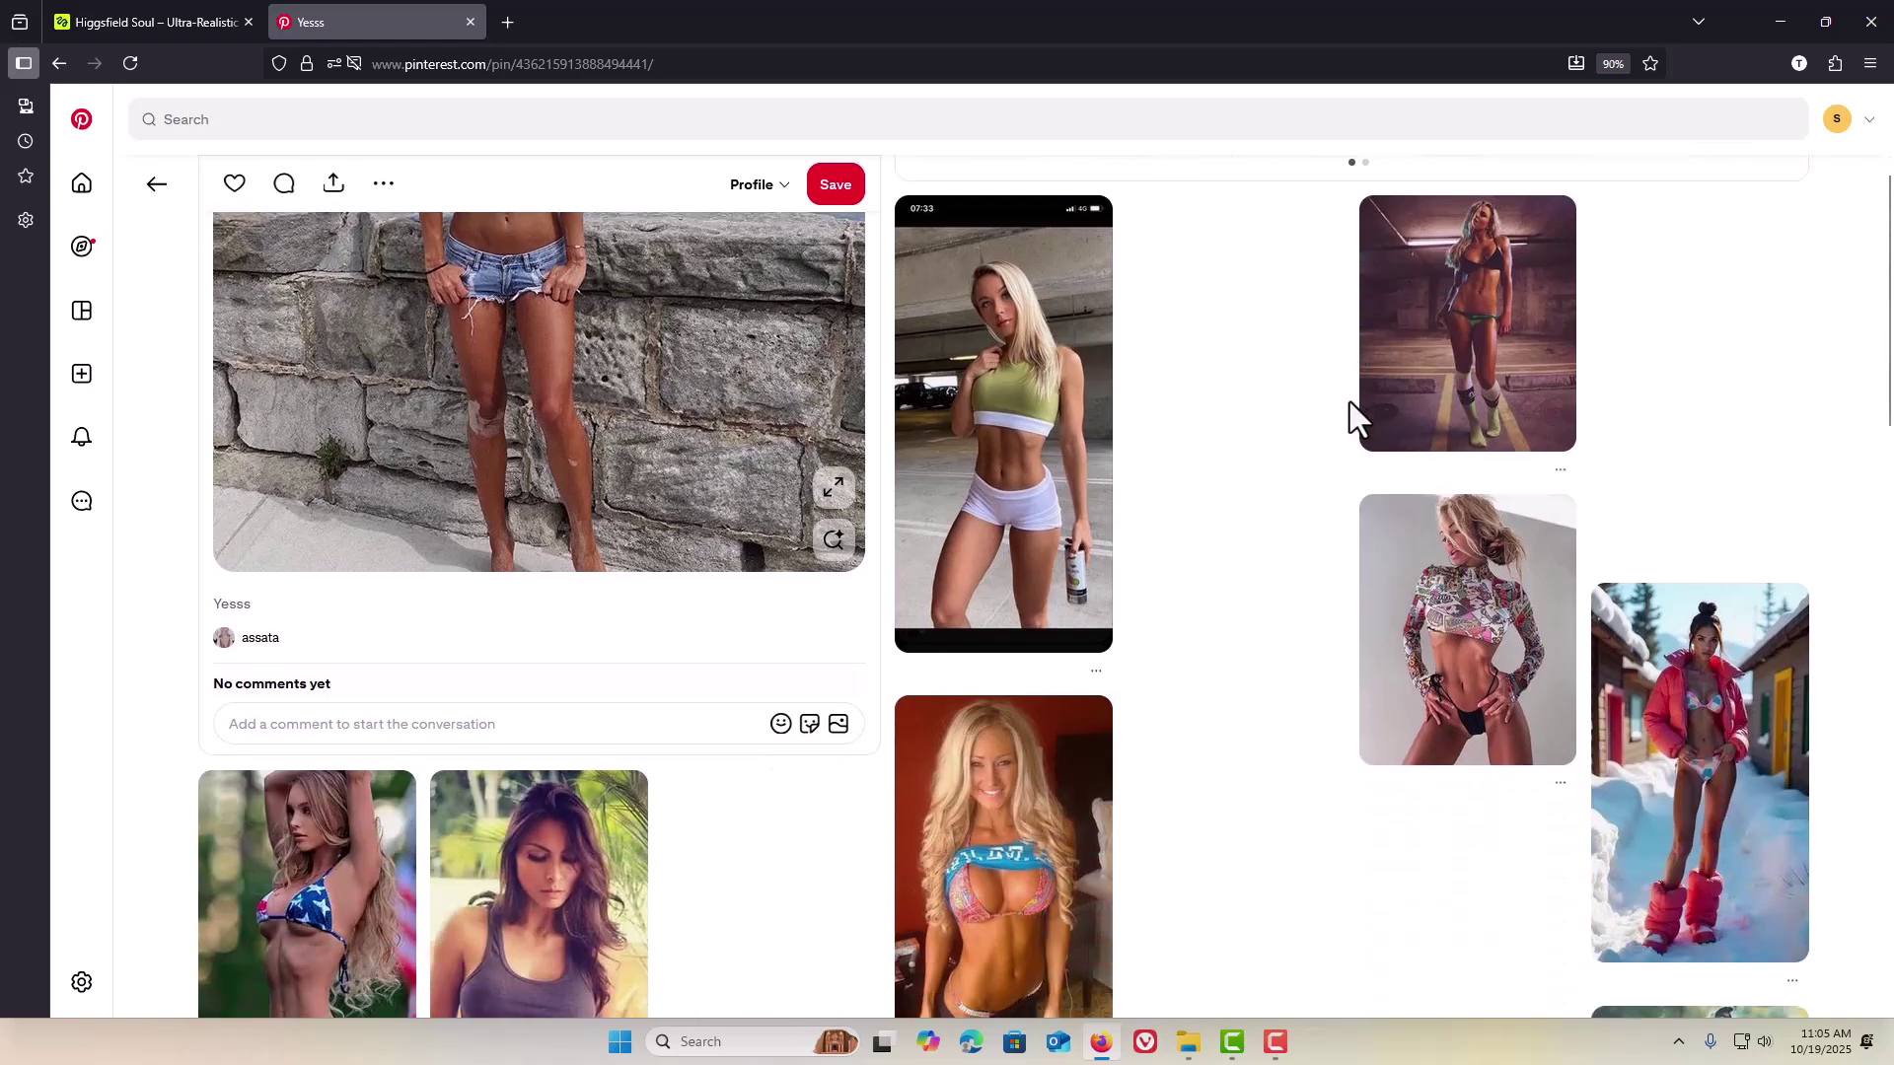
pyautogui.scroll(1, 1356, 400)
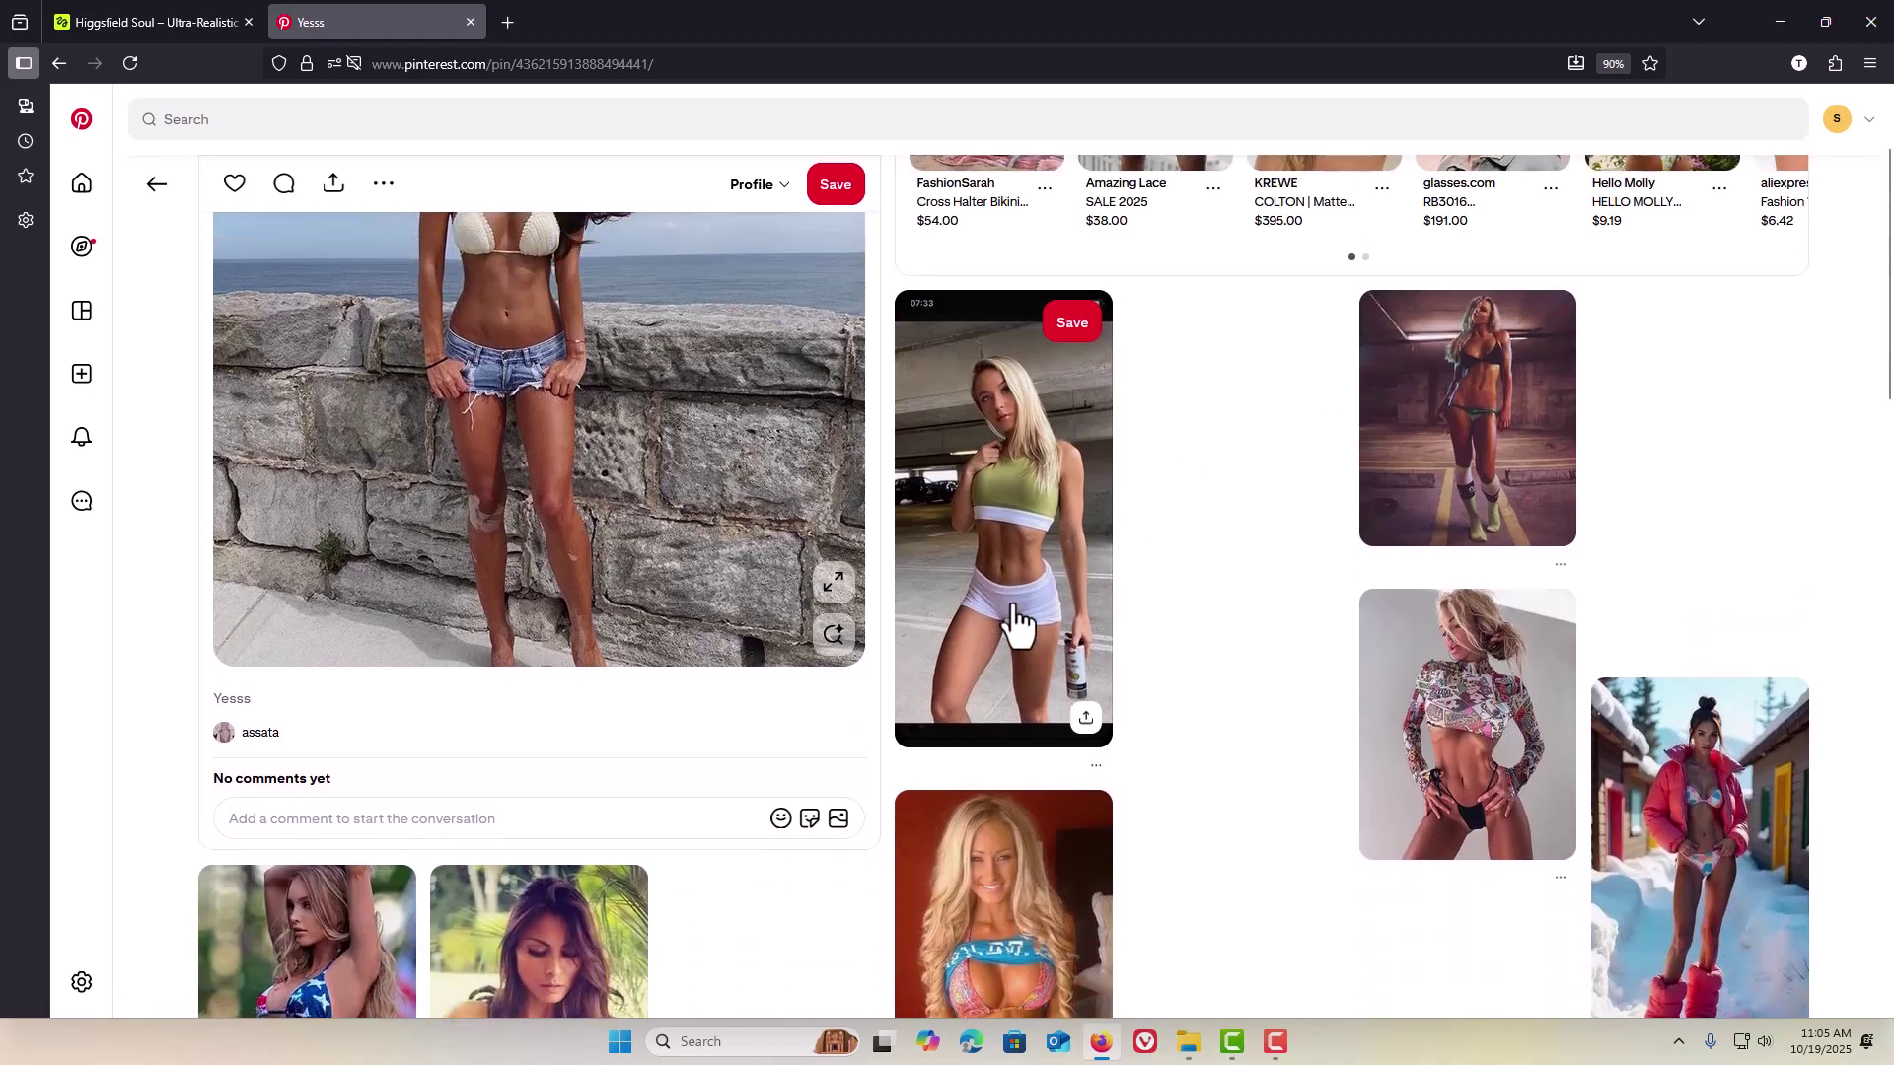
pyautogui.click(839, 638)
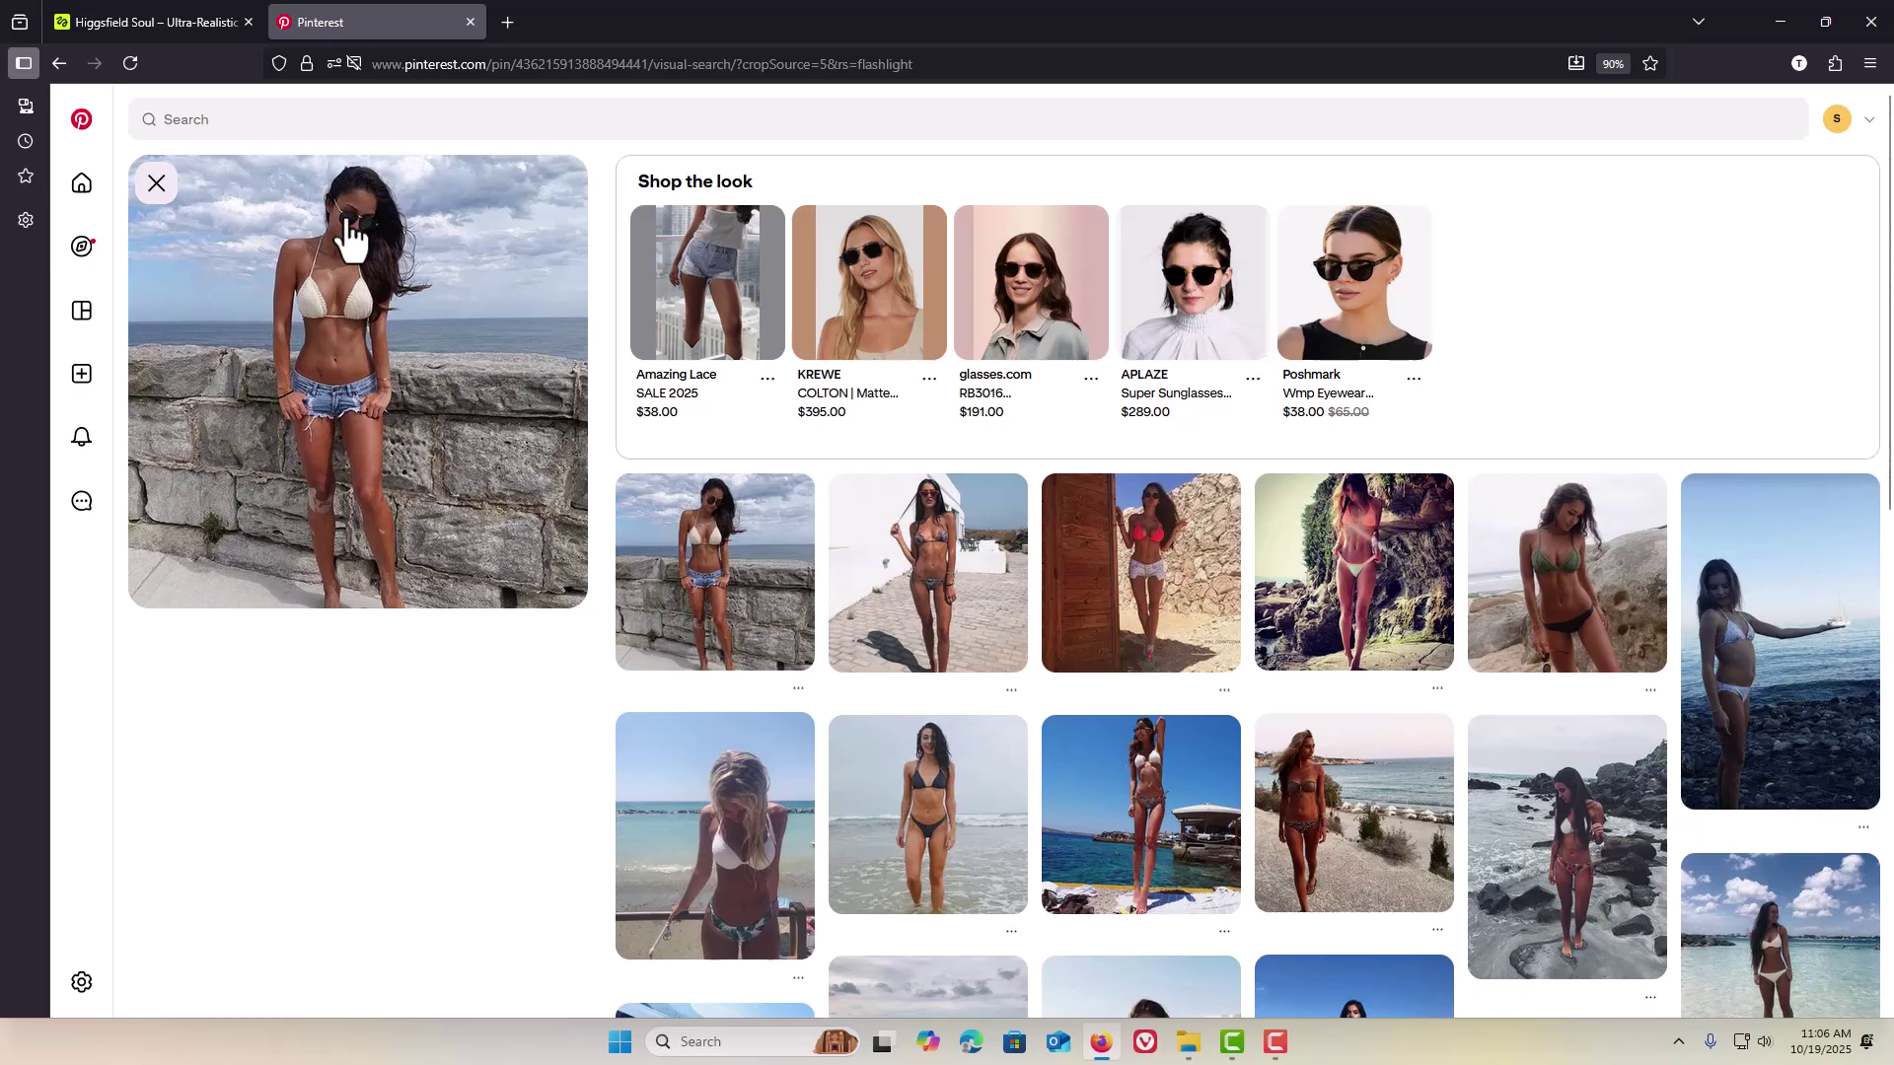
pyautogui.click(351, 236)
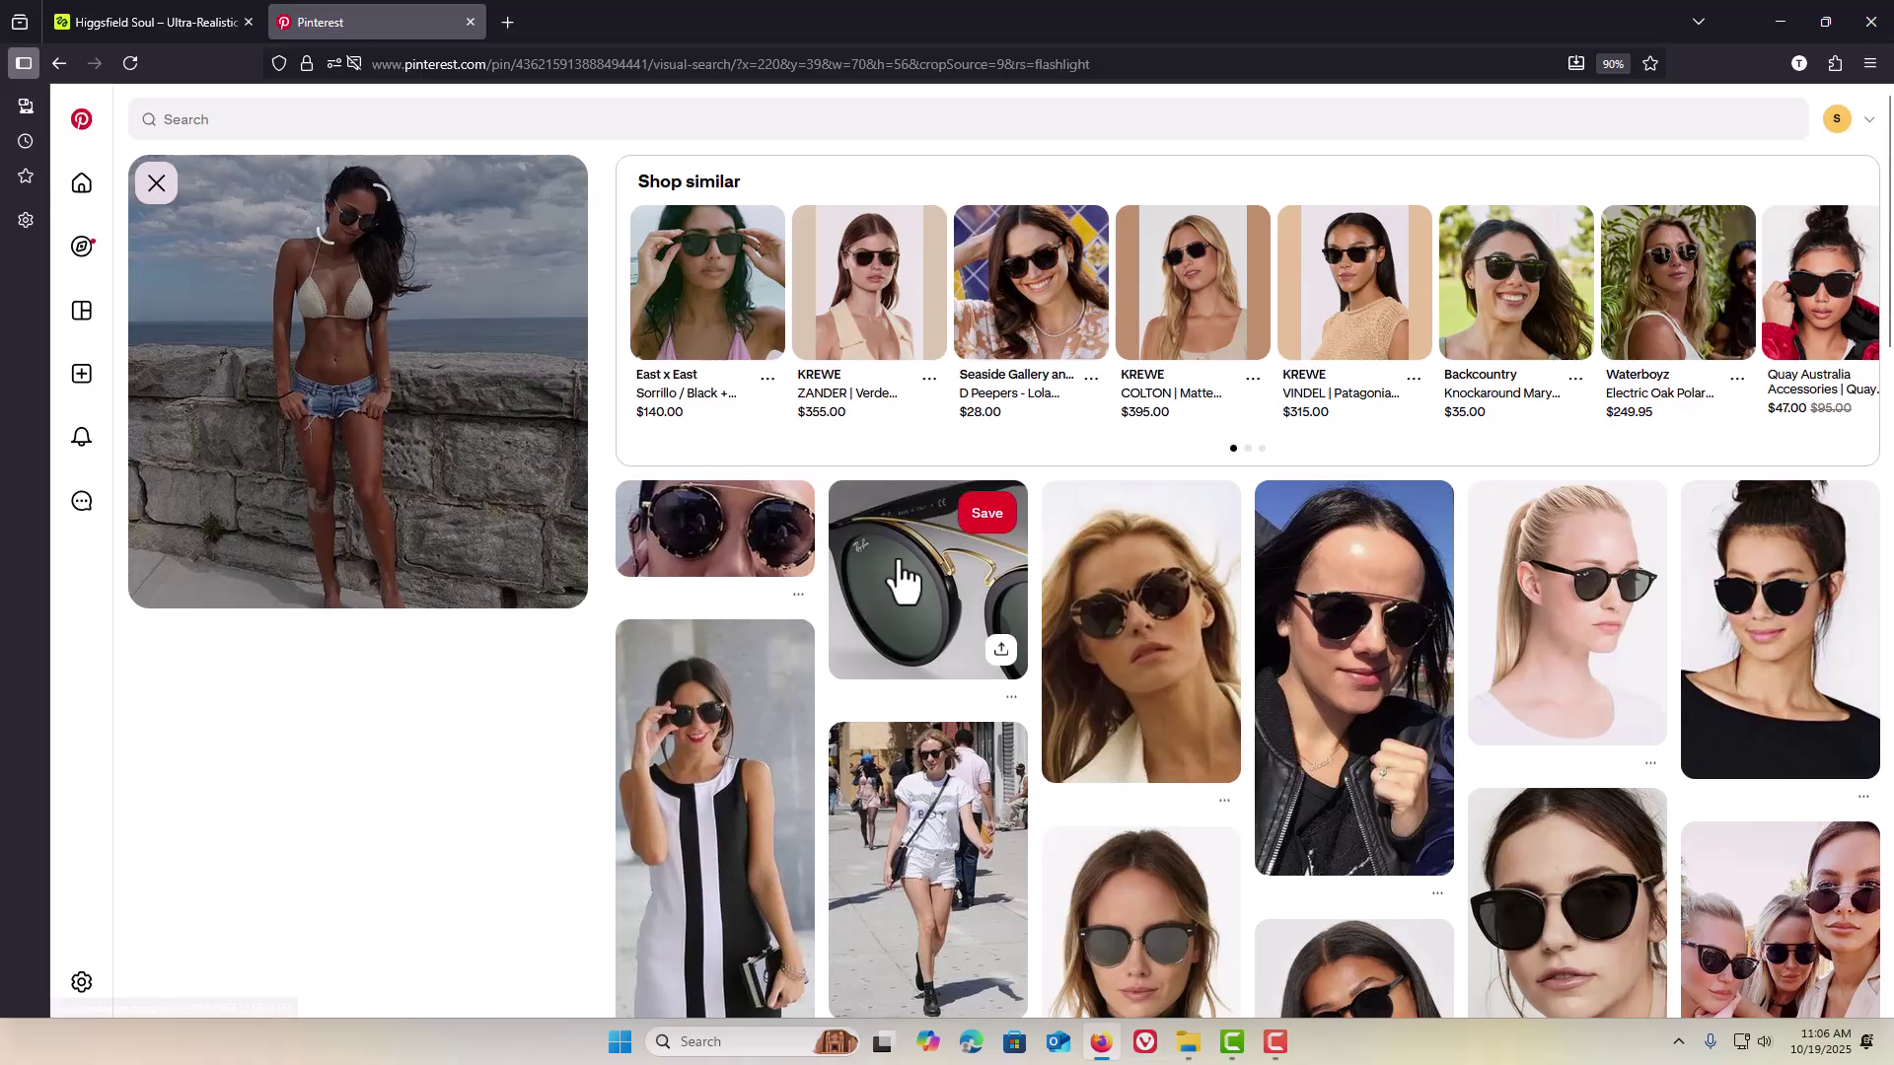
pyautogui.scroll(-1, 908, 513)
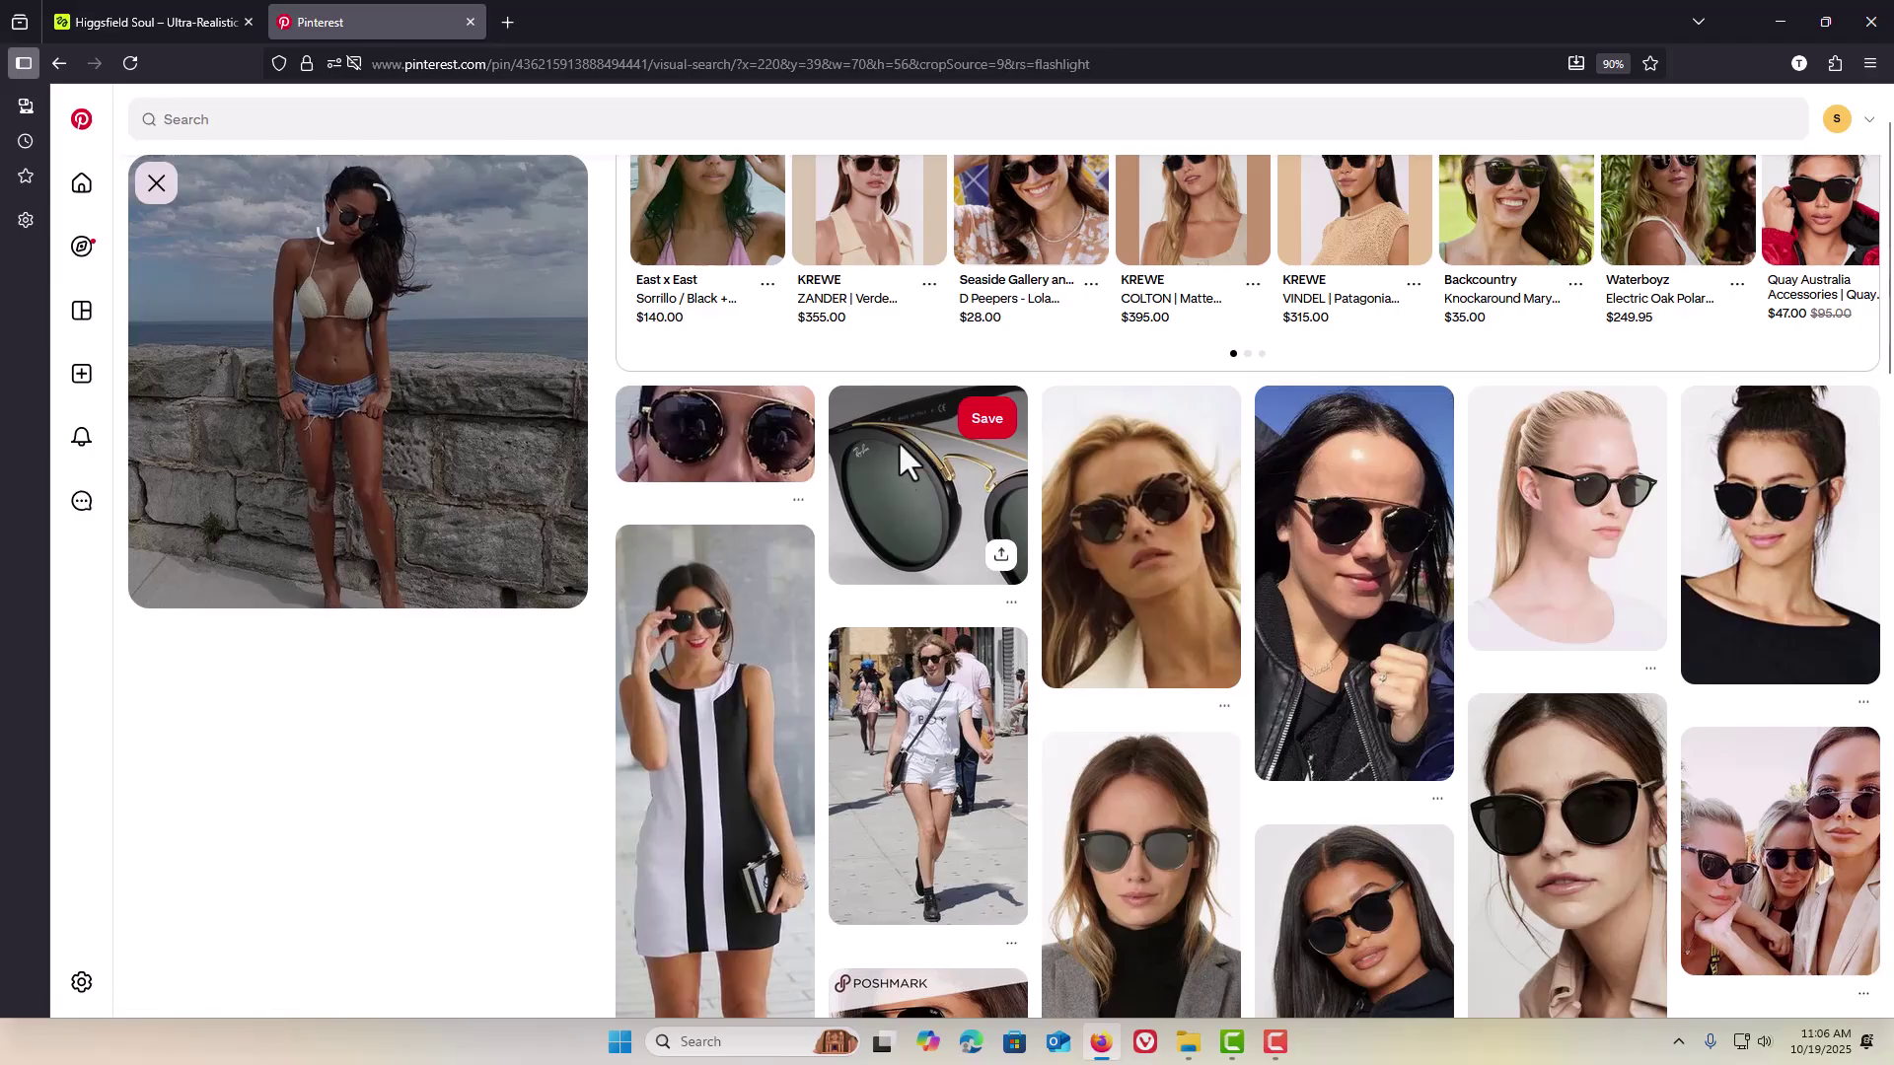
pyautogui.click(747, 677)
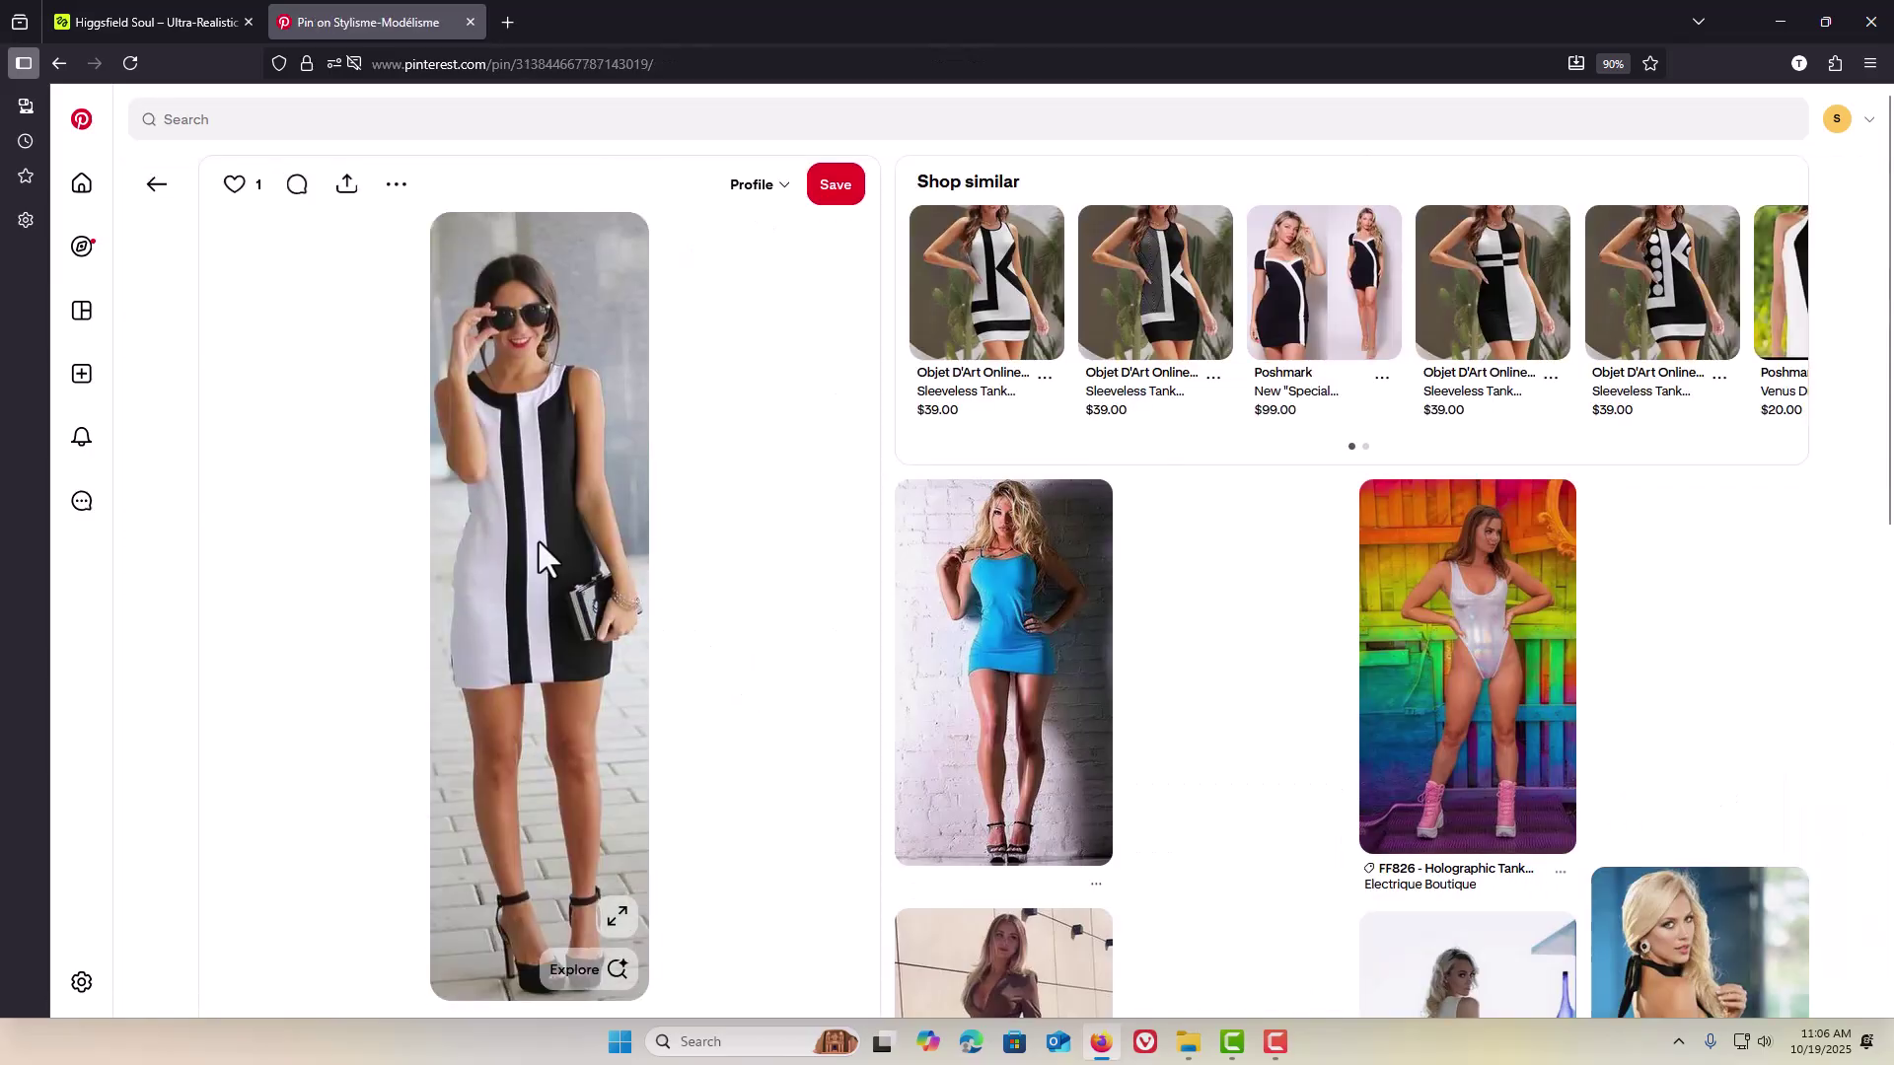
# Step: Copy the black-and-white dress image and switch back to the Higgsfield page
pyautogui.rightClick(543, 541)
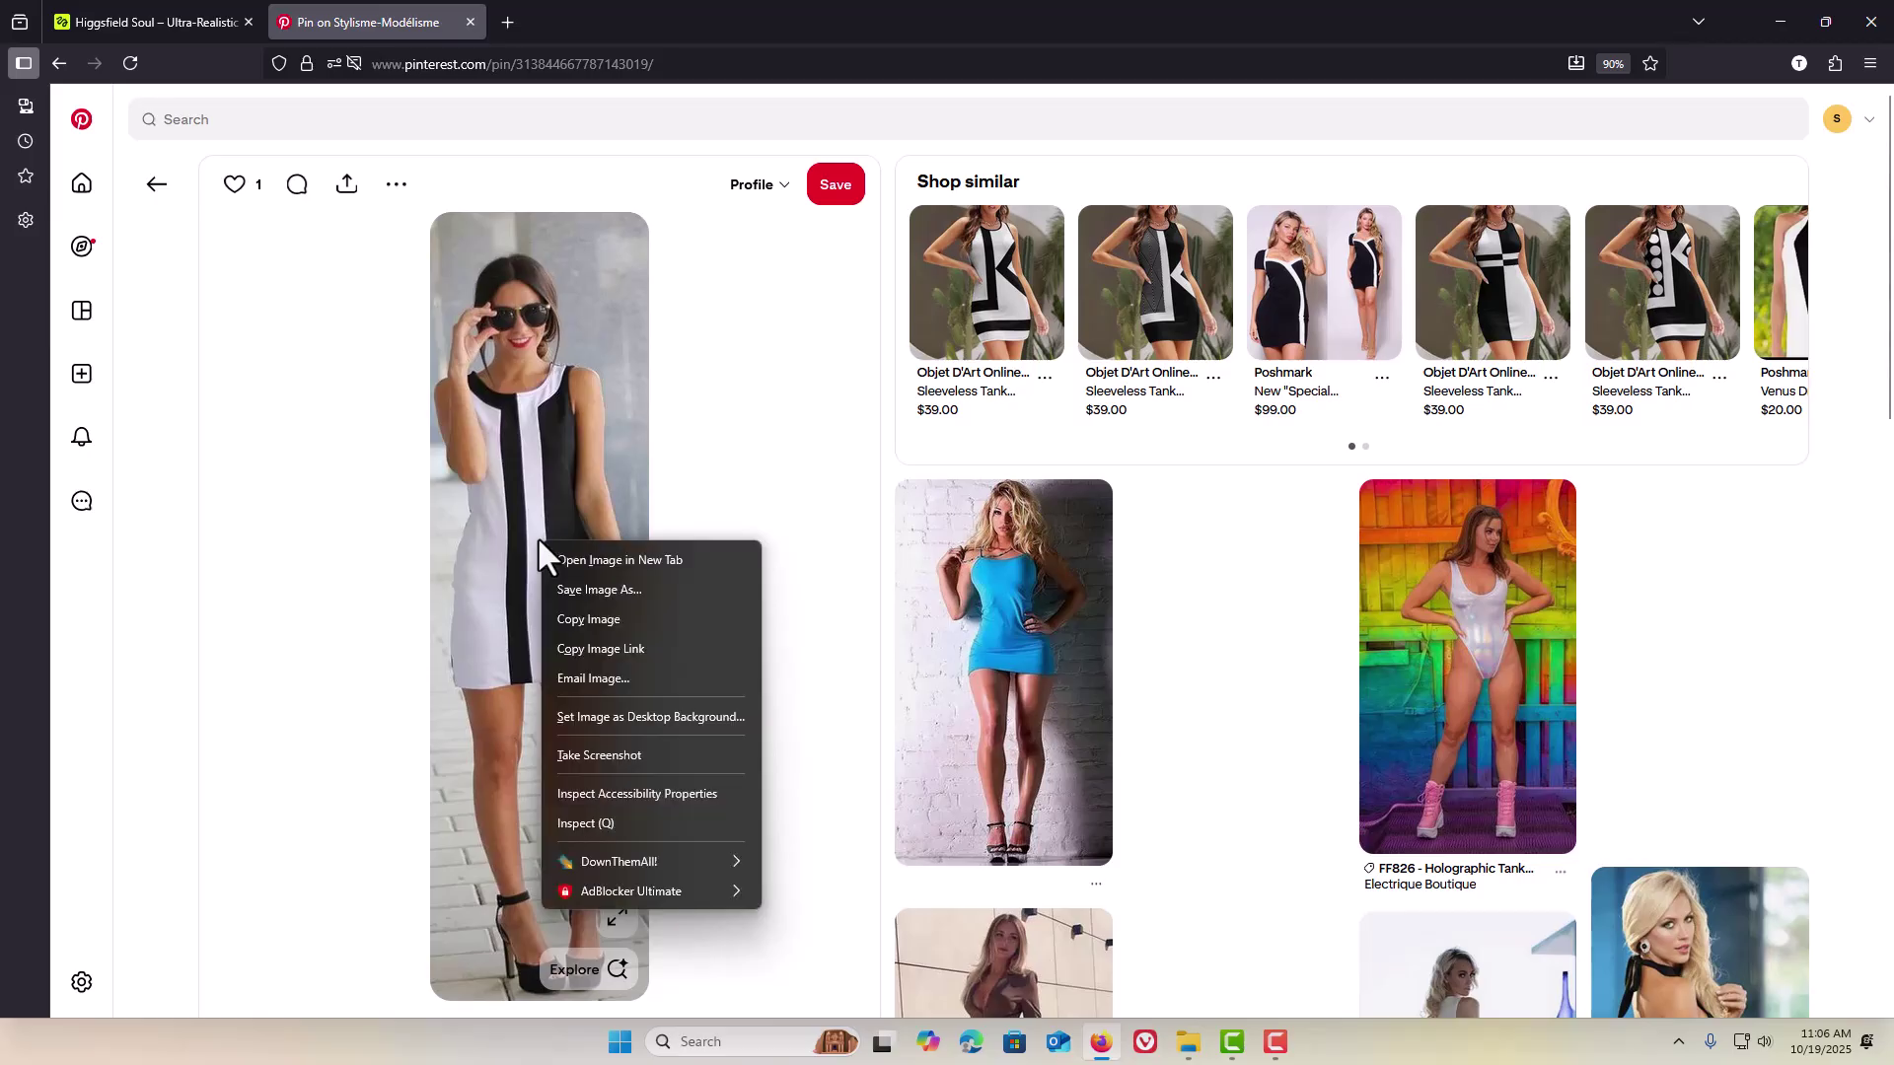
pyautogui.click(578, 611)
pyautogui.click(201, 16)
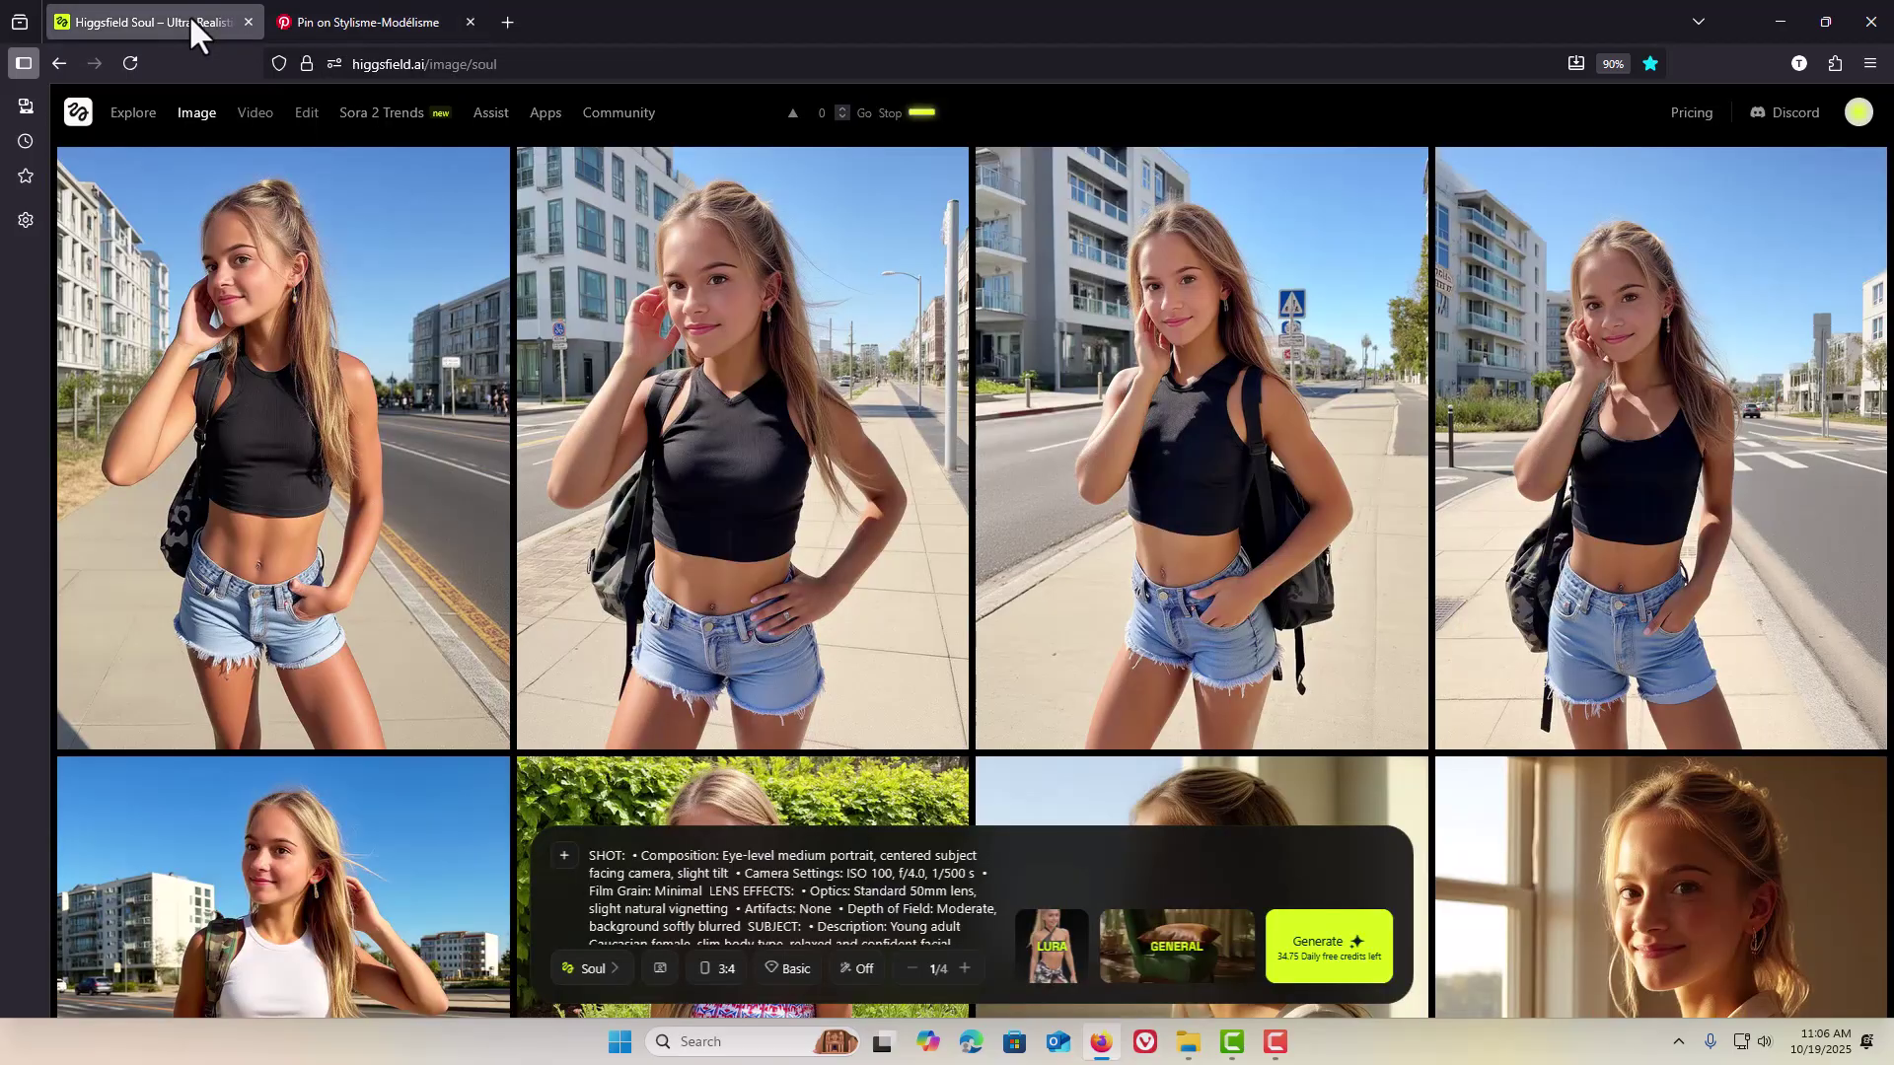
# Step: Paste the copied dress image as the reference through the Prompt Editor, generate from it, and return to the original Pinterest pin to compare
pyautogui.click(682, 910)
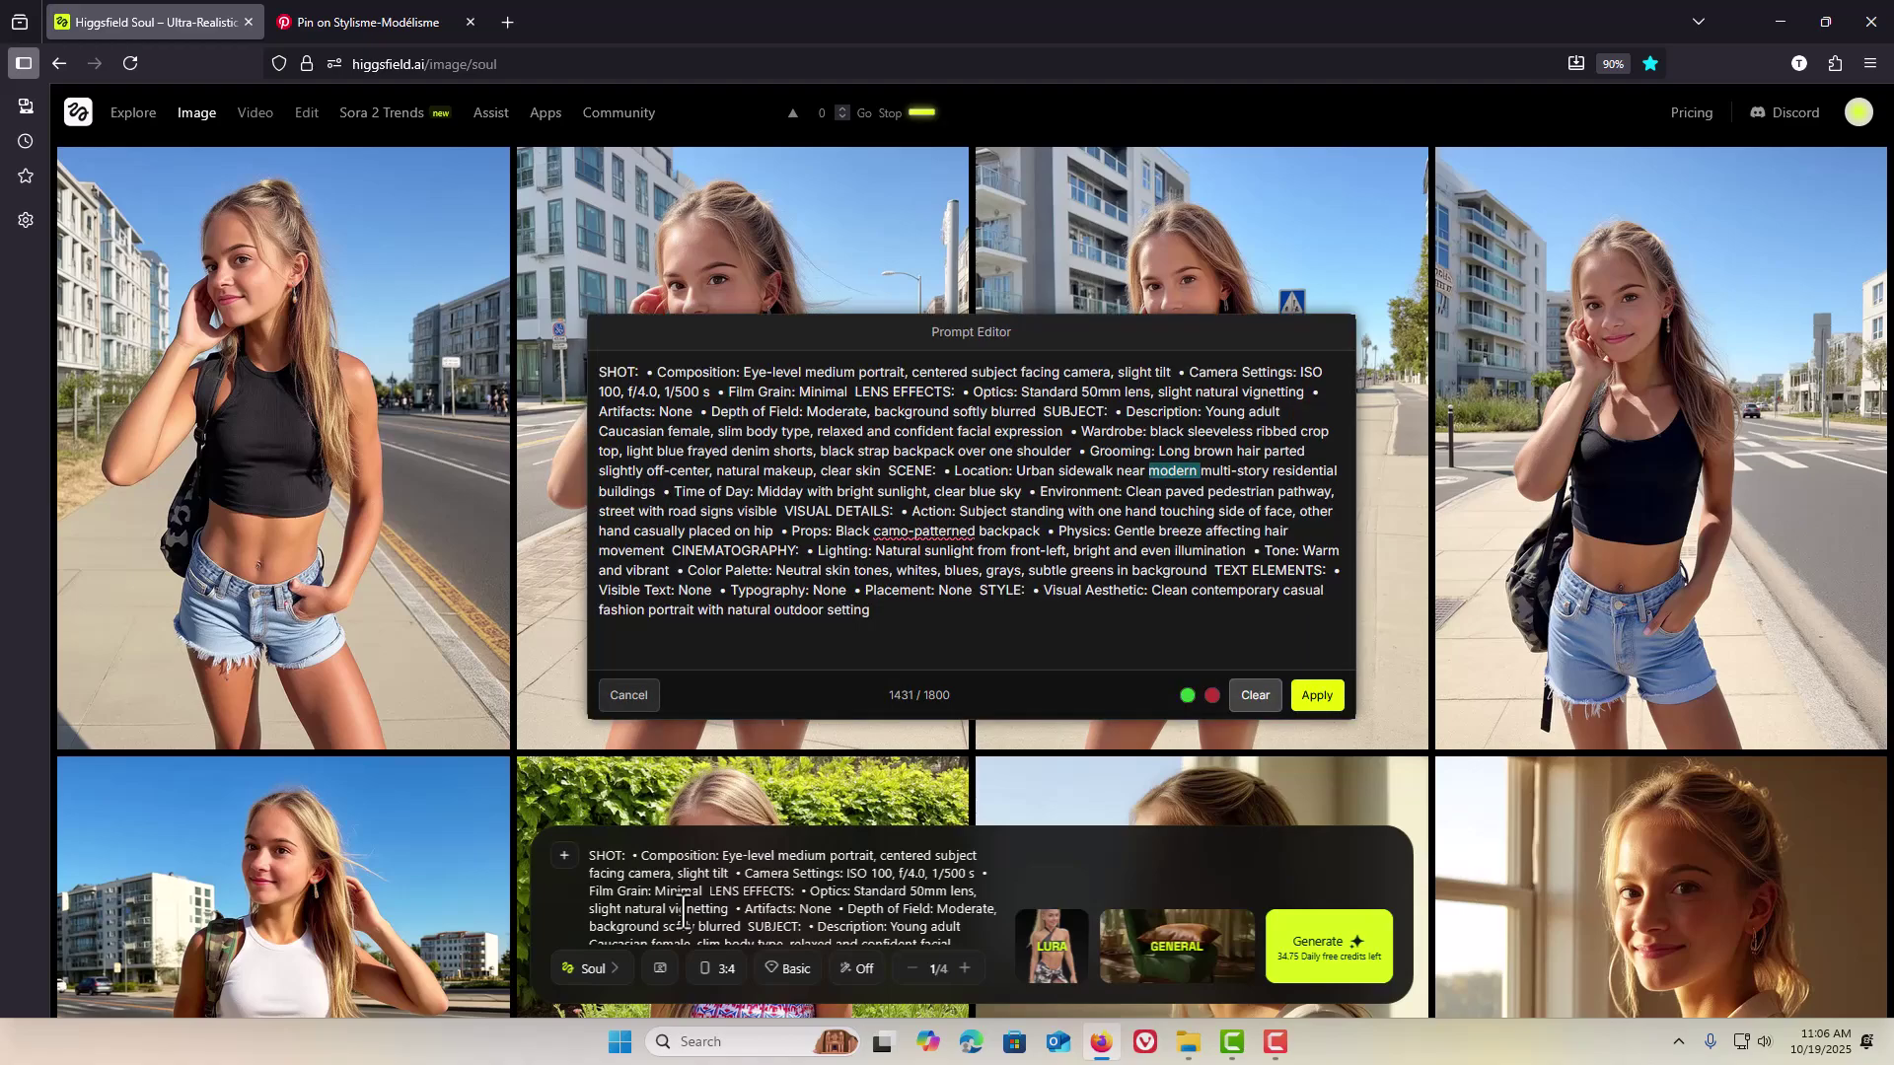
pyautogui.rightClick(751, 486)
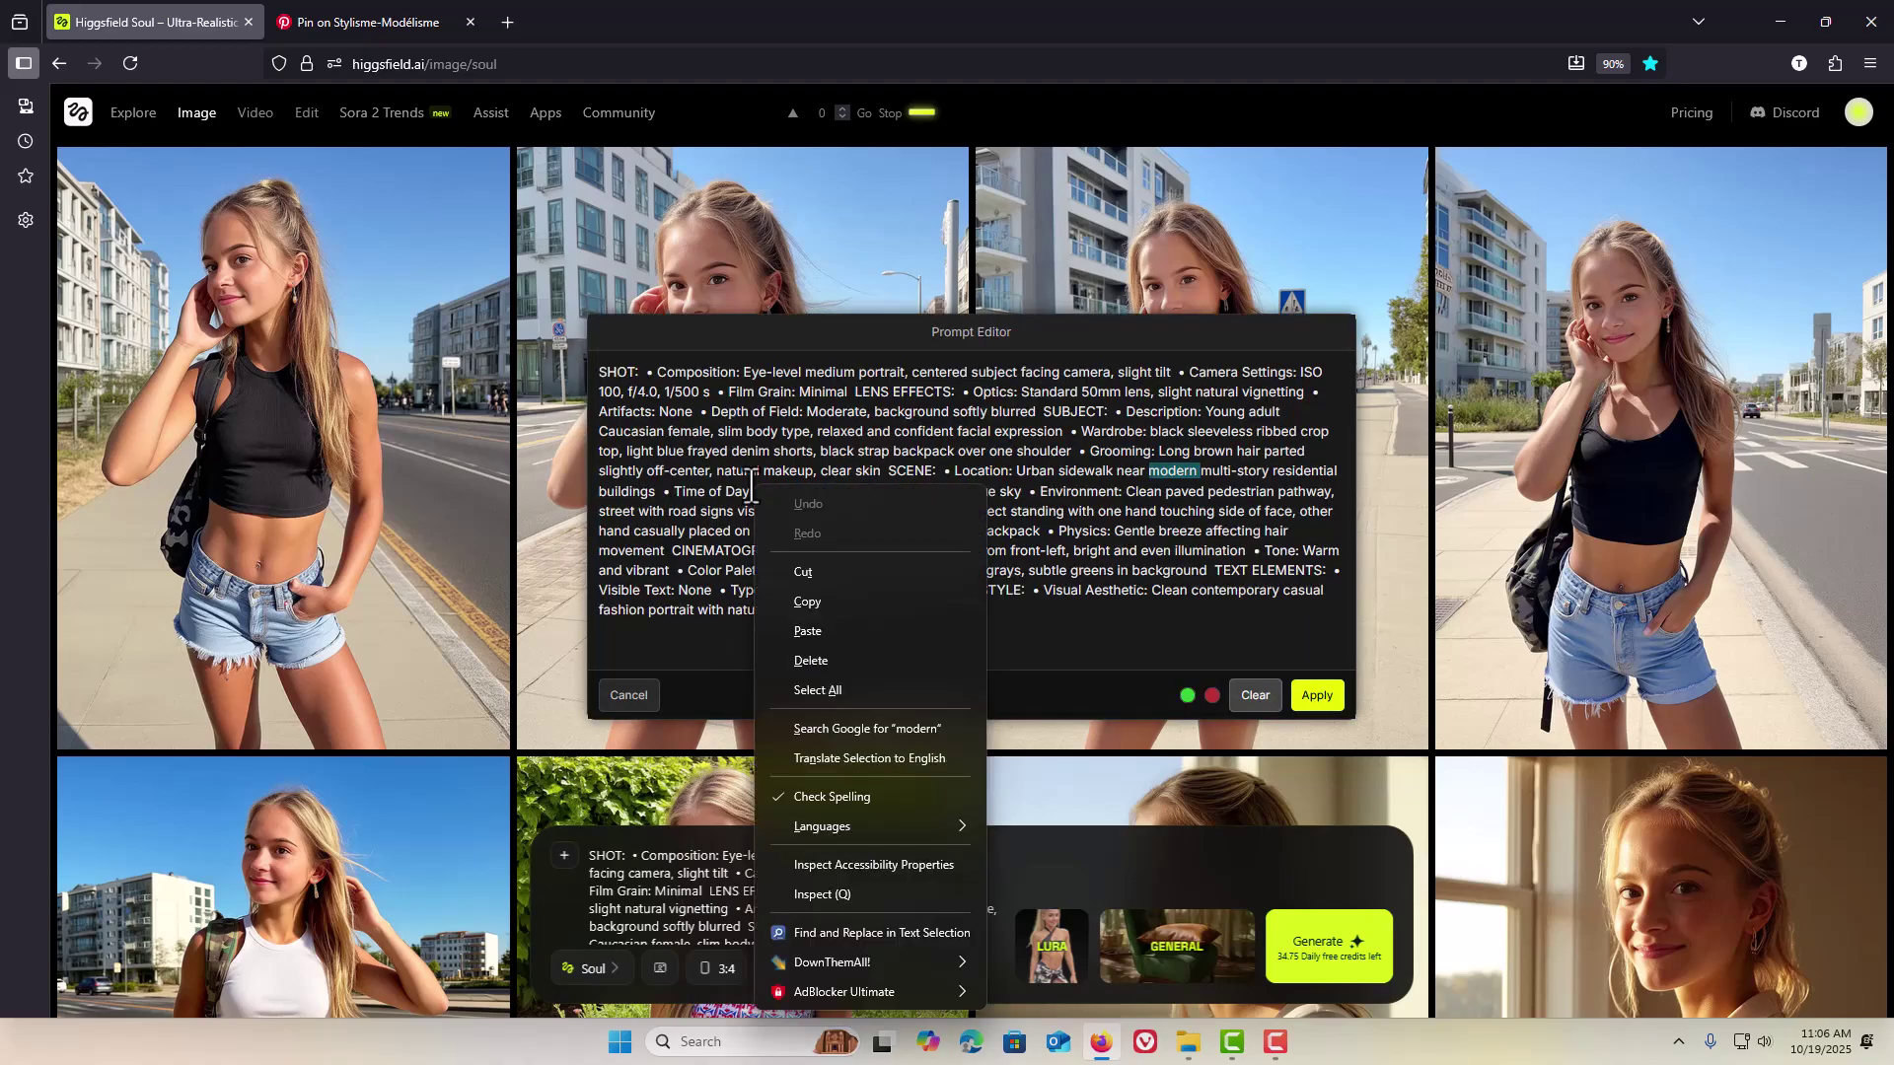
pyautogui.click(801, 618)
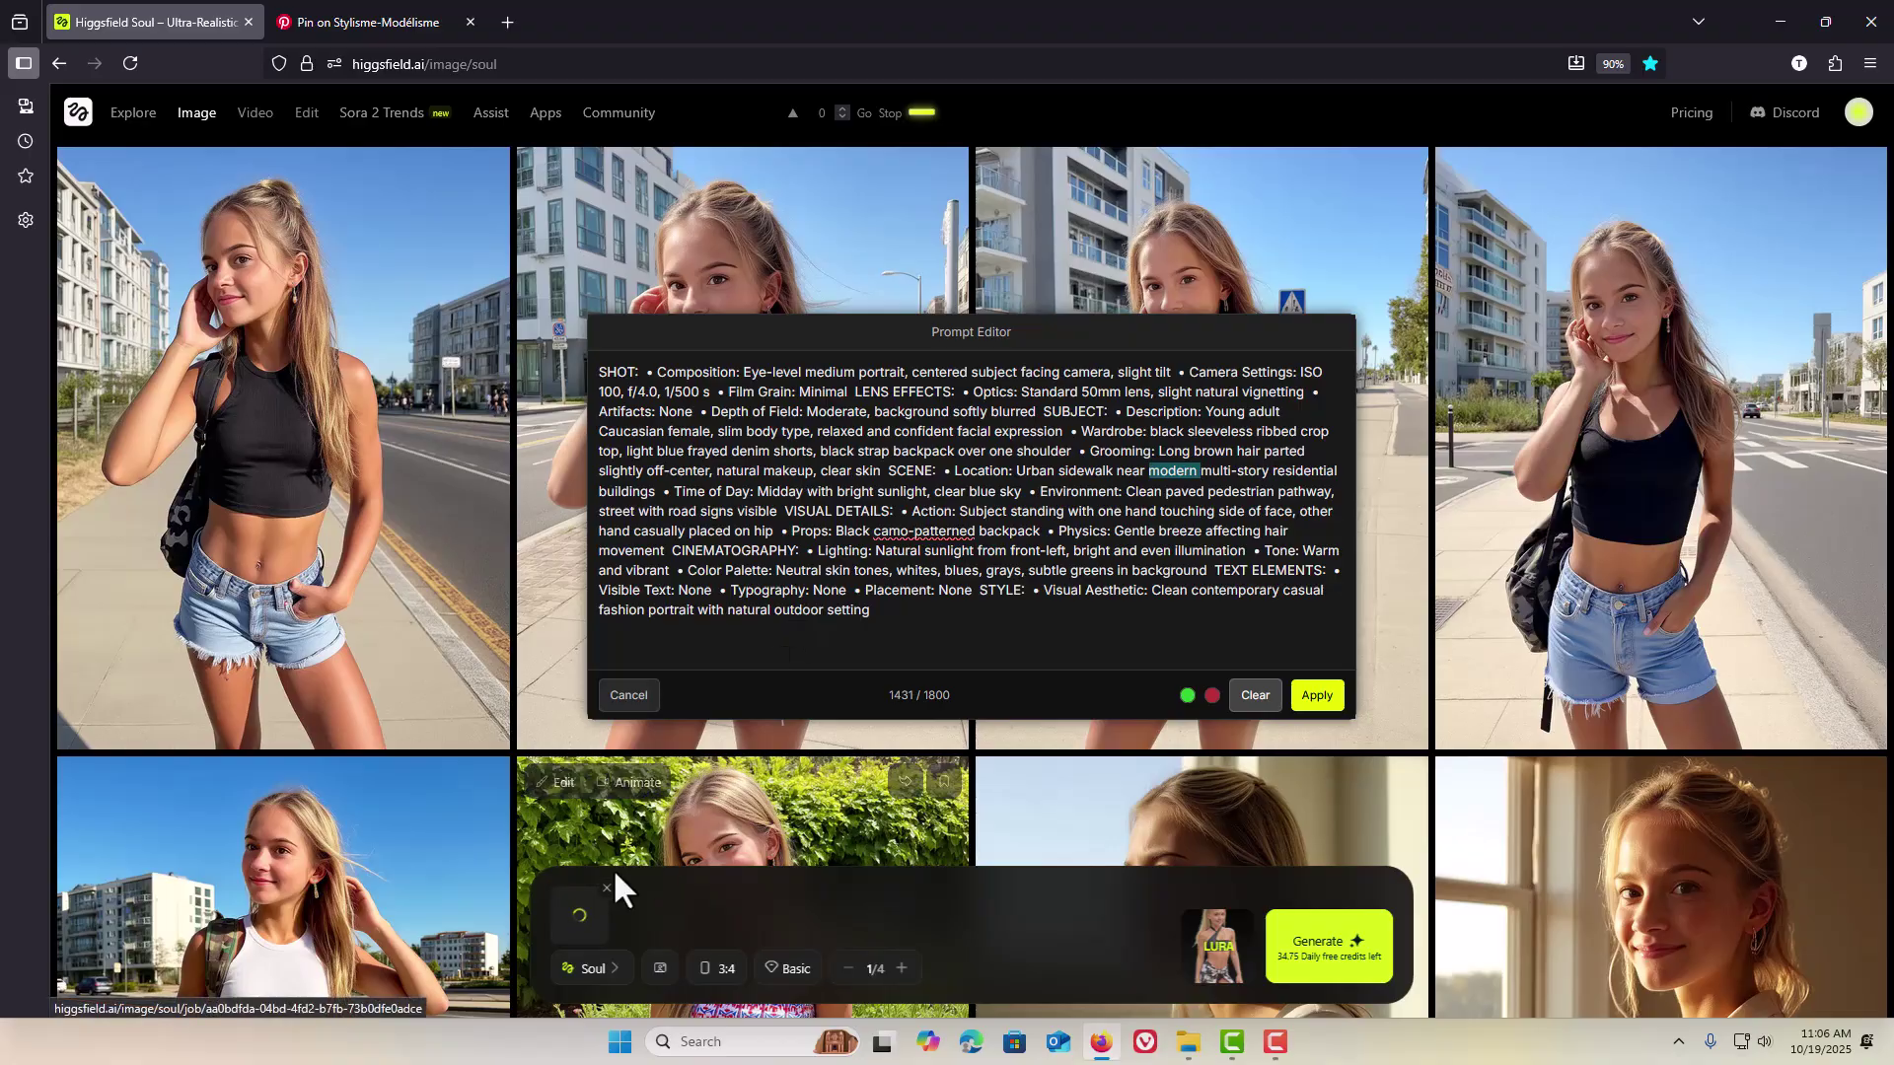
pyautogui.click(900, 621)
pyautogui.hotkey('ctrl', 'Return')
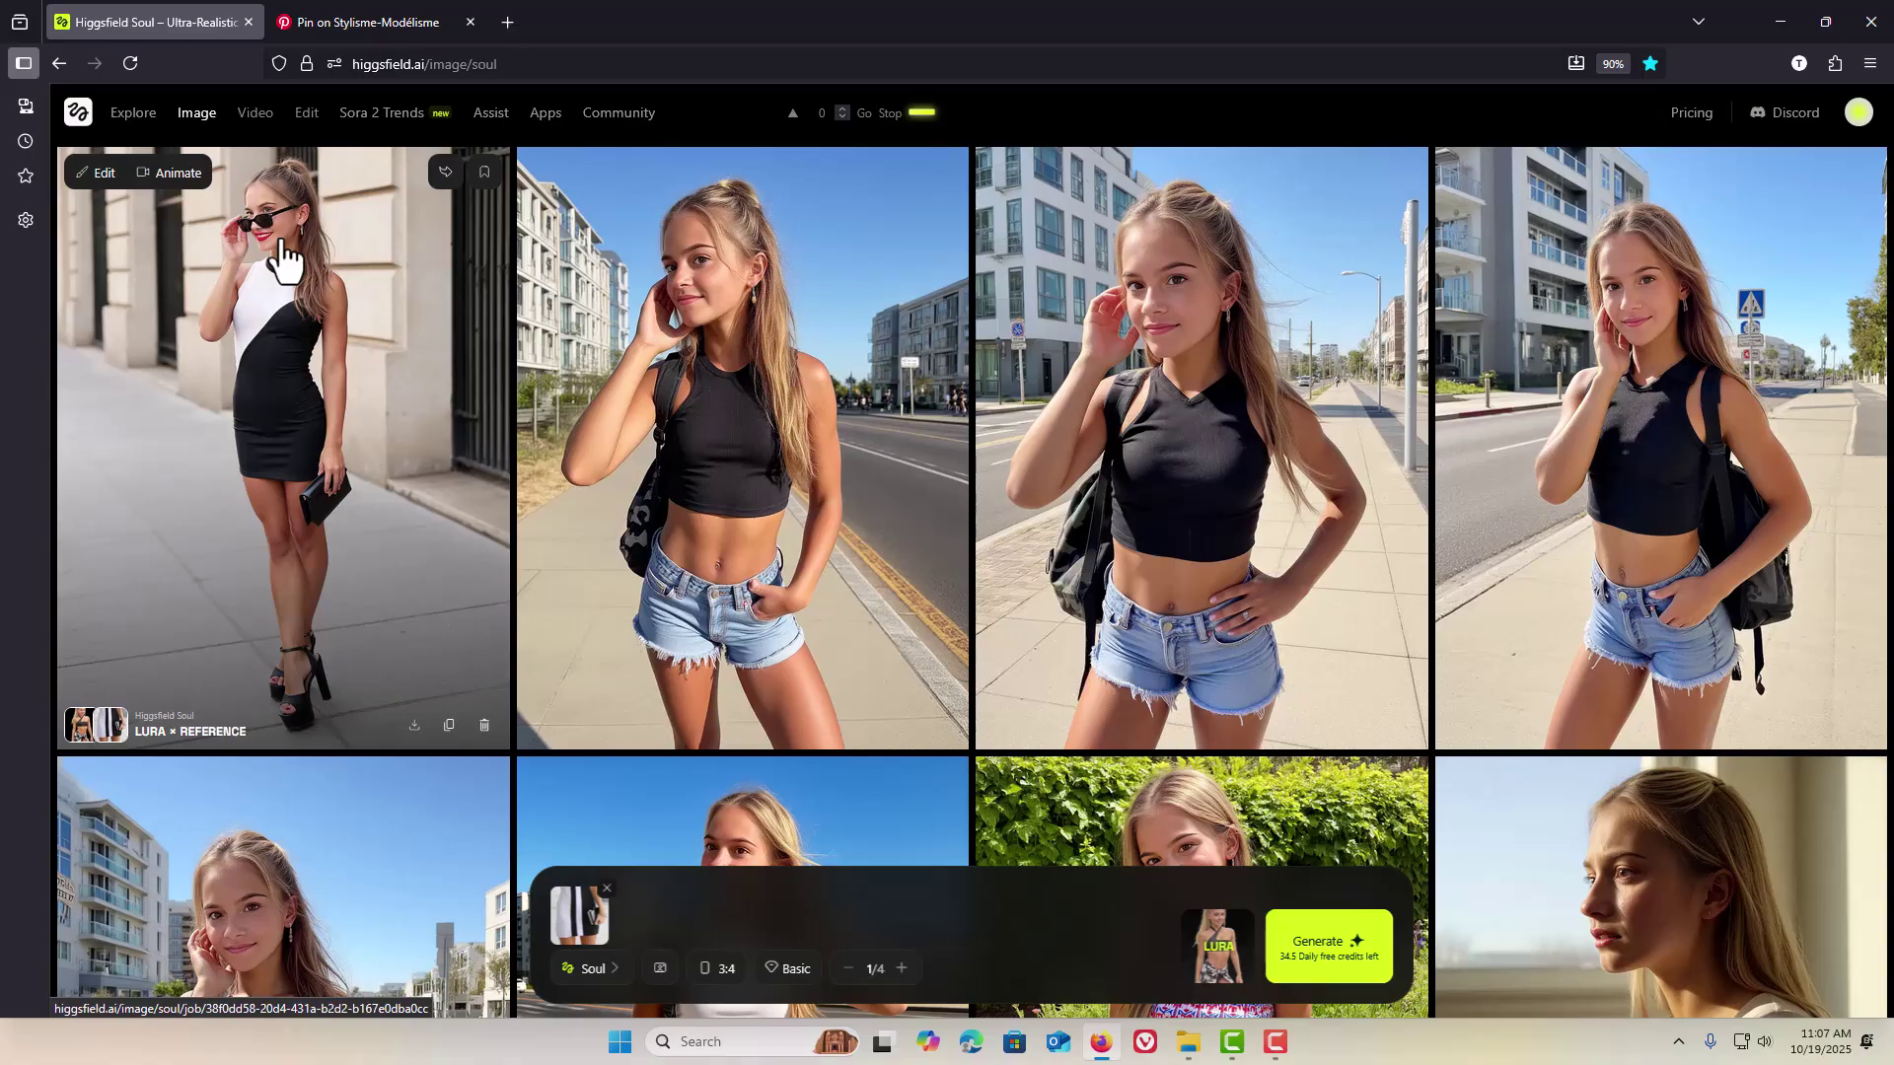
pyautogui.click(357, 16)
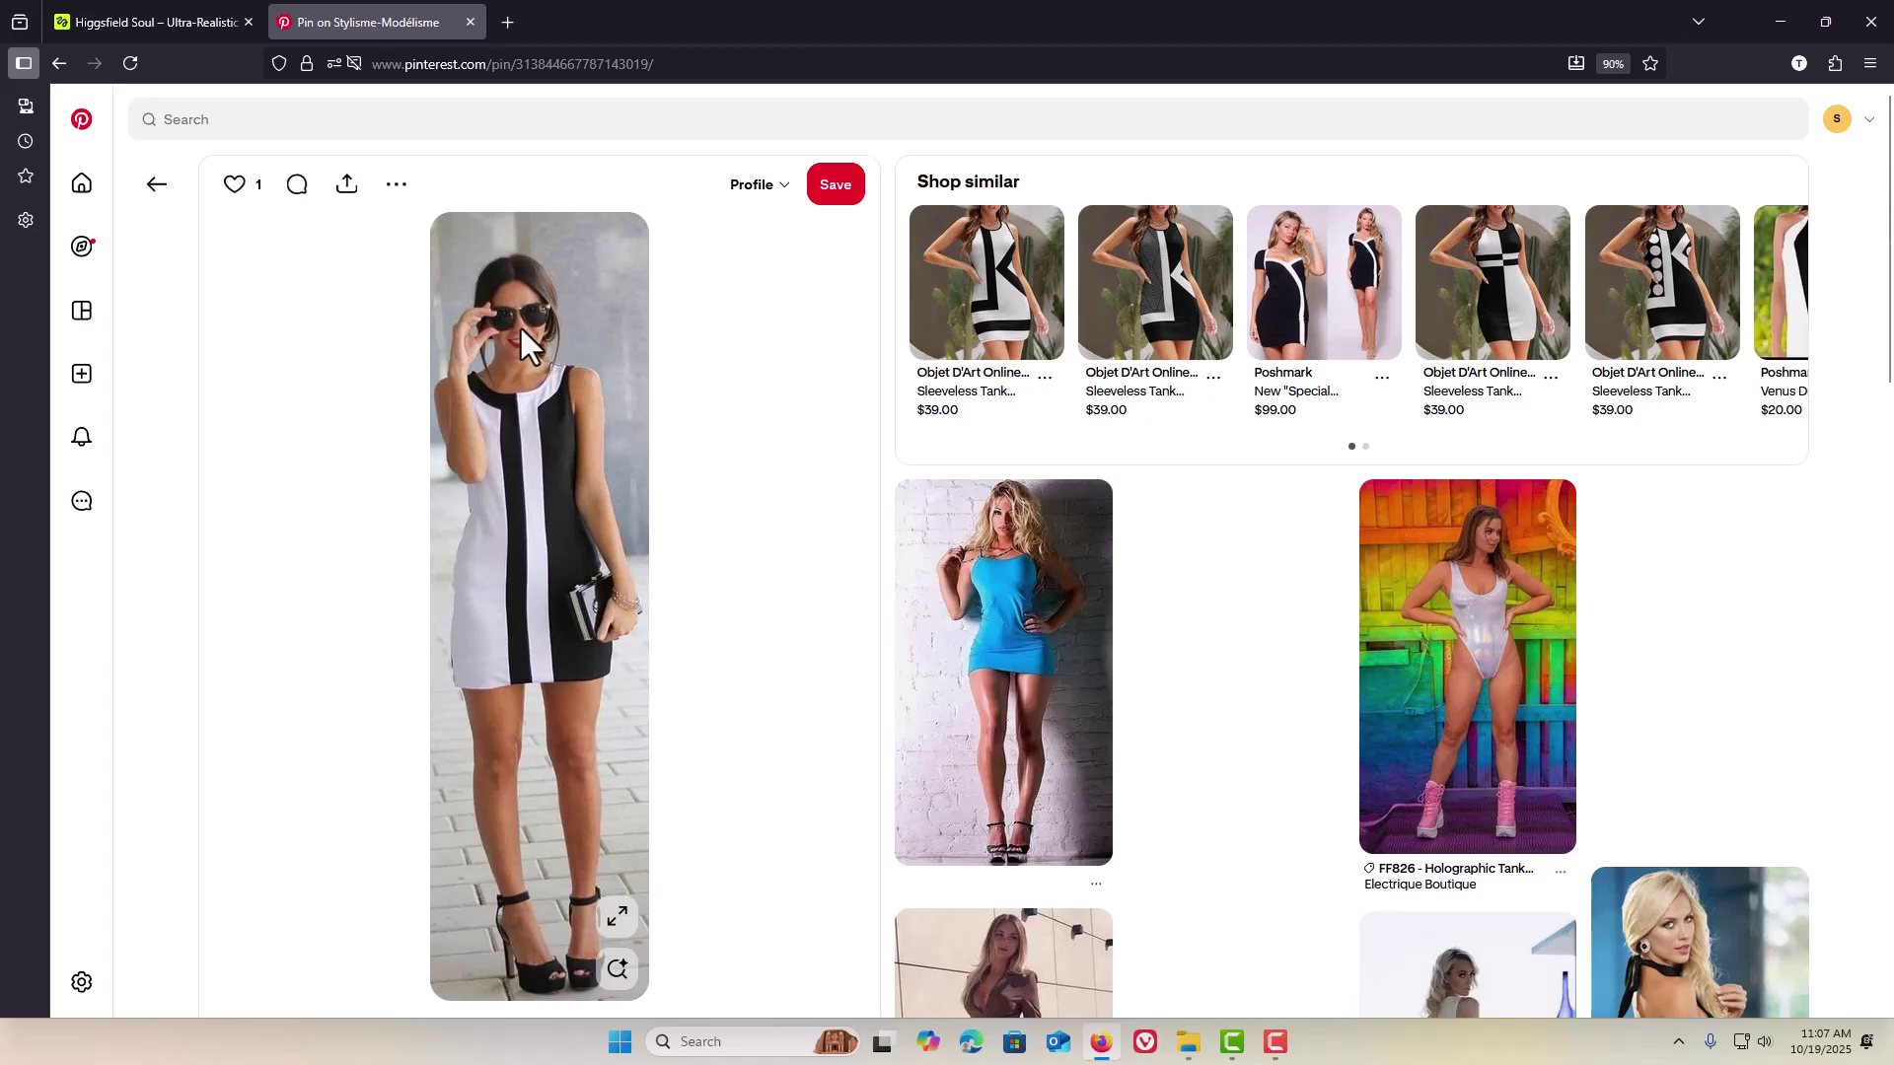
# Step: Return to the sunglasses visual search, resize the crop around the woman's head, and compare with the images generated on Higgsfield
pyautogui.click(155, 184)
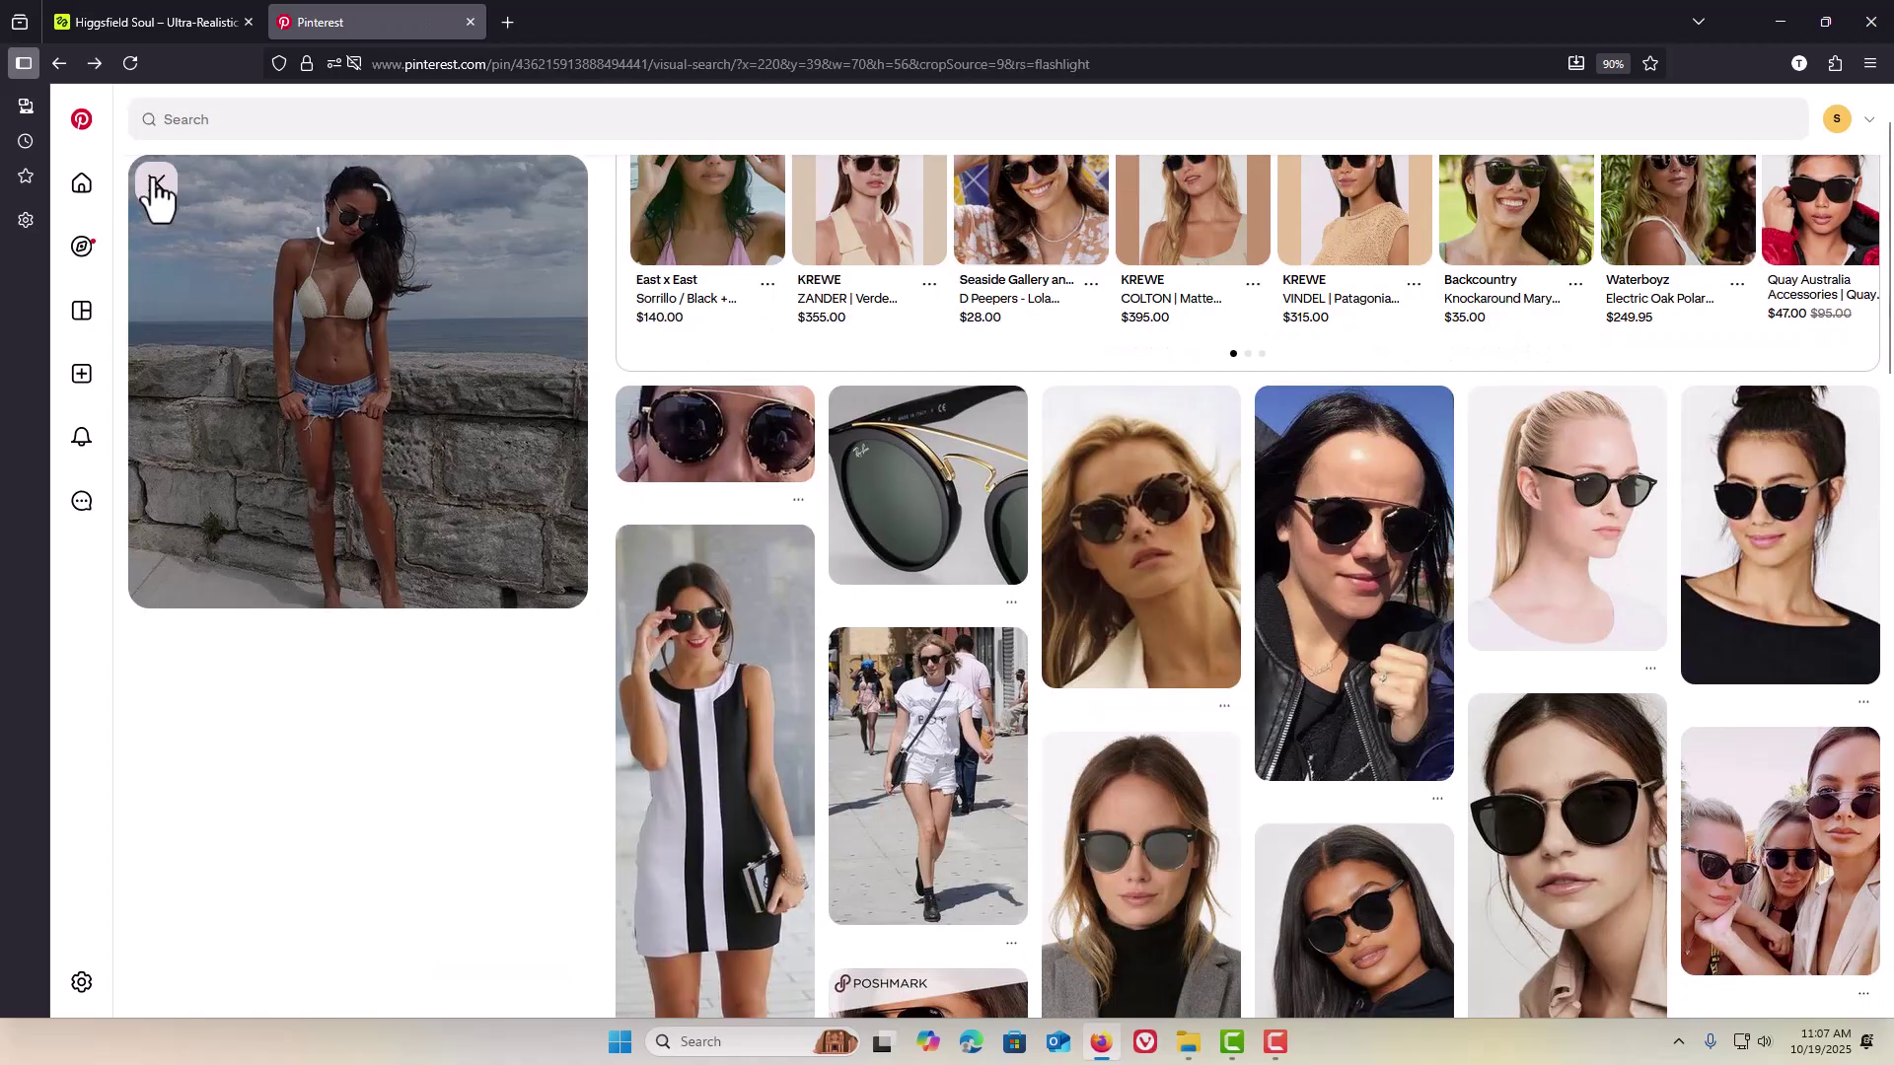
pyautogui.moveTo(321, 245); pyautogui.dragTo(318, 245)
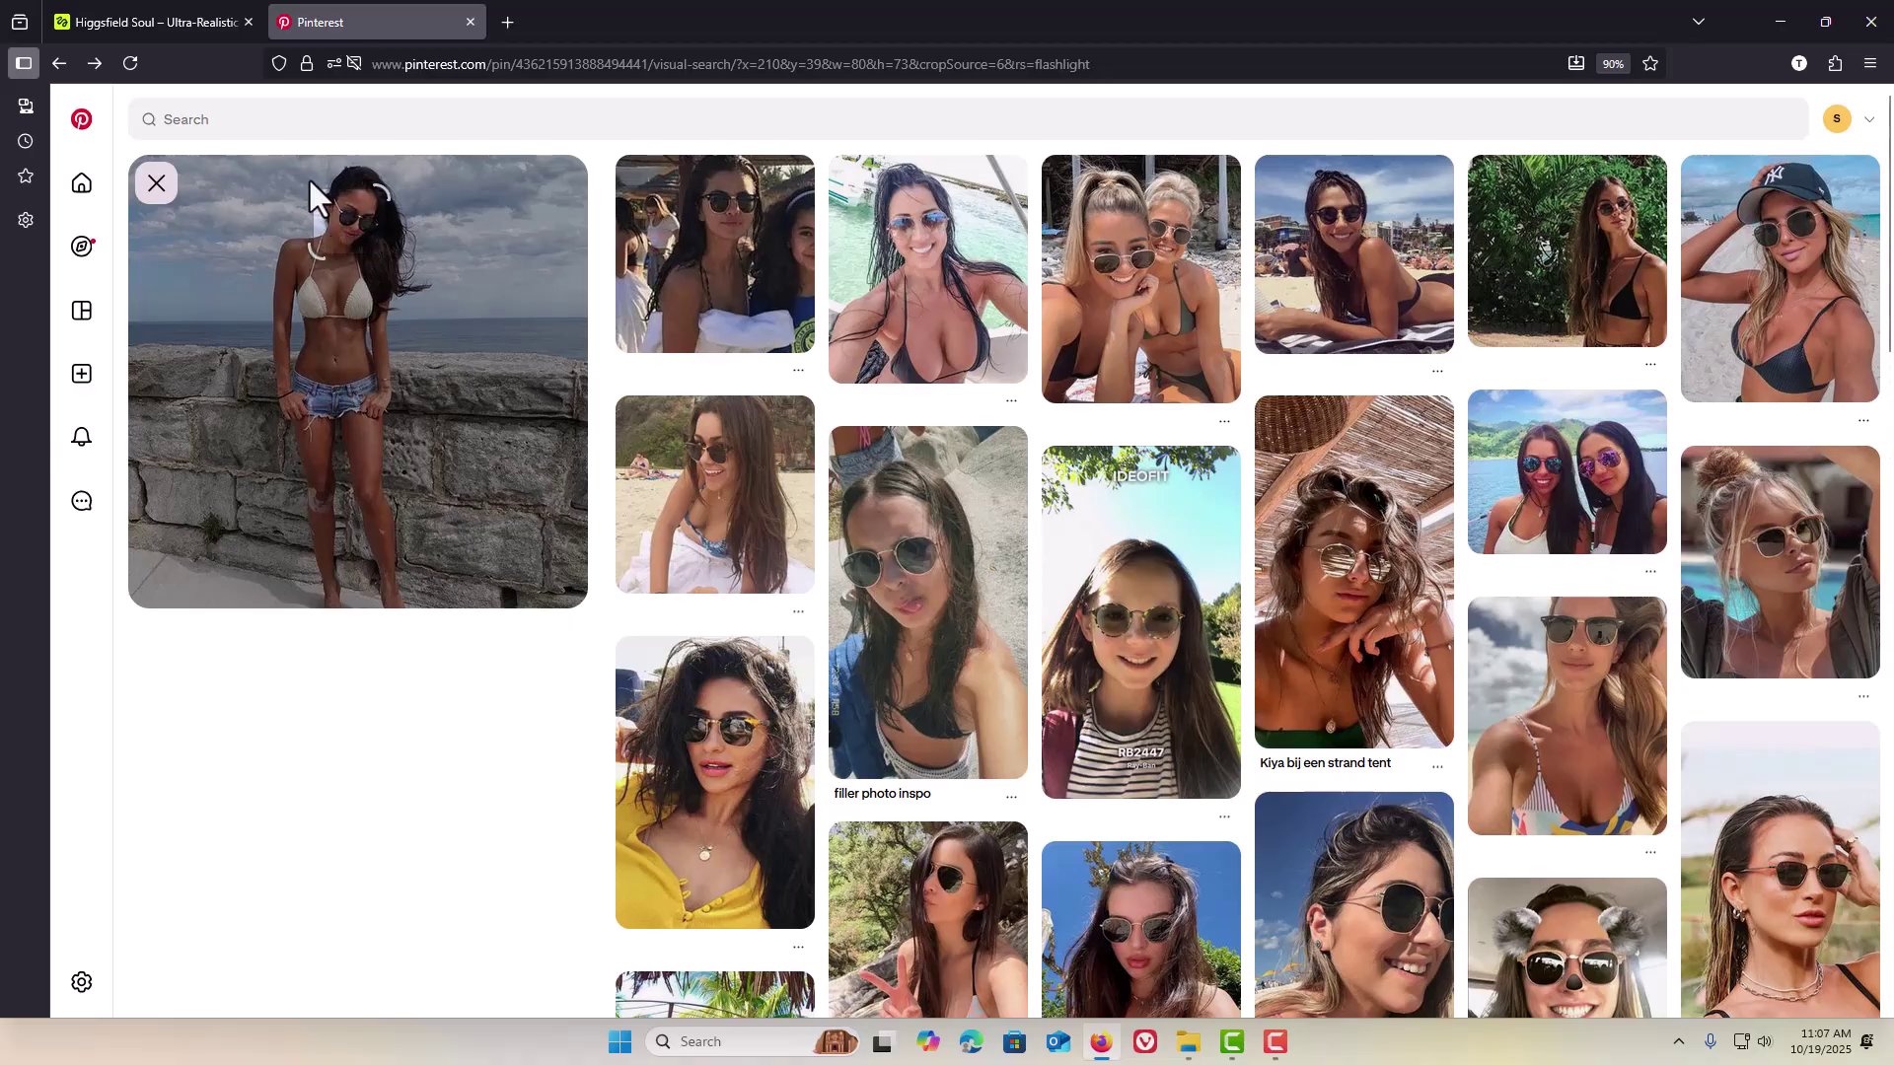
pyautogui.click(197, 22)
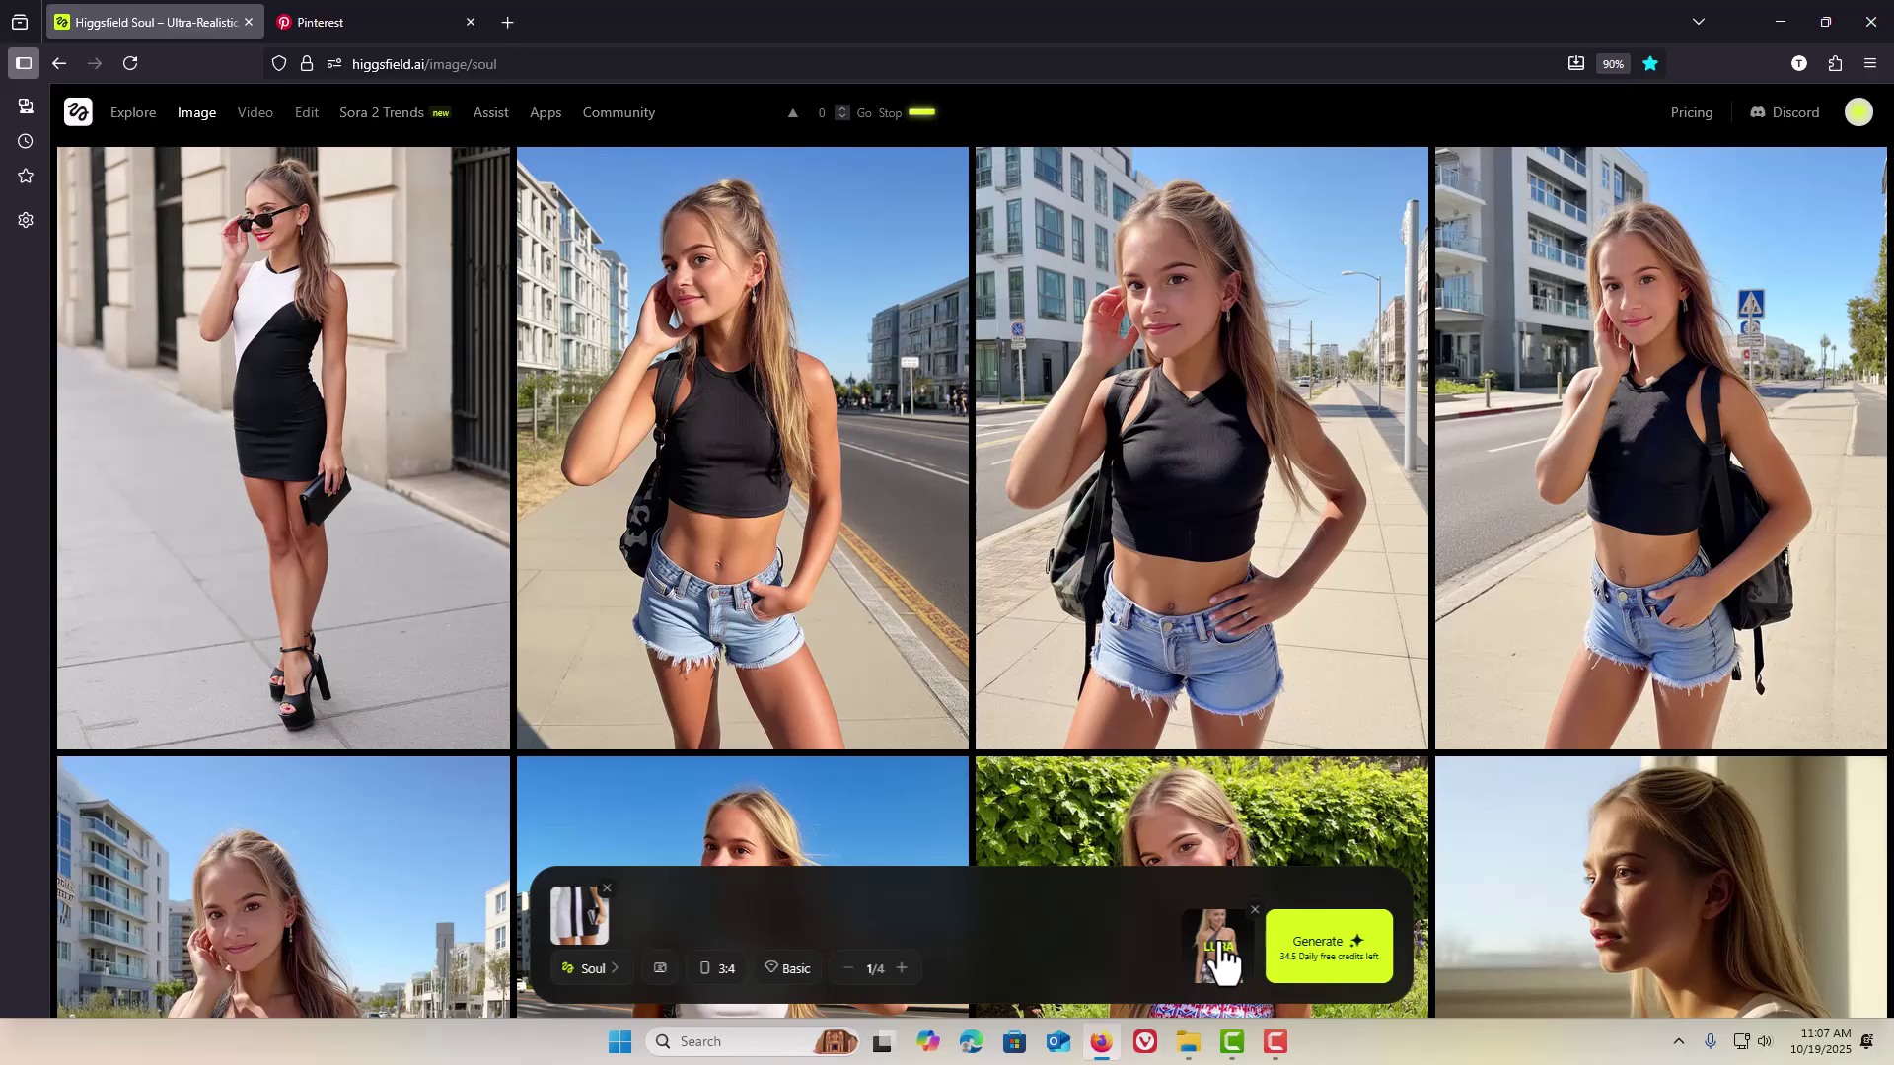
pyautogui.click(312, 21)
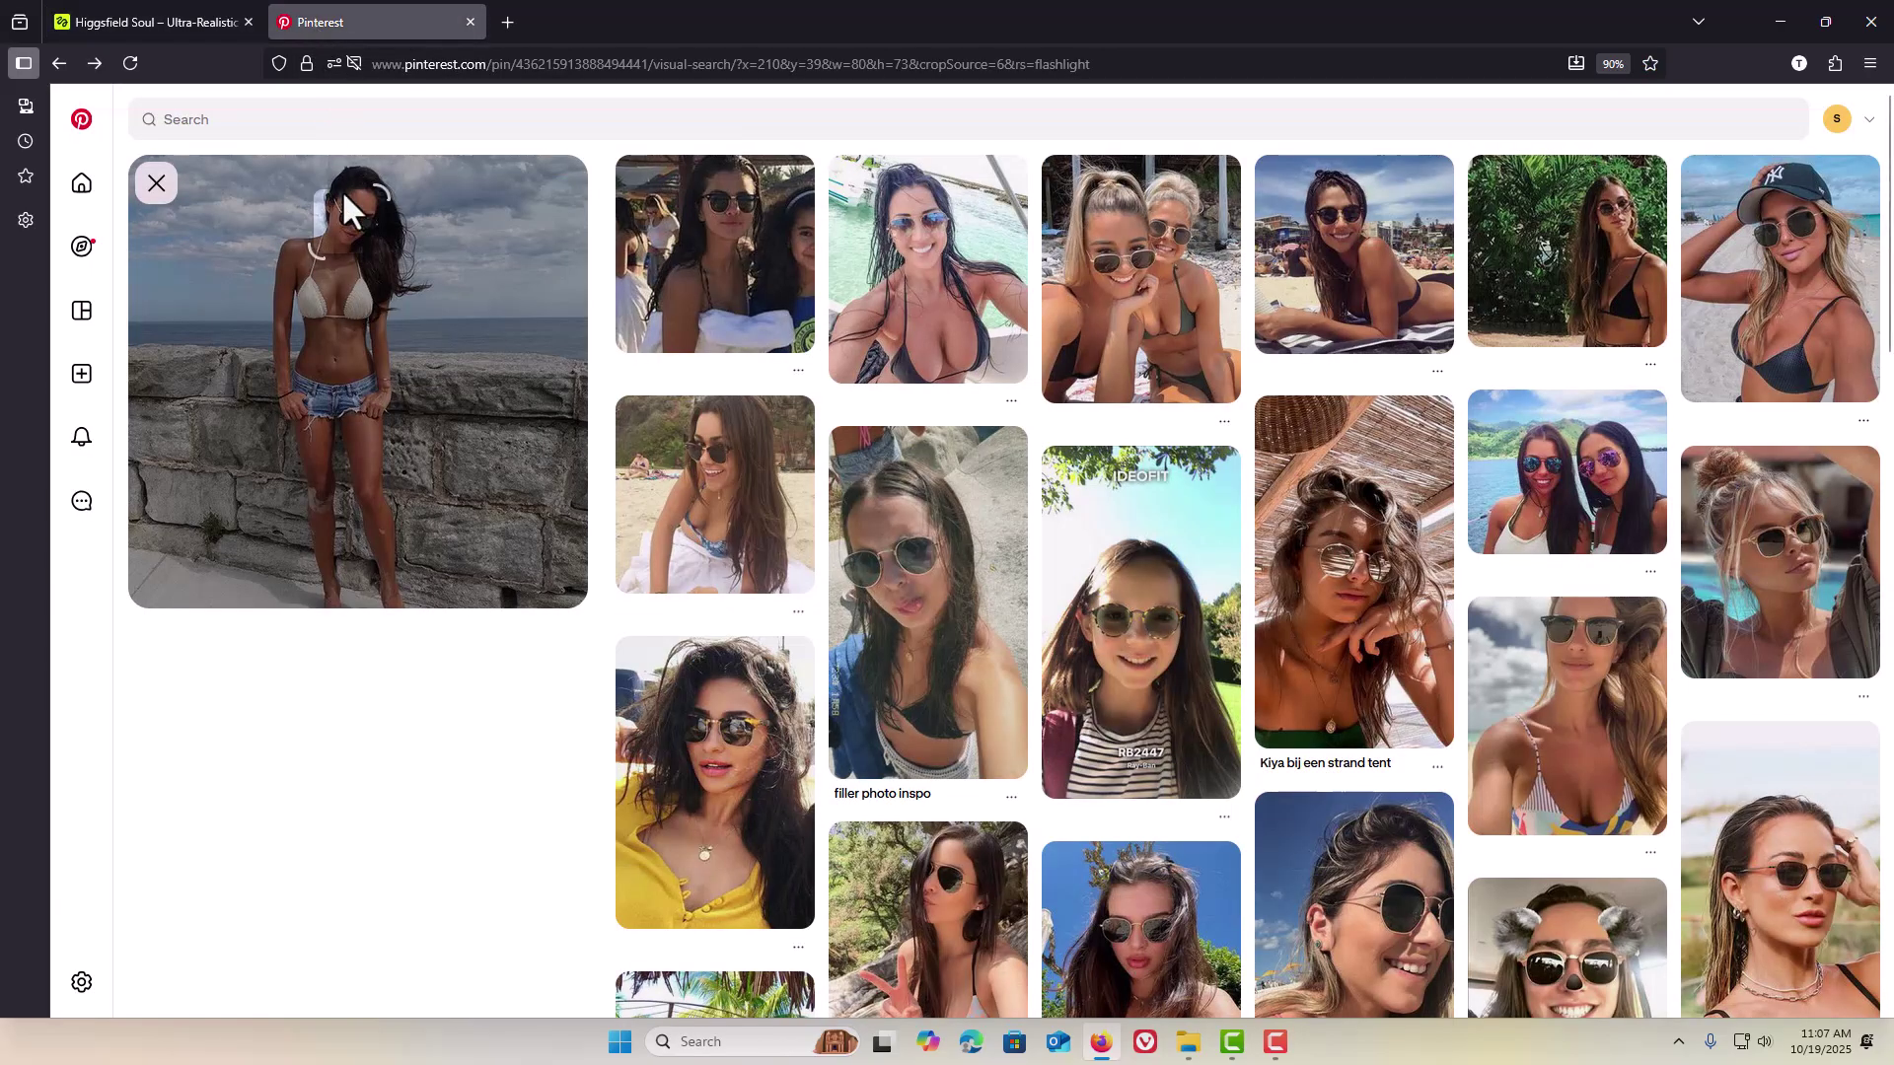
pyautogui.moveTo(372, 198); pyautogui.dragTo(395, 157)
# Step: Switch to Higgsfield, open the Create Video page and turn on Unlimited mode
pyautogui.click(150, 28)
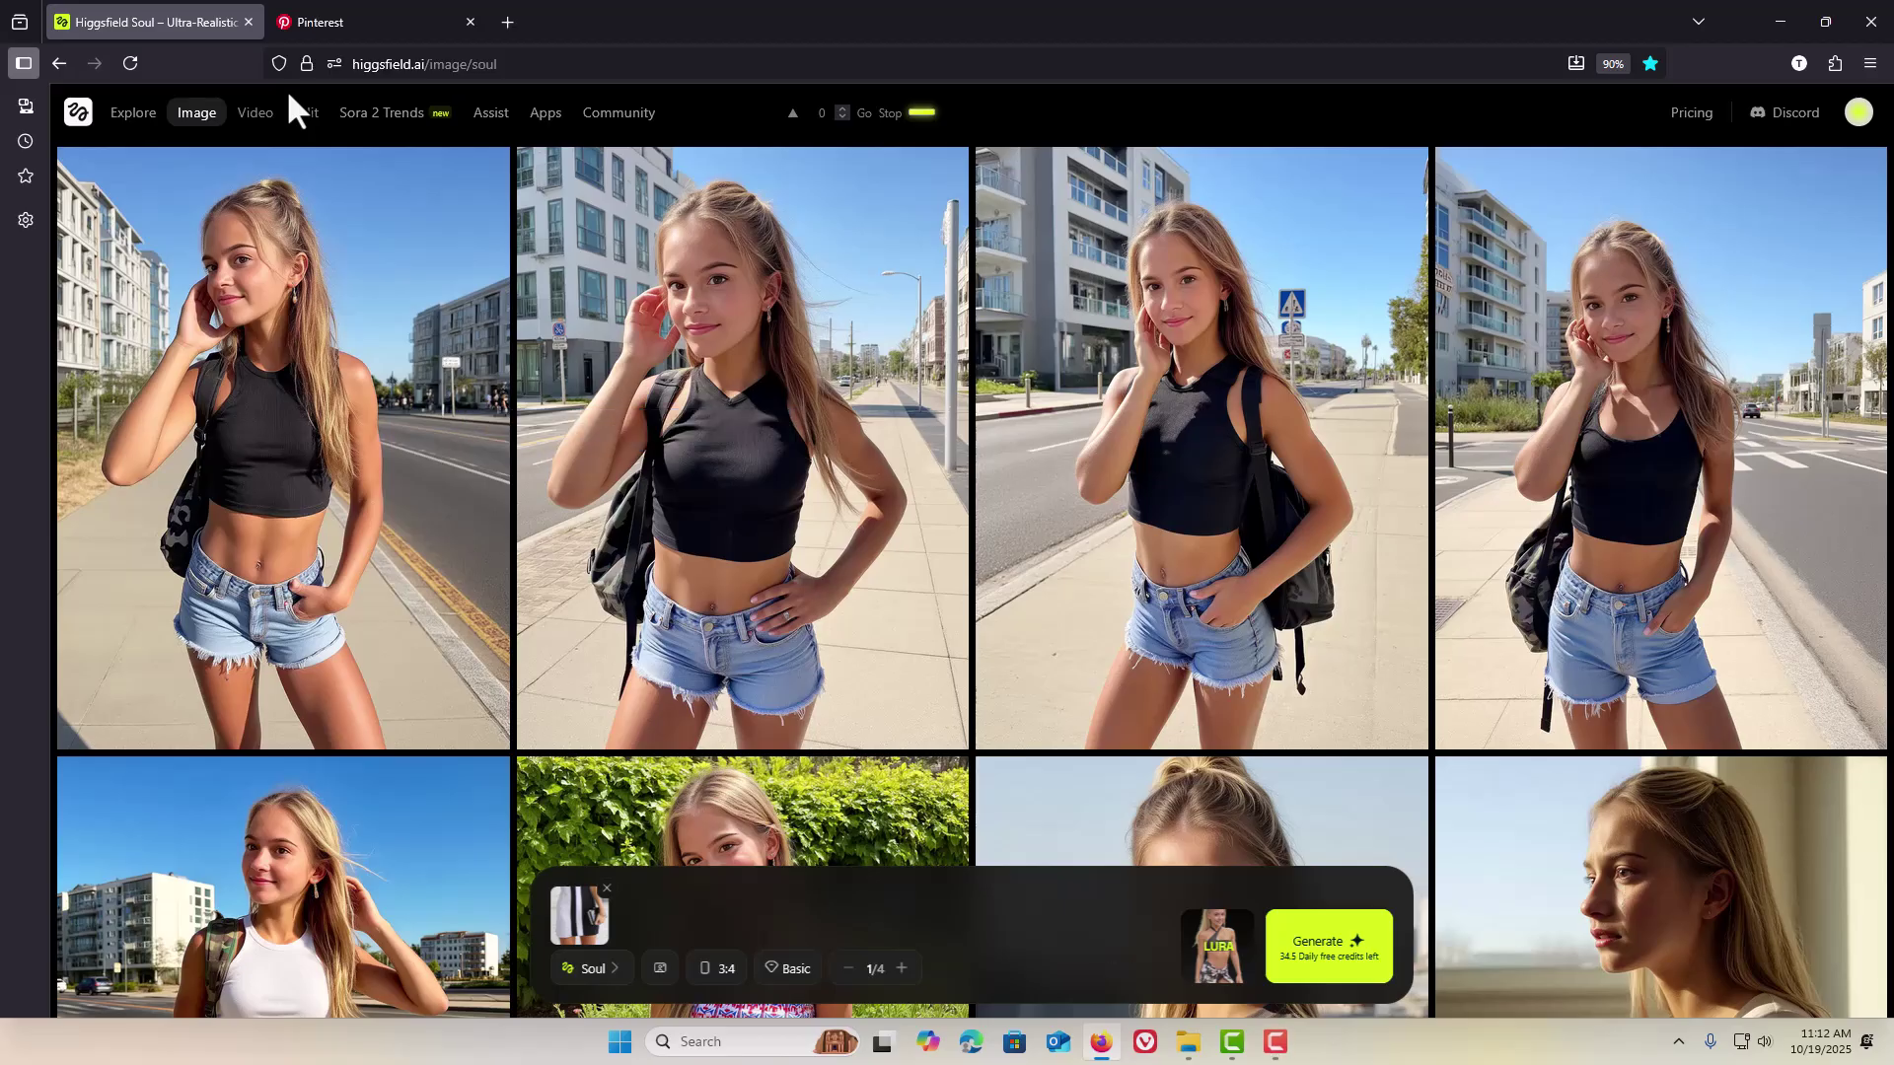
pyautogui.moveTo(267, 123)
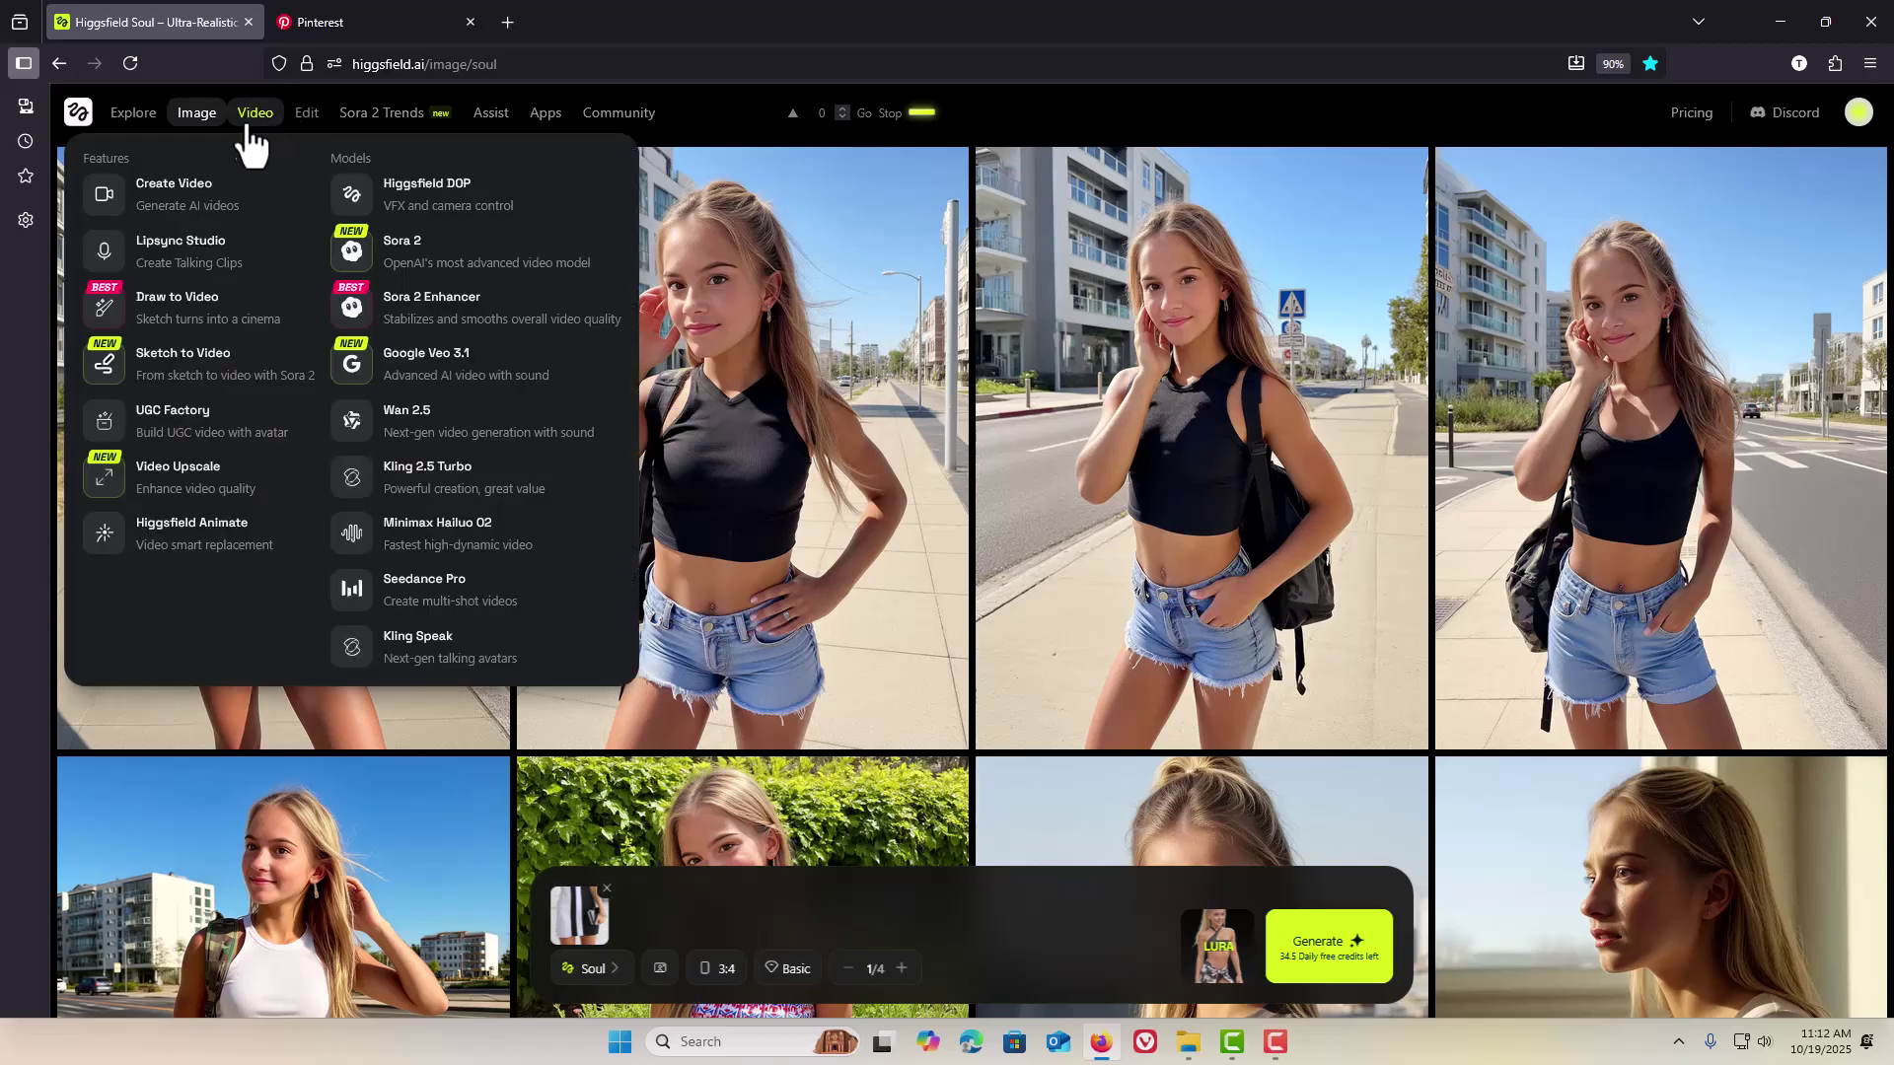
pyautogui.click(219, 197)
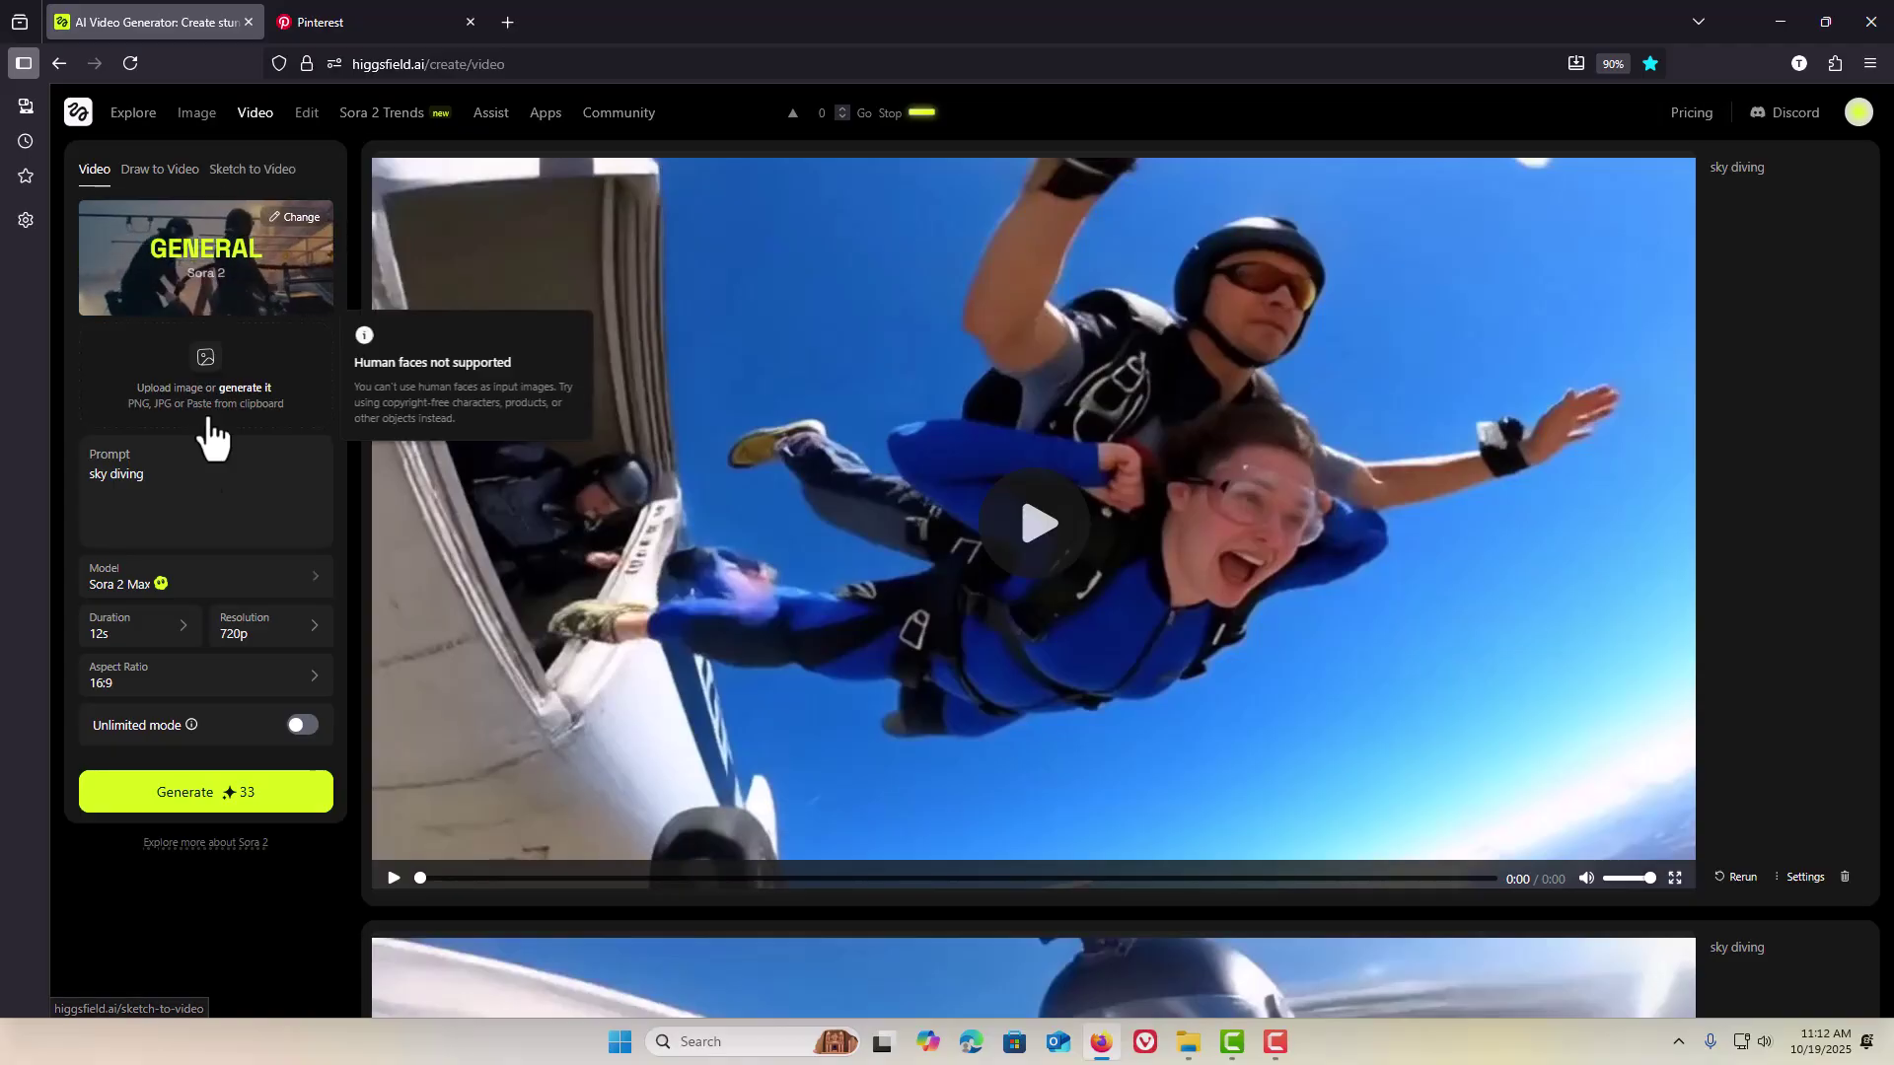
pyautogui.click(303, 730)
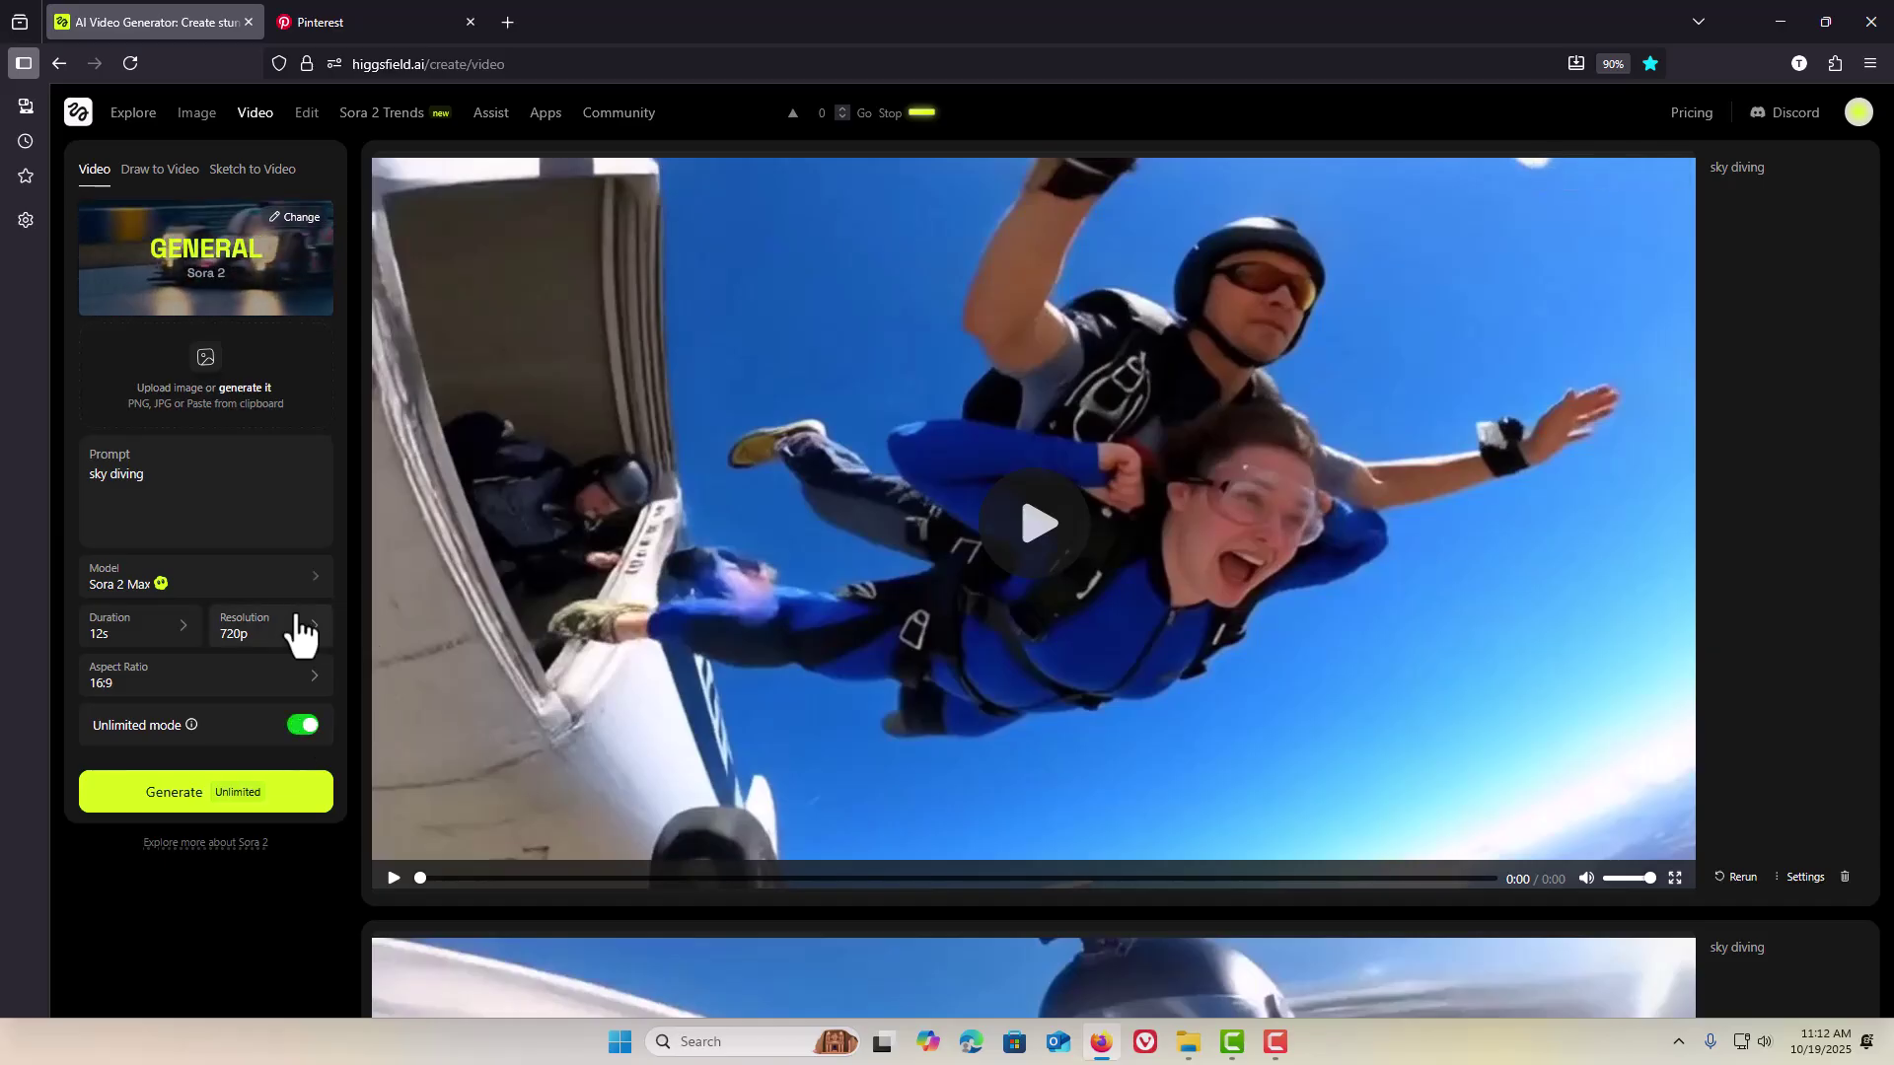
# Step: Generate the "sky diving" video from the Prompt Editor, reopen the editor to check it and cancel out
pyautogui.click(235, 495)
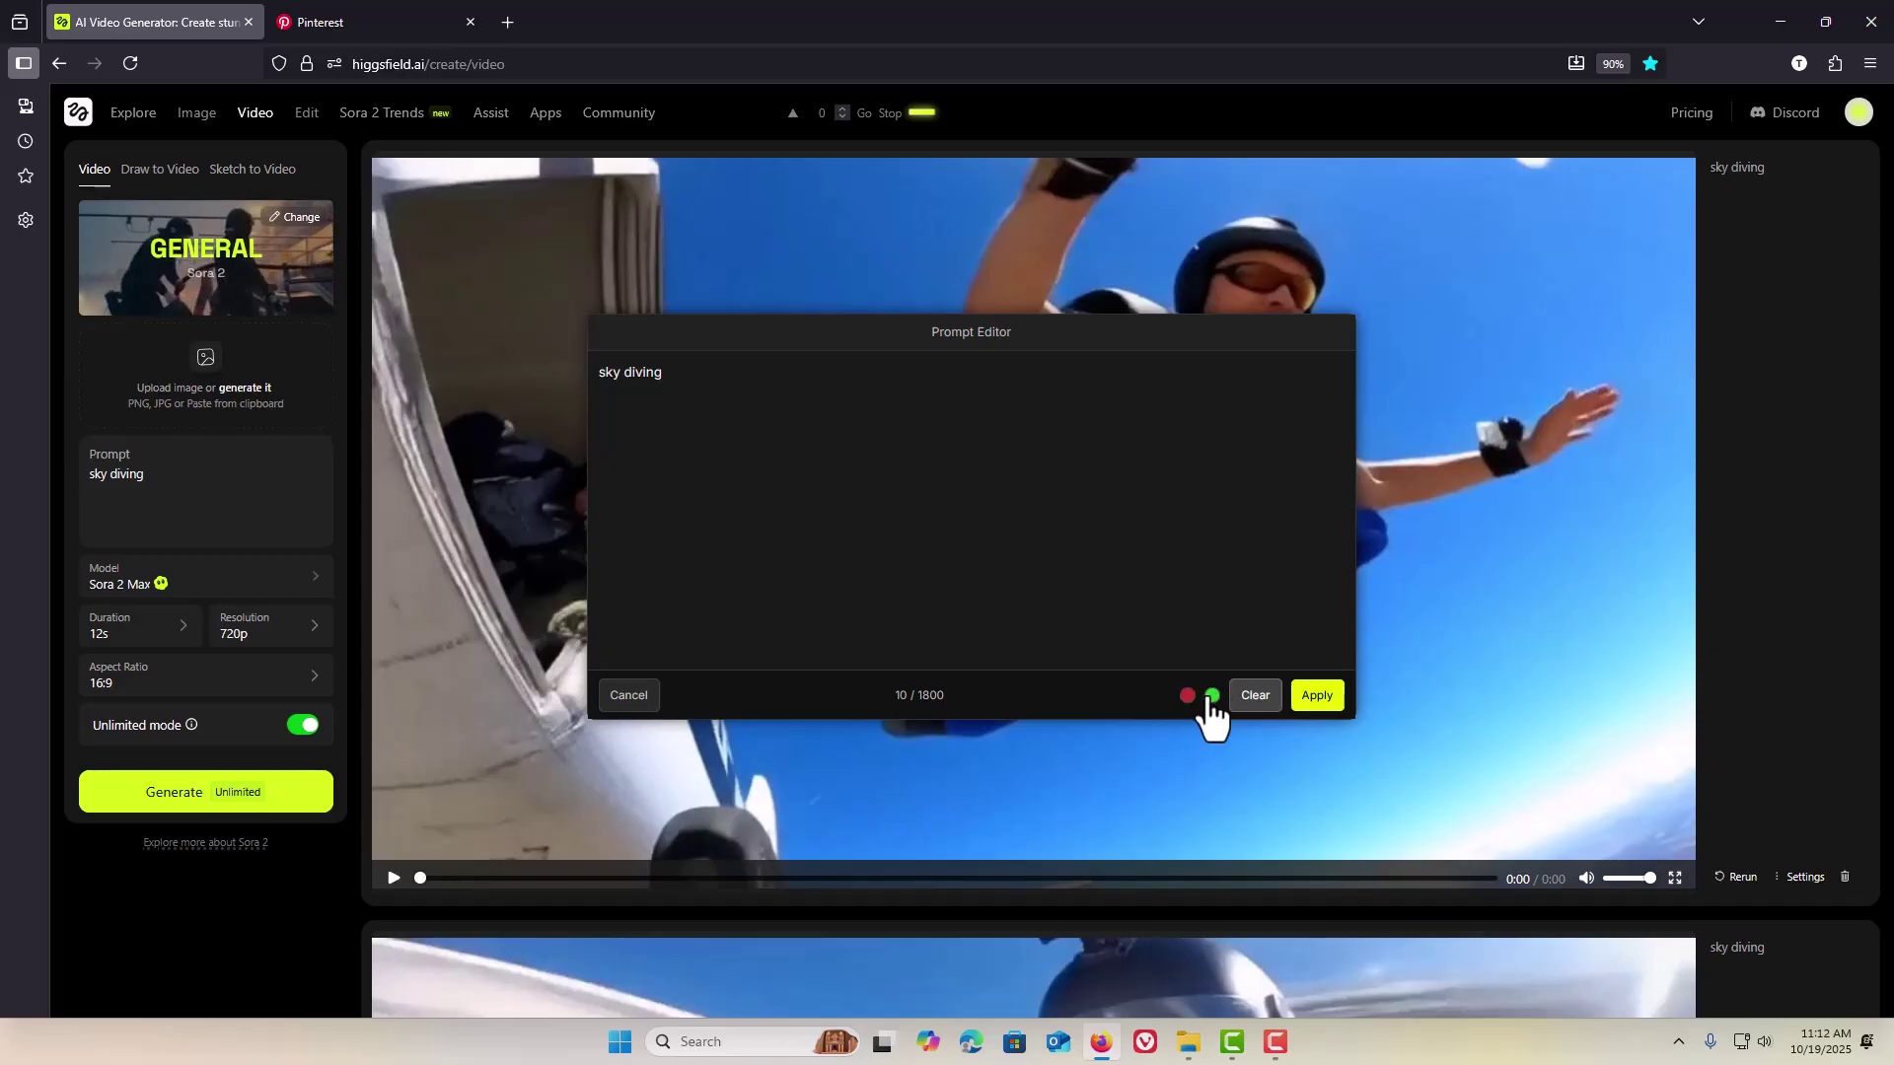
pyautogui.hotkey('ctrl', 'Return')
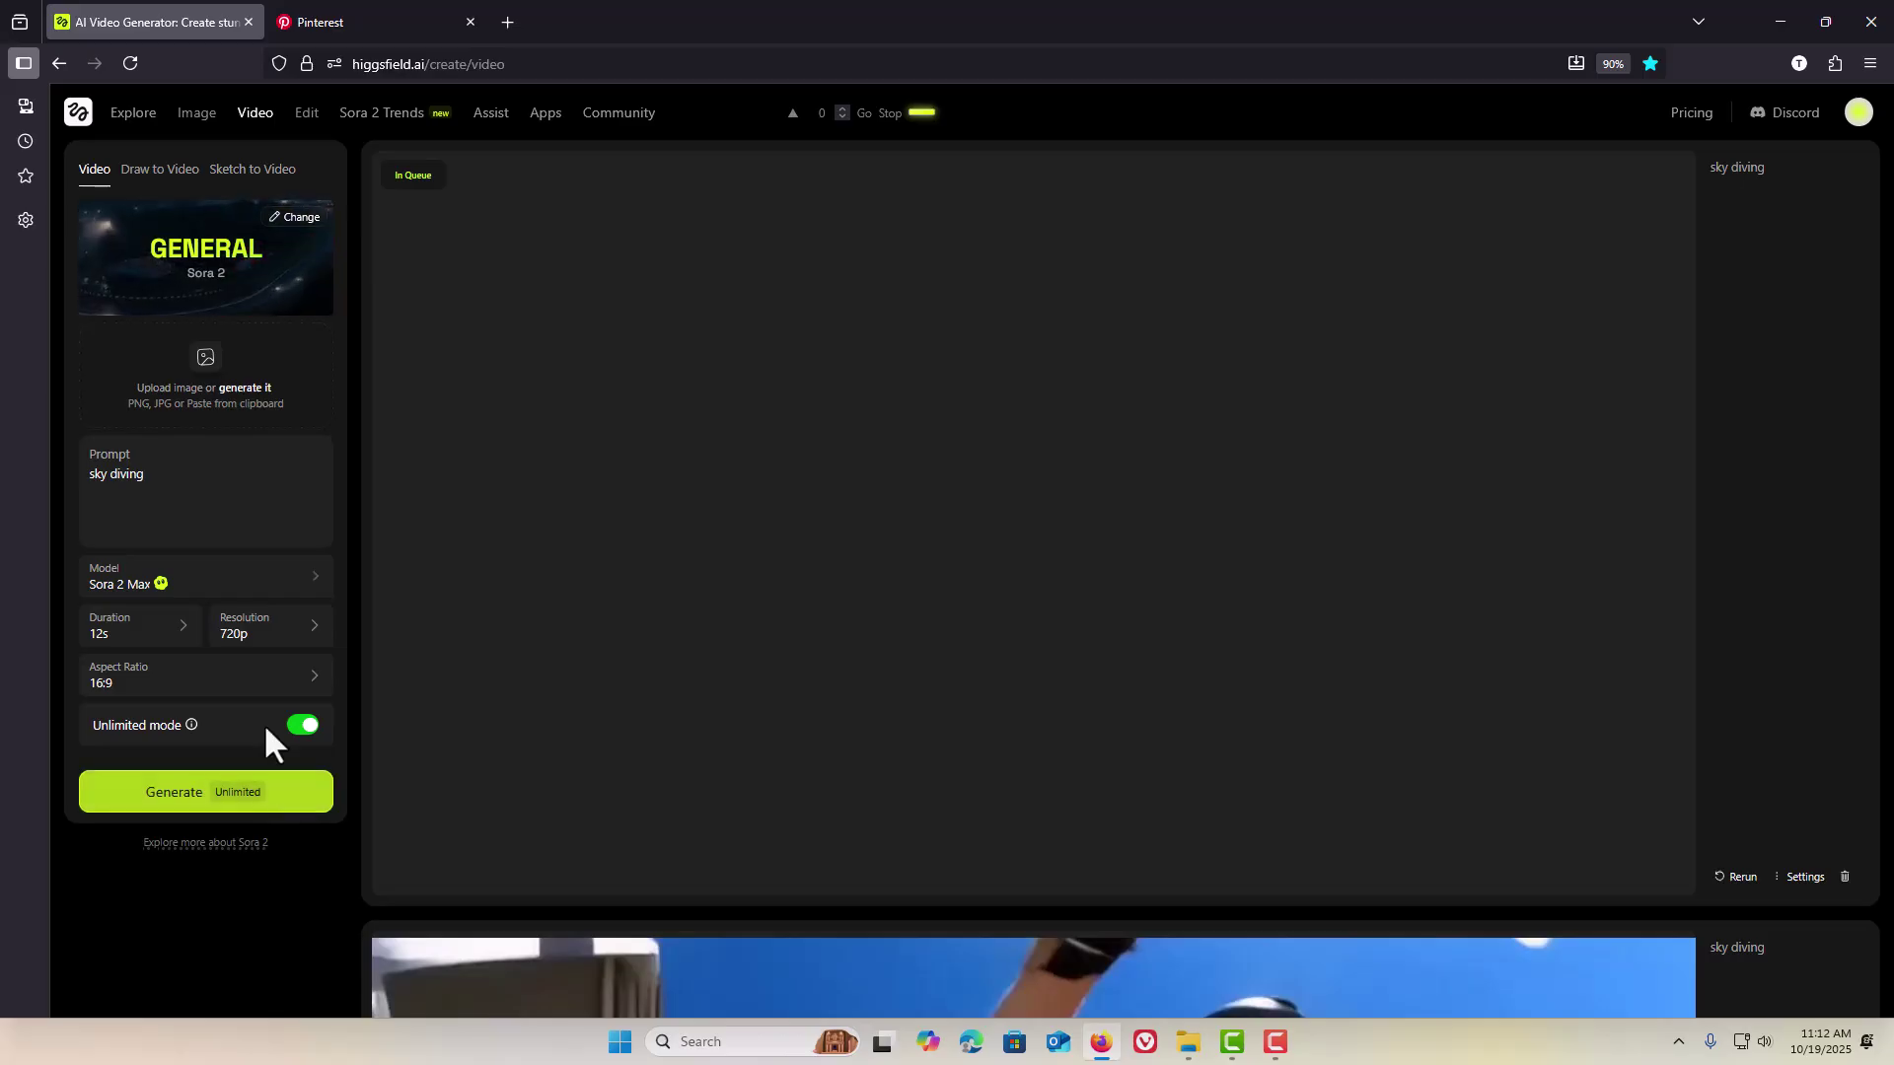
pyautogui.doubleClick(220, 477)
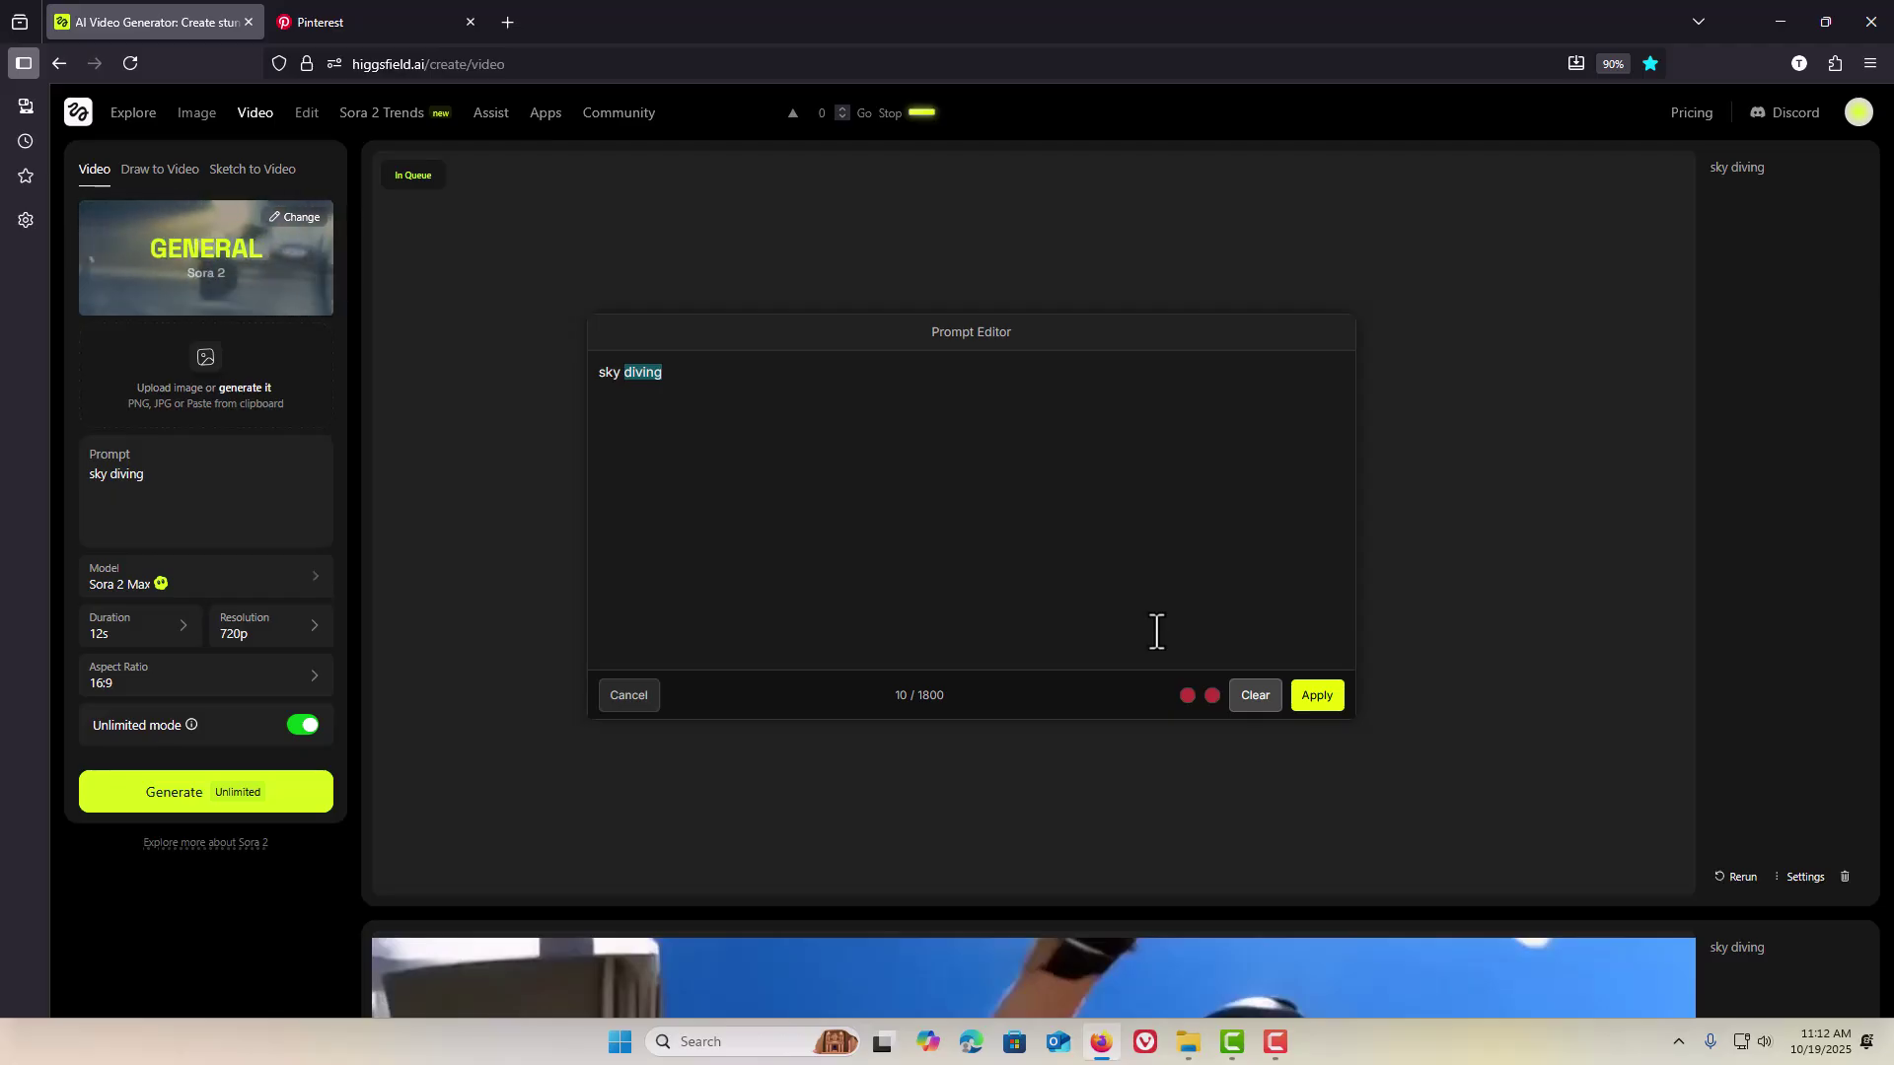
pyautogui.click(619, 702)
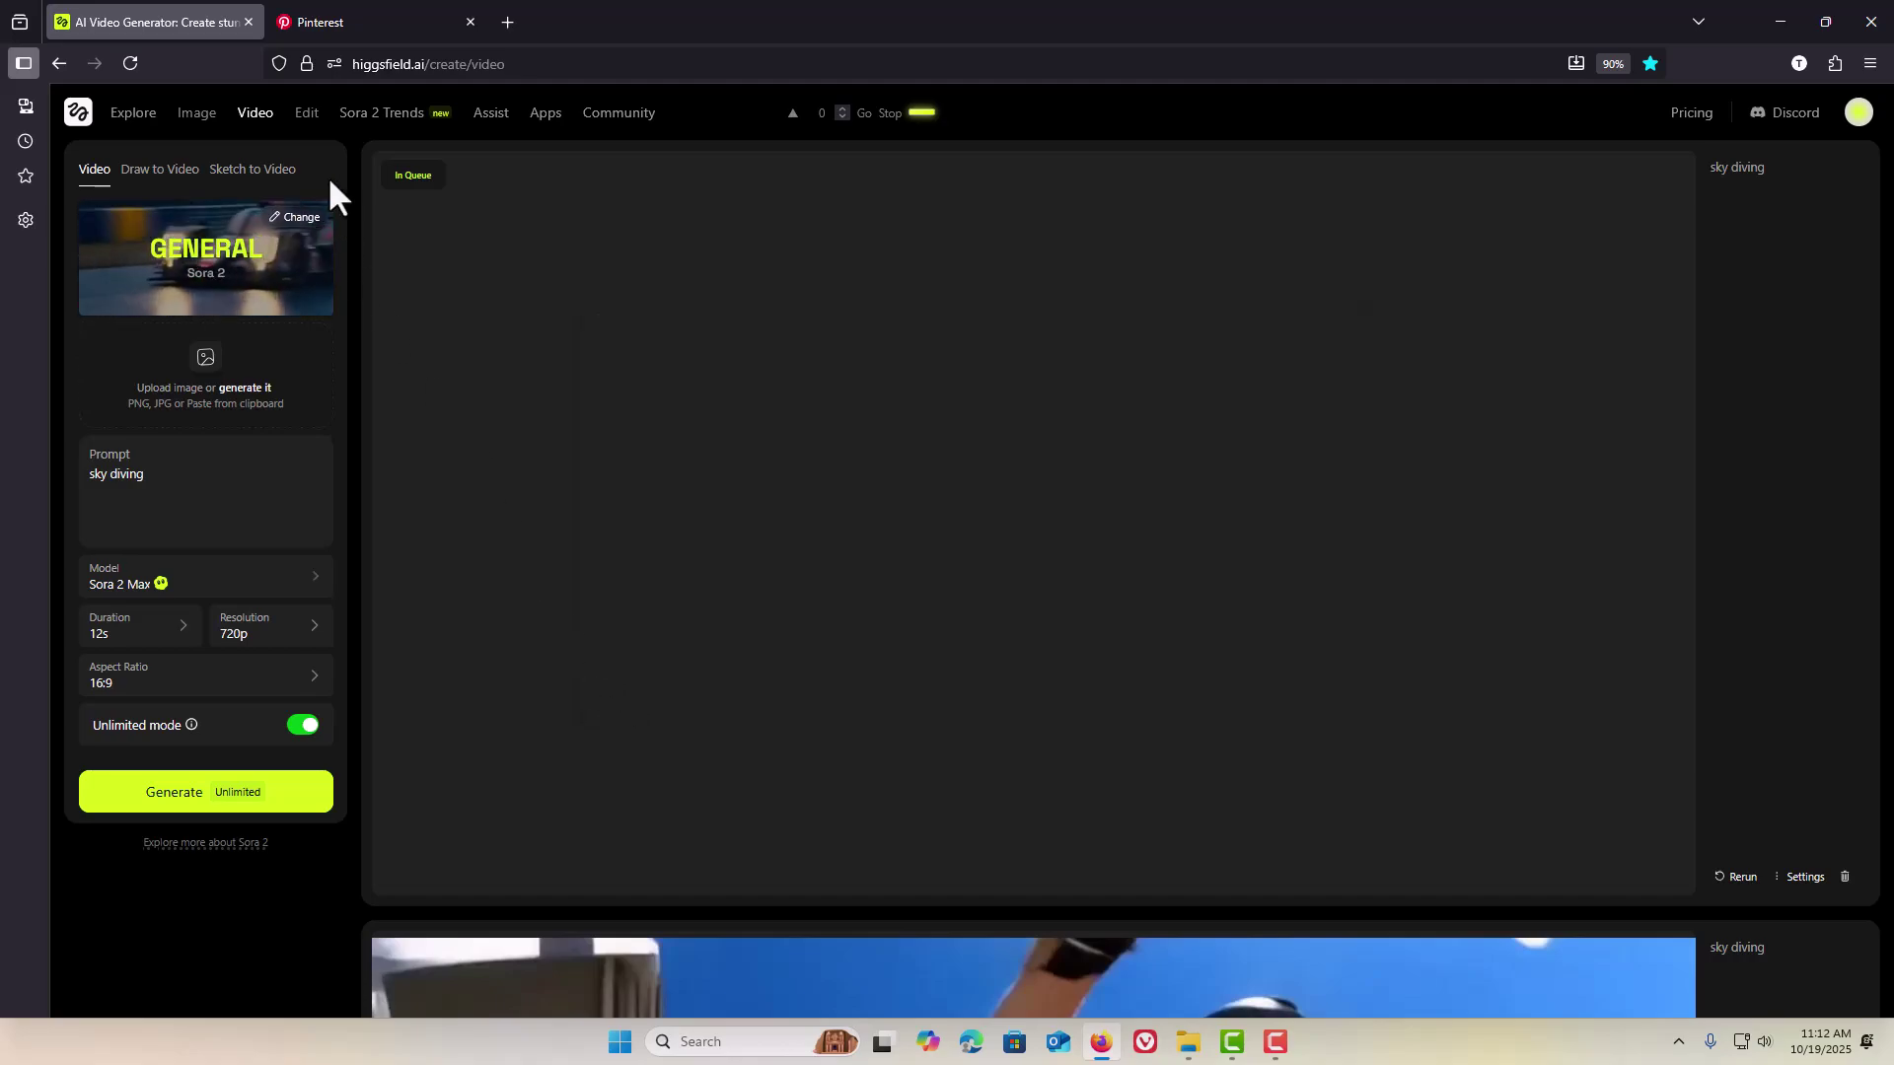
# Step: On the Sora 2 Trends page, generate the "fast car" TikTok video in Unlimited mode through the Prompt Editor, and check the reopened editor
pyautogui.click(350, 117)
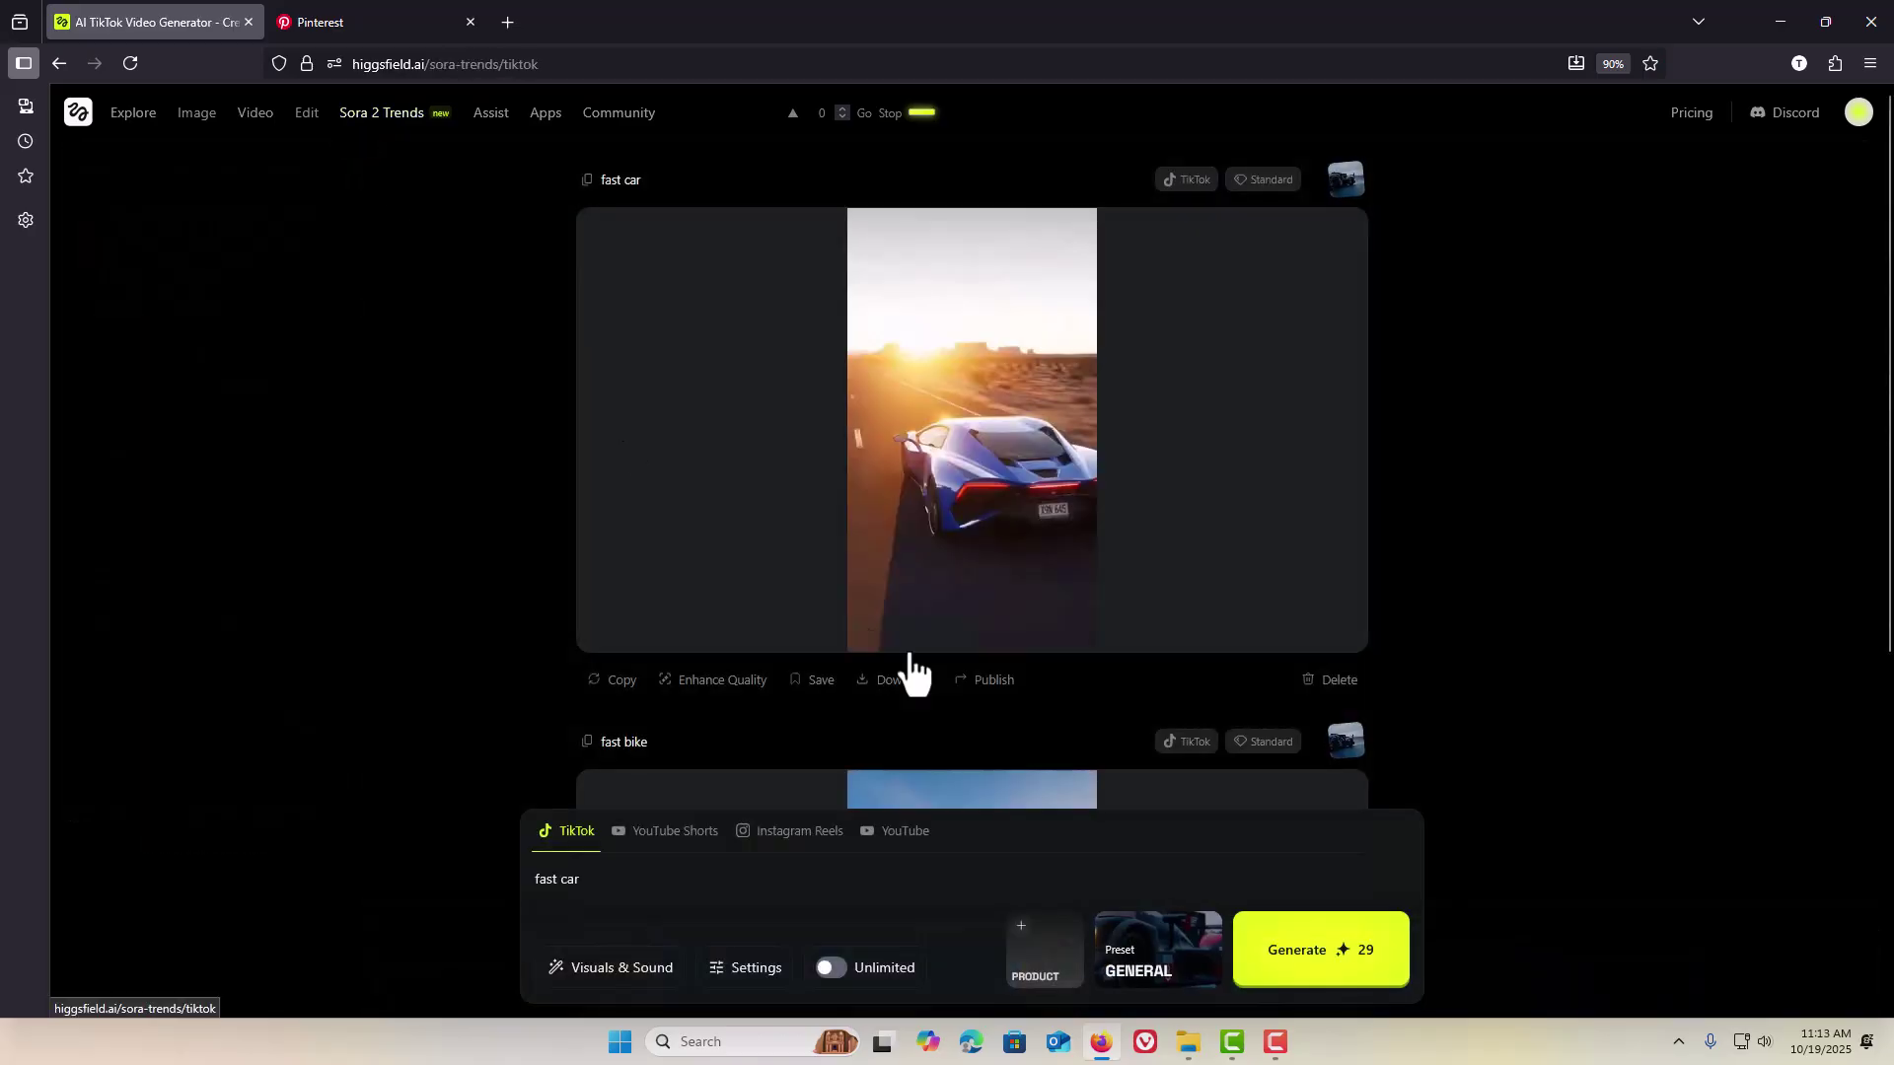
pyautogui.click(836, 970)
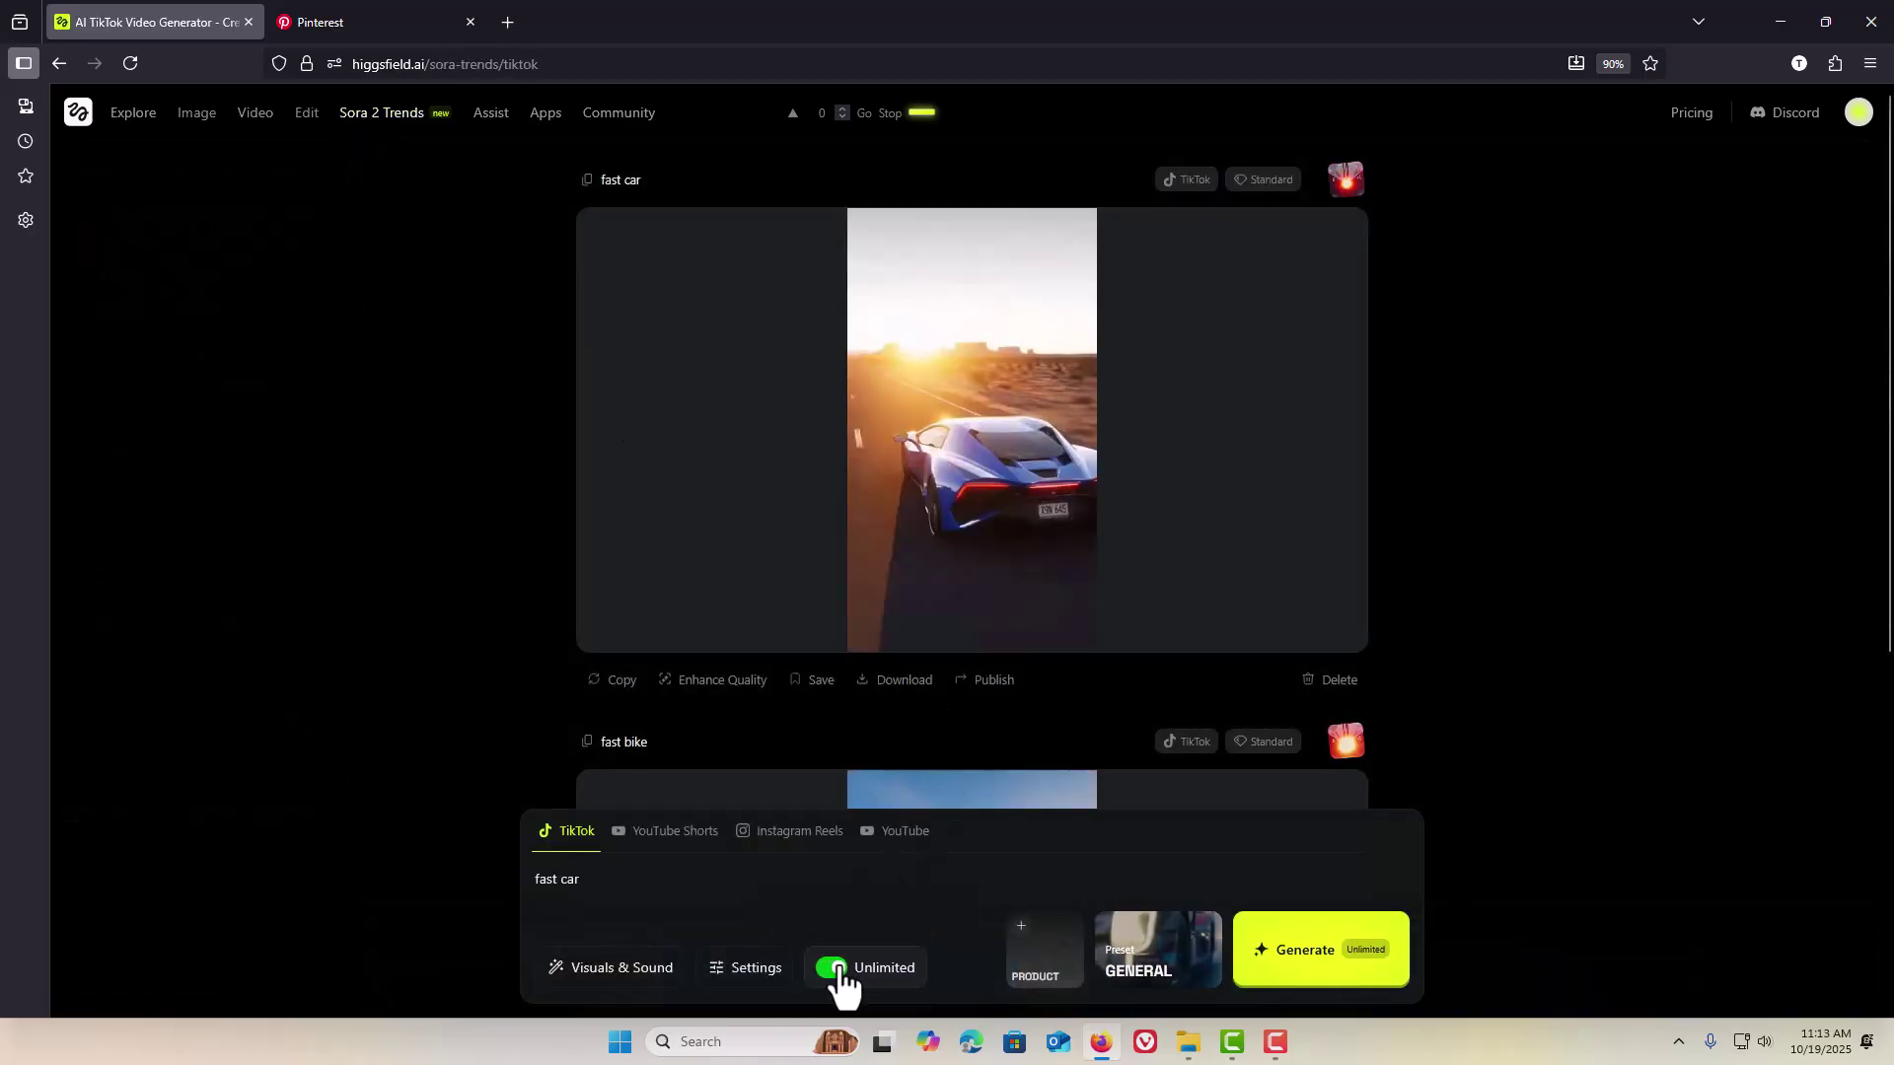
pyautogui.click(748, 897)
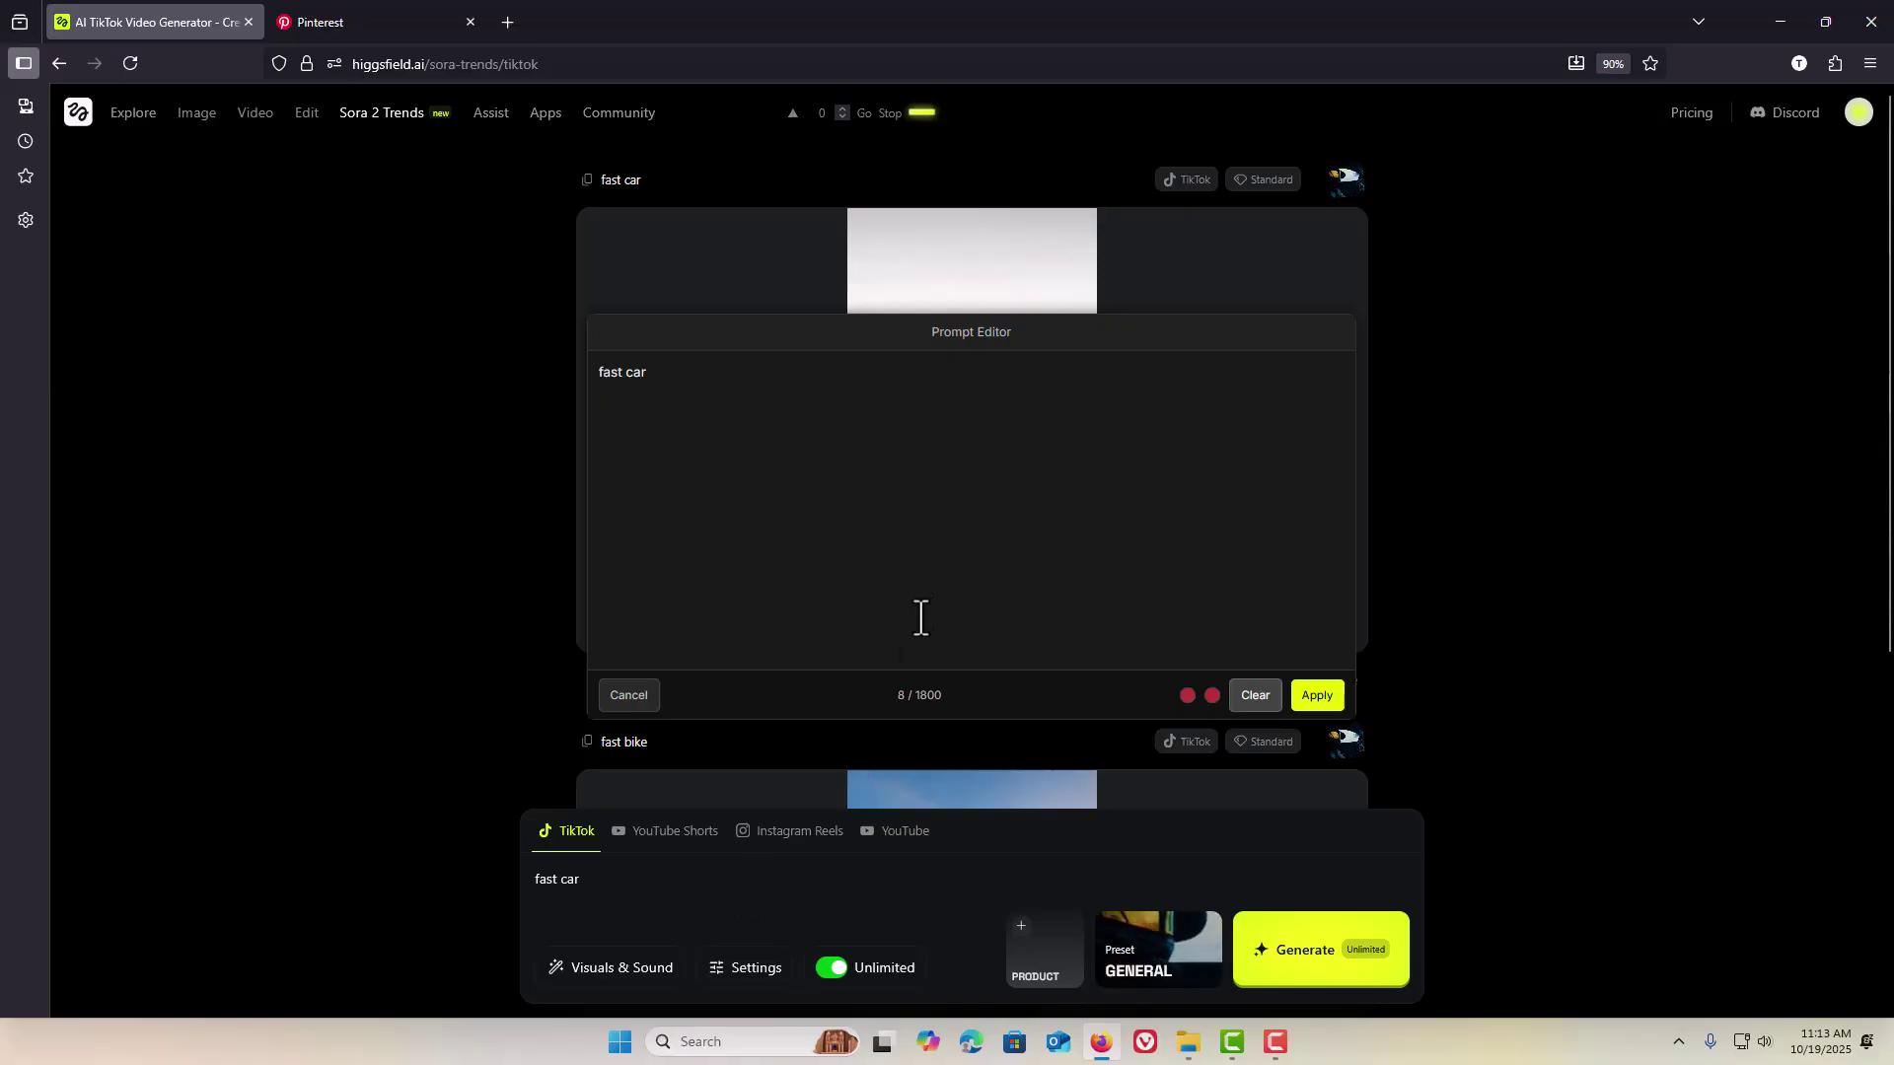
pyautogui.hotkey('ctrl', 'Return')
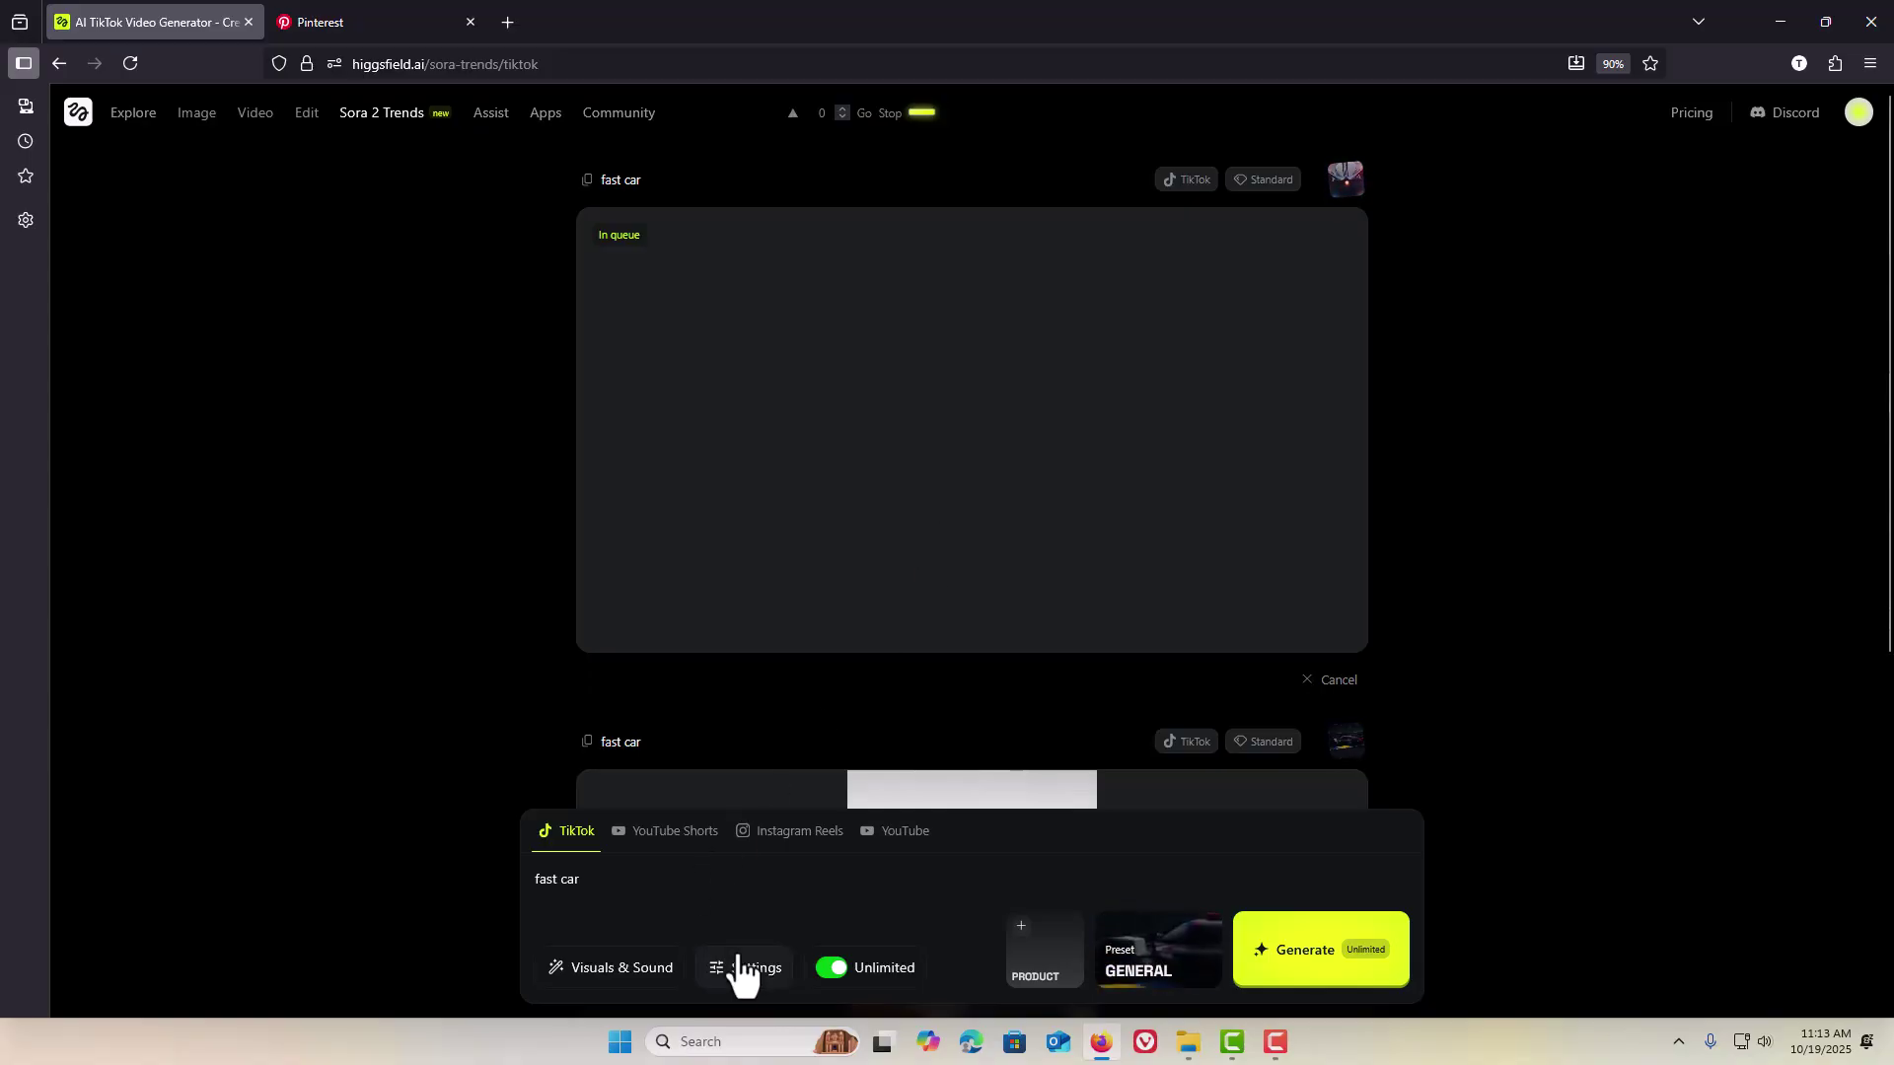
pyautogui.doubleClick(776, 880)
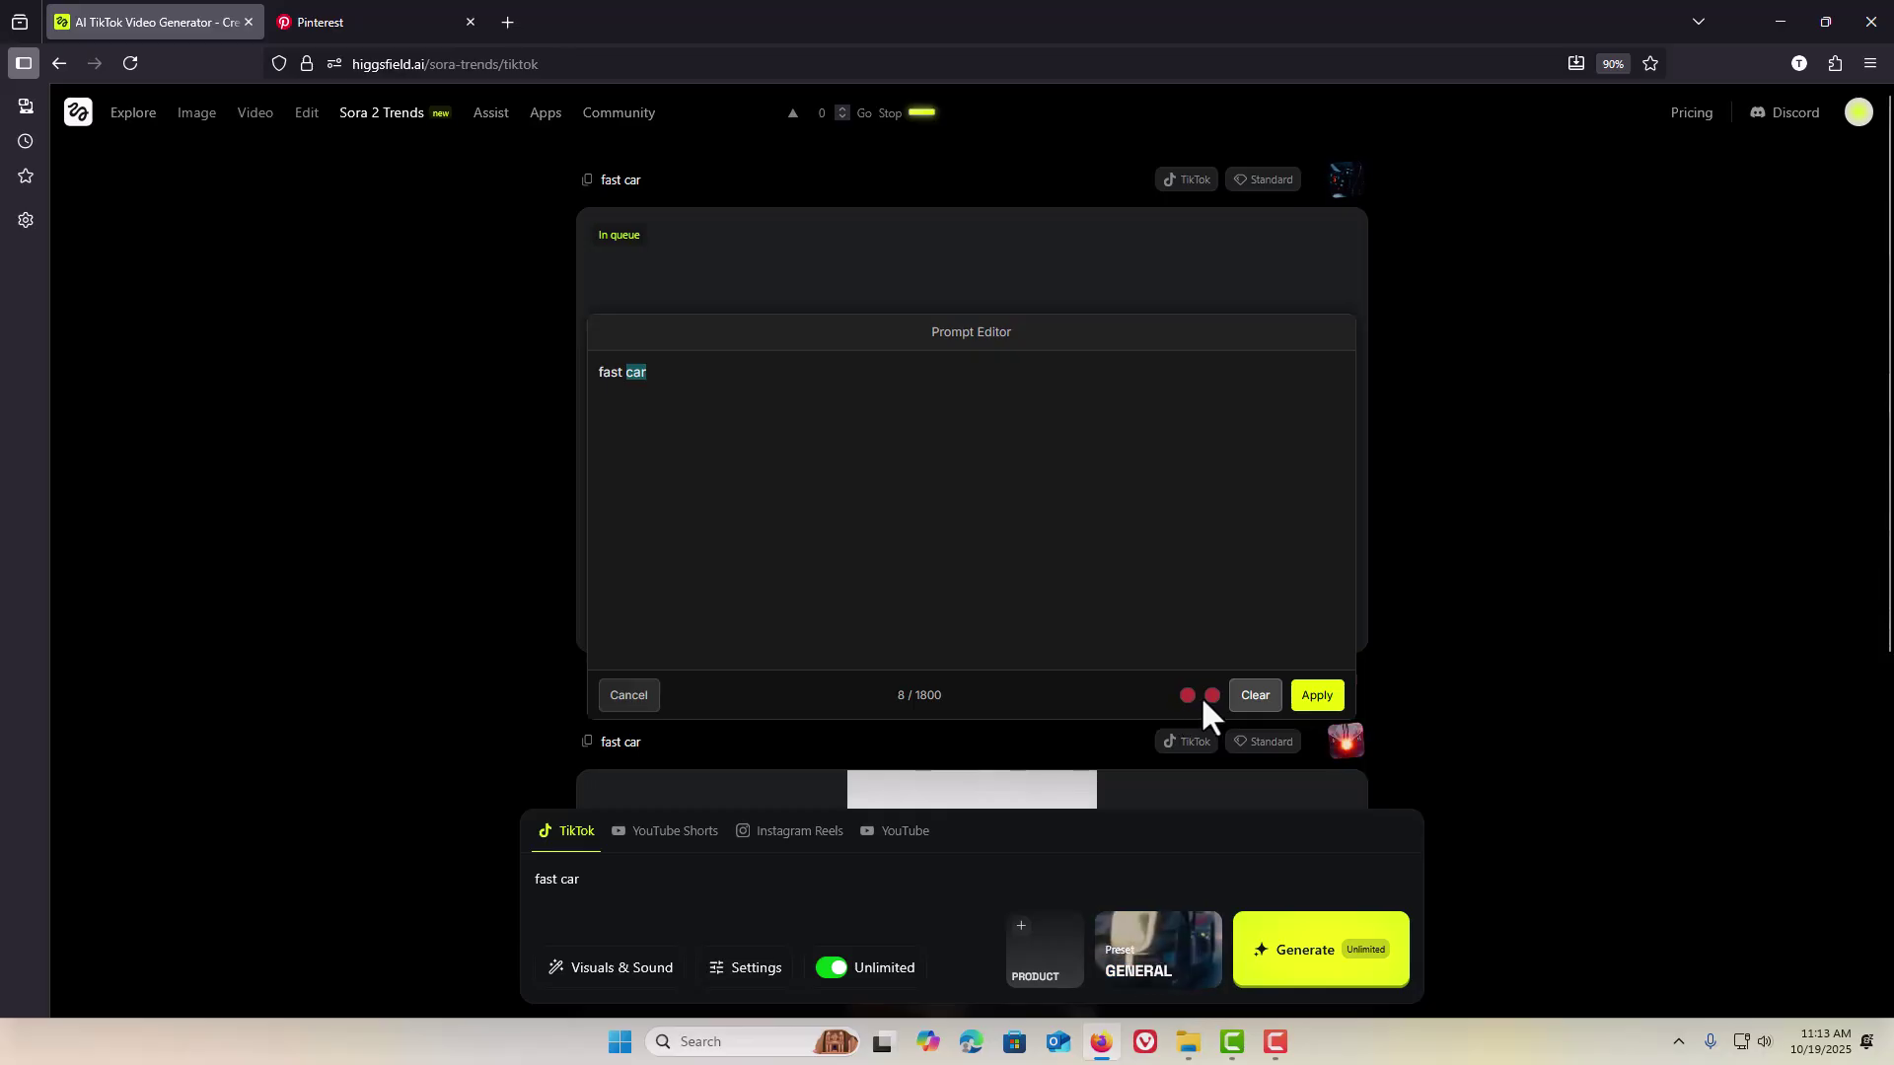
pyautogui.click(615, 697)
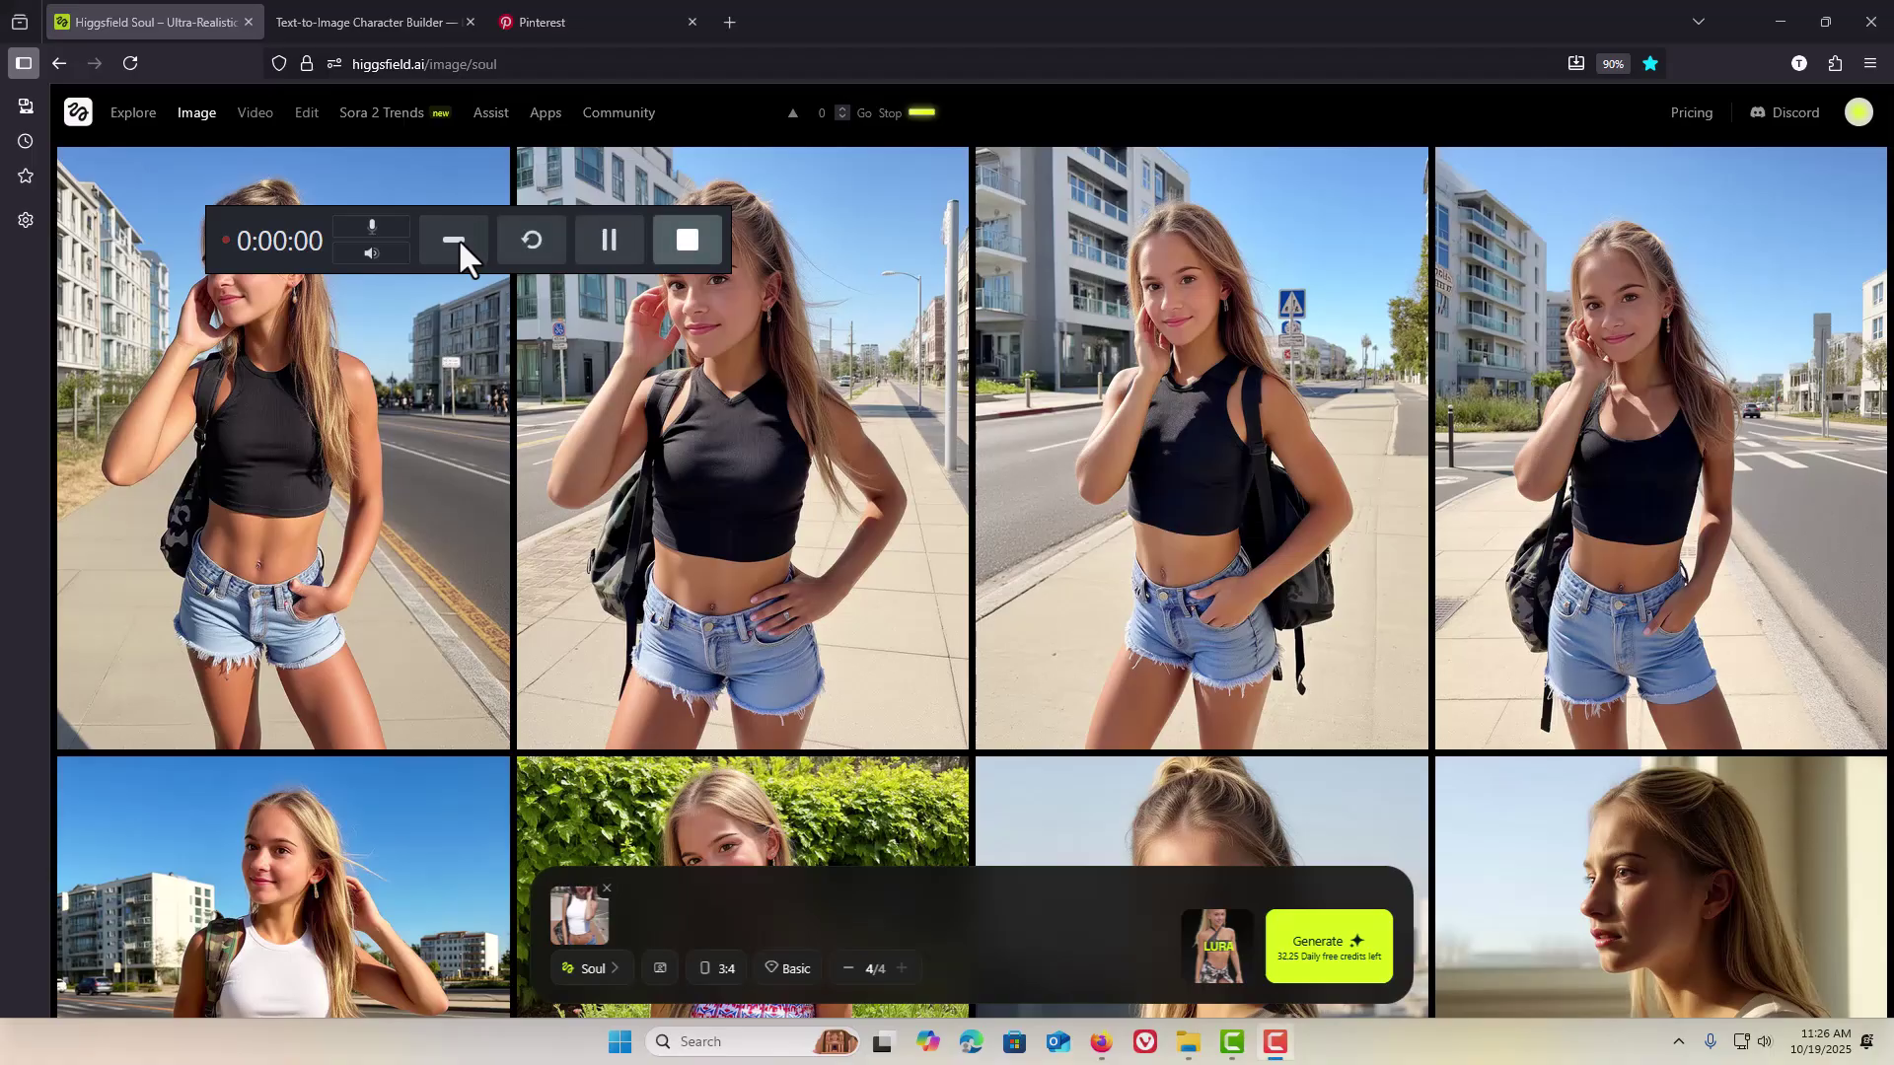
# Step: In the Character Builder, set Facial Expressions to "Angry shout with flared nostrils" and Clothing to option 1, the BEIGE strapless bikini top
pyautogui.click(361, 23)
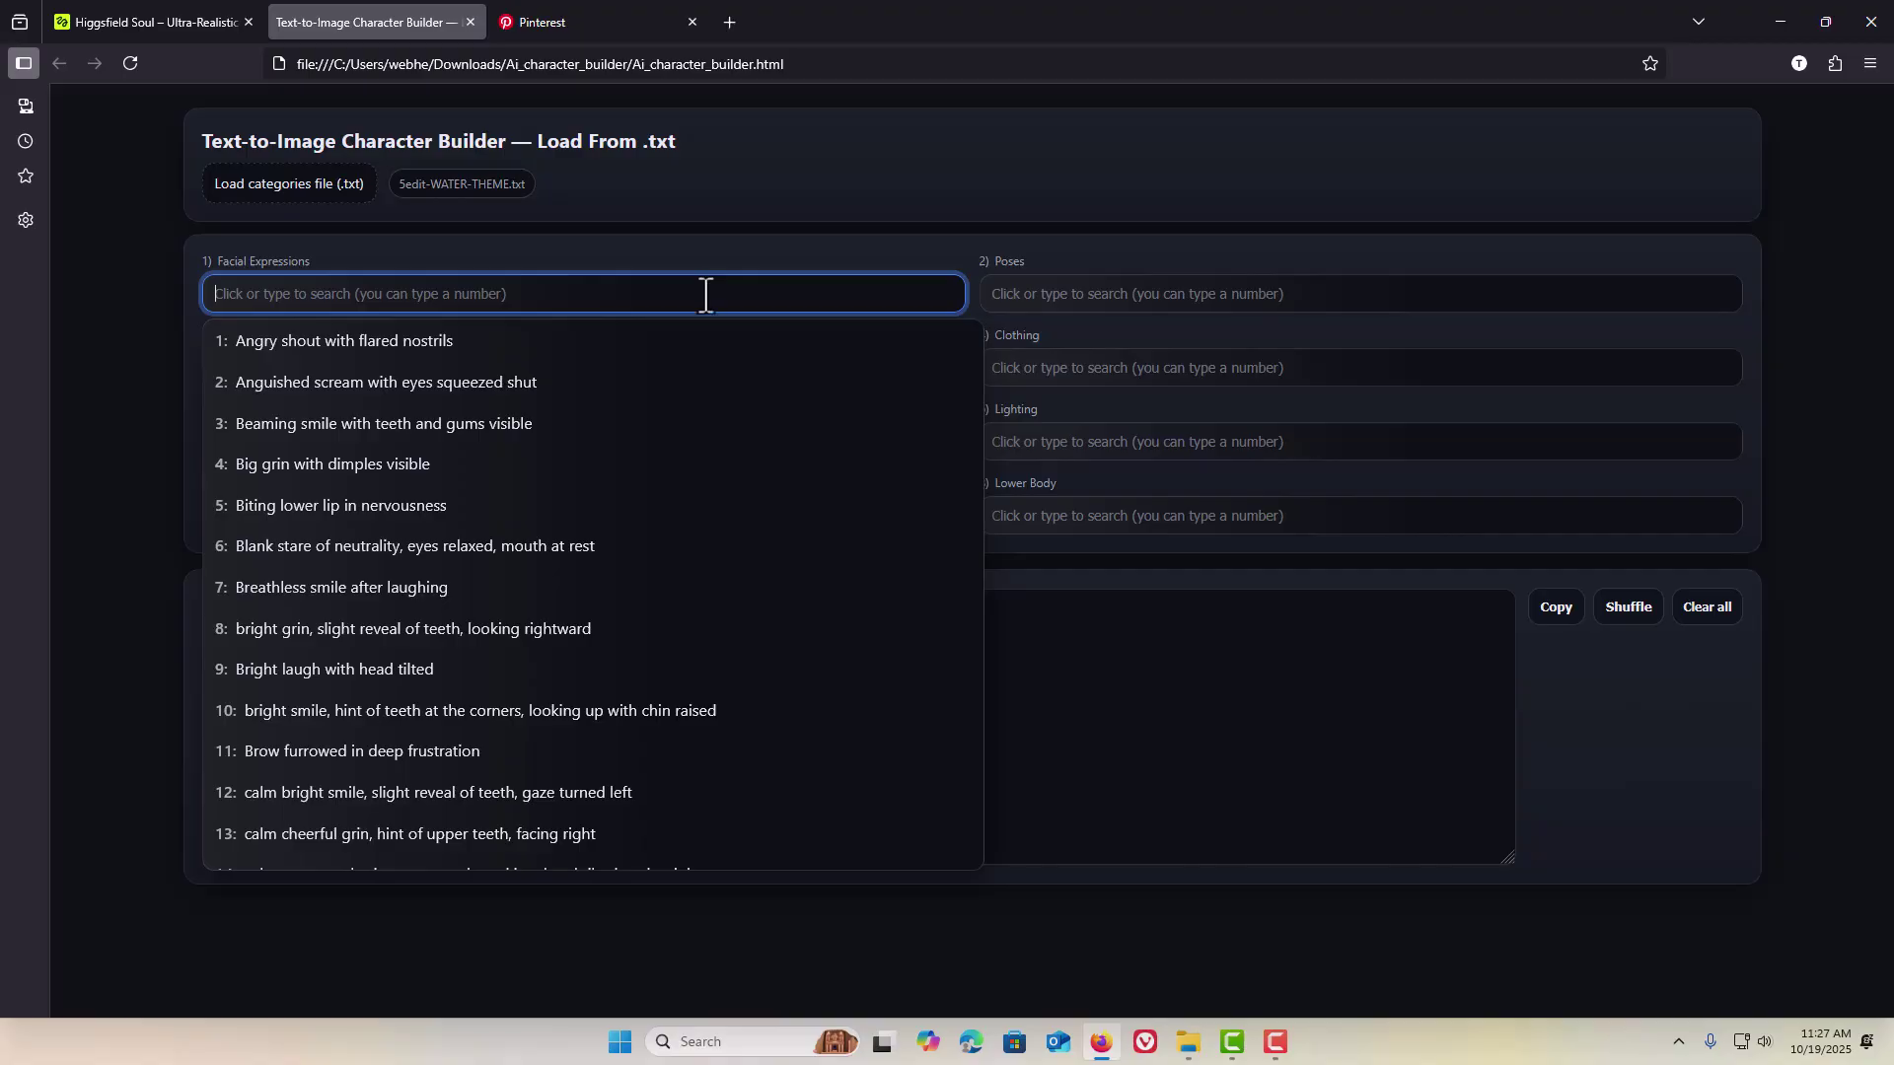
pyautogui.click(505, 345)
pyautogui.click(1002, 370)
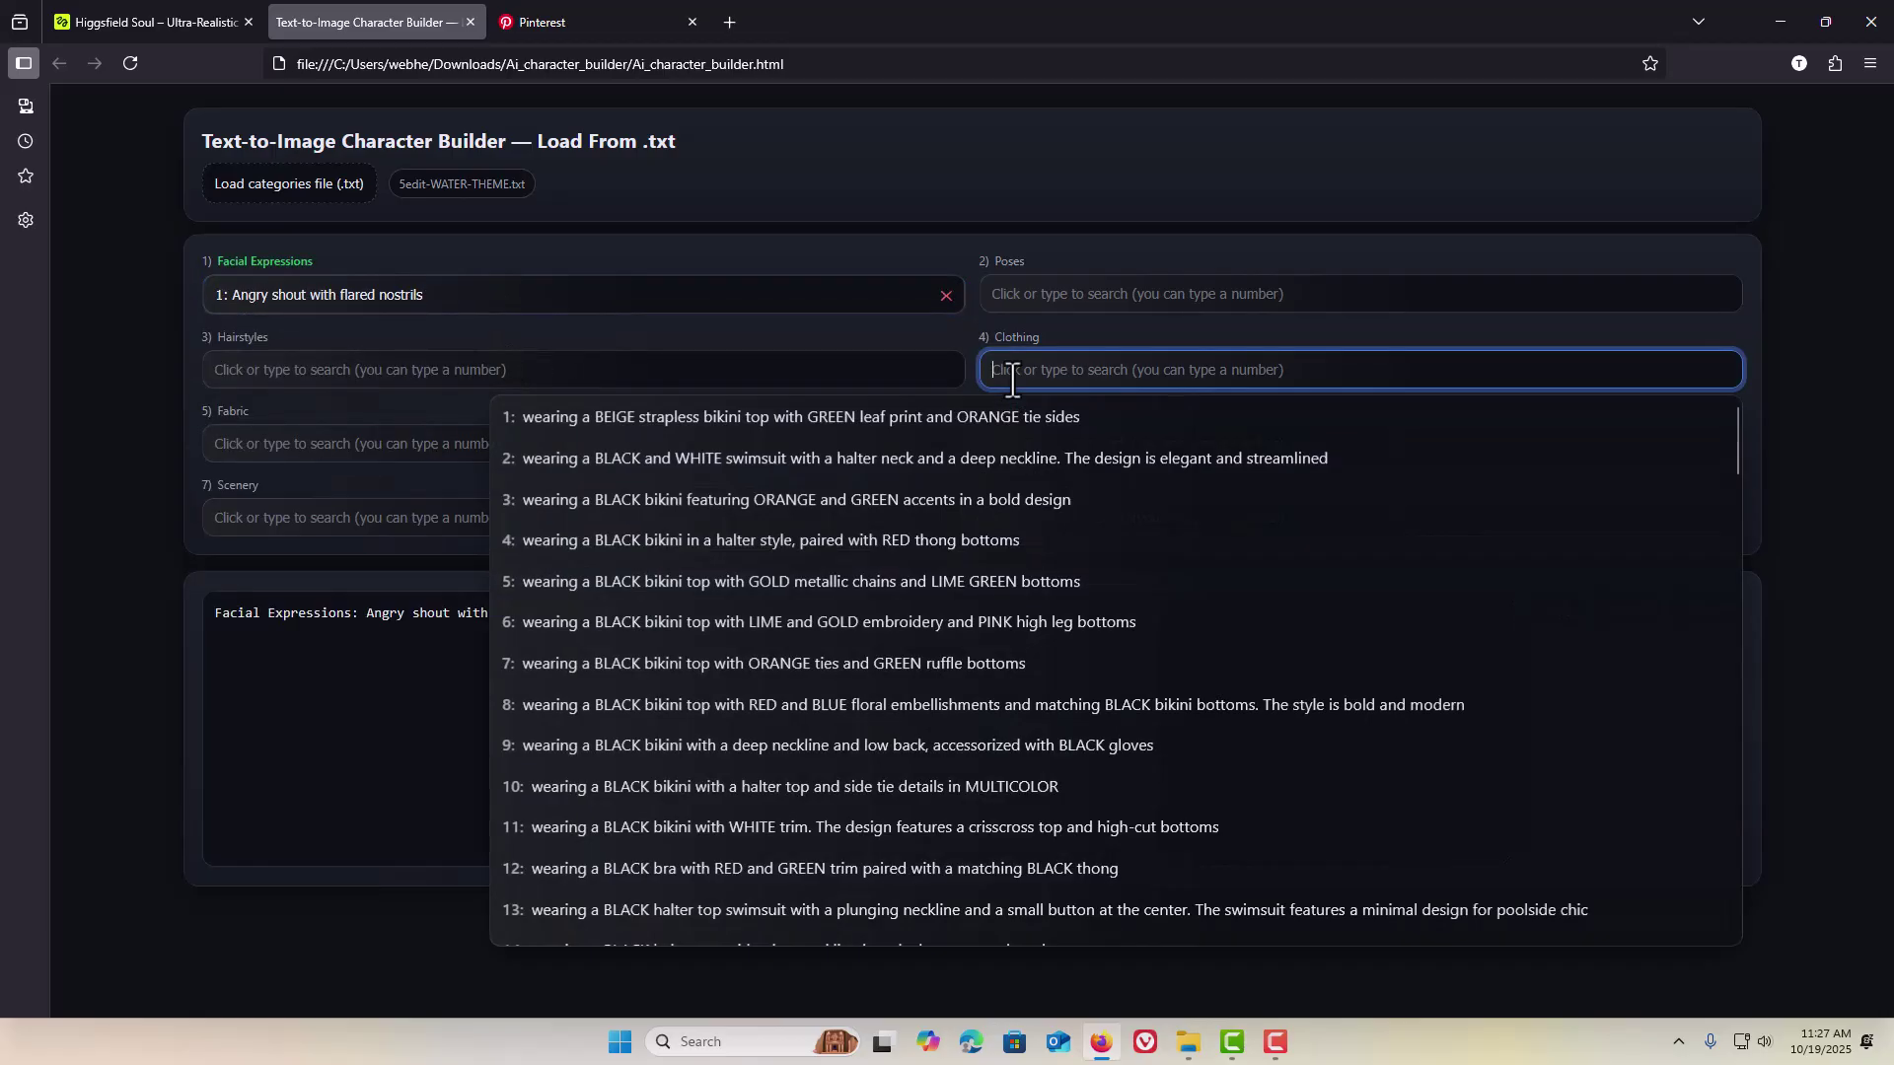
pyautogui.click(1008, 422)
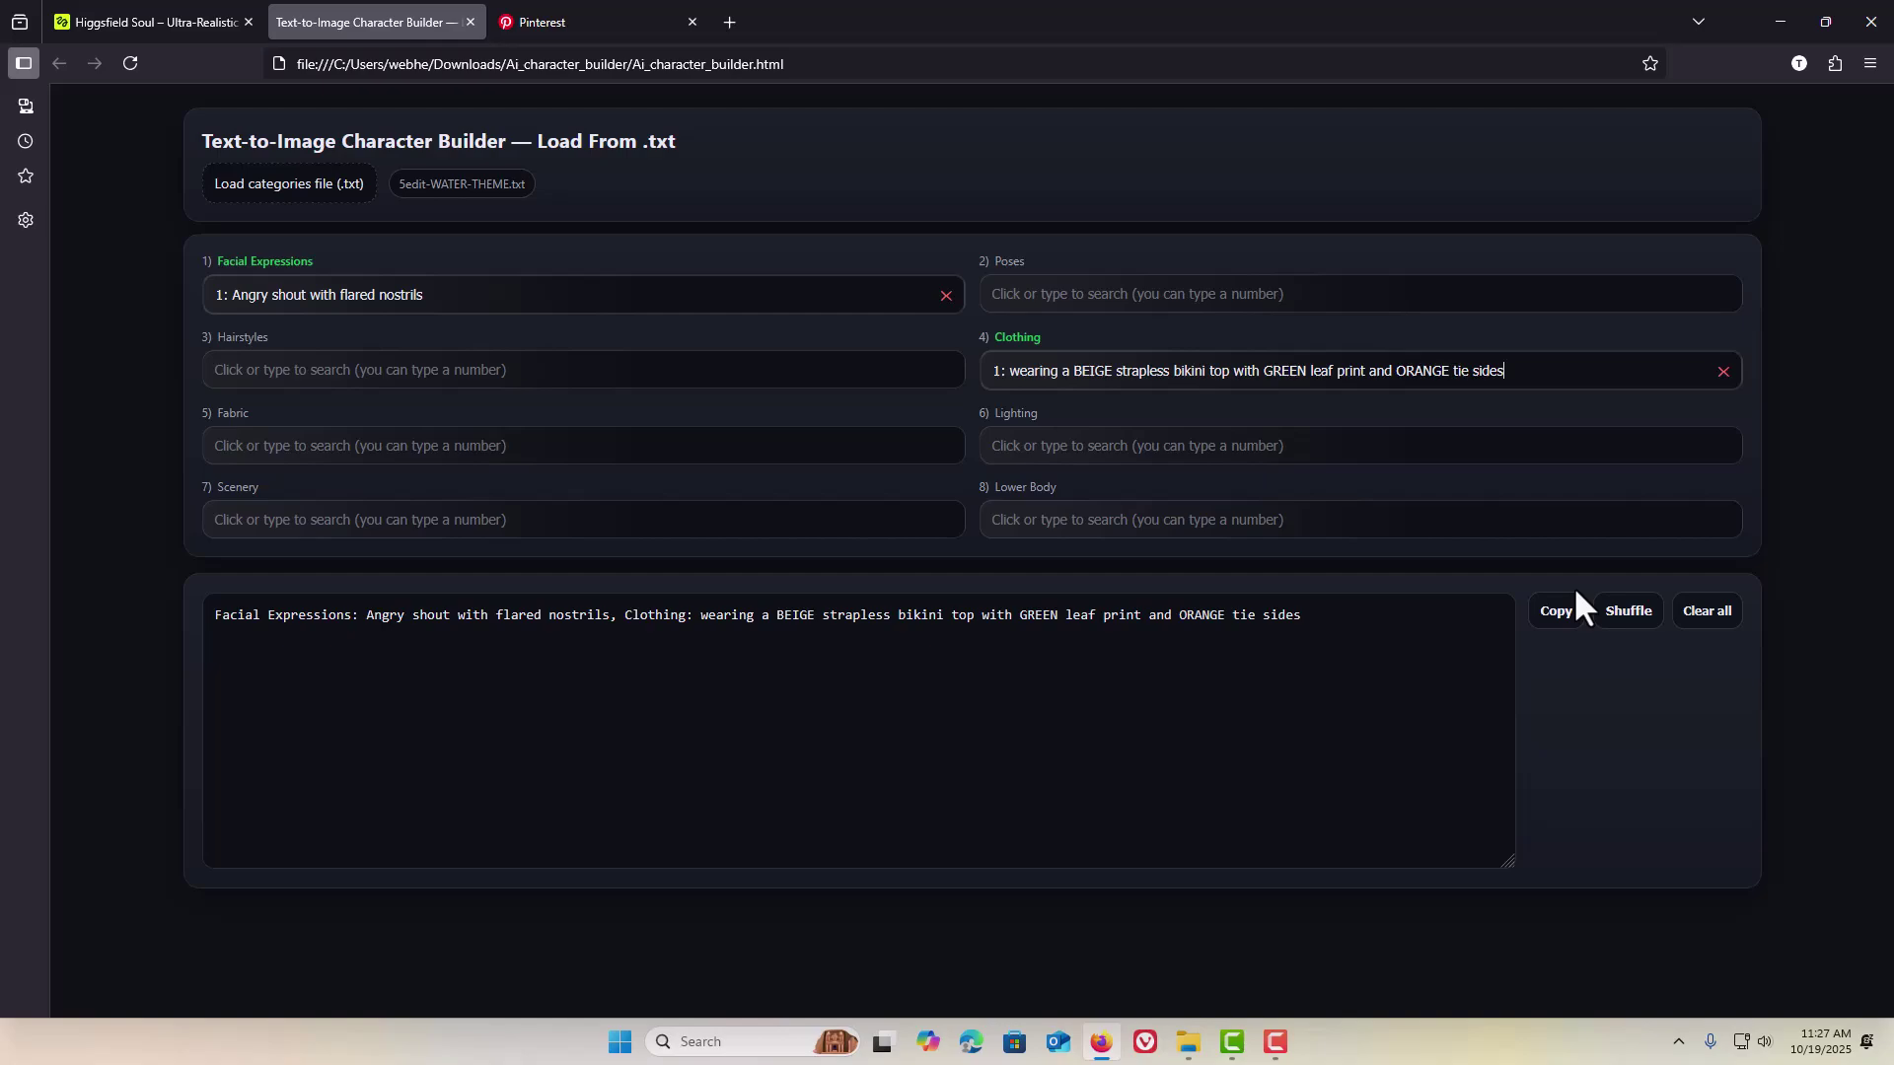
# Step: Change Clothing to option 33, the CORAL bandeau bikini top with PURPLE straps, and shuffle the selected categories twice
pyautogui.click(1280, 375)
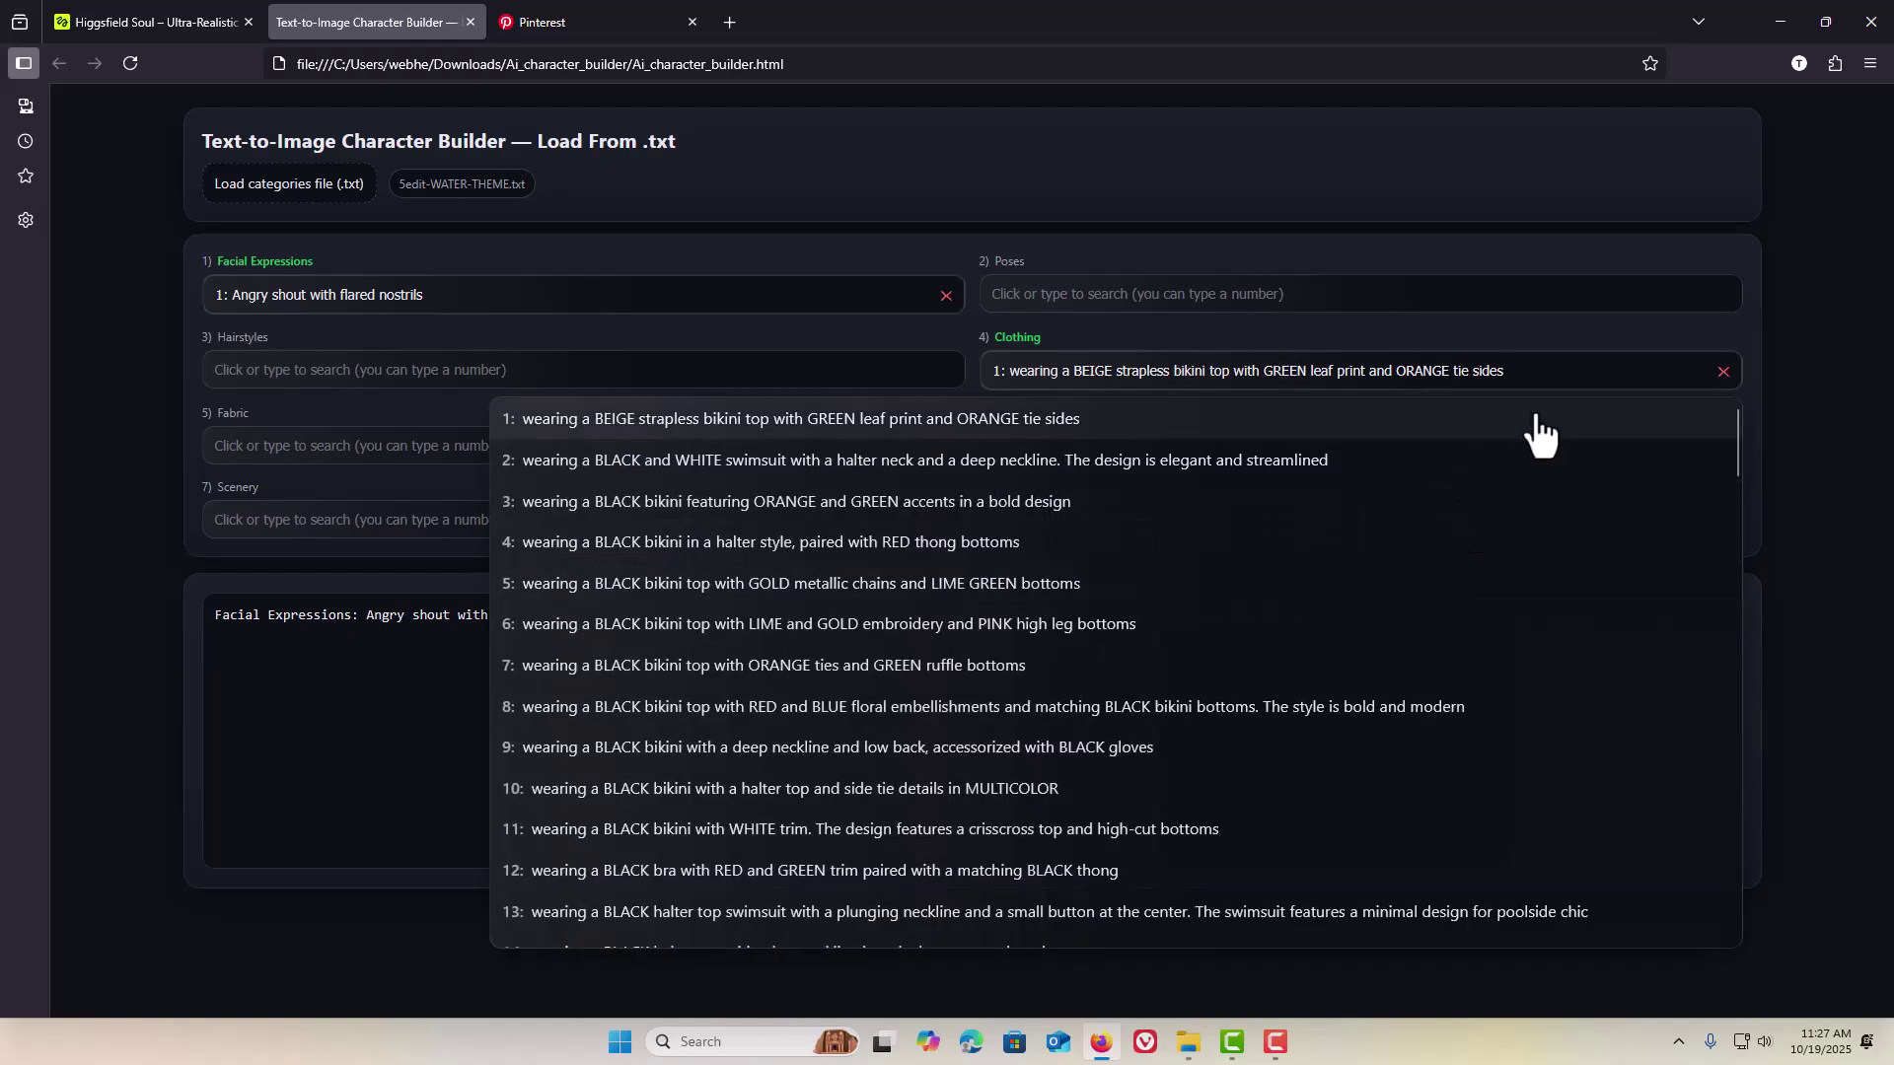
pyautogui.moveTo(1740, 438); pyautogui.dragTo(1755, 606)
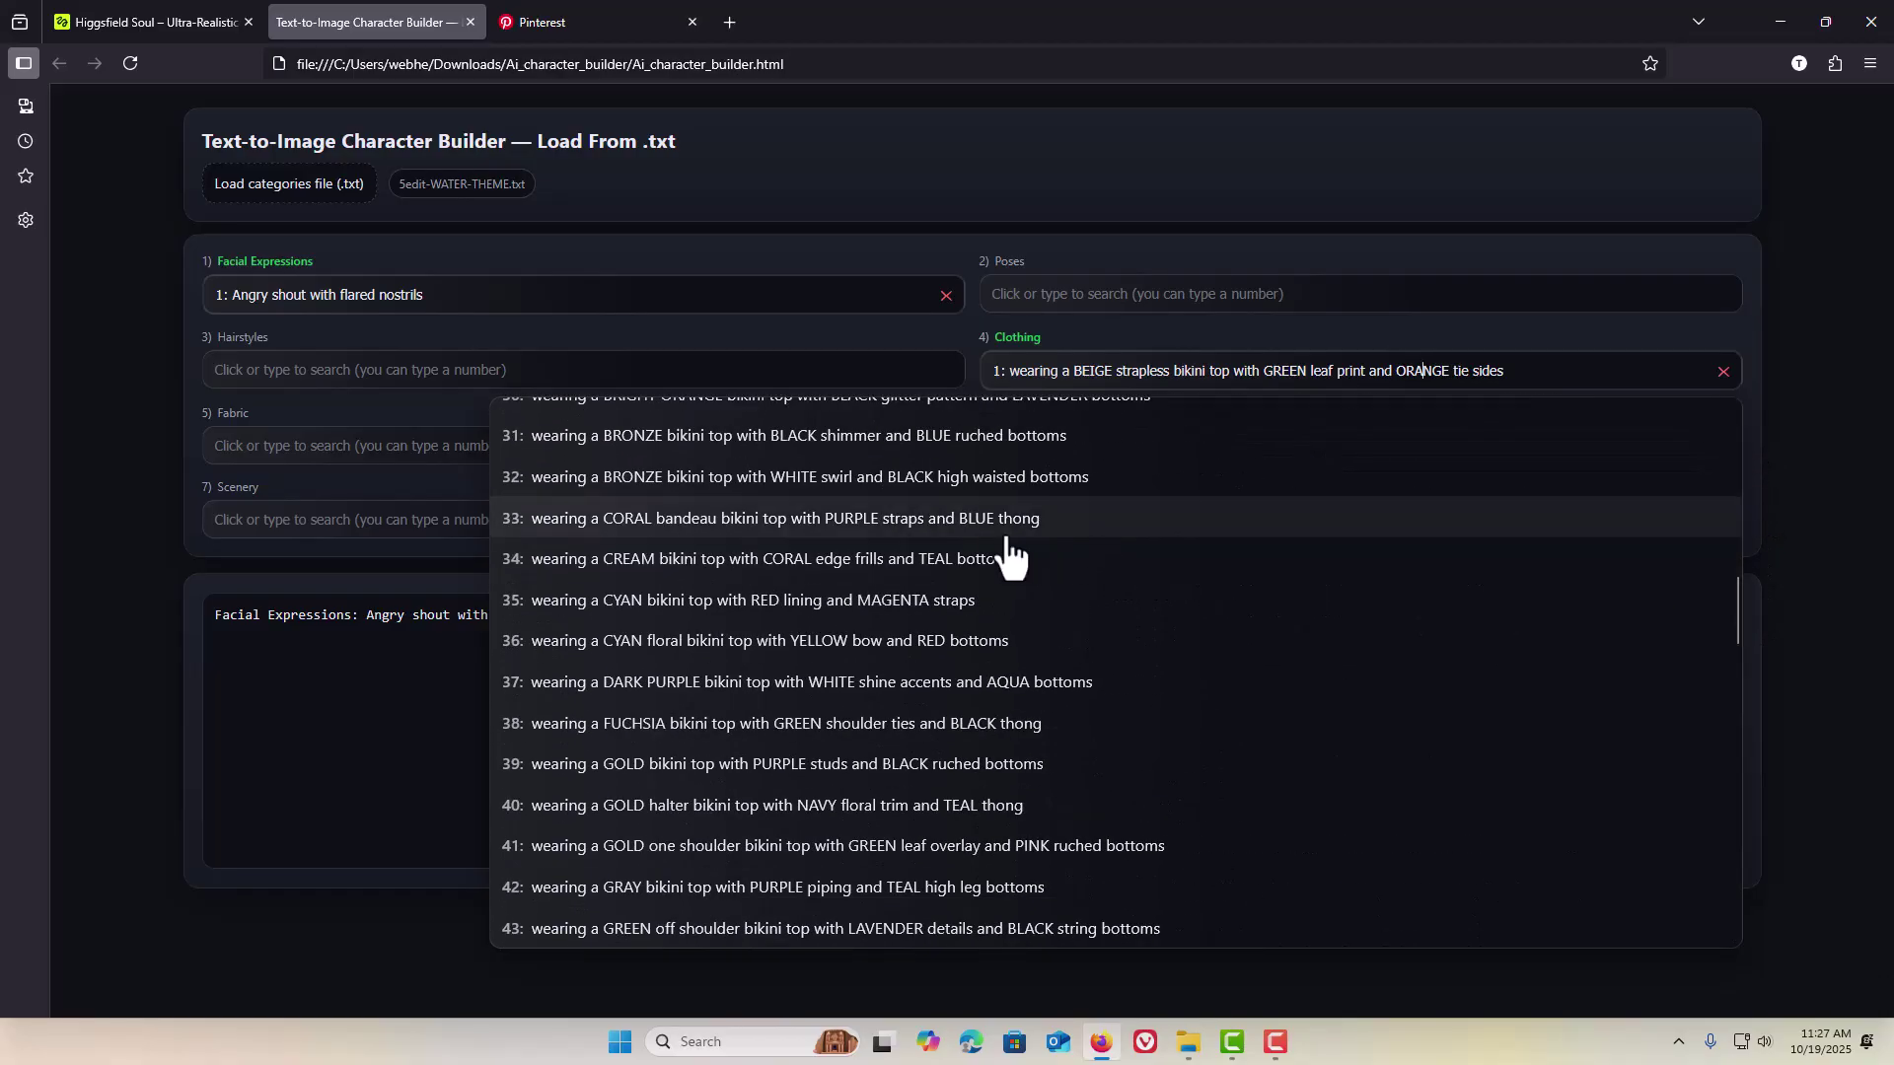
pyautogui.click(976, 525)
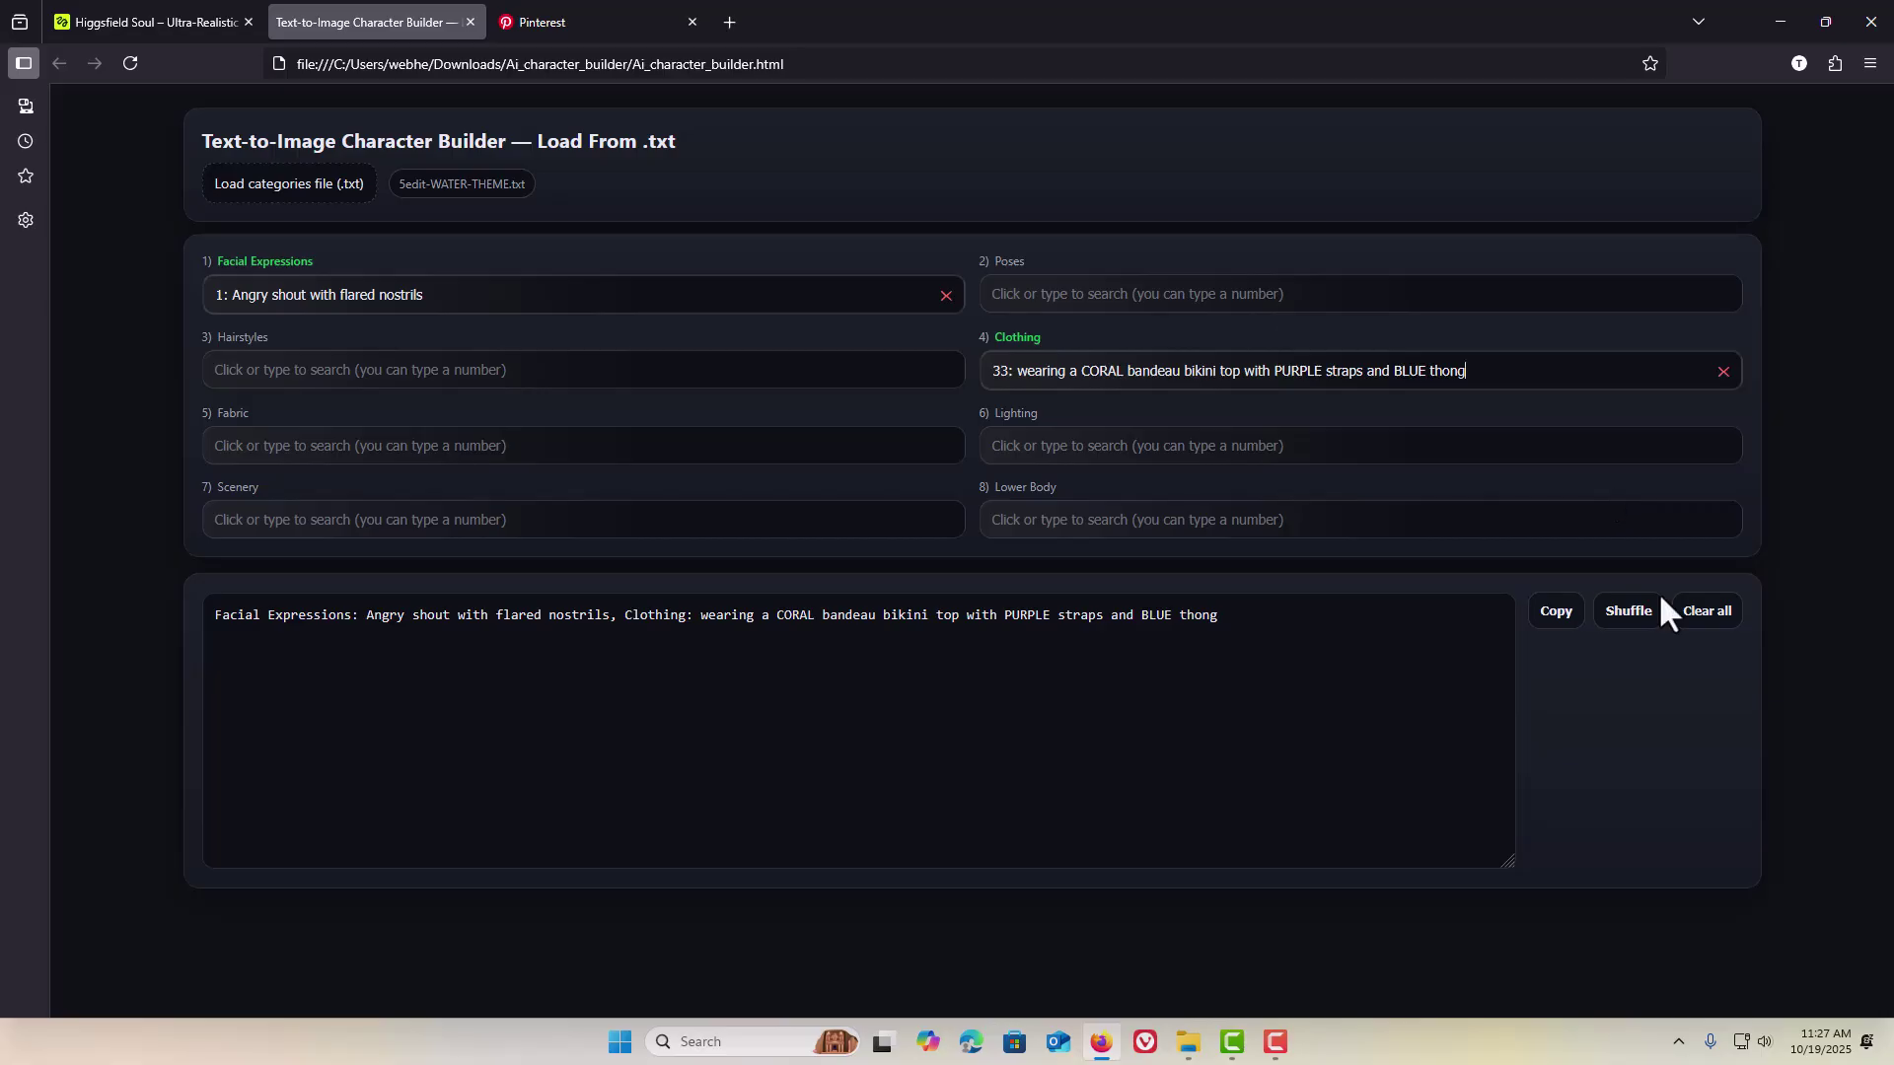
pyautogui.click(1638, 627)
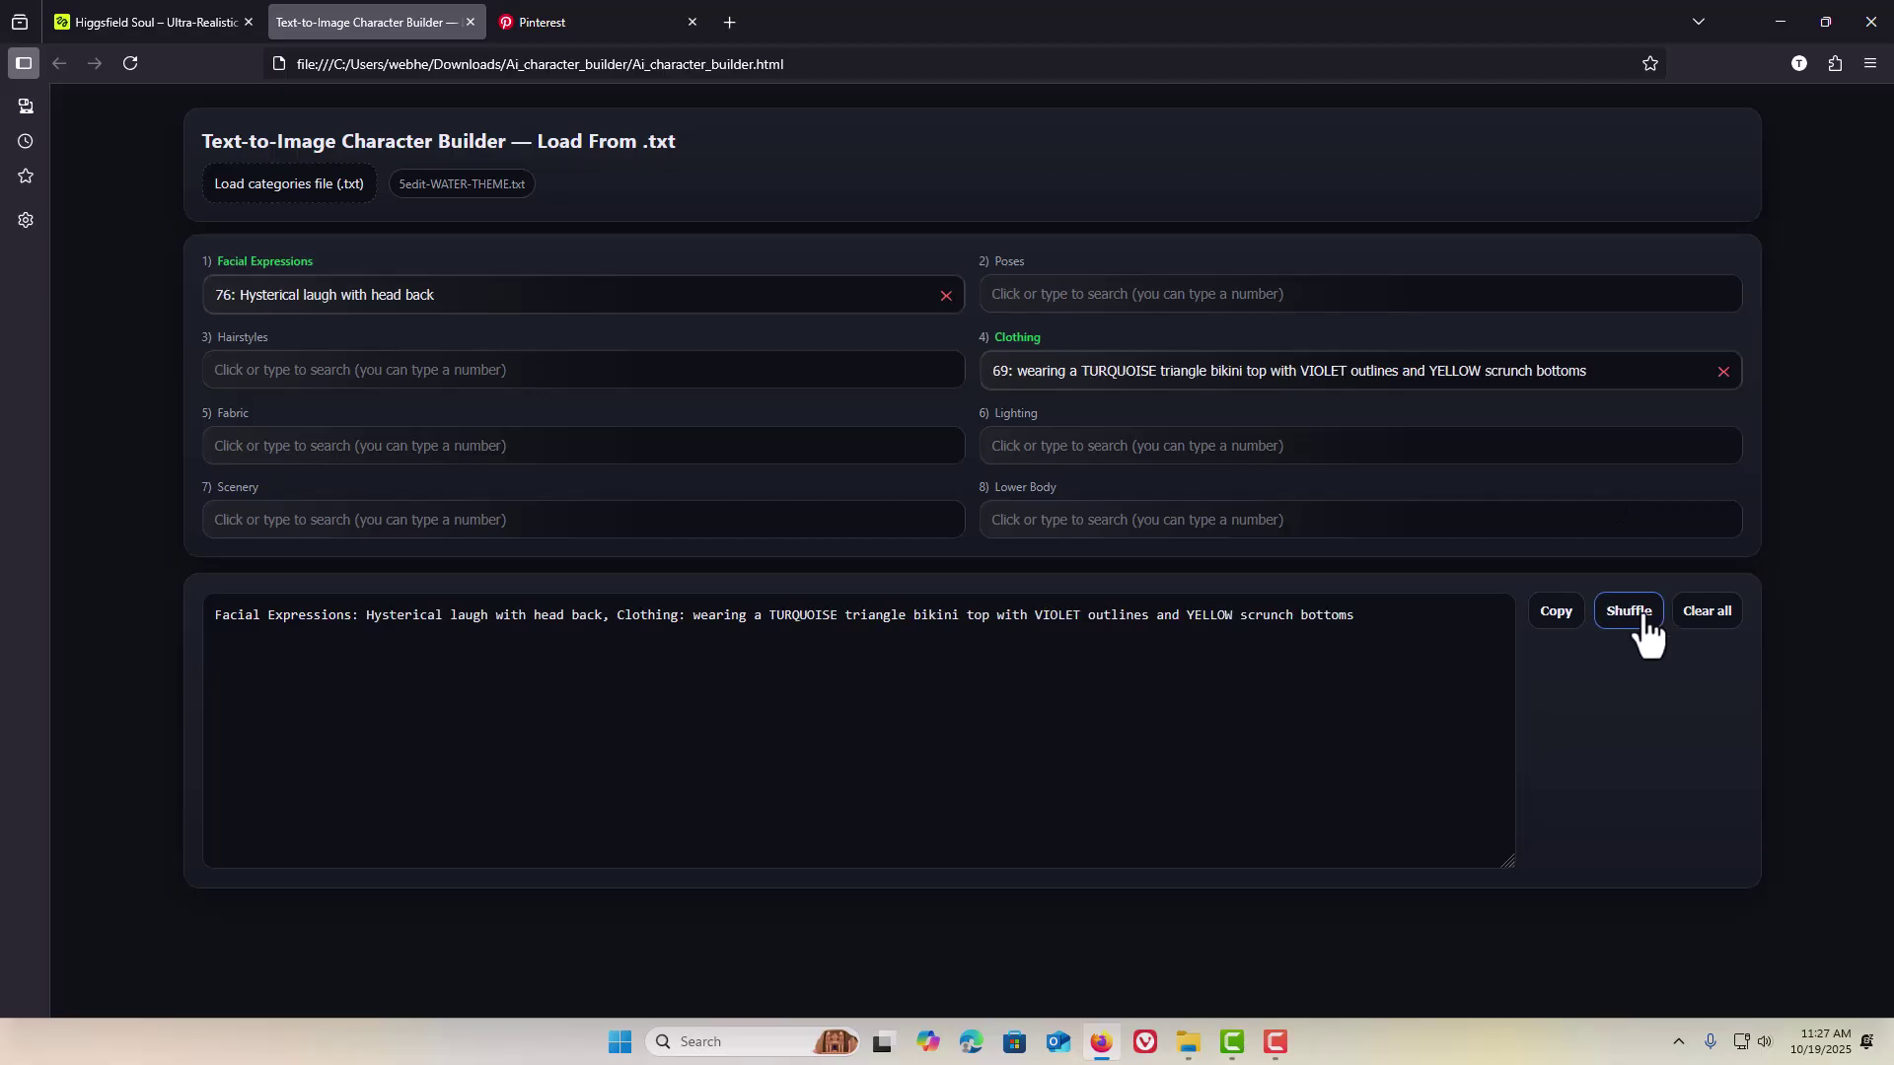
pyautogui.click(1637, 628)
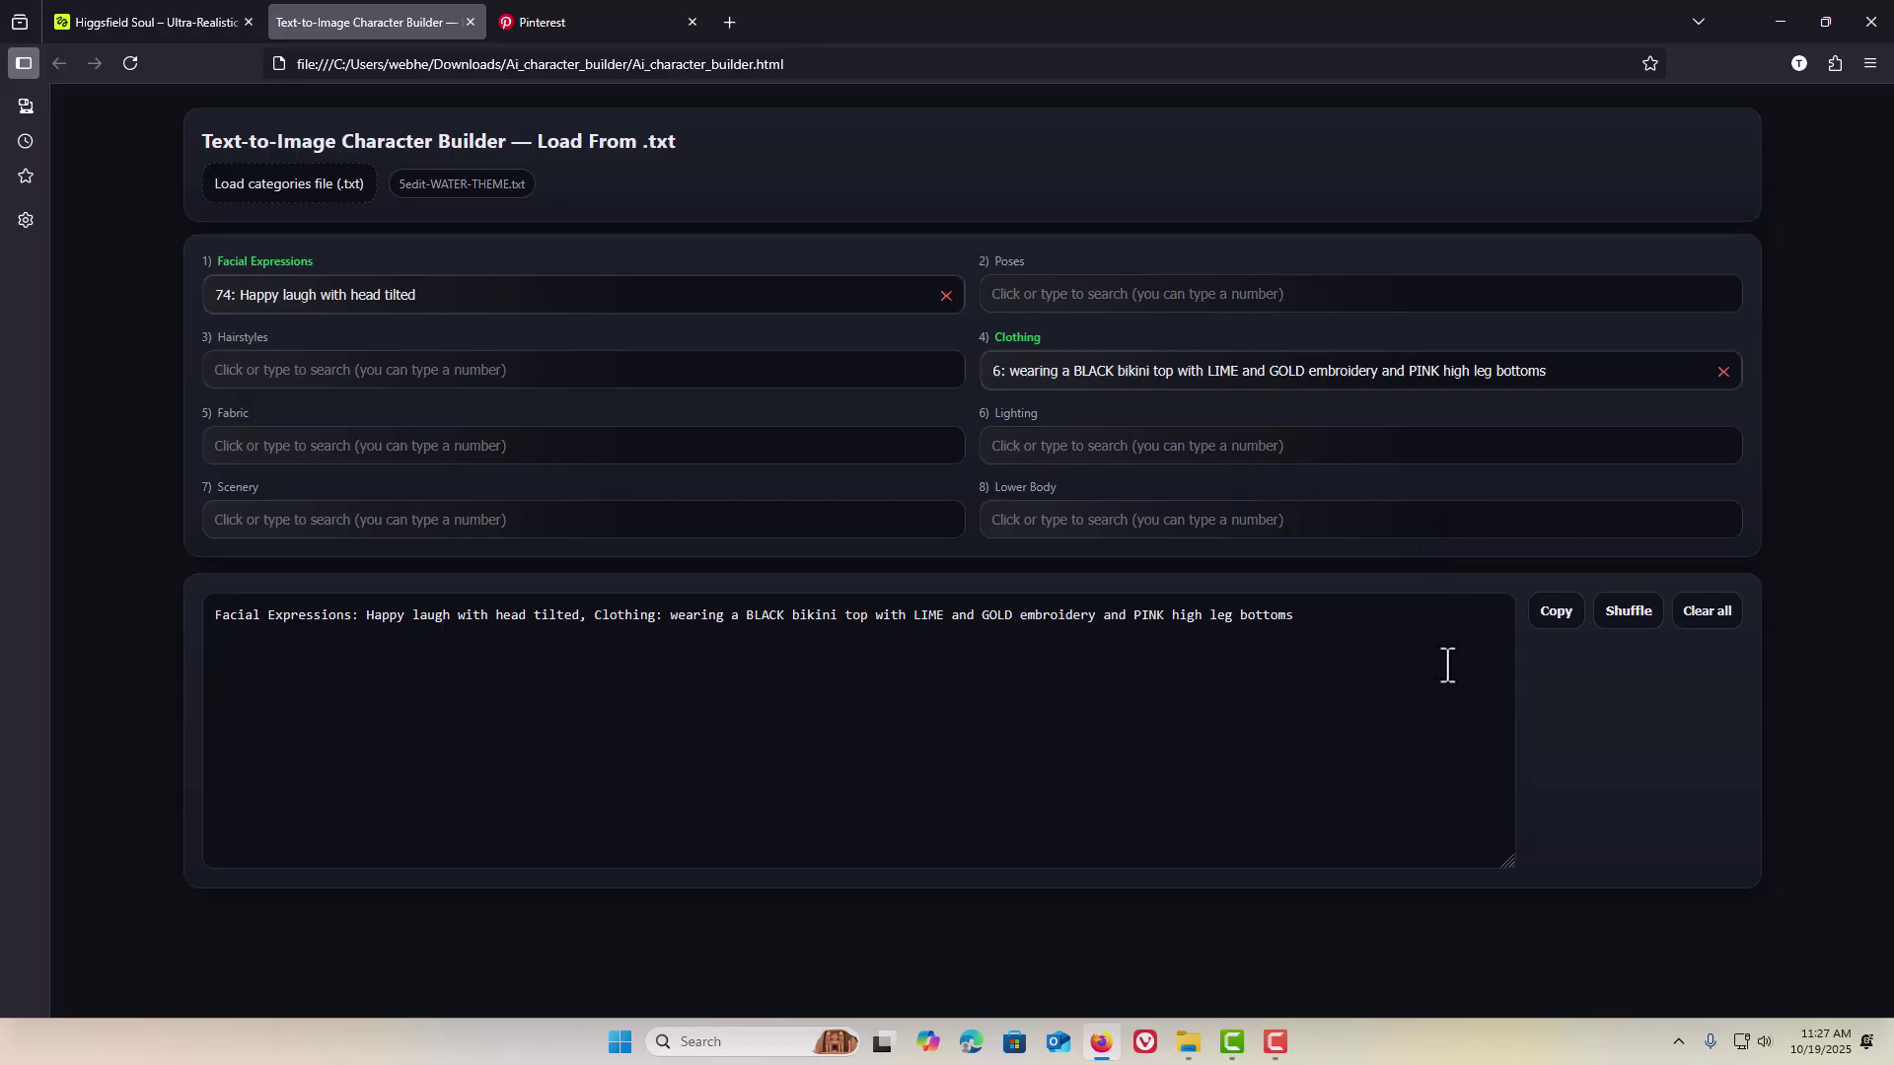
# Step: Check the Windows clipboard history, close it and copy the shuffled prompt
pyautogui.press('super')
pyautogui.press('super')
pyautogui.press('super+v')
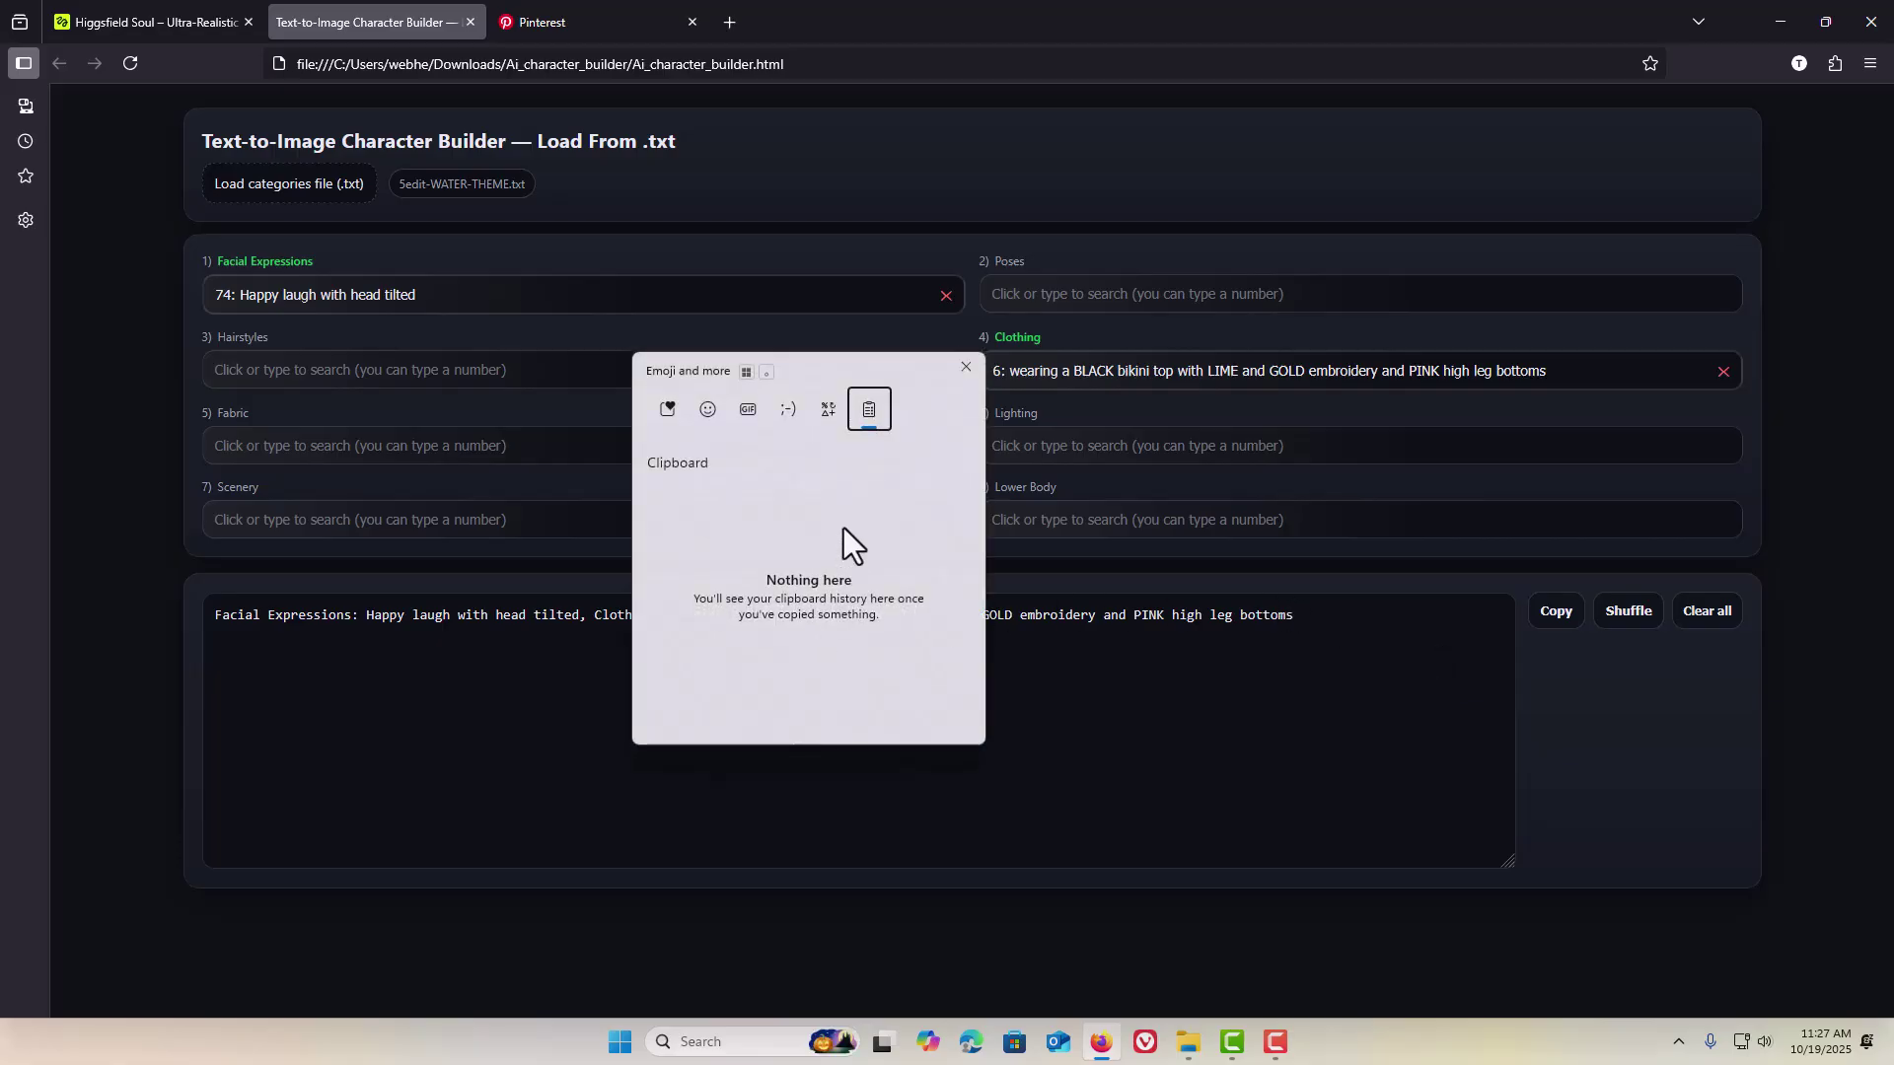
pyautogui.click(965, 367)
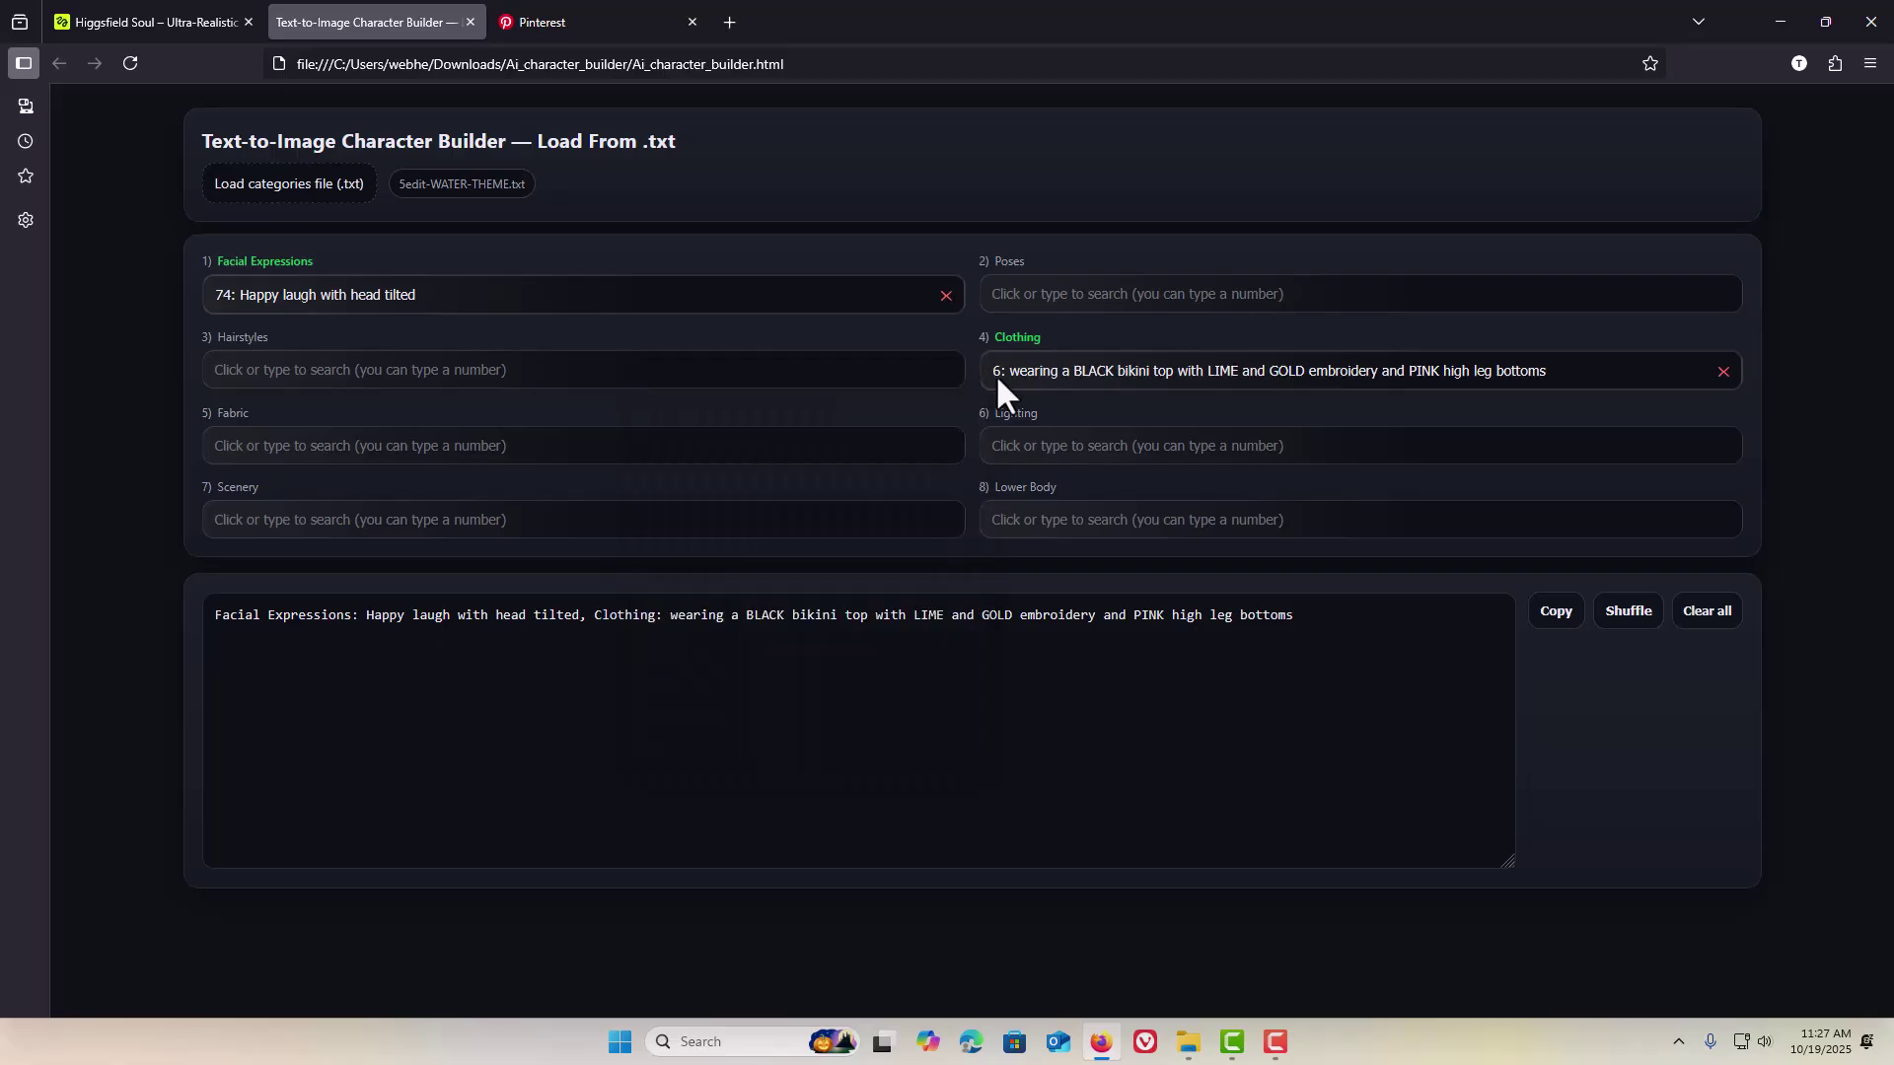
pyautogui.click(1557, 616)
# Step: Shuffle the selected Facial Expressions and Clothing categories five more times
pyautogui.click(1628, 613)
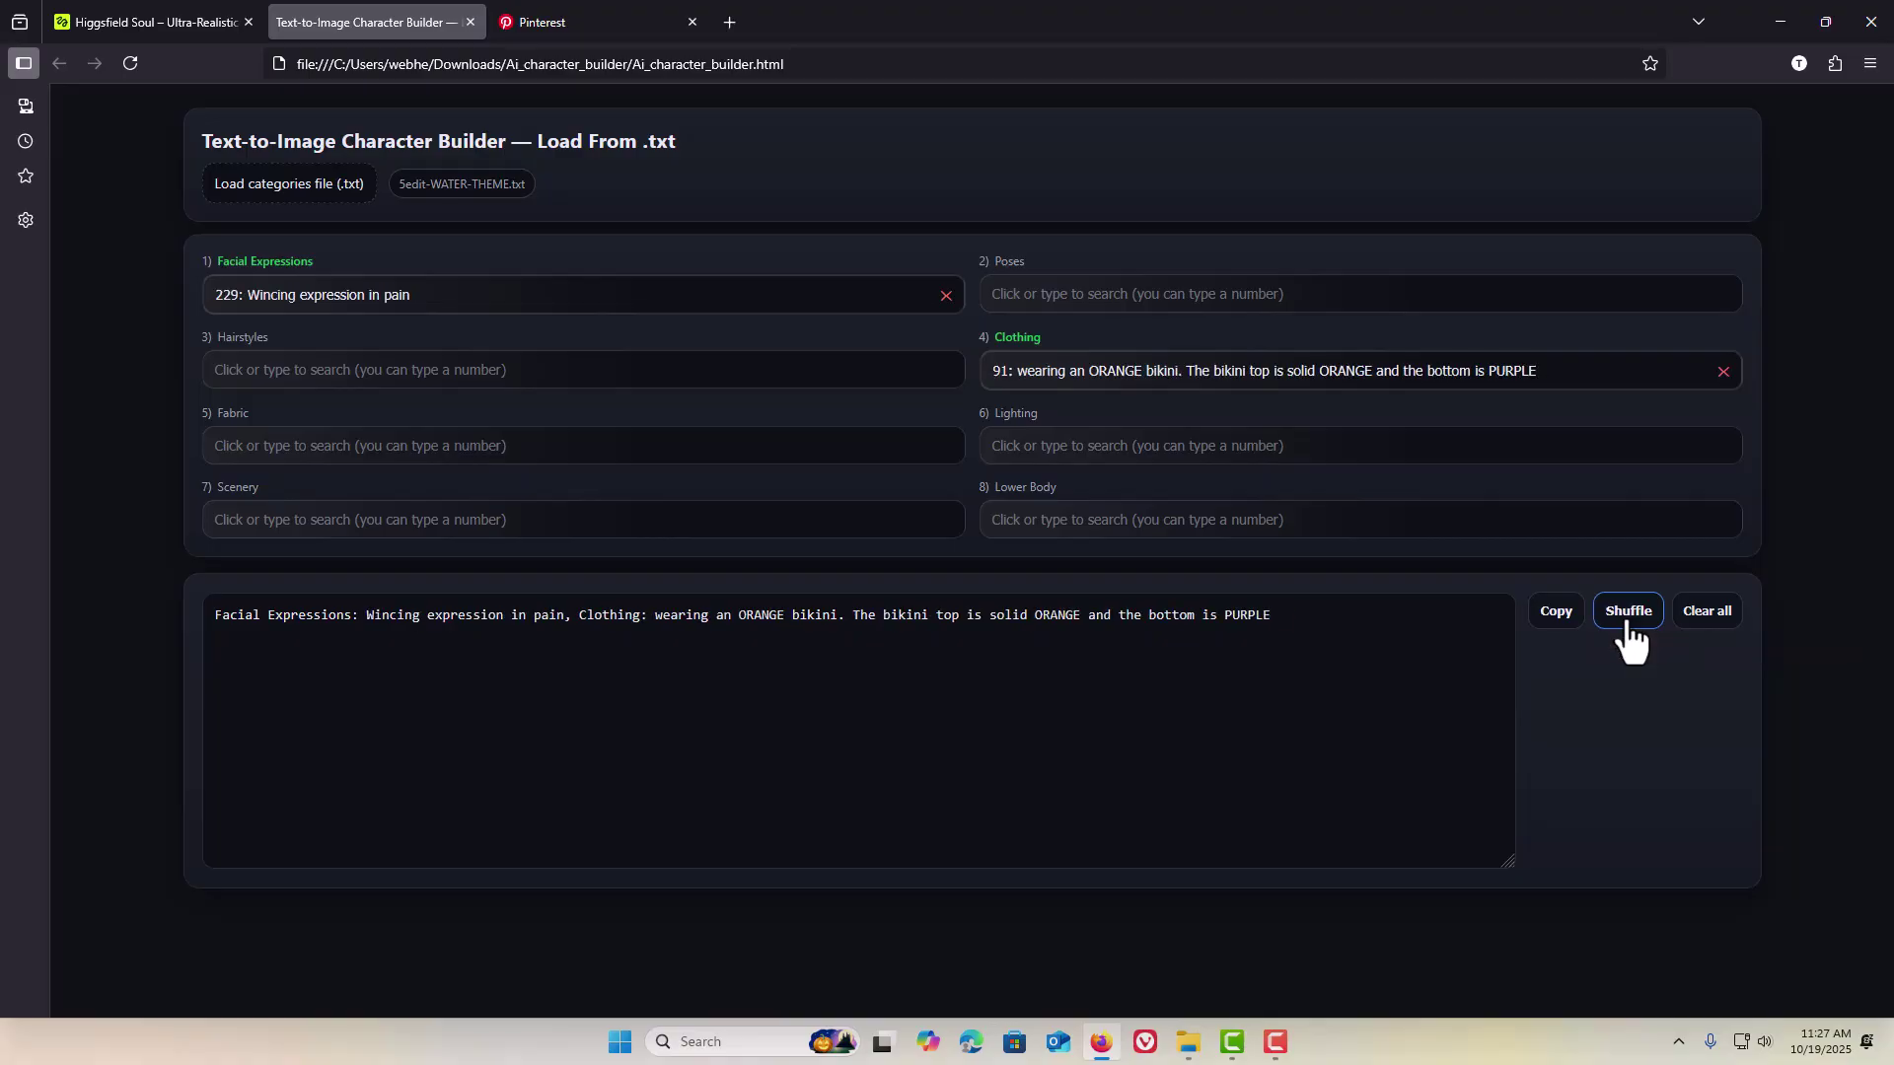
pyautogui.click(1629, 614)
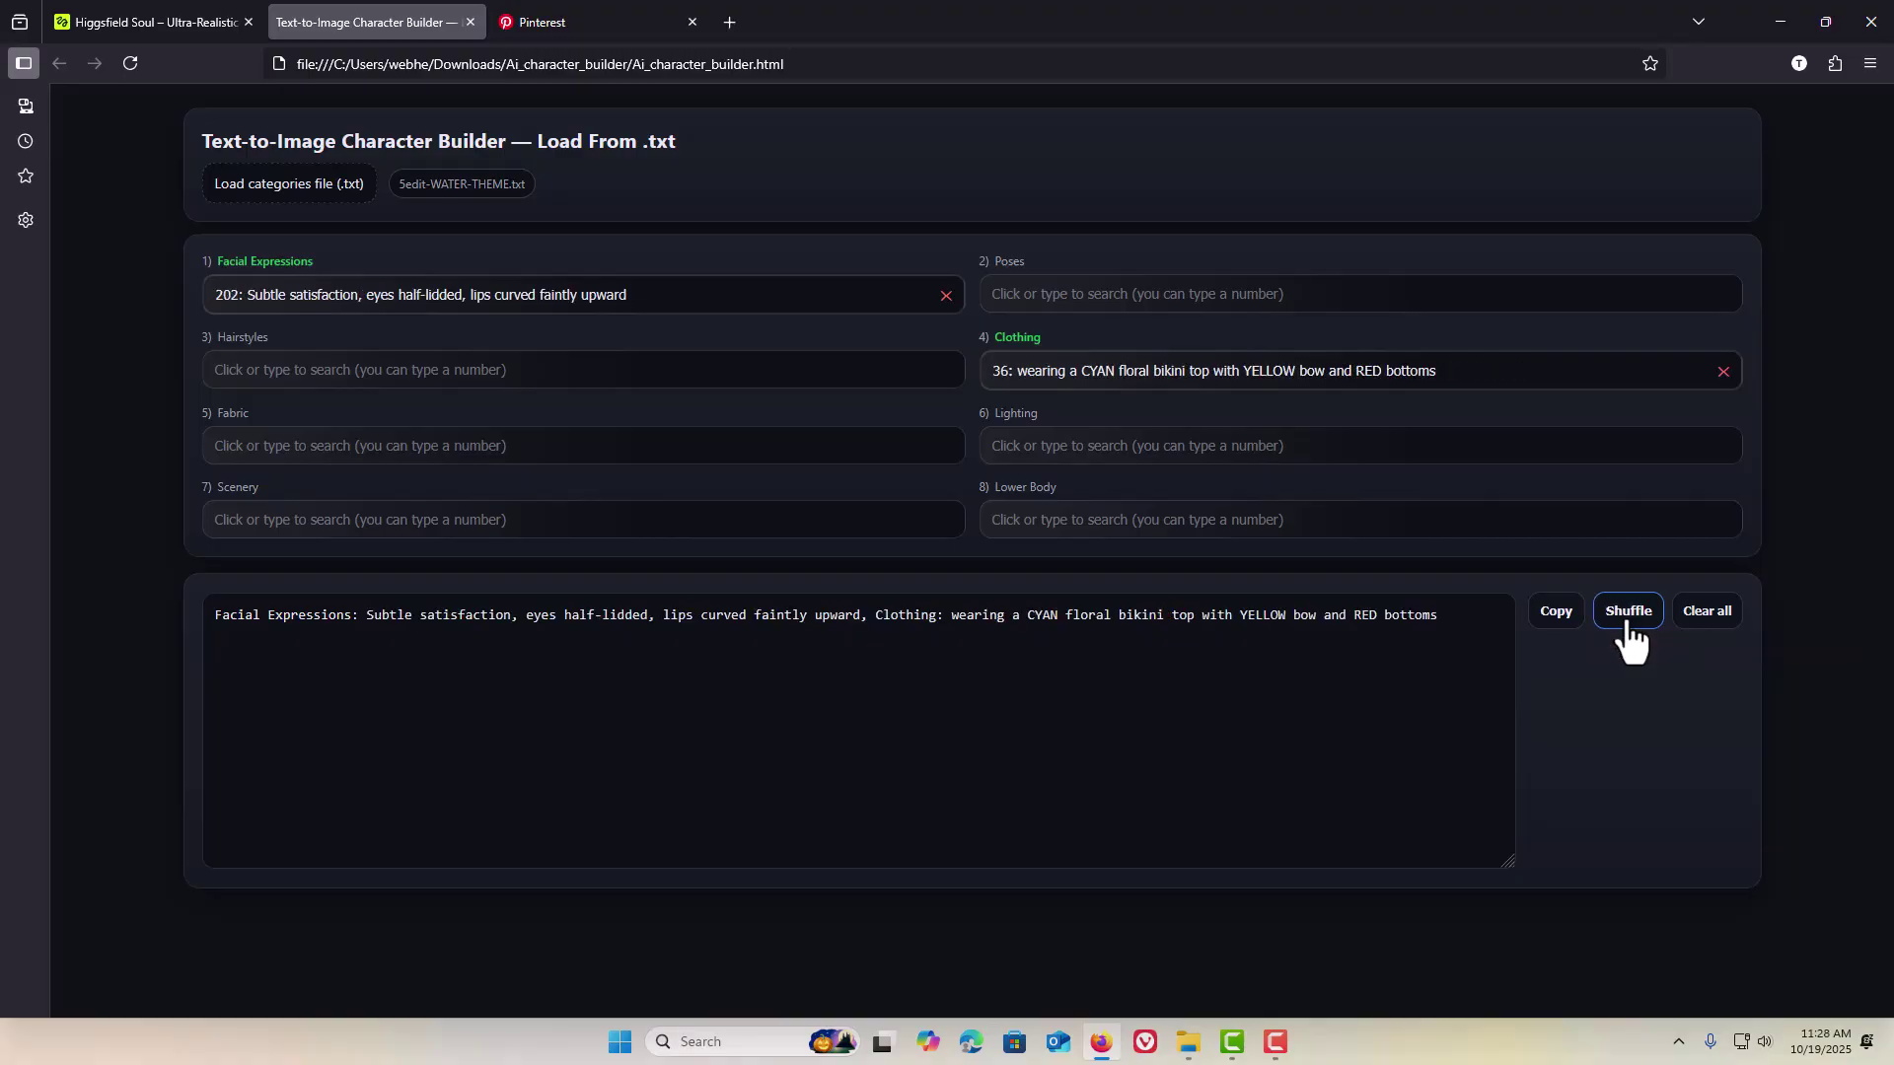
pyautogui.click(1628, 613)
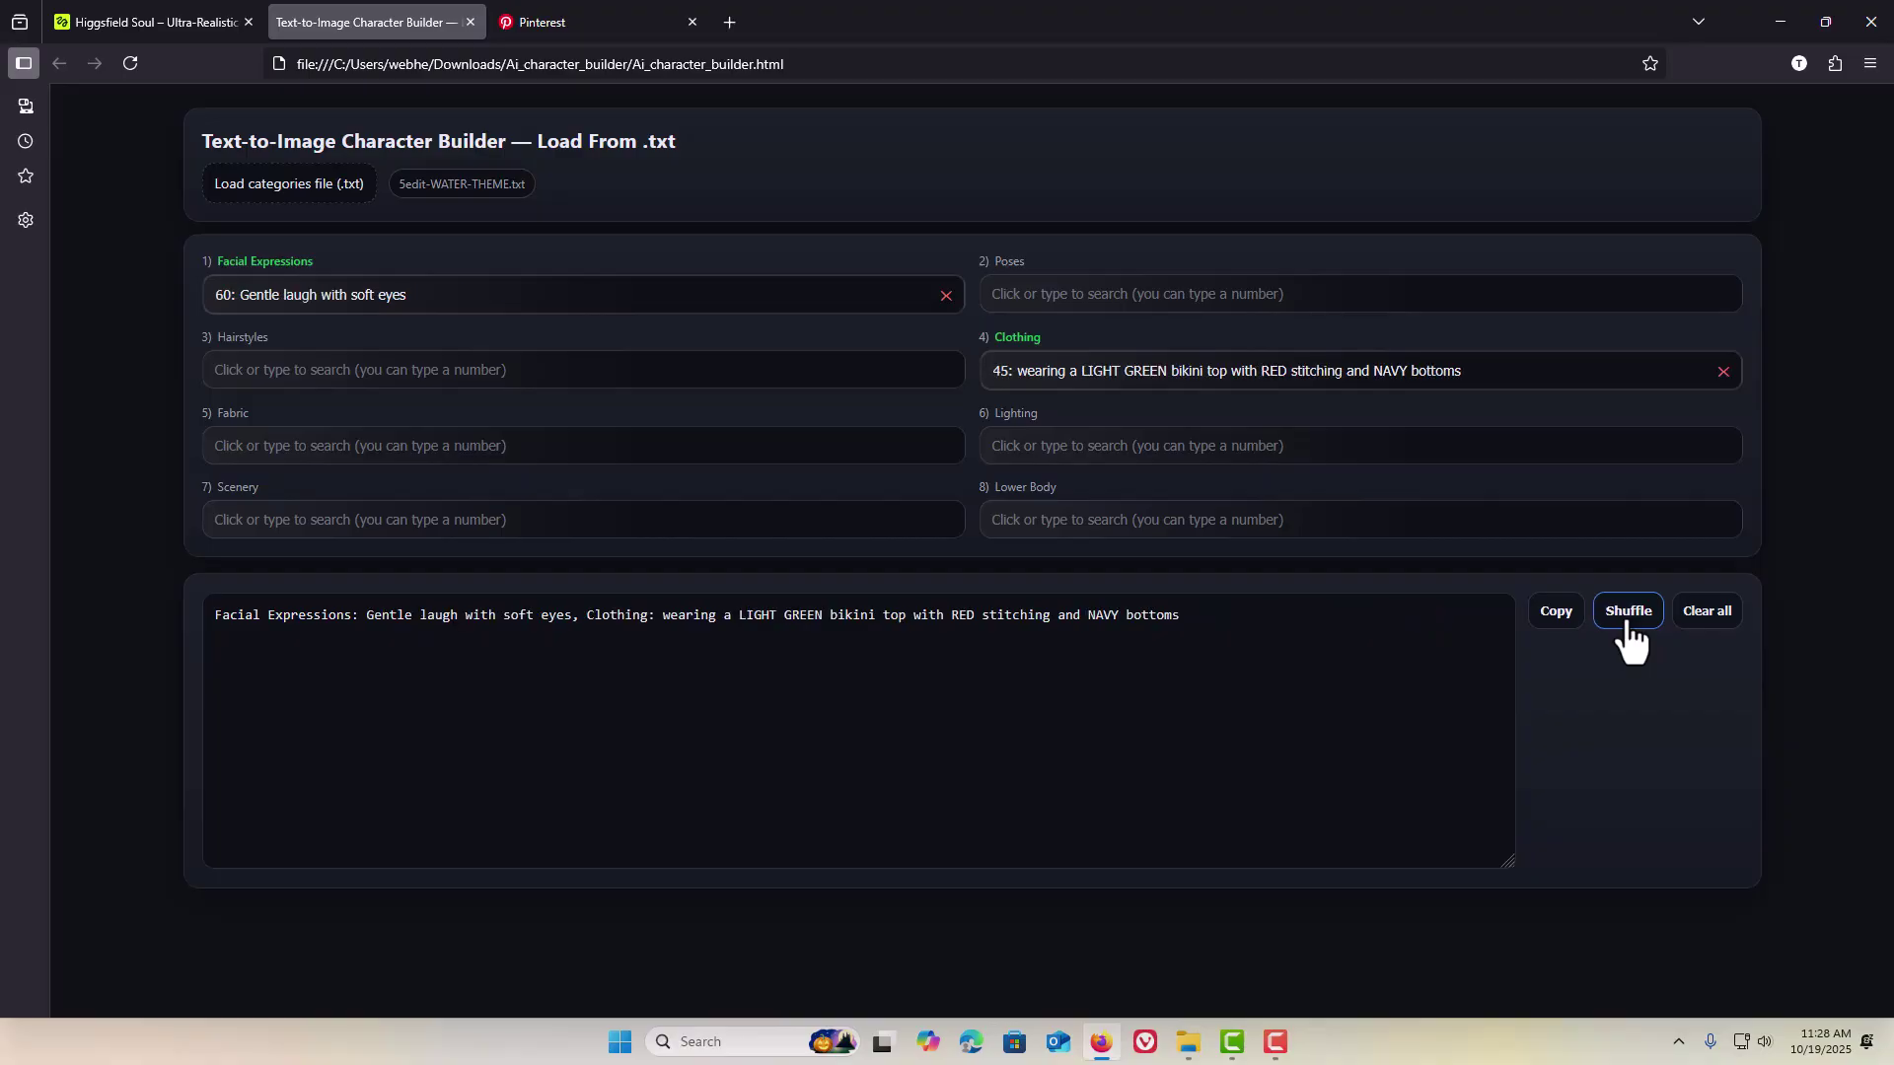
pyautogui.click(1628, 613)
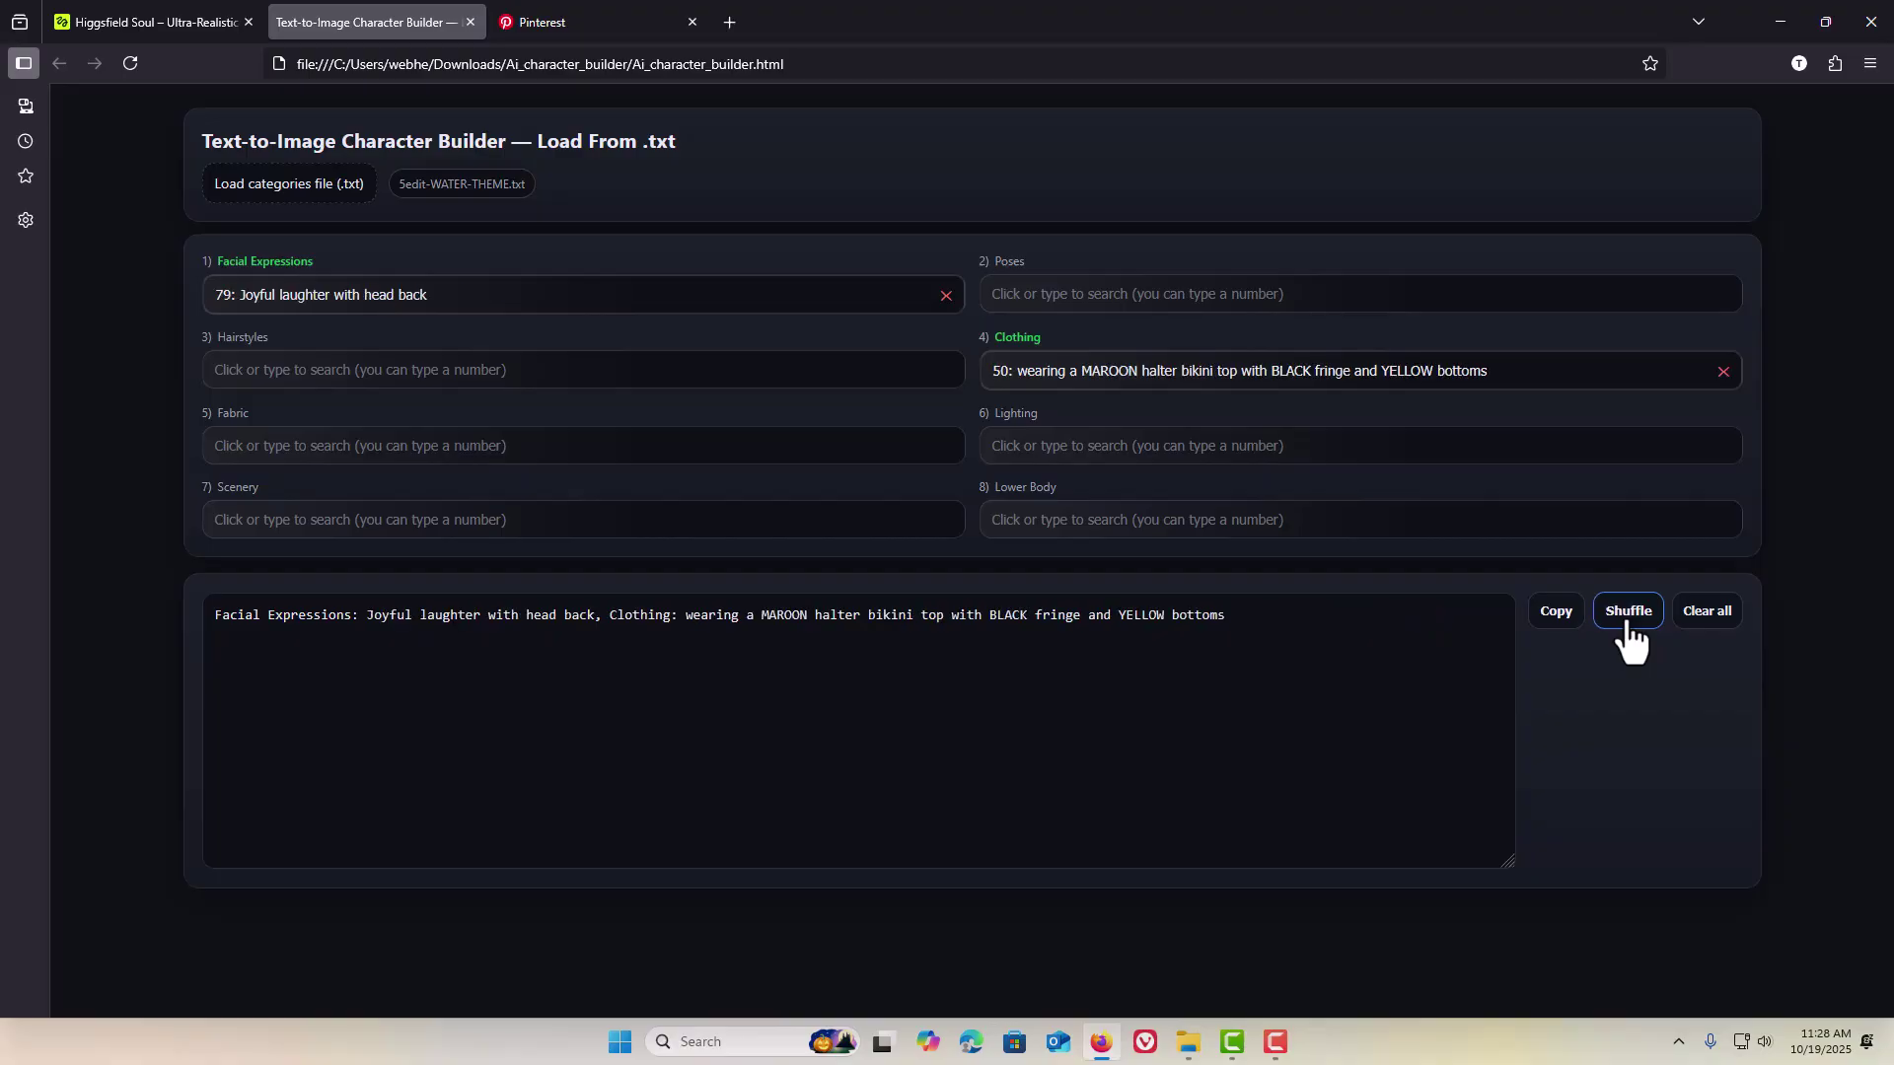
pyautogui.click(1629, 613)
# Step: Copy the newly shuffled prompt and review the copied prompts in the clipboard history
pyautogui.click(1557, 616)
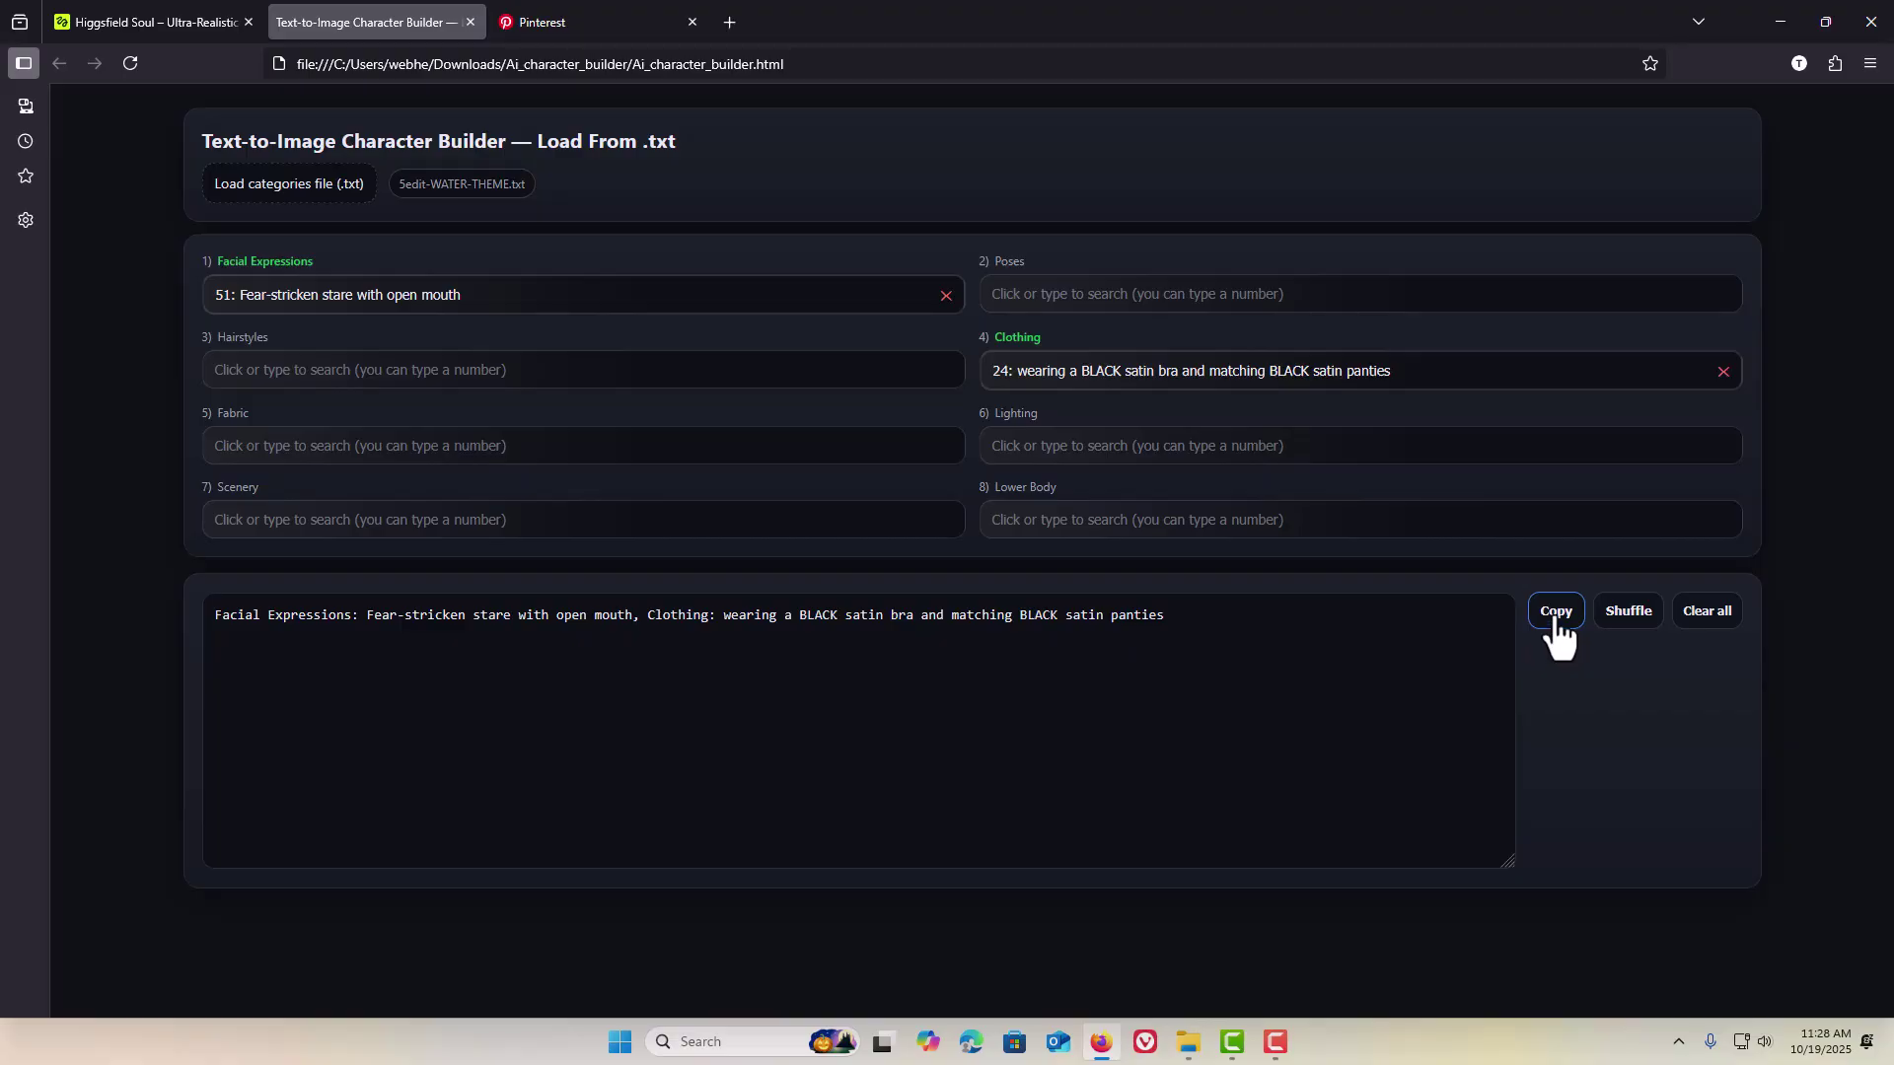
pyautogui.click(1556, 616)
pyautogui.press('super+v')
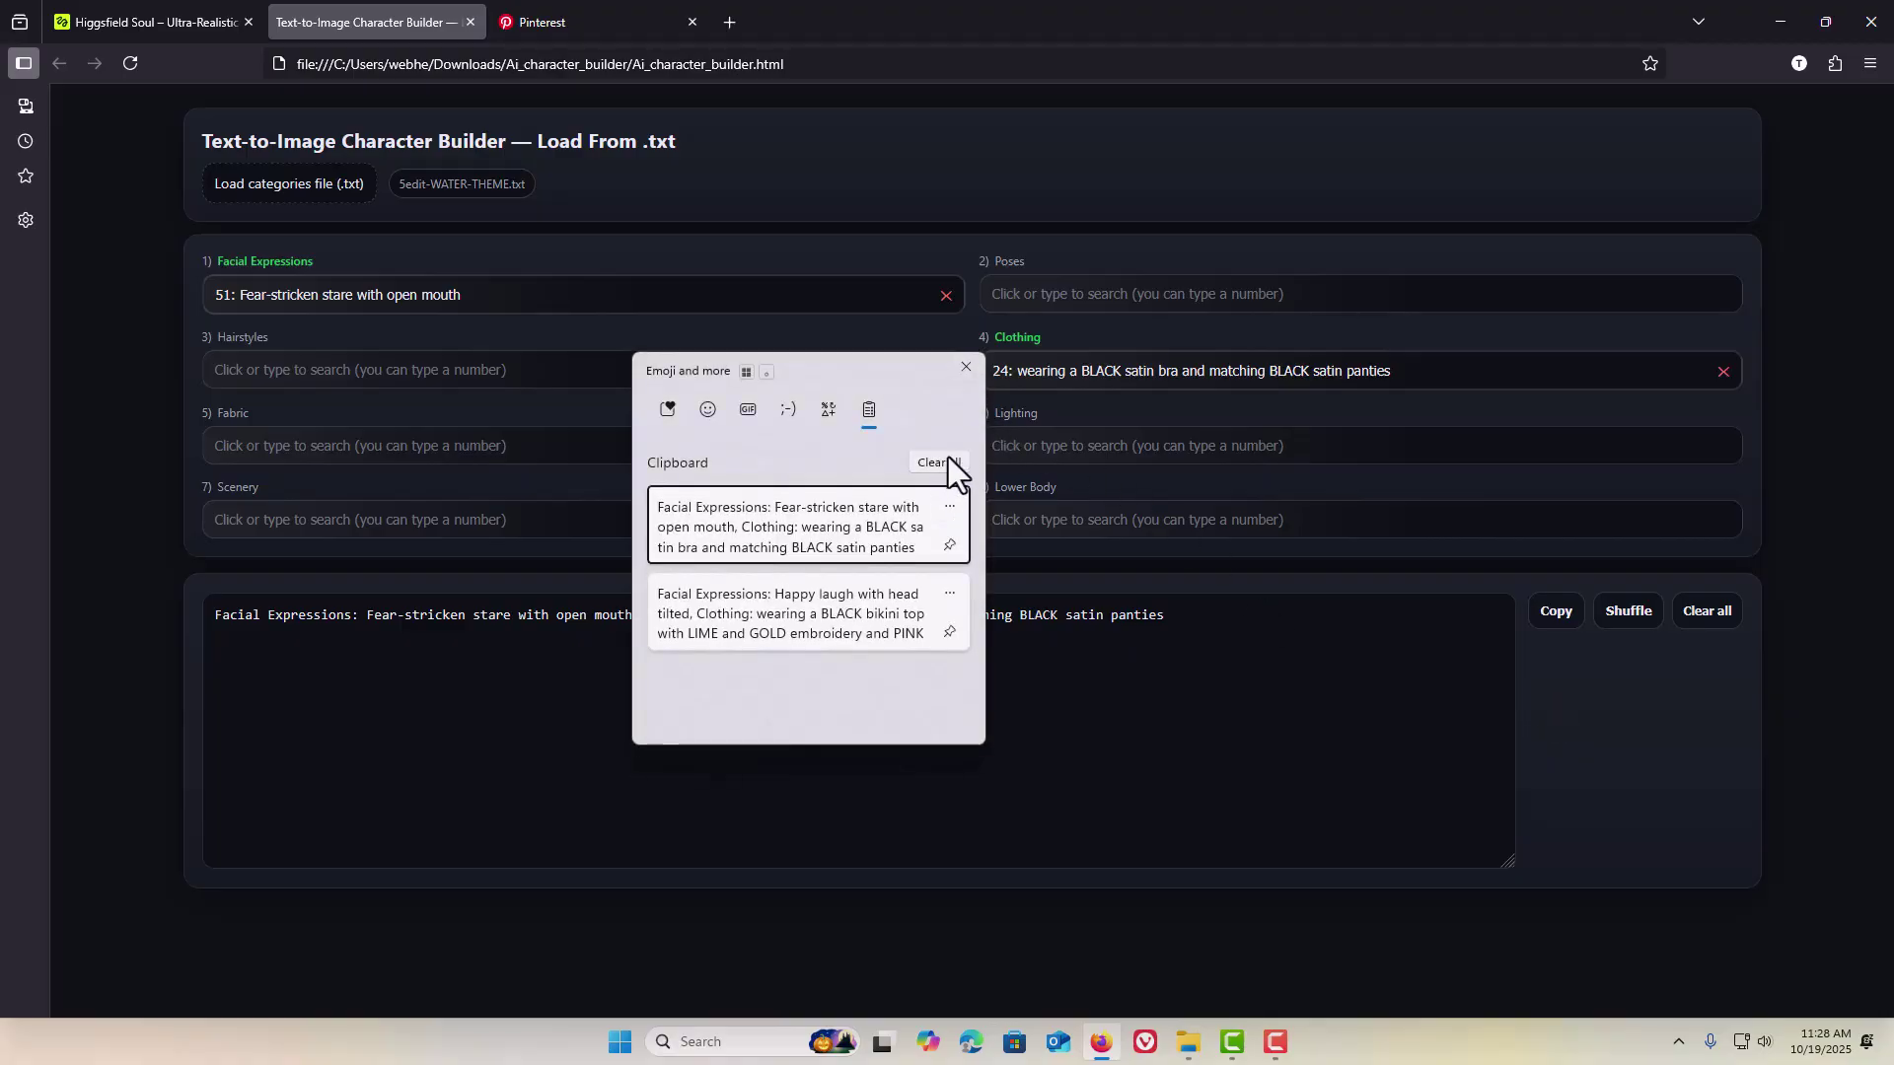
pyautogui.click(966, 368)
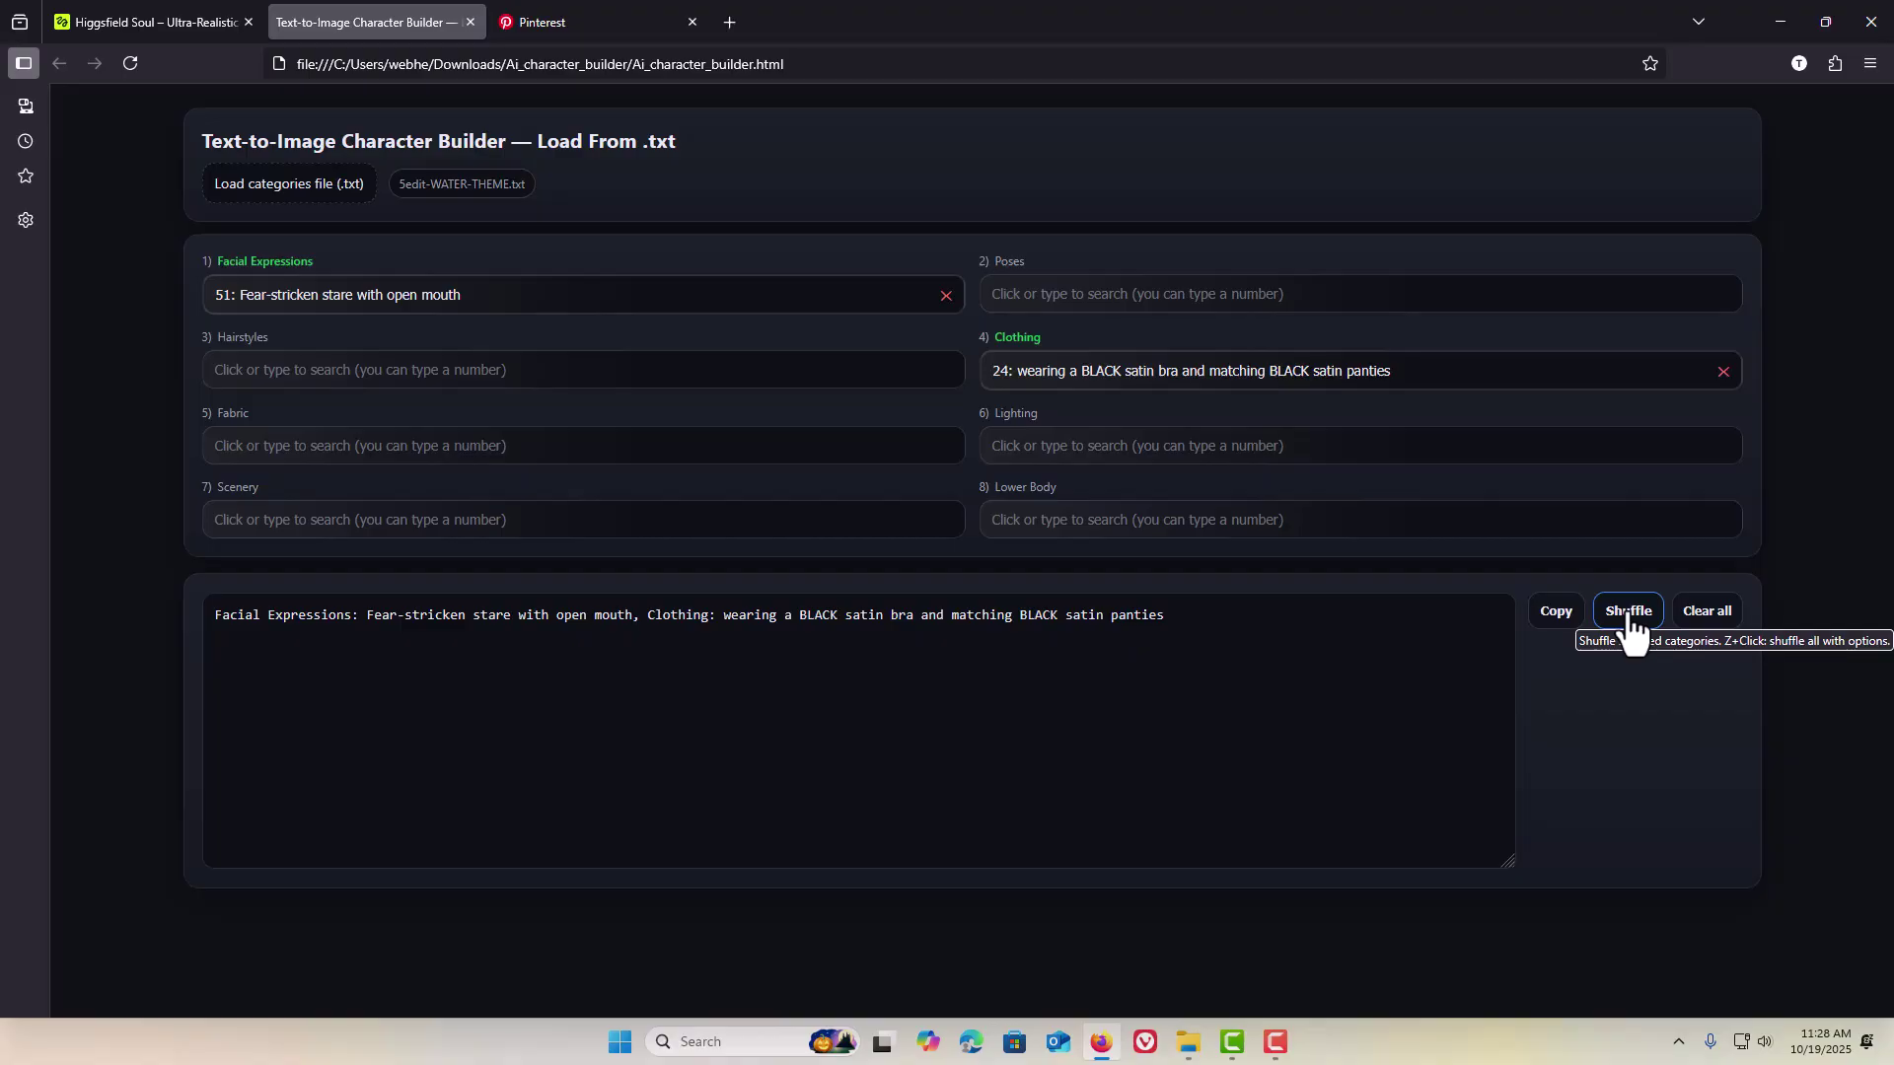
# Step: Shuffle all eight character categories together twice in the Character Builder
pyautogui.click(1631, 631)
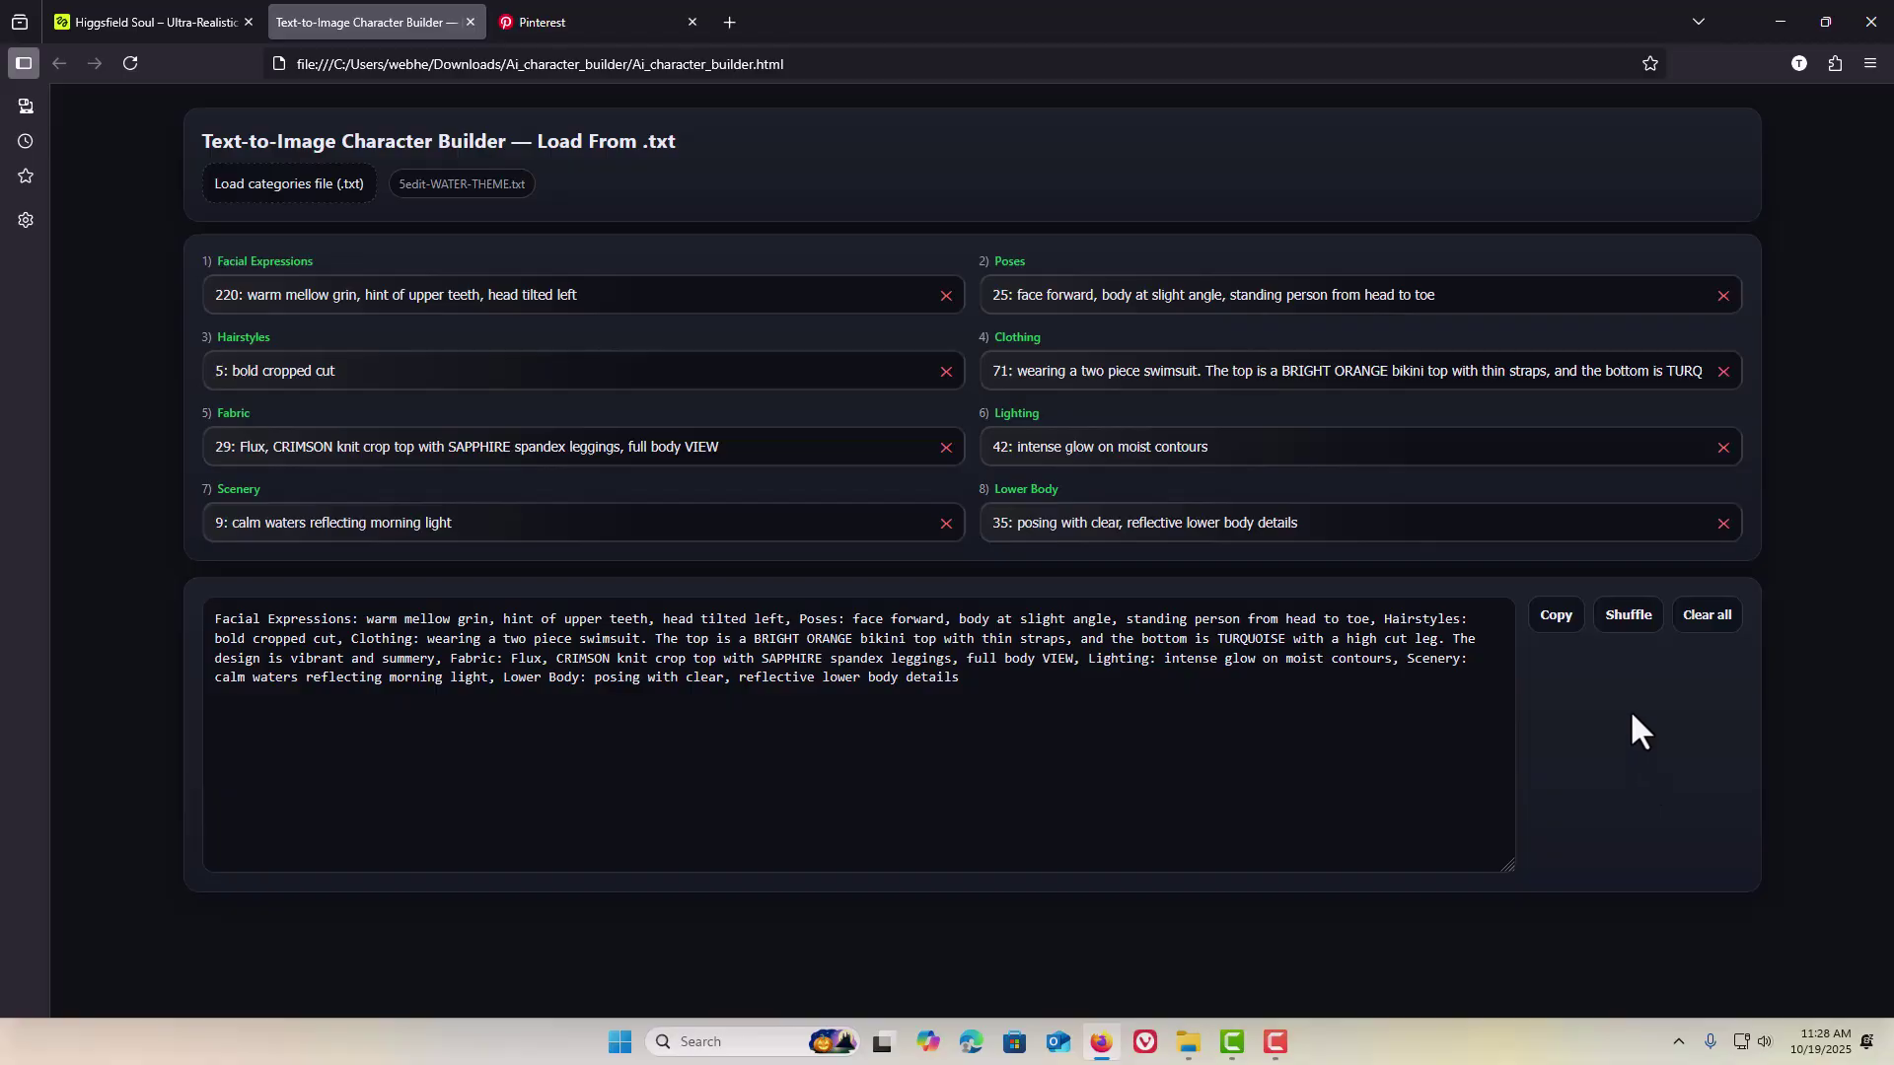
pyautogui.click(1631, 631)
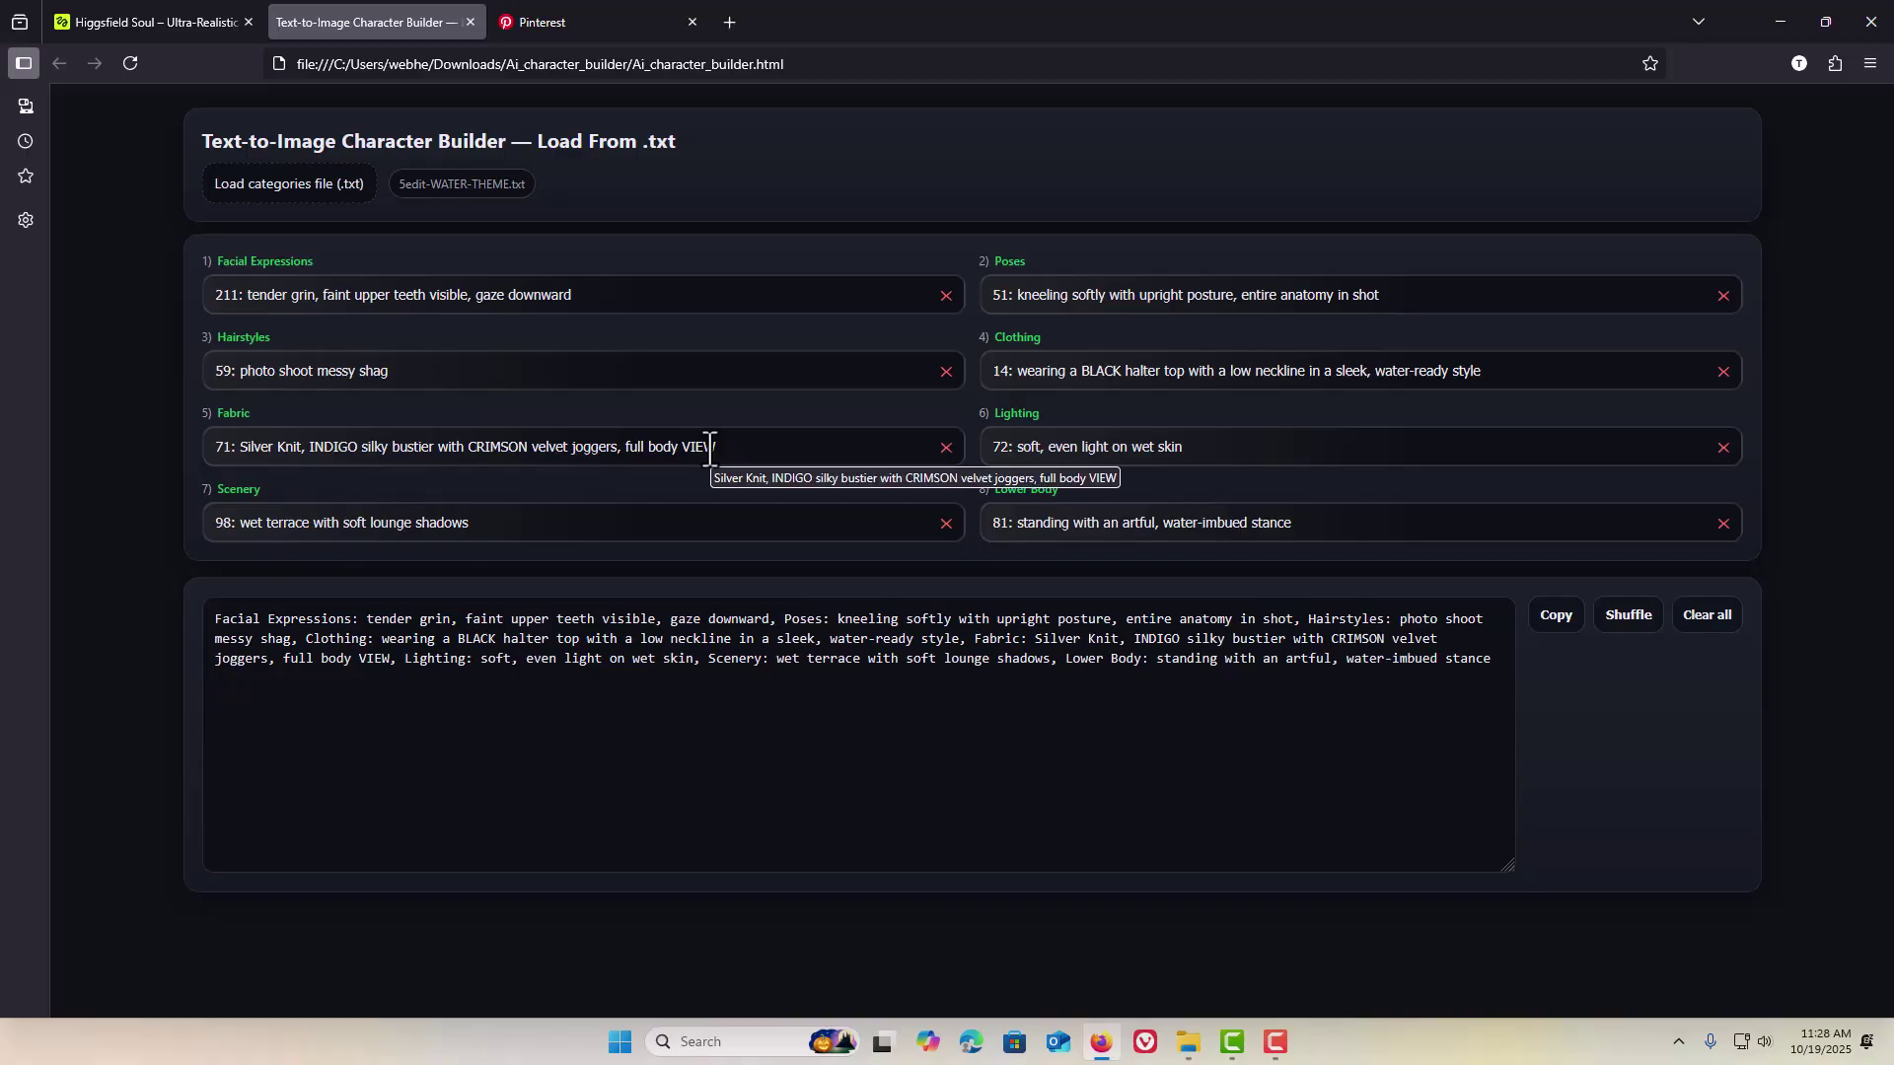
# Step: Switch to the Higgsfield Soul page, remove the reference image and replace the prompt with the most recent prompt from the clipboard history
pyautogui.click(168, 22)
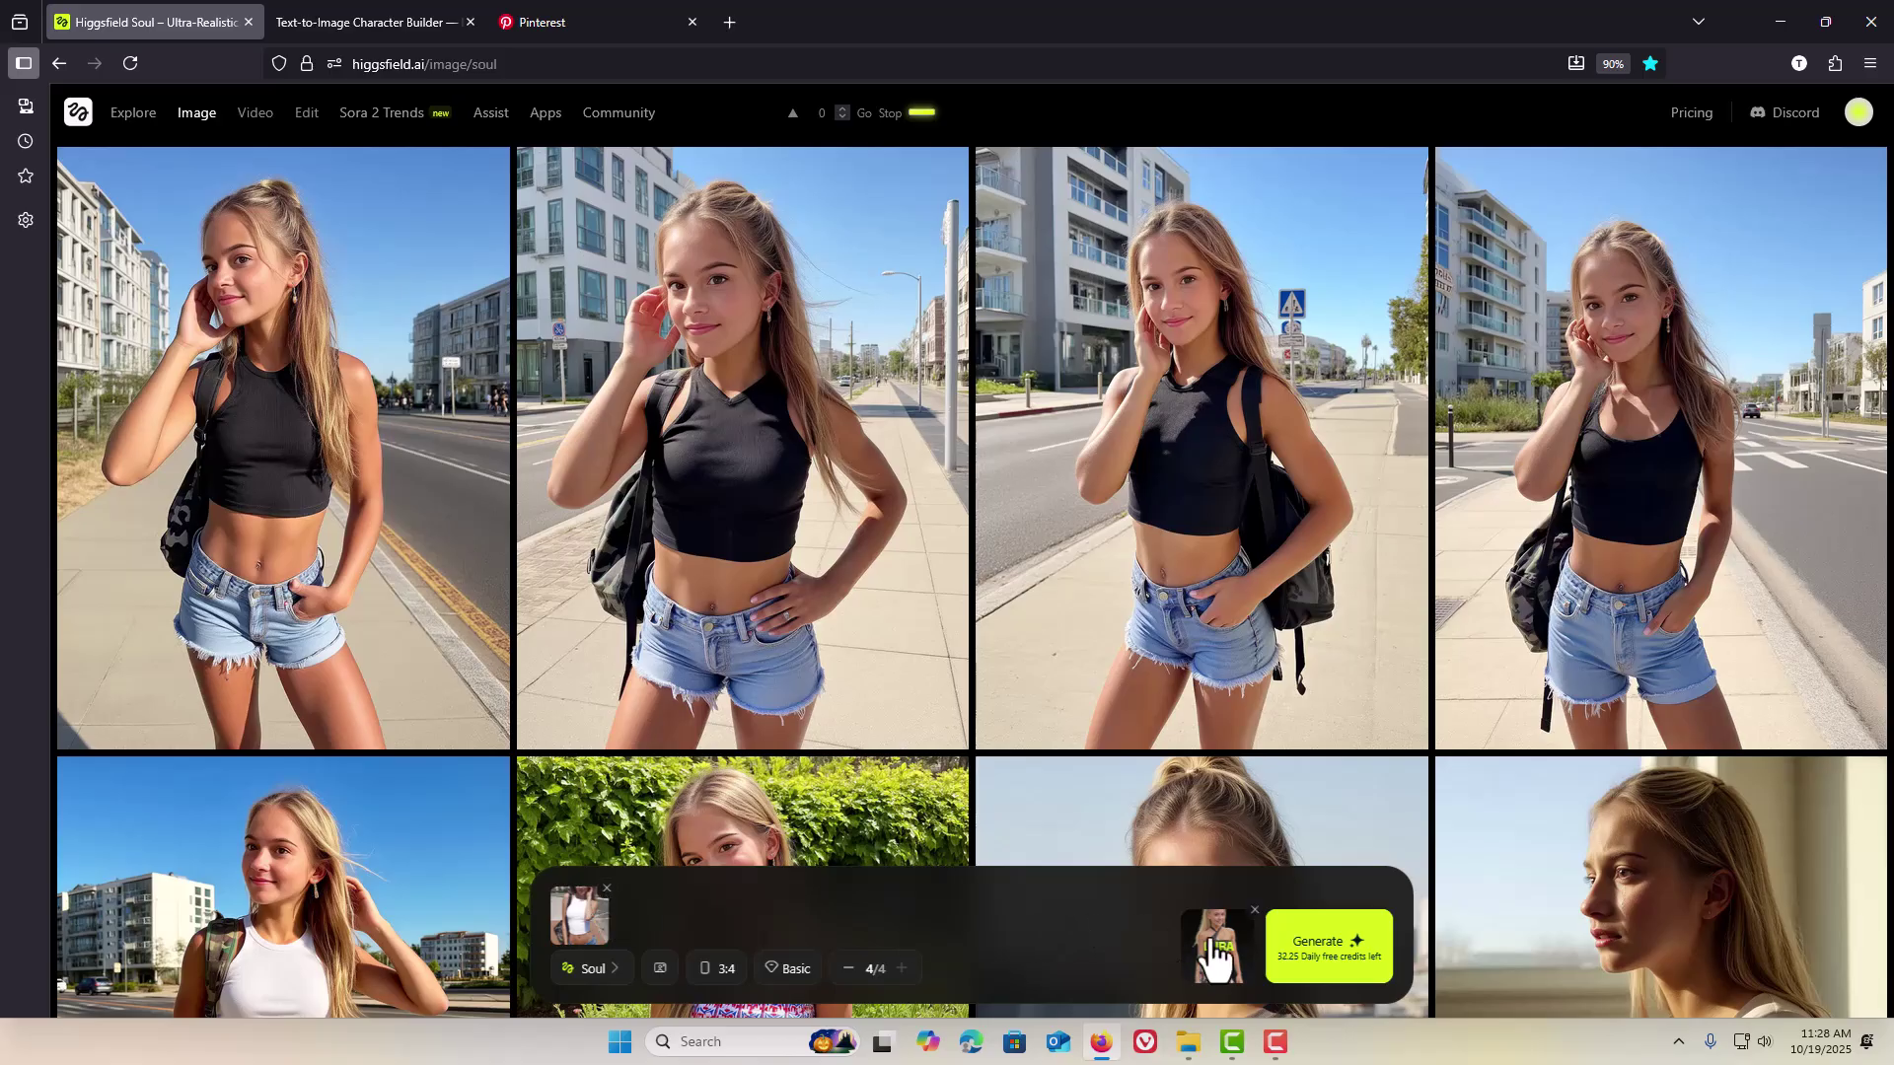
pyautogui.click(607, 889)
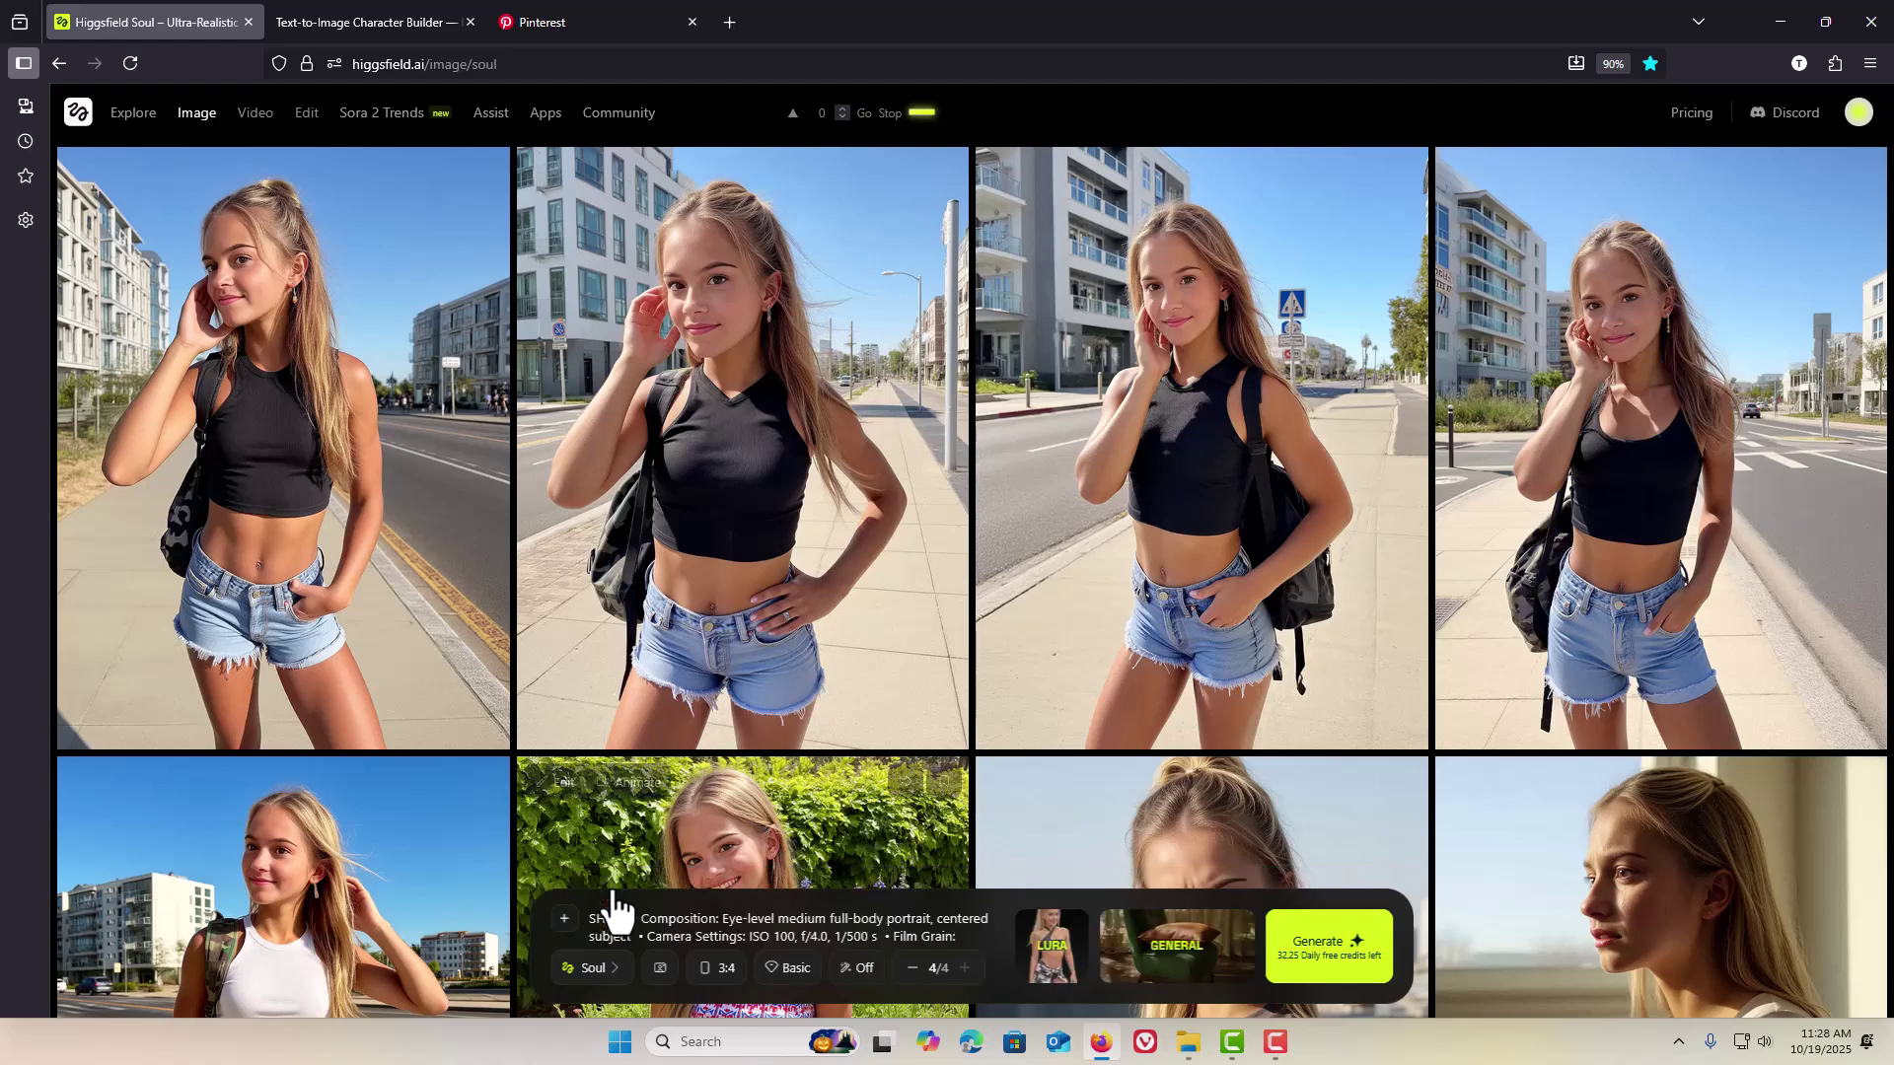
pyautogui.click(664, 935)
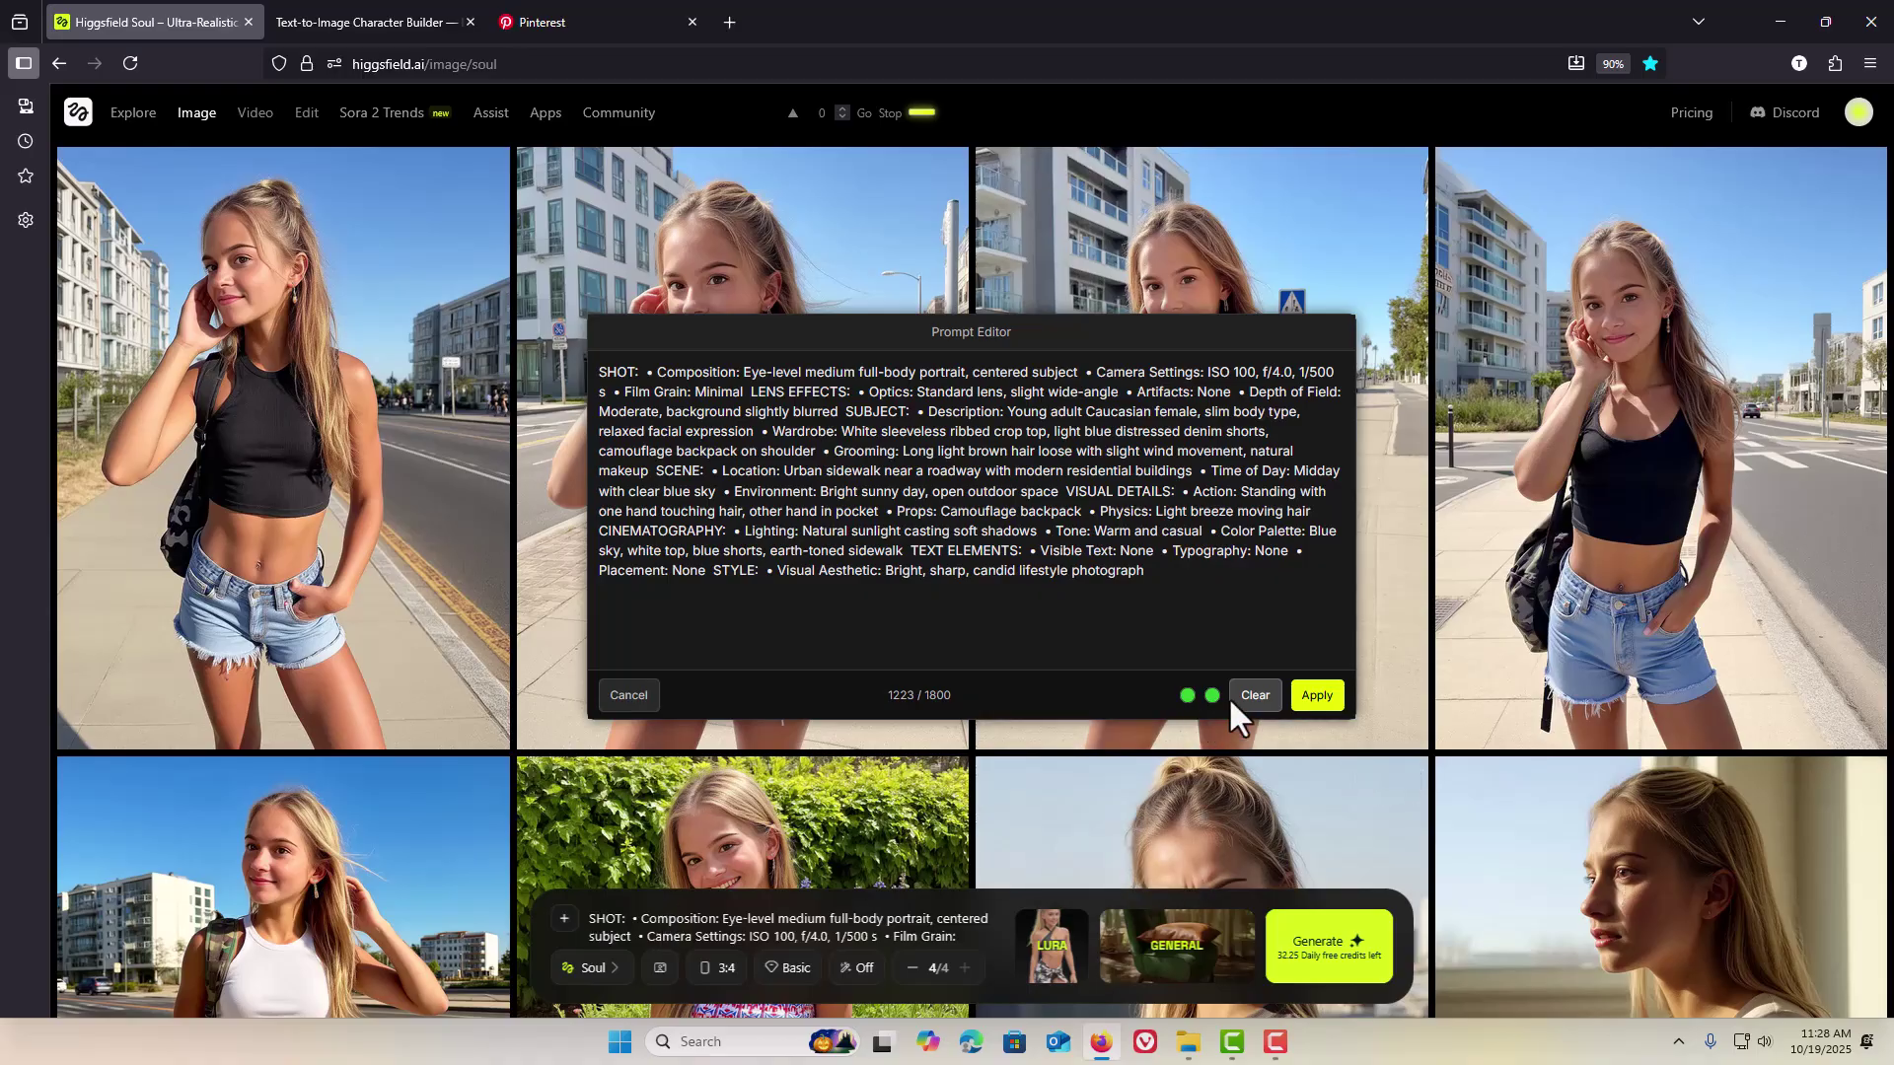
pyautogui.click(1255, 696)
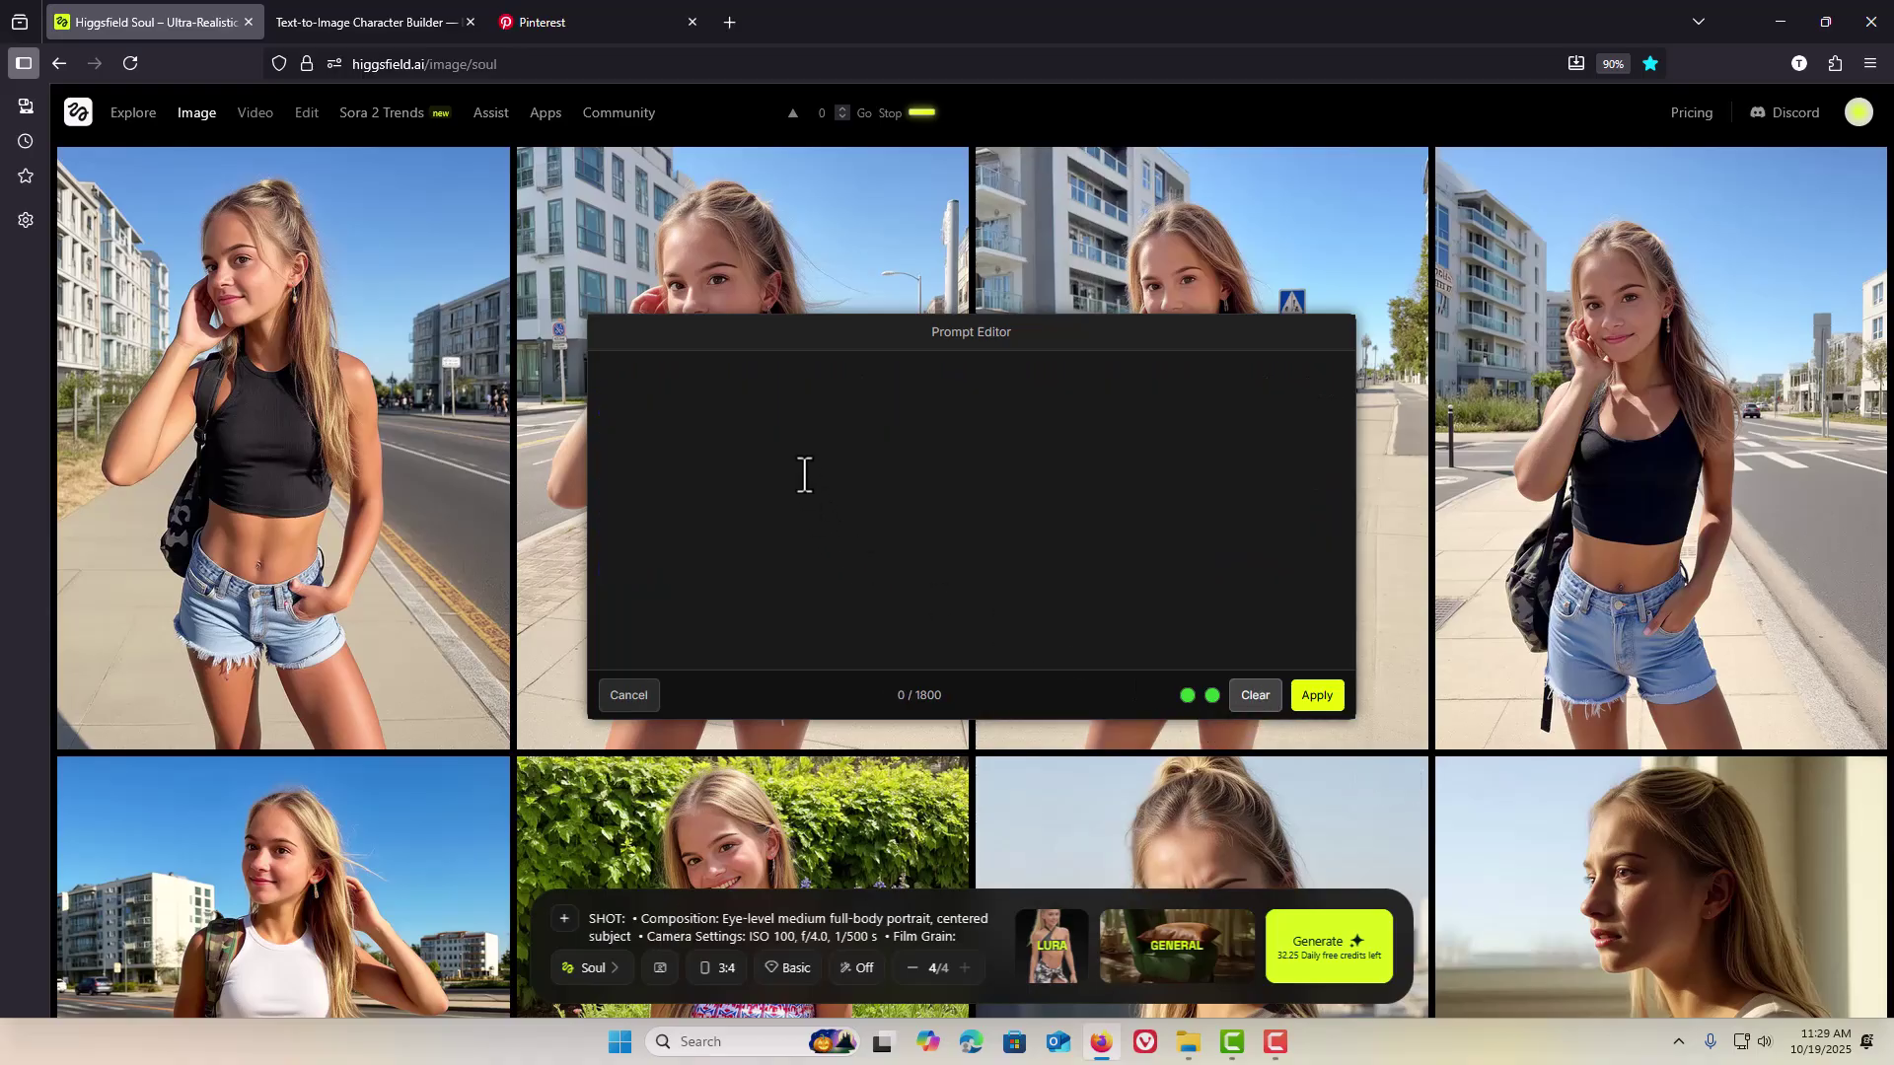
pyautogui.press('super+v')
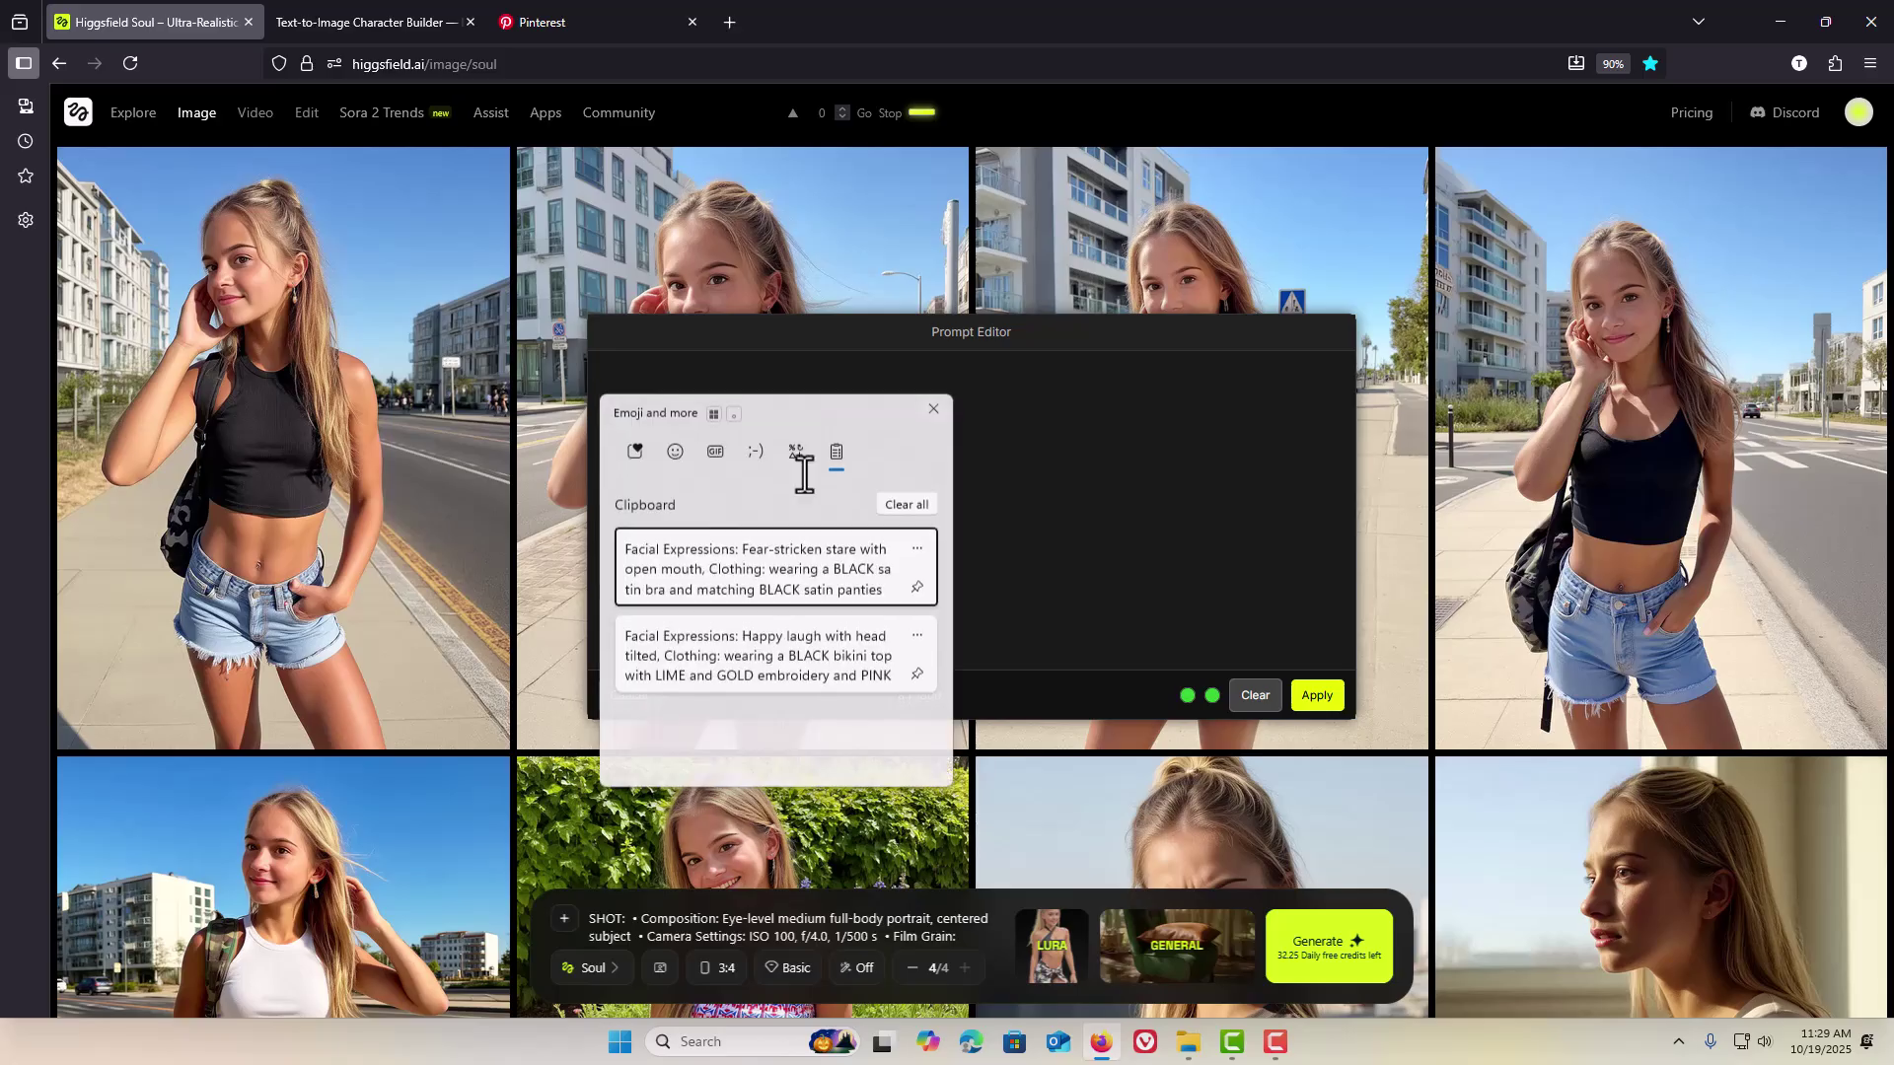
pyautogui.click(801, 560)
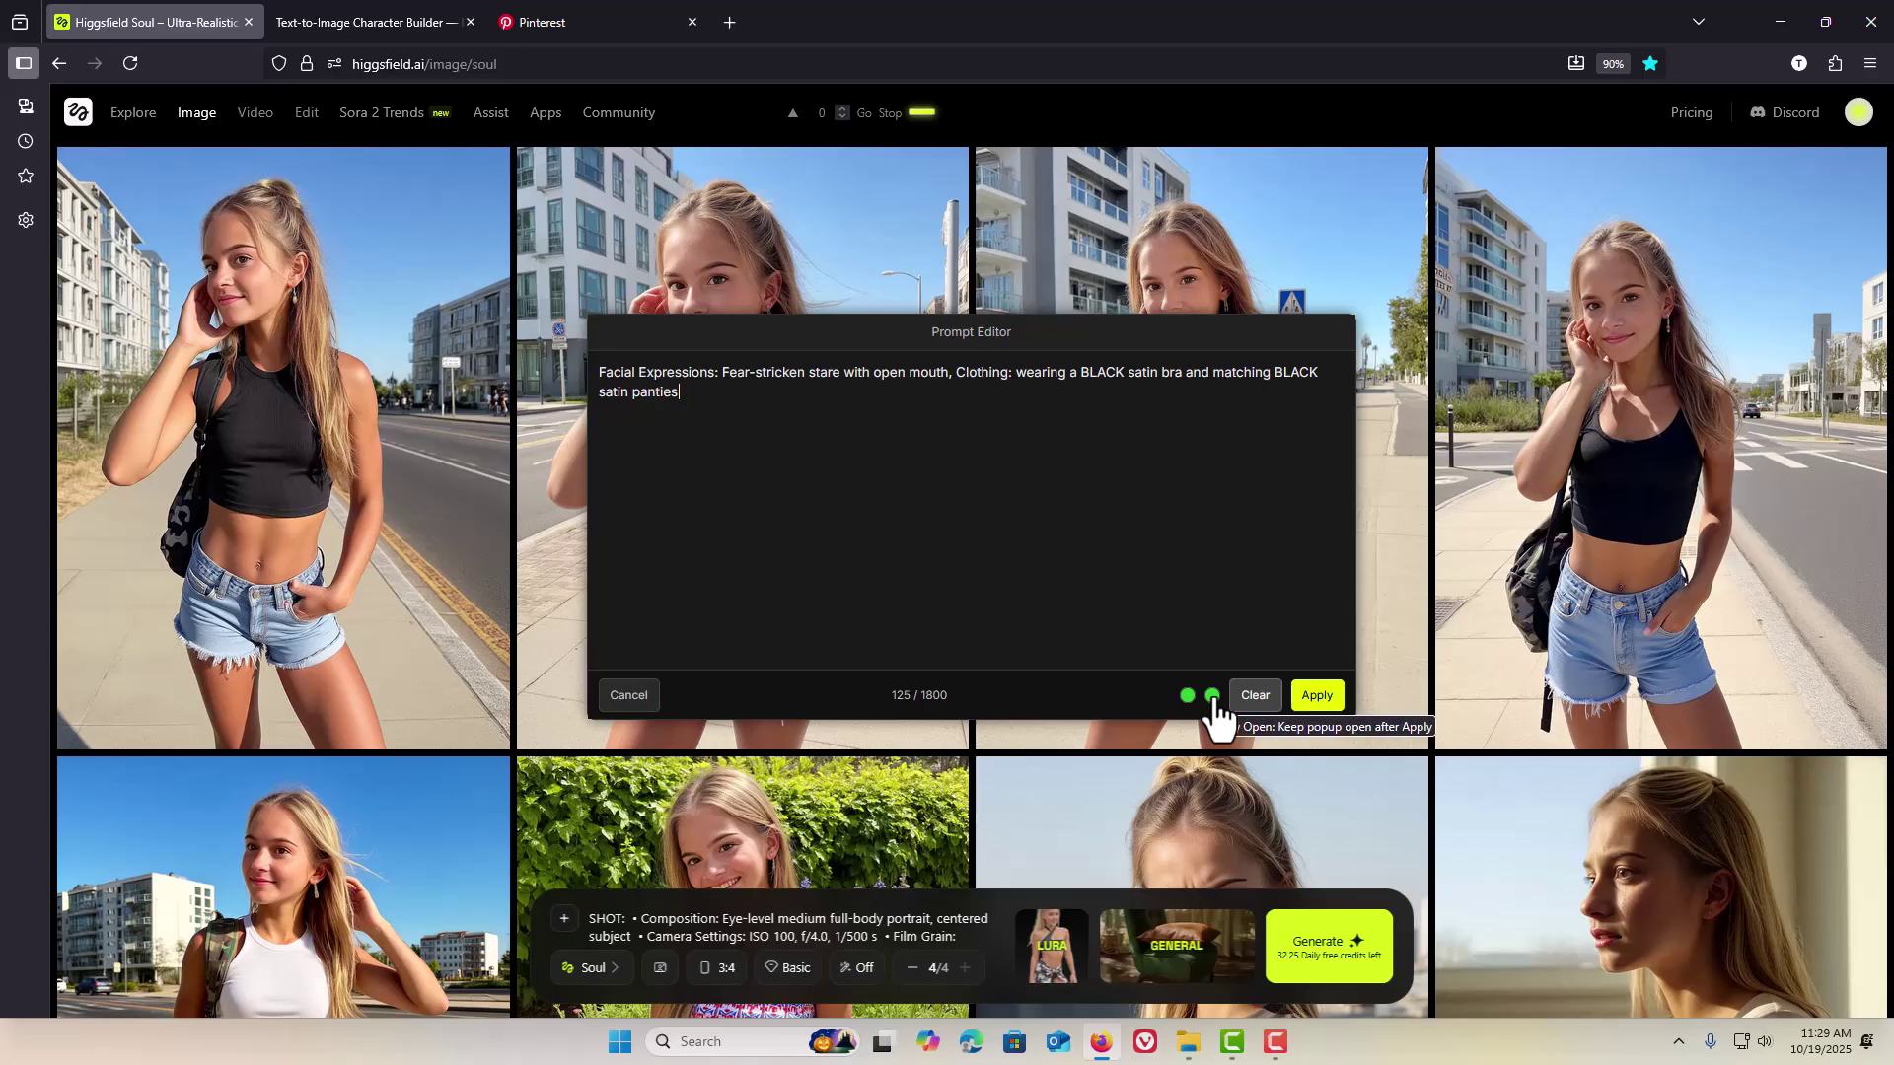
# Step: Change the last word of the prompt to "shorts" and generate a single image from it
pyautogui.click(912, 969)
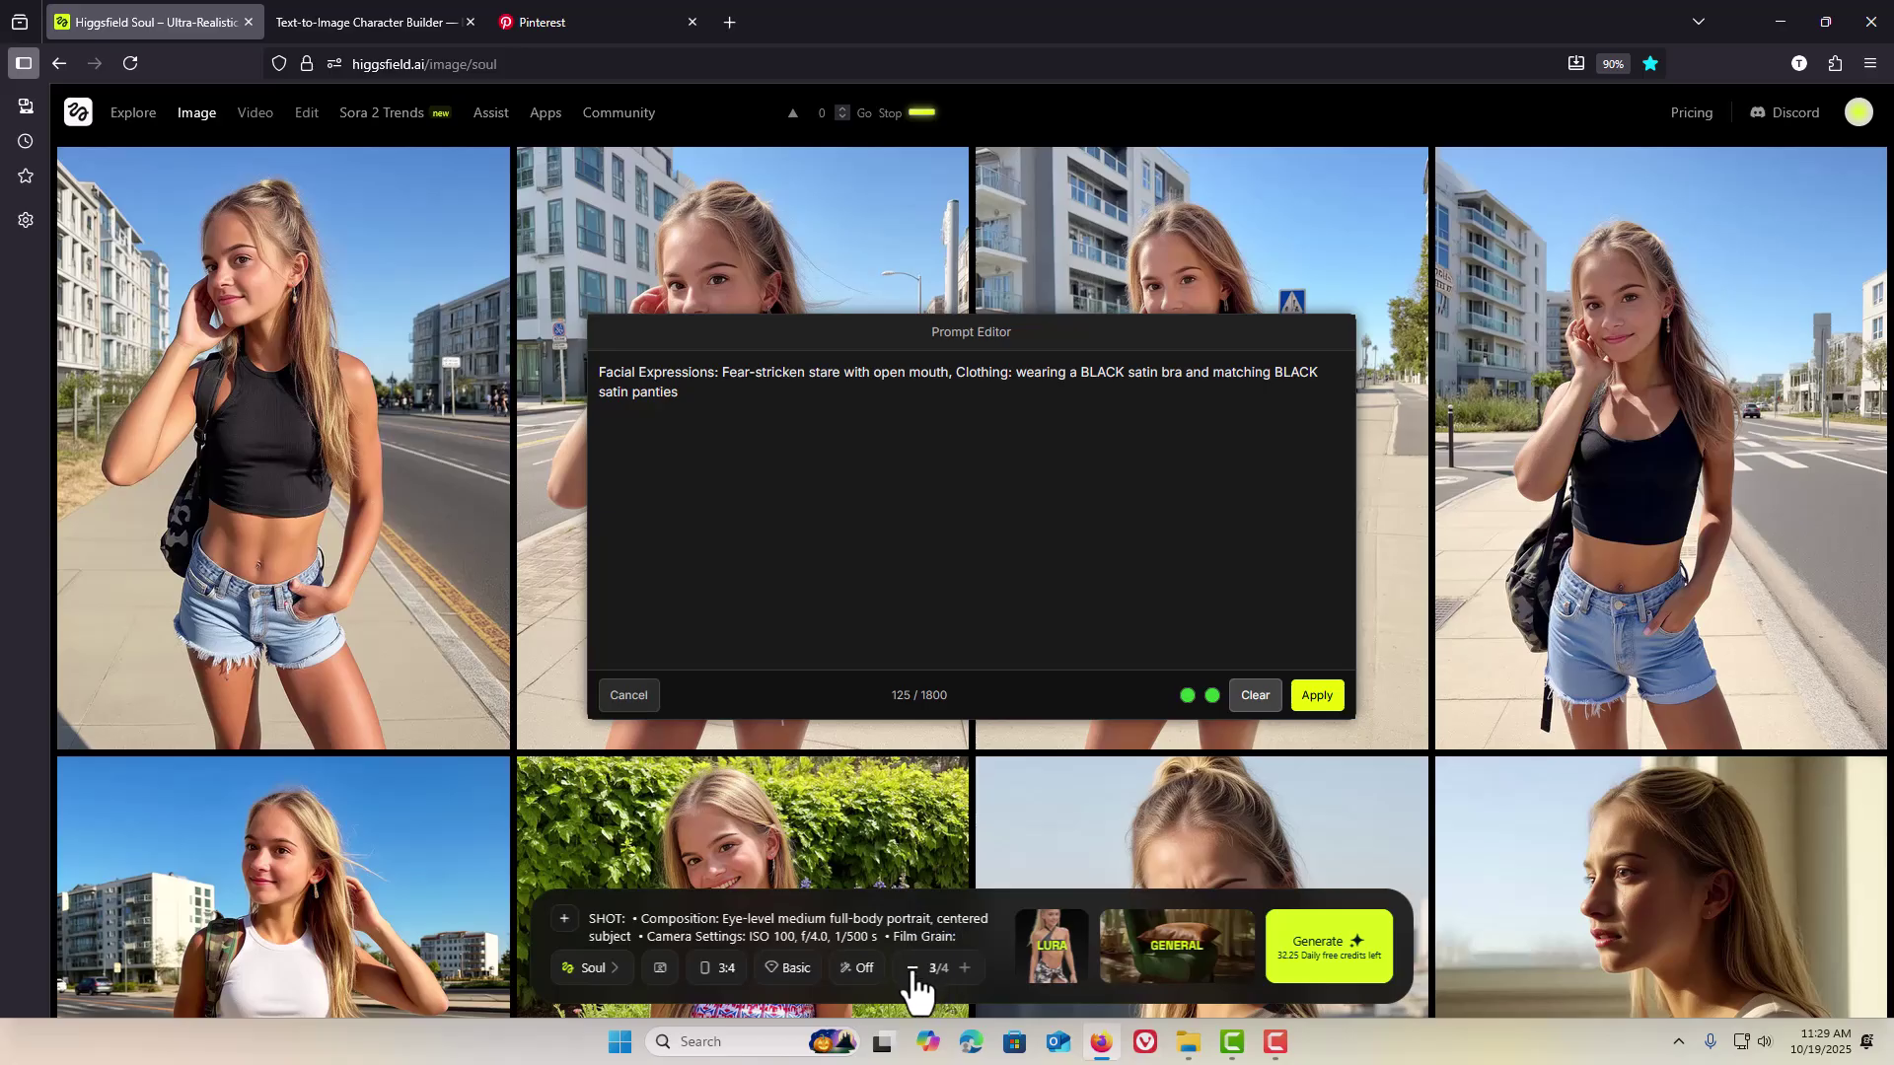
pyautogui.click(913, 971)
pyautogui.moveTo(709, 395); pyautogui.dragTo(631, 394)
pyautogui.write('shorts')
pyautogui.hotkey('ctrl', 'shift', 'Left')
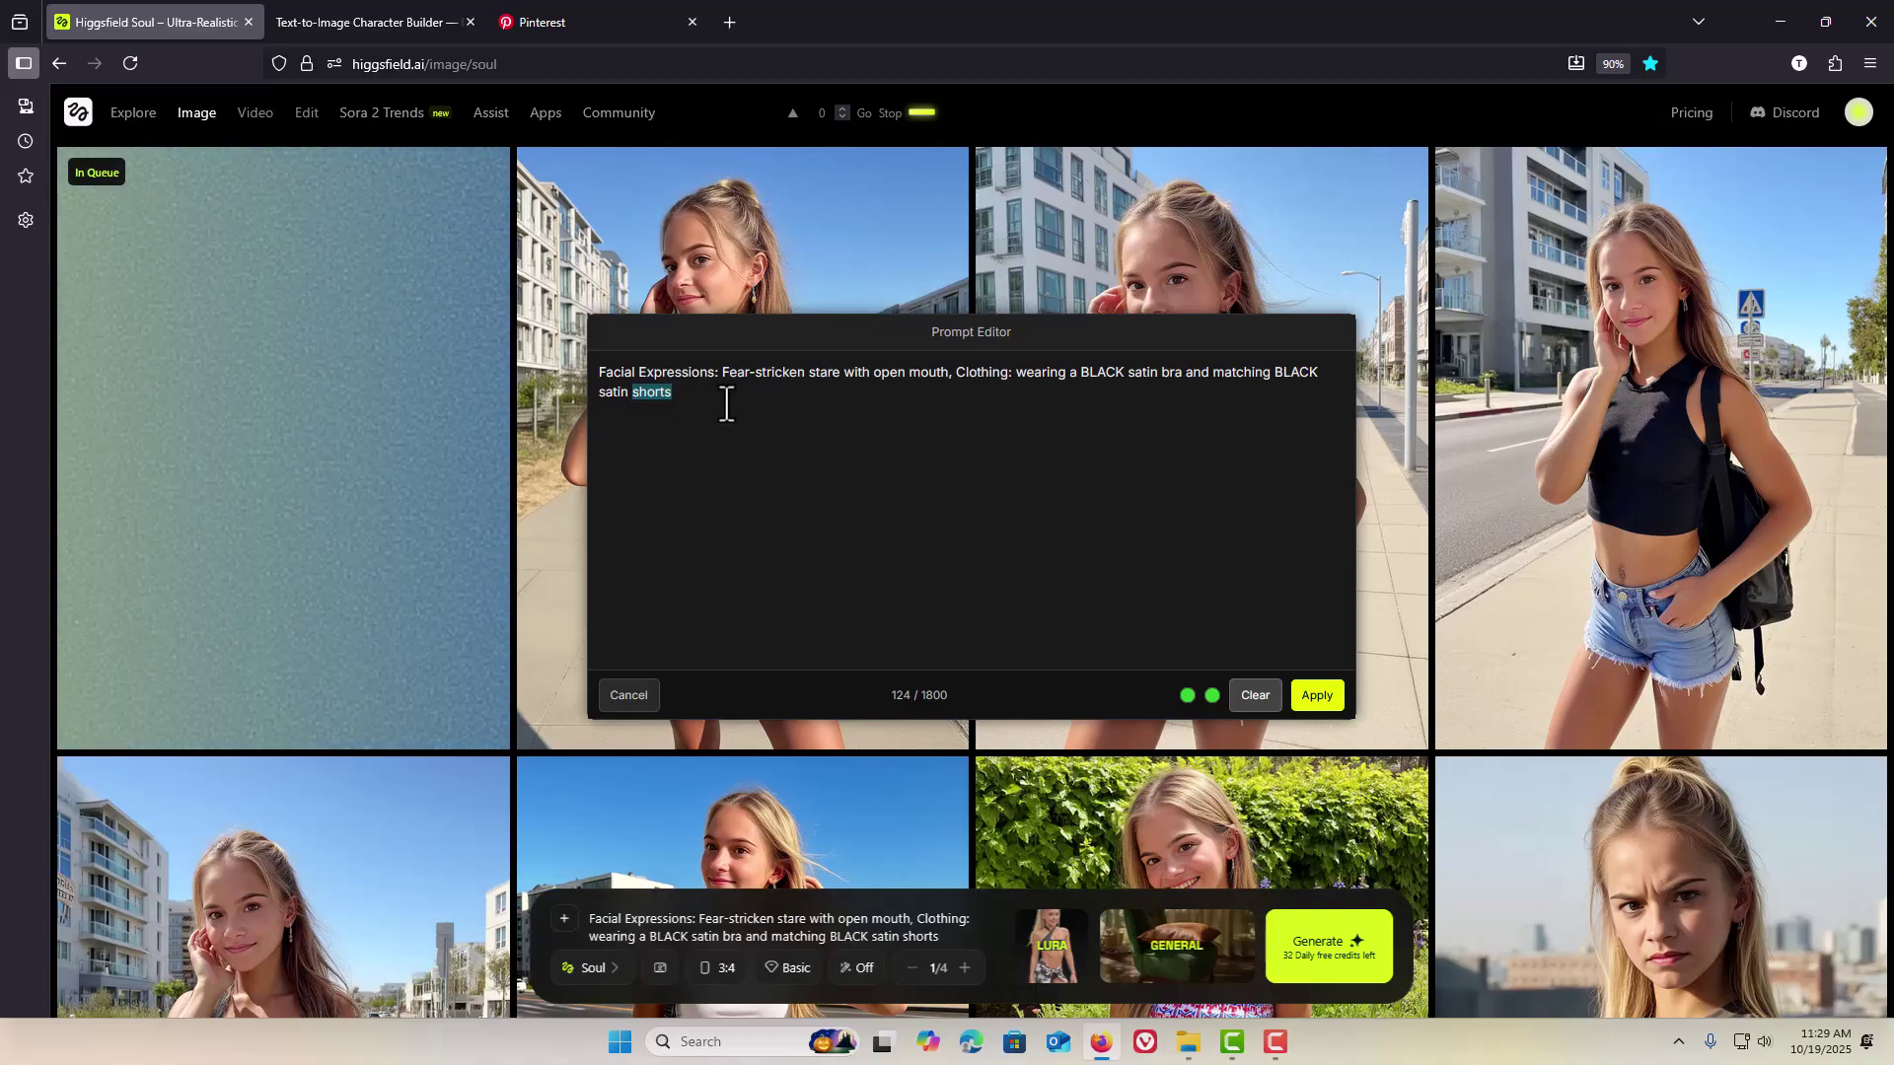
# Step: Replace the editor's text with the copied "Happy laugh with head tilted" prompt from the clipboard history and generate an image
pyautogui.click(1251, 703)
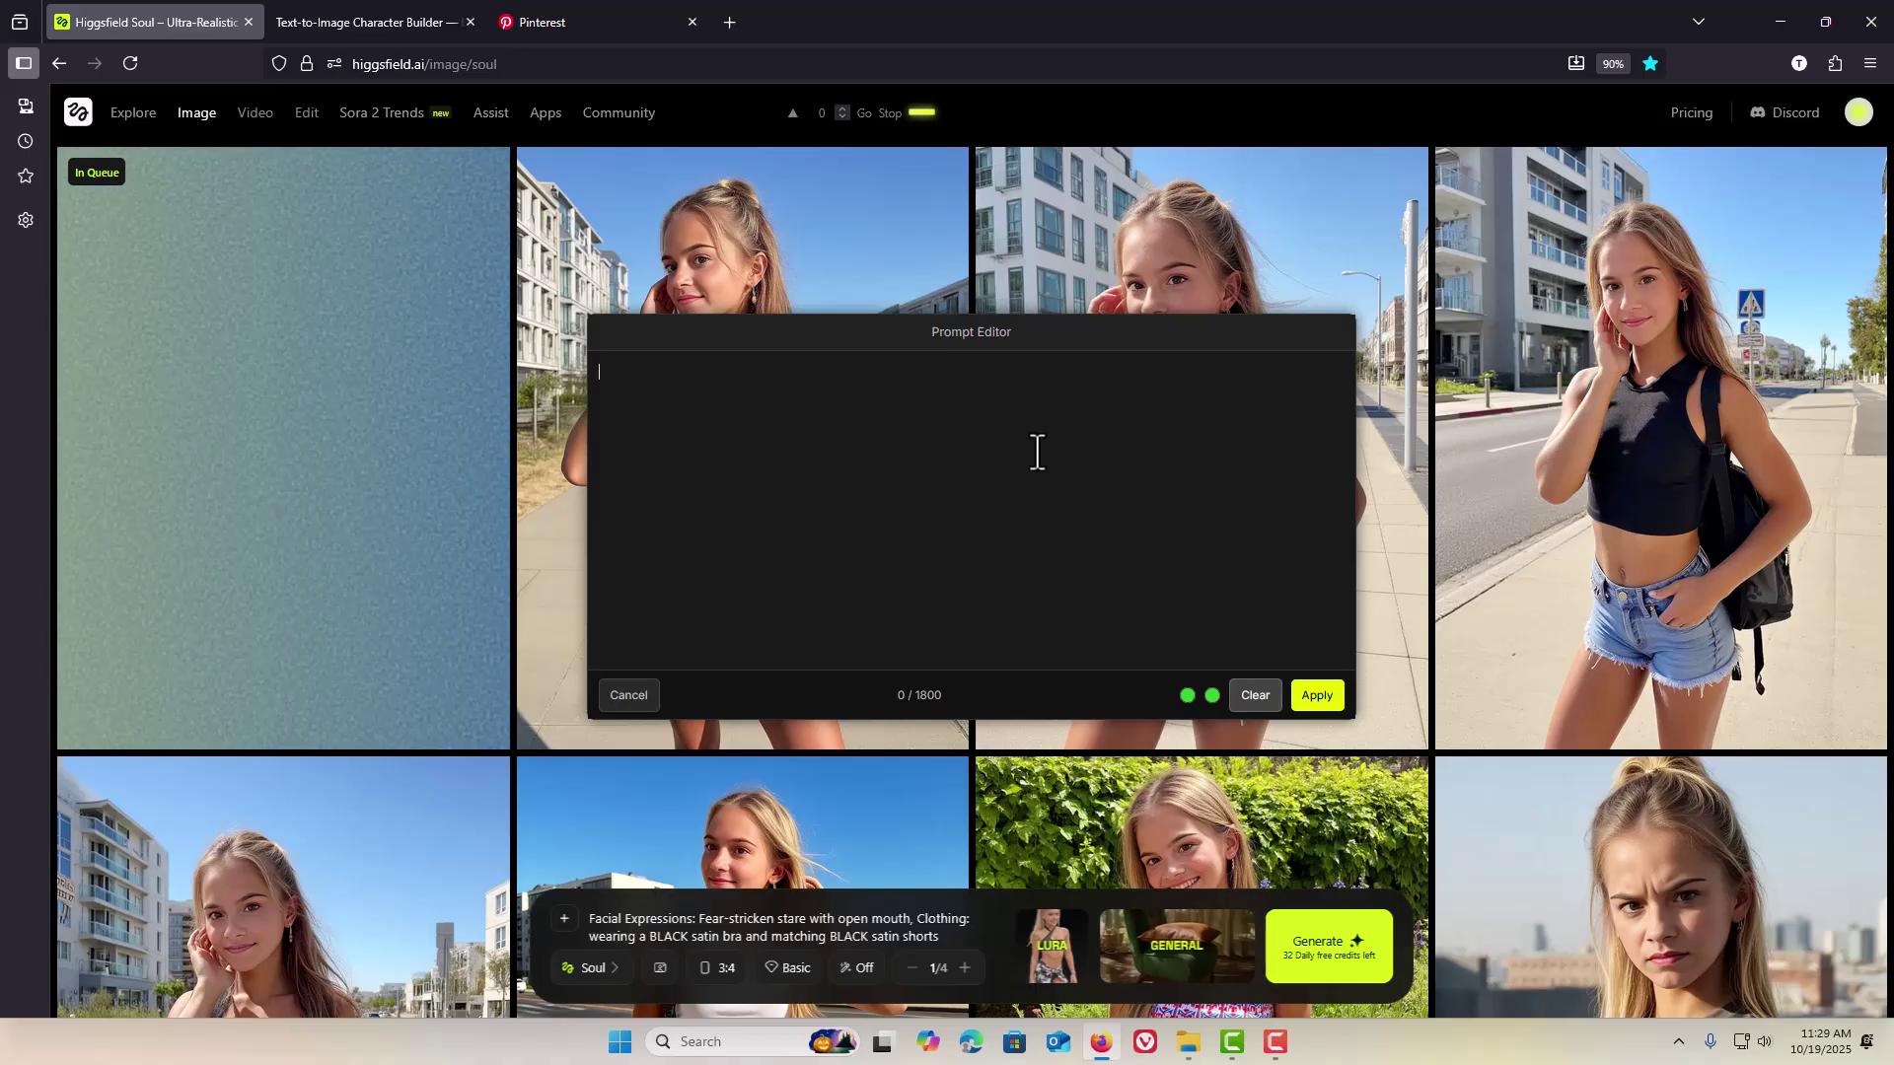
pyautogui.press('super+v')
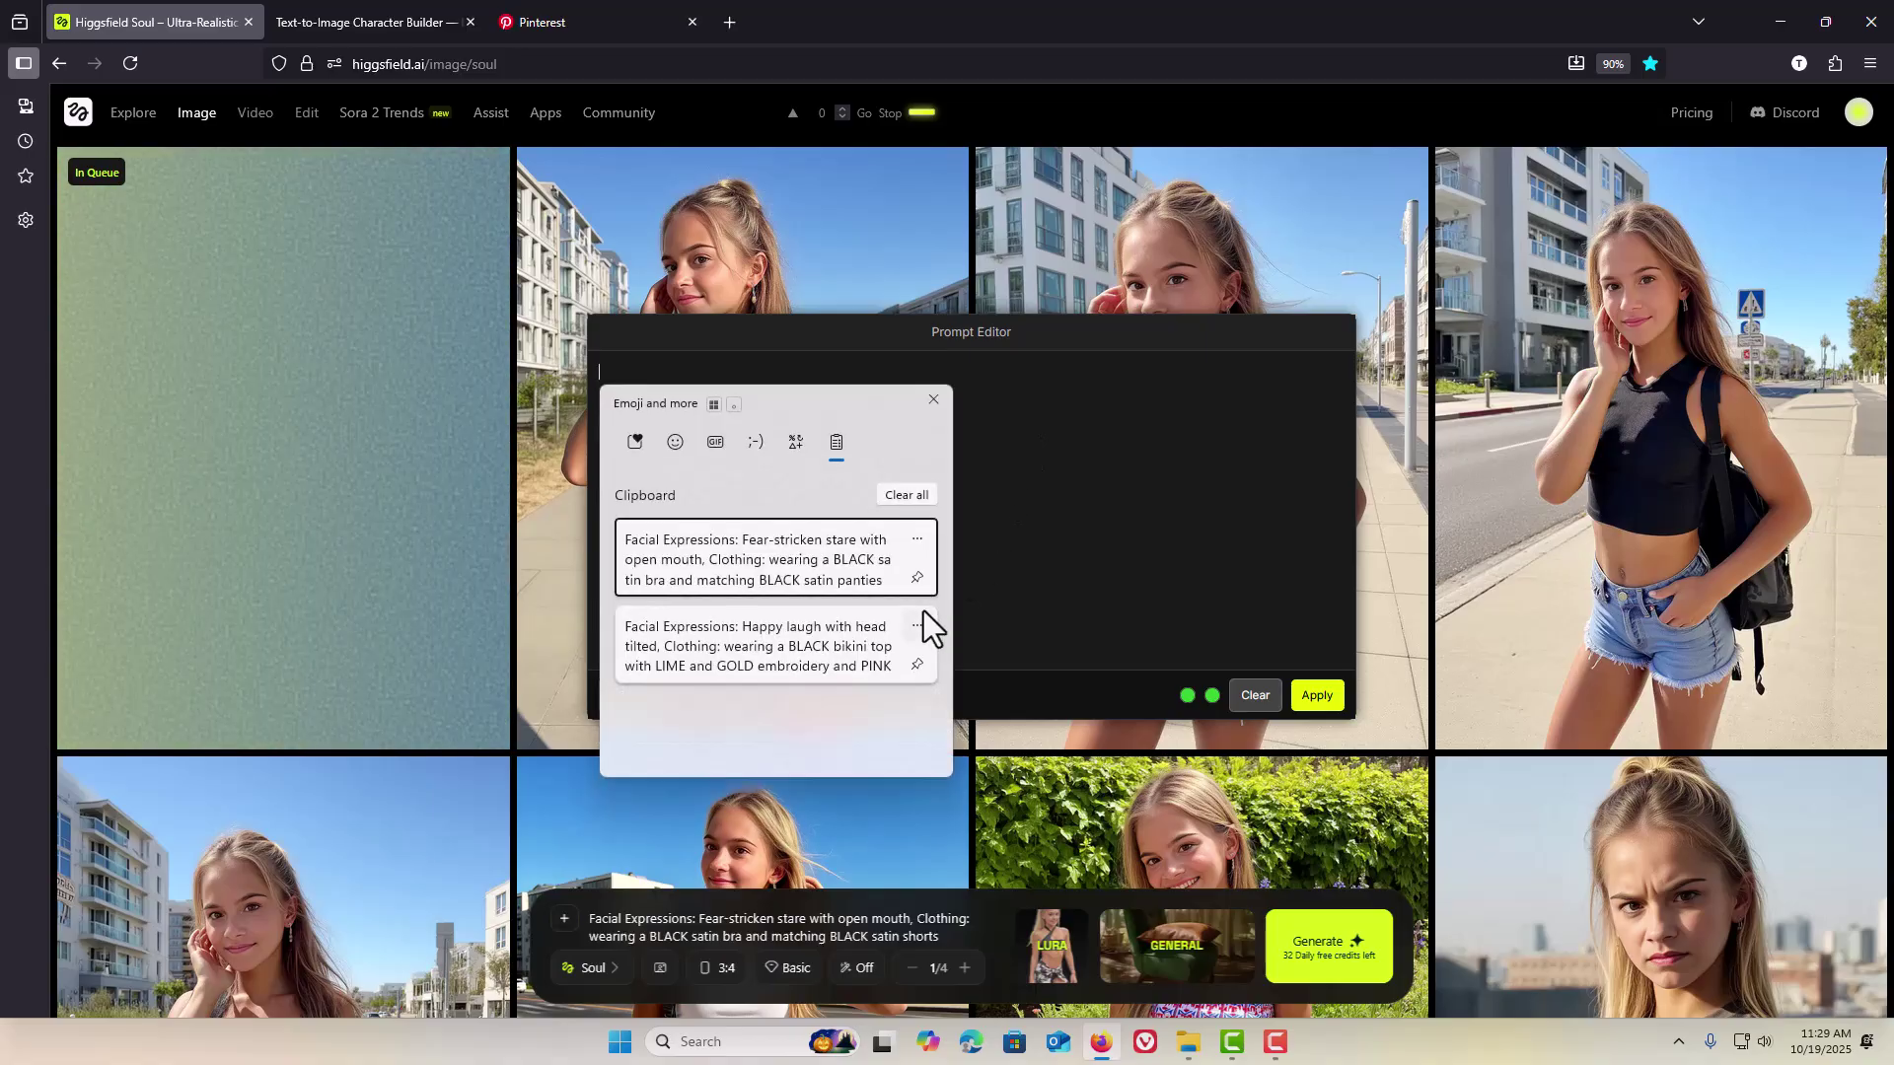
pyautogui.click(846, 657)
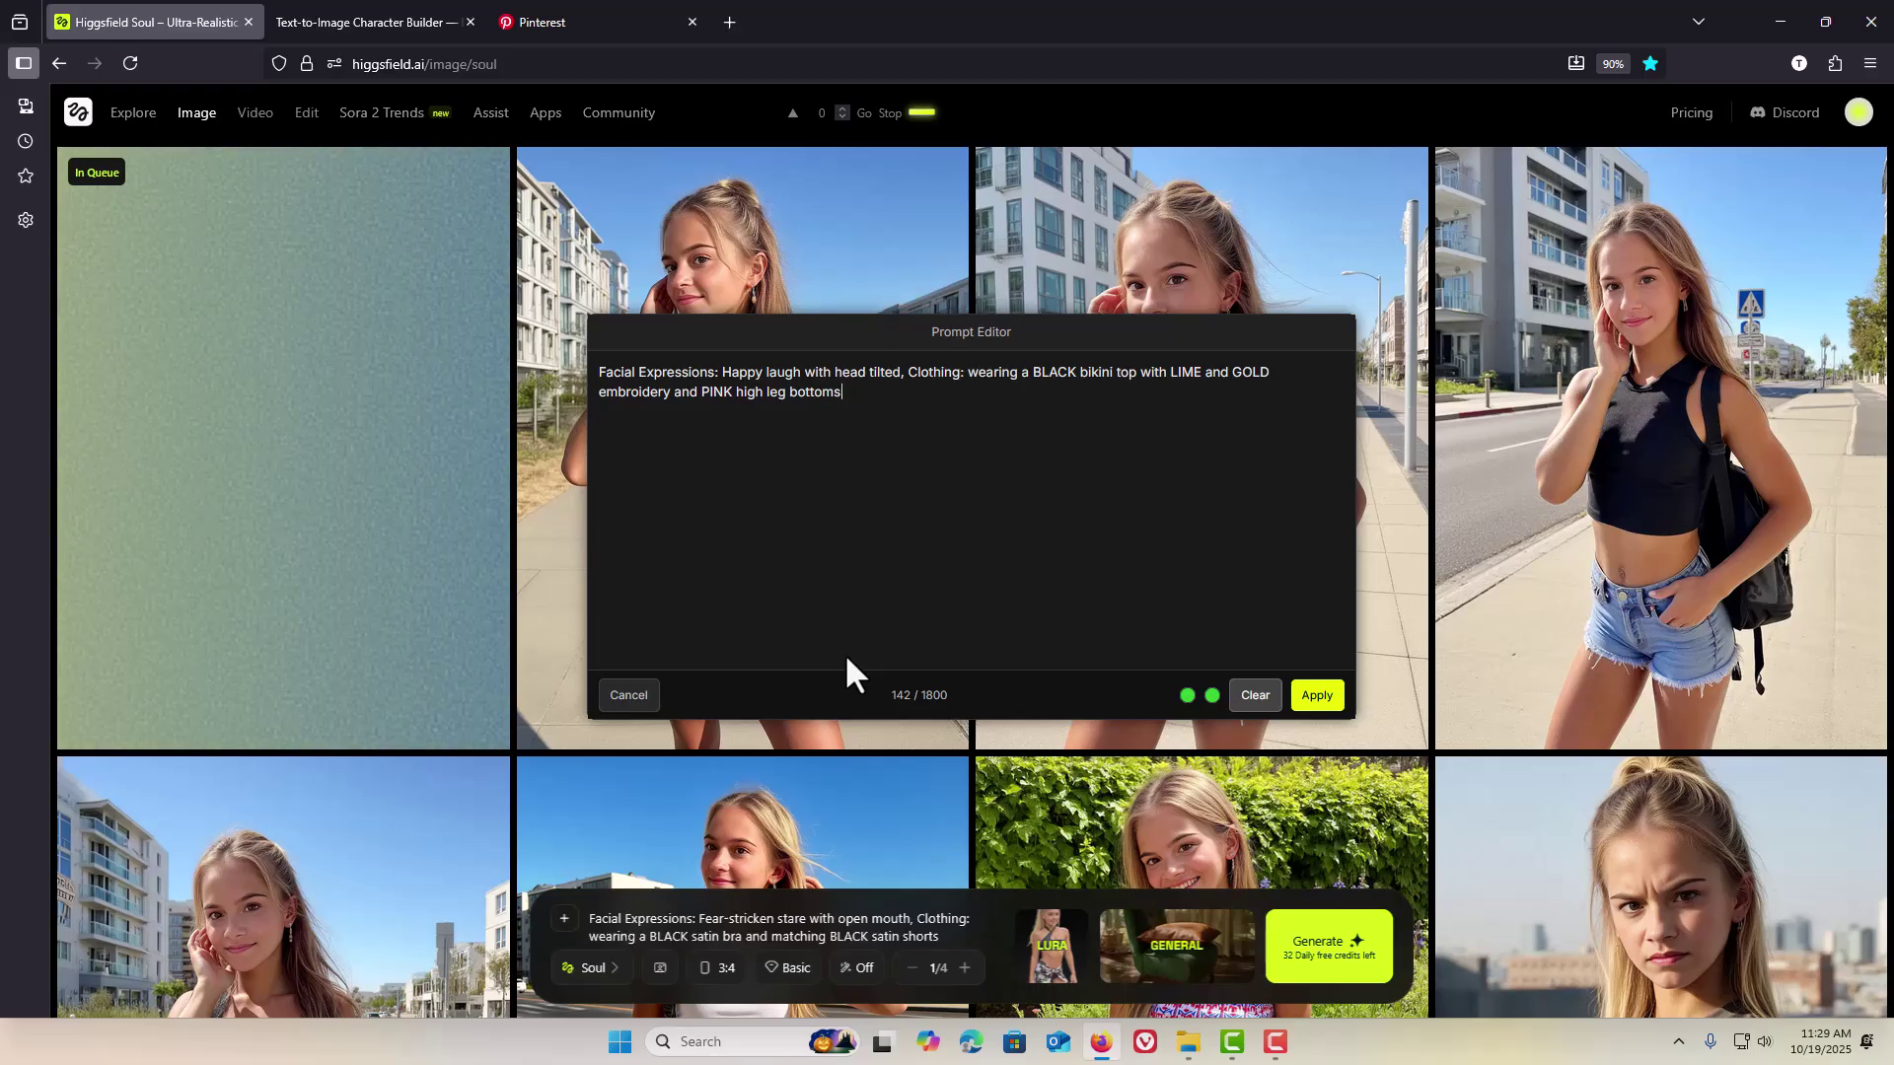
pyautogui.doubleClick(909, 404)
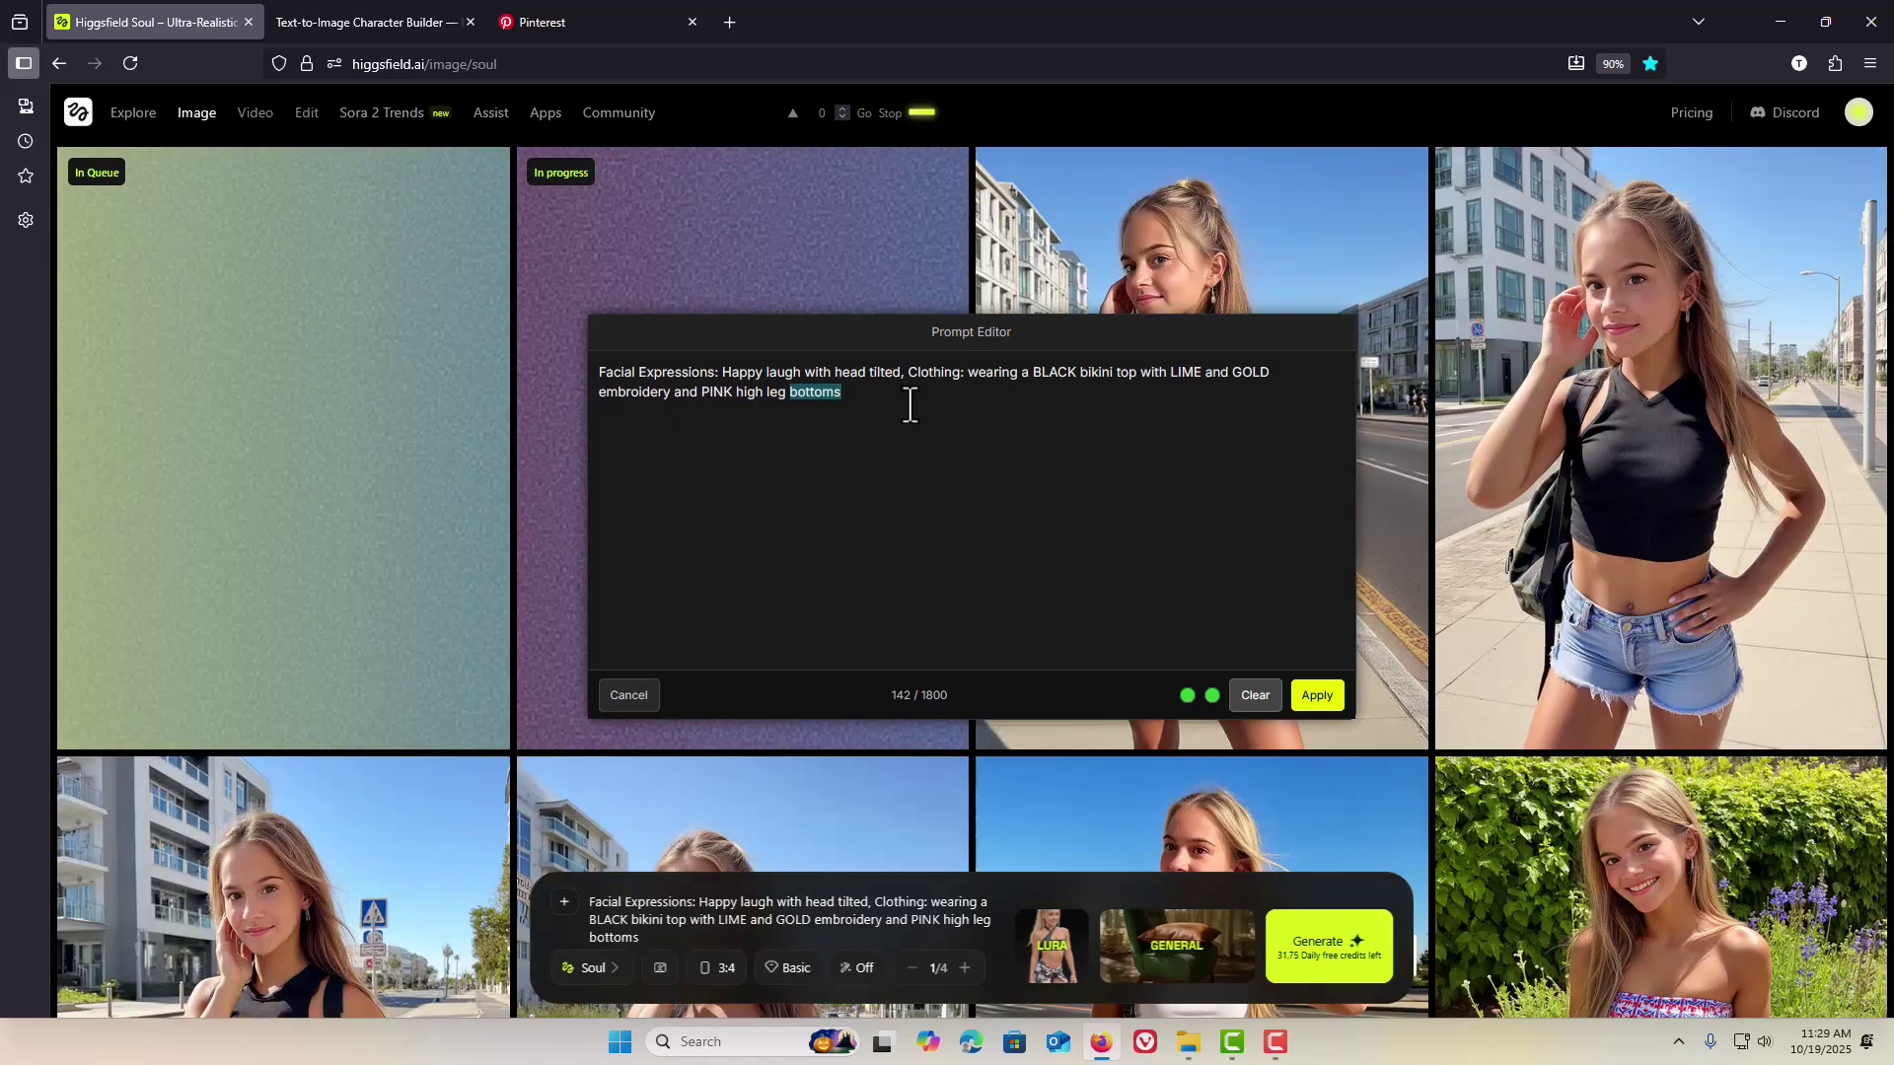
# Step: Change the color of the high leg bottoms in the prompt to black, generate another image and close the Prompt Editor
pyautogui.click(734, 391)
pyautogui.moveTo(734, 392)
pyautogui.mouseDown()
pyautogui.moveTo(700, 394)
pyautogui.moveTo(715, 390)
pyautogui.mouseUp()
pyautogui.write('lack')
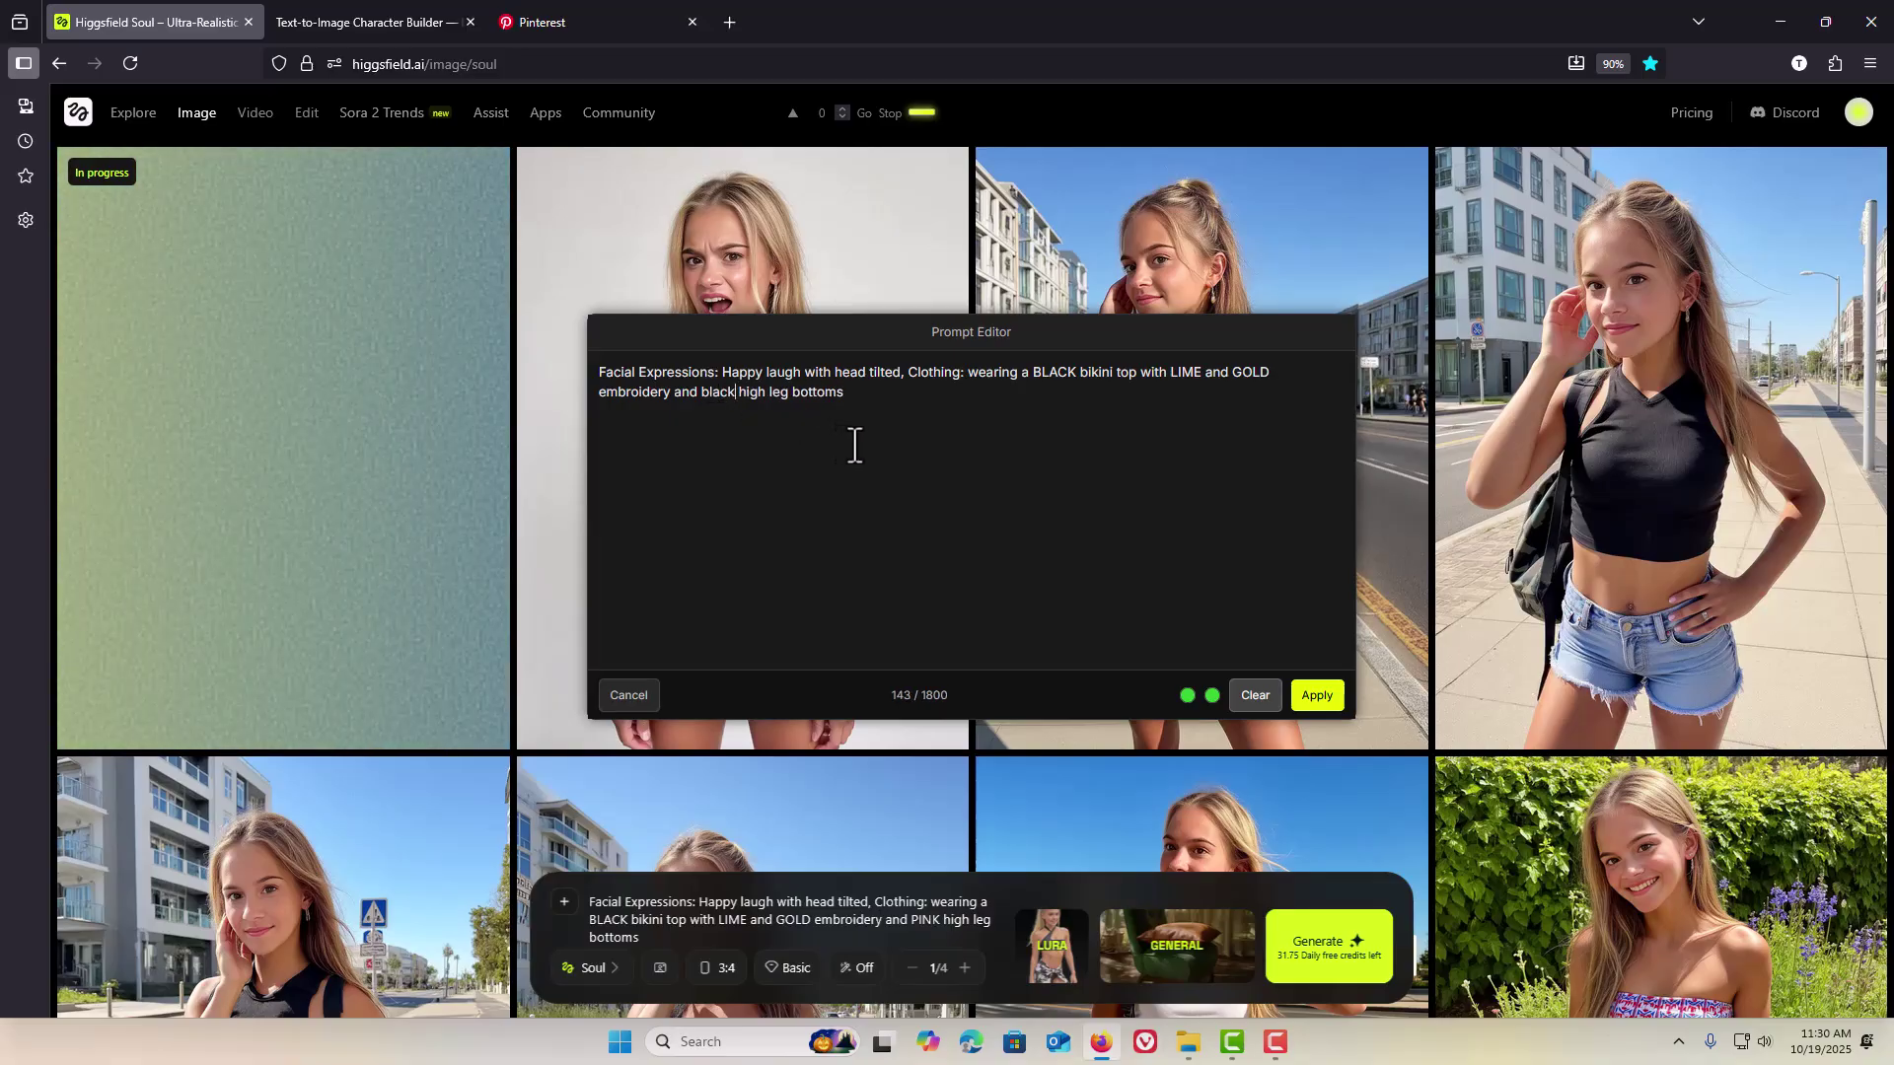
pyautogui.doubleClick(863, 402)
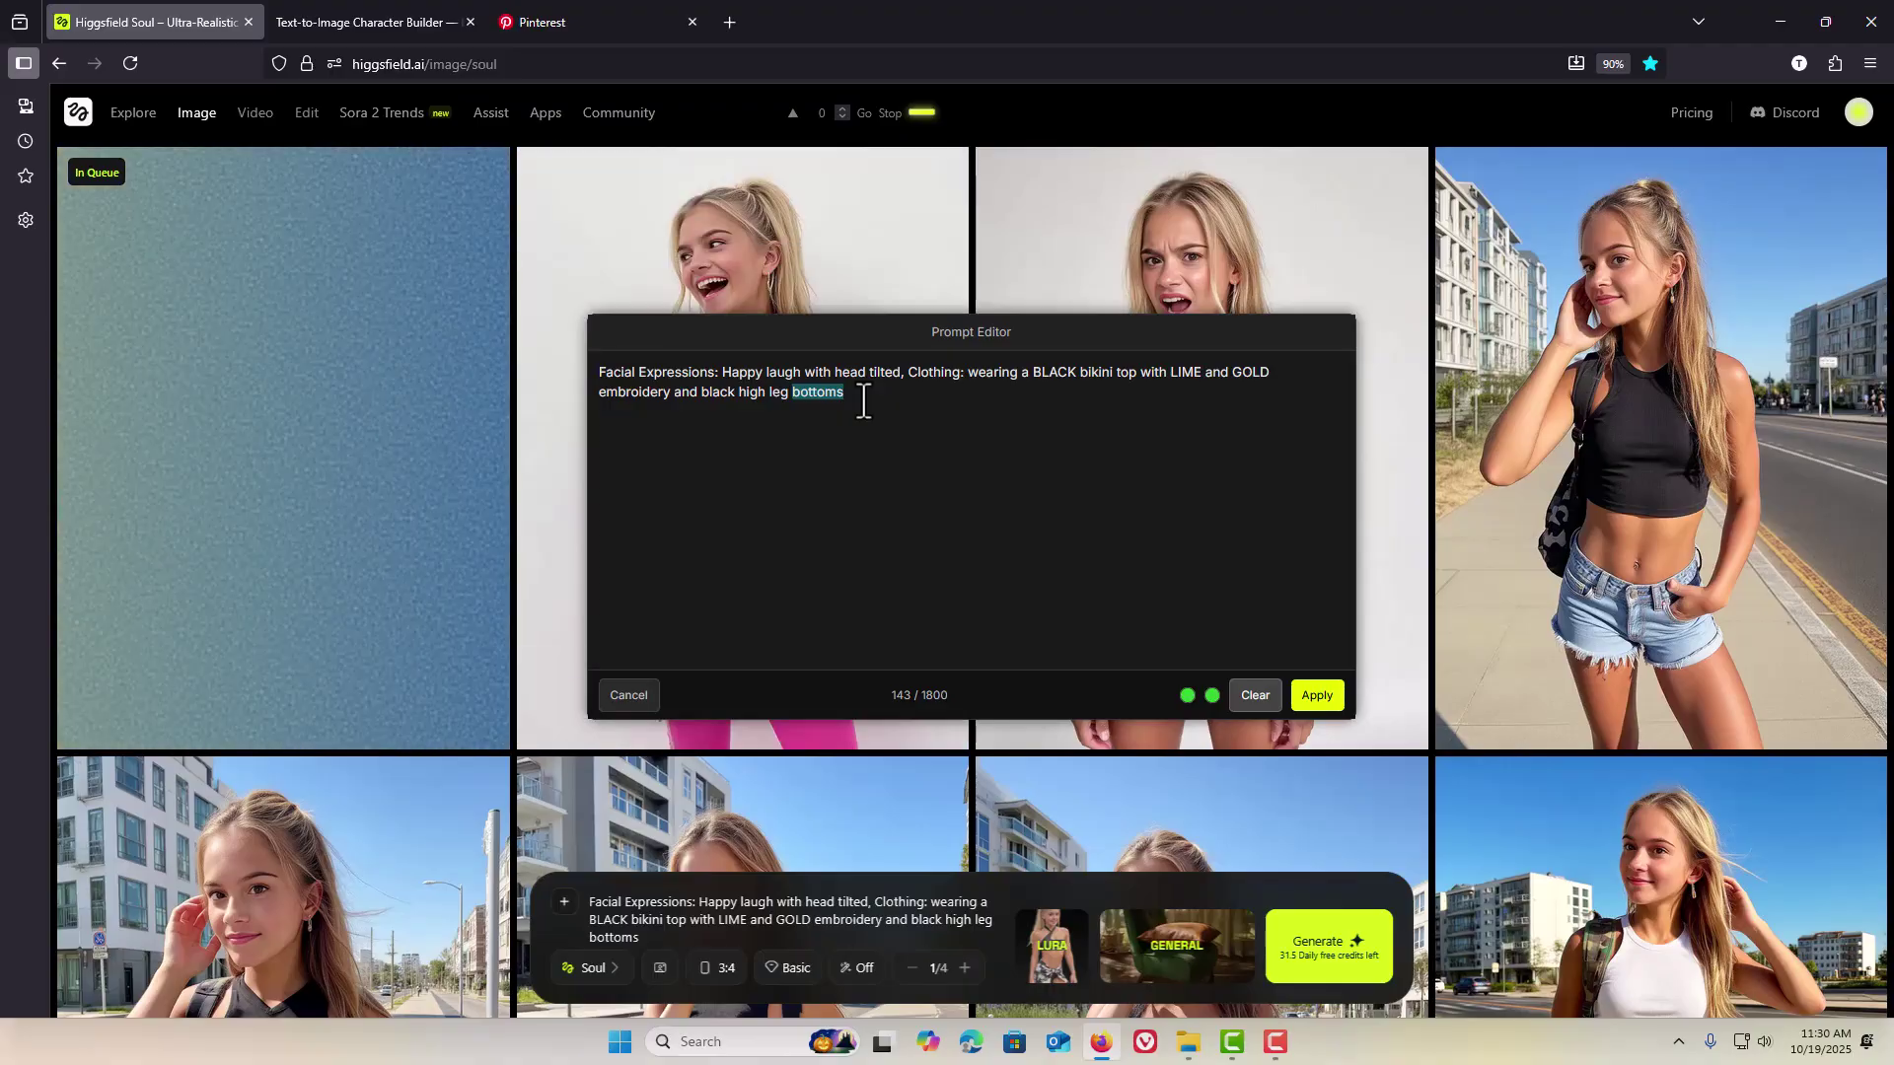
pyautogui.click(628, 695)
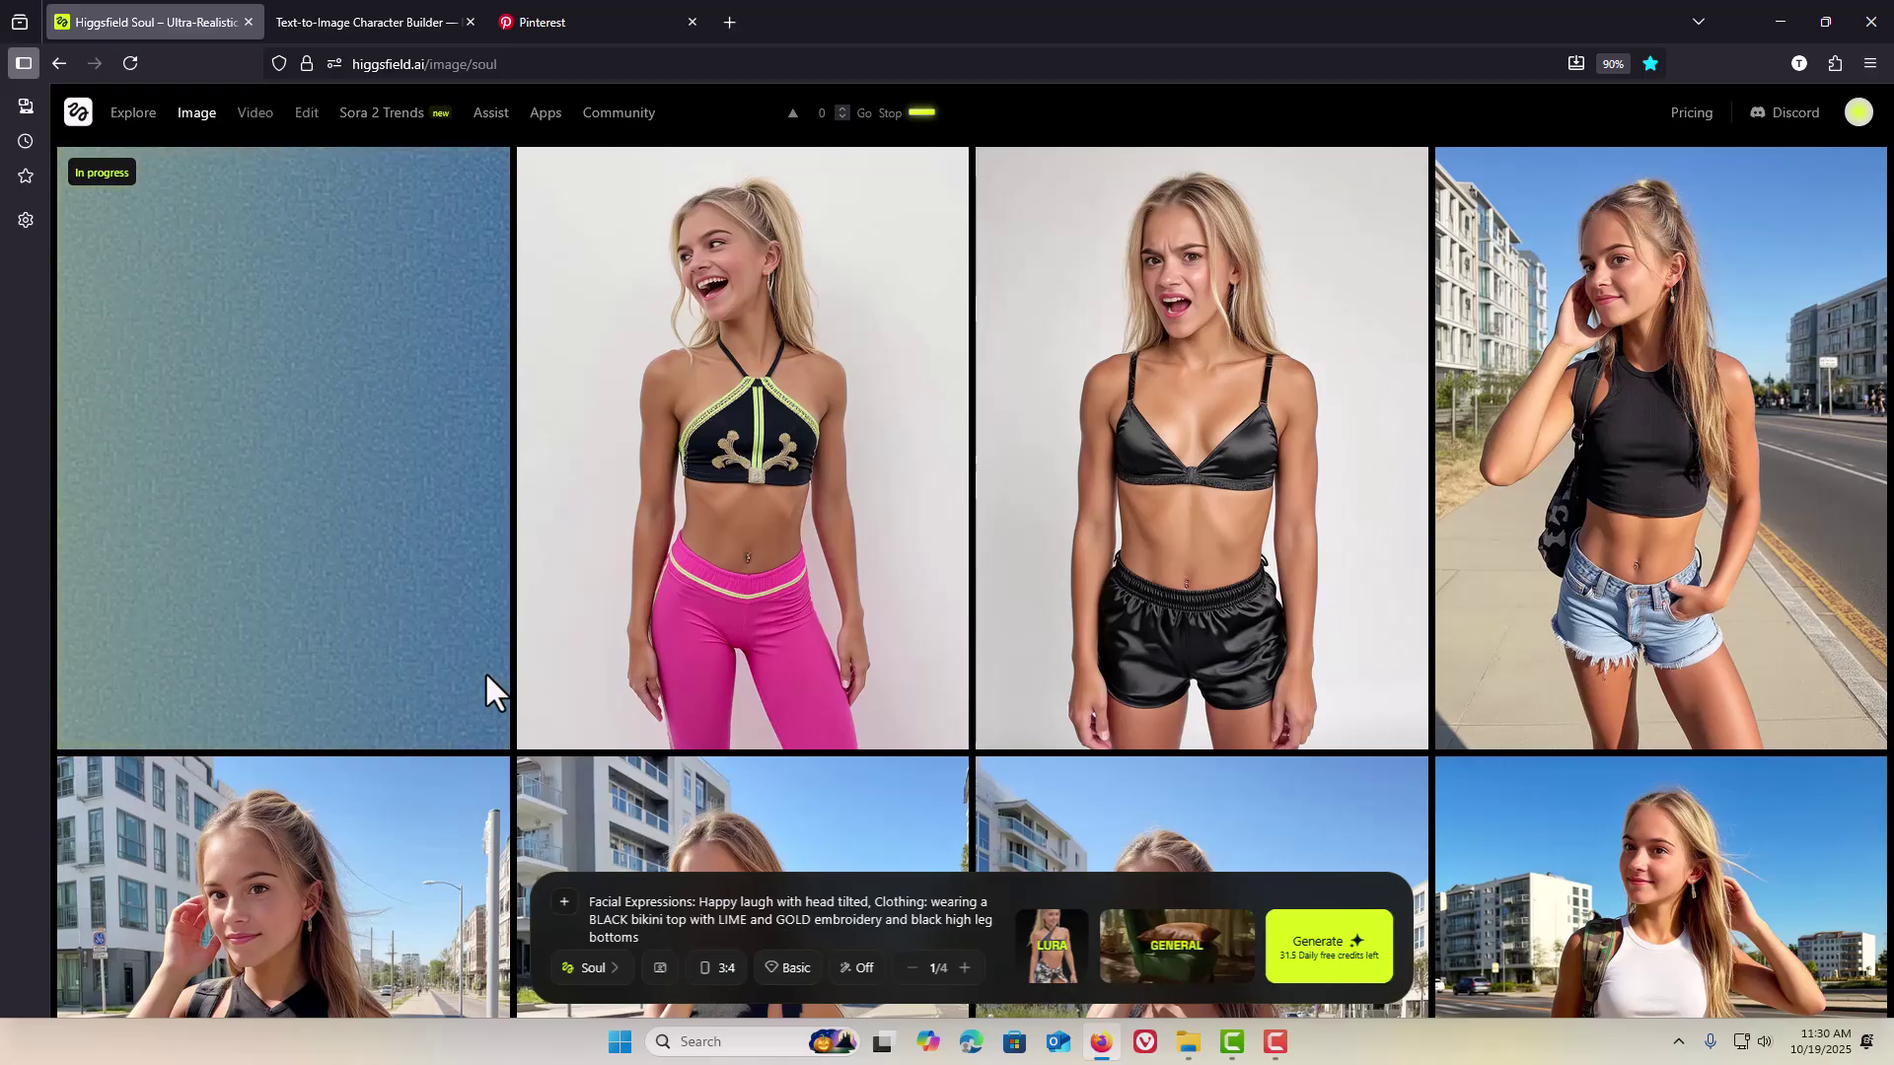
# Step: Recreate the second image in the gallery to load its prompt and settings back into the prompt bar
pyautogui.moveTo(595, 668)
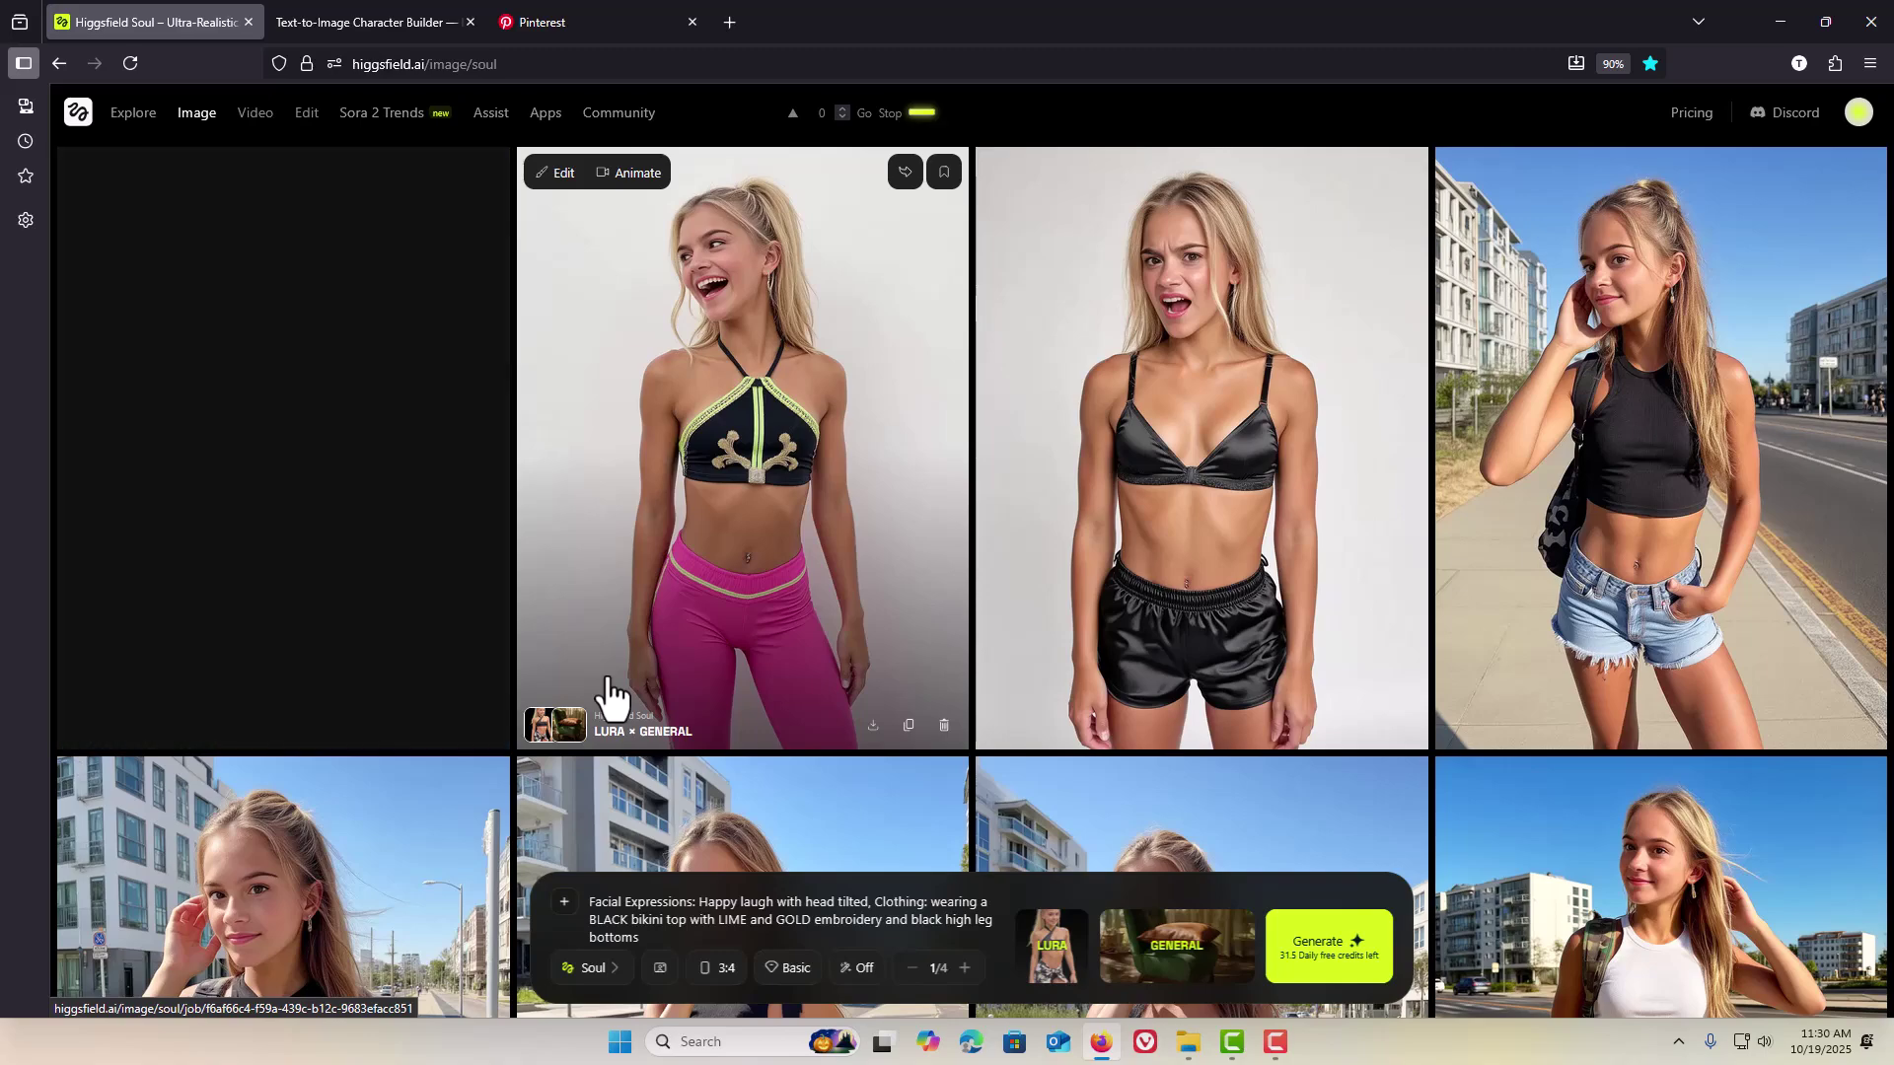
pyautogui.moveTo(1141, 635)
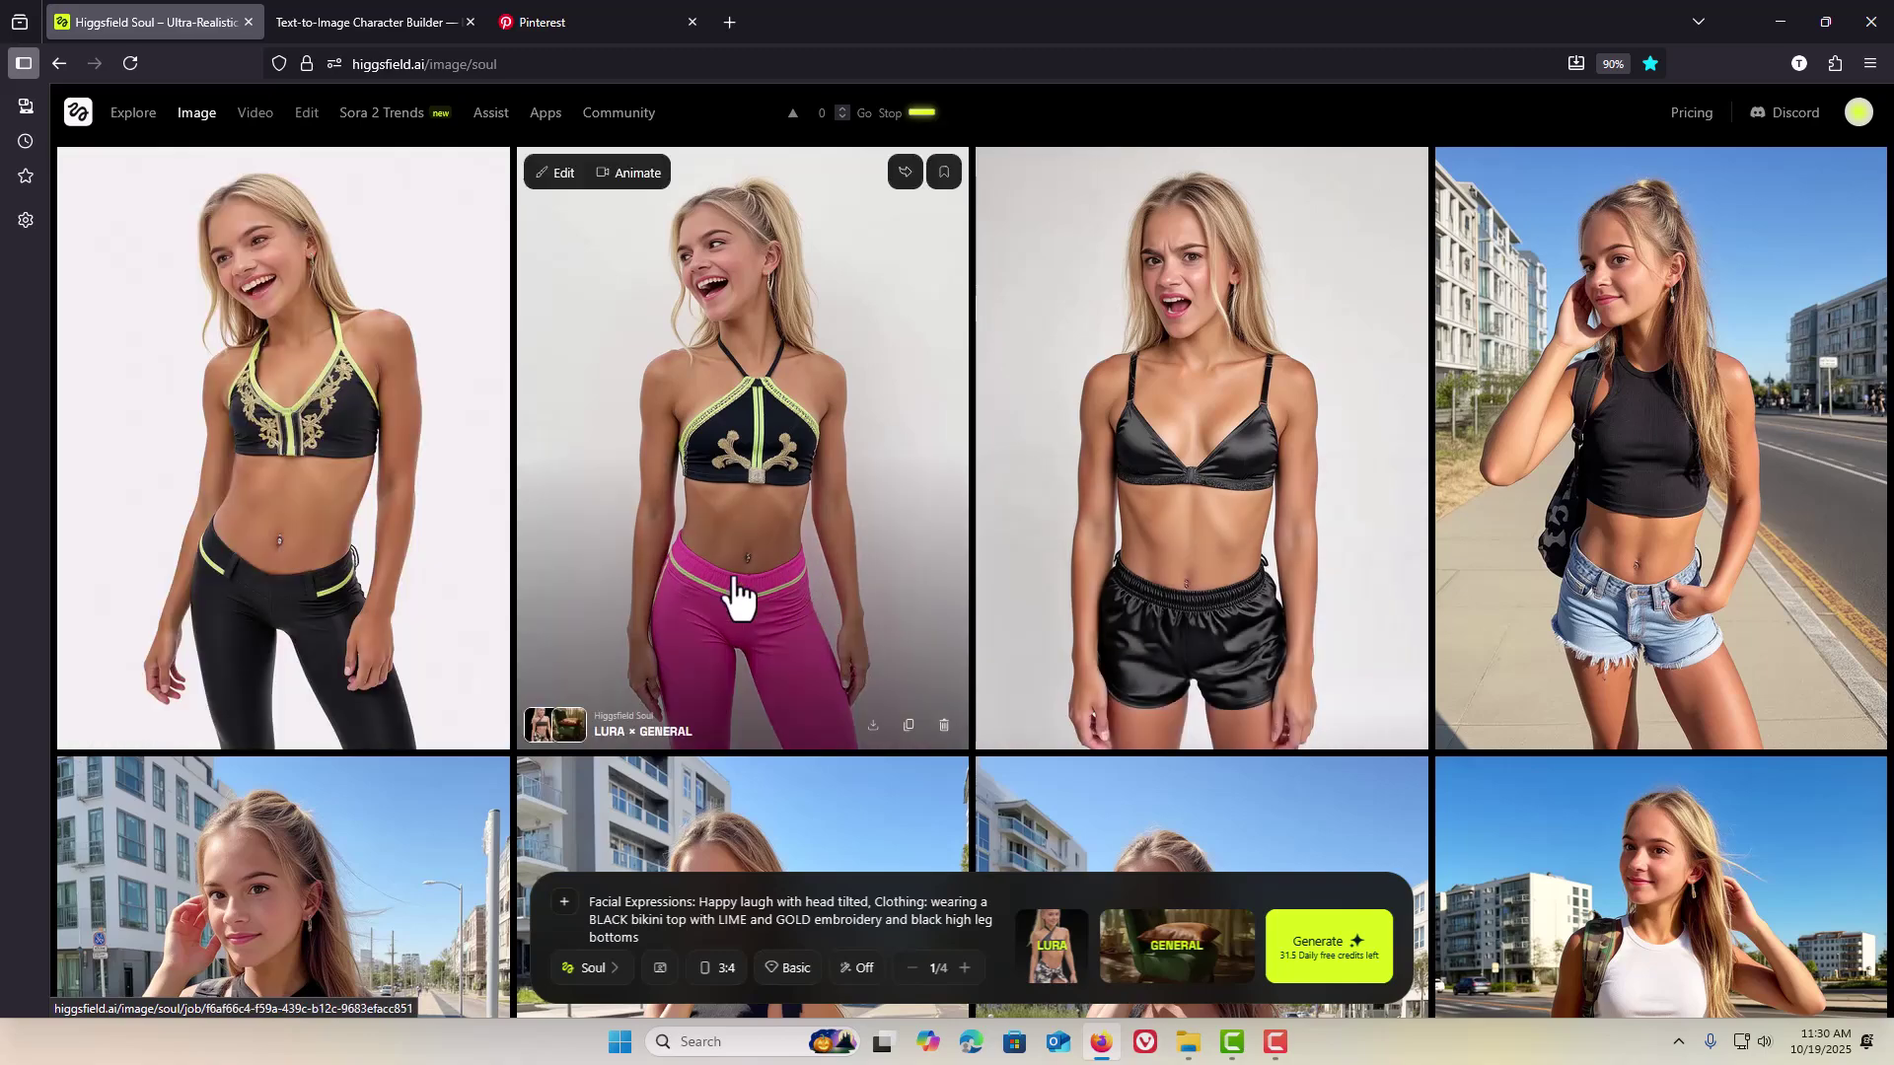
pyautogui.moveTo(854, 651)
pyautogui.click(908, 730)
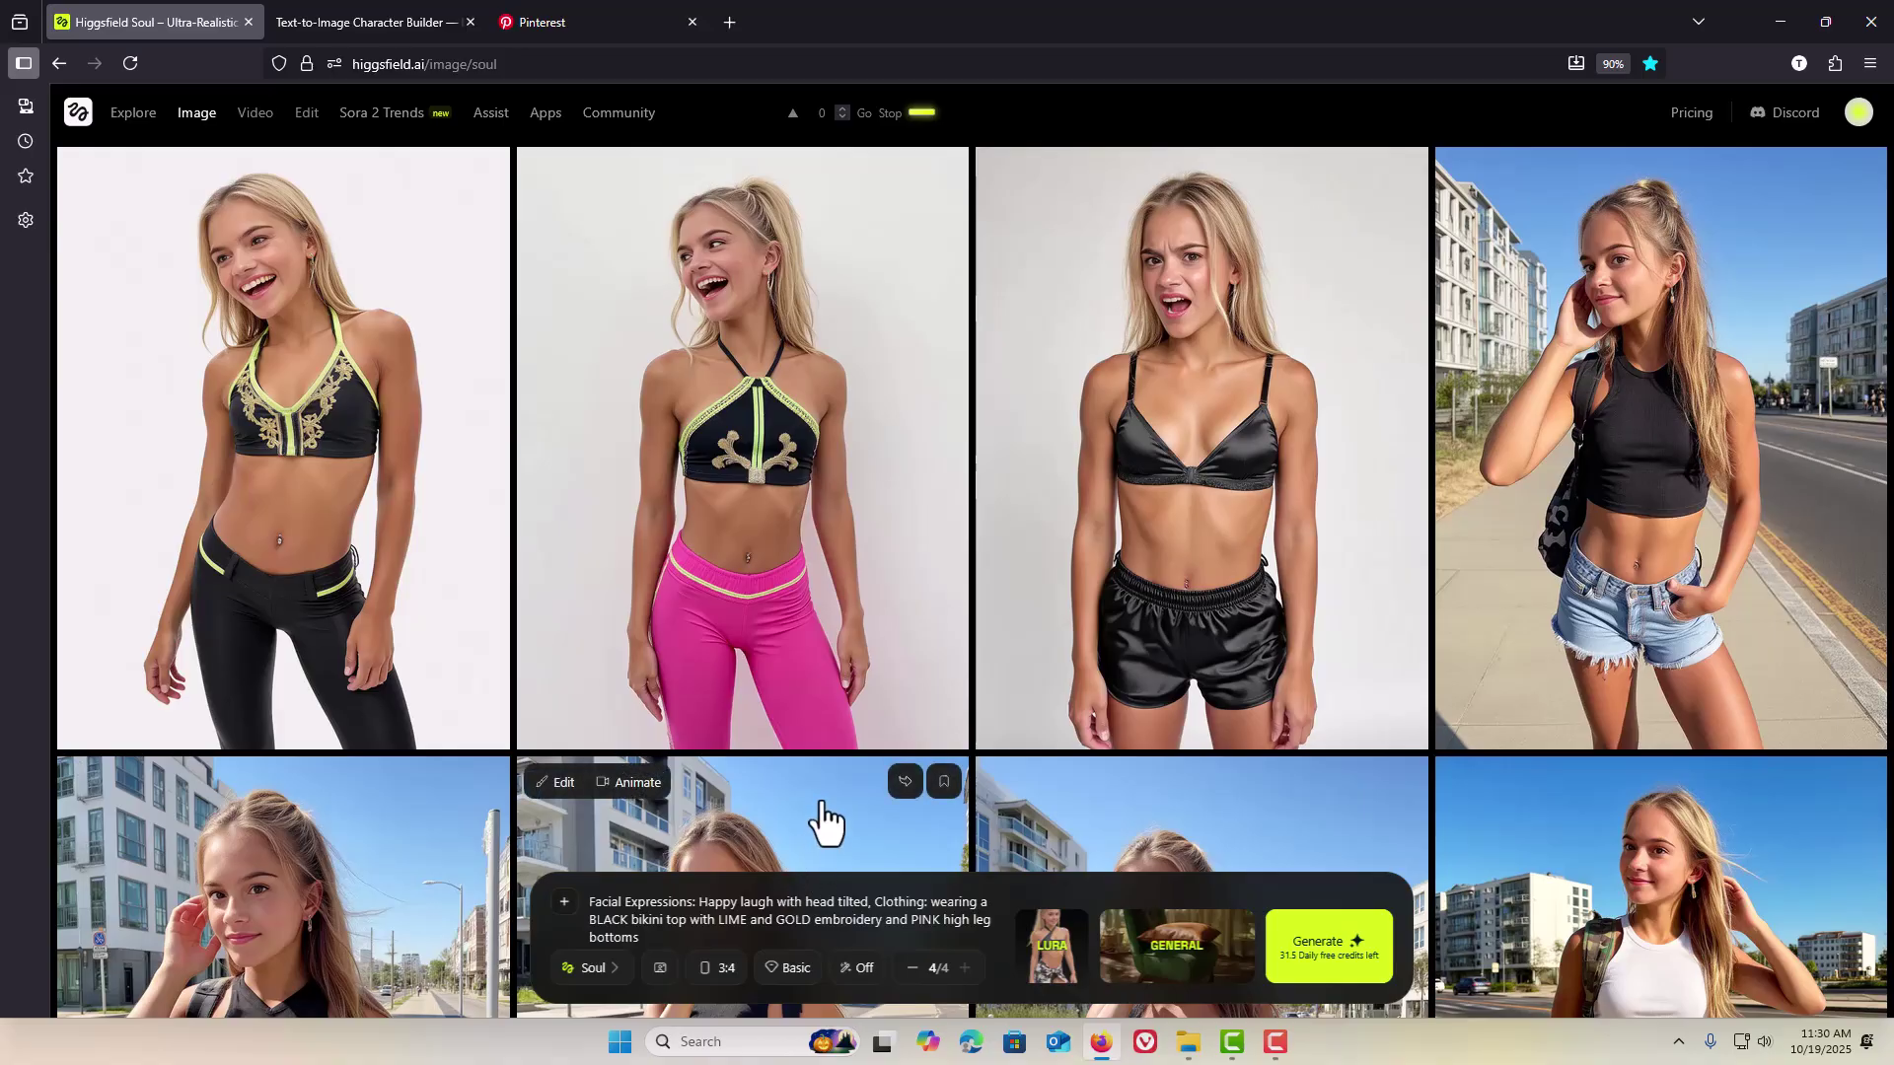
# Step: Recreate the older garden image made with a reference, and remove its reference image so the text prompt is used
pyautogui.scroll(-2, 838, 789)
pyautogui.scroll(-3, 841, 775)
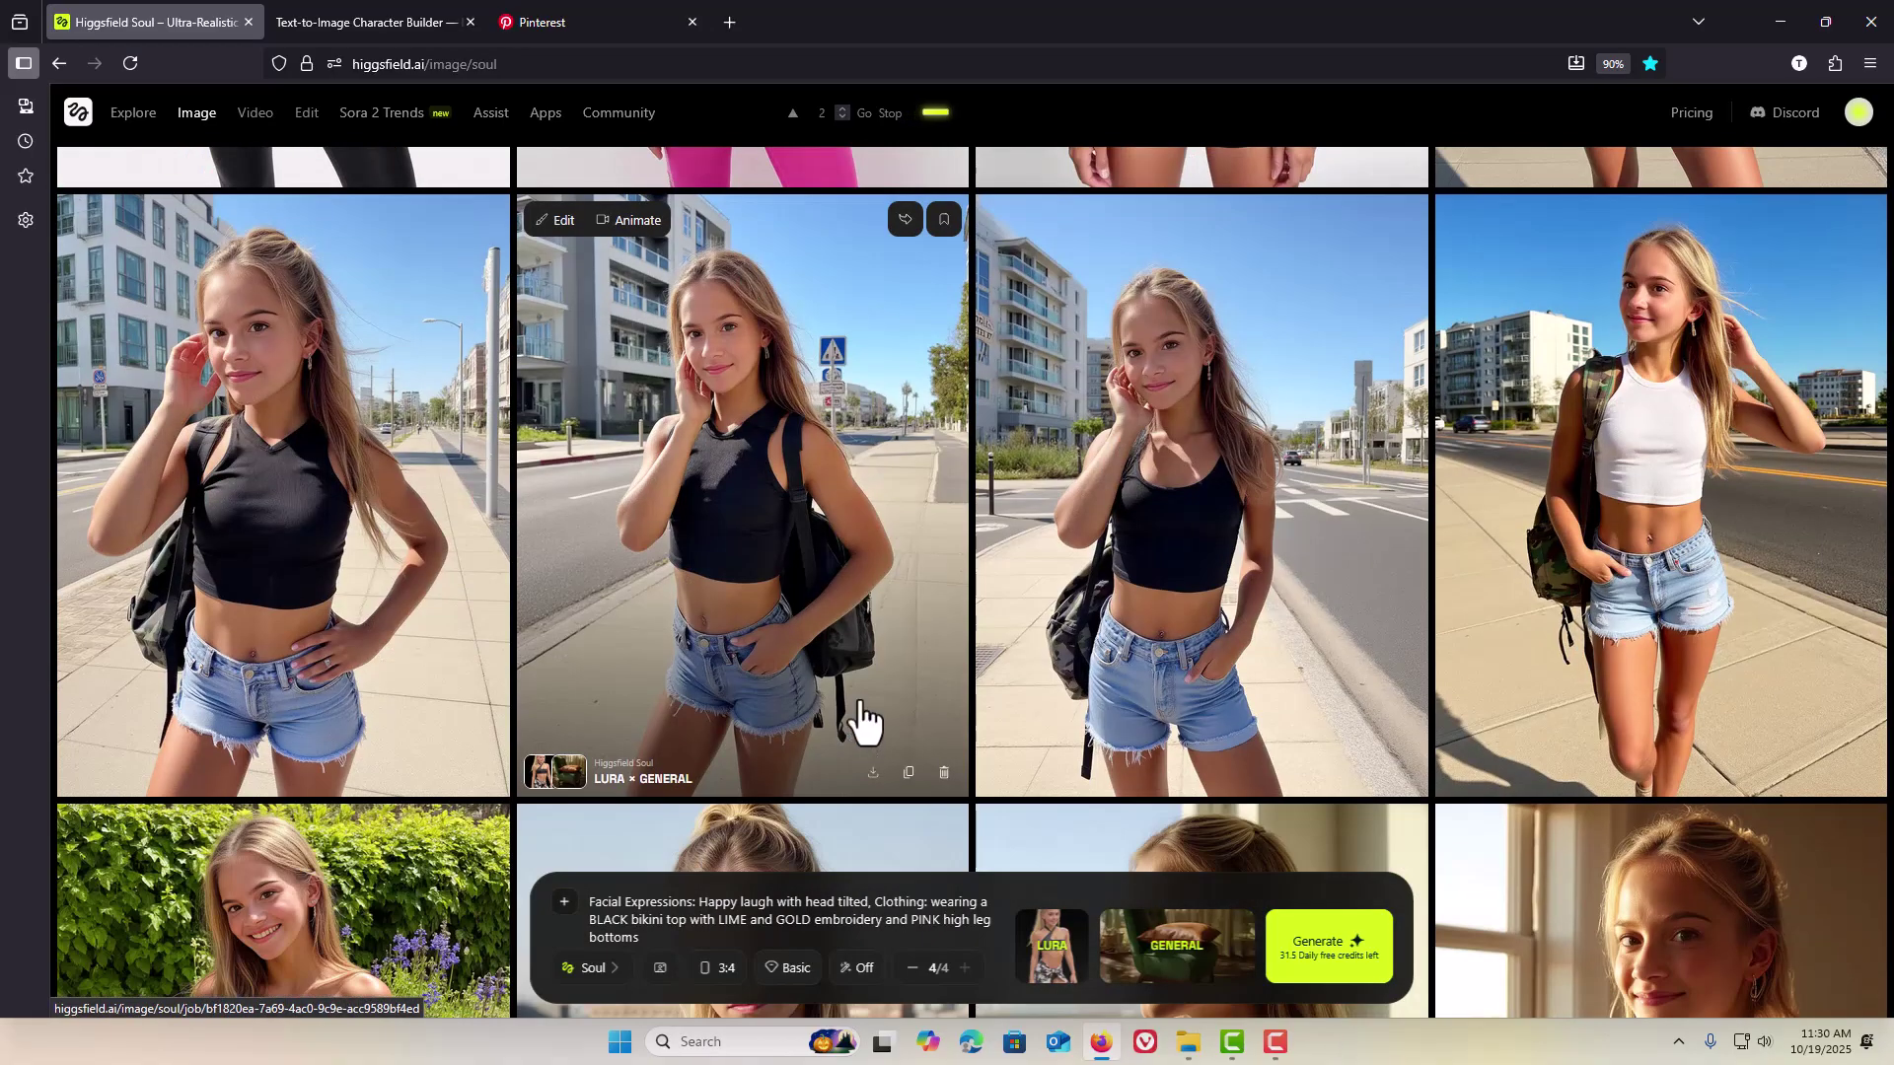
pyautogui.scroll(-1, 868, 730)
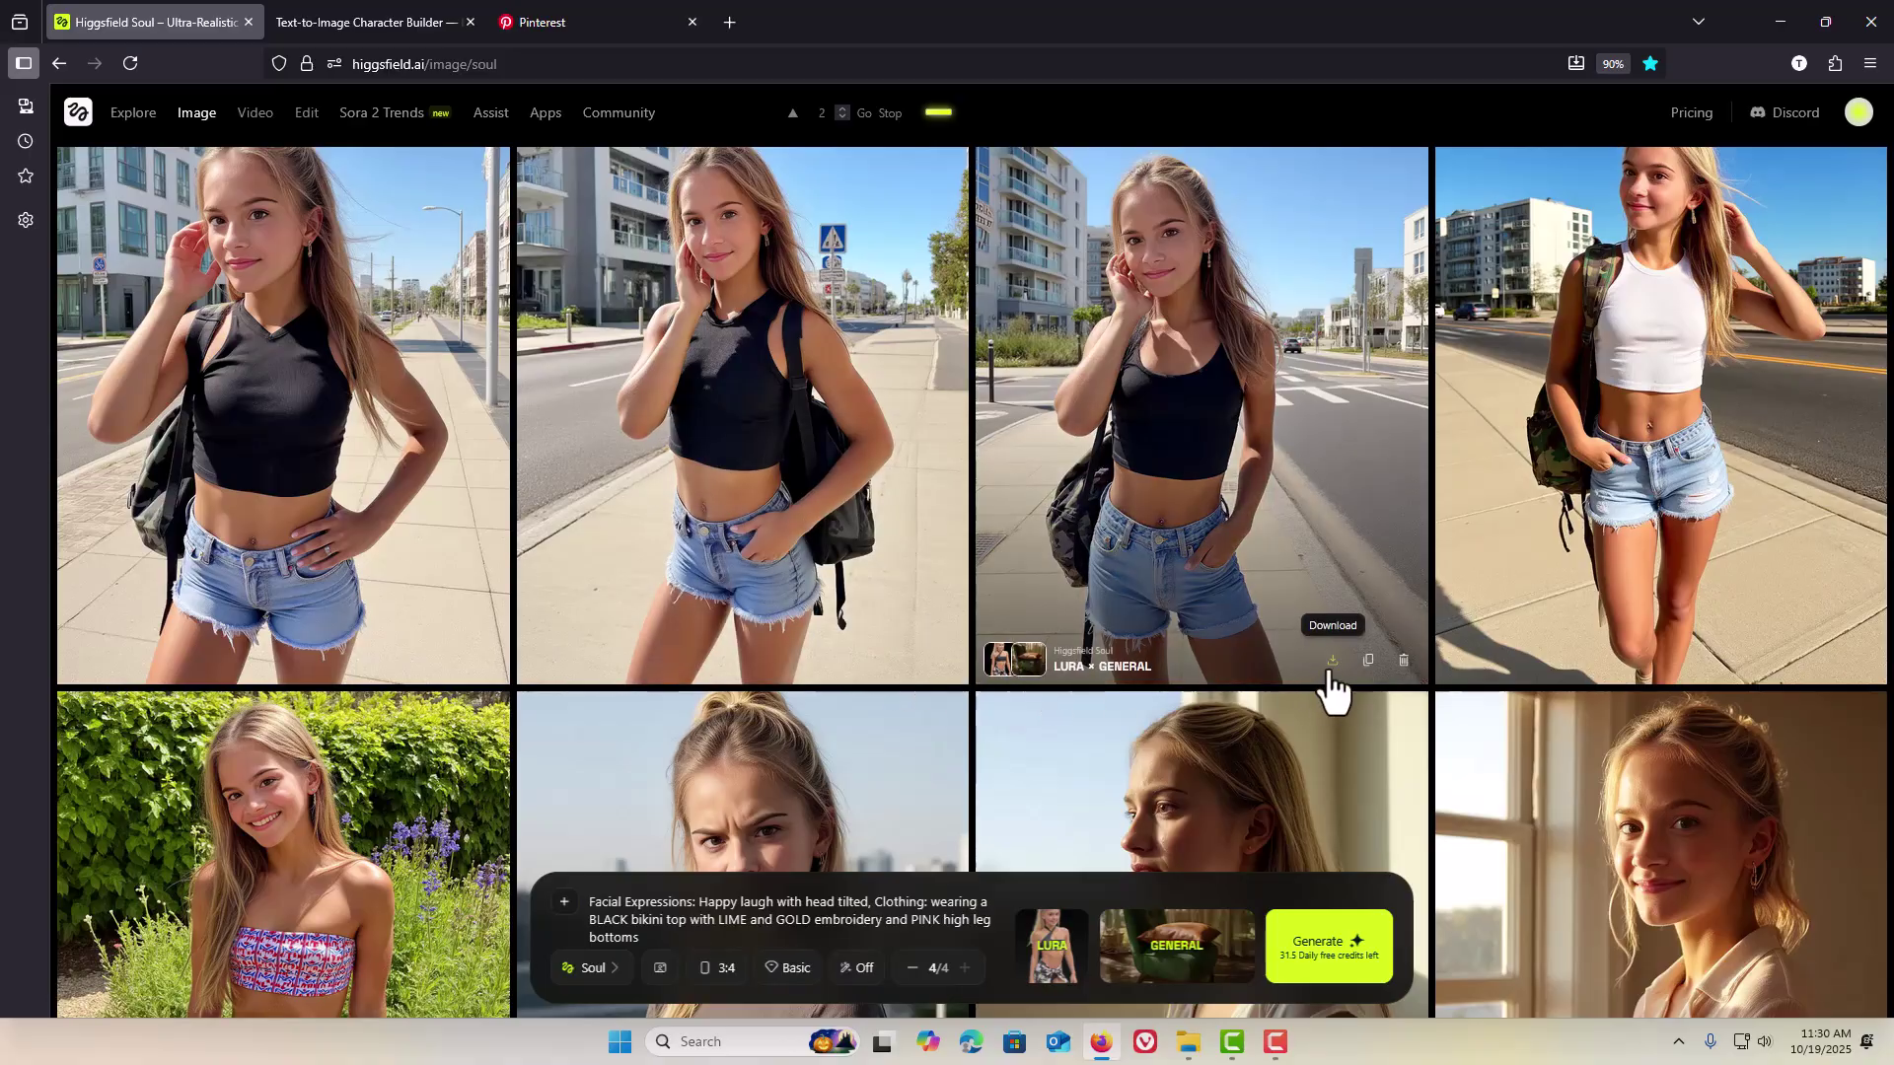
pyautogui.scroll(-3, 1415, 621)
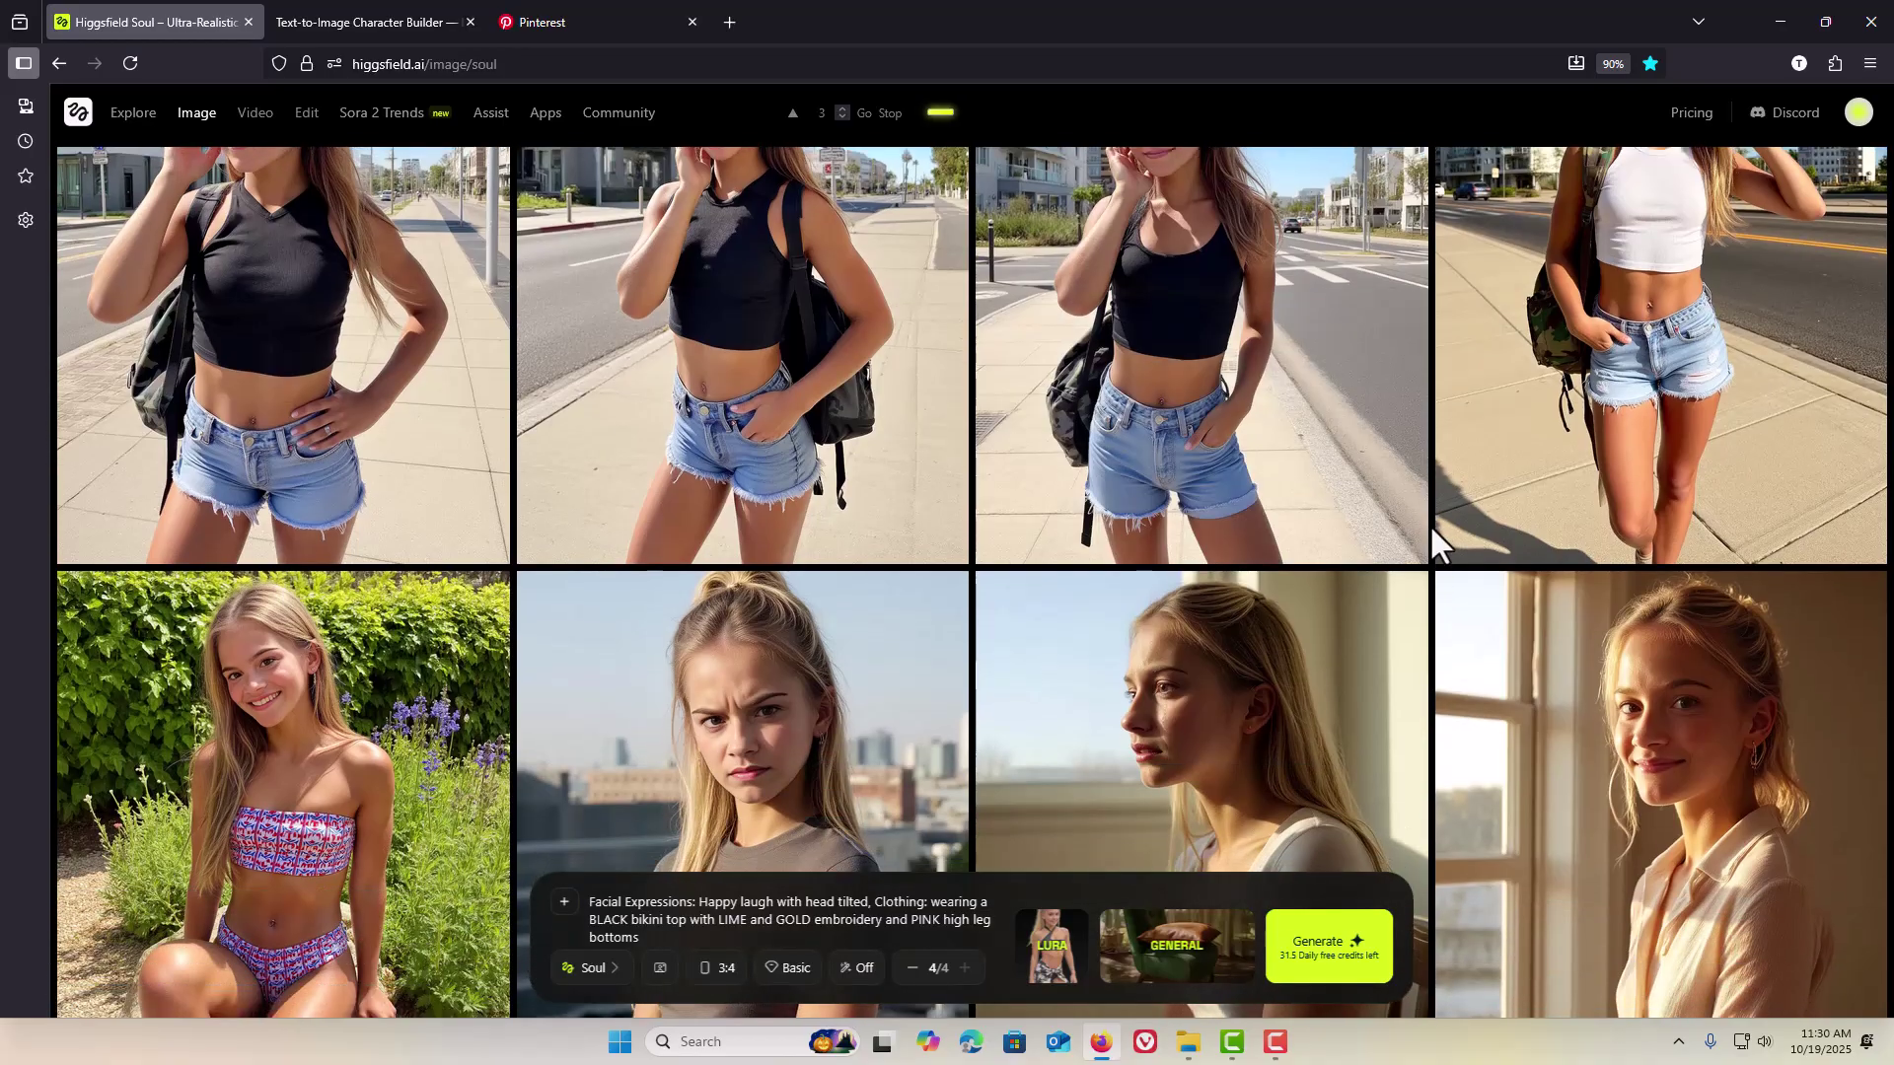
pyautogui.scroll(-3, 1433, 424)
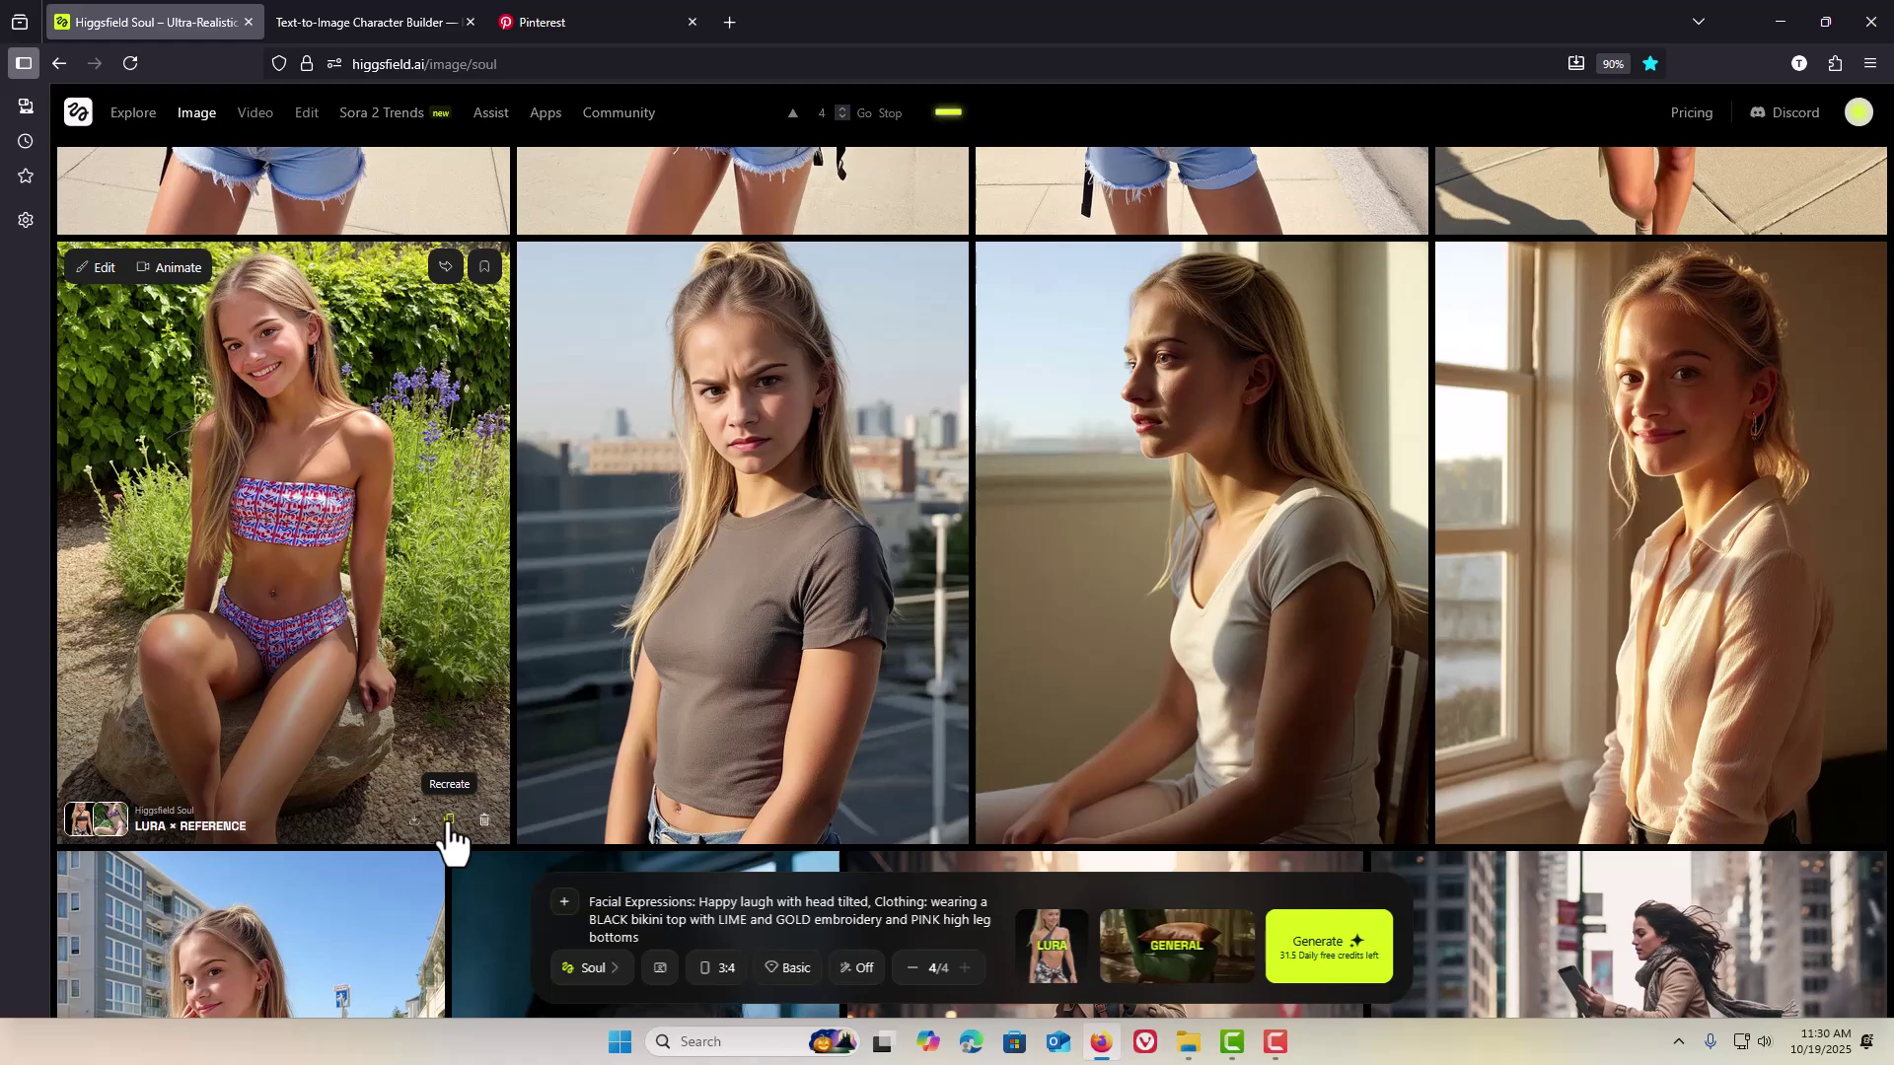
pyautogui.click(449, 822)
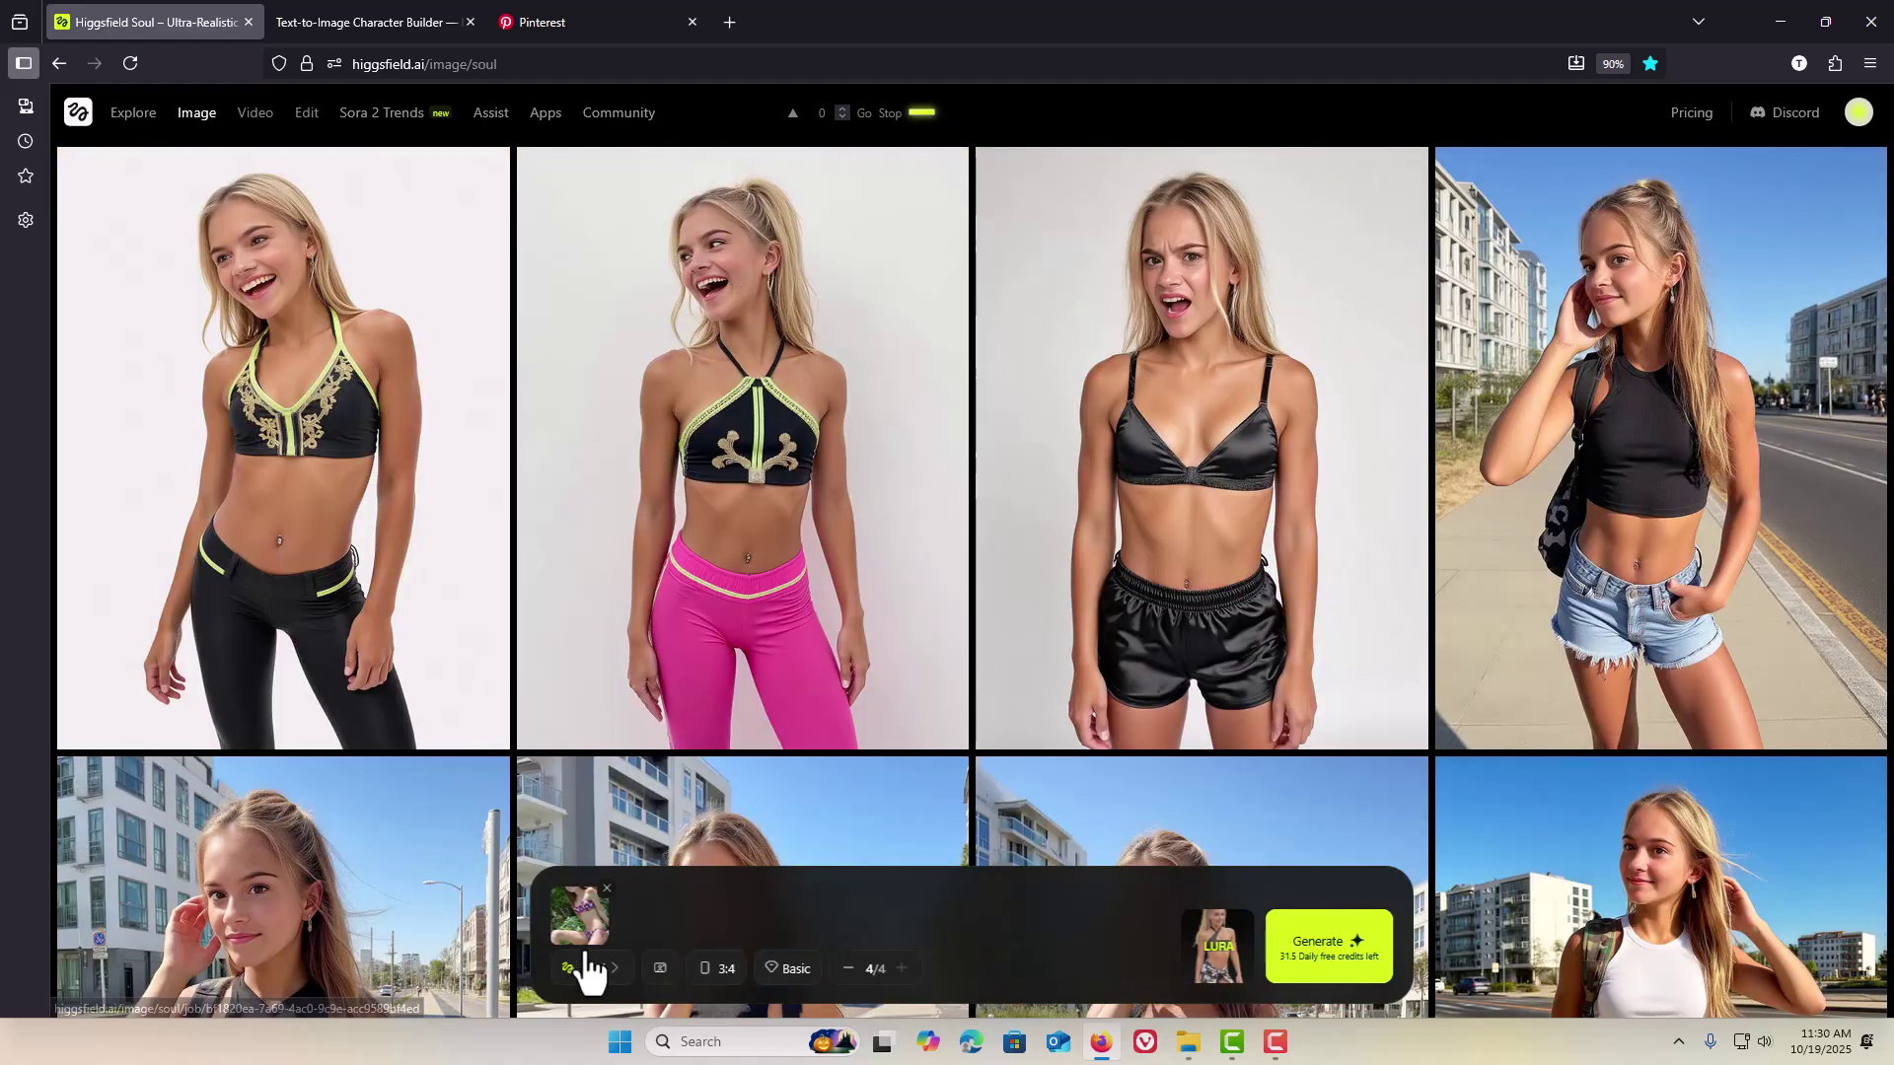
pyautogui.click(606, 888)
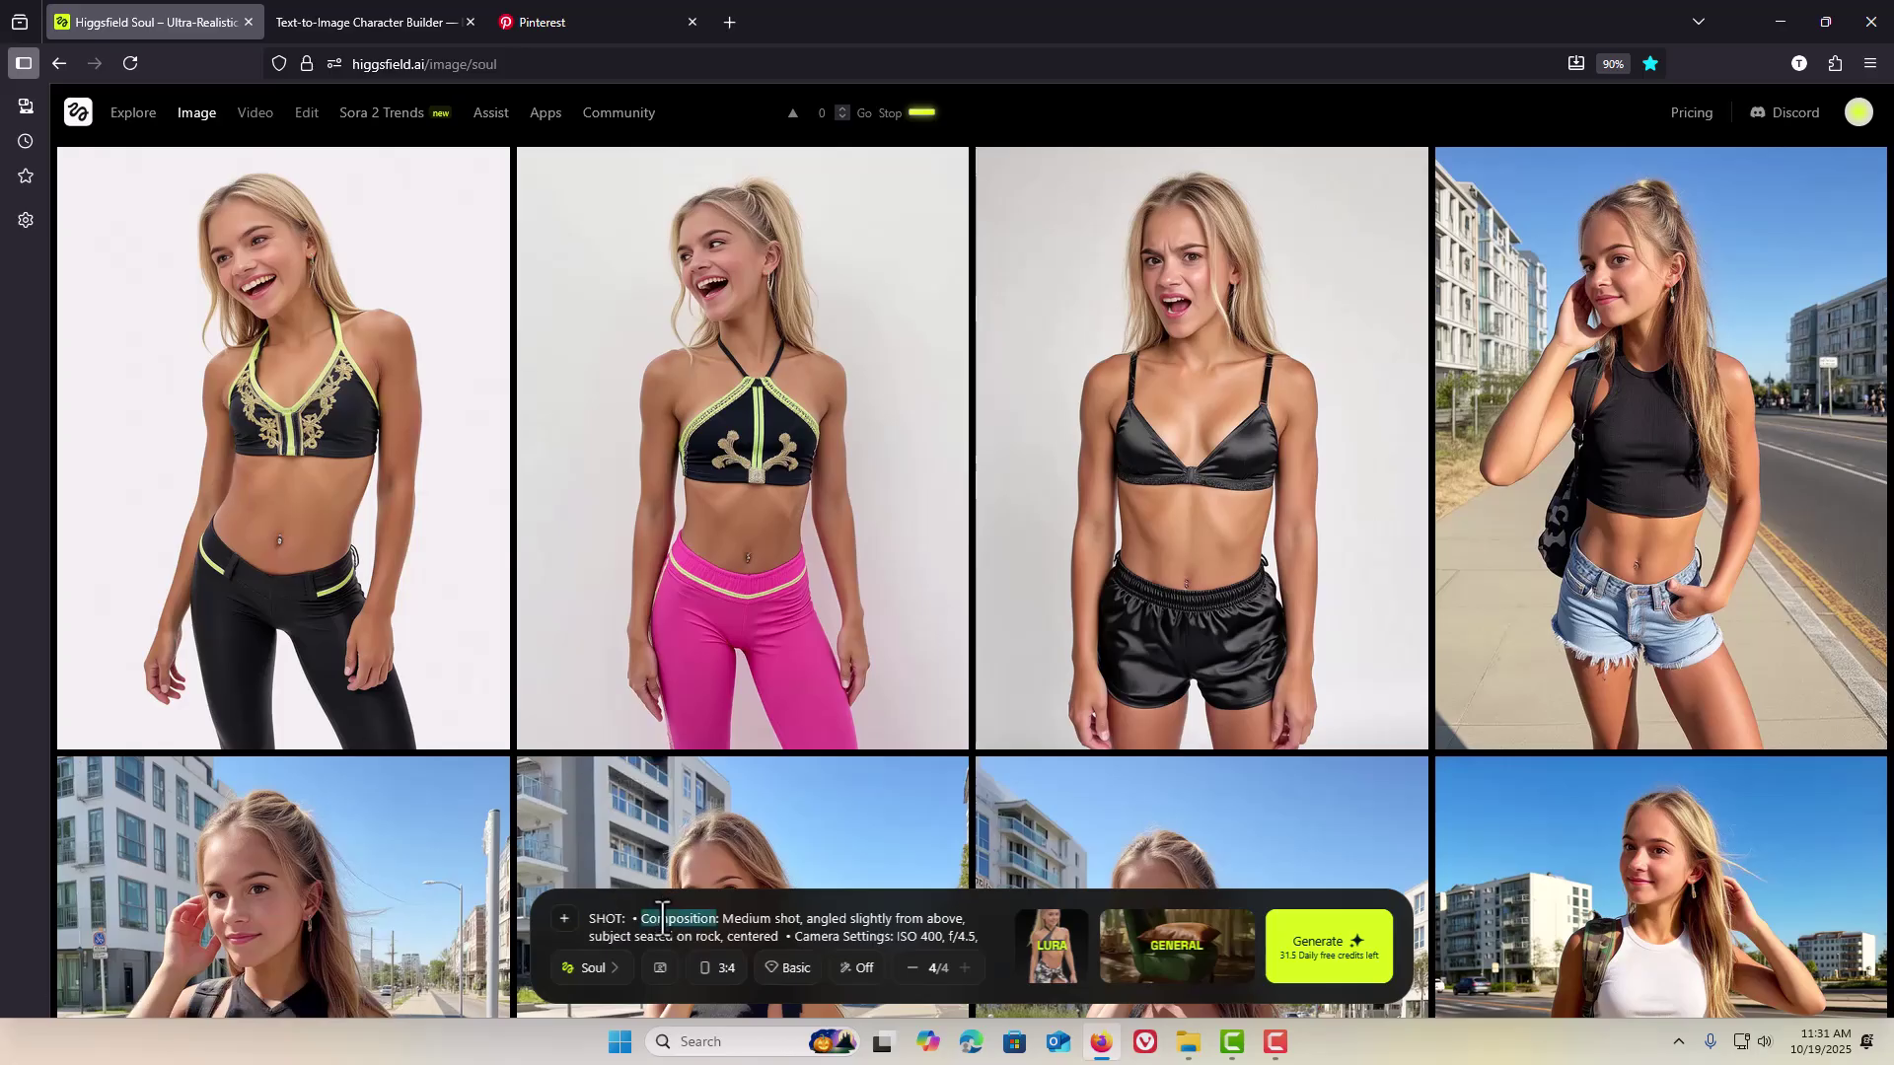
# Step: Examine the Wardrobe part of the recreated prompt in the Prompt Editor and close the editor without applying
pyautogui.click(661, 920)
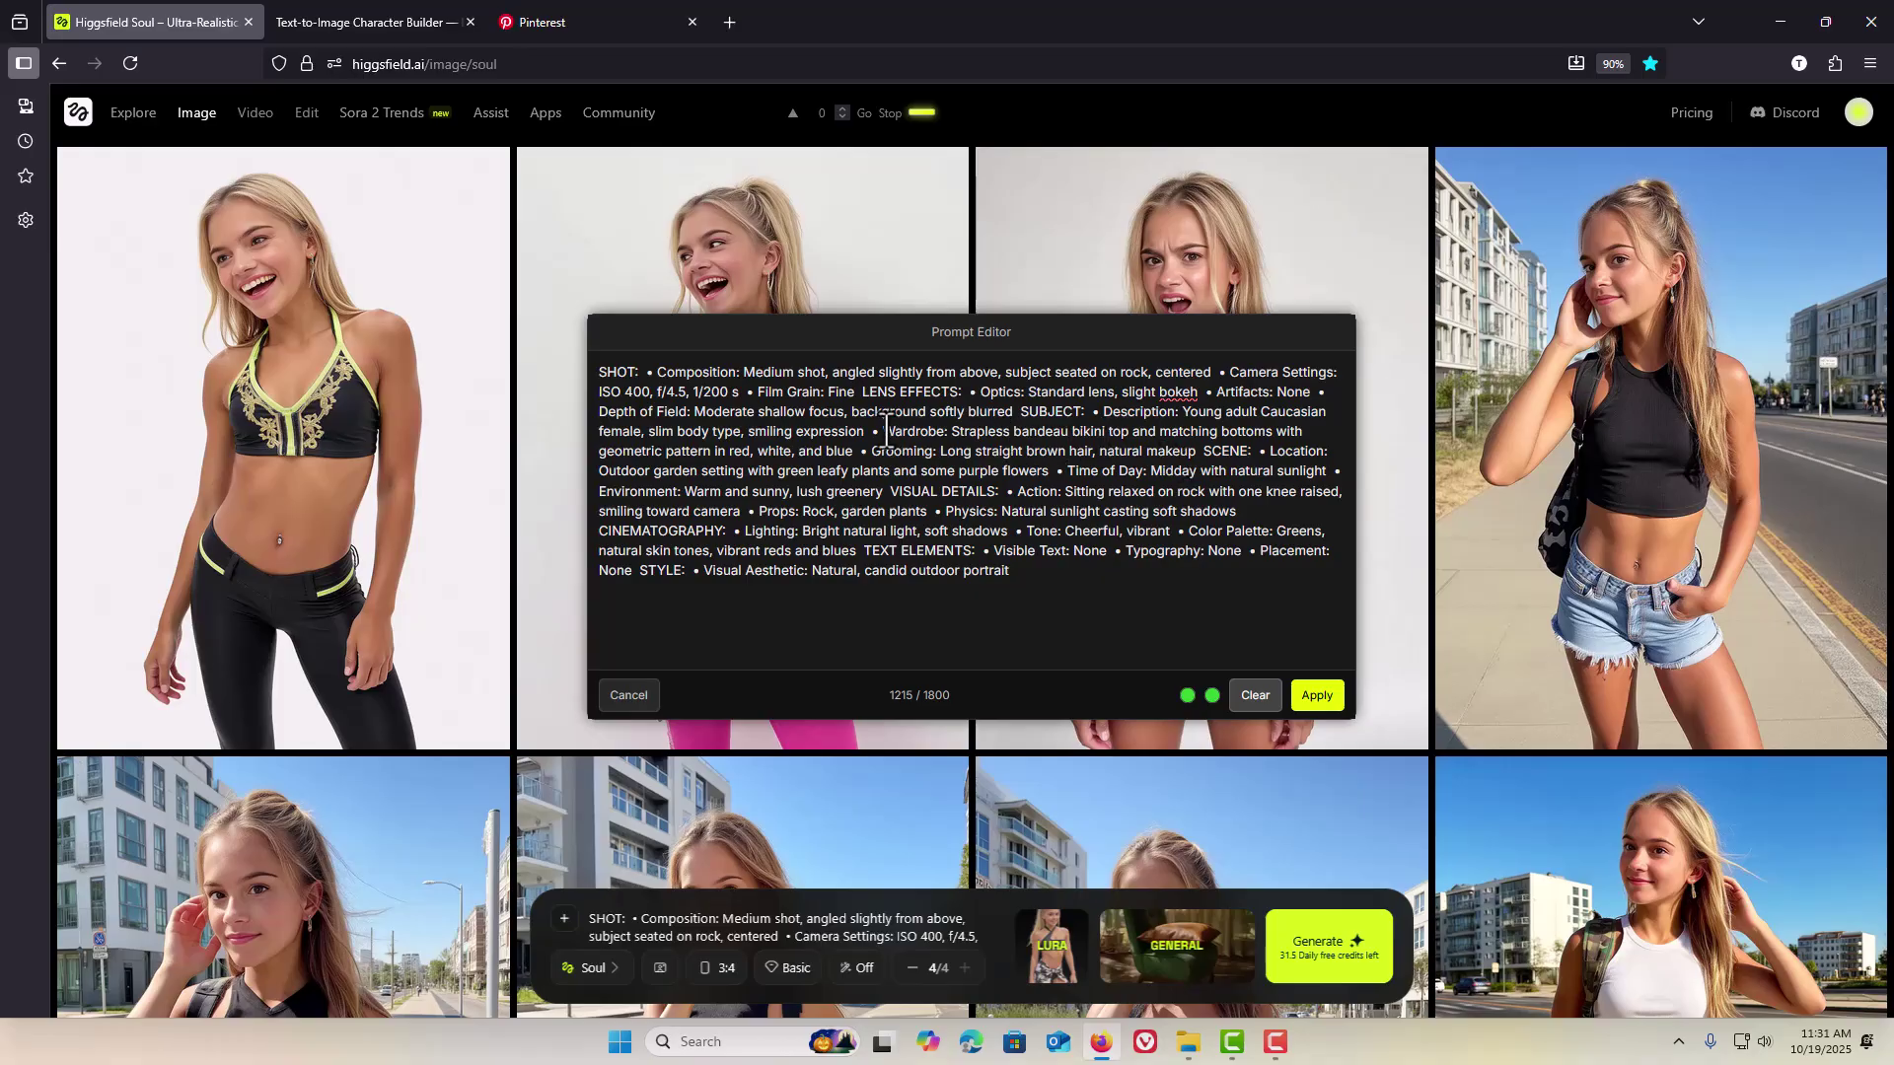
pyautogui.moveTo(881, 432); pyautogui.dragTo(1241, 443)
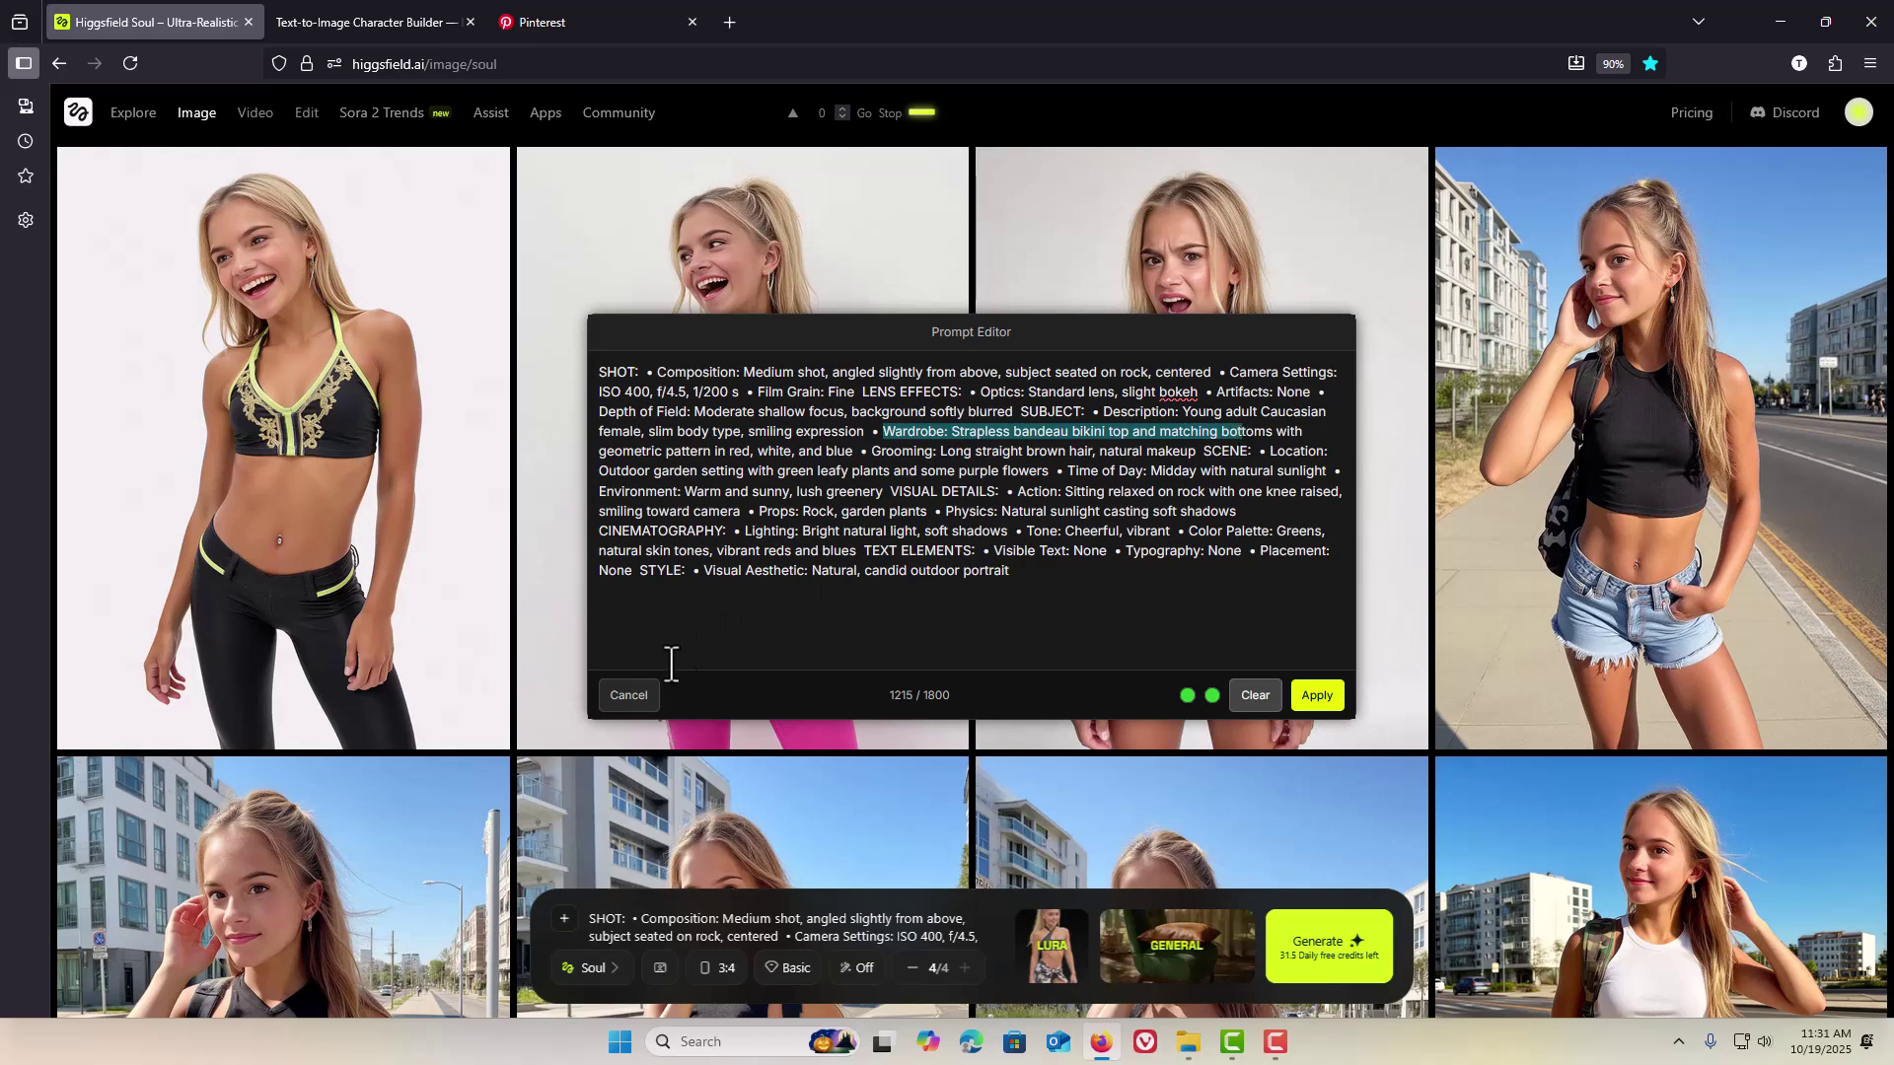
pyautogui.click(627, 698)
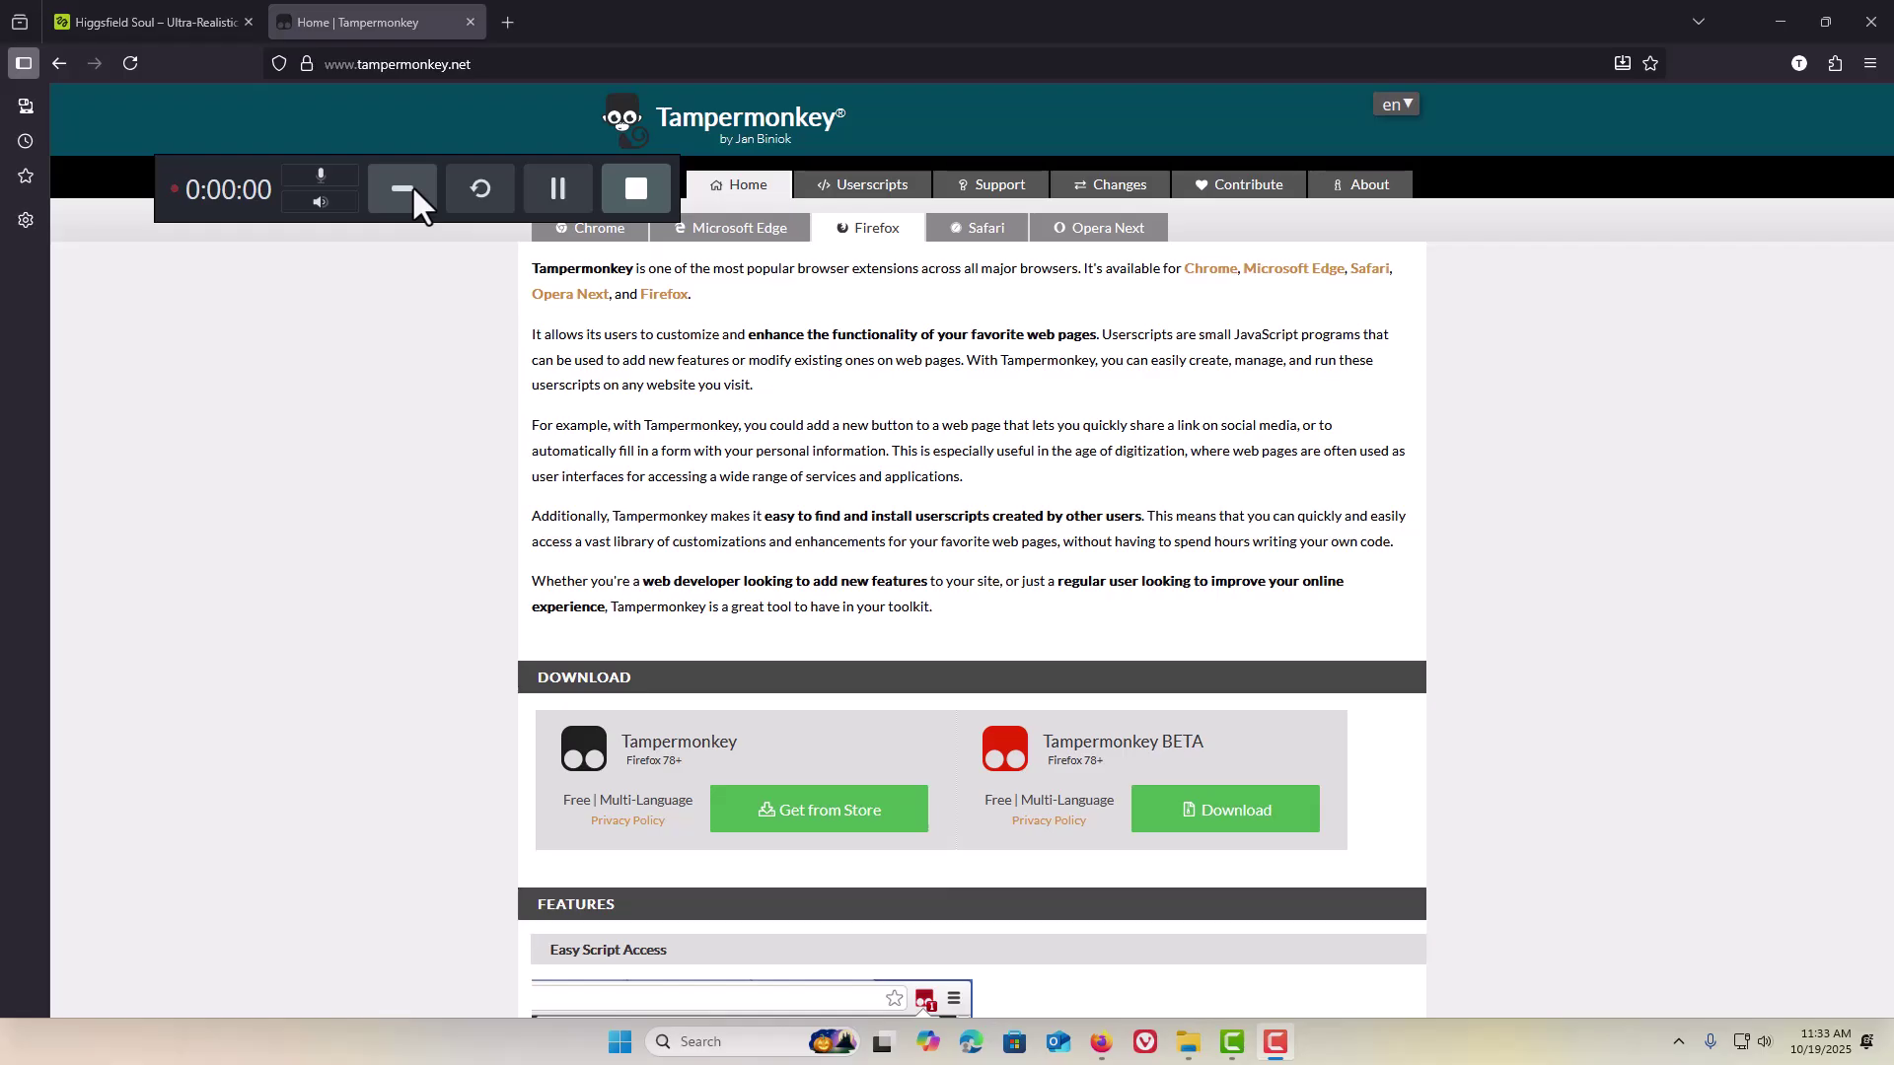
# Step: Open the Tampermonkey dashboard from the Higgsfield page and delete the Higgsfield Horizontal Image Scroller userscript
pyautogui.click(411, 189)
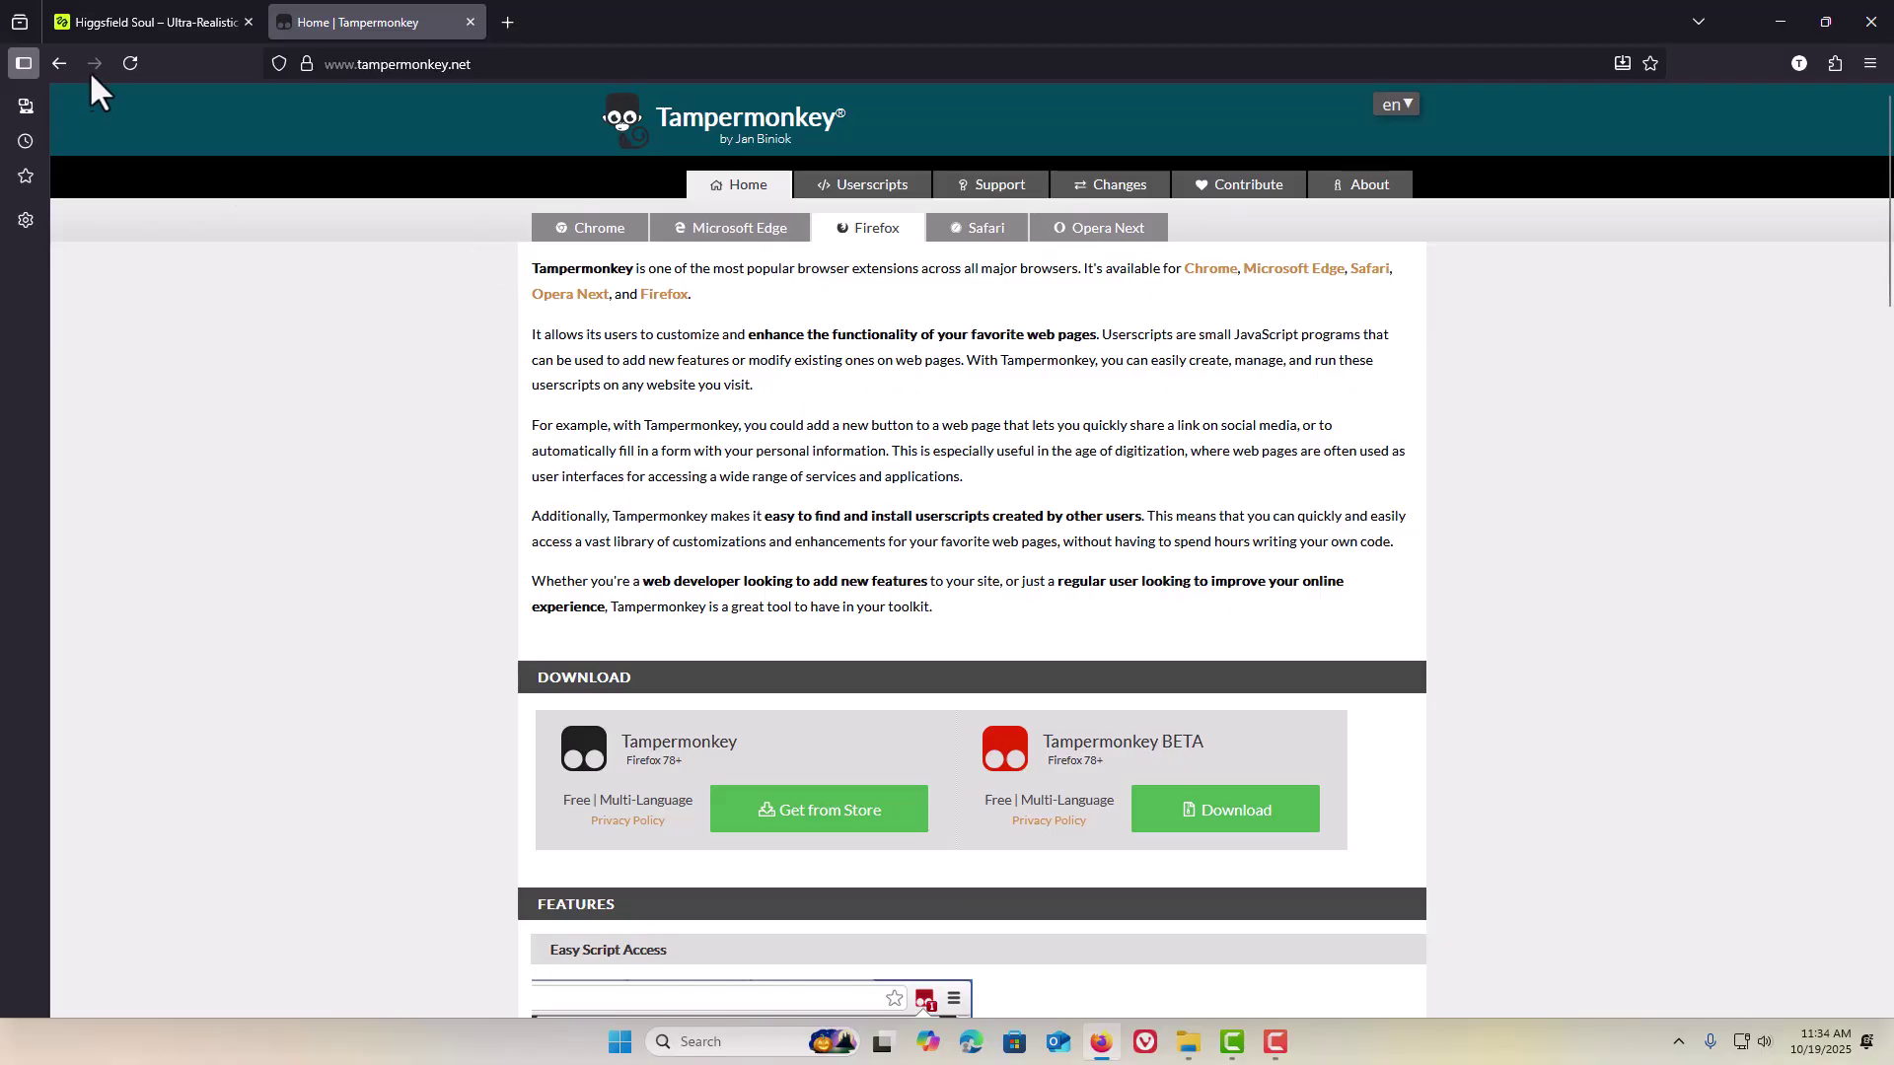
pyautogui.click(134, 20)
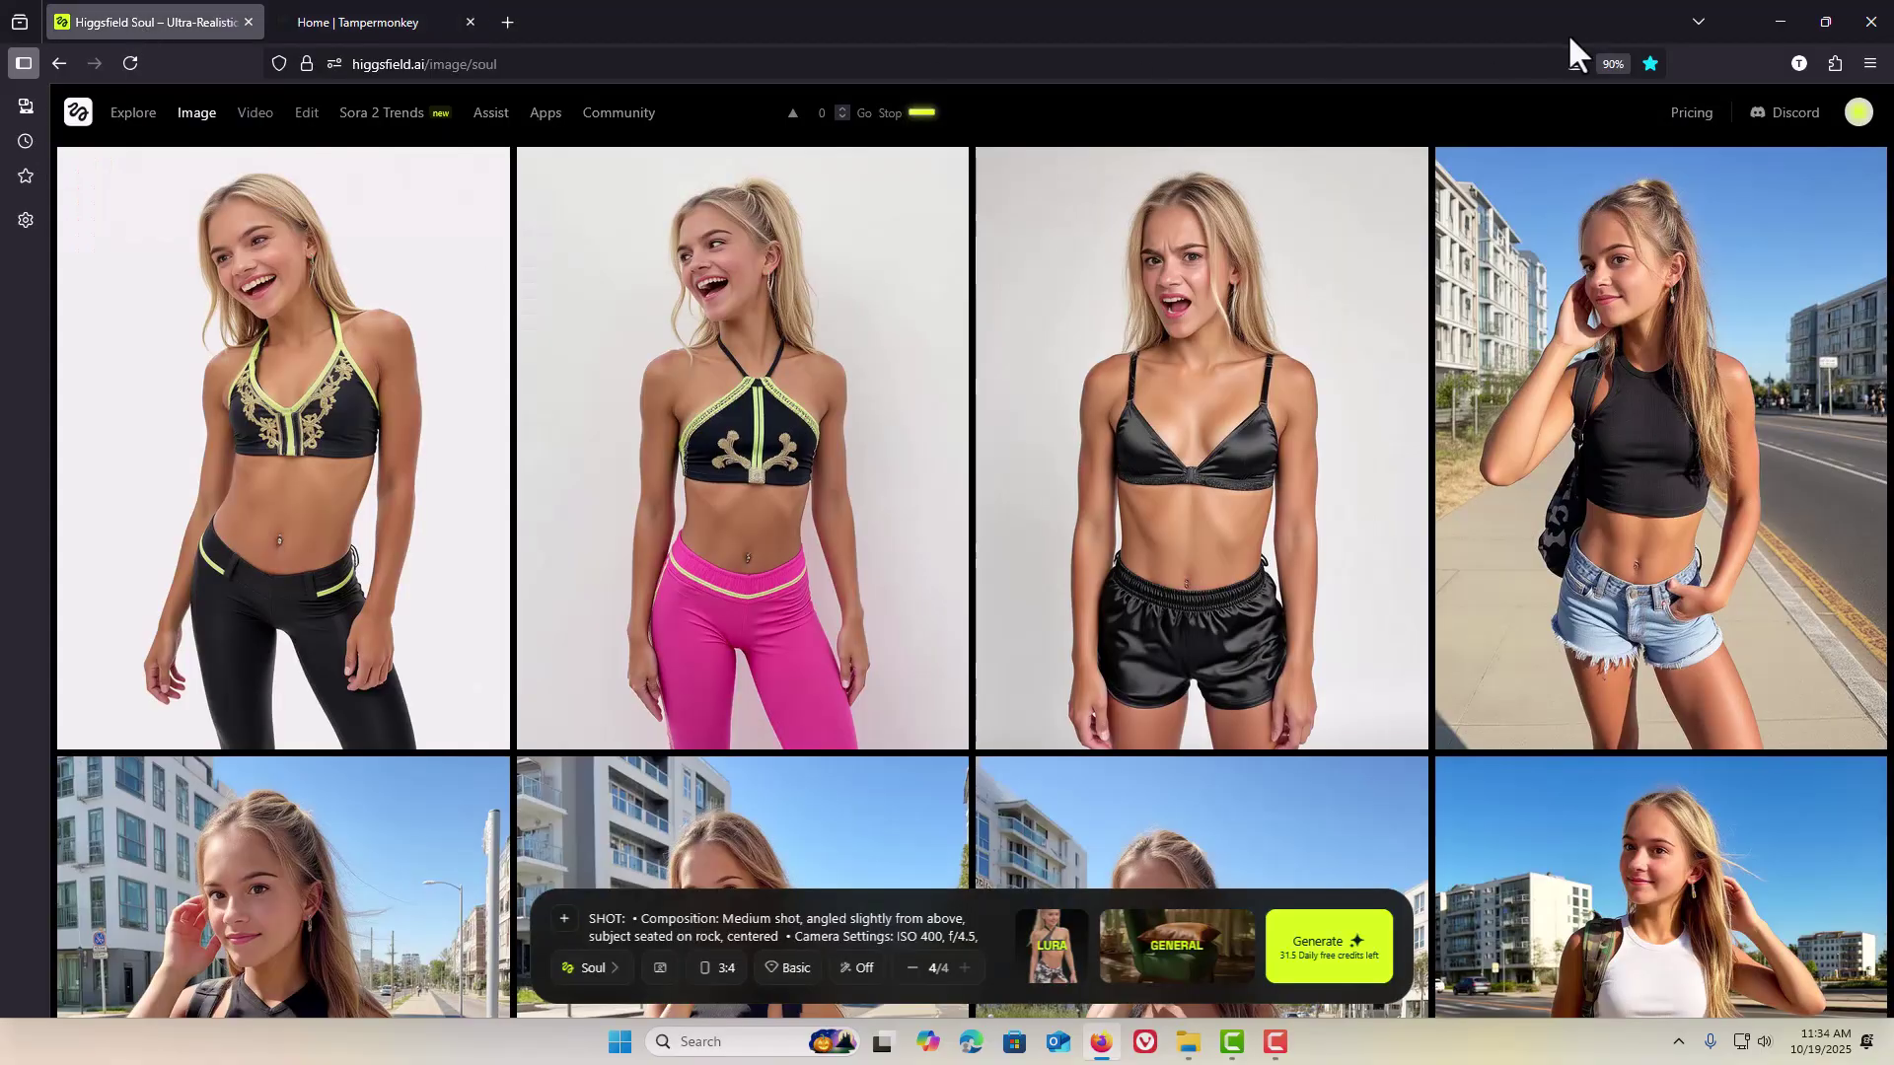
pyautogui.click(1834, 65)
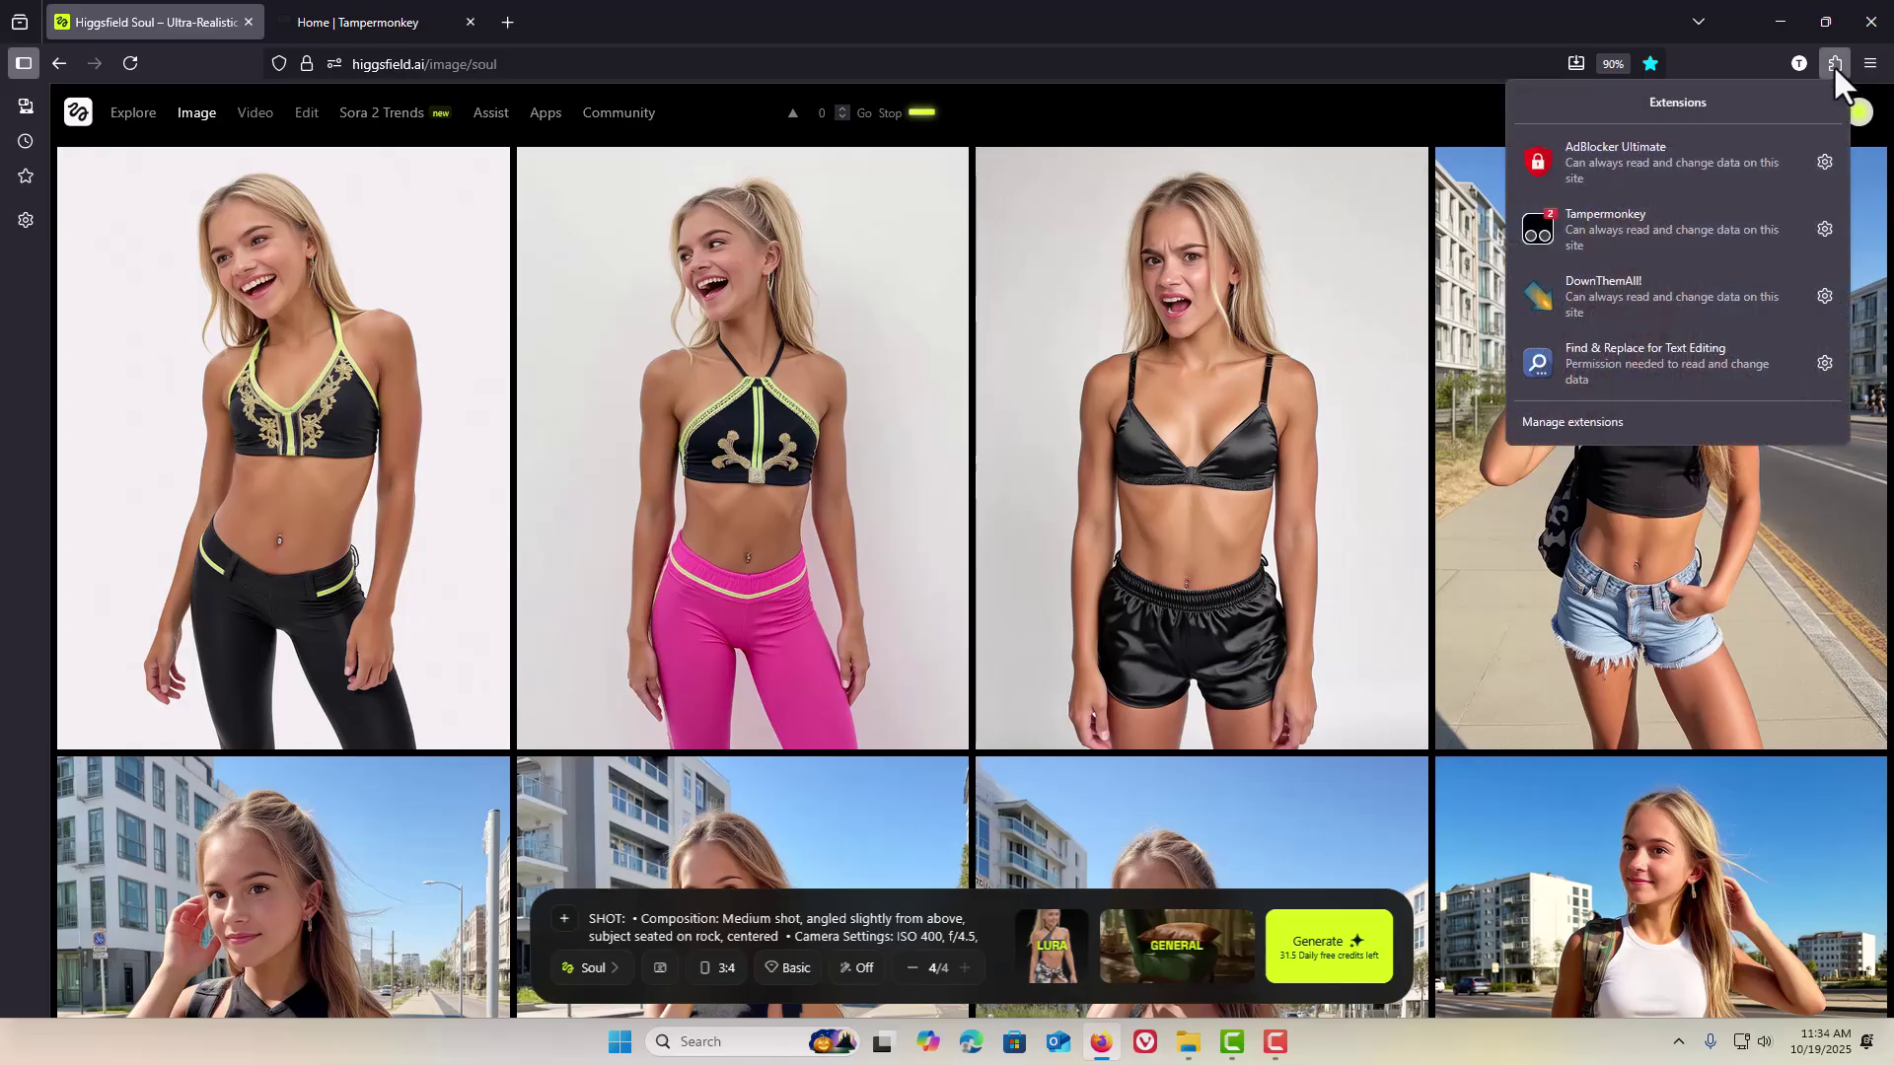
pyautogui.click(1679, 225)
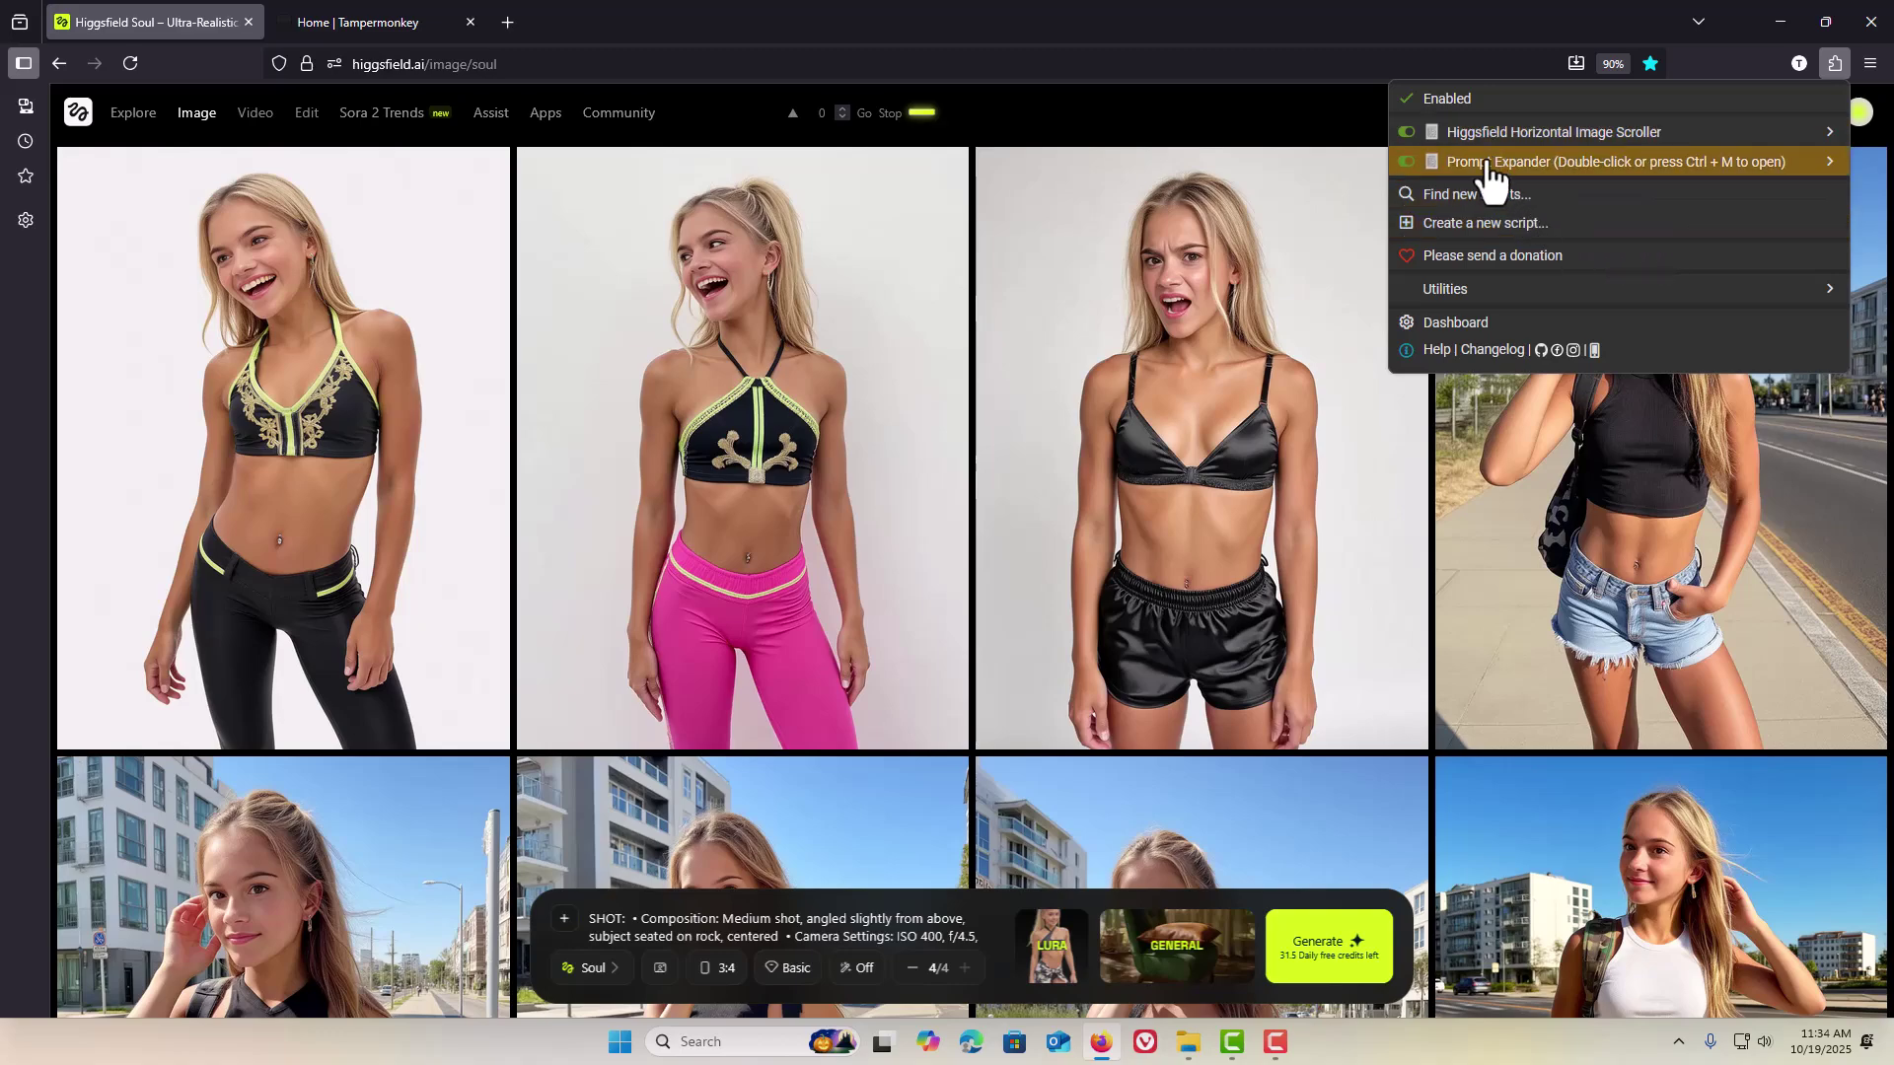
pyautogui.click(1446, 326)
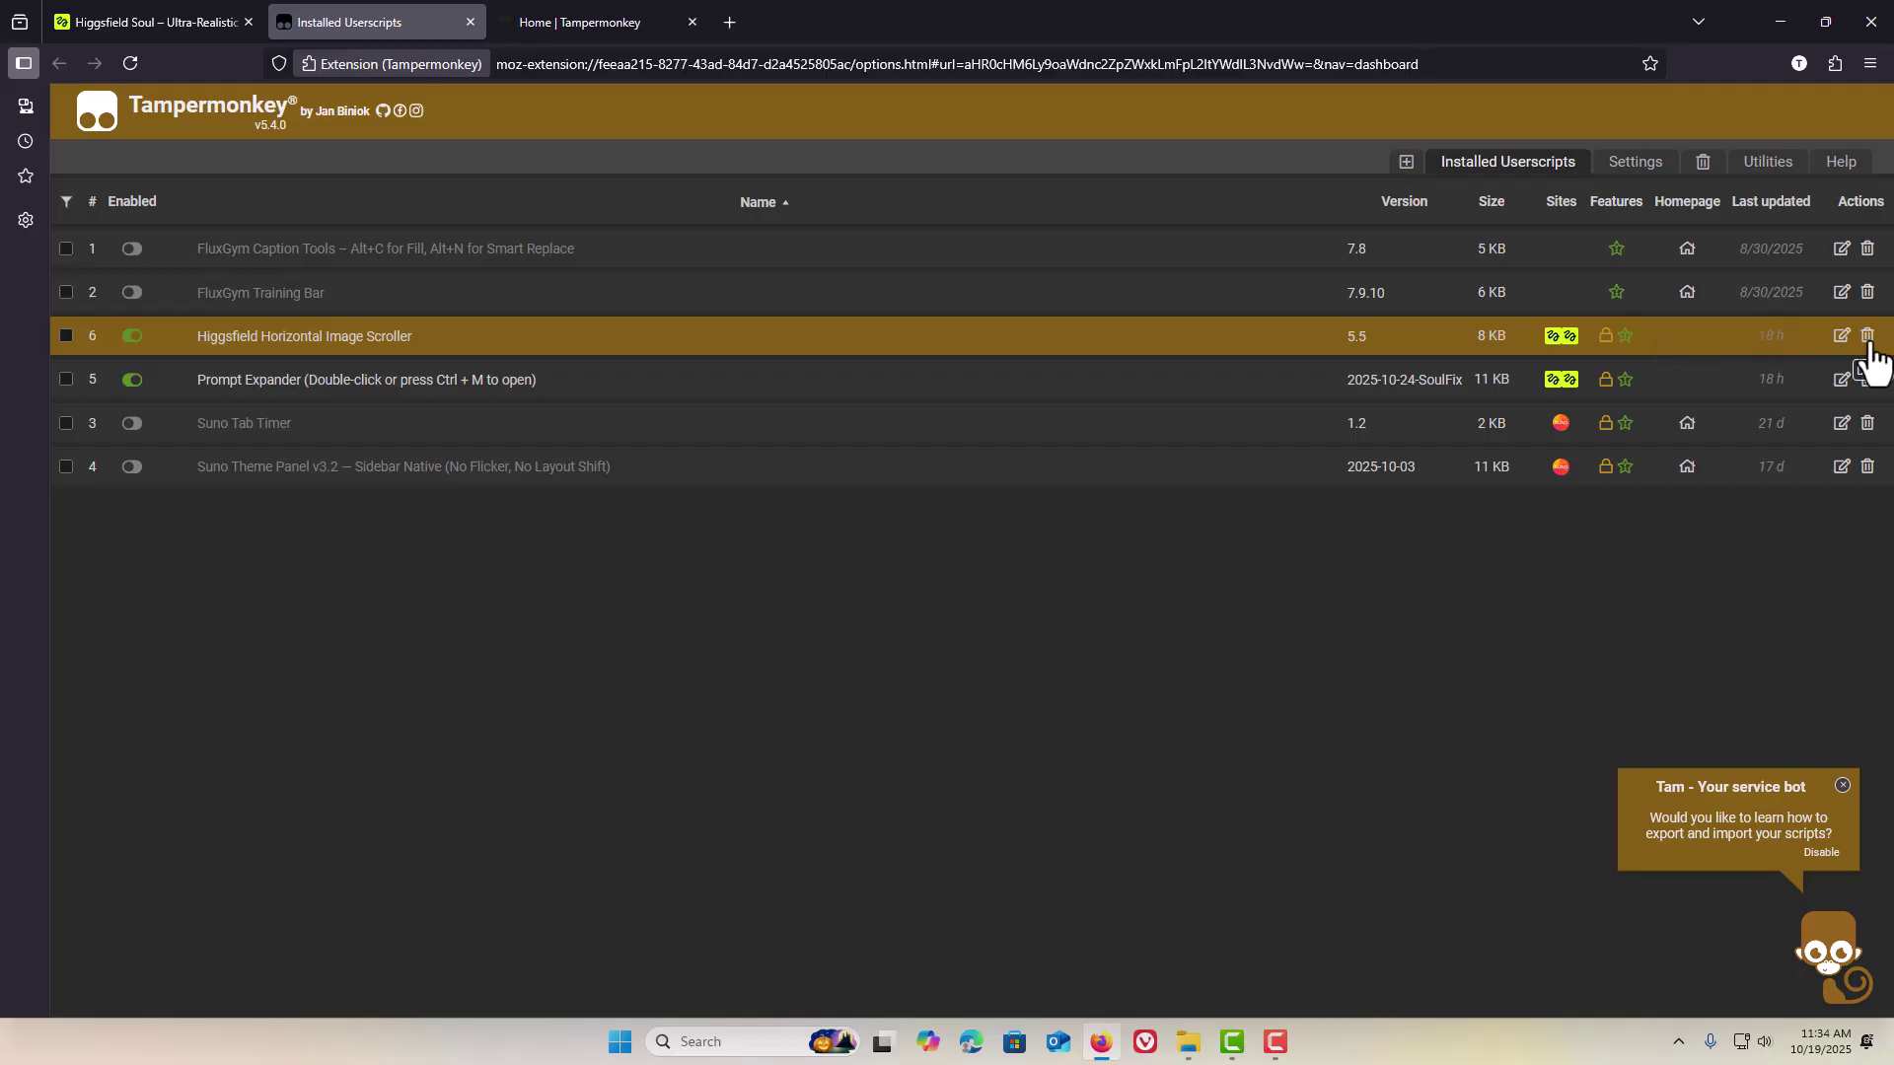
pyautogui.click(1868, 343)
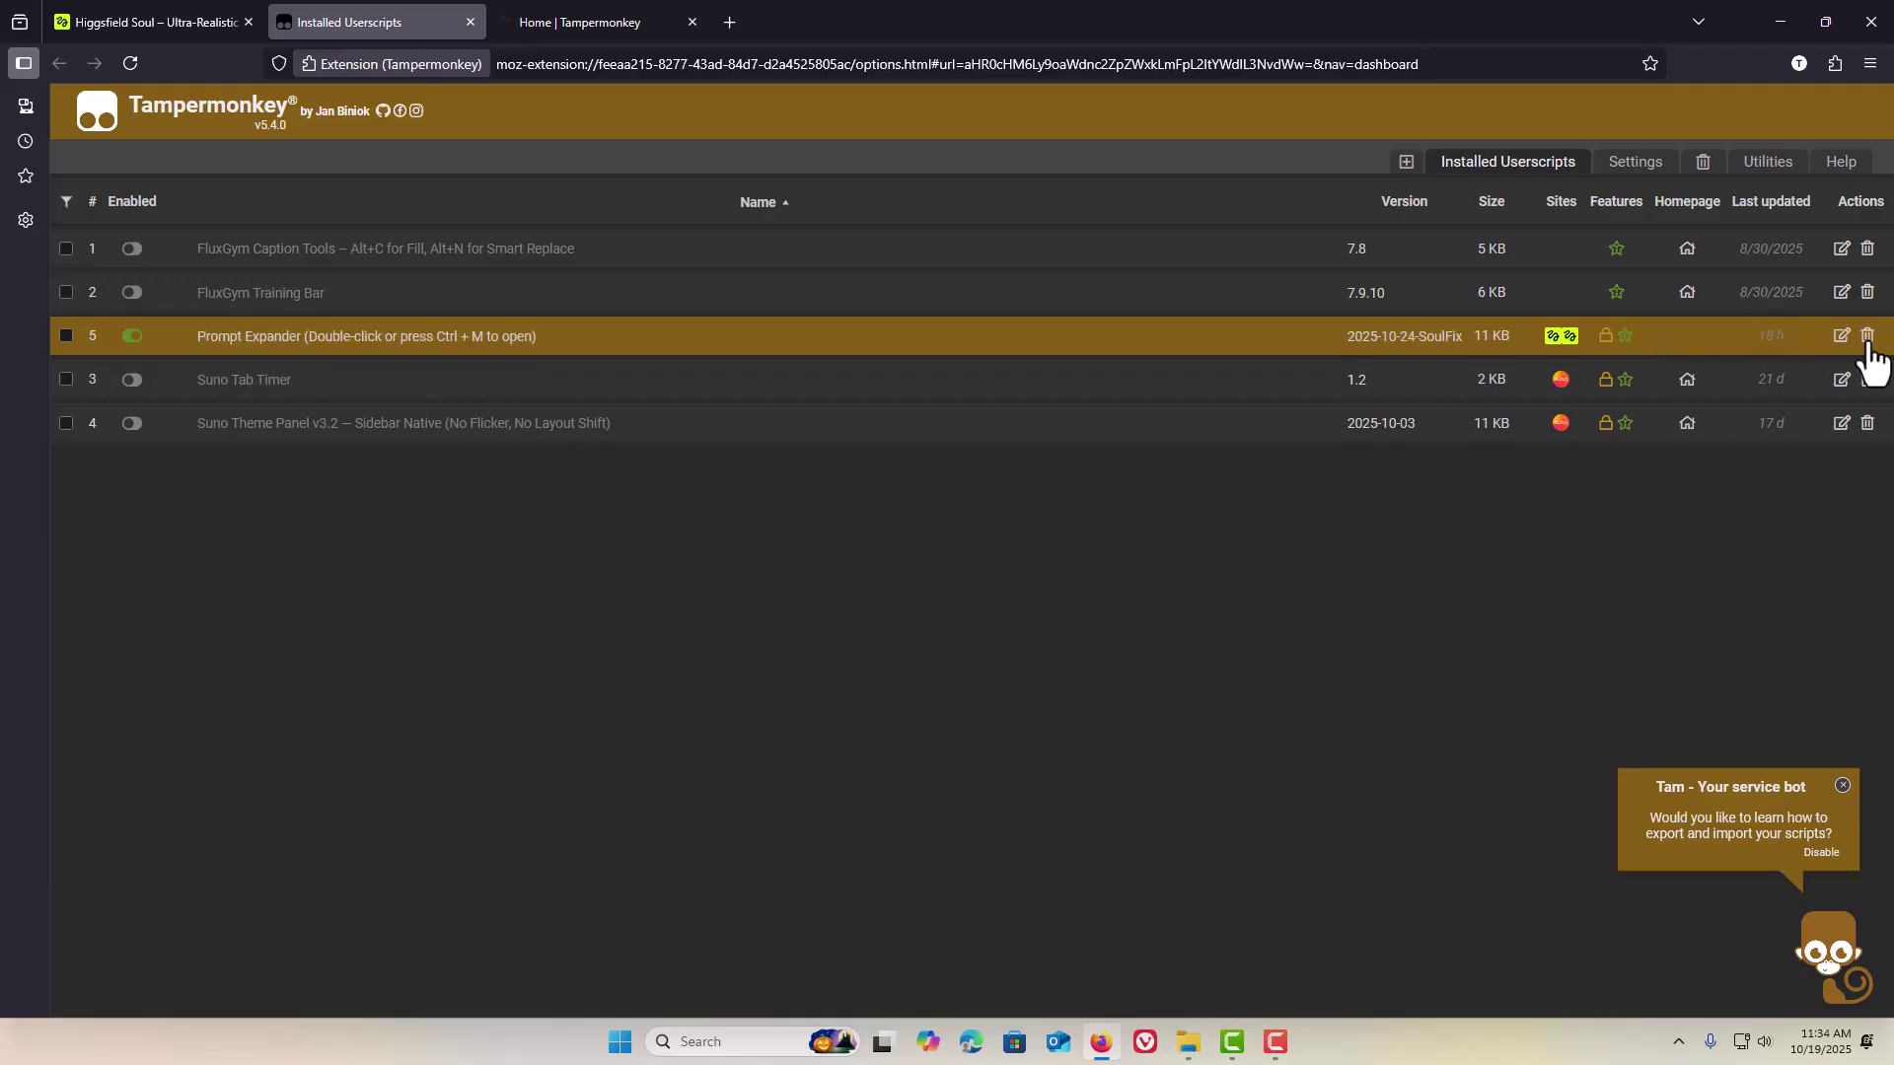
# Step: Delete the Prompt Expander userscript, and reload the Higgsfield page to check which scripts Tampermonkey is running there
pyautogui.click(1867, 339)
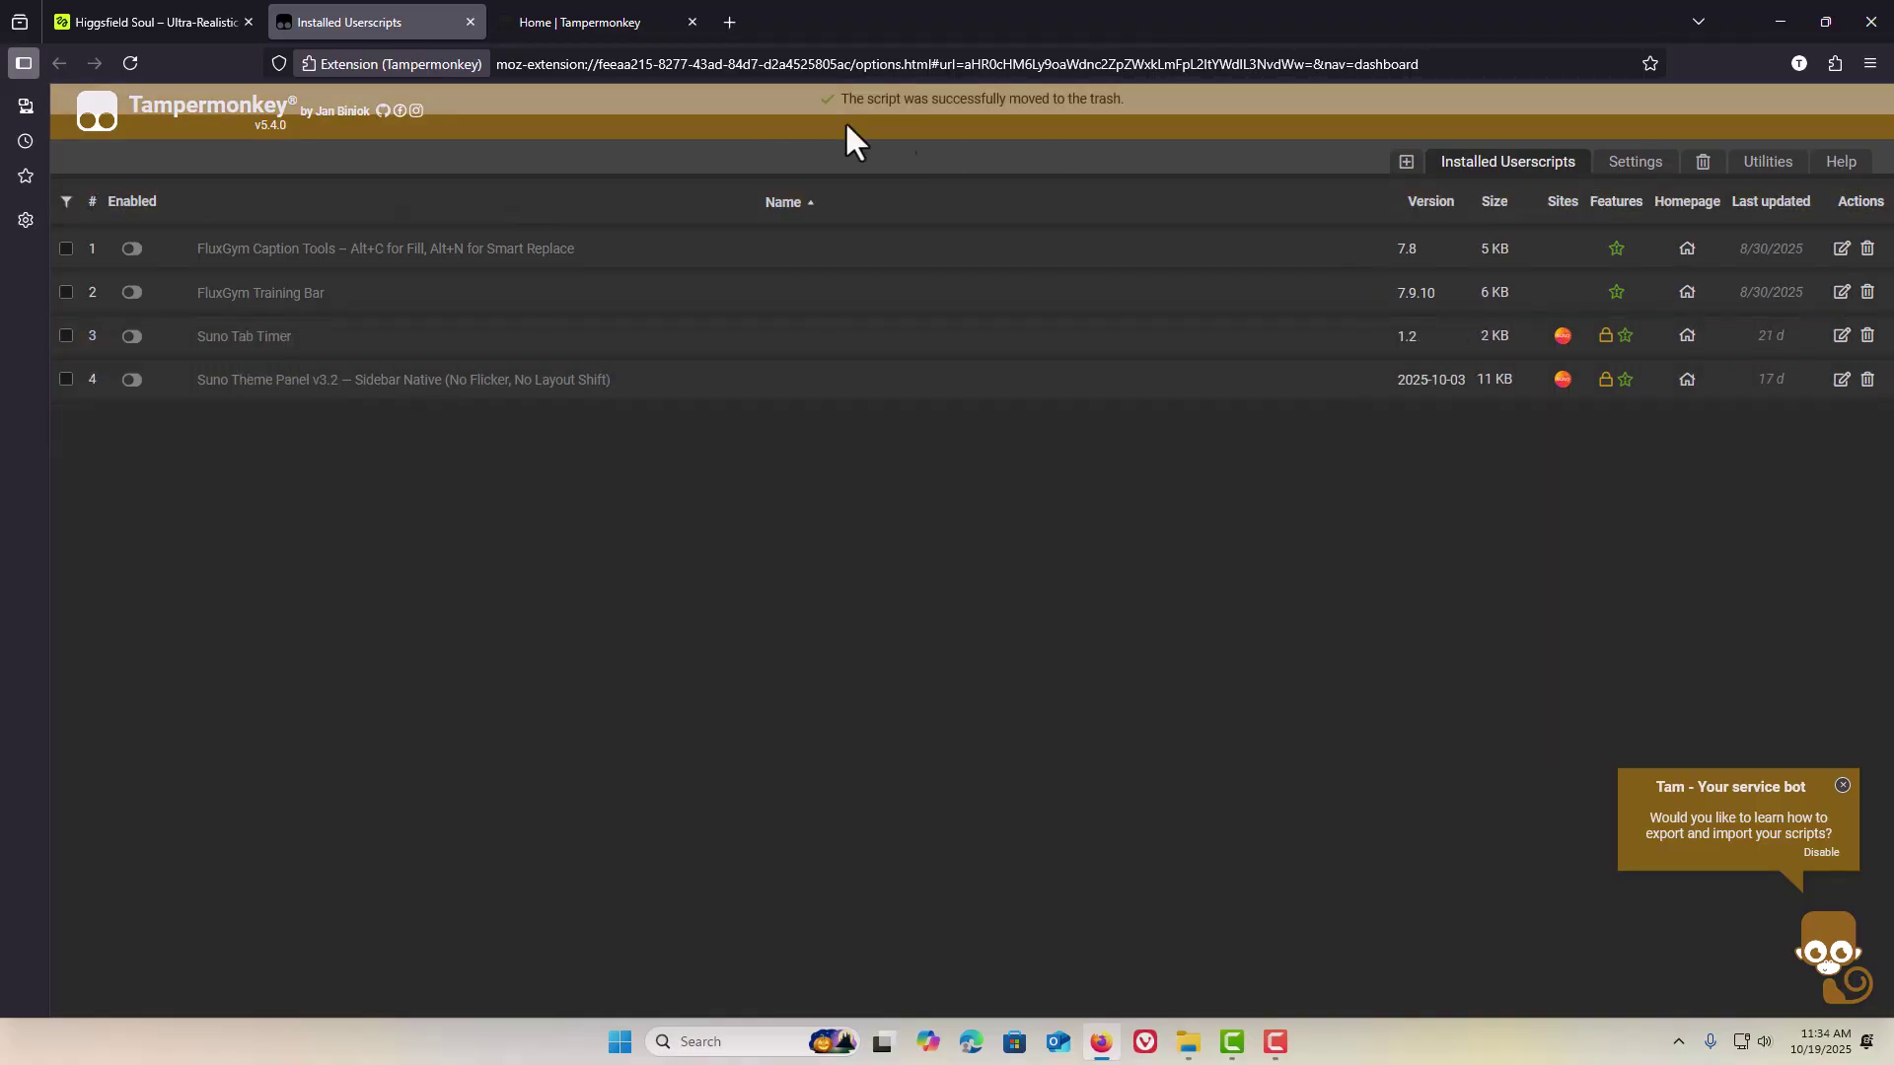
pyautogui.click(203, 20)
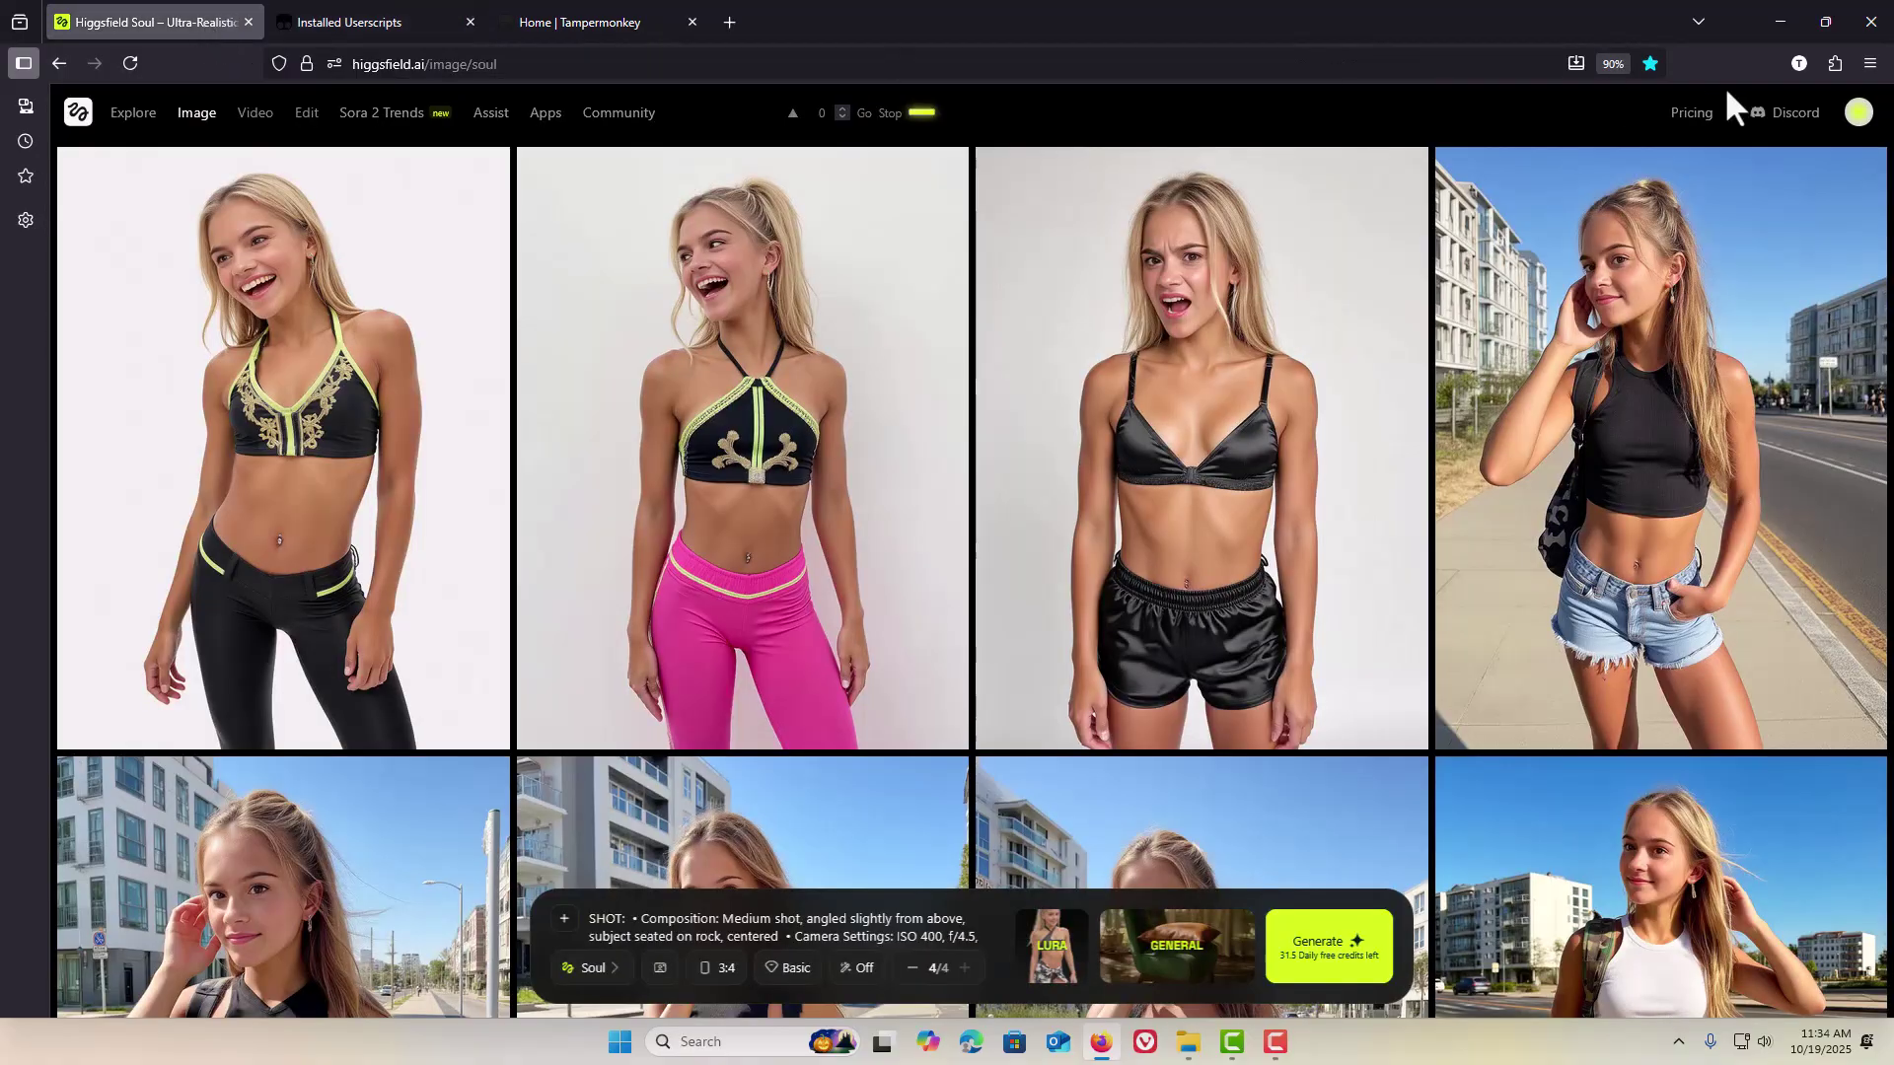
pyautogui.click(1827, 64)
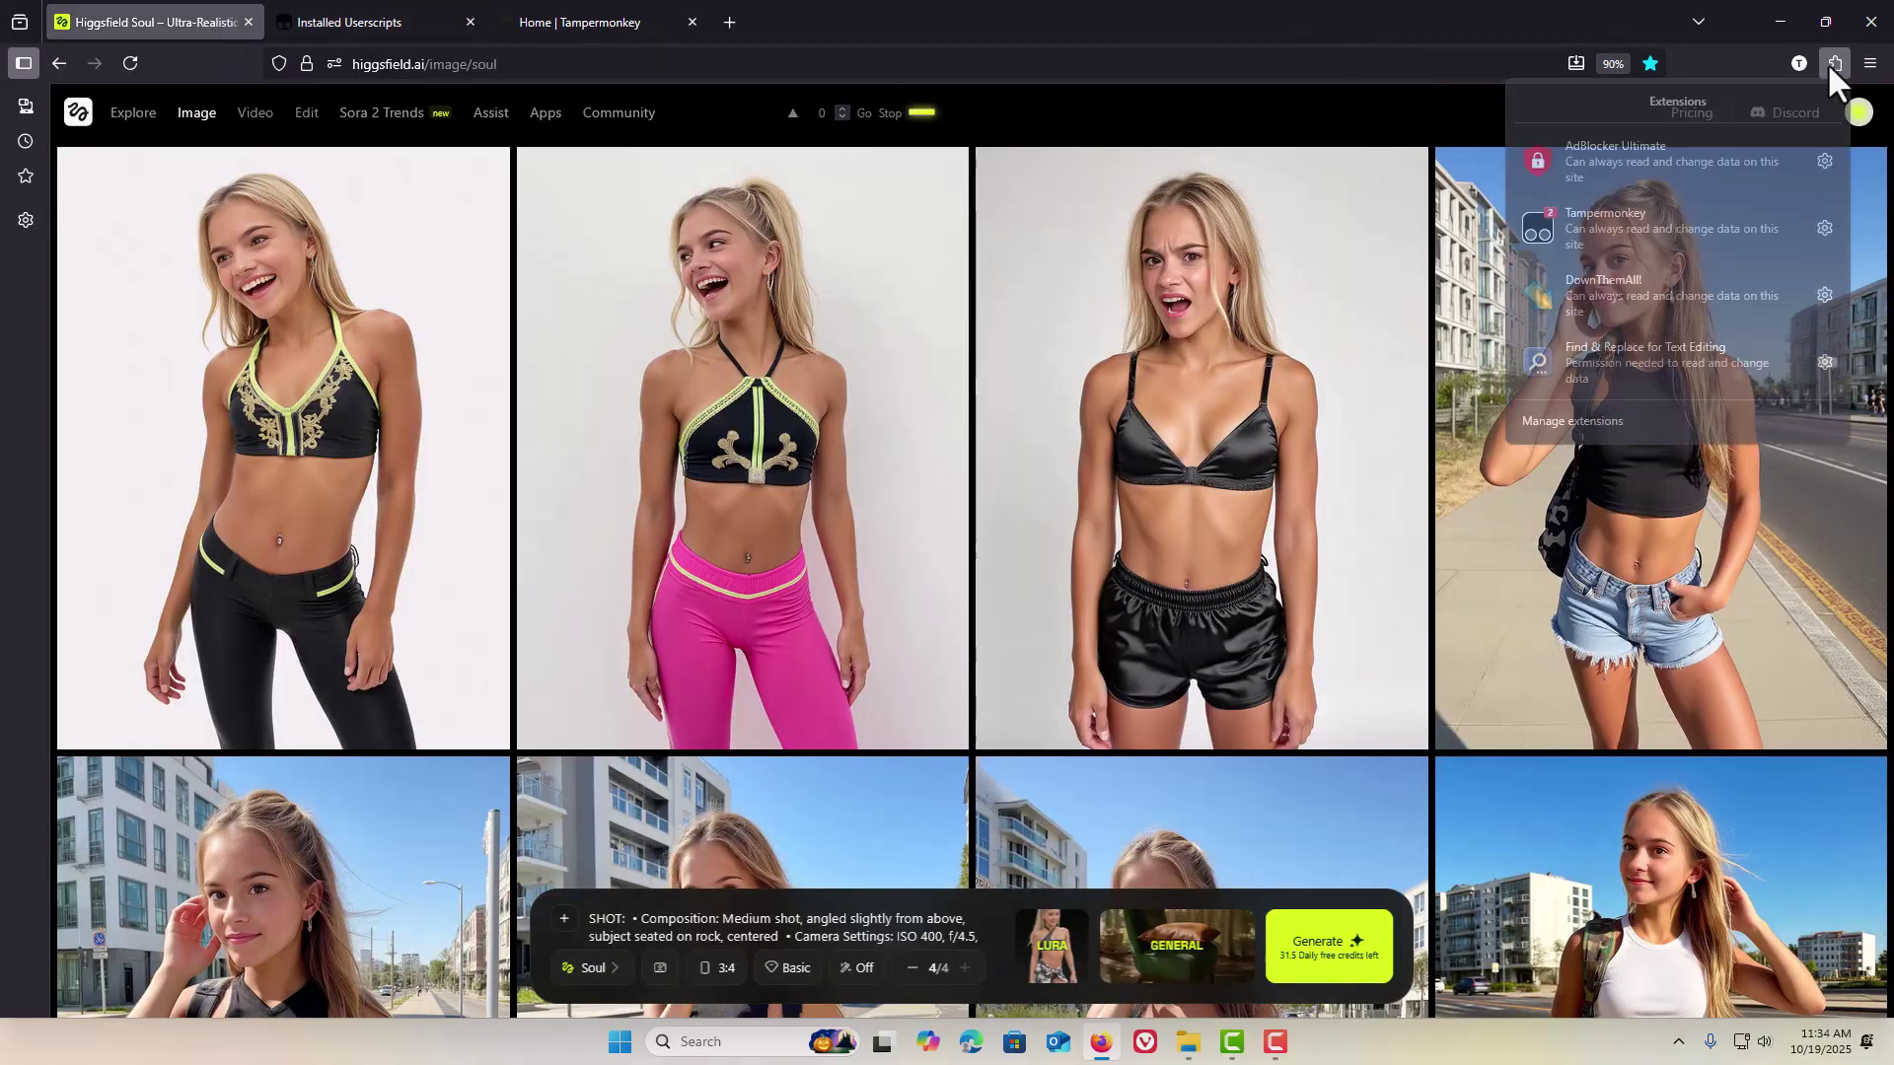
pyautogui.click(1661, 217)
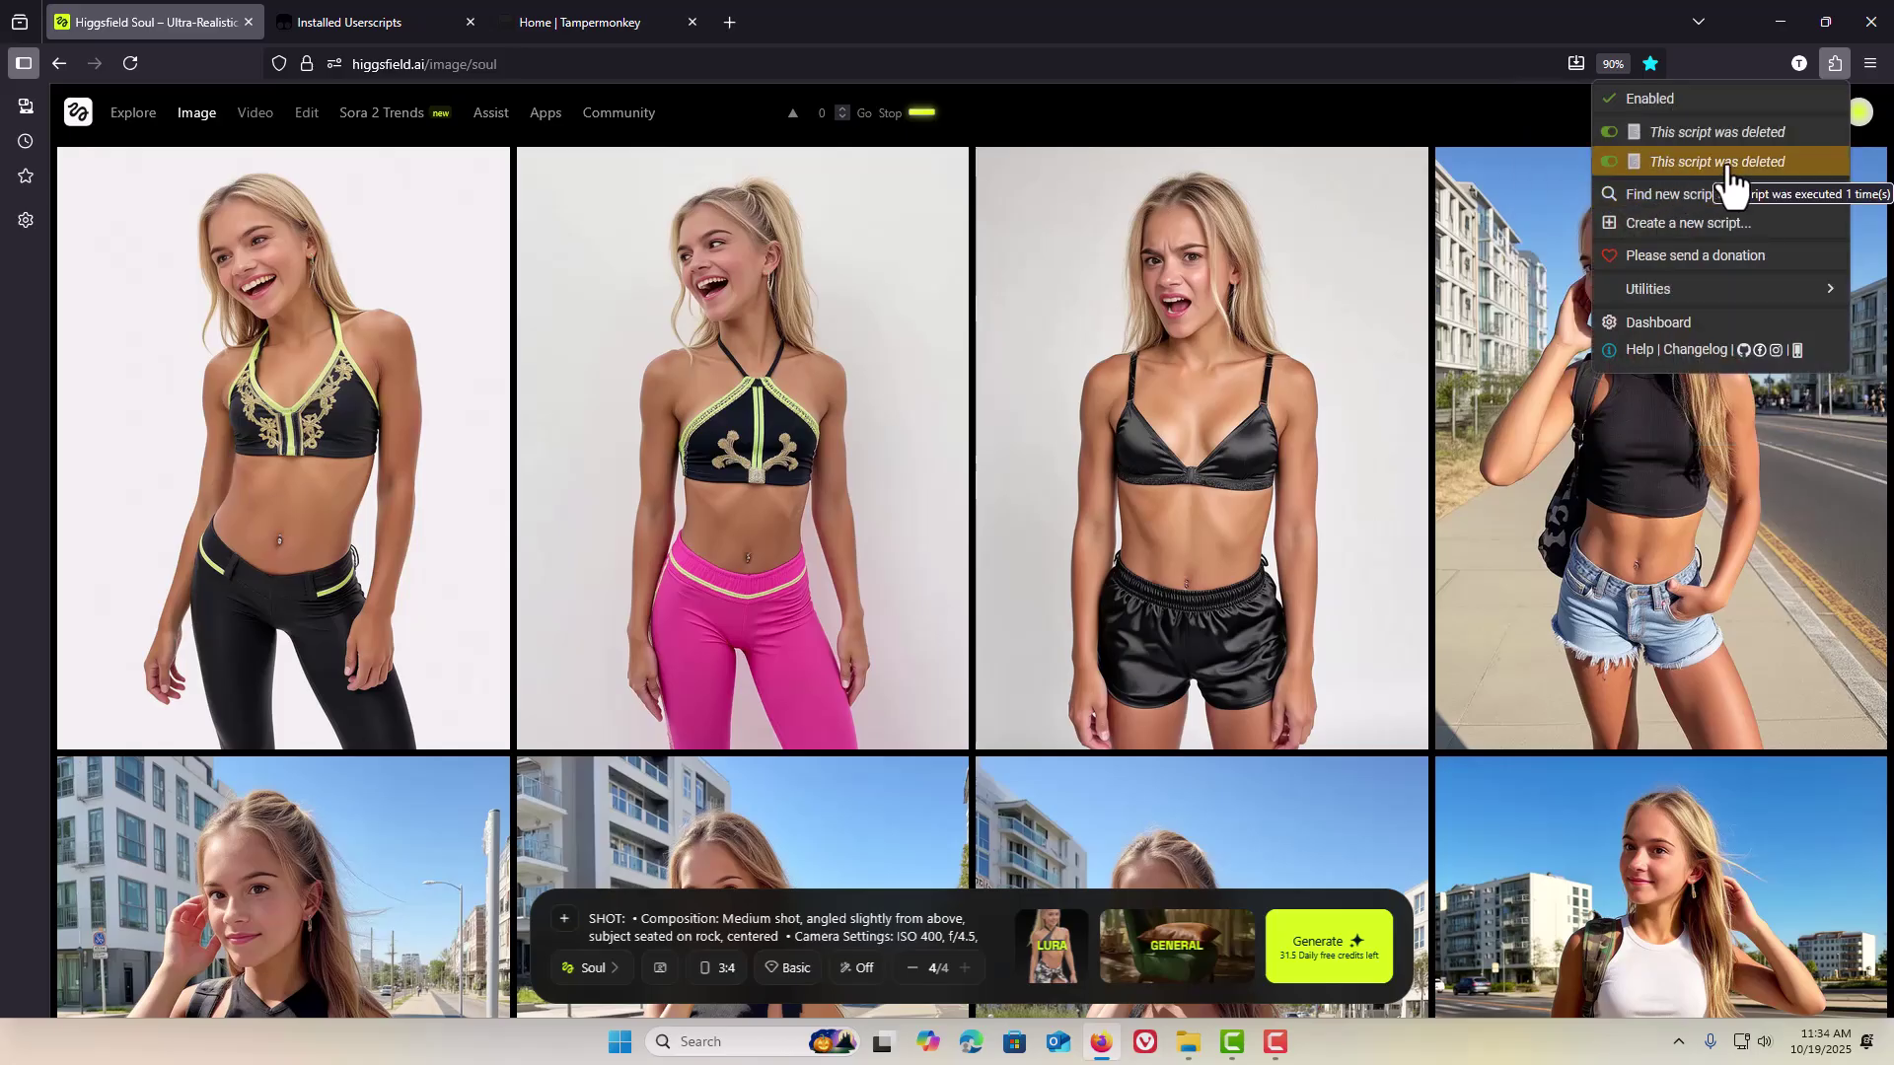
pyautogui.click(128, 64)
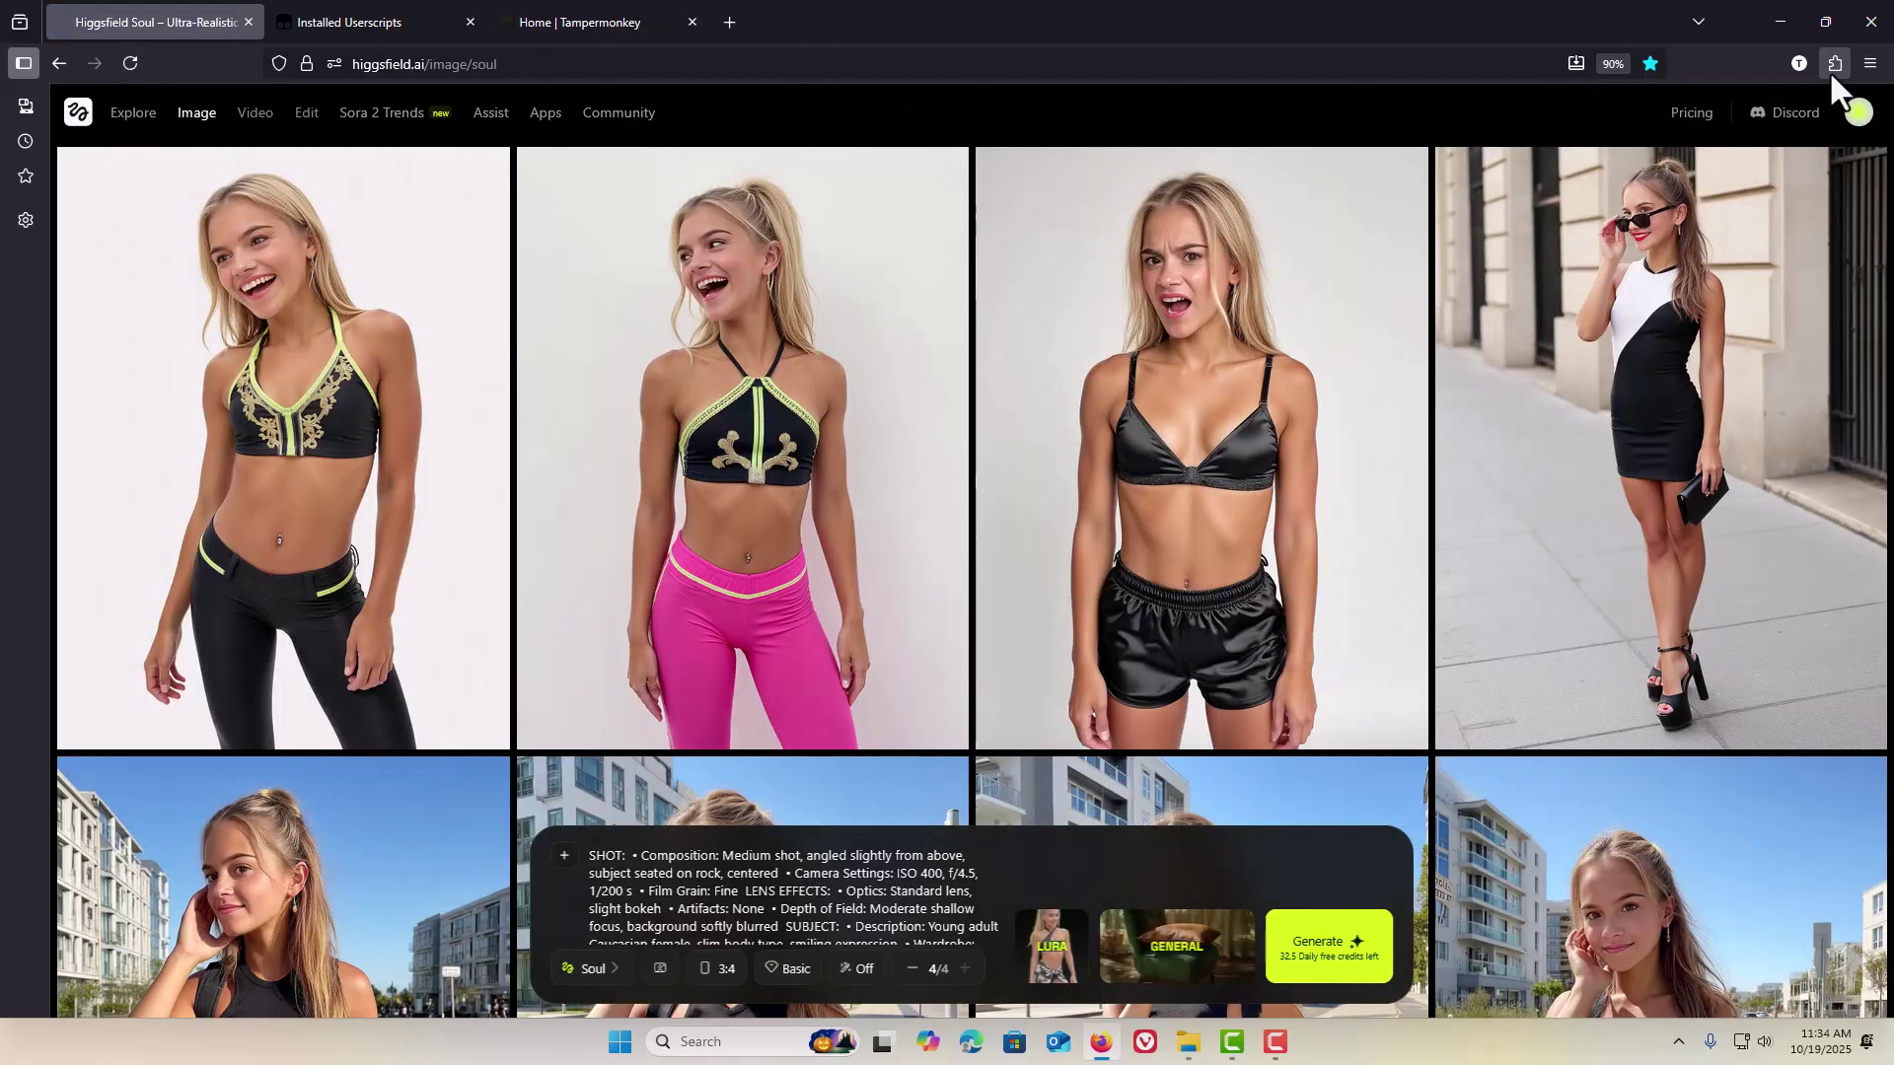
pyautogui.click(1832, 69)
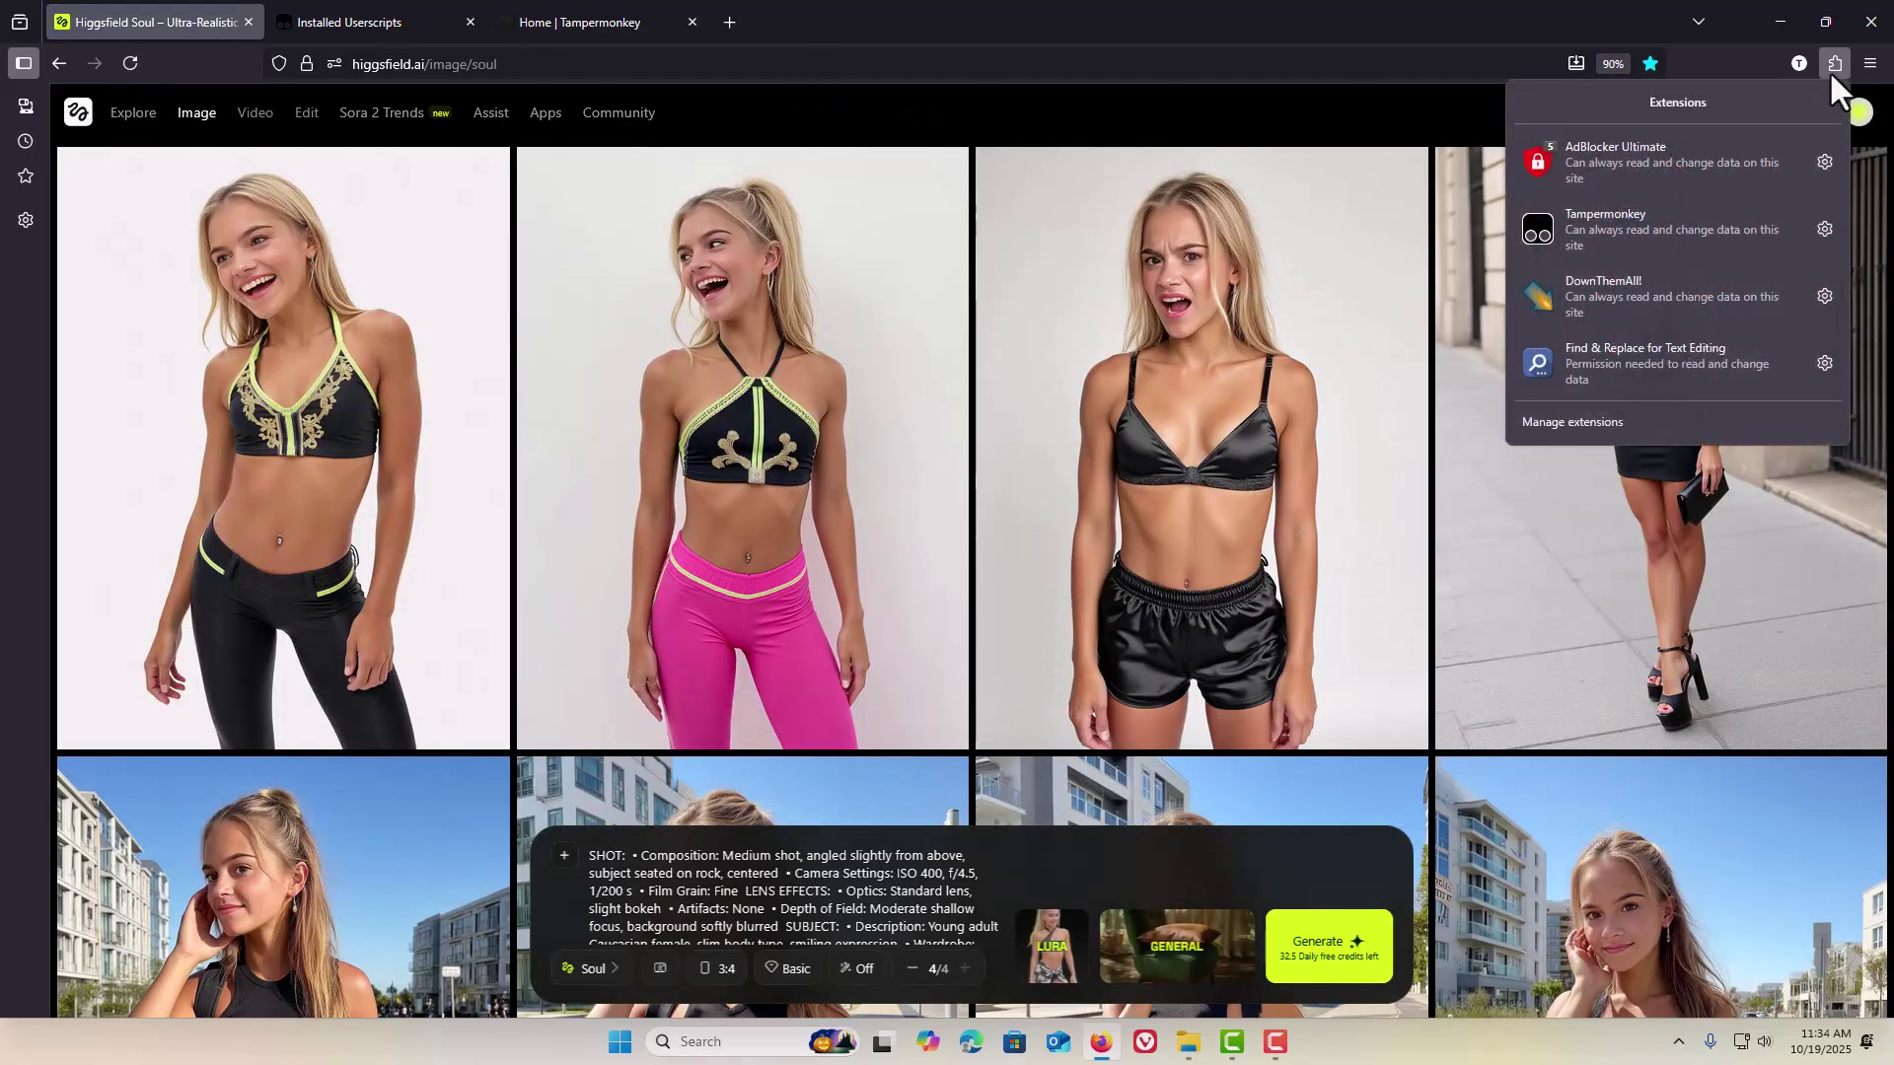
pyautogui.click(1681, 225)
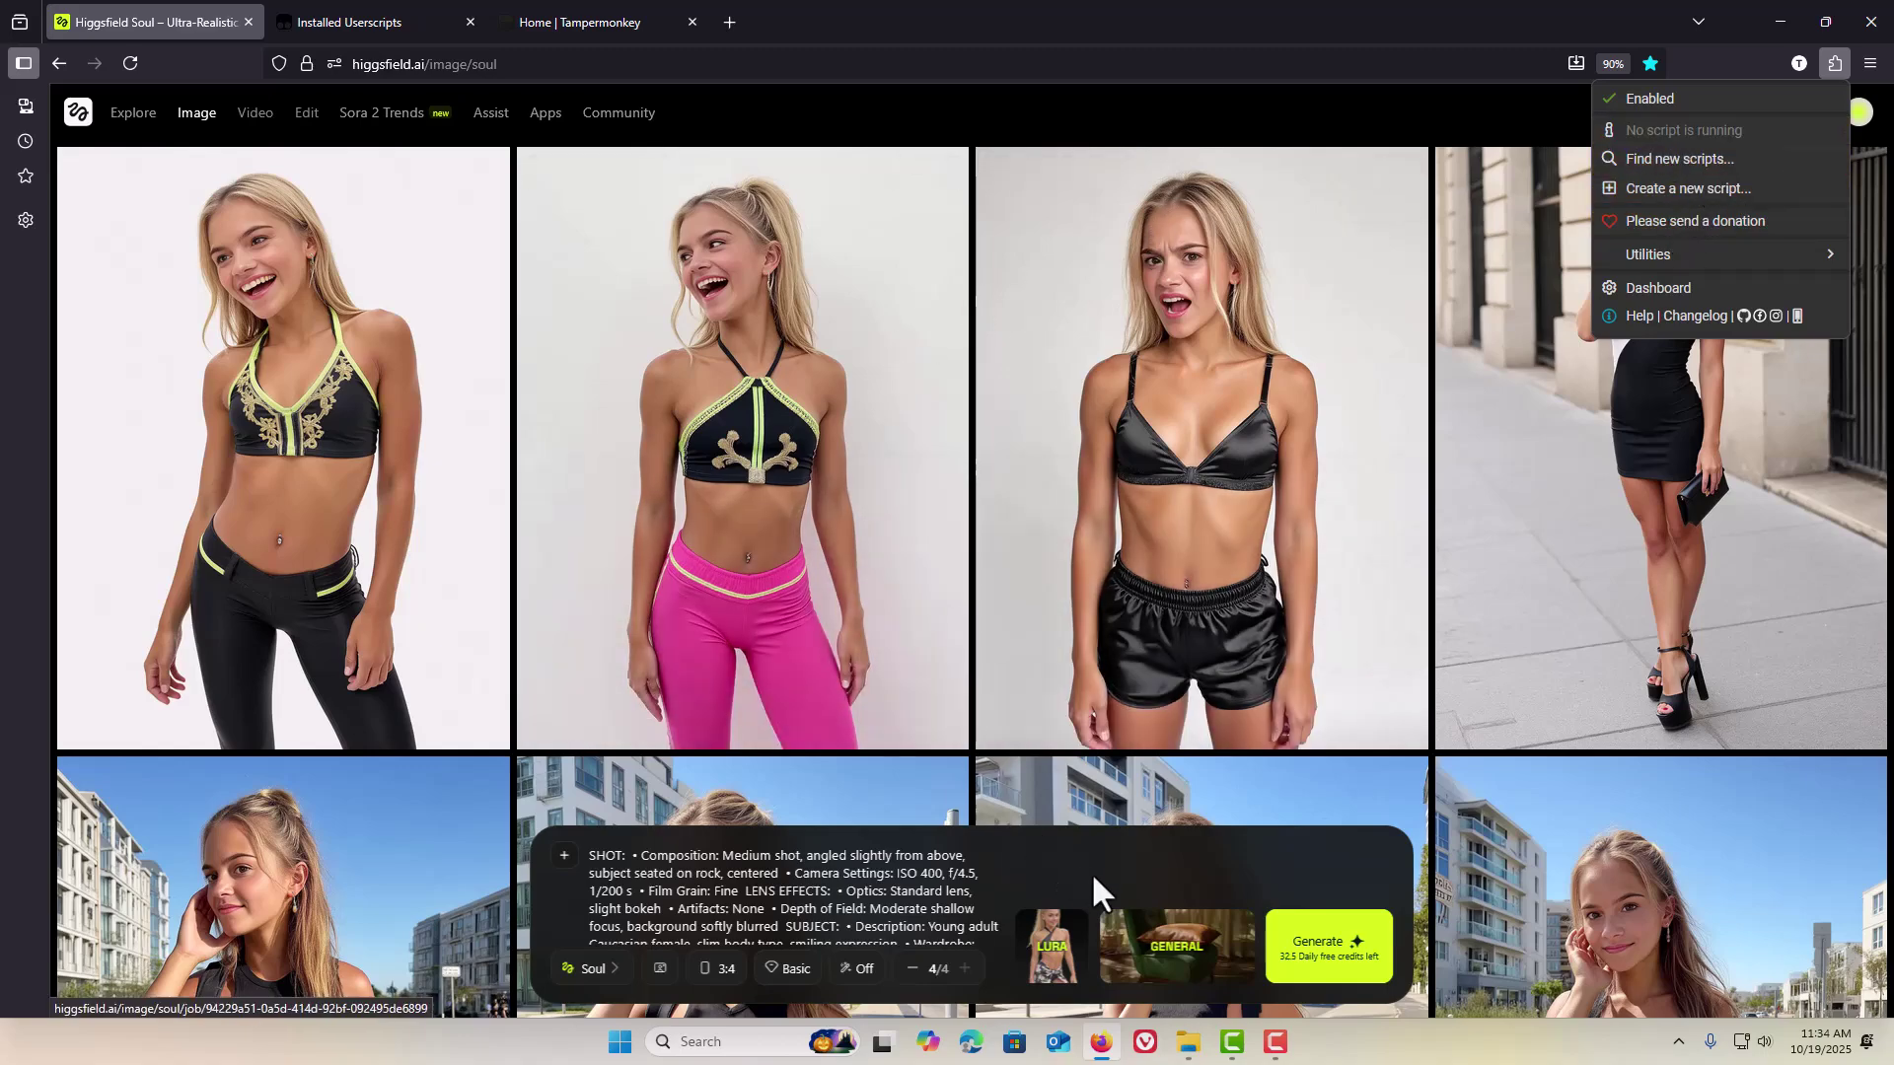
# Step: Open 1-Prompt-Expander.txt from the Higgsfield-Scroller-Expander folder, copy its entire code and close the file
pyautogui.moveTo(1189, 1044)
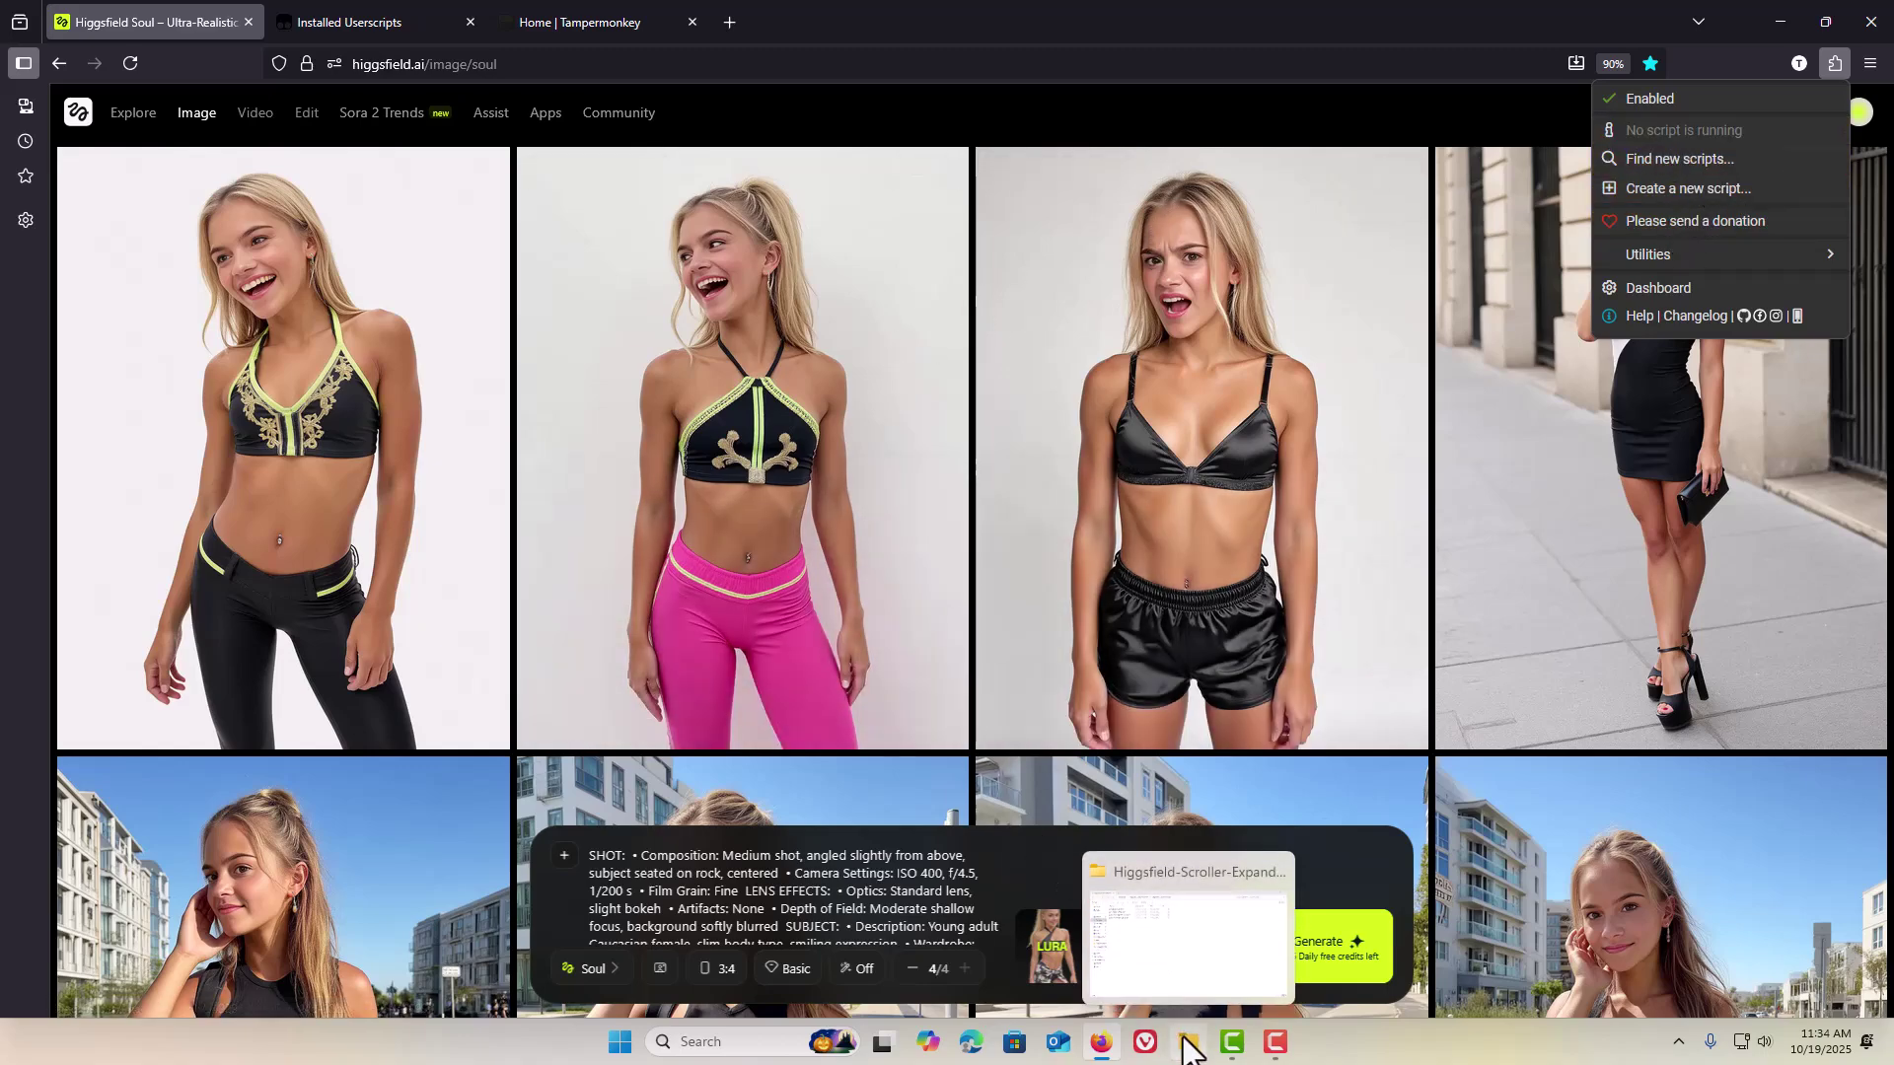
pyautogui.click(1156, 912)
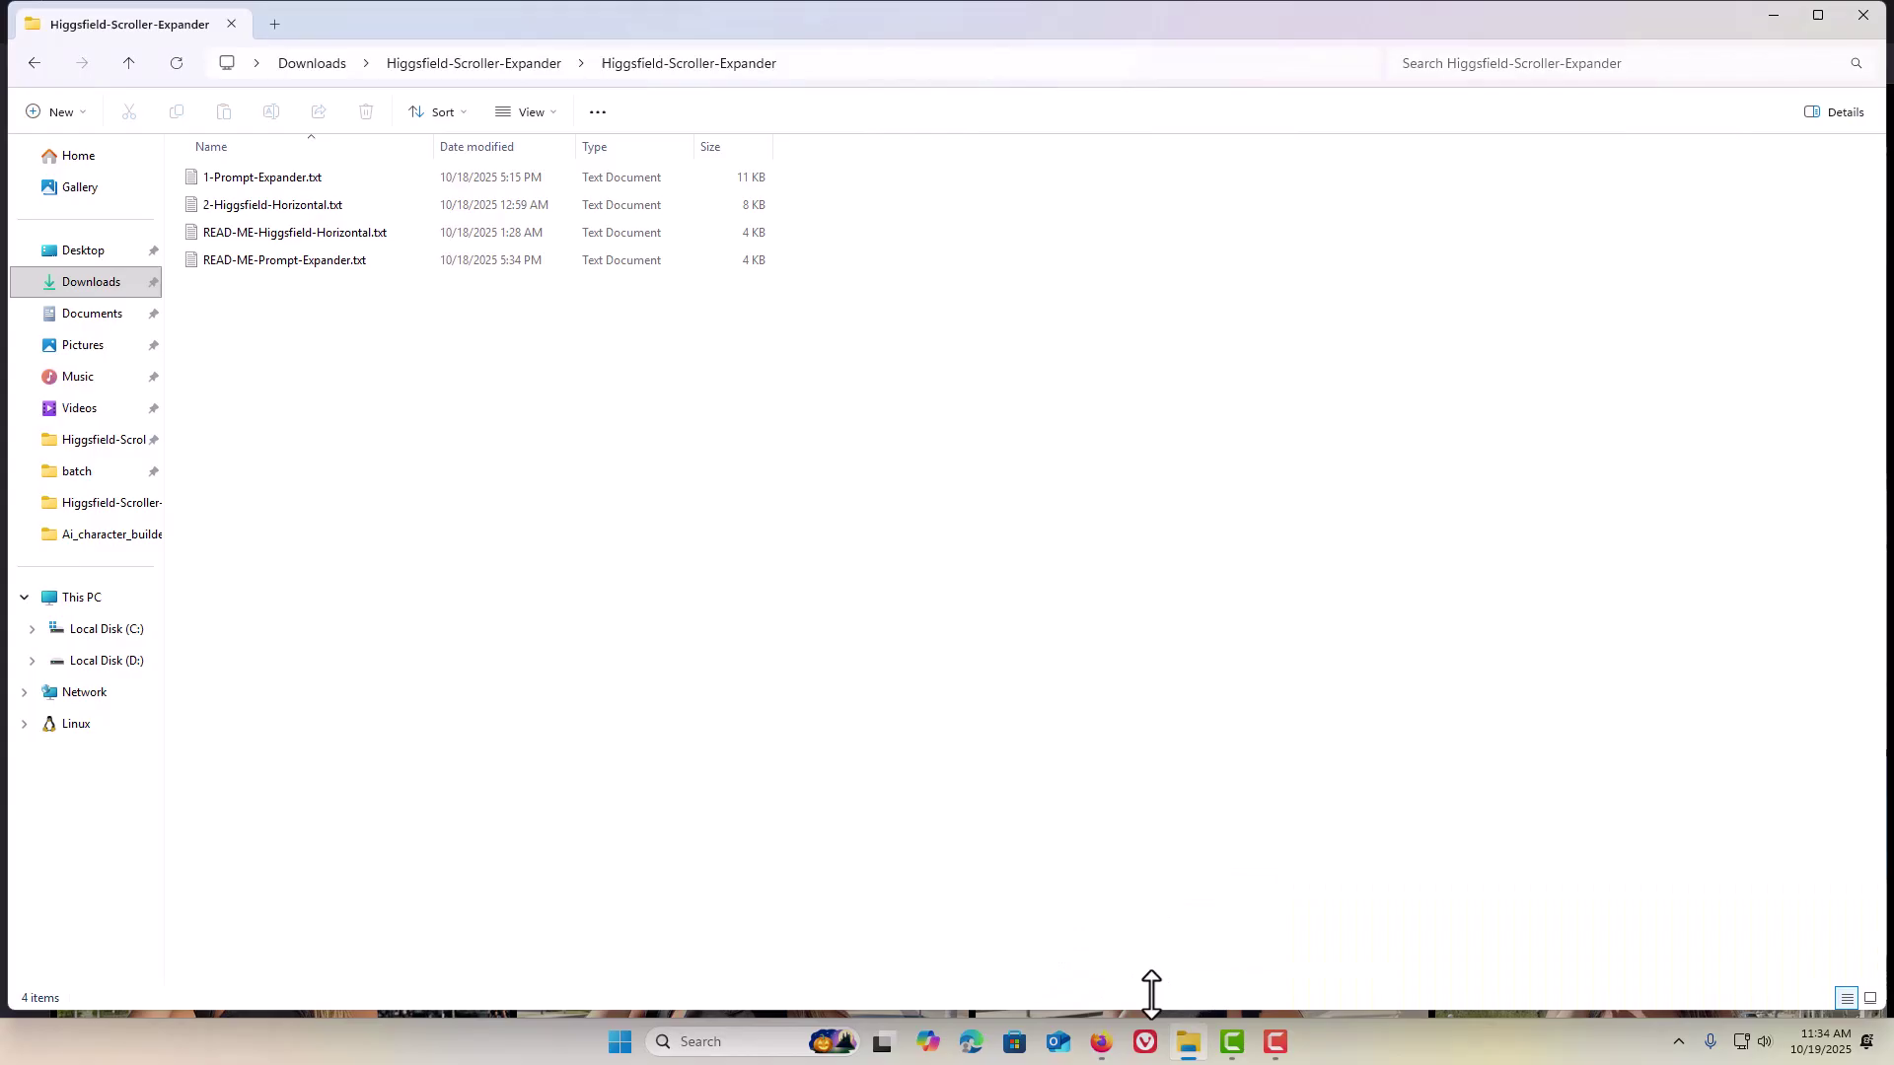
pyautogui.doubleClick(235, 182)
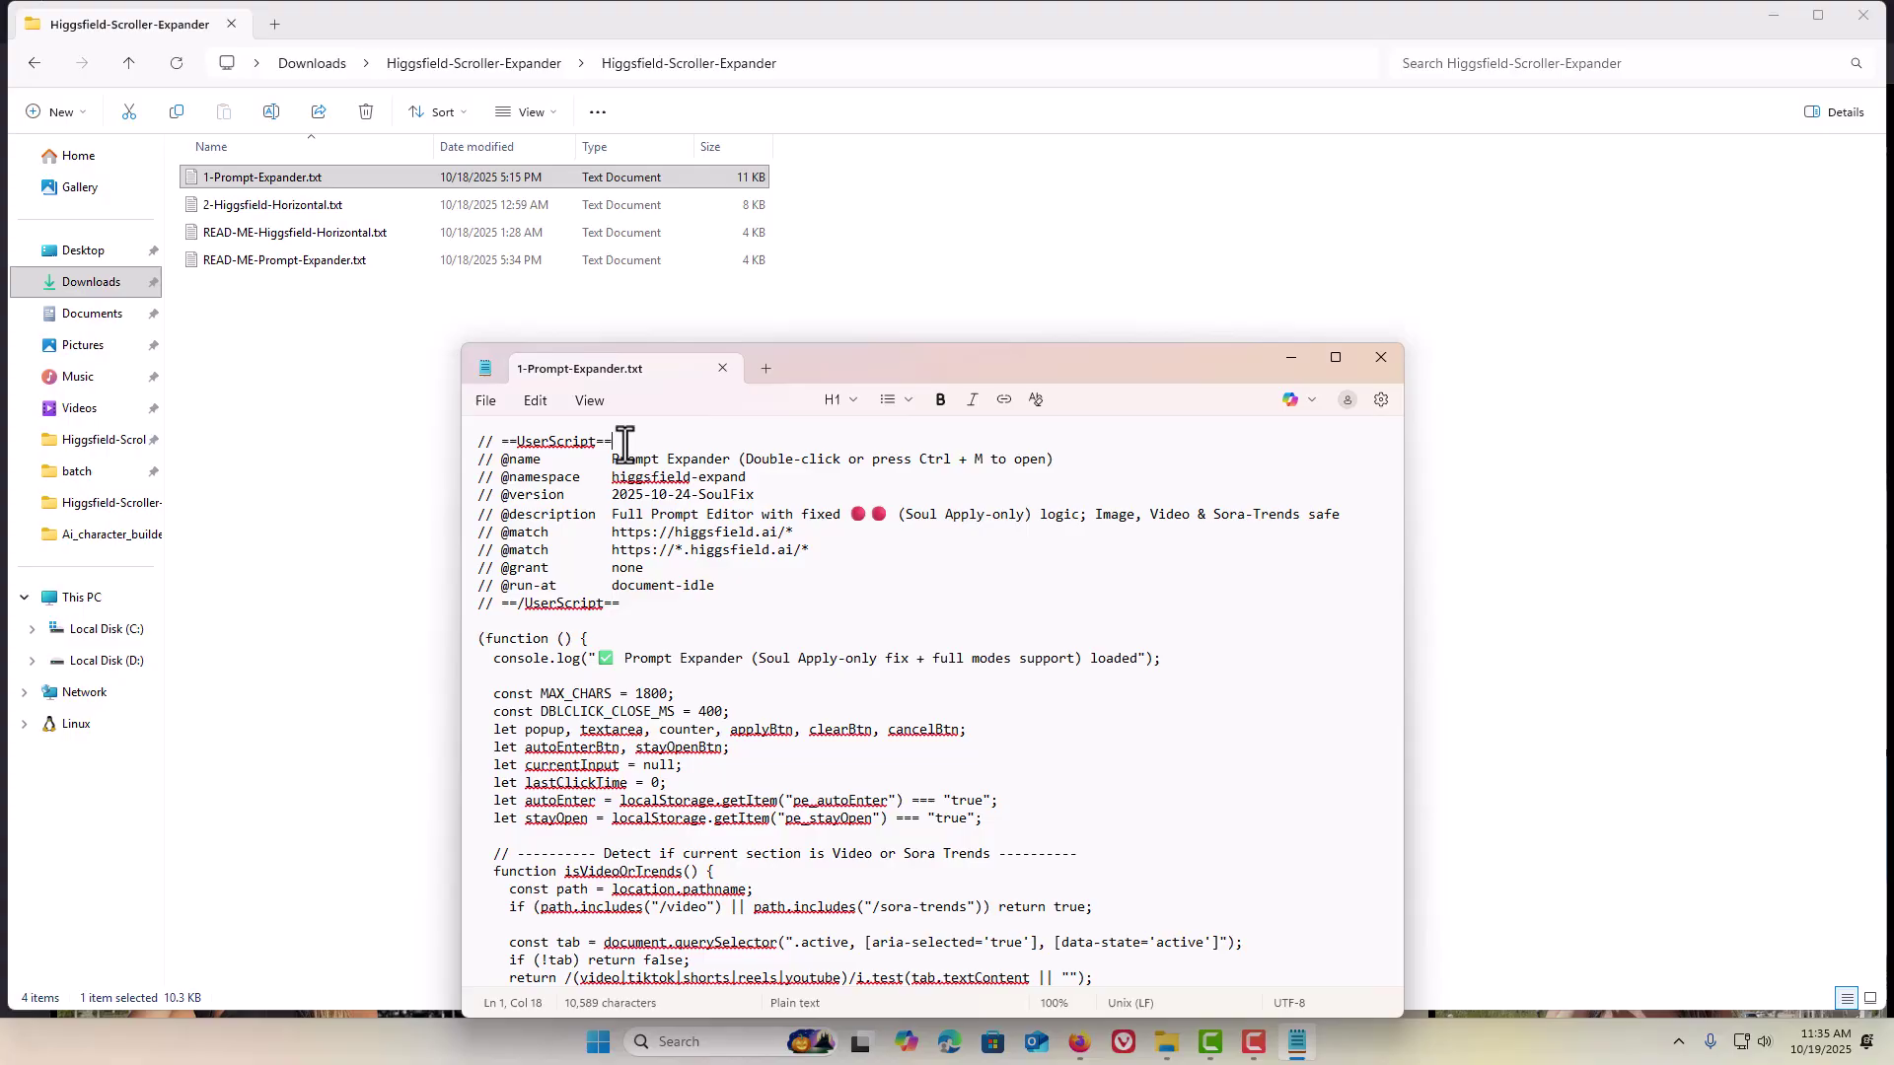
pyautogui.hotkey('ctrl', 'a')
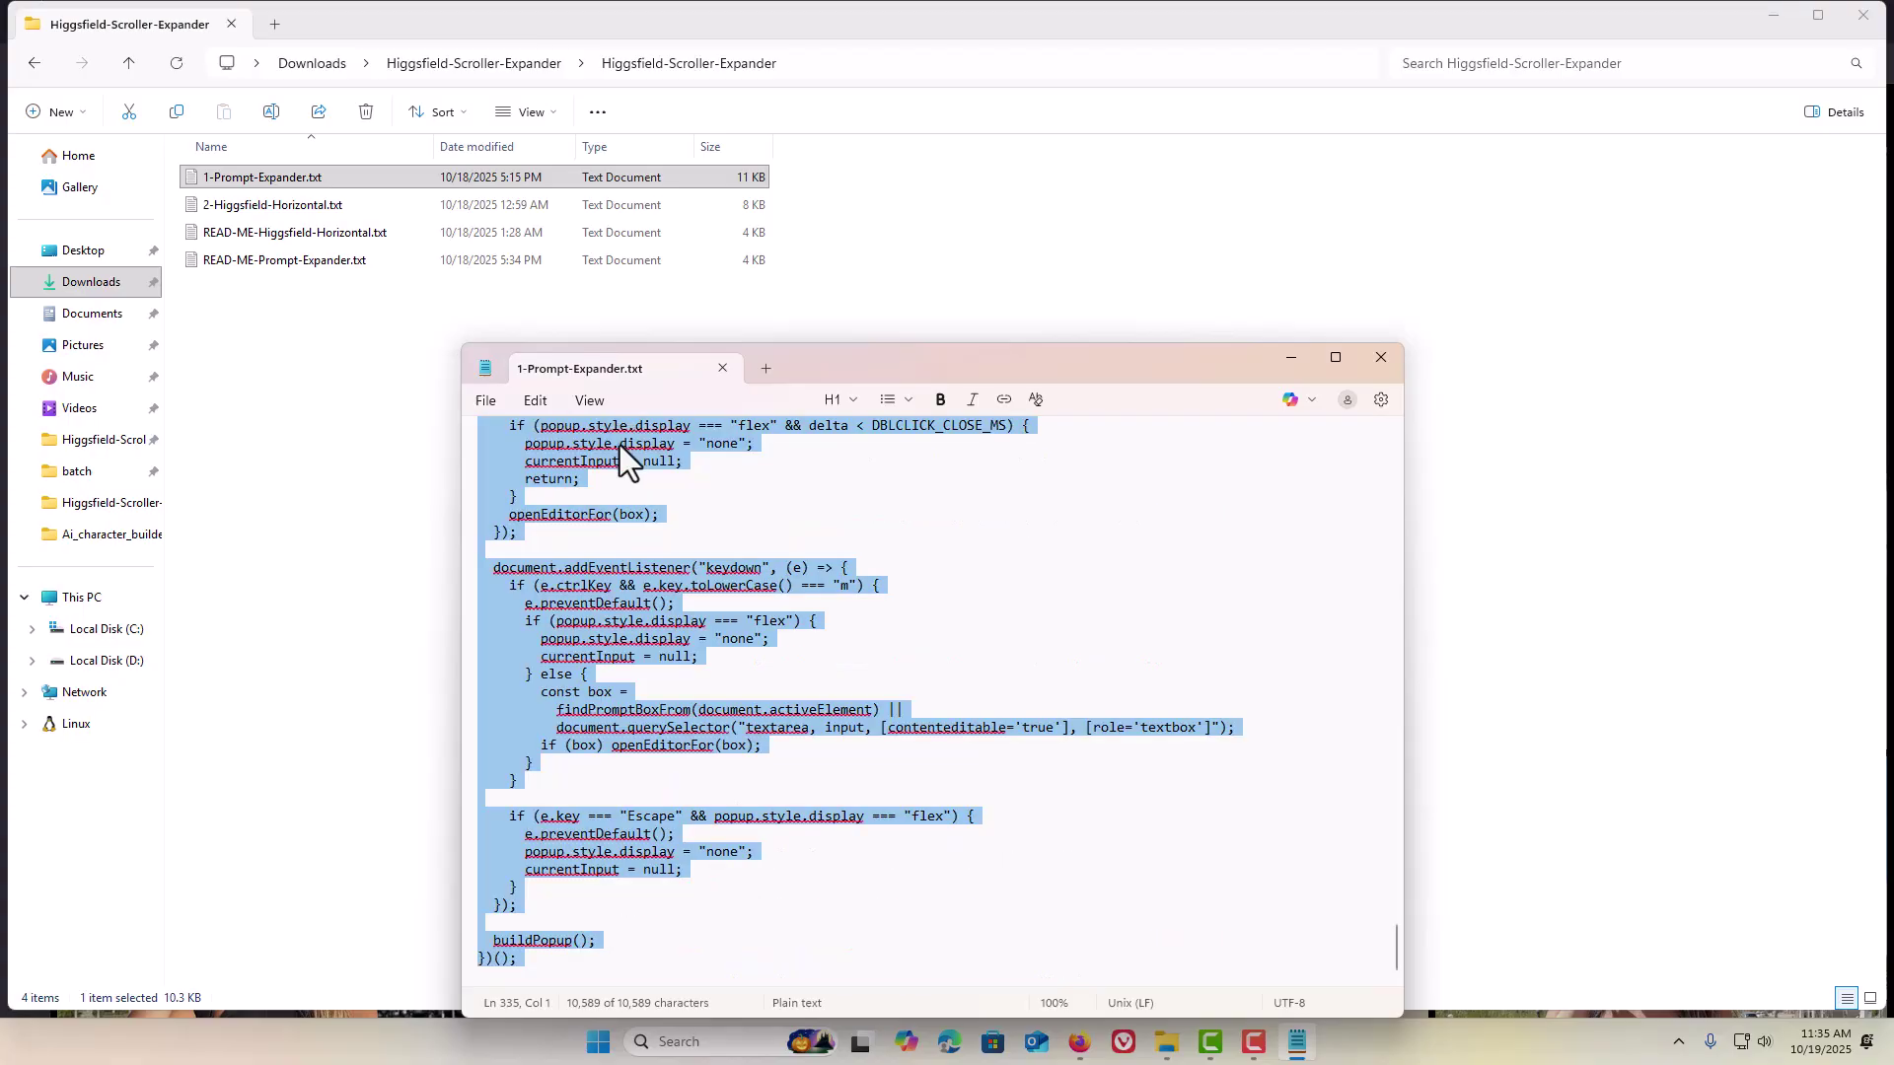
pyautogui.rightClick(619, 446)
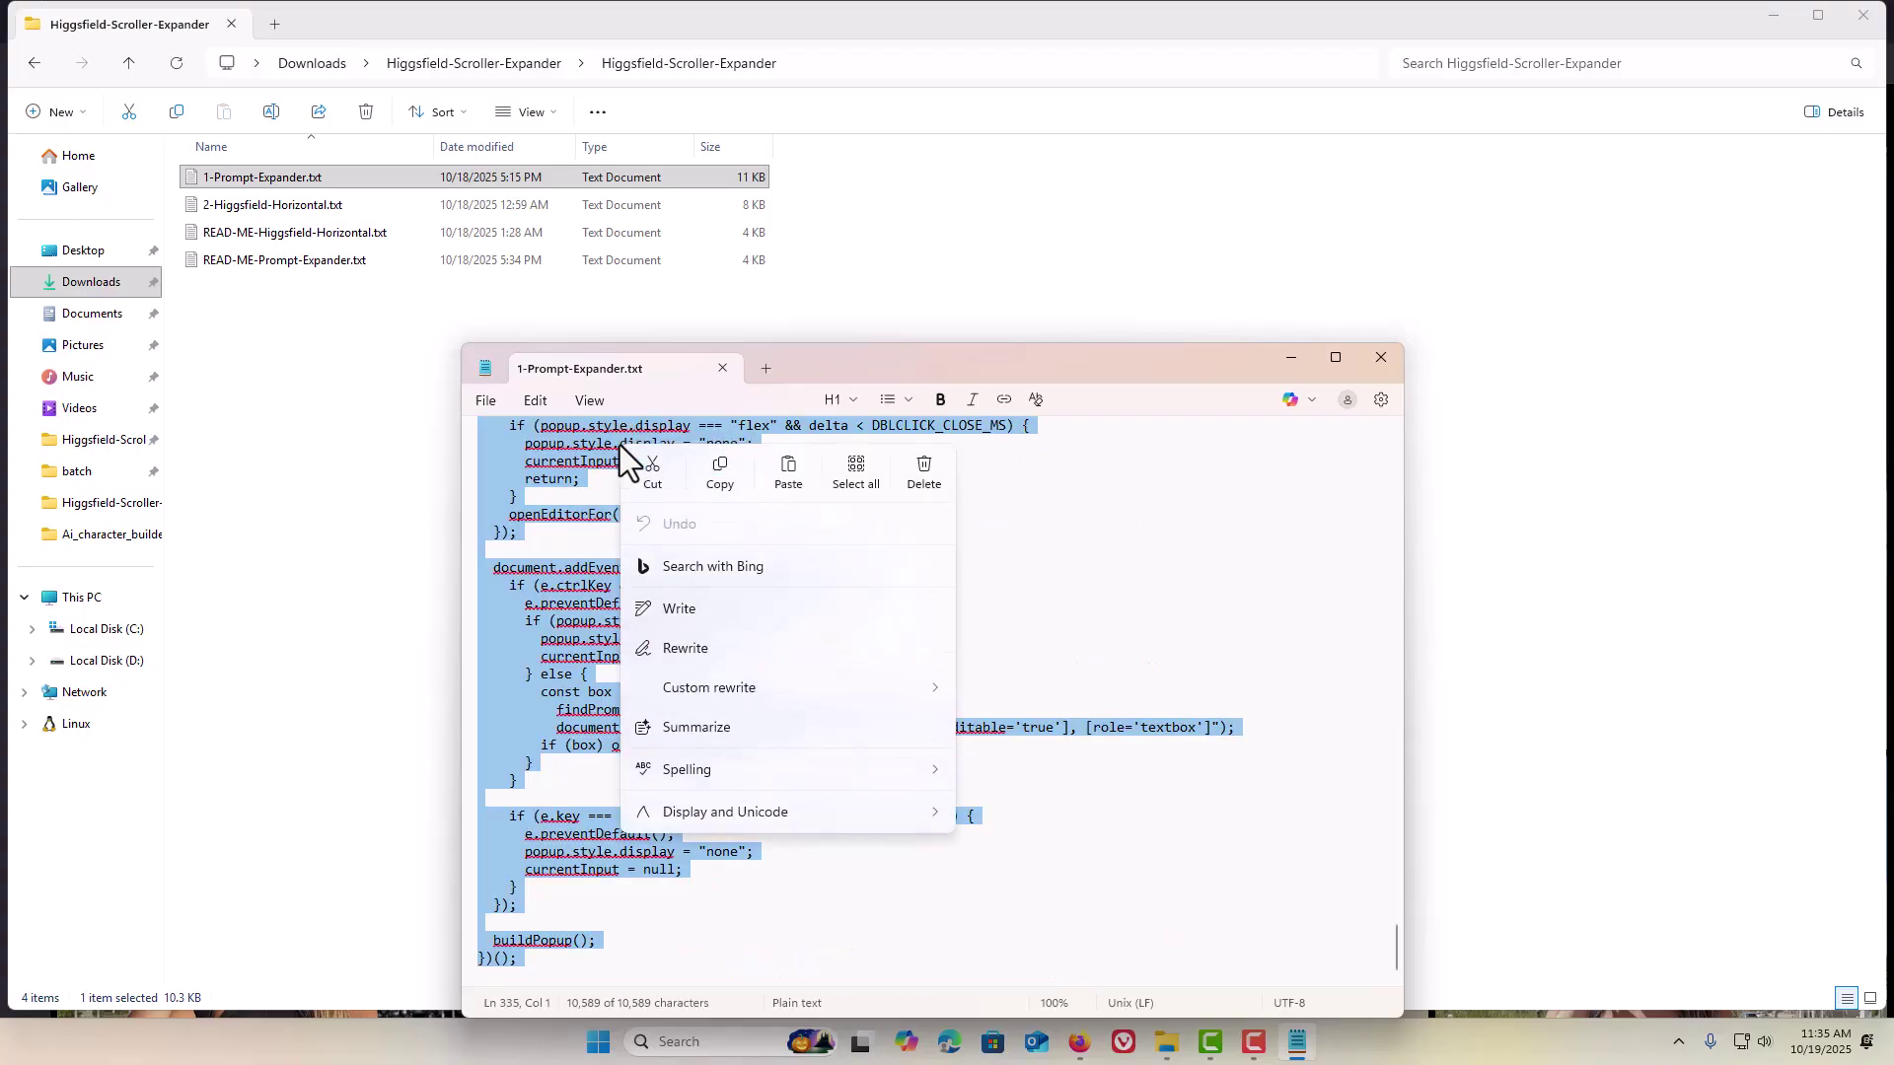
pyautogui.click(712, 473)
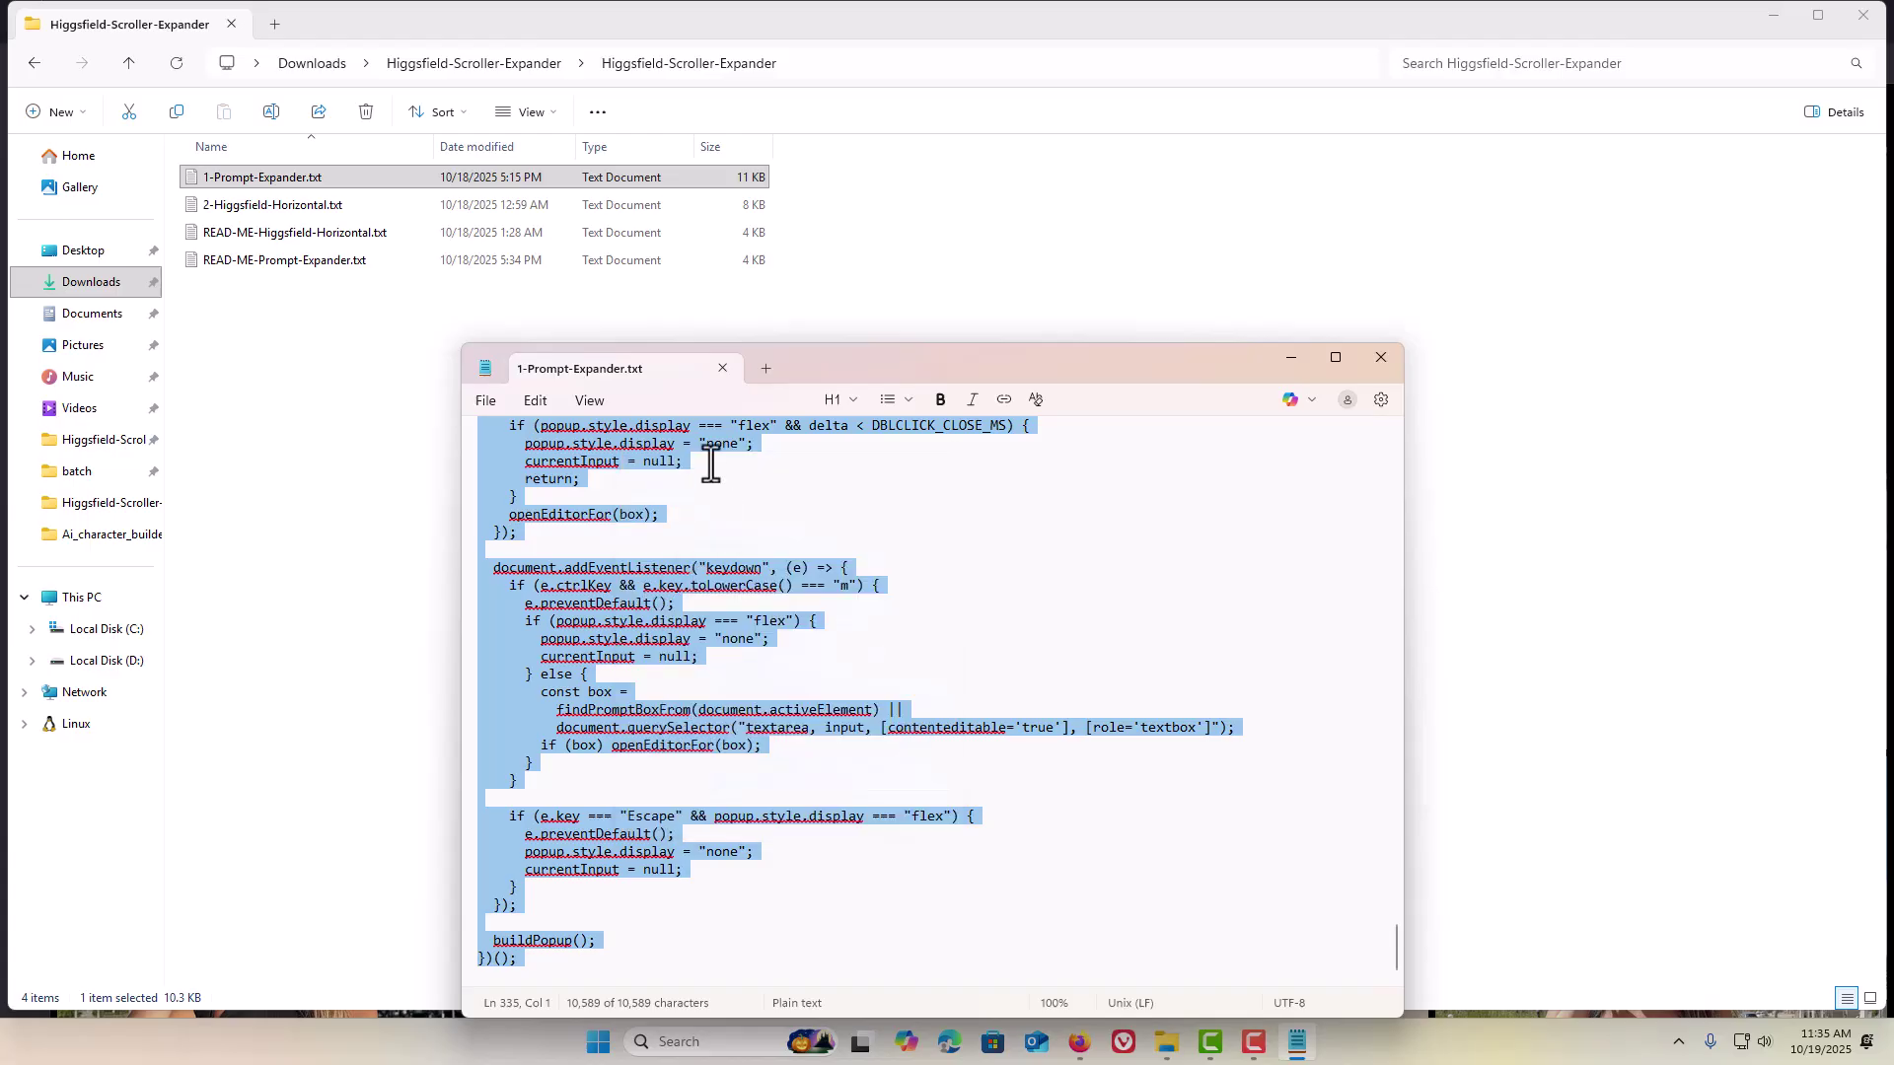
pyautogui.click(725, 368)
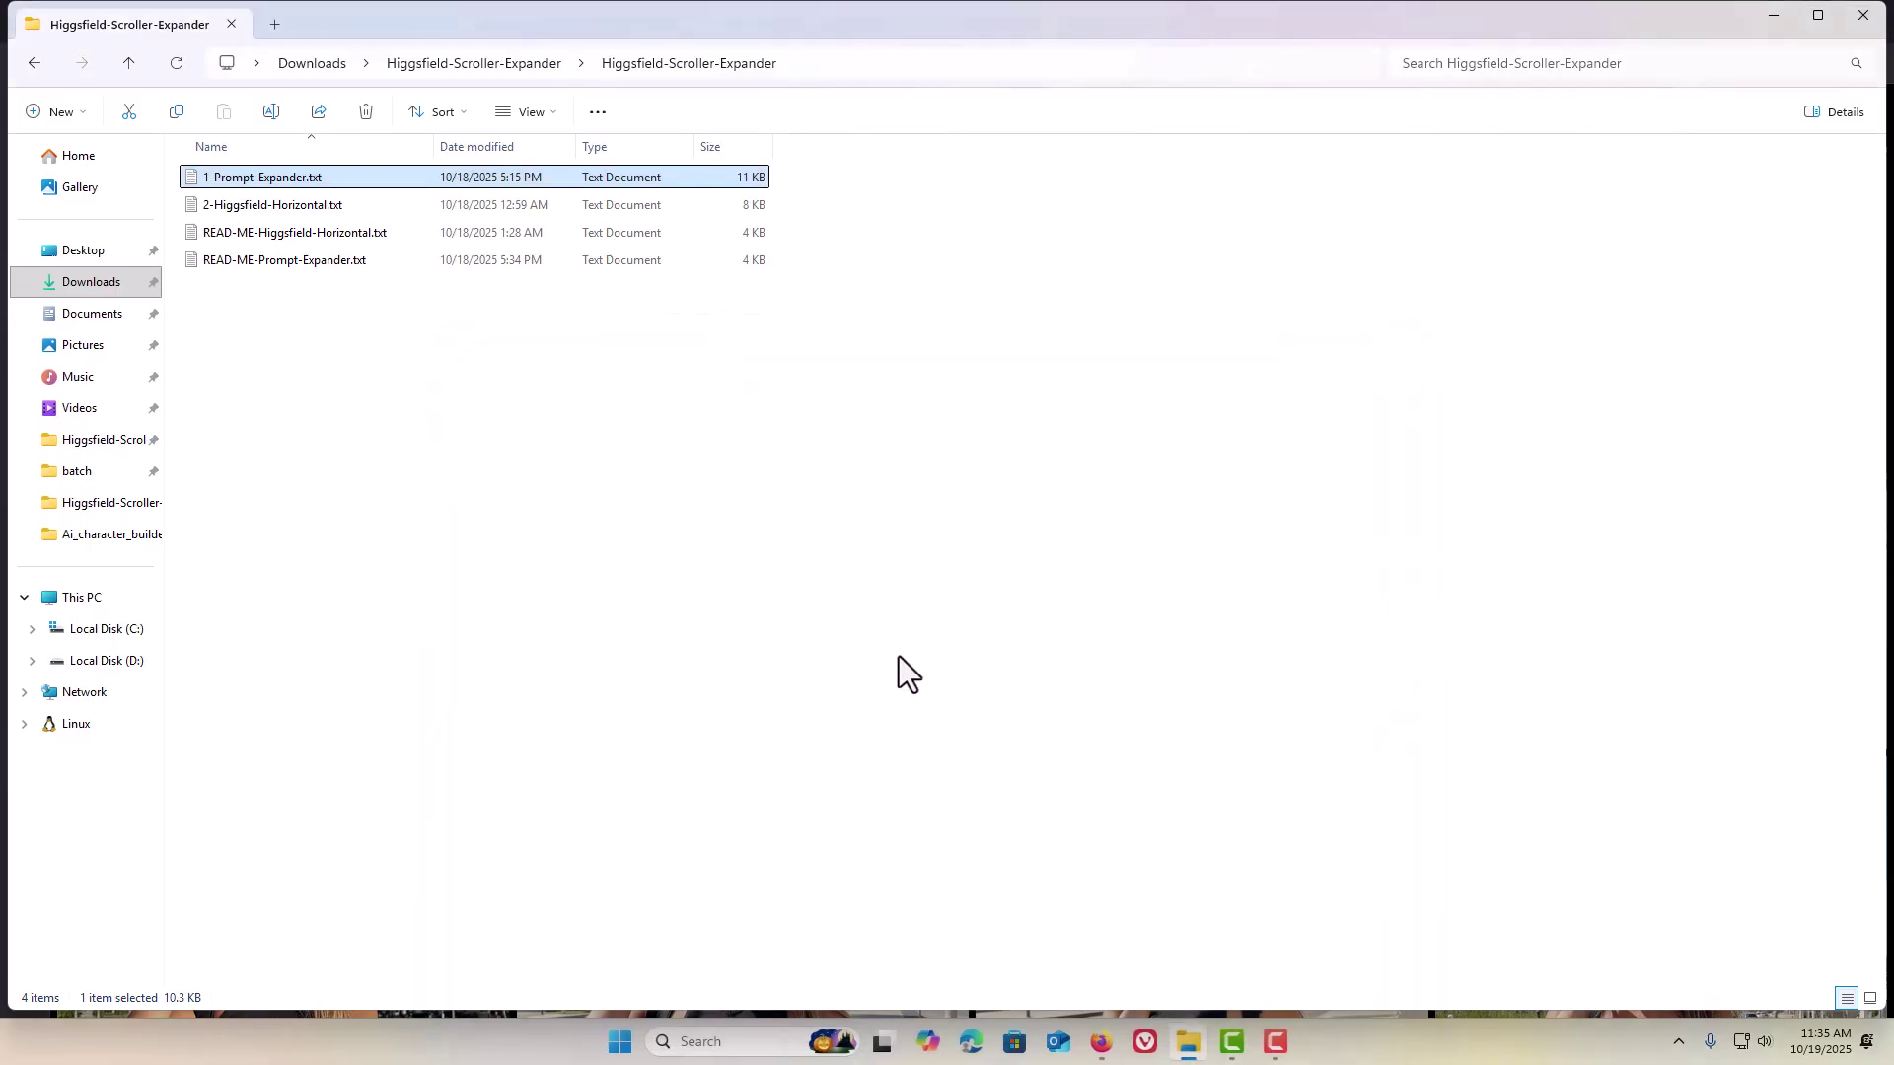
# Step: Create a new Tampermonkey userscript from the Higgsfield page and replace all its template code with the copied Prompt Expander code
pyautogui.click(1101, 1042)
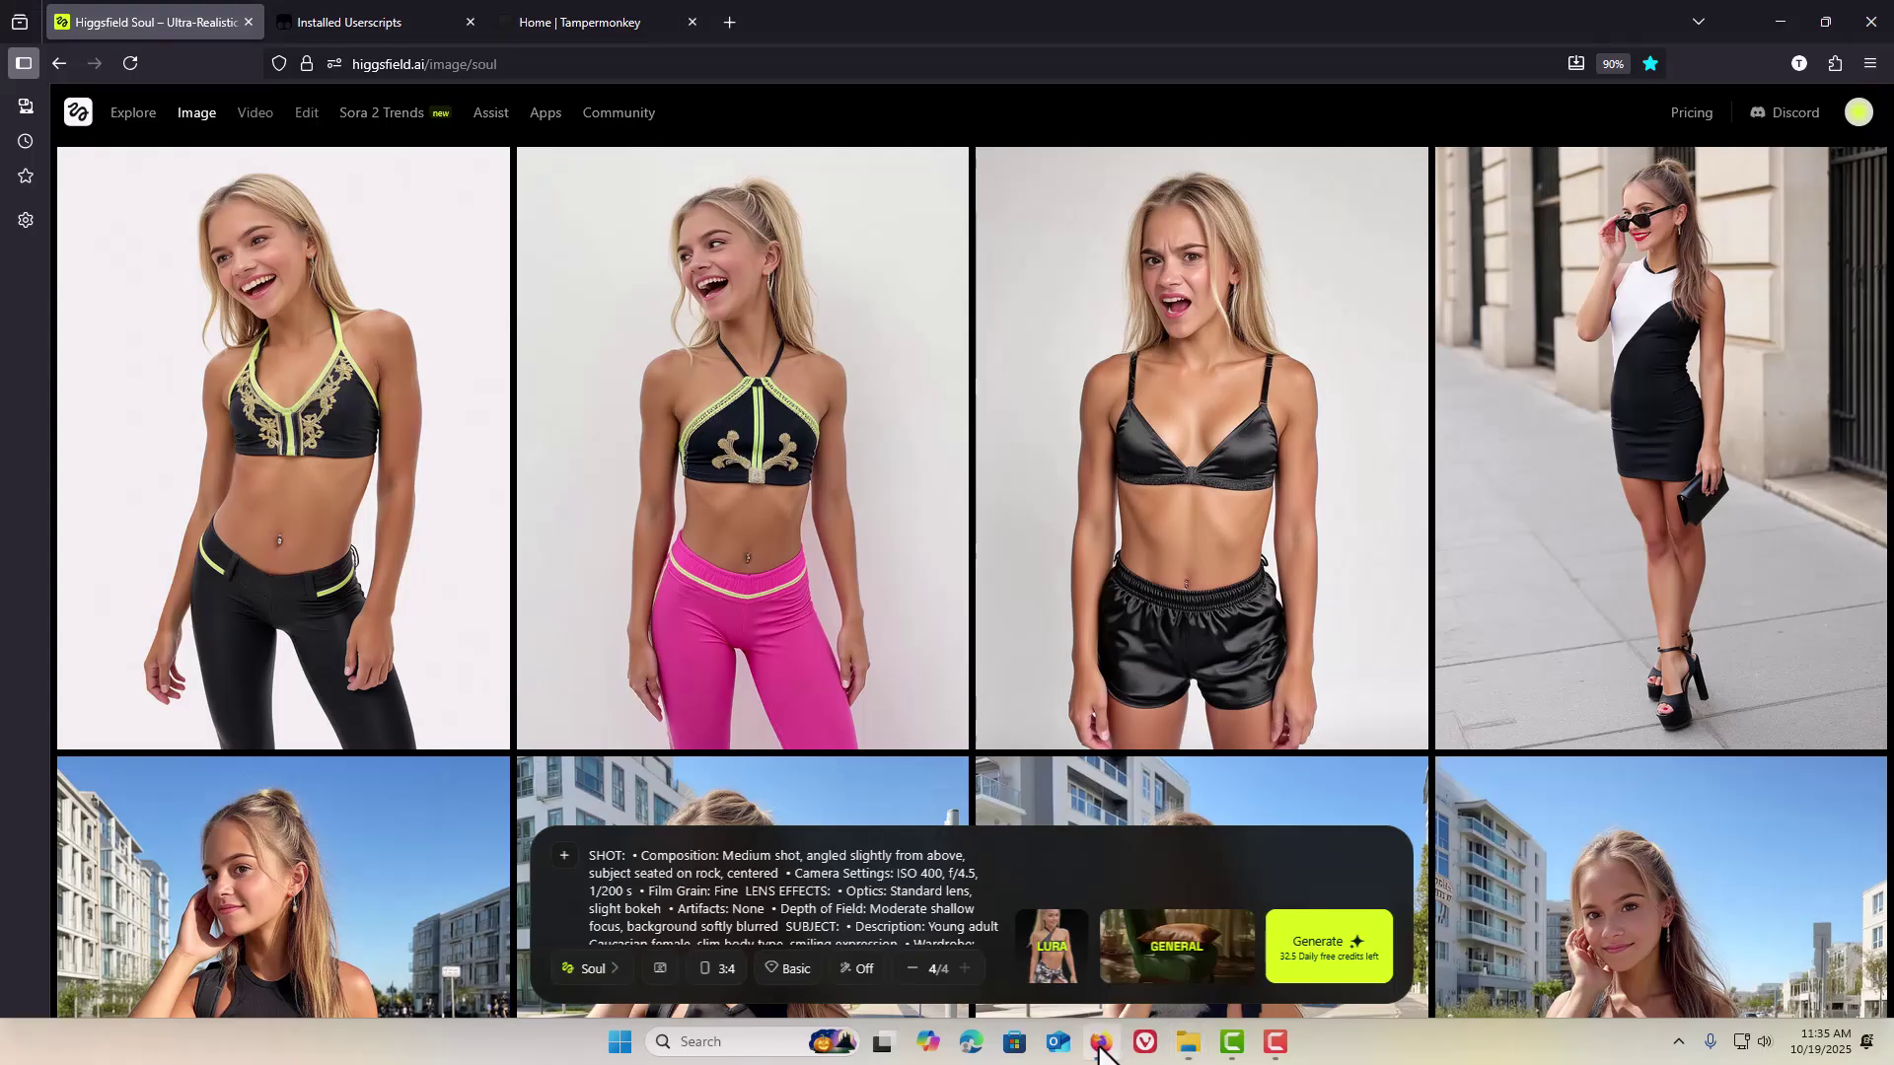
pyautogui.click(1835, 64)
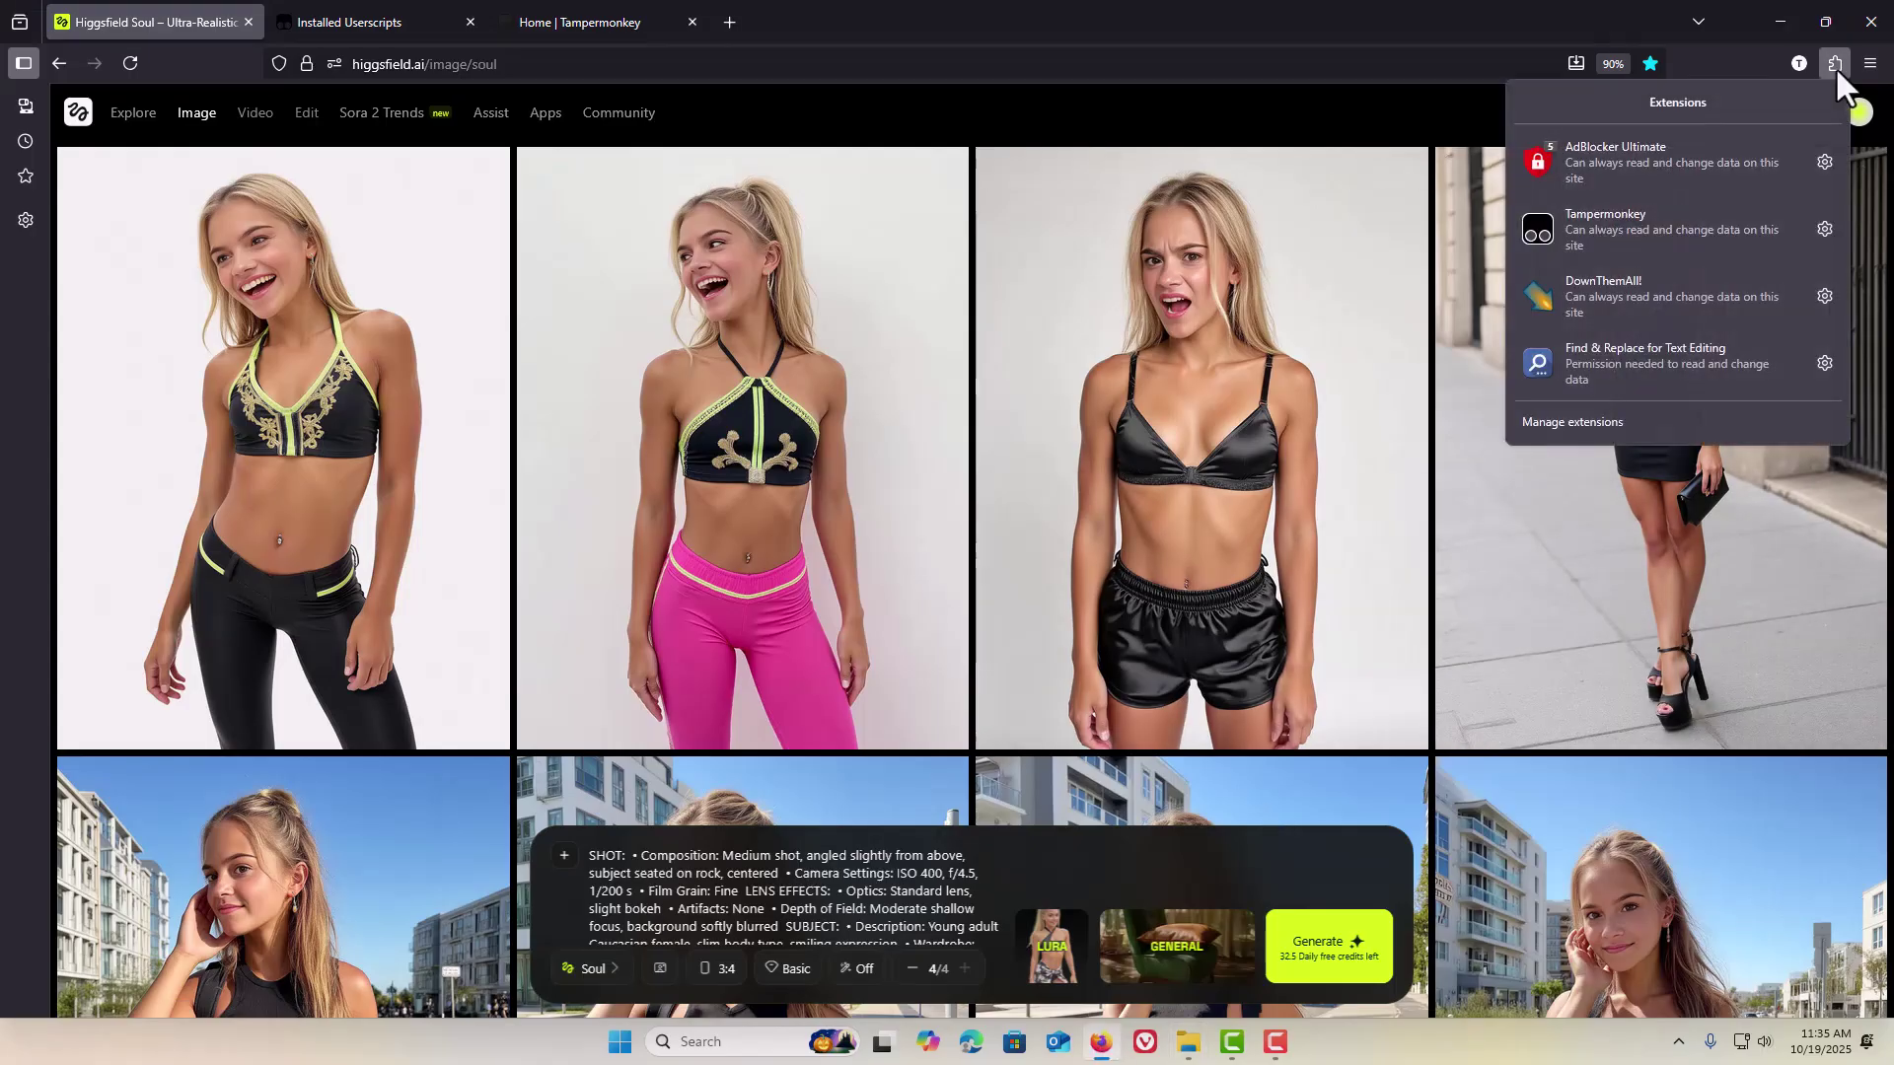
pyautogui.click(1637, 223)
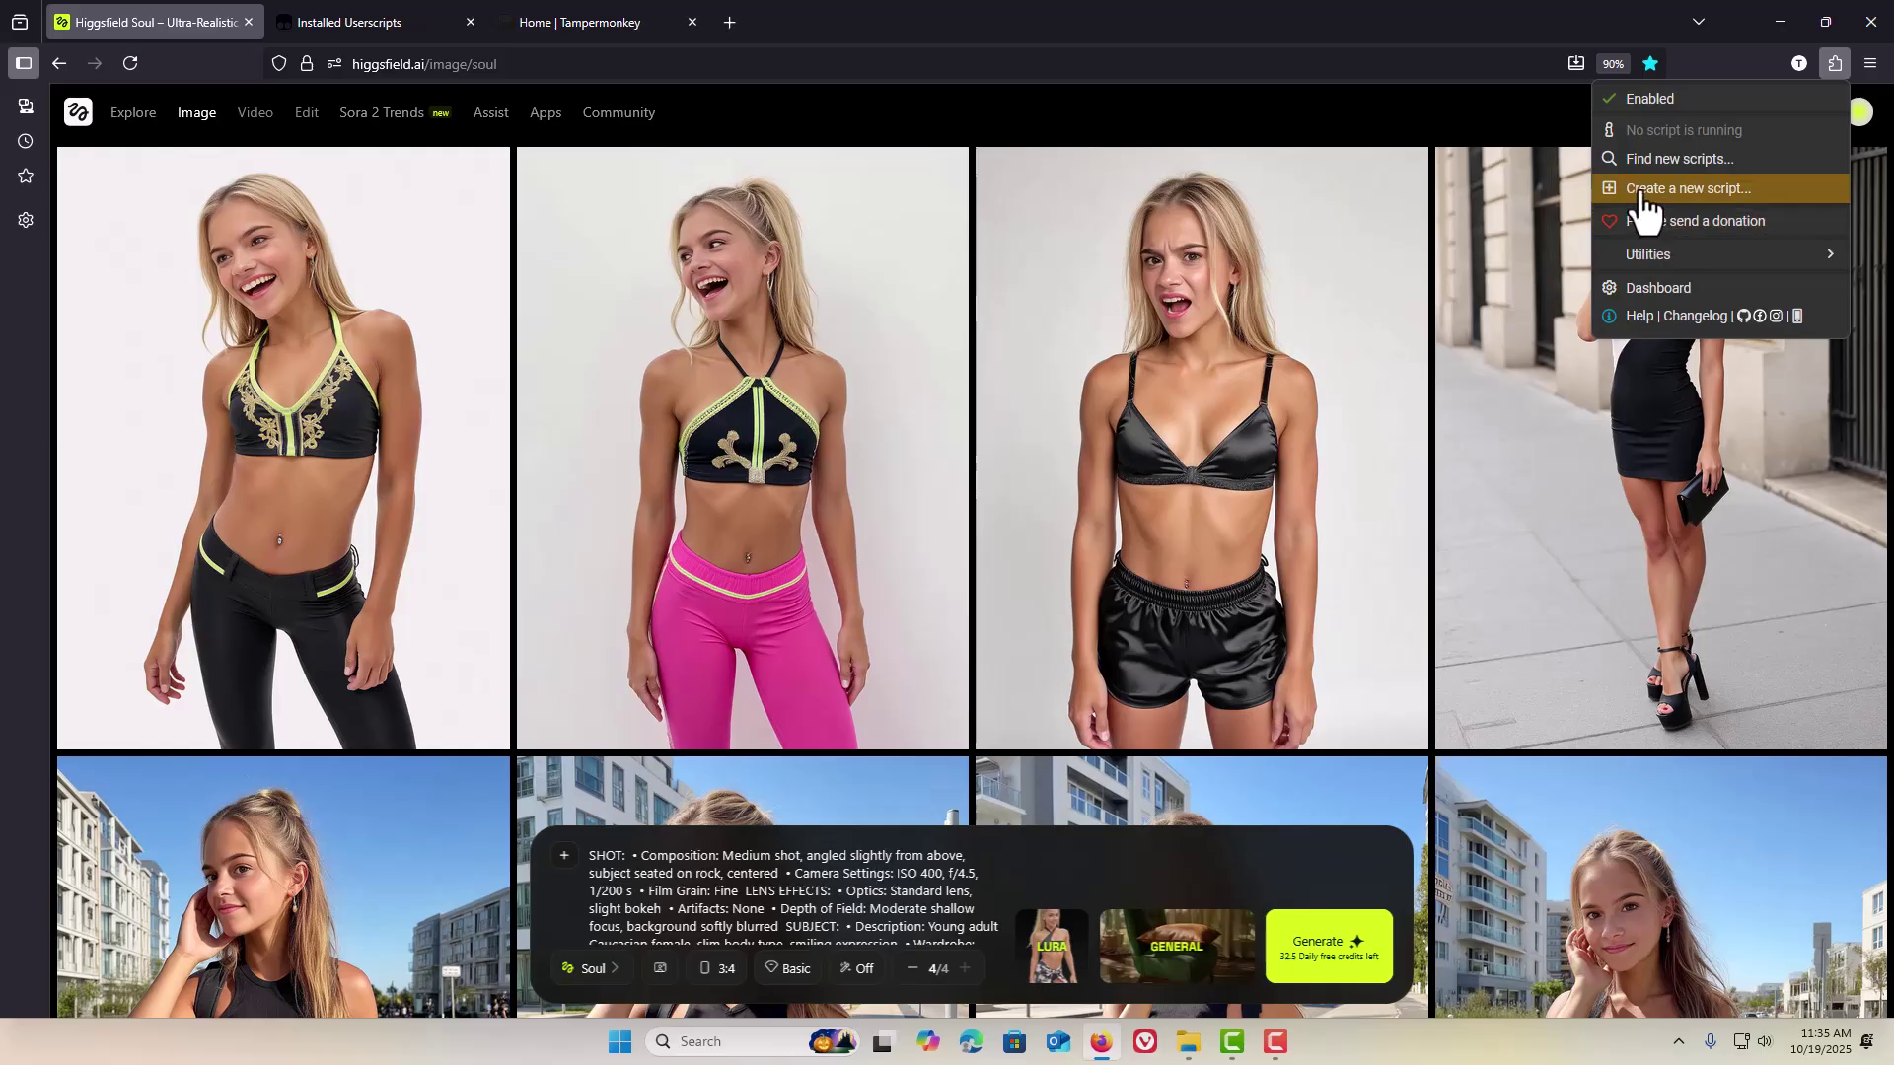
pyautogui.click(1640, 190)
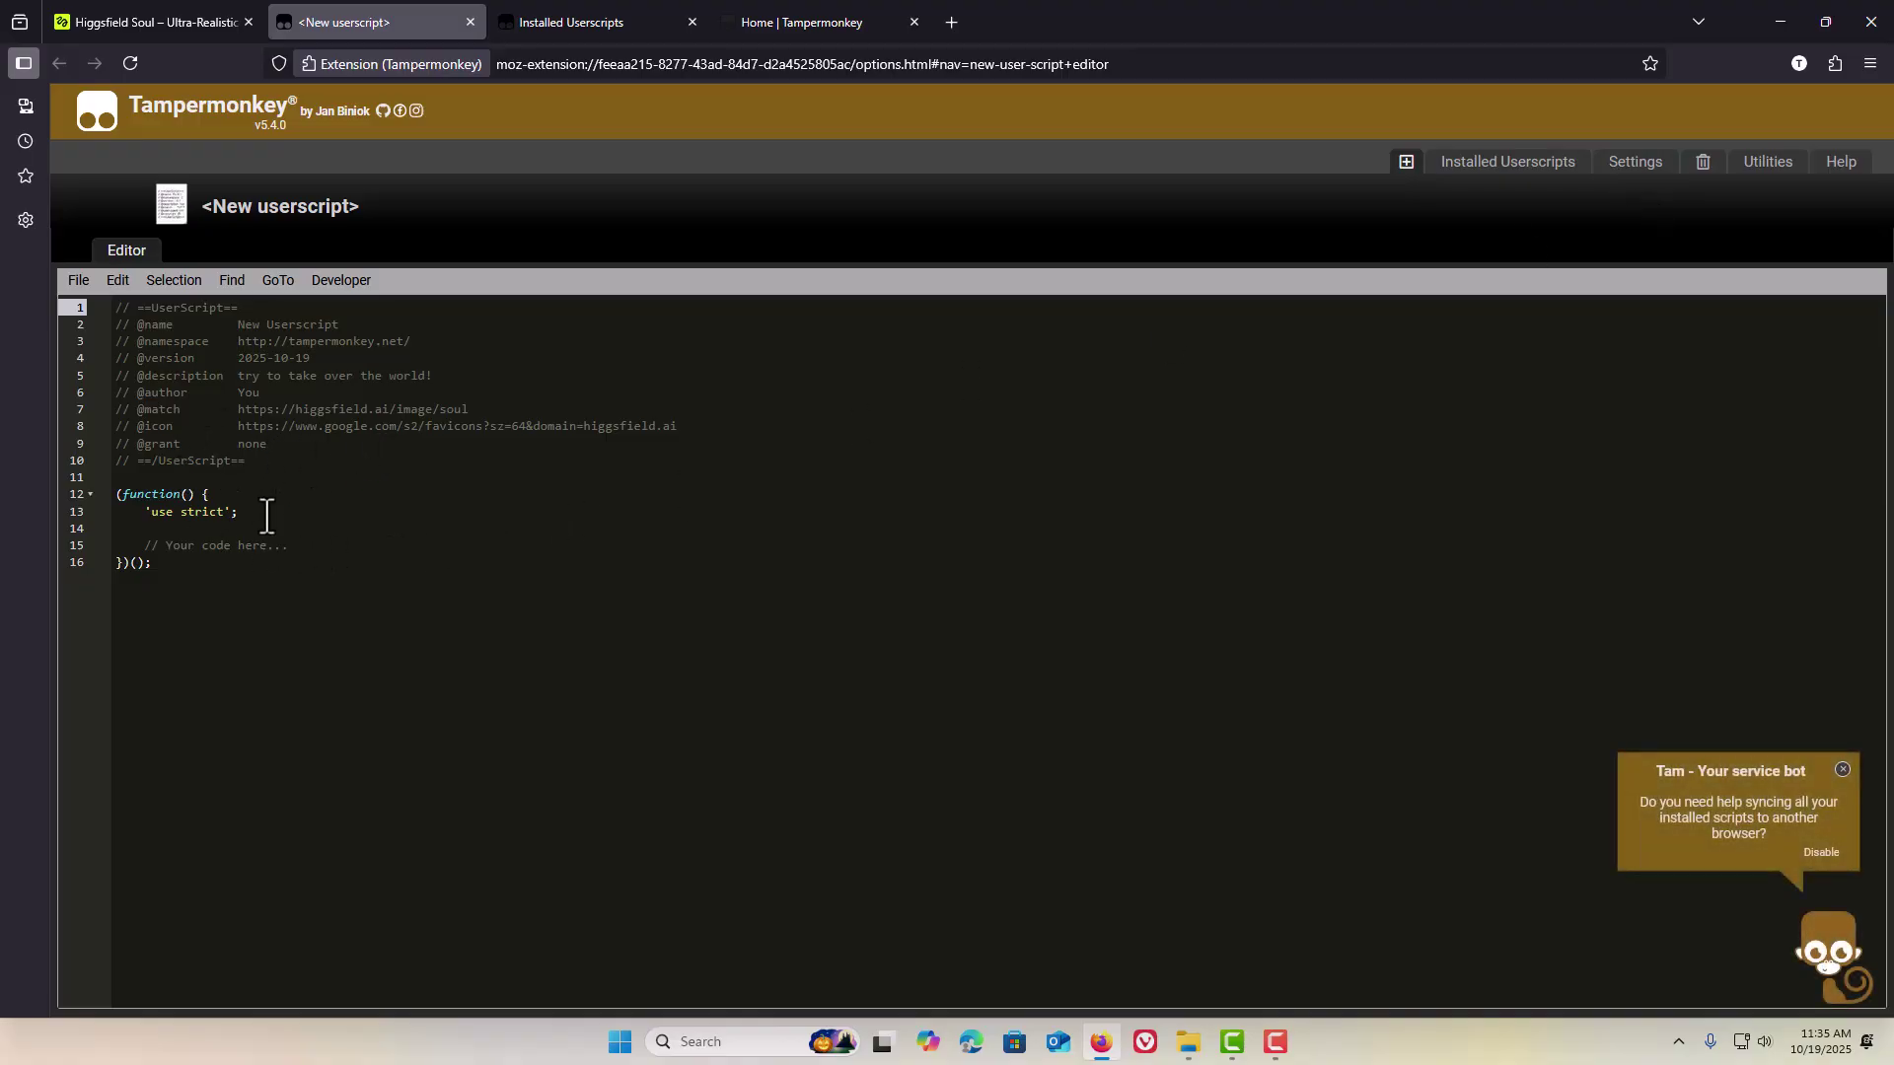
pyautogui.moveTo(287, 548); pyautogui.dragTo(131, 418)
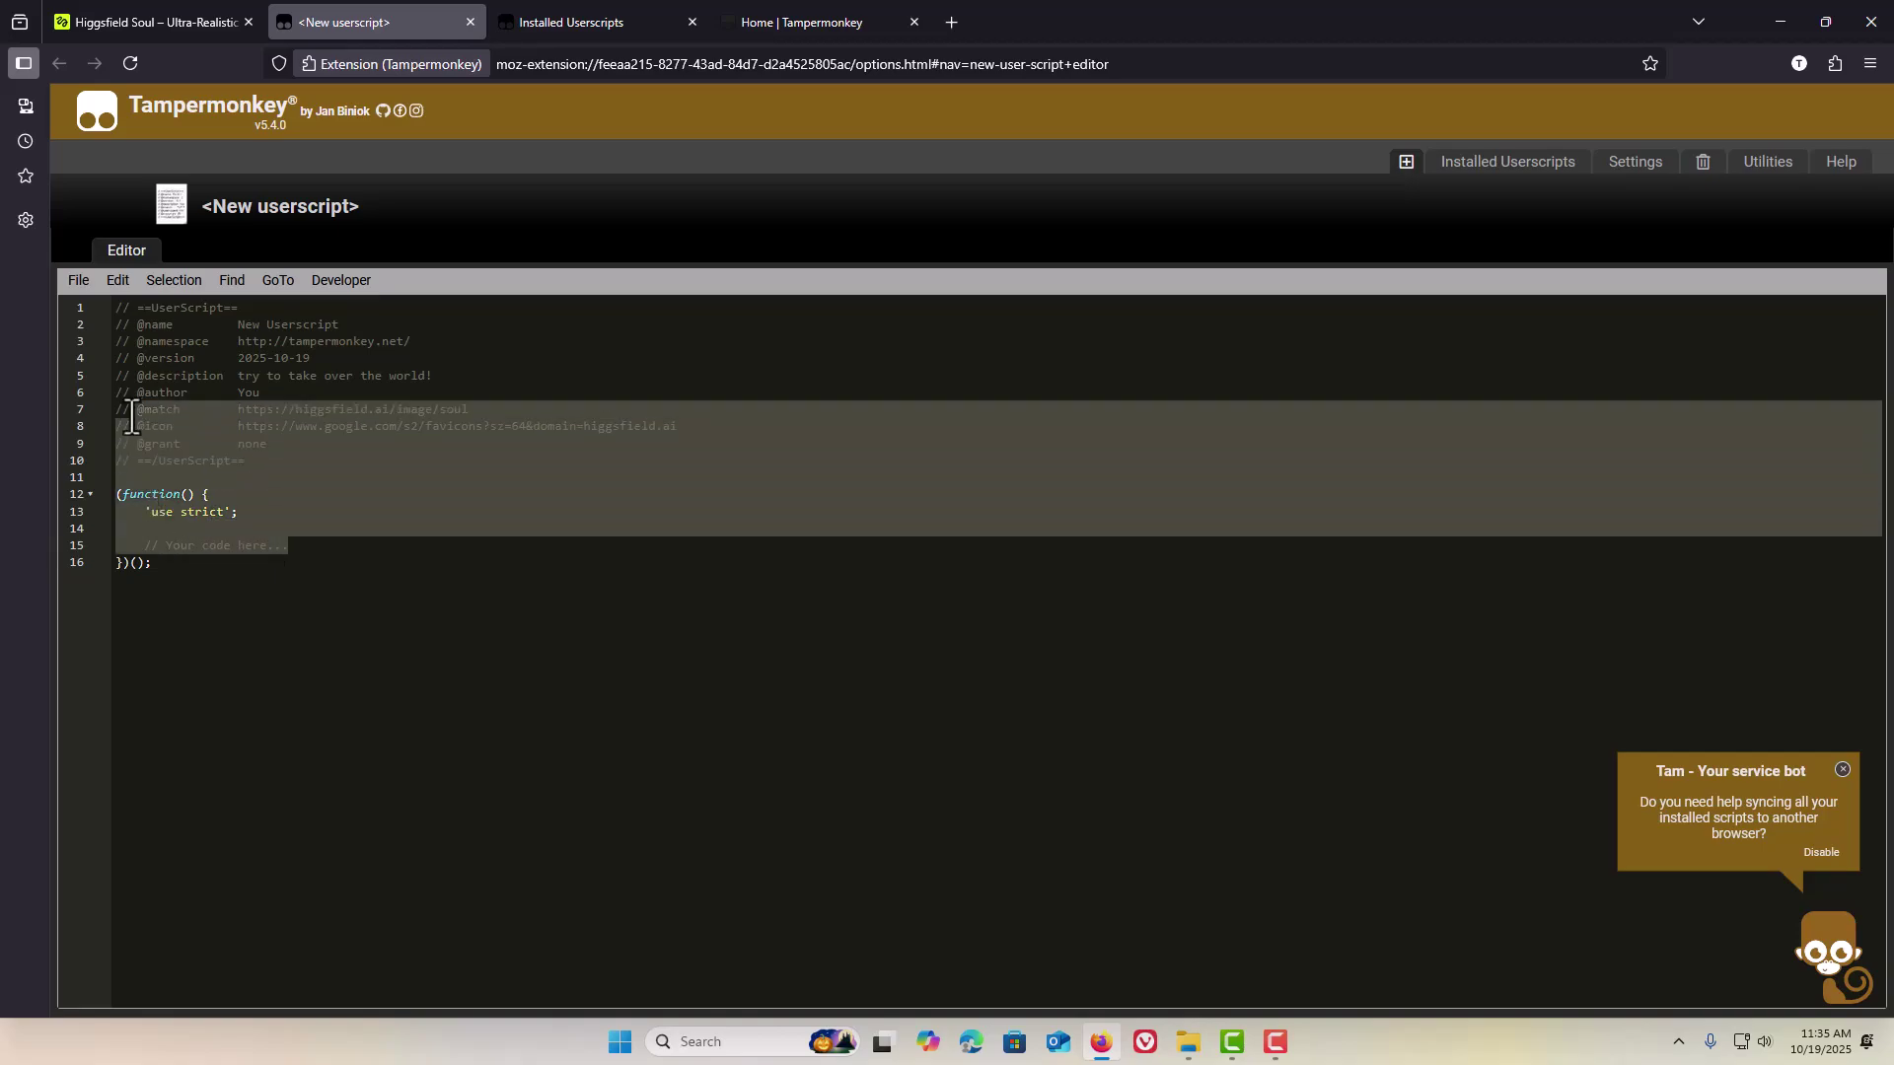
pyautogui.hotkey('ctrl', 'a')
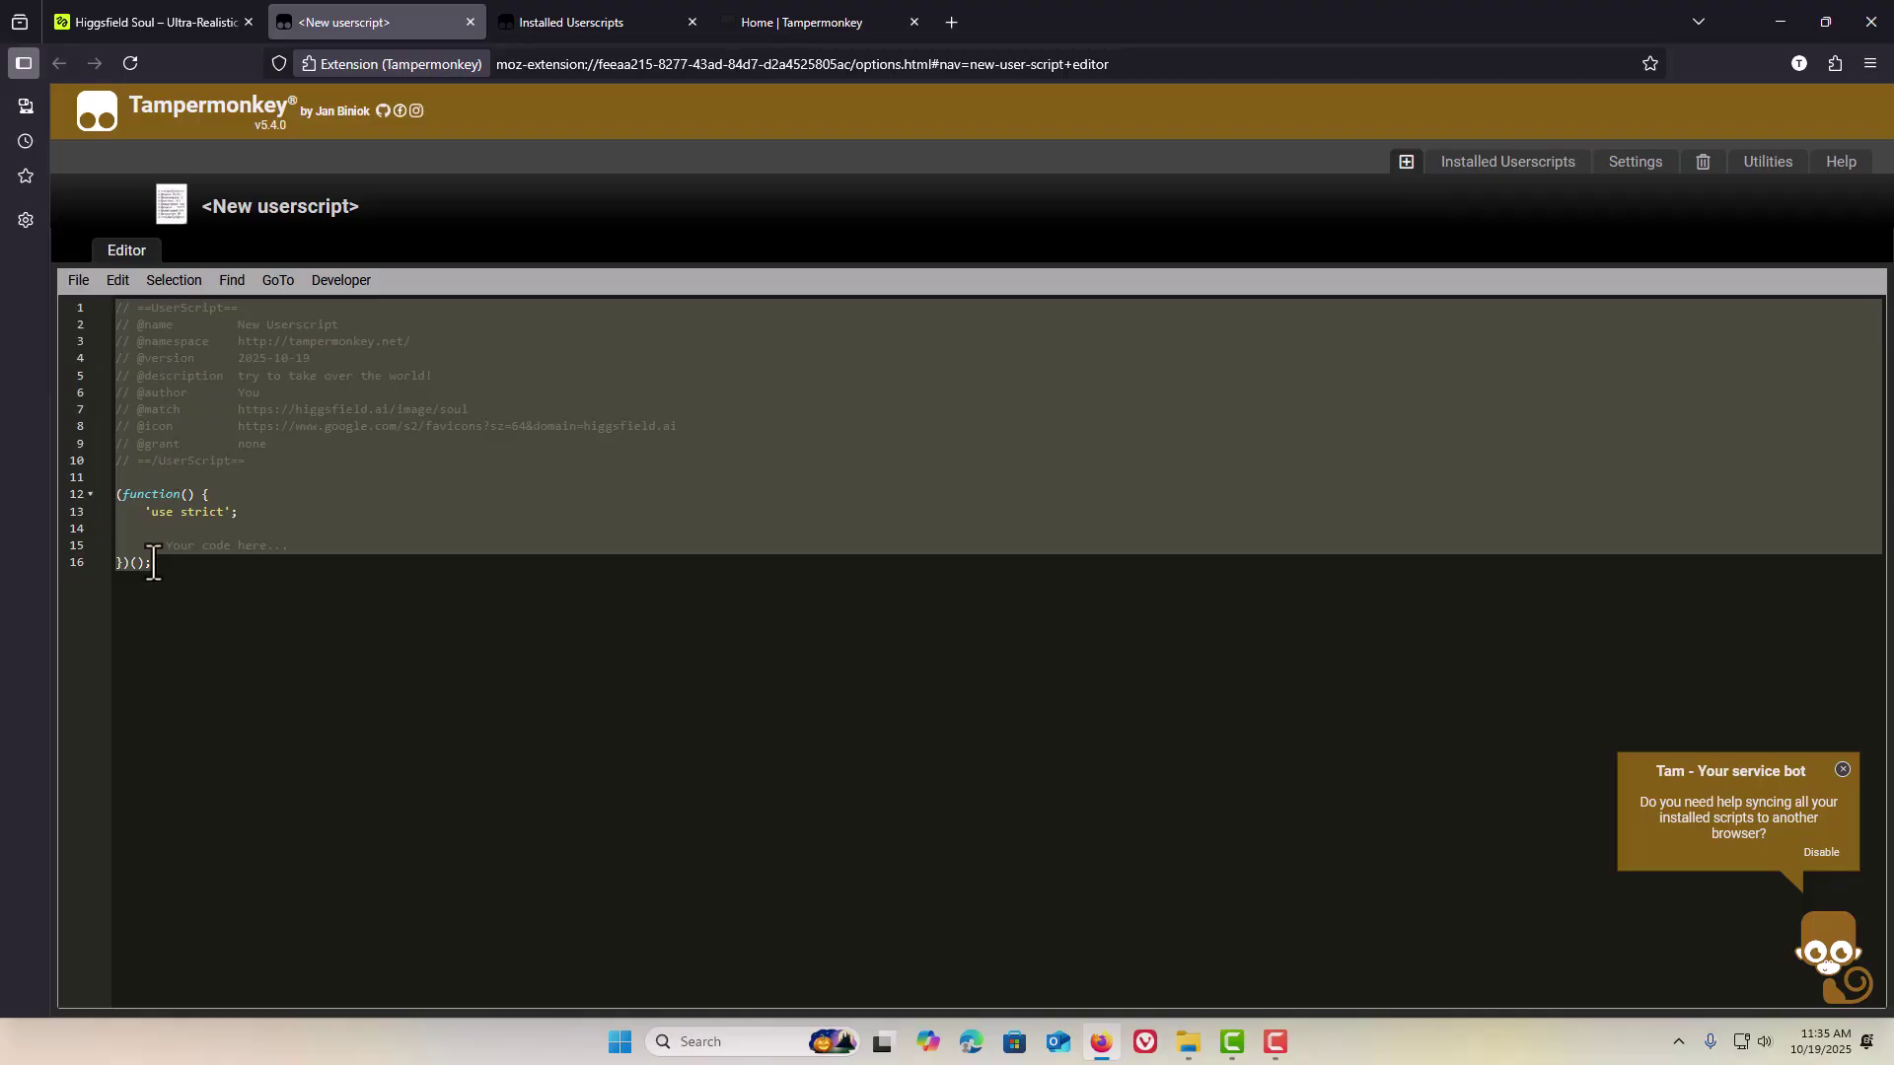
pyautogui.press('BackSpace')
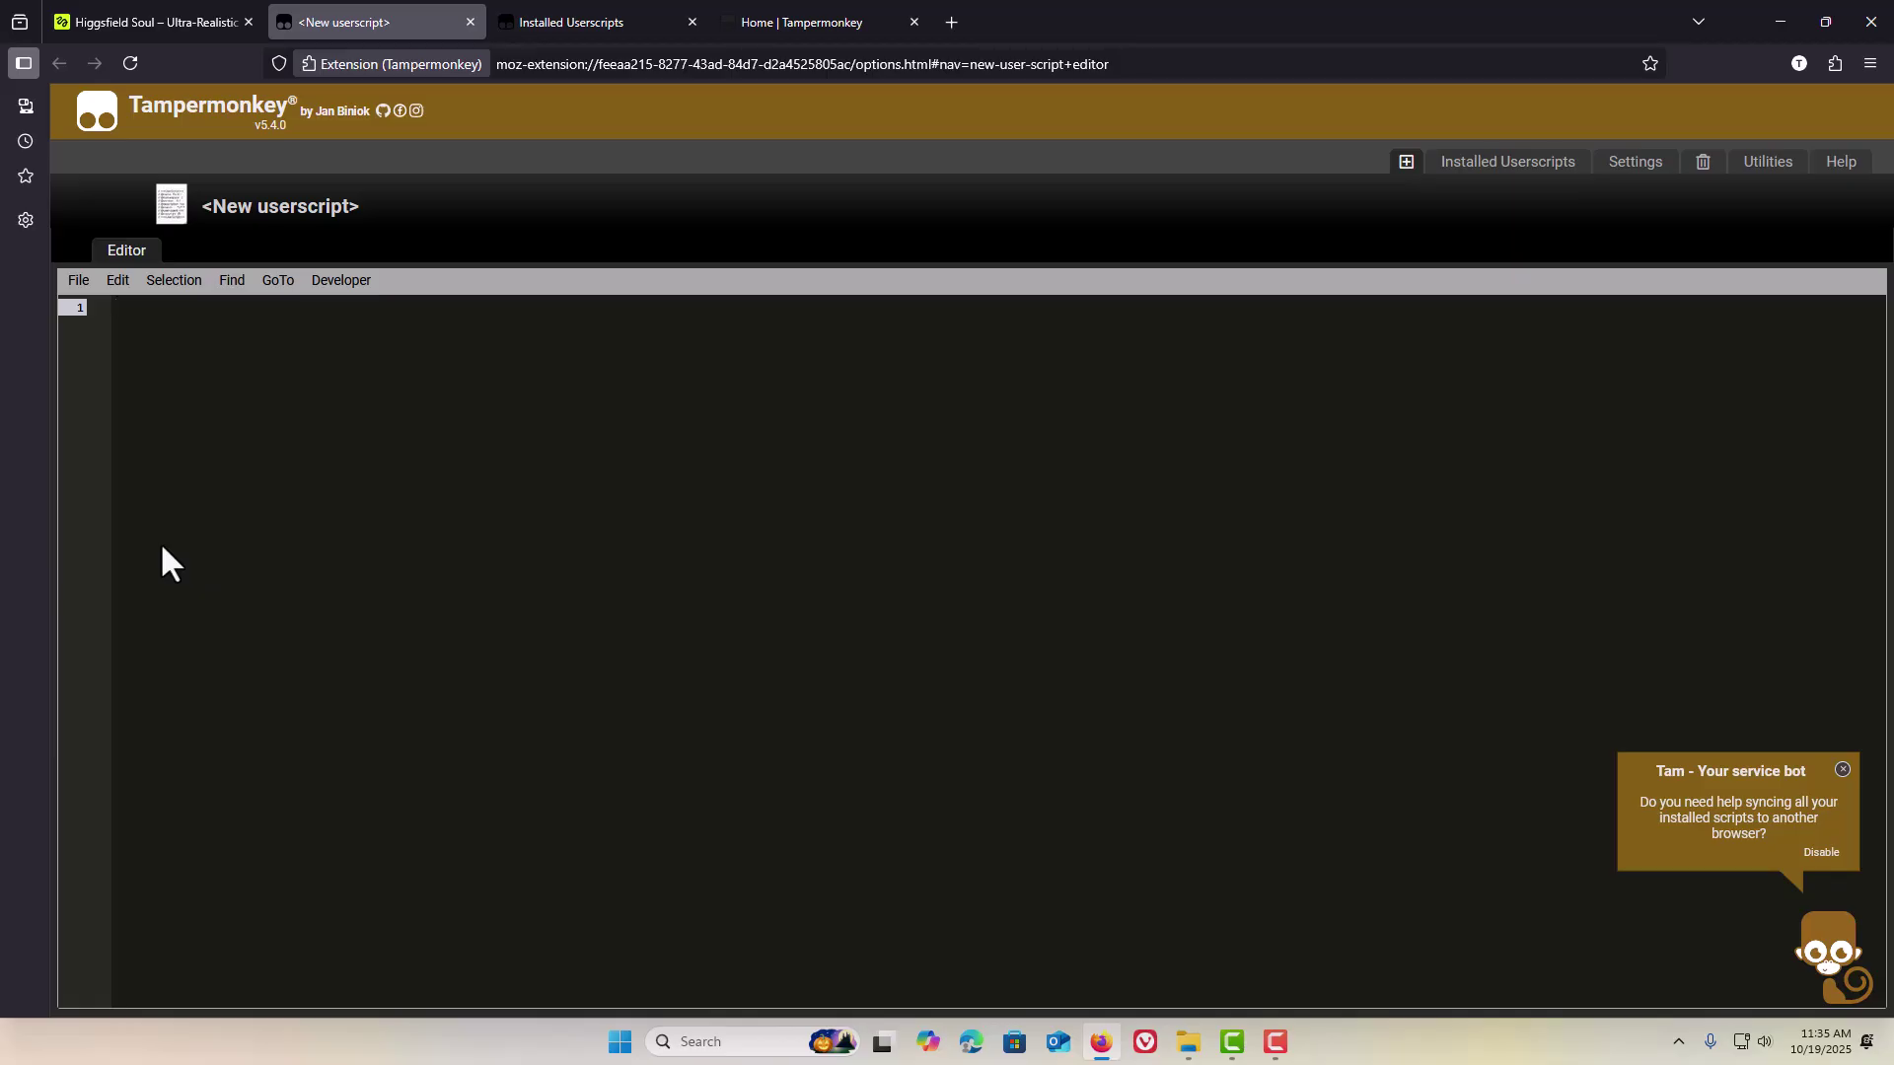
pyautogui.hotkey('ctrl', 'v')
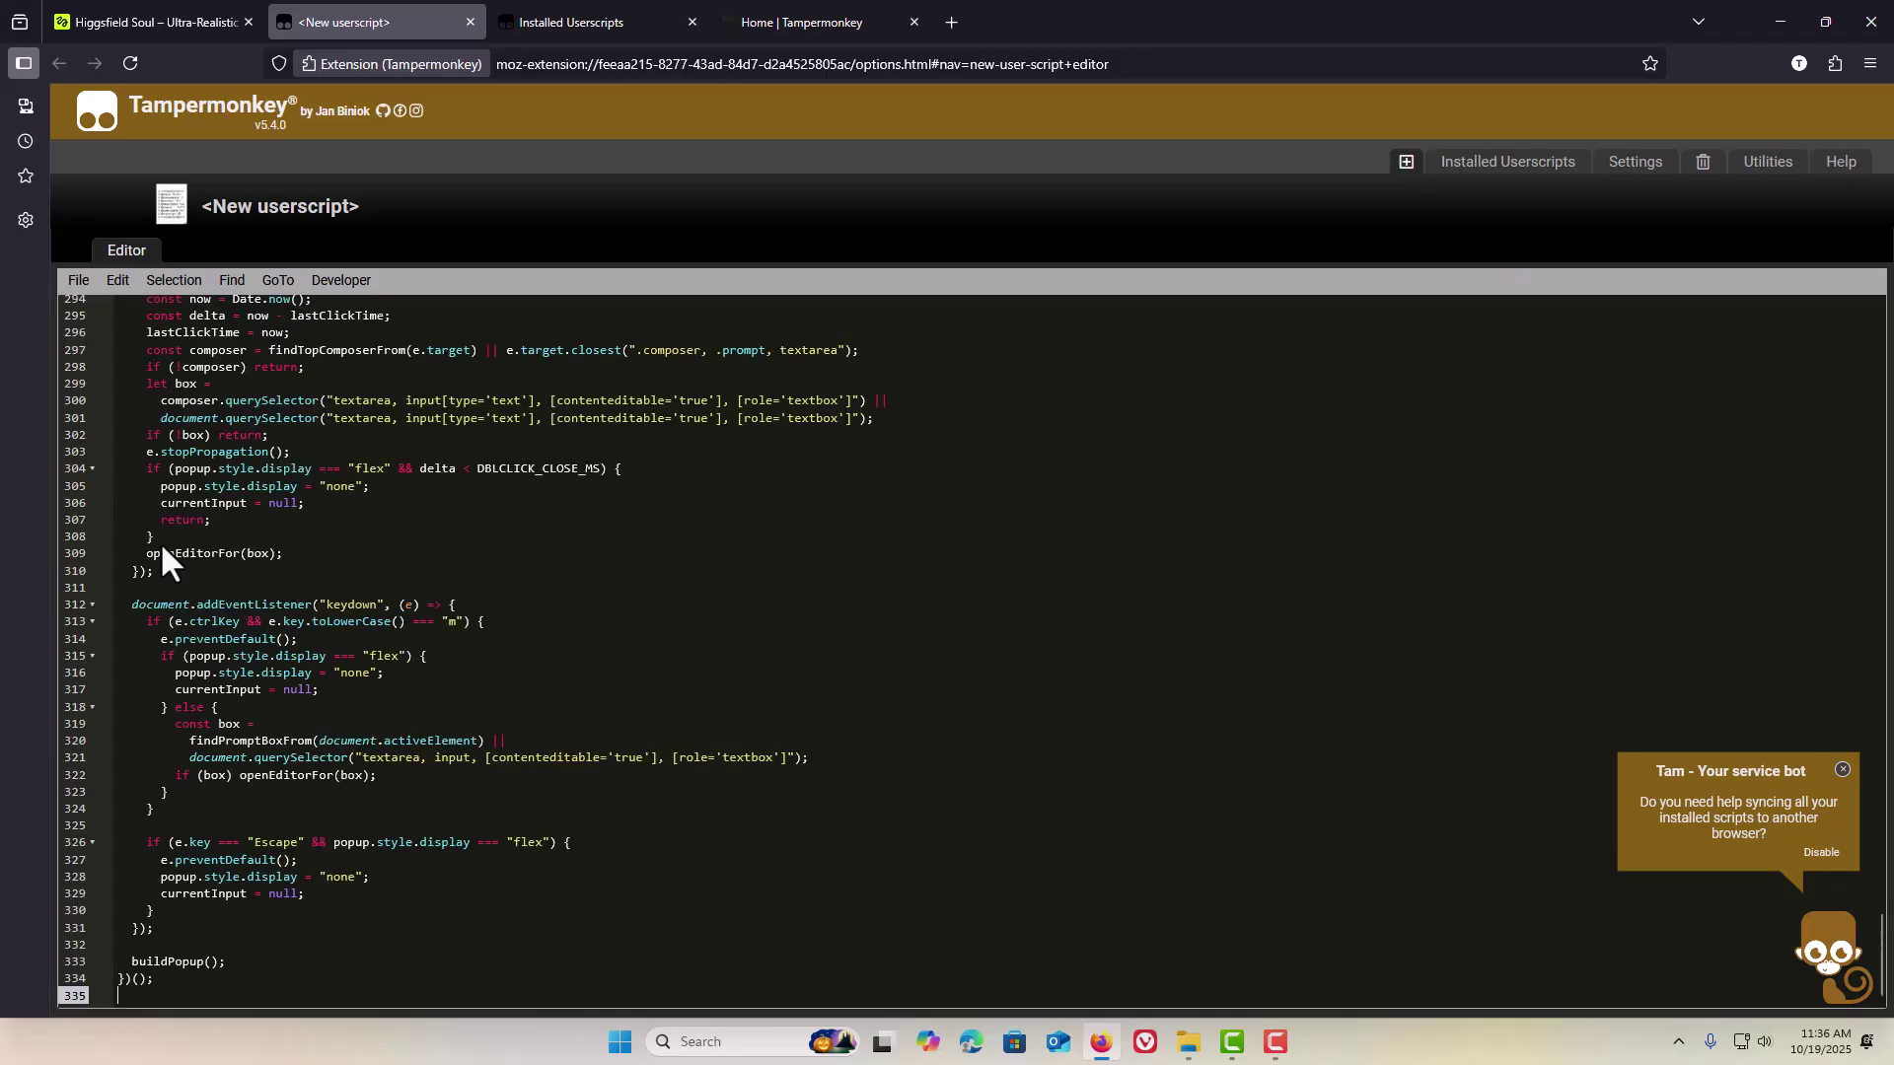
# Step: Clear the whole clipboard history and save the new Prompt Expander userscript
pyautogui.press('super+v')
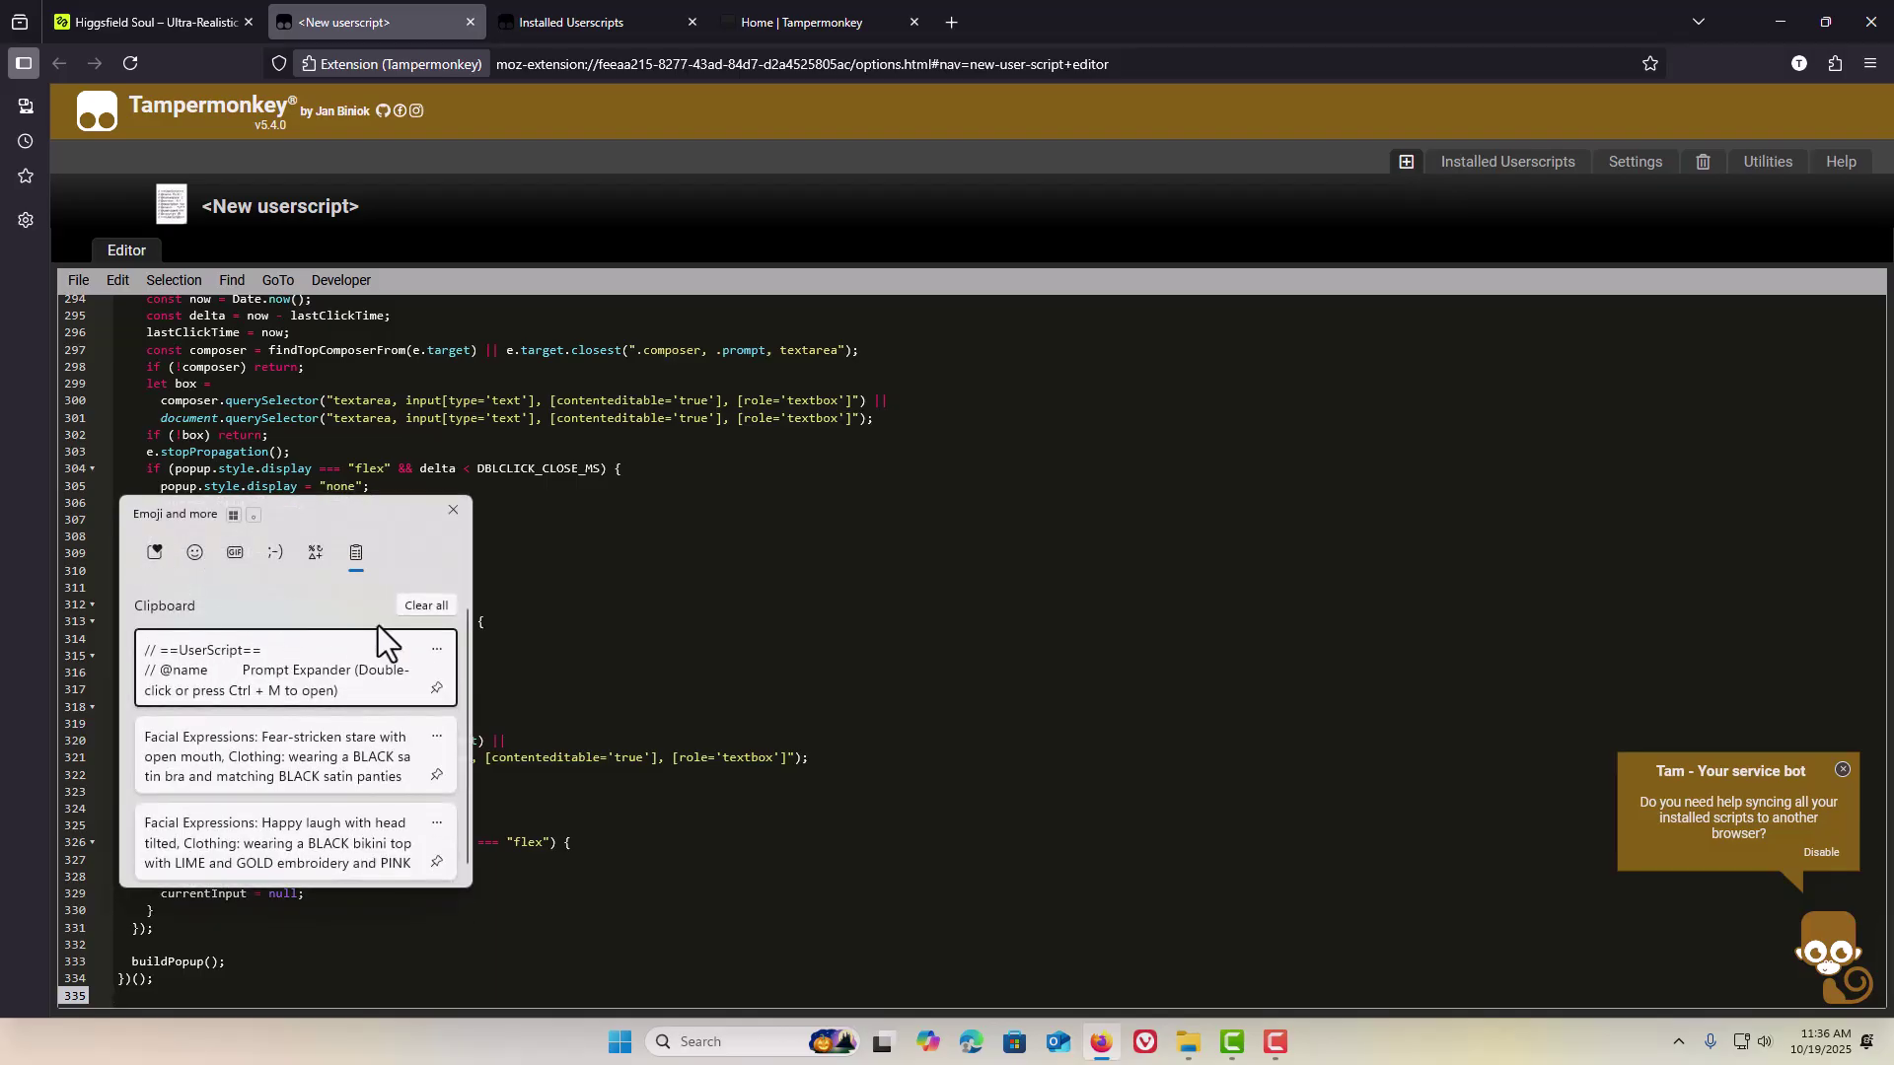
pyautogui.click(426, 604)
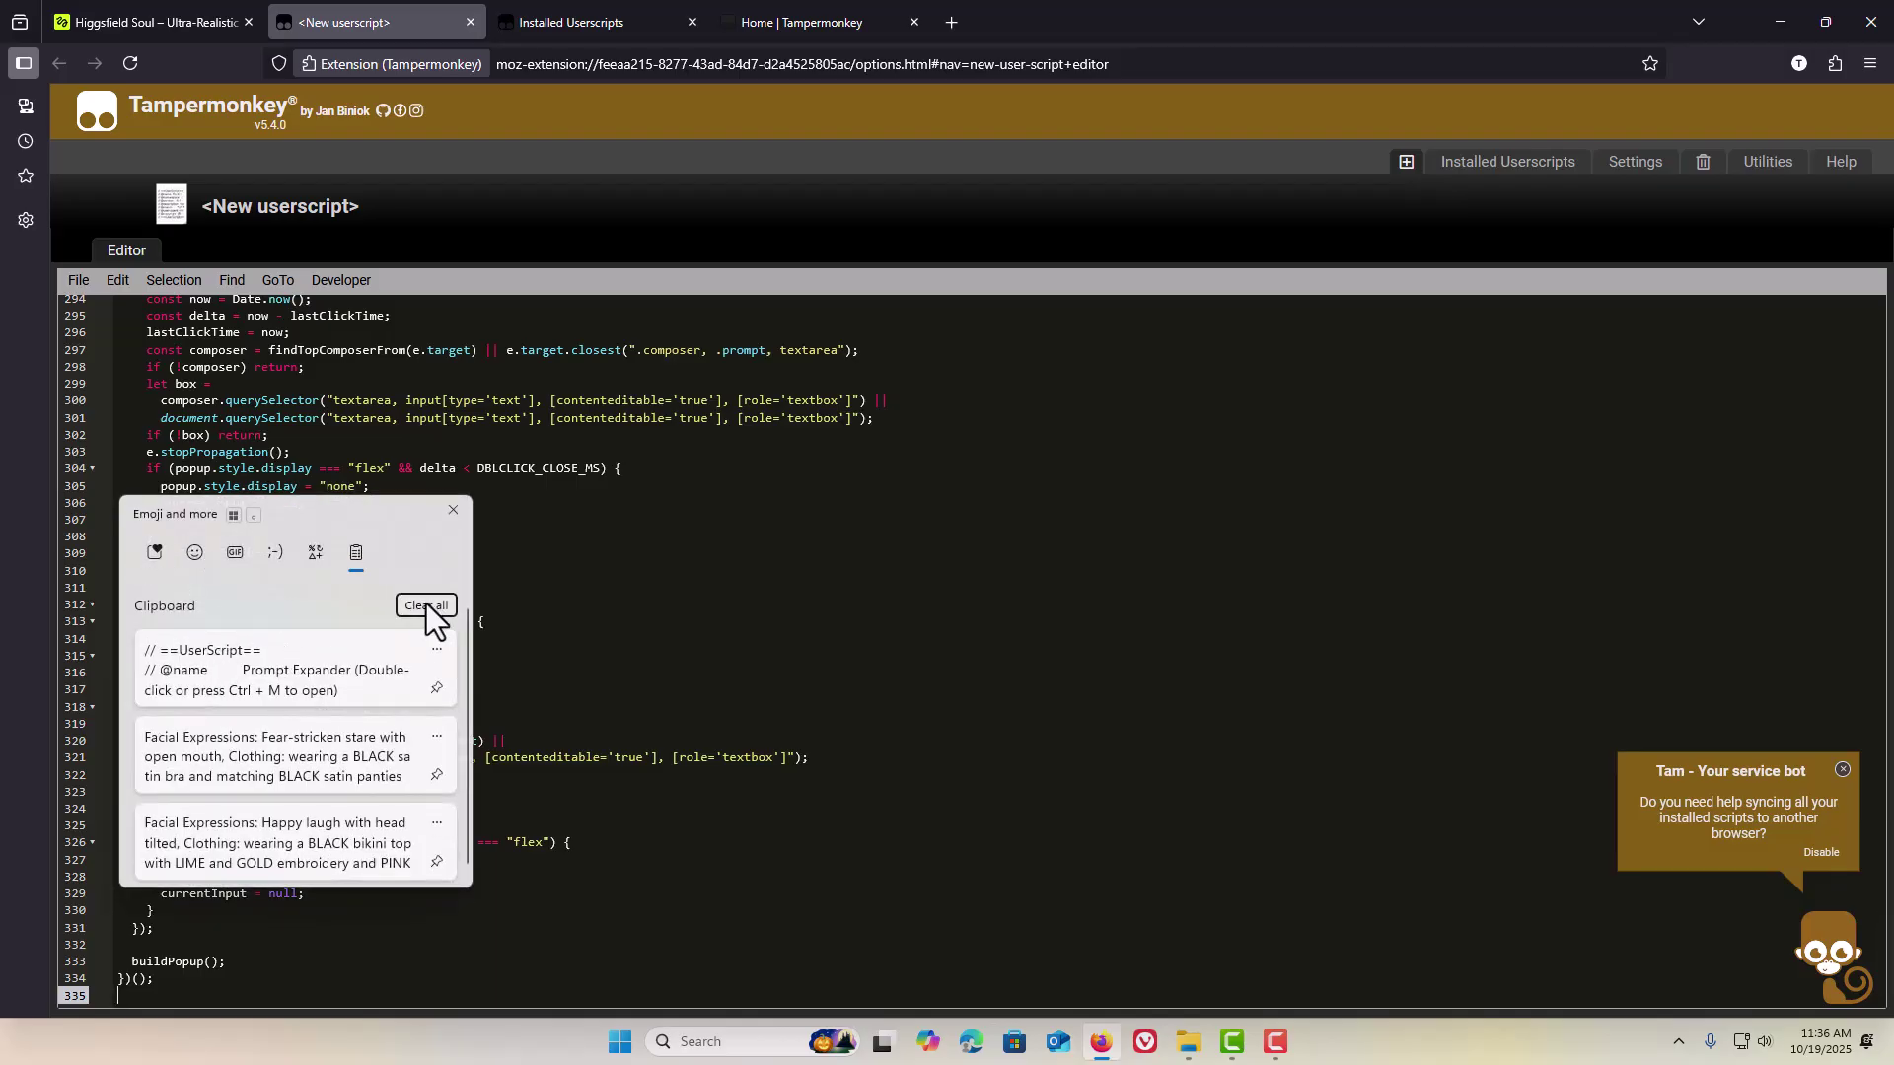
pyautogui.click(453, 510)
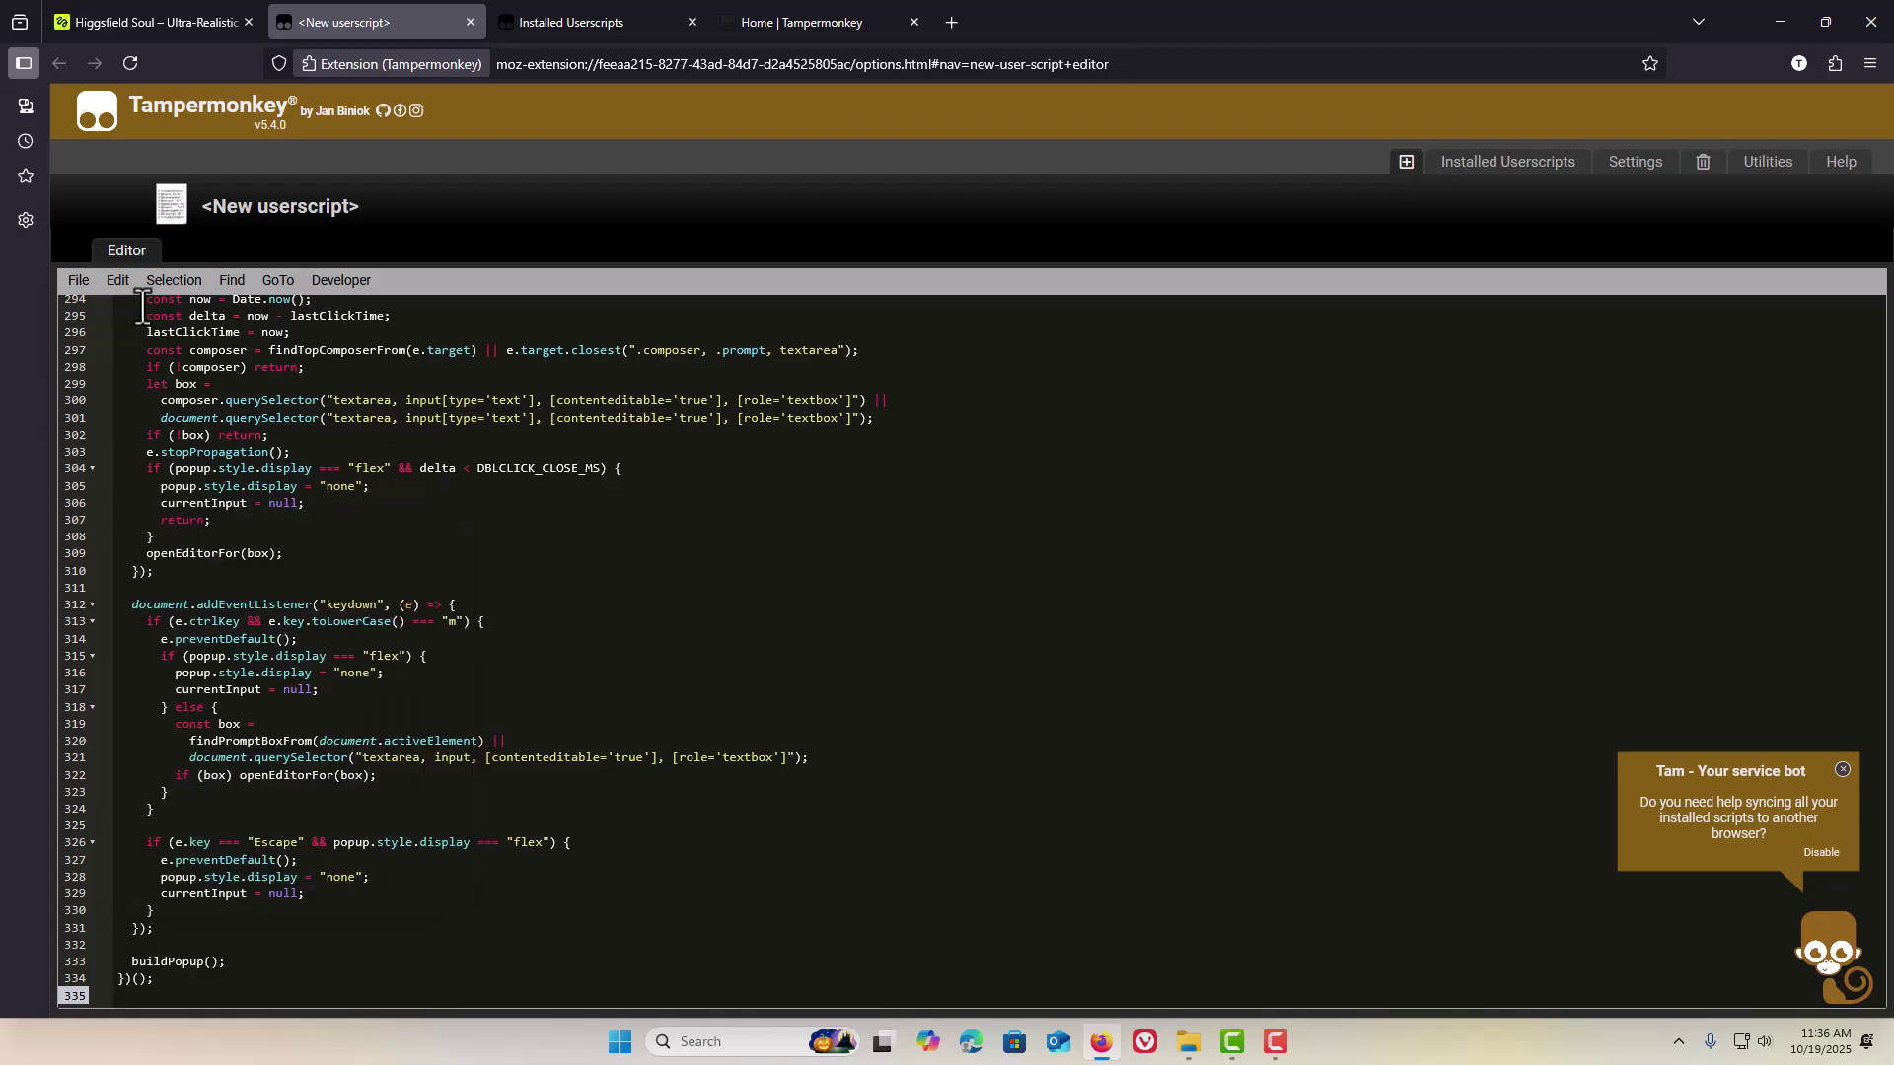
pyautogui.click(73, 284)
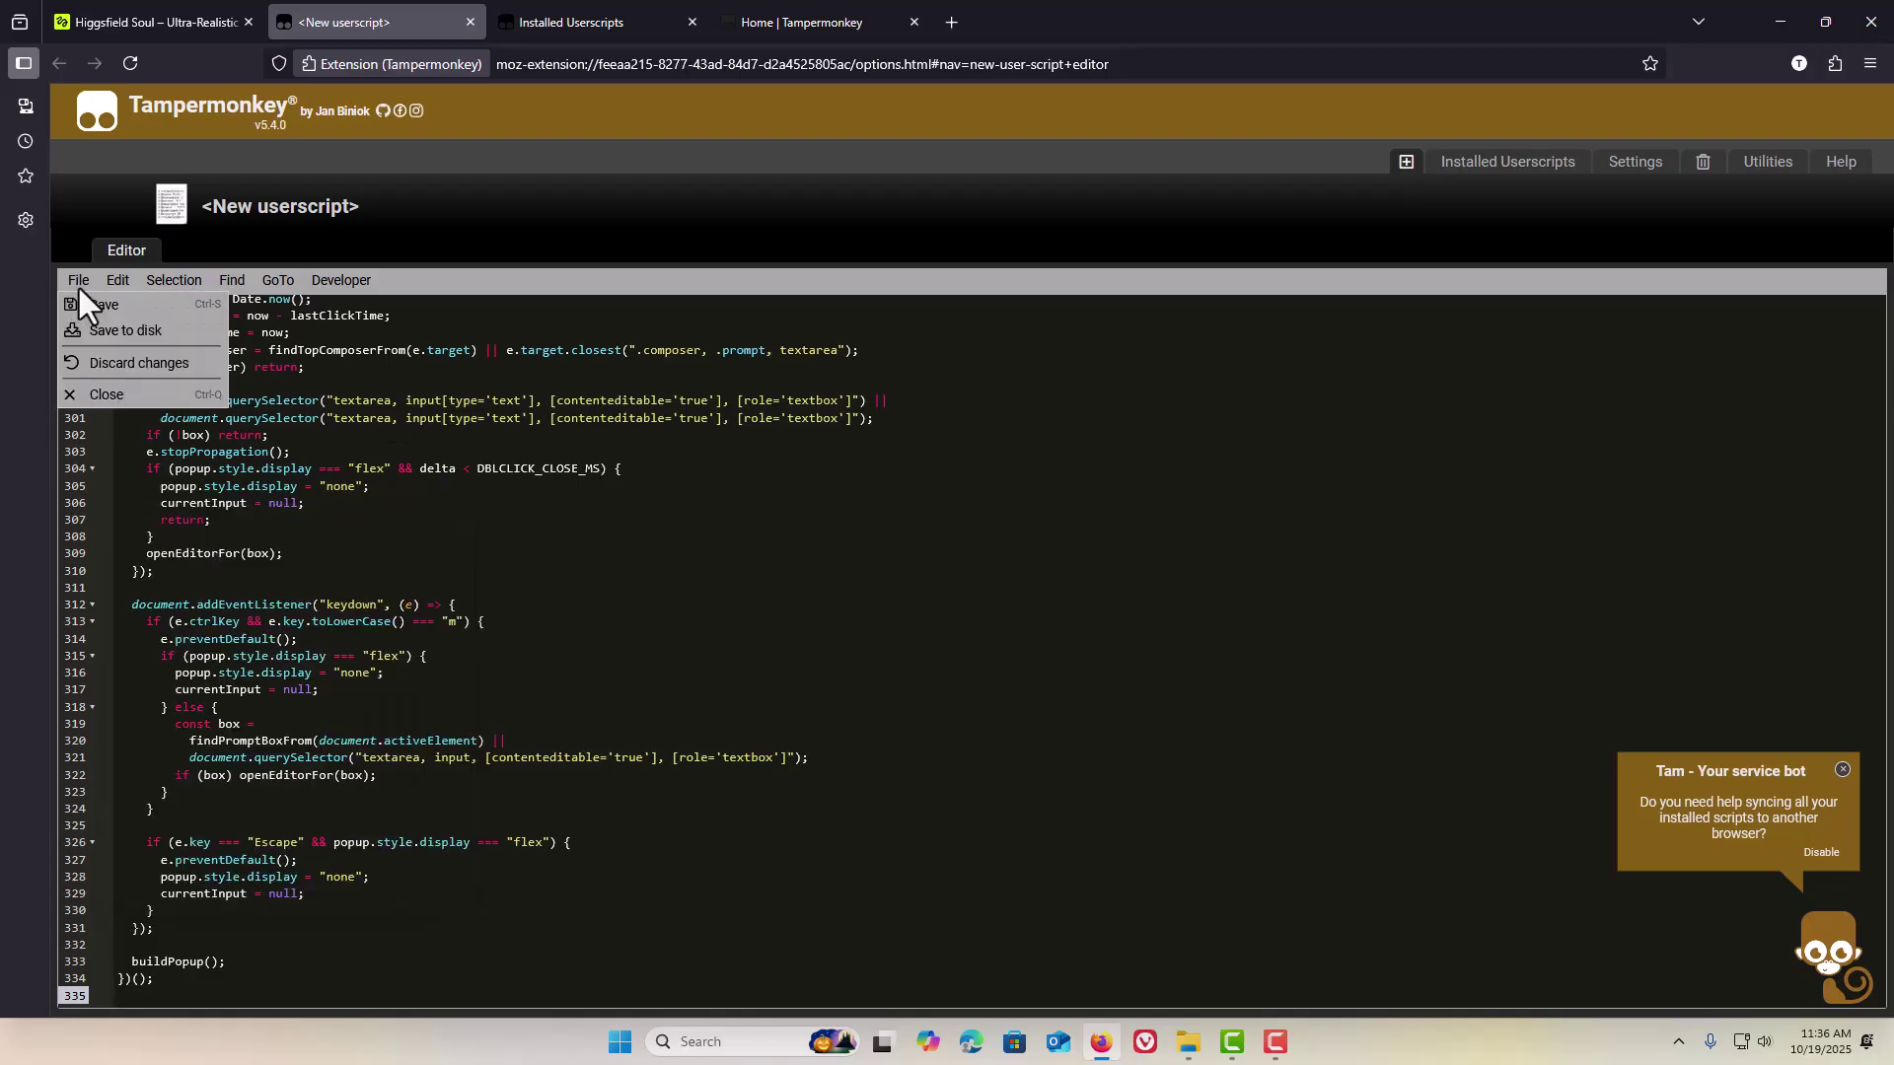
pyautogui.click(89, 302)
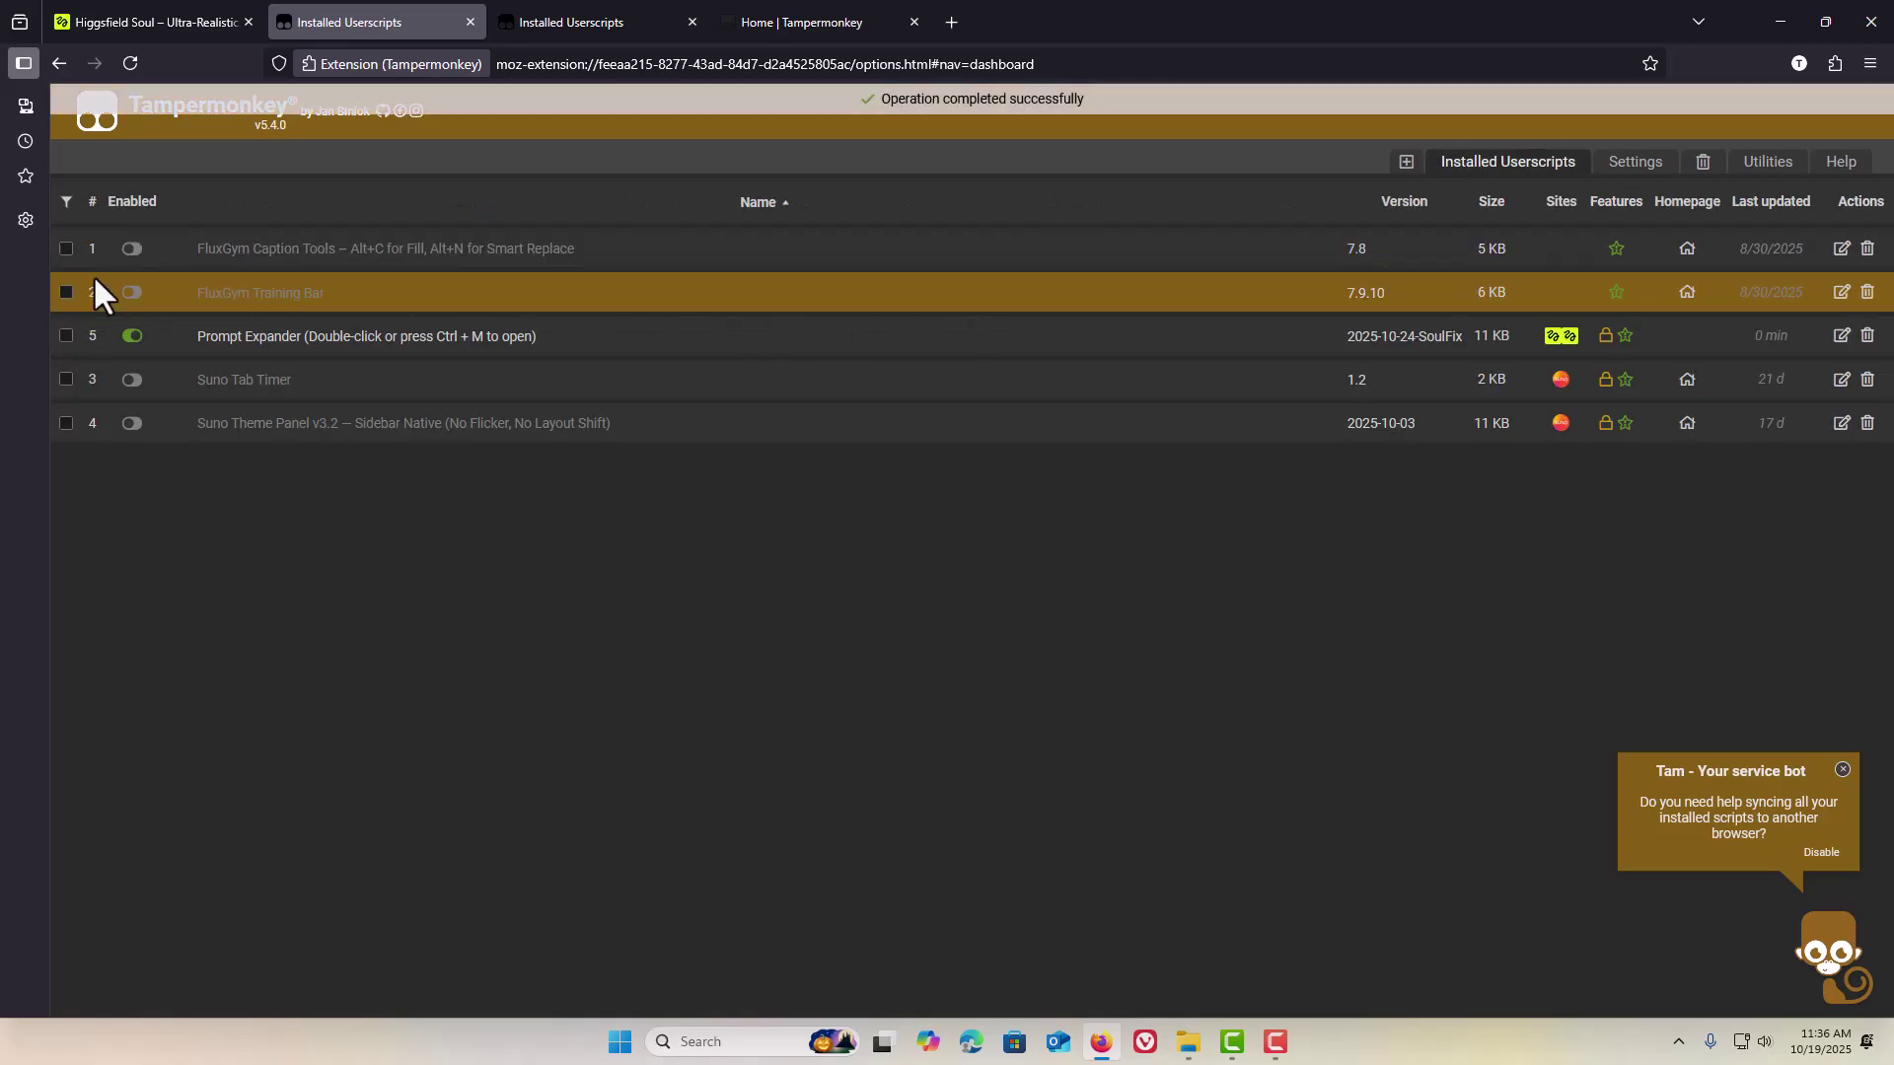
# Step: Open 2-Higgsfield-Horizontal.txt from the script folder, copy its entire code and close the file
pyautogui.click(1189, 1040)
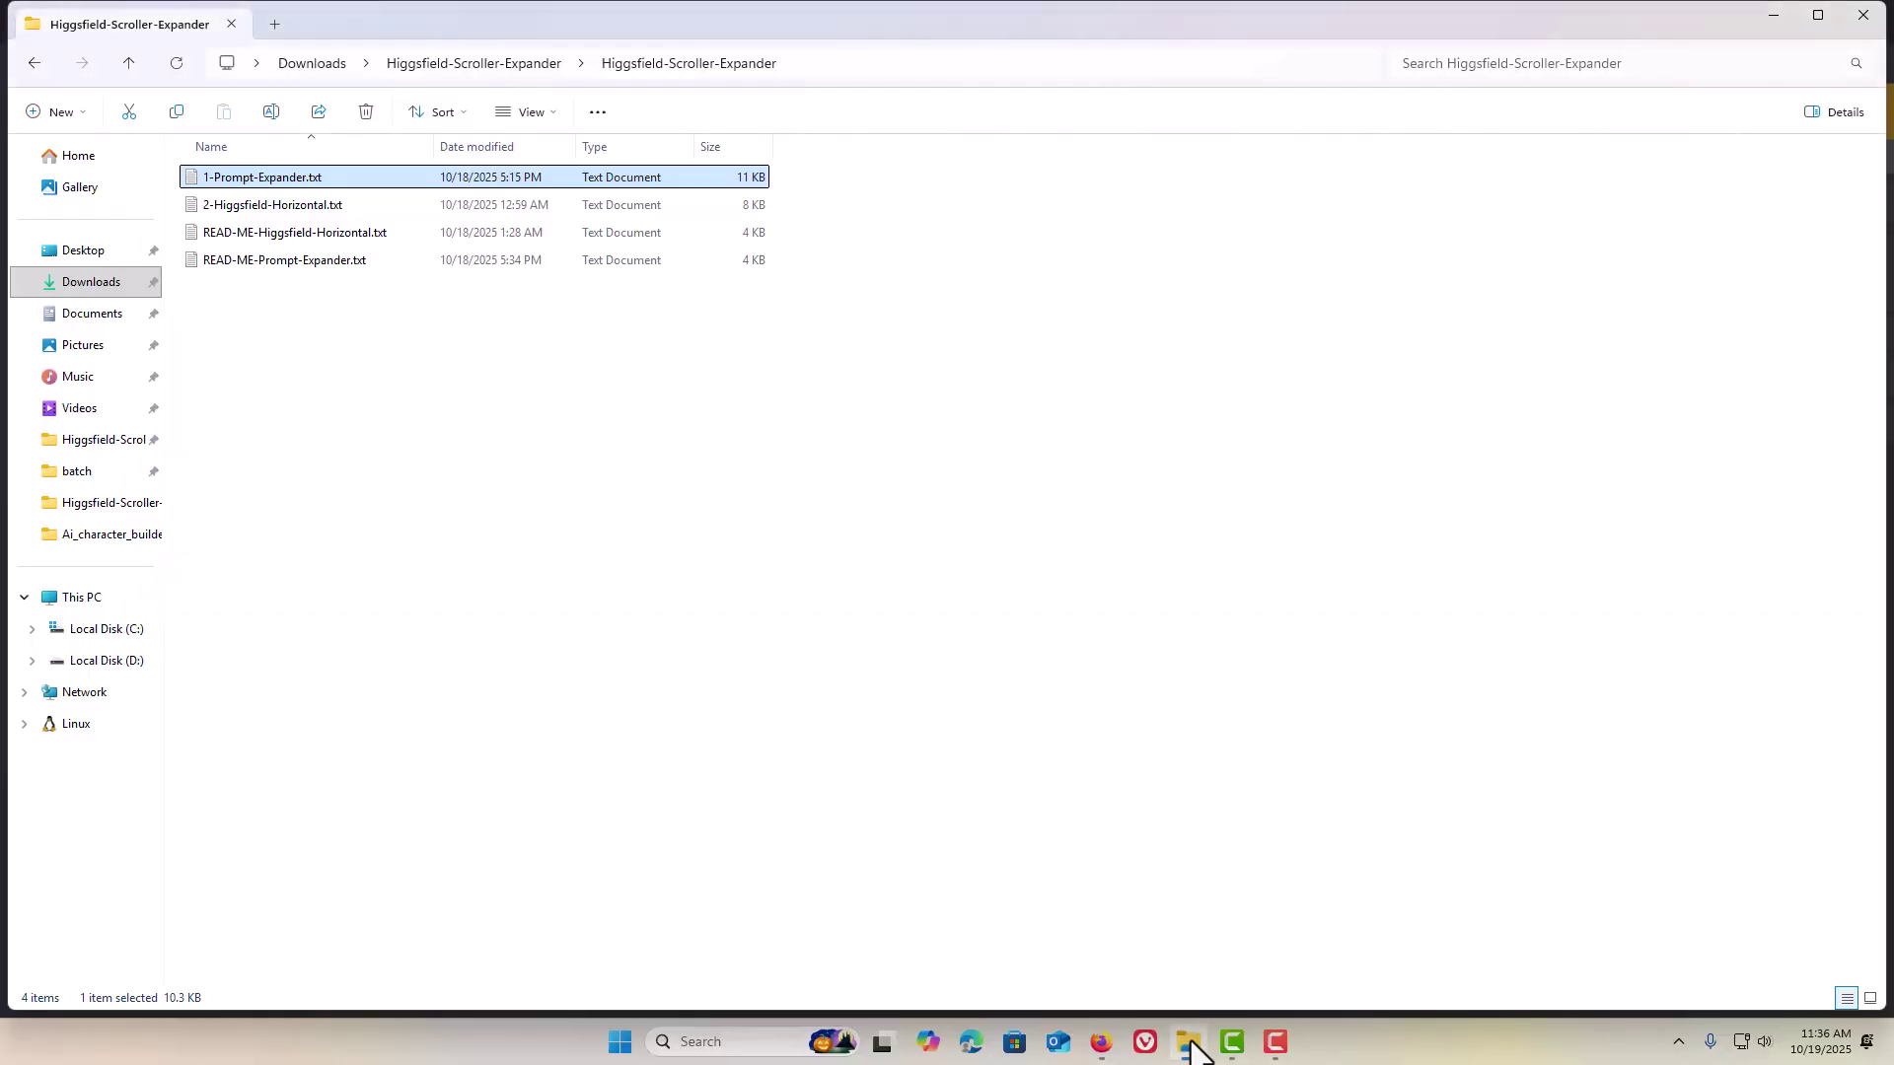
pyautogui.doubleClick(247, 209)
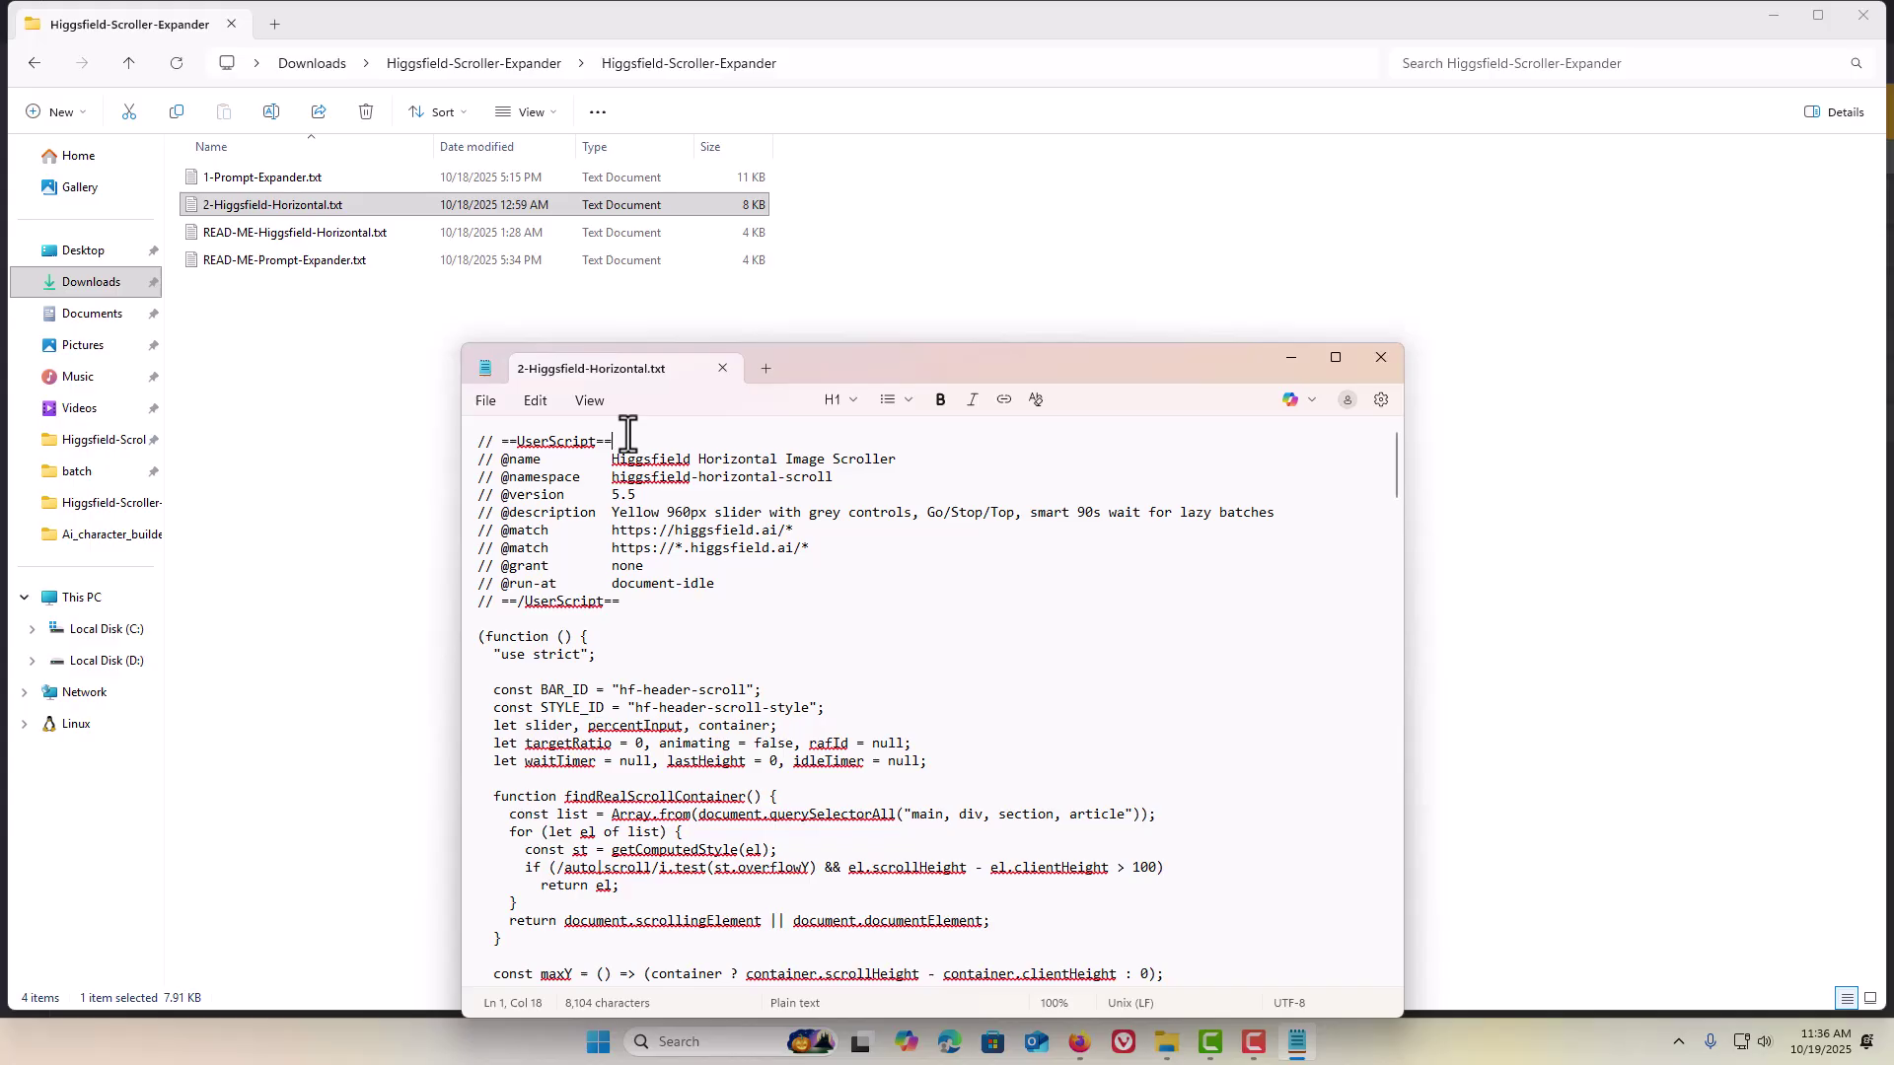
pyautogui.hotkey('ctrl', 'a')
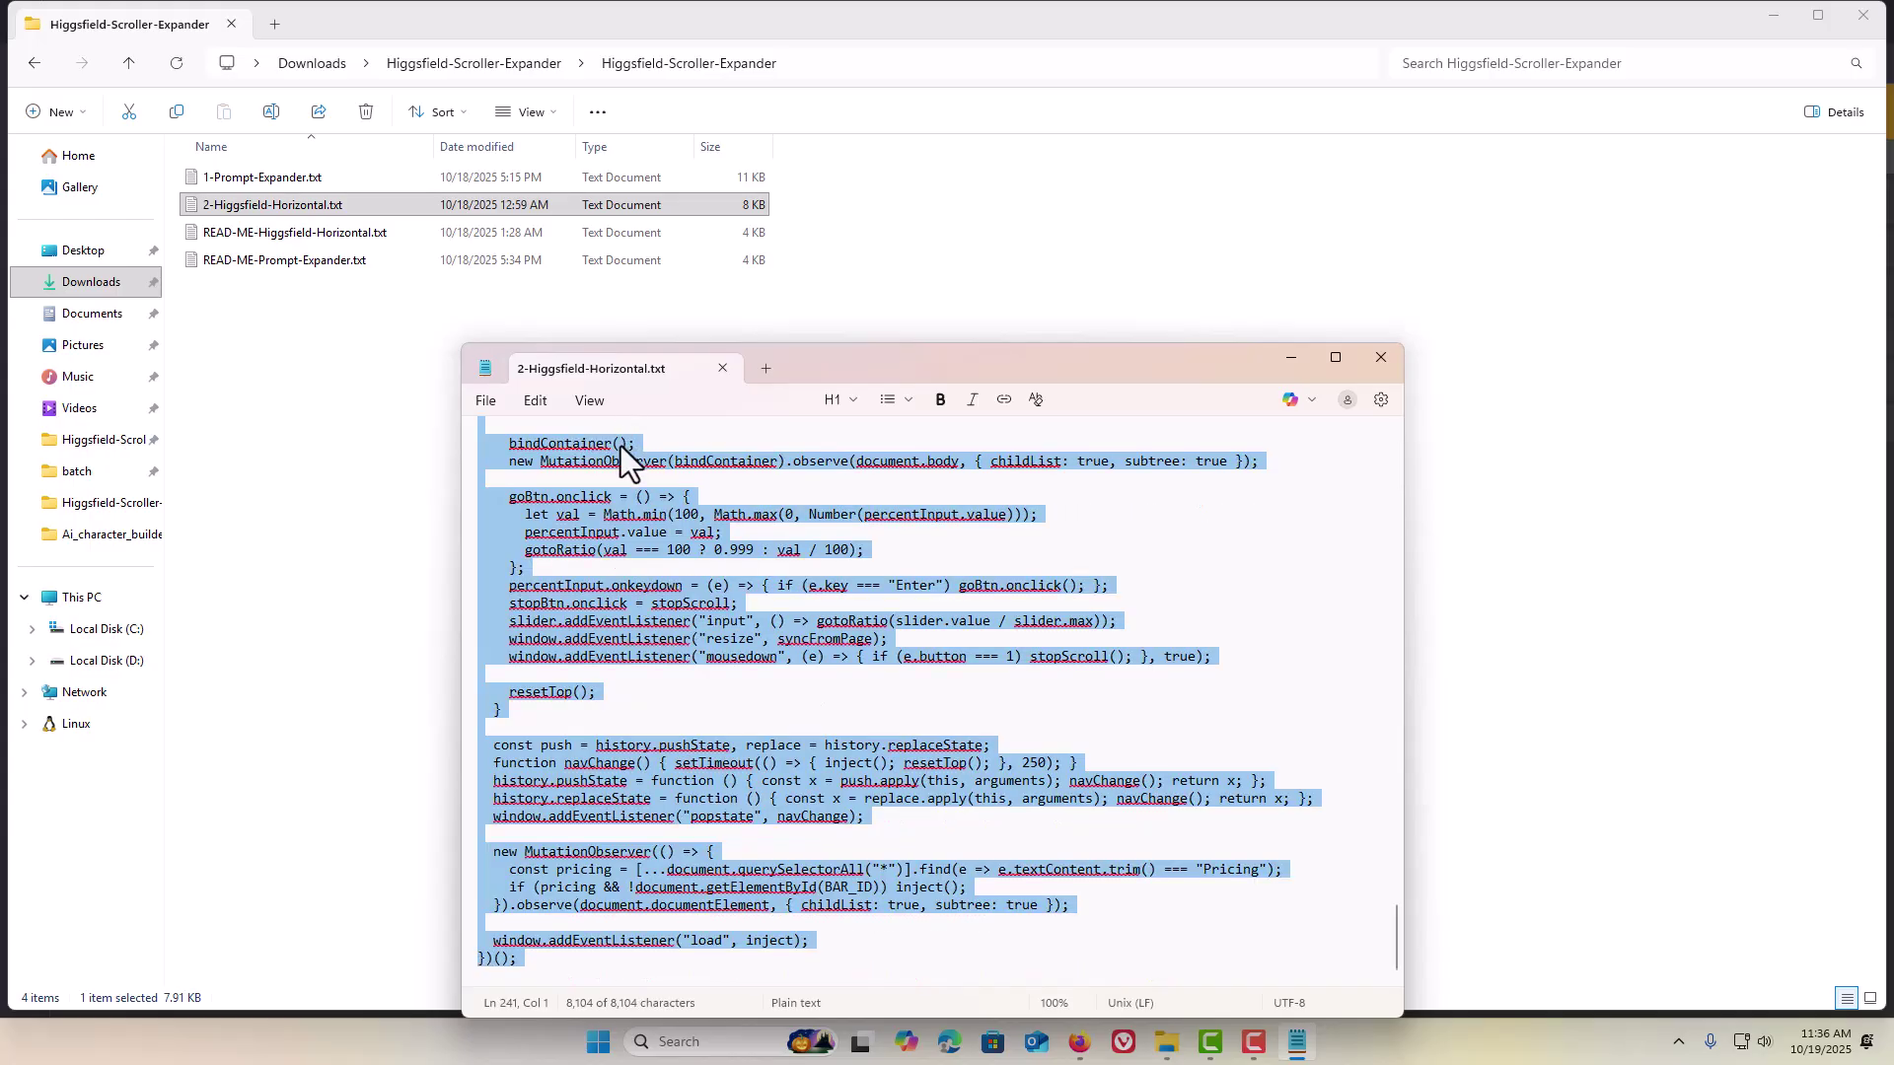
pyautogui.rightClick(620, 446)
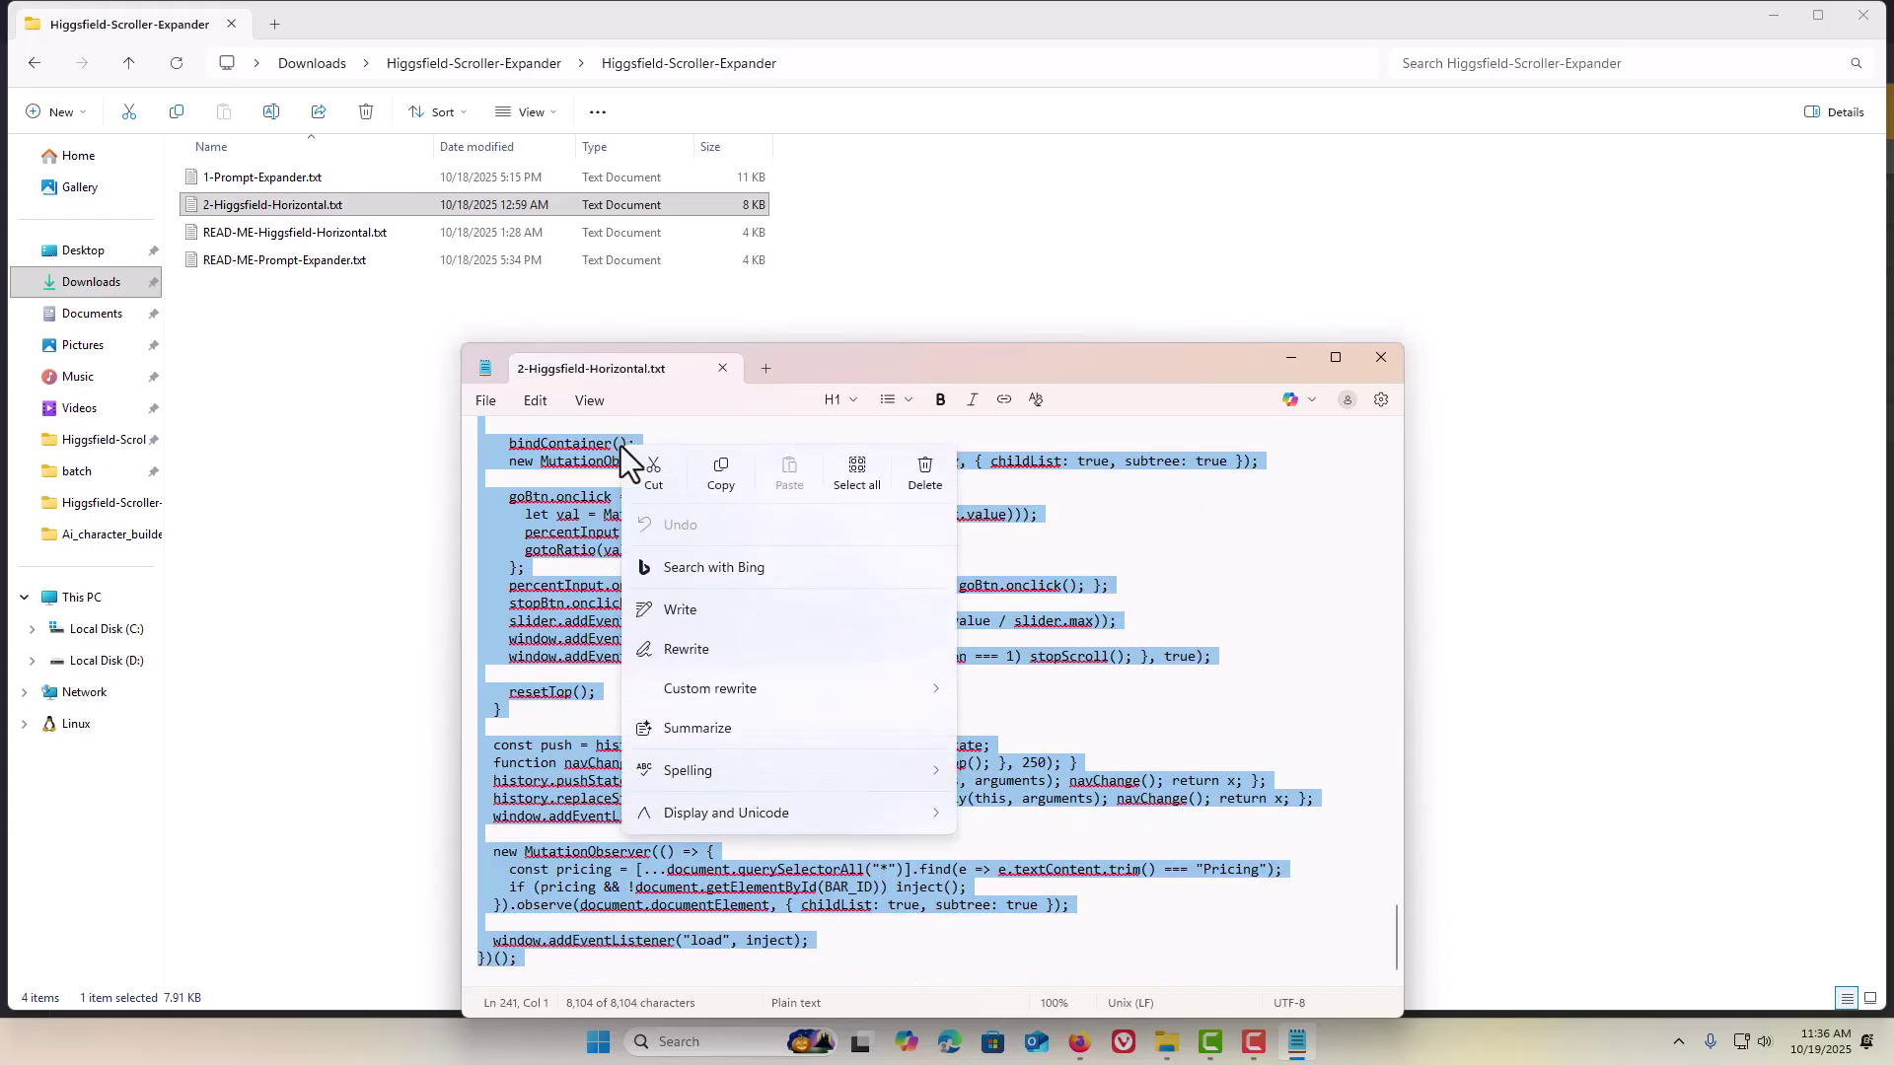
pyautogui.click(721, 472)
pyautogui.click(723, 373)
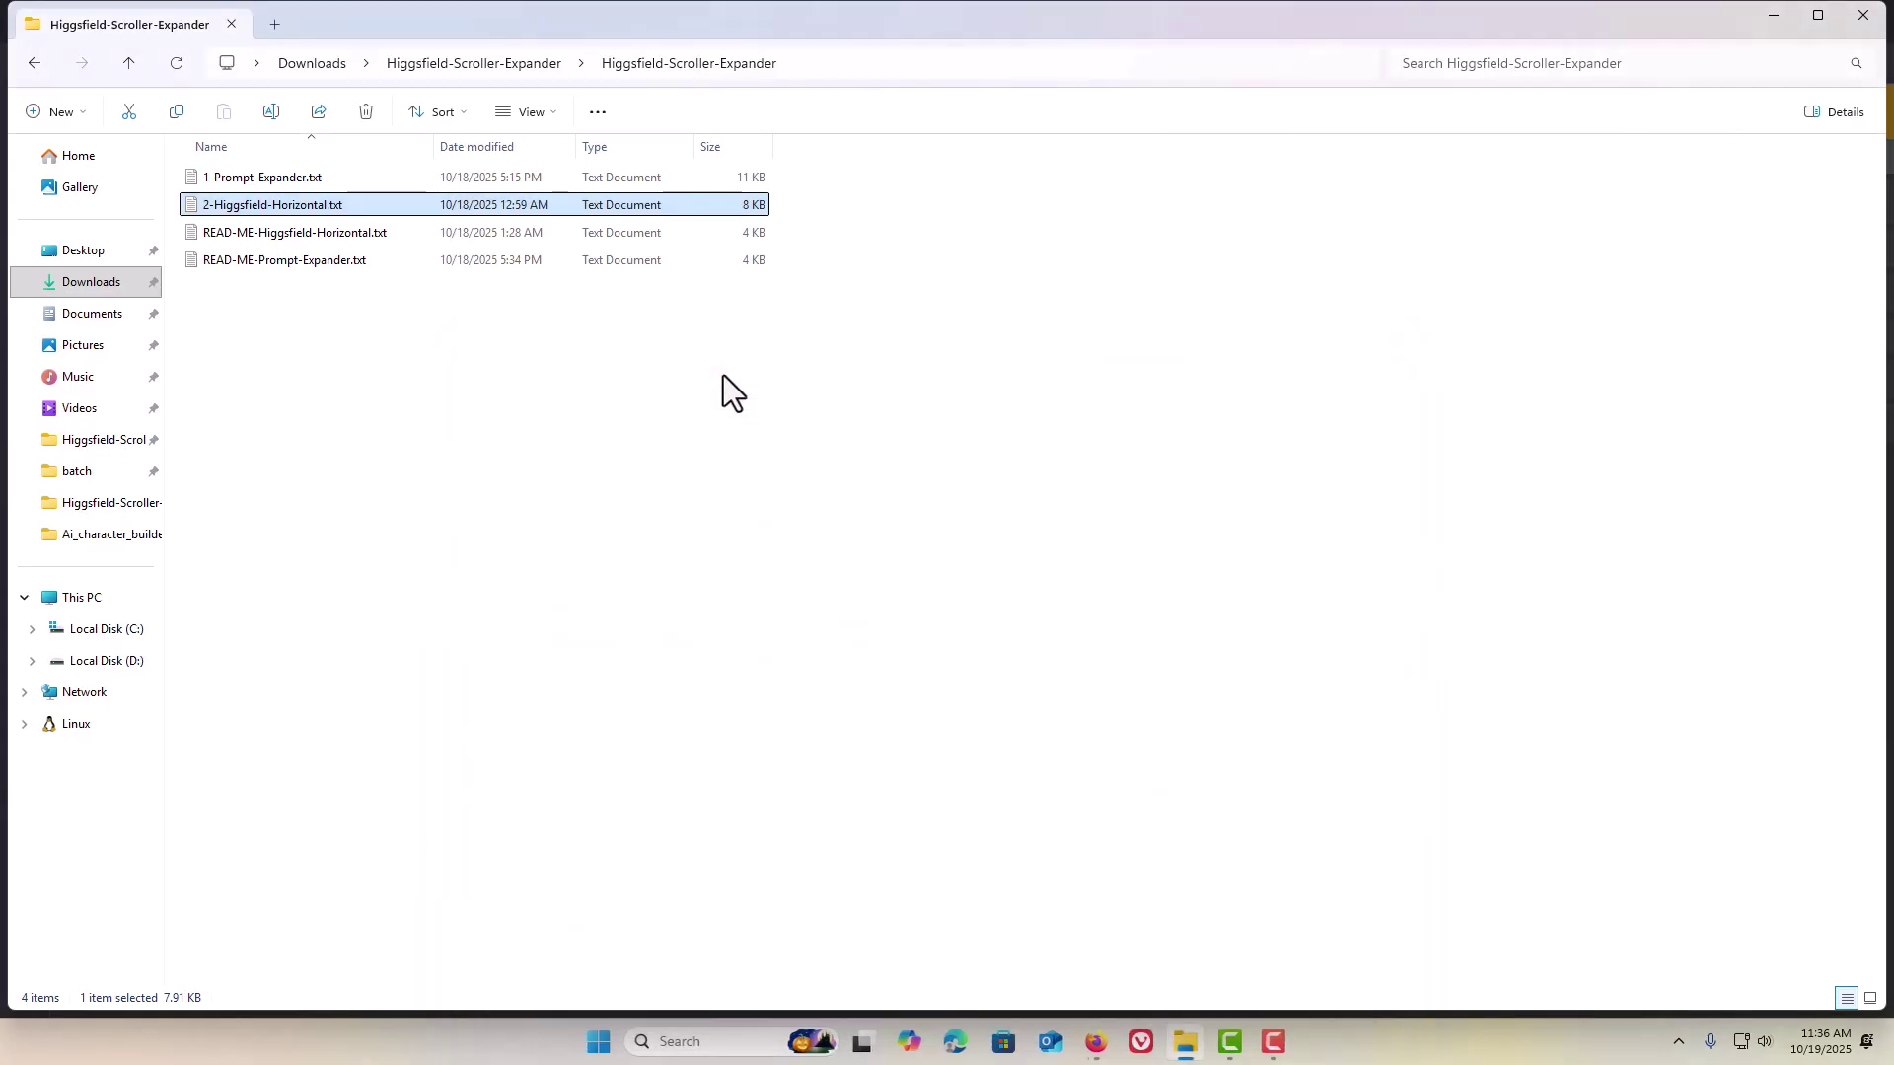
# Step: Switch back to Firefox and close both Installed Userscripts tabs
pyautogui.click(1101, 1042)
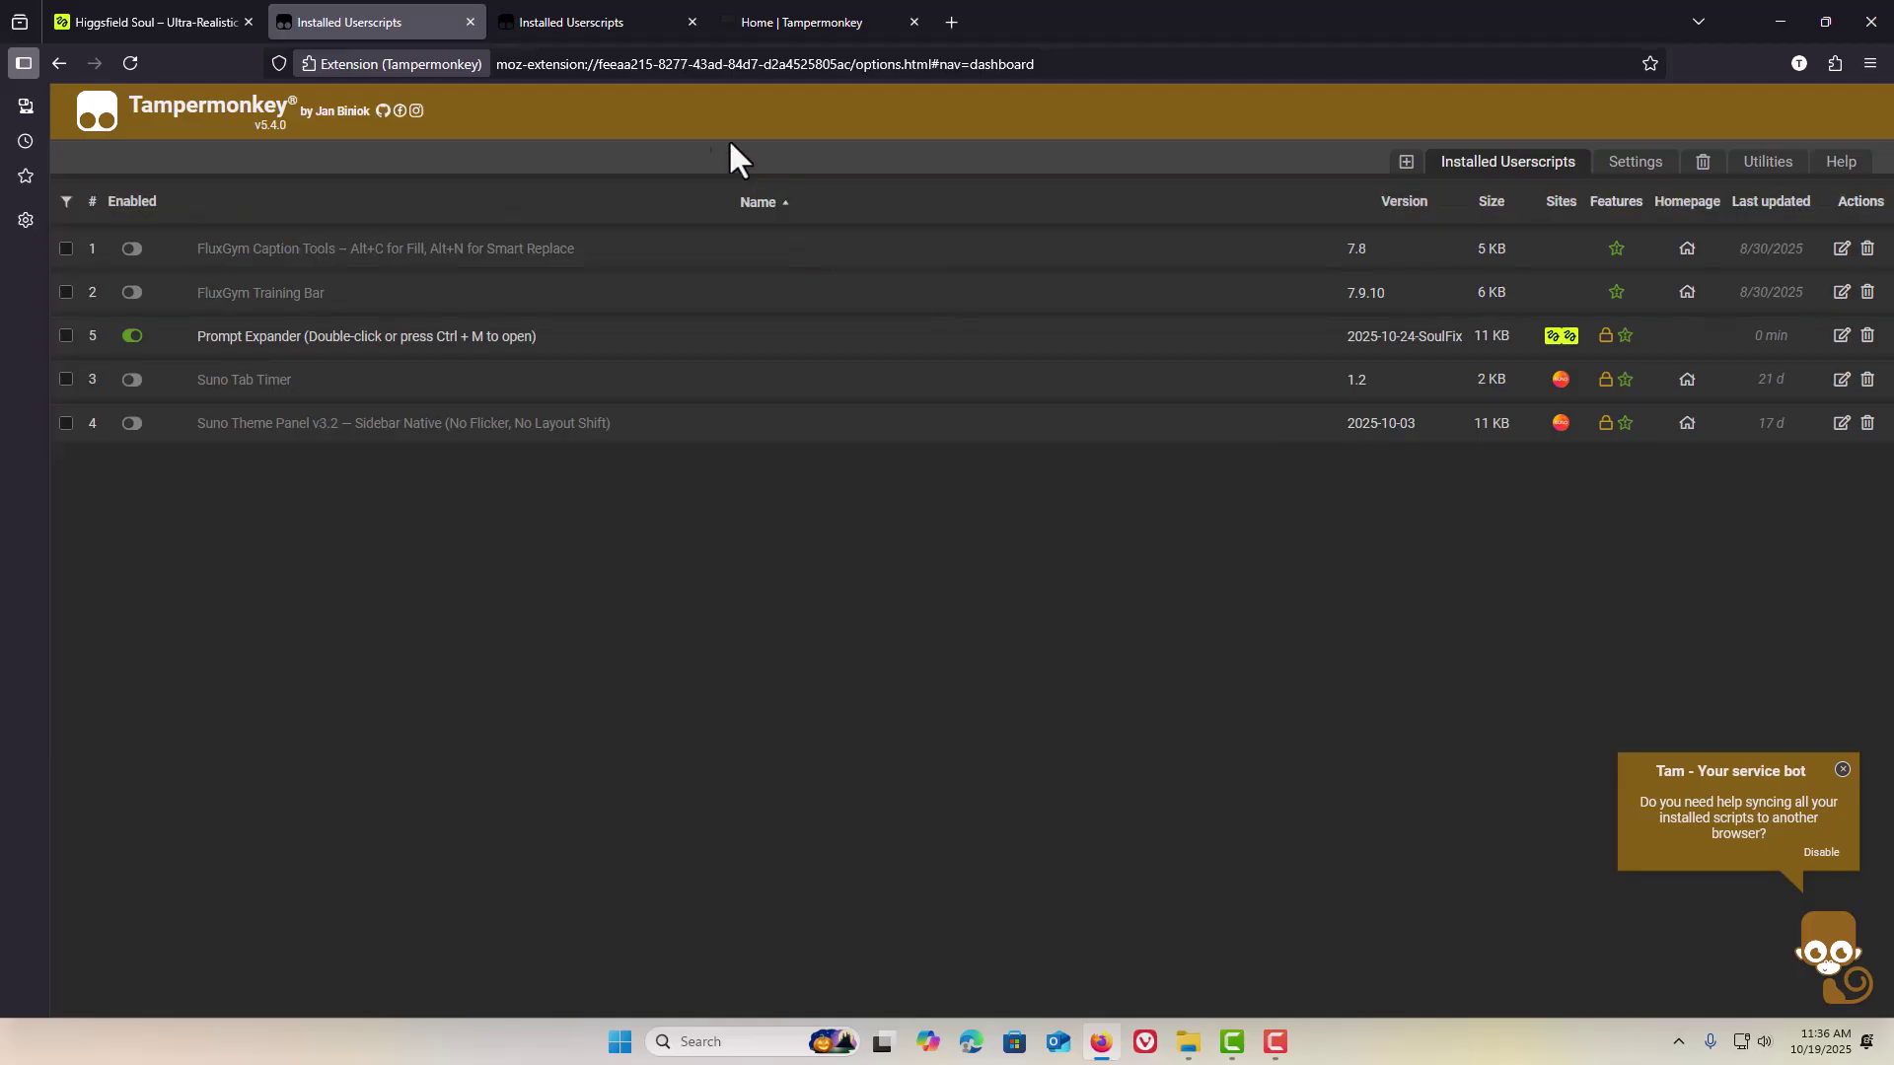
pyautogui.click(464, 20)
pyautogui.click(405, 21)
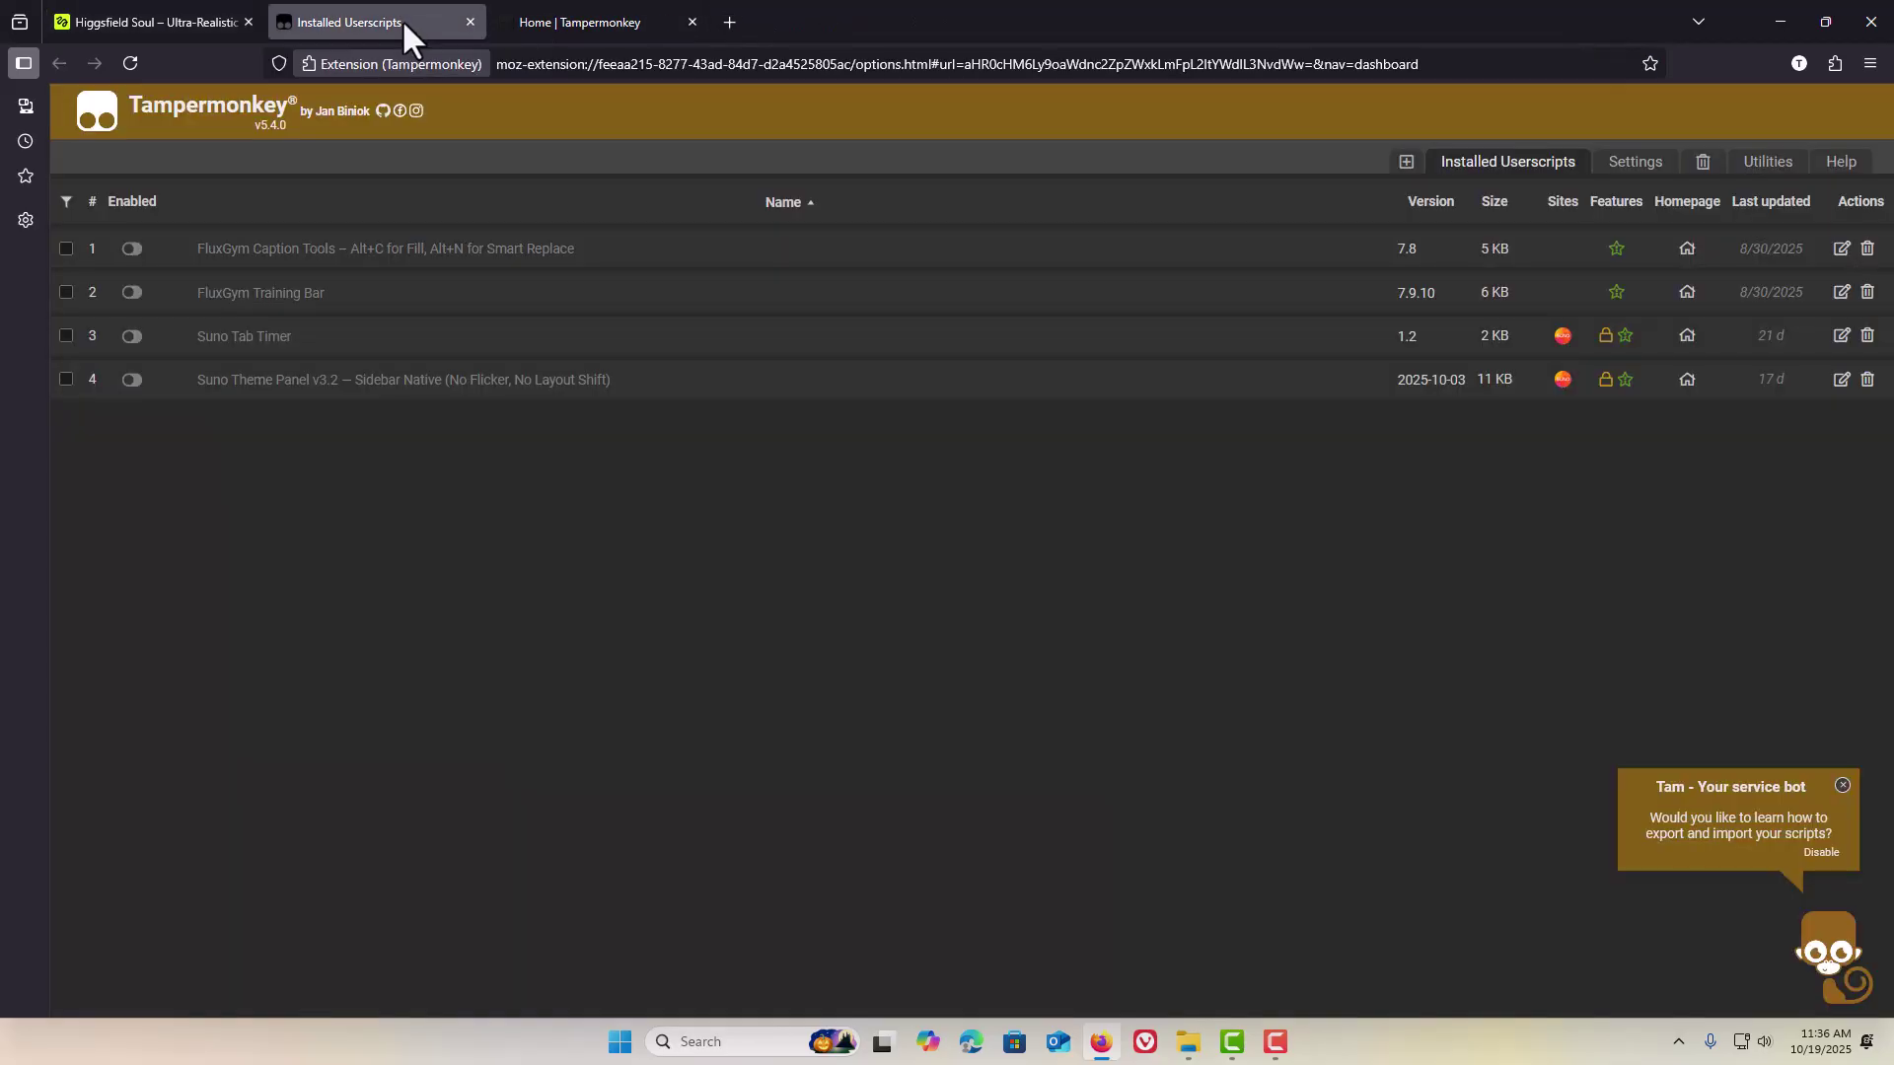
pyautogui.click(467, 19)
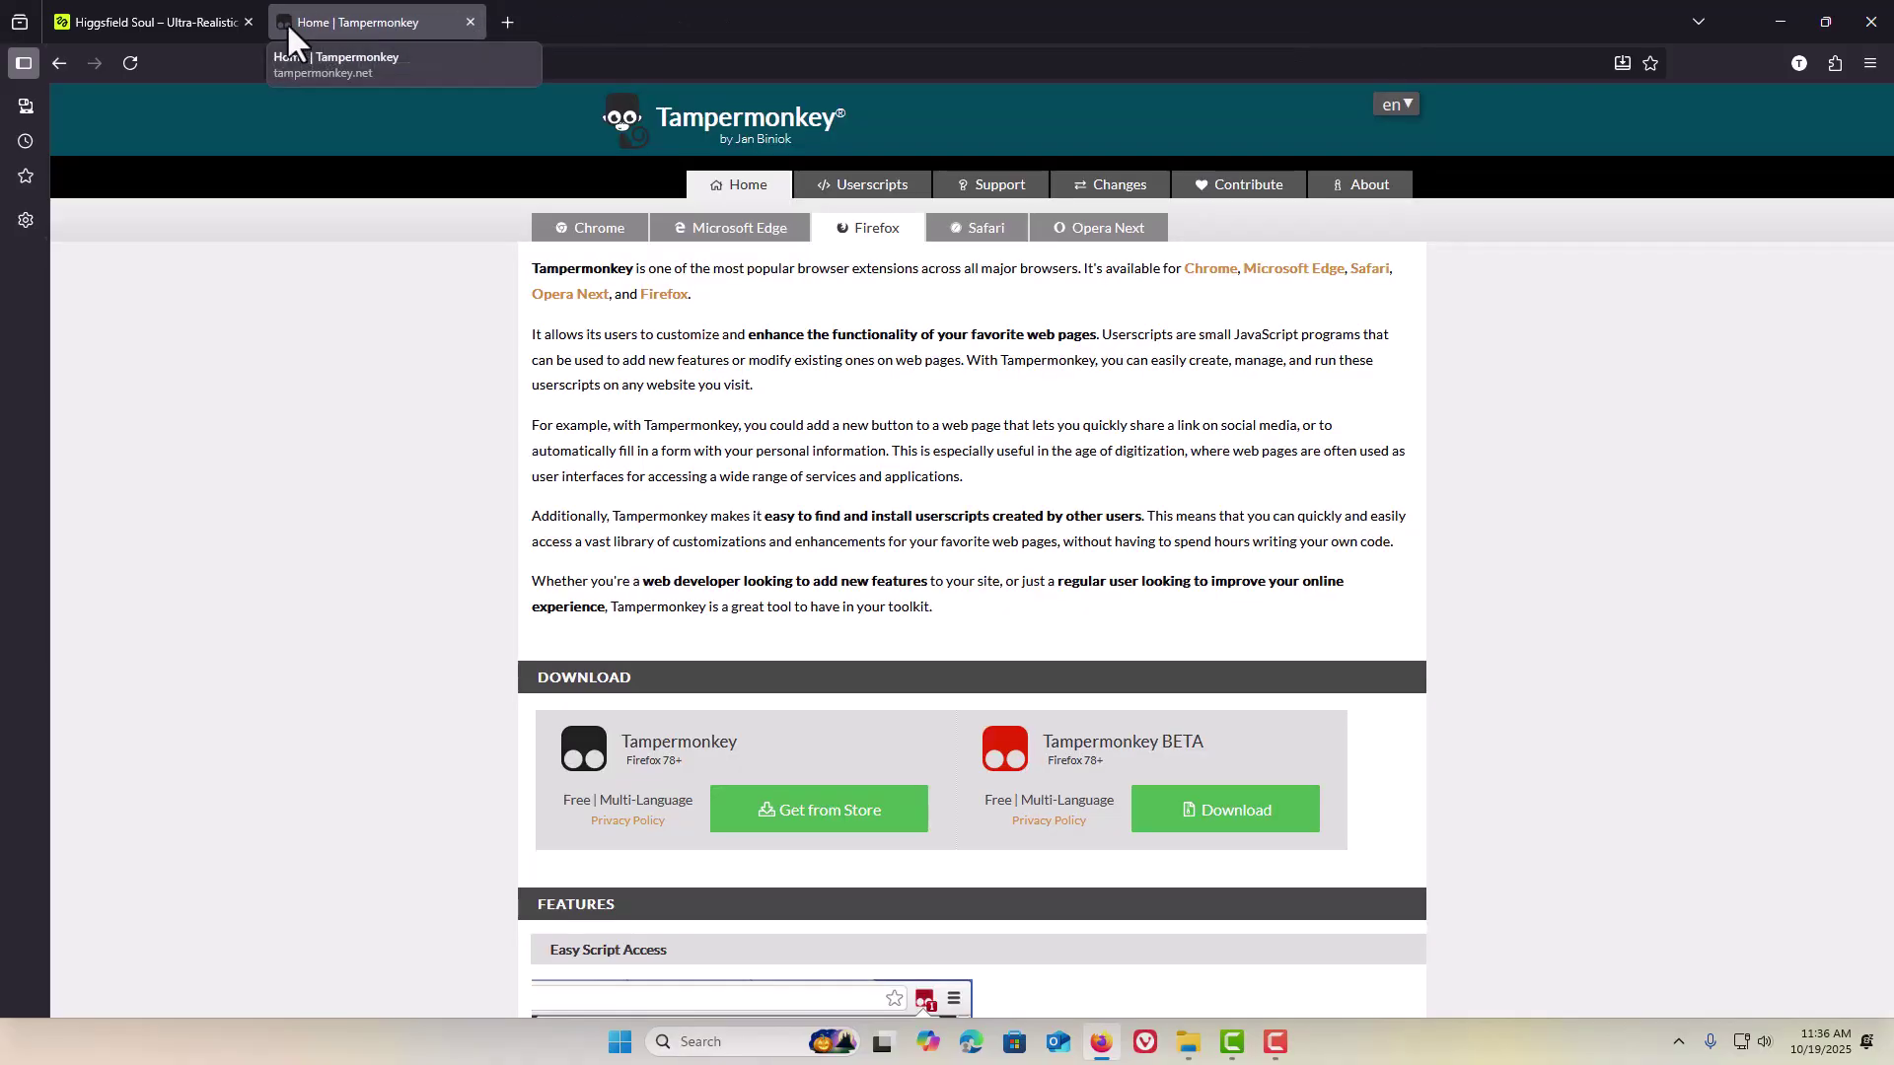
# Step: Create a new Tampermonkey userscript from the Higgsfield page, replace its template code with the copied Horizontal Image Scroller code and save it
pyautogui.click(195, 16)
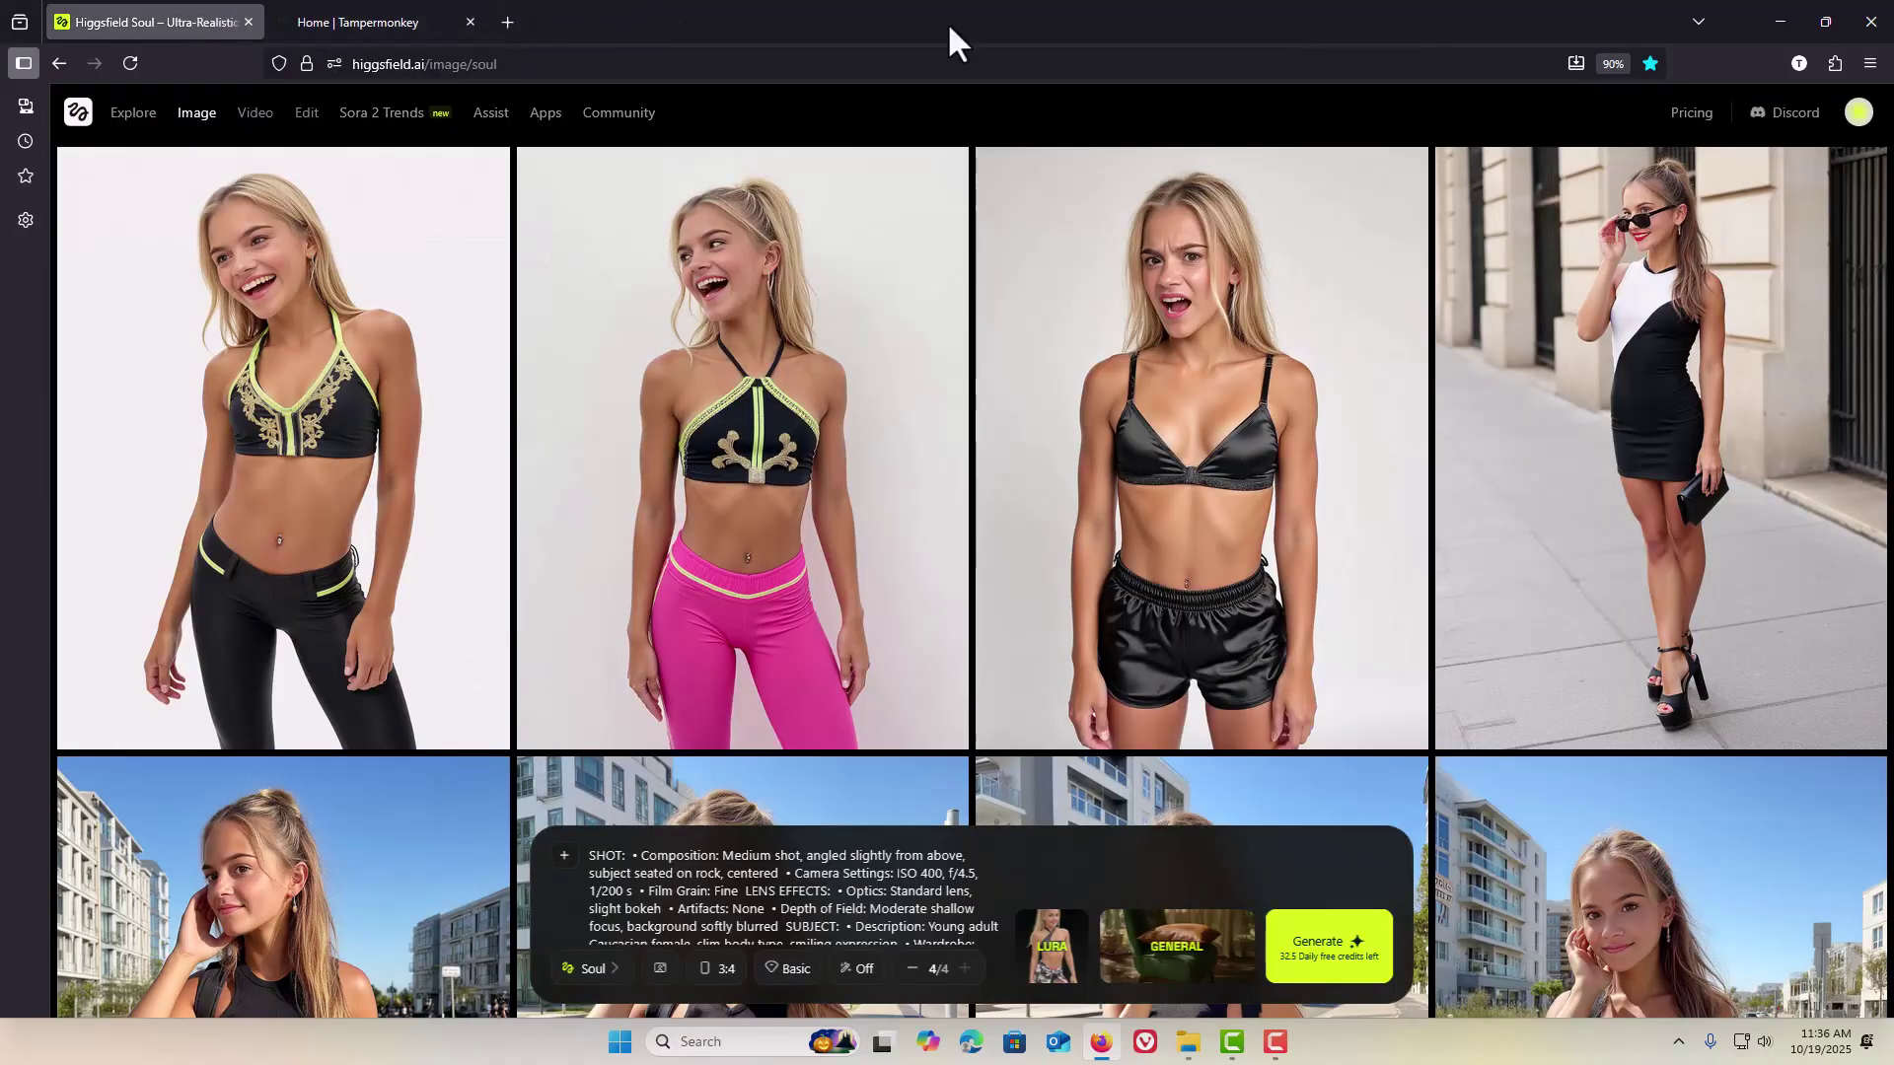
pyautogui.click(1823, 65)
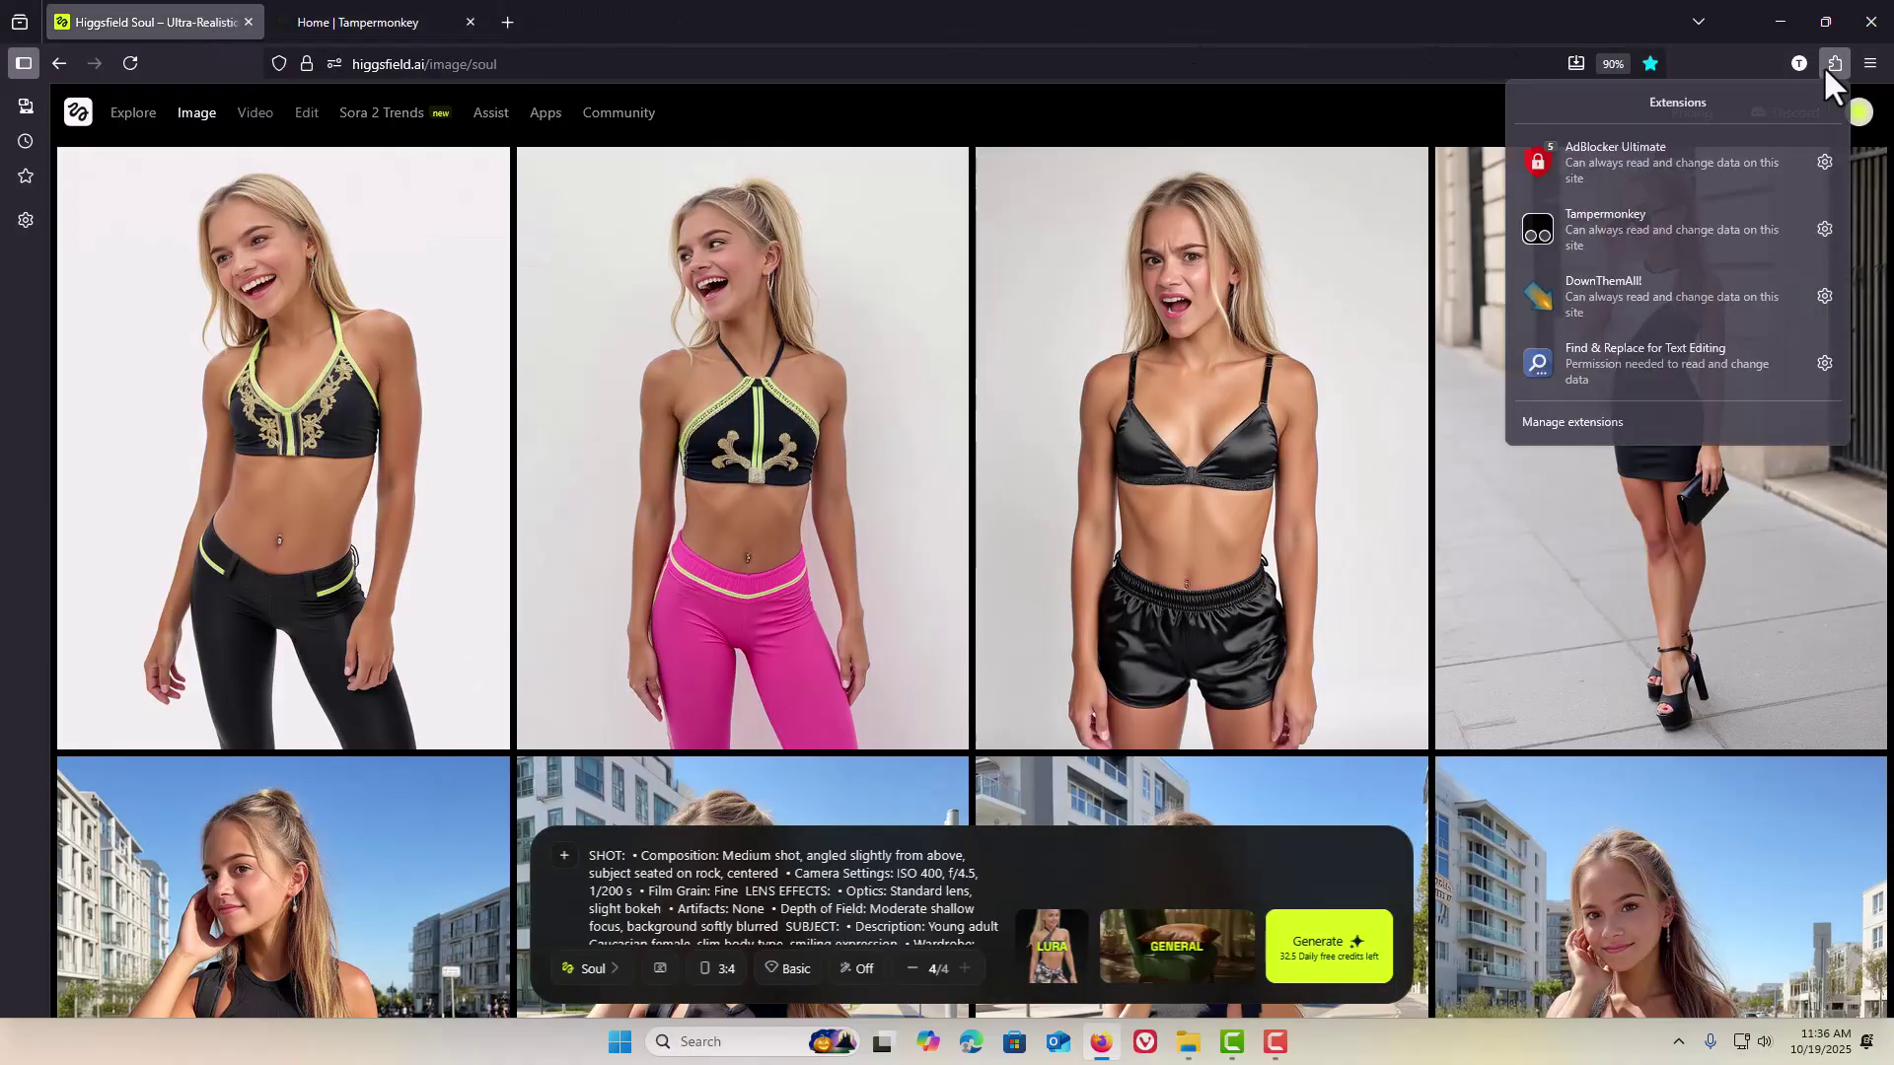
pyautogui.click(1722, 219)
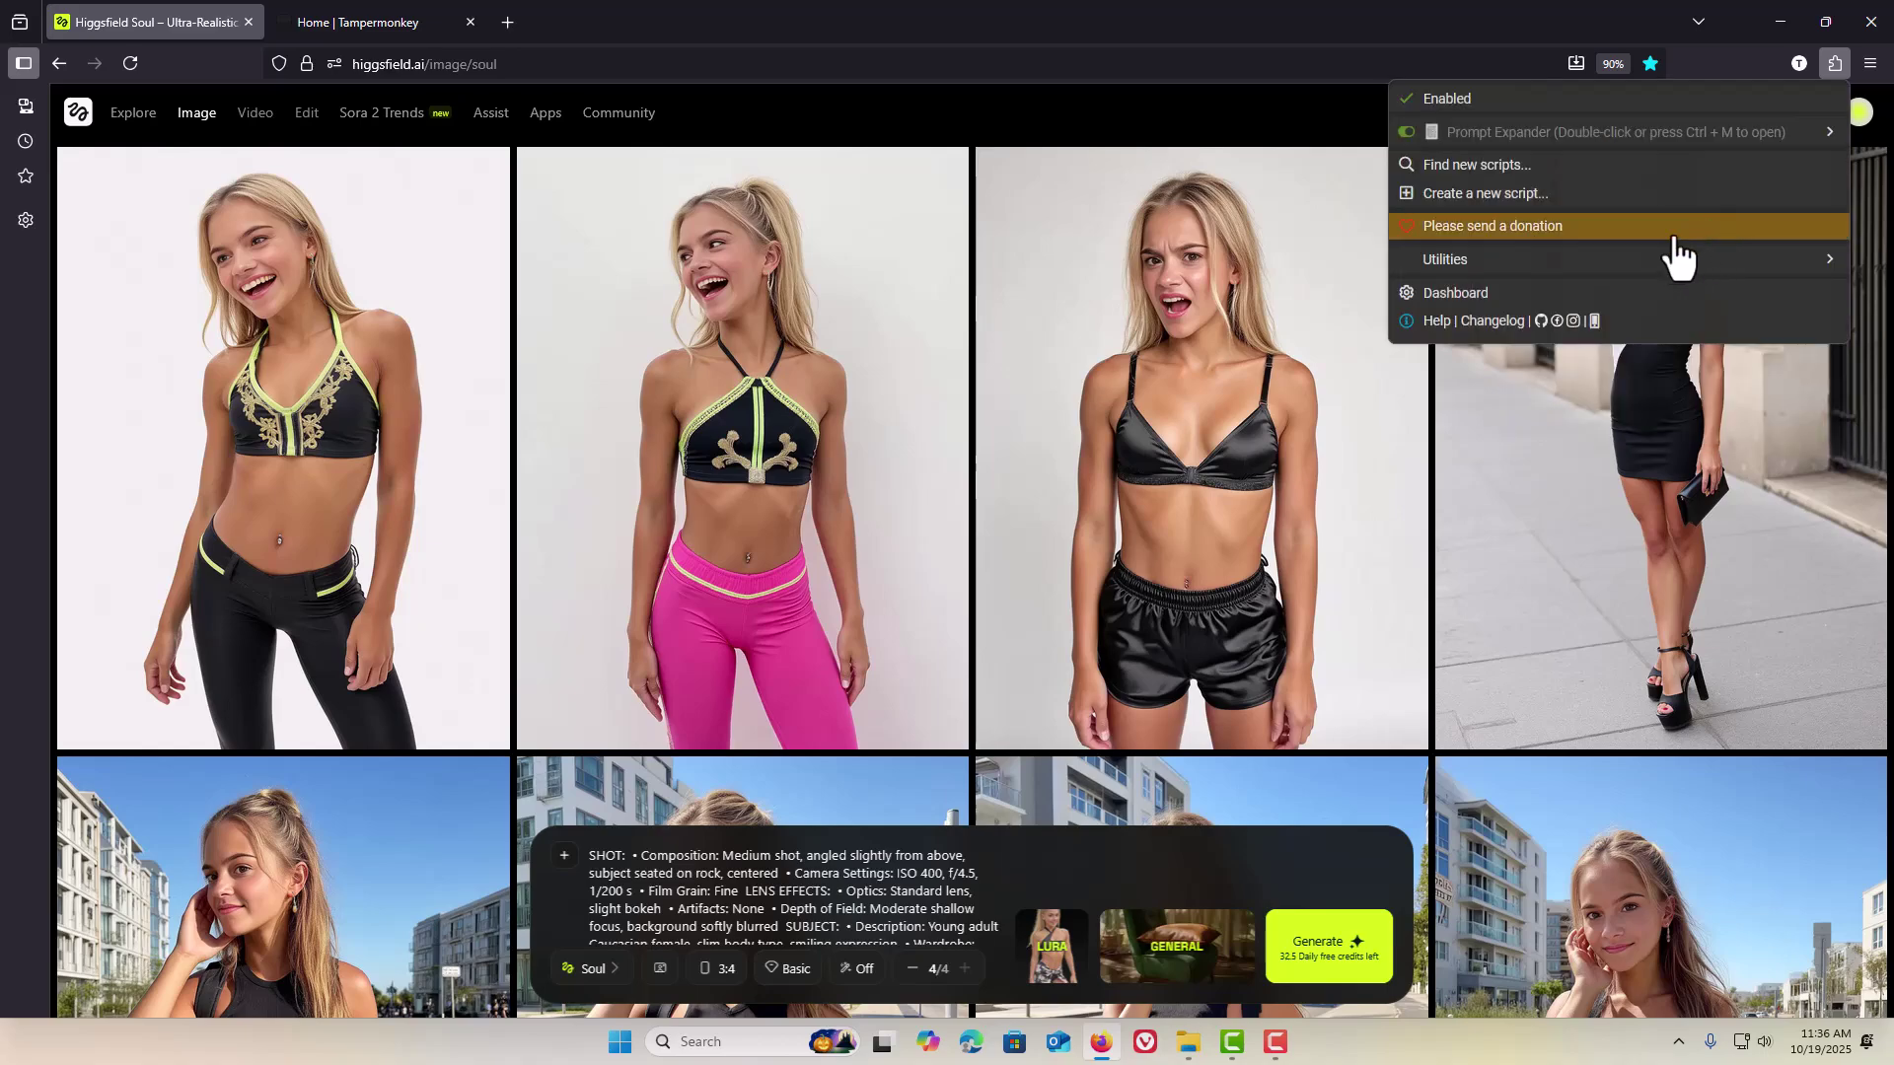
pyautogui.click(1534, 197)
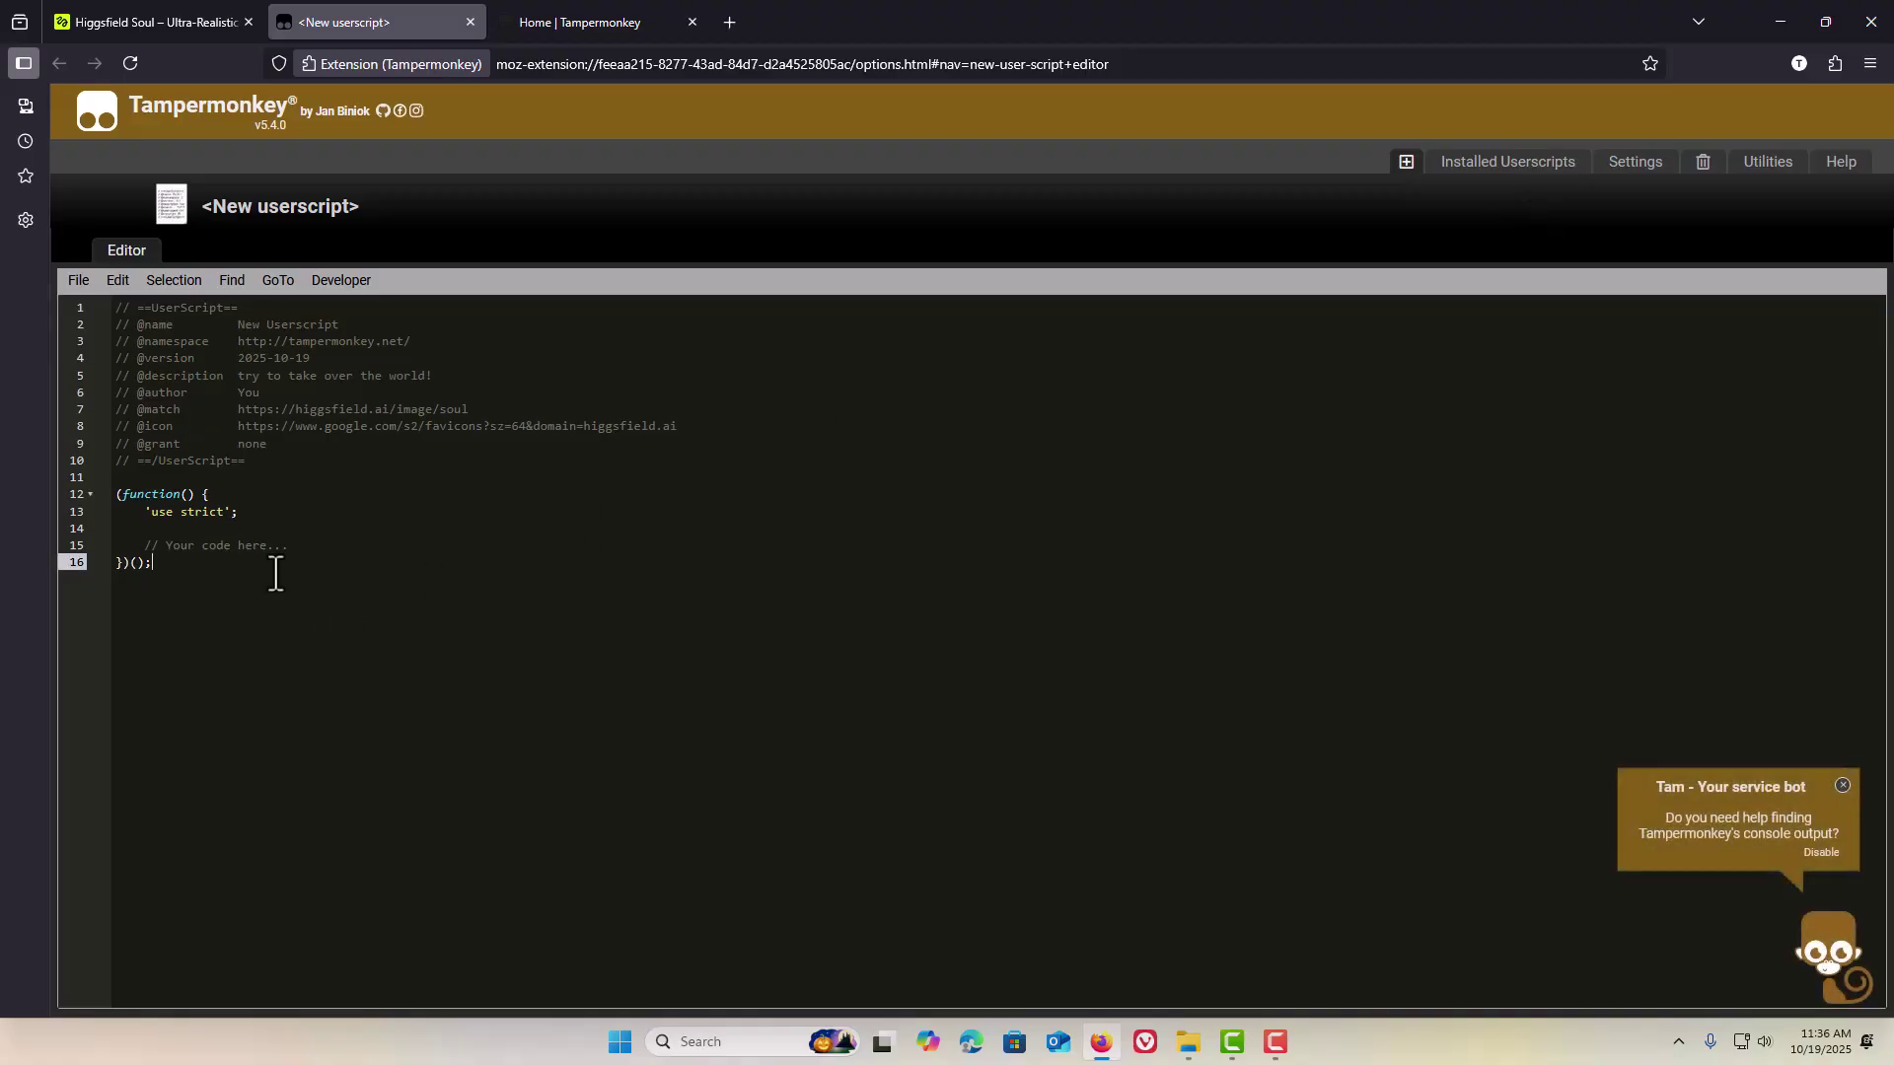
pyautogui.hotkey('ctrl', 'a')
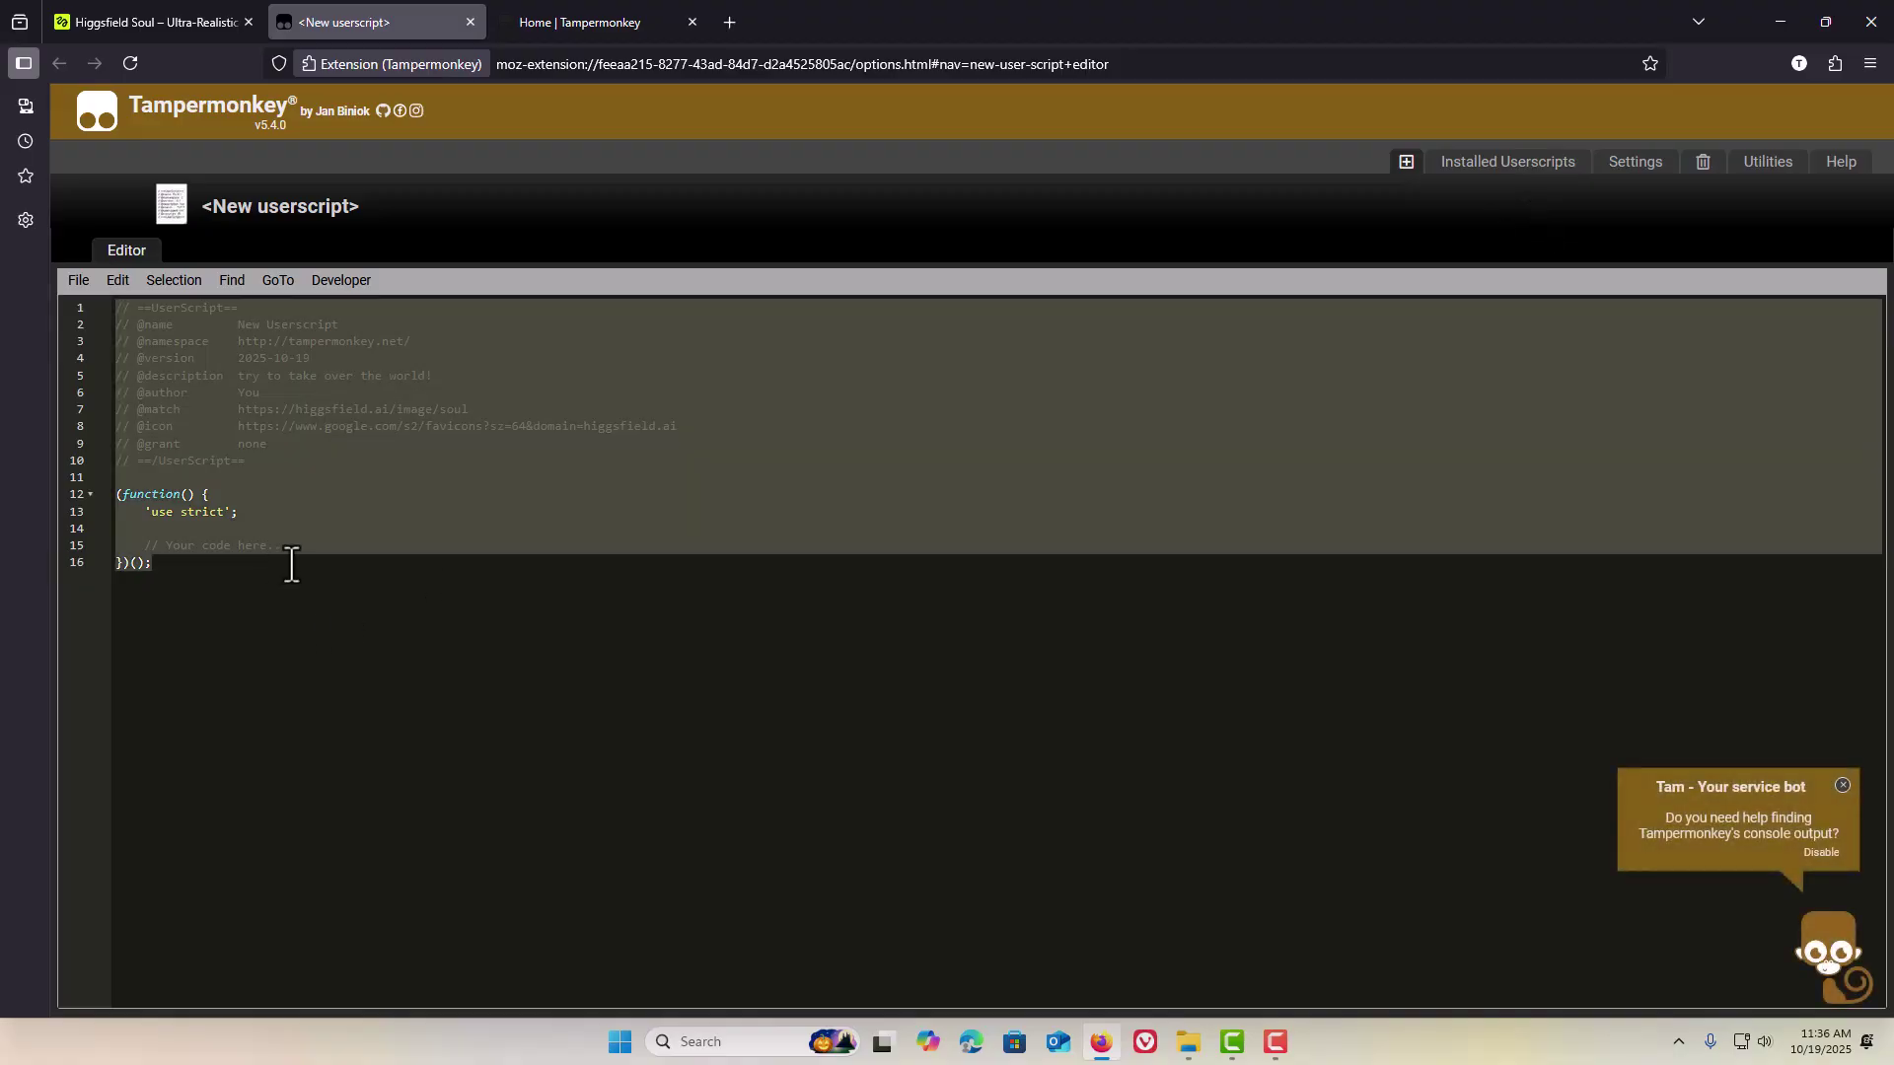
pyautogui.press('Delete')
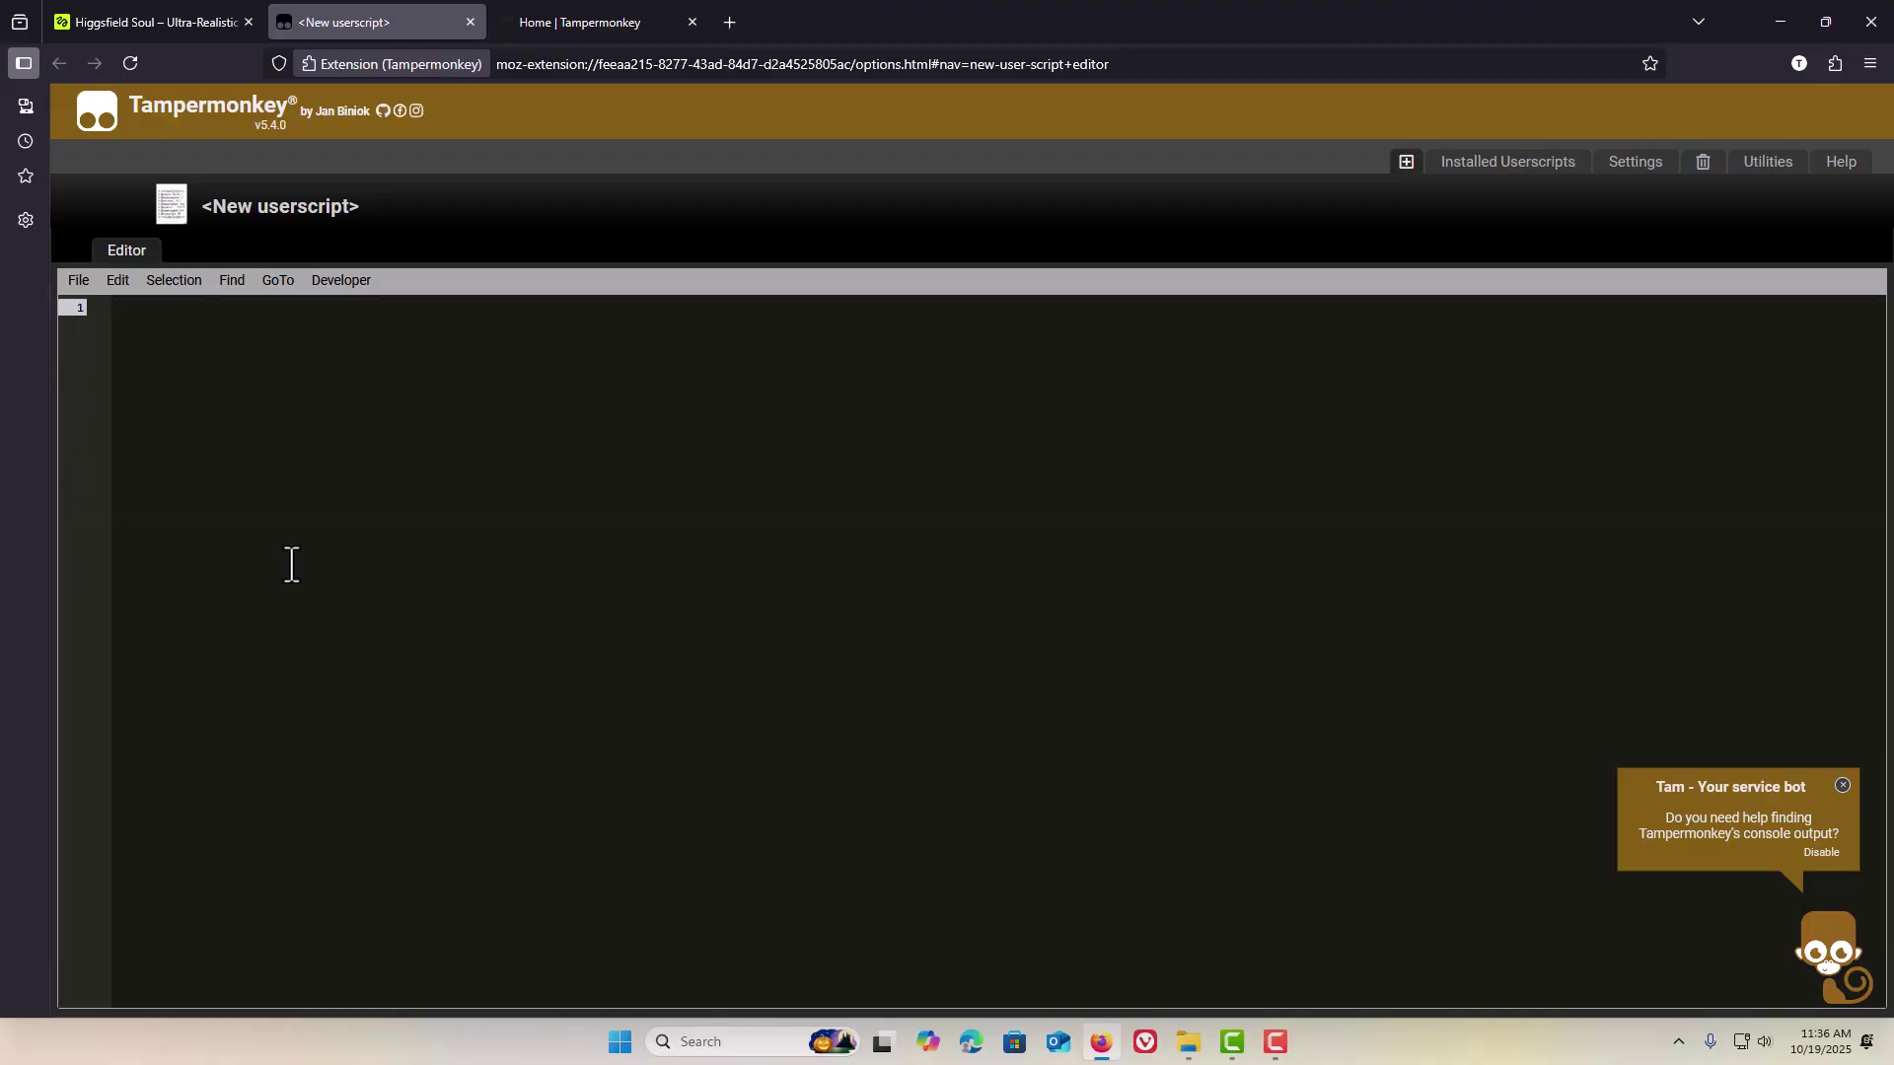
pyautogui.hotkey('ctrl', 'v')
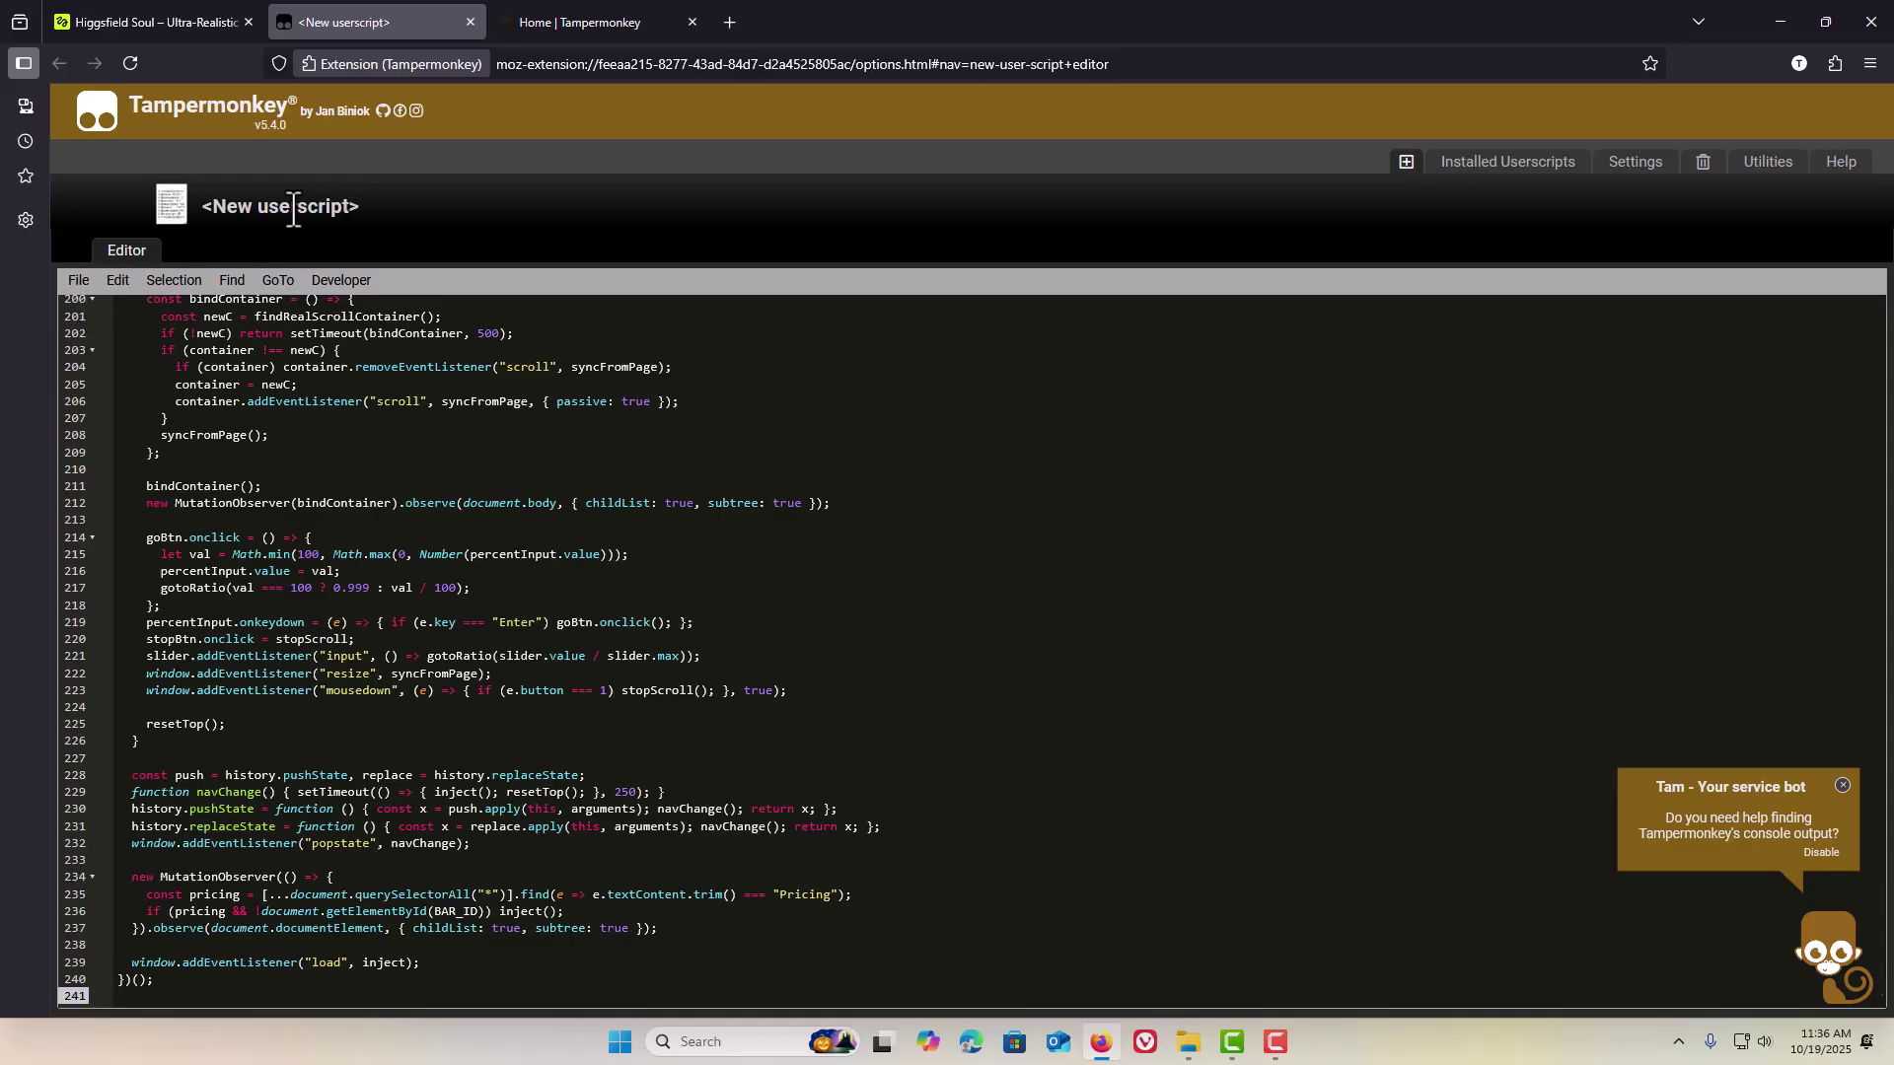
pyautogui.click(74, 286)
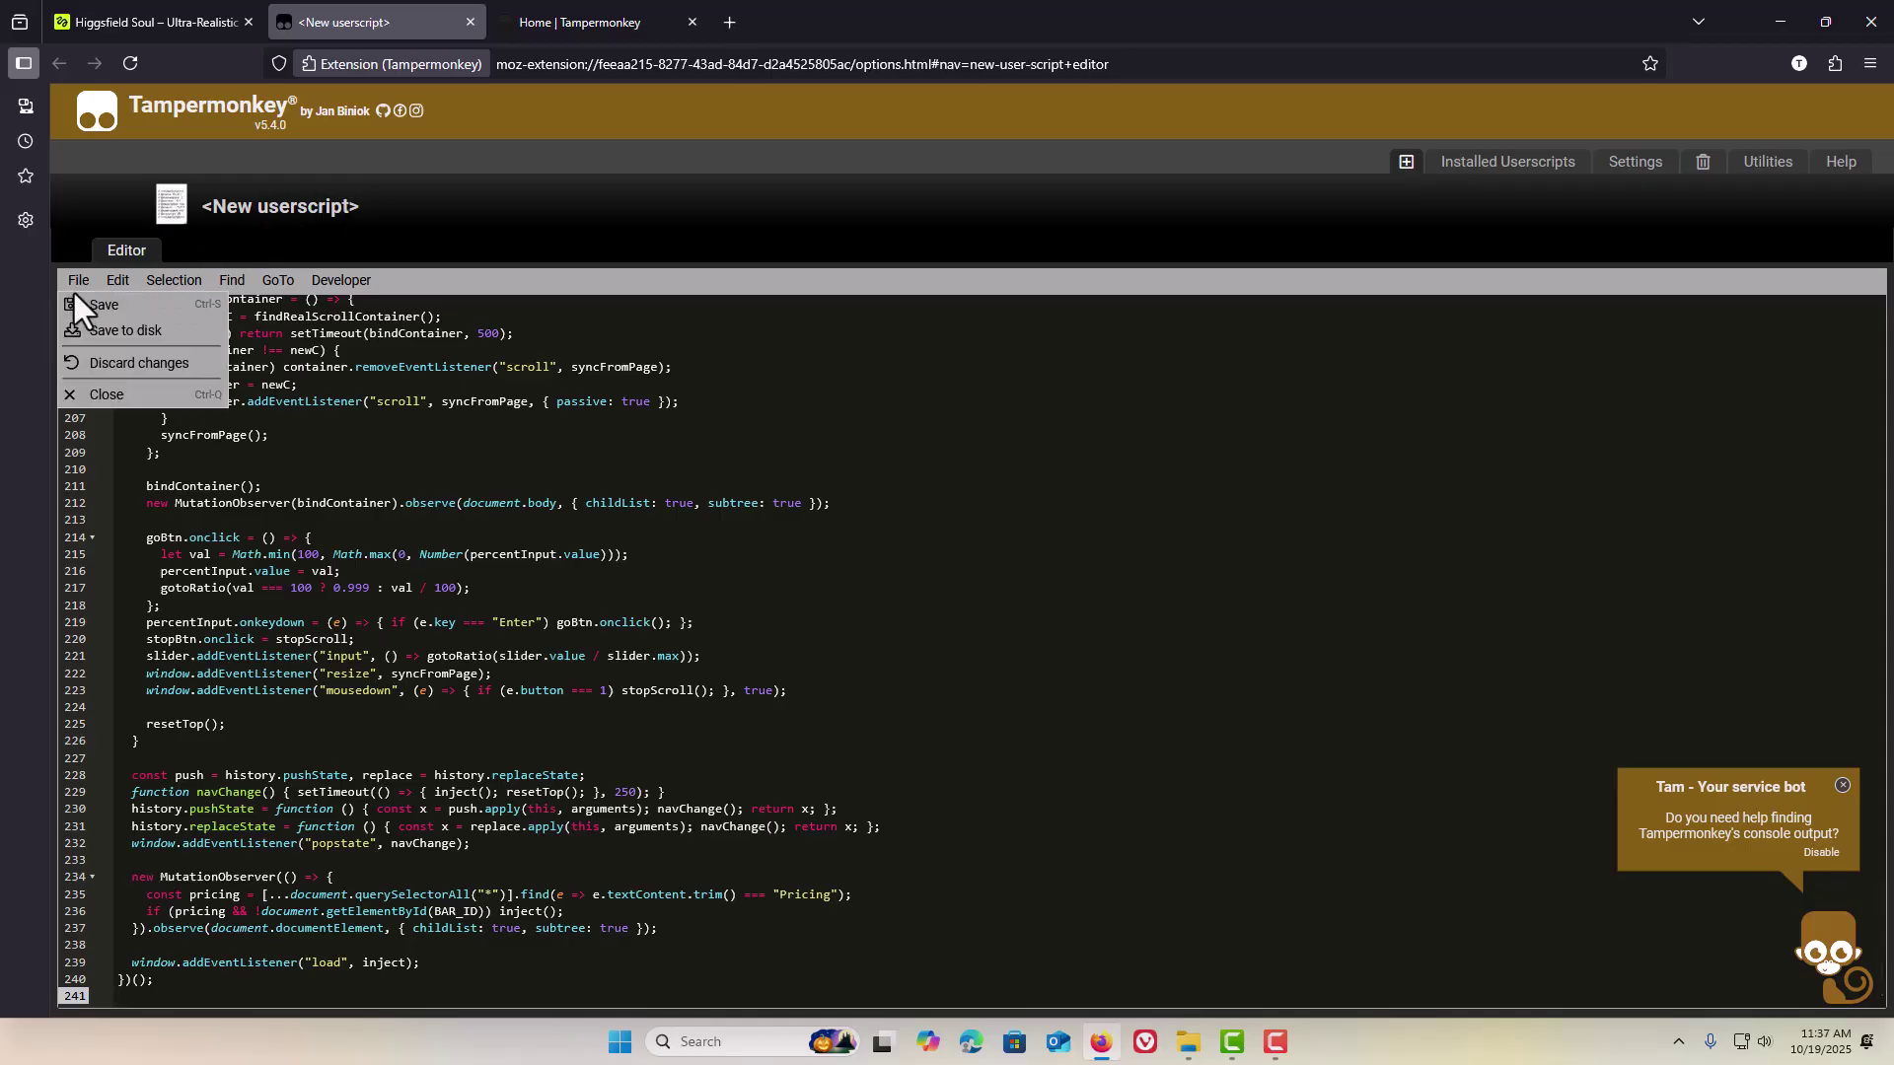
pyautogui.click(85, 304)
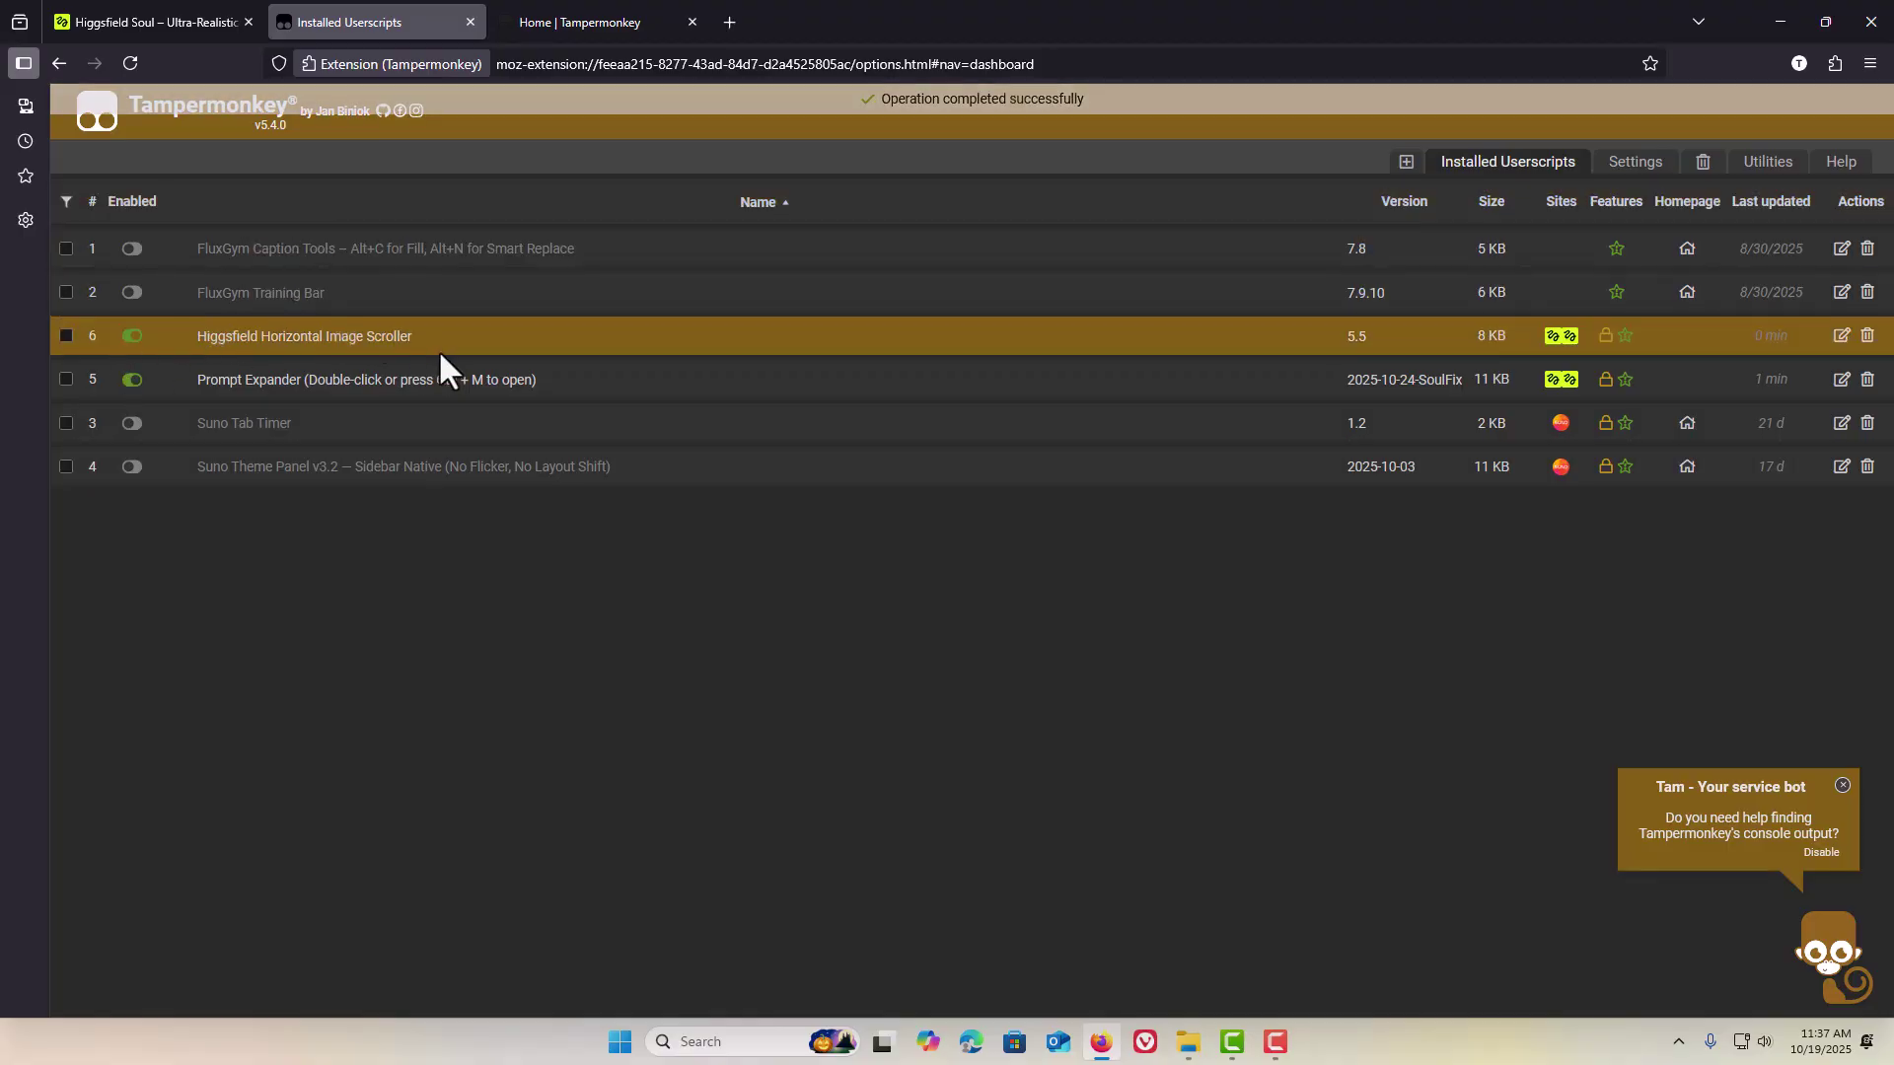
# Step: Return to the Higgsfield page, check Tampermonkey's script list for it and reload the page
pyautogui.click(191, 26)
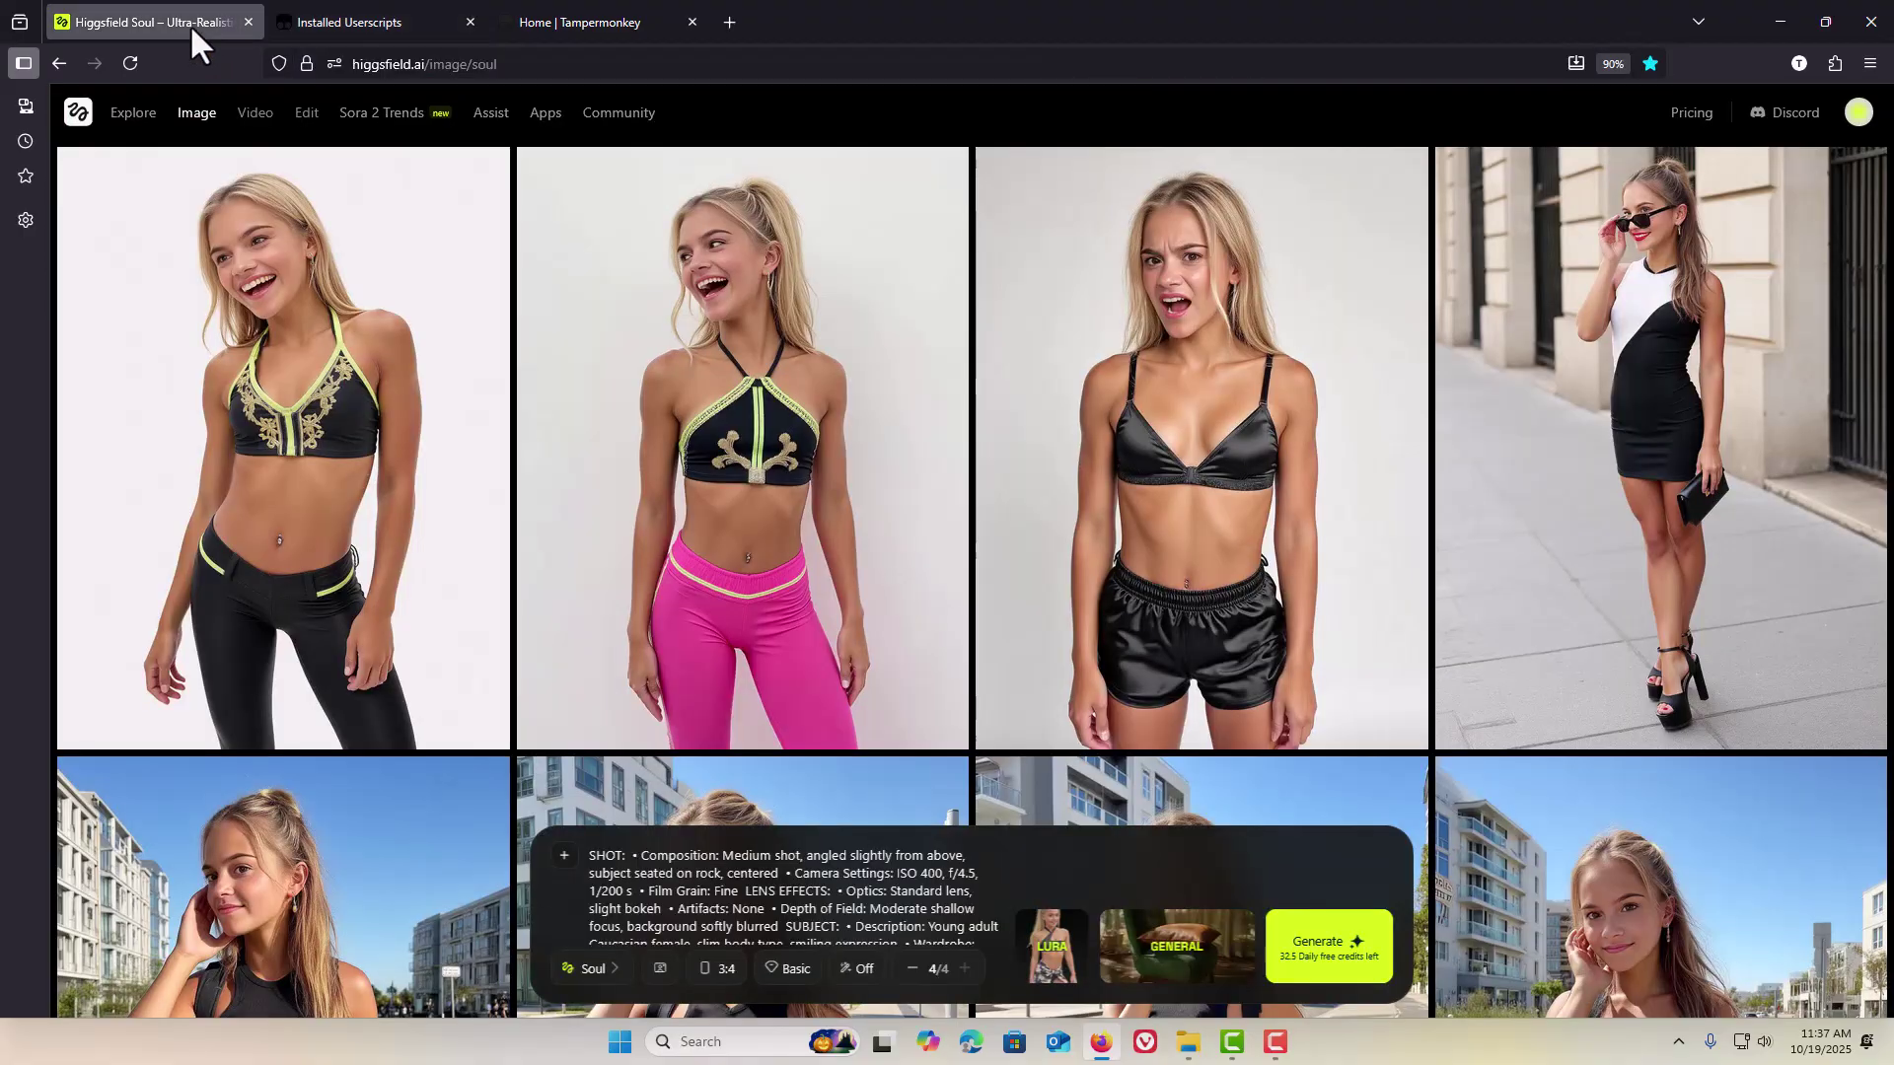
pyautogui.click(1859, 112)
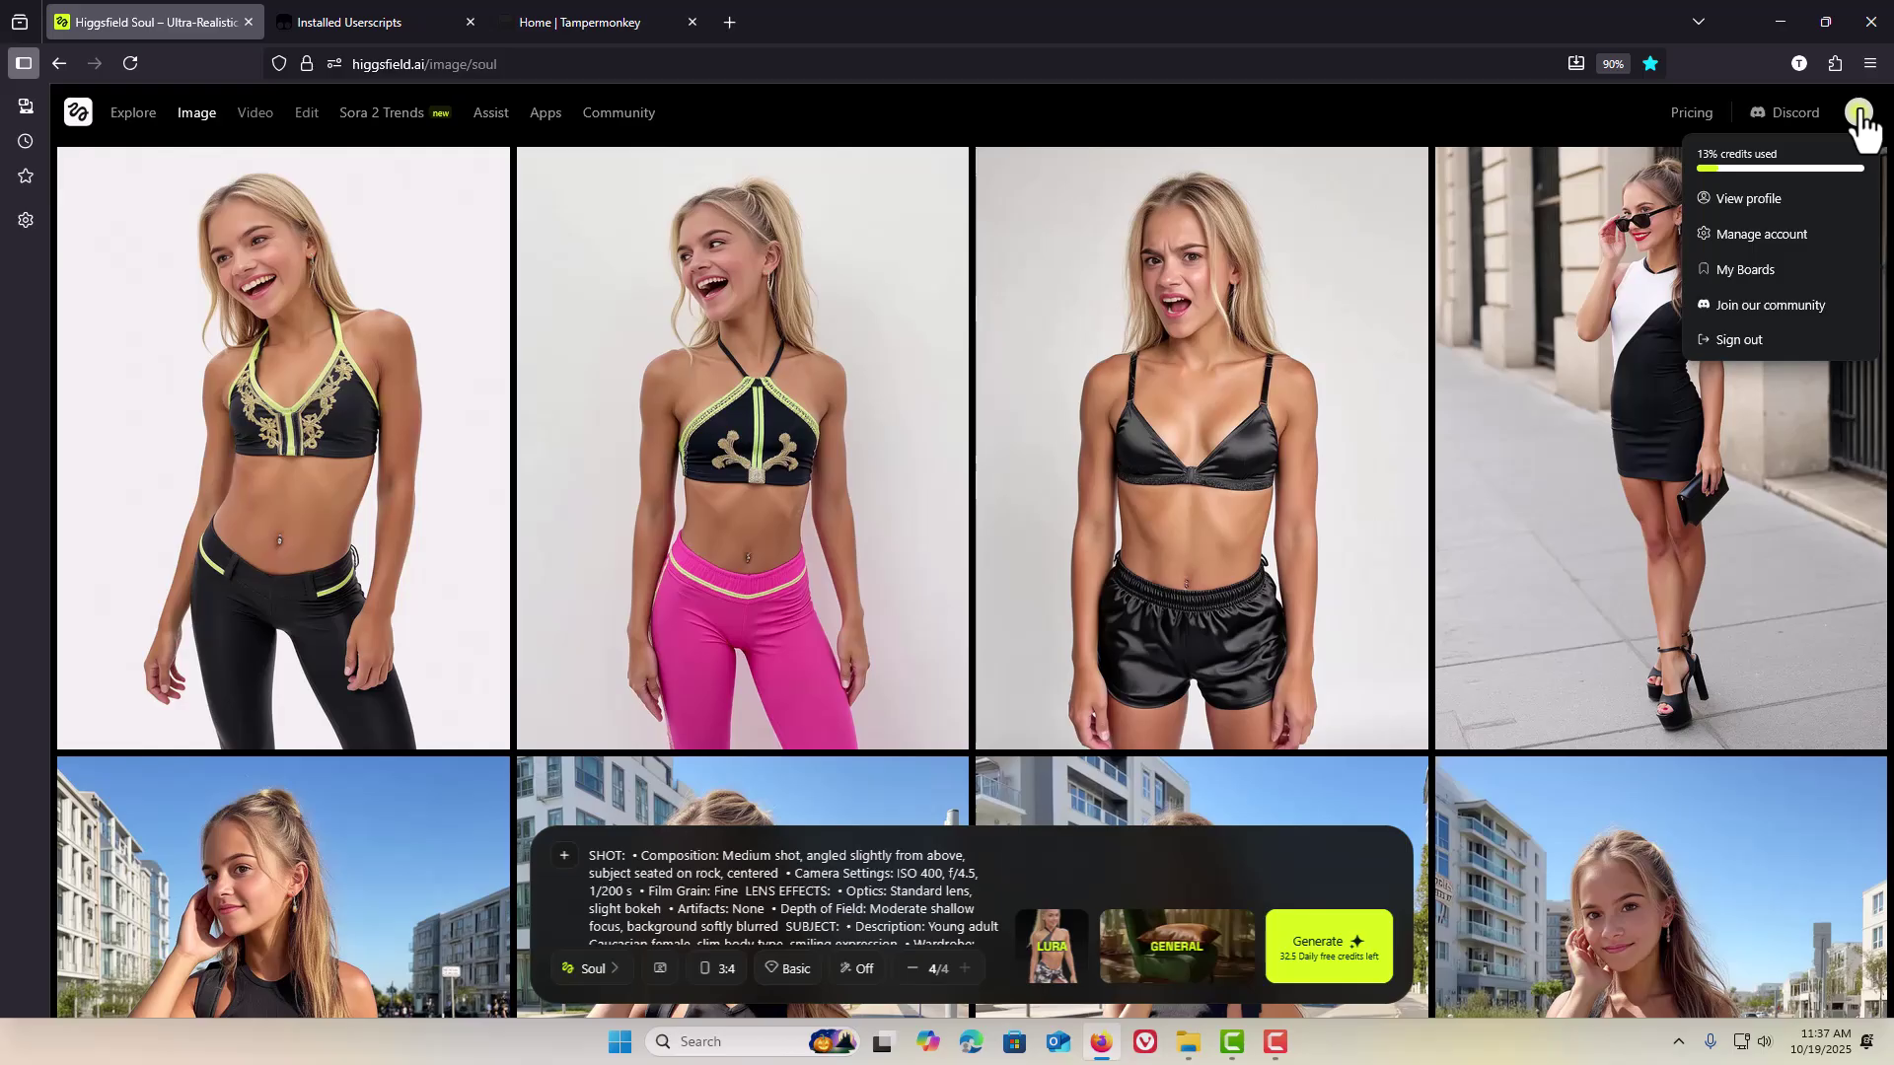
pyautogui.click(1837, 65)
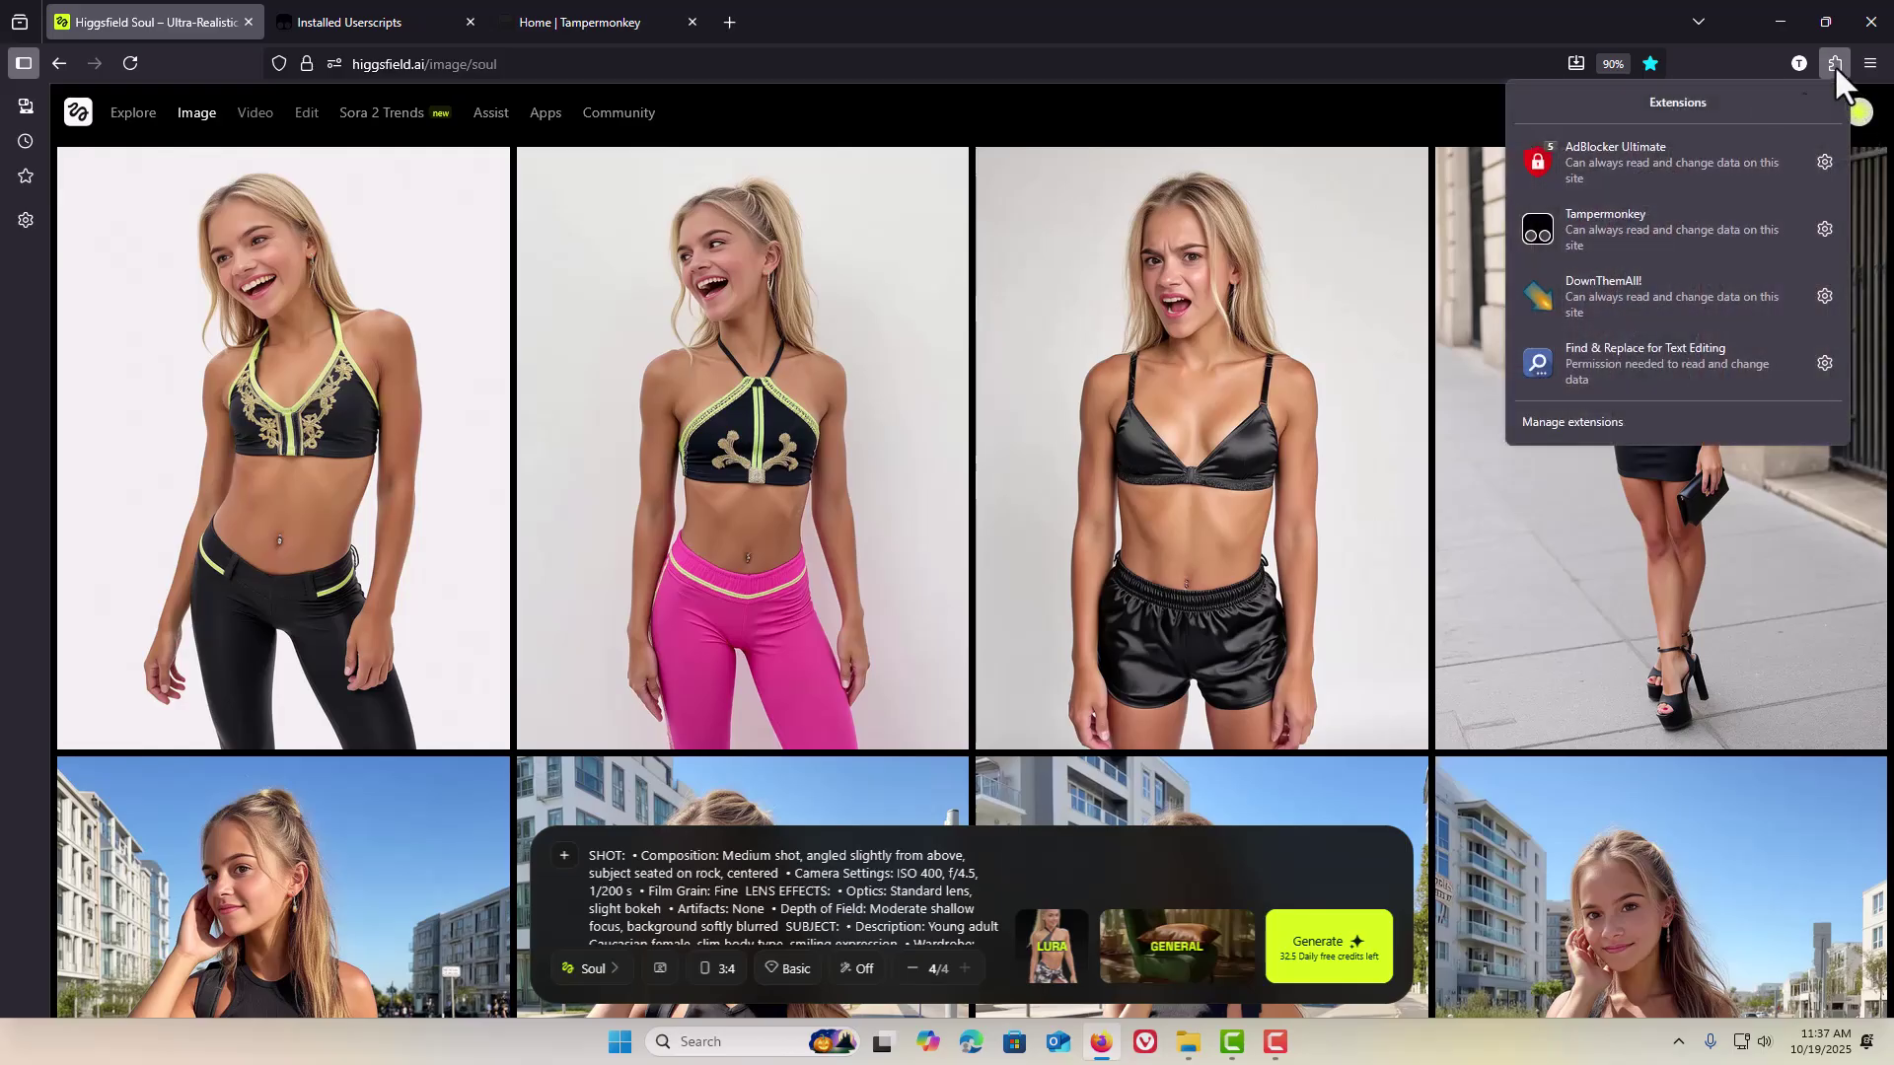
pyautogui.click(1631, 241)
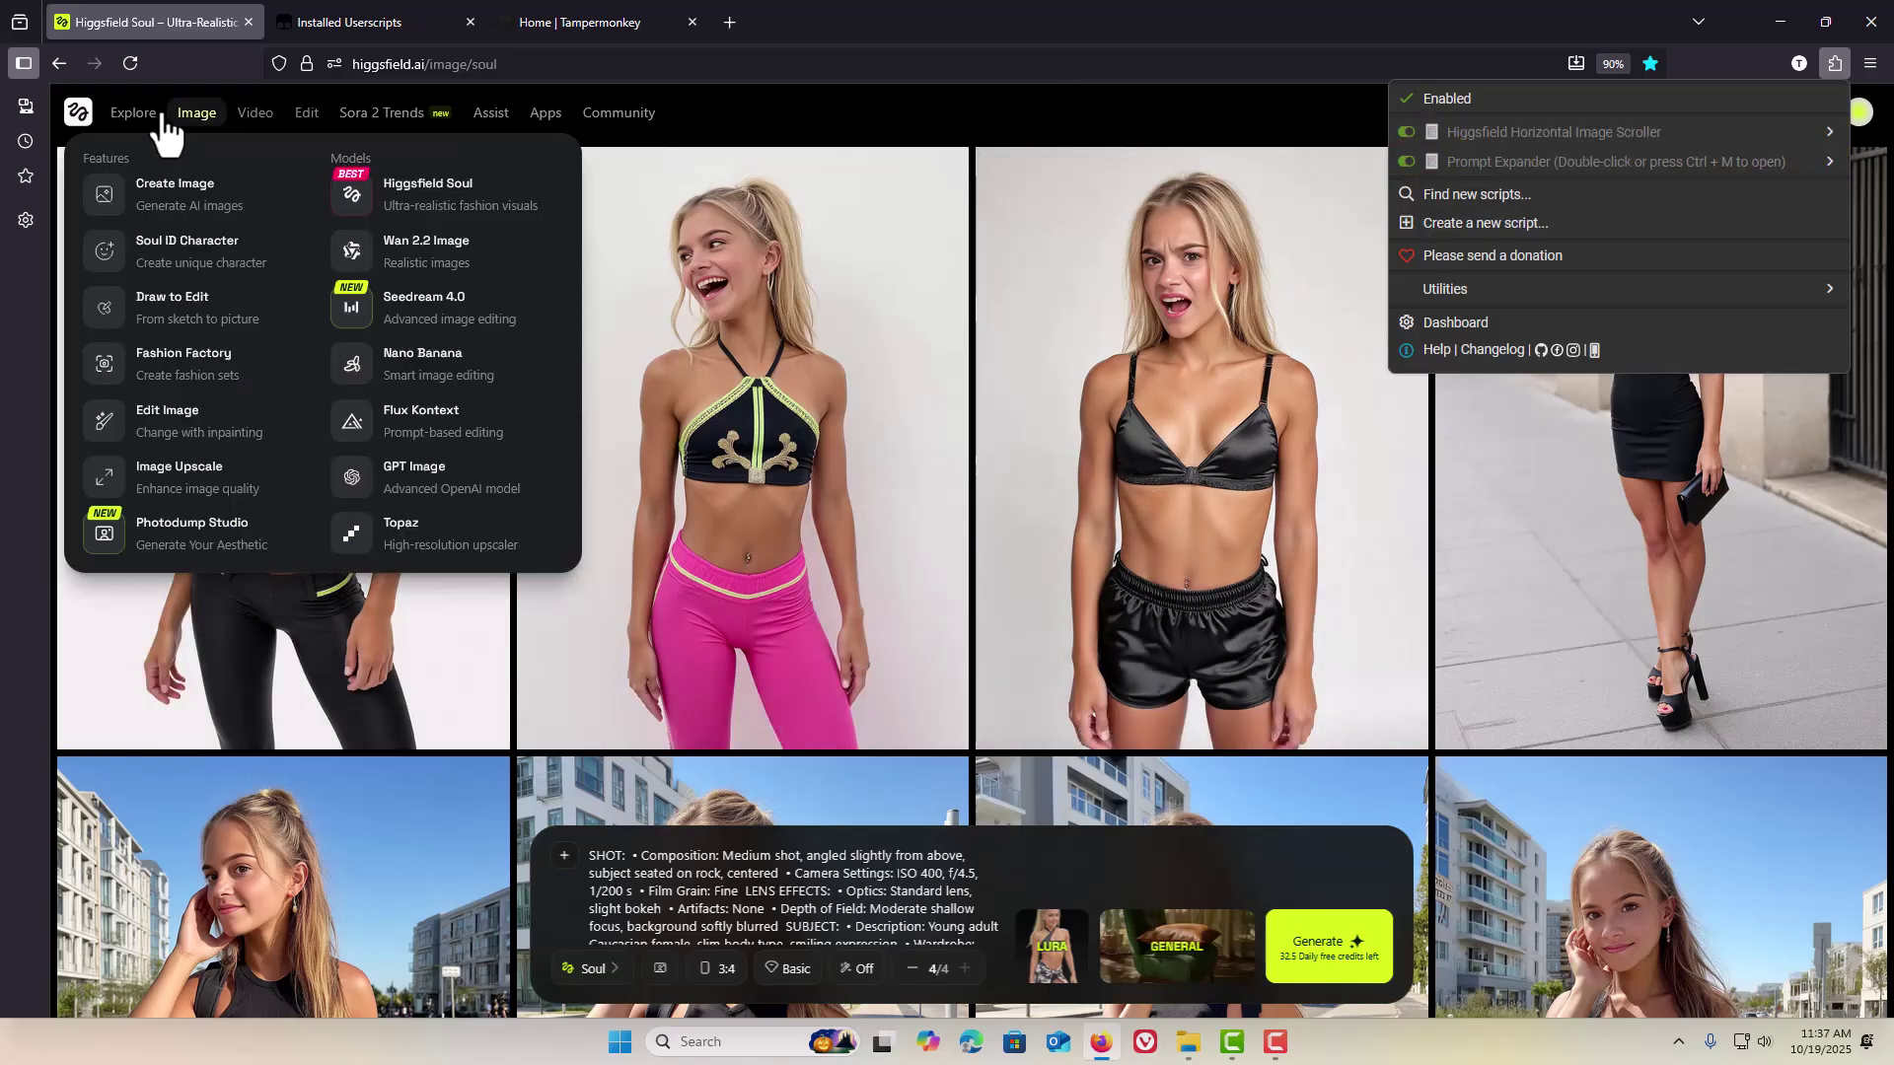
pyautogui.click(131, 65)
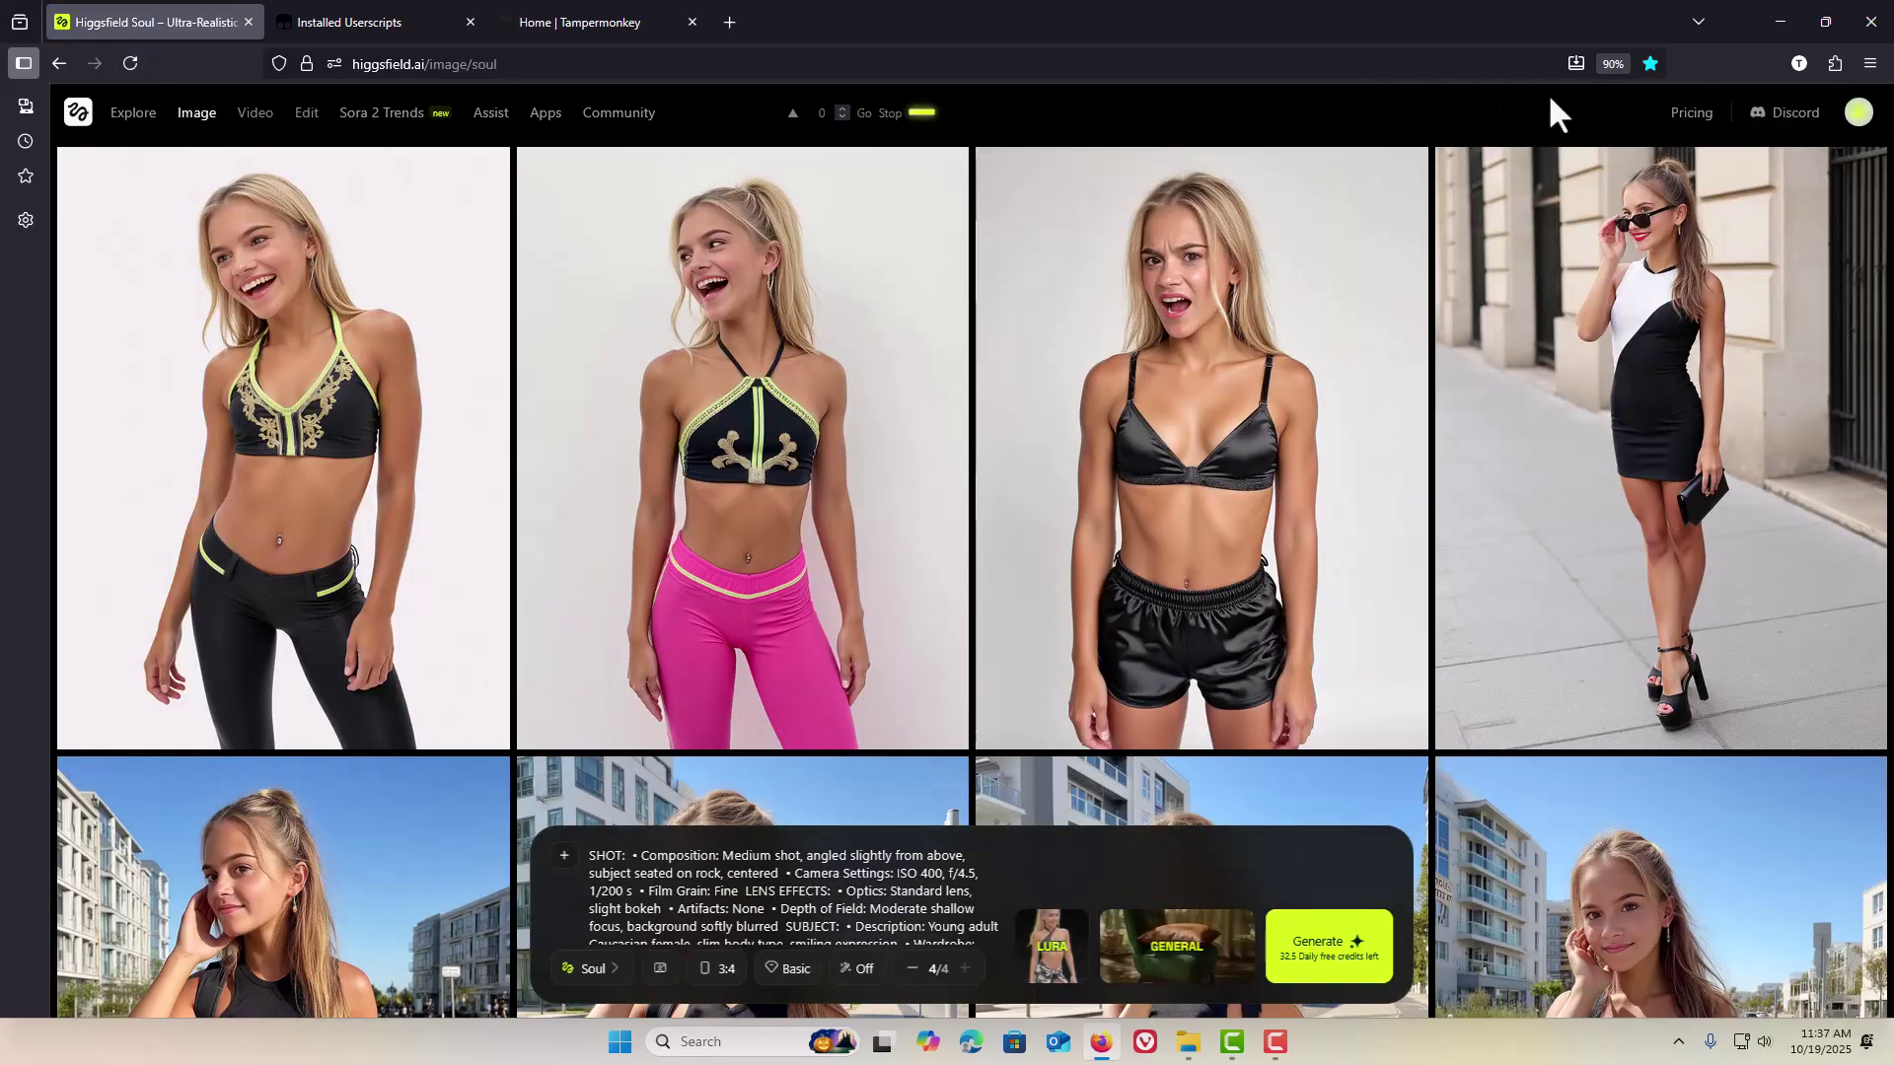
# Step: Review the active Tampermonkey scripts, open the prompt in the expanded Prompt Editor and cancel it
pyautogui.click(1834, 65)
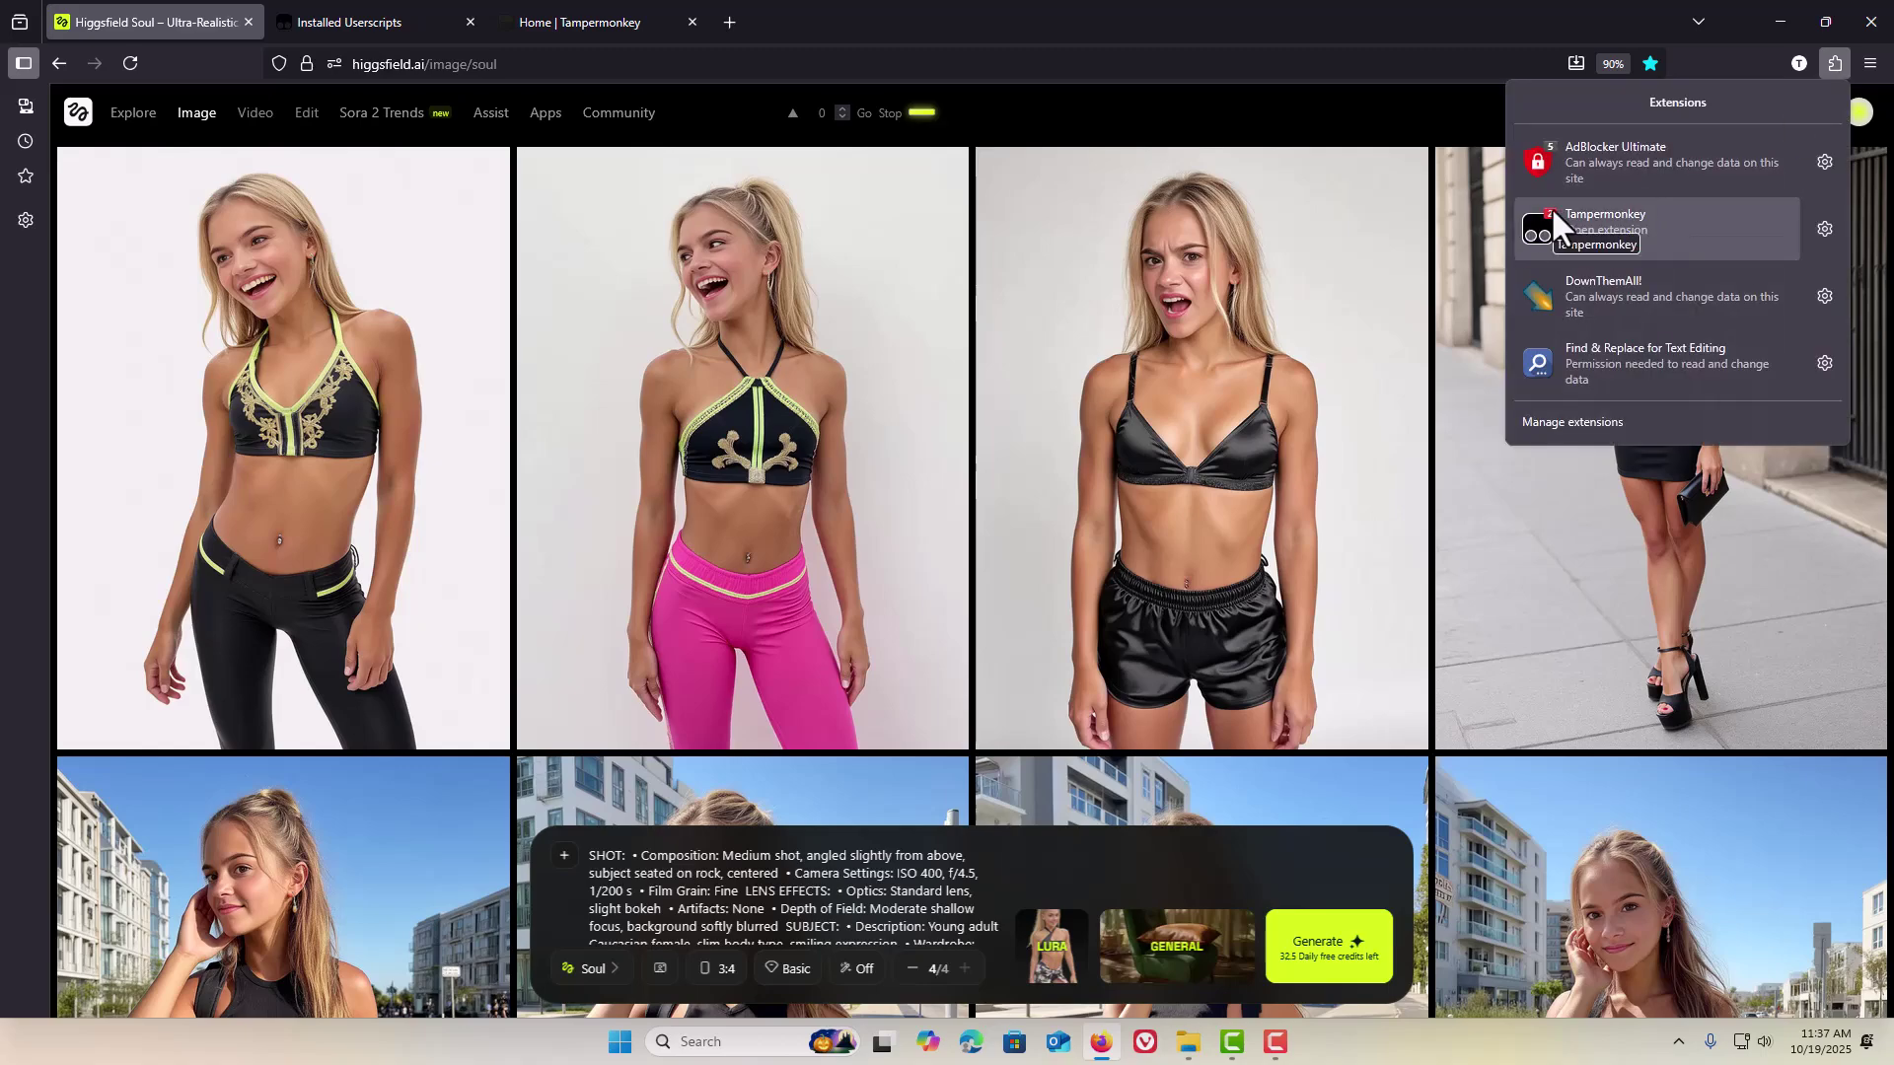
pyautogui.click(1578, 210)
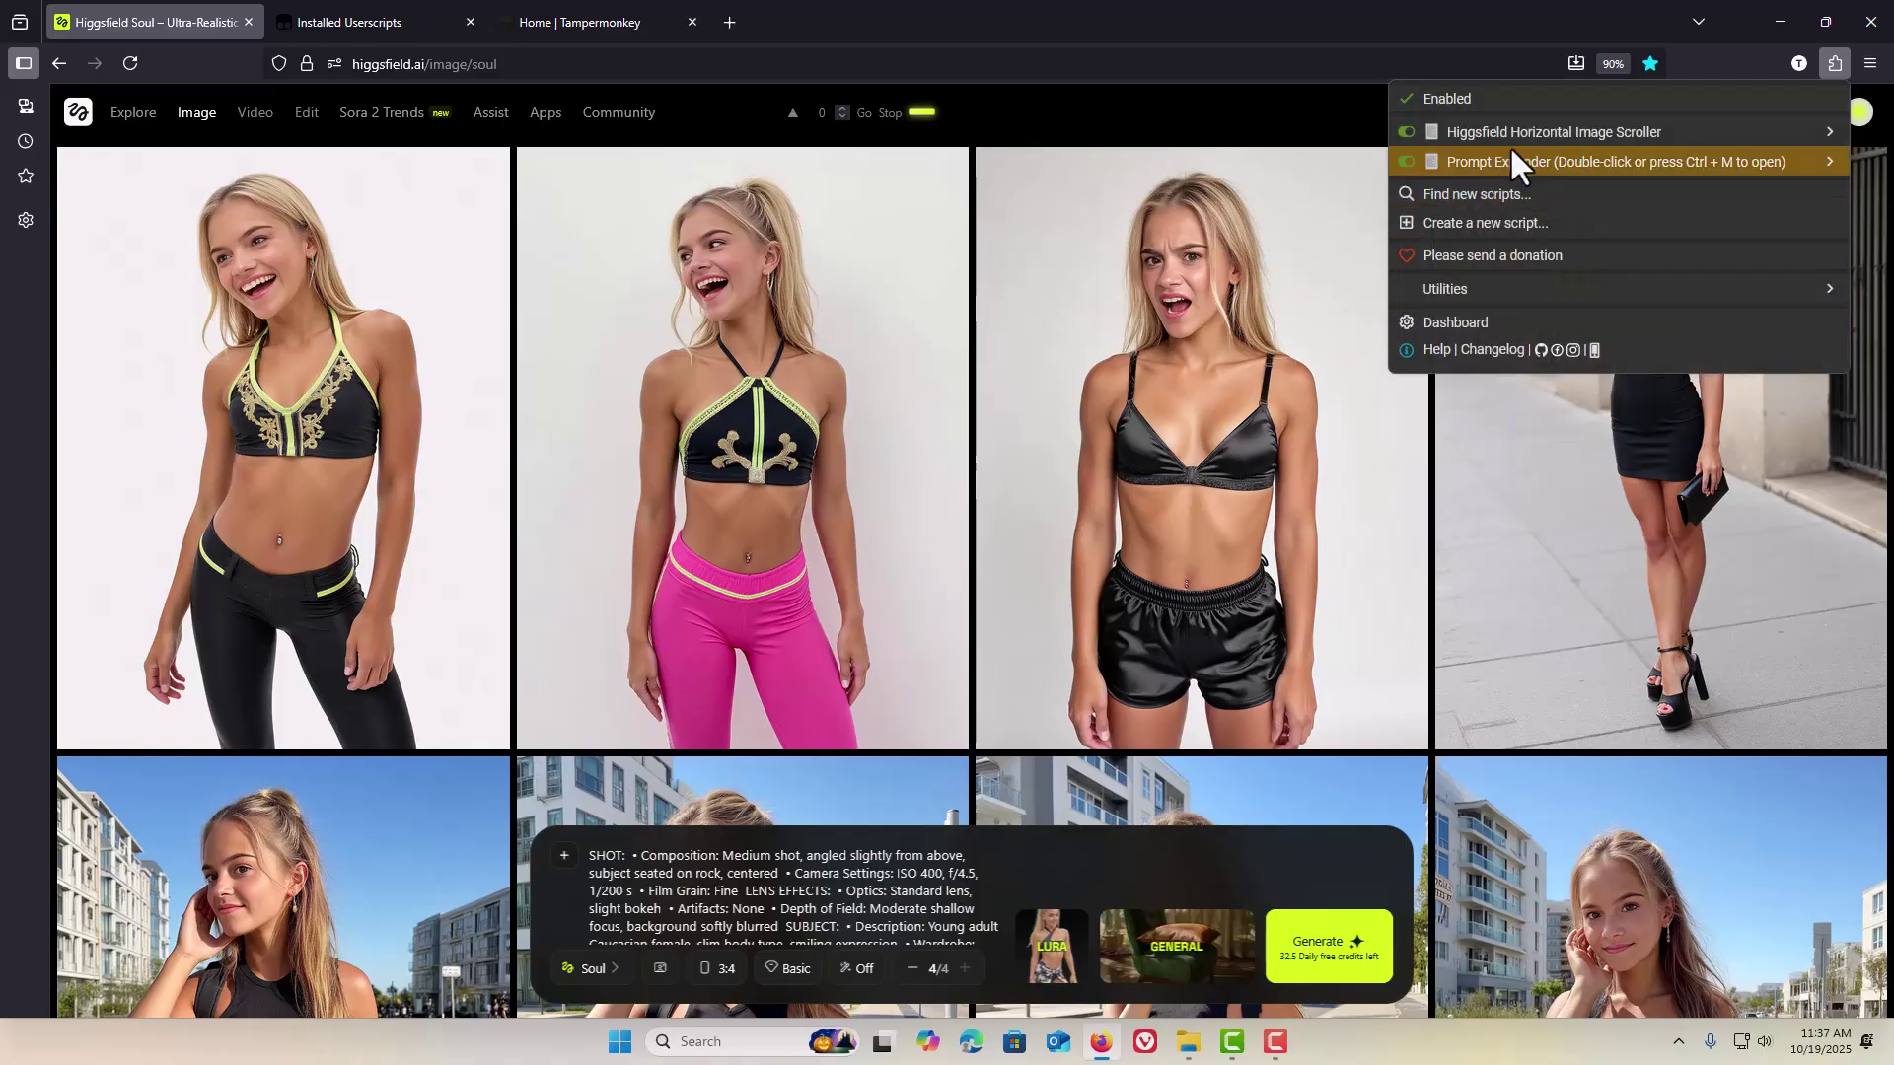
pyautogui.doubleClick(750, 901)
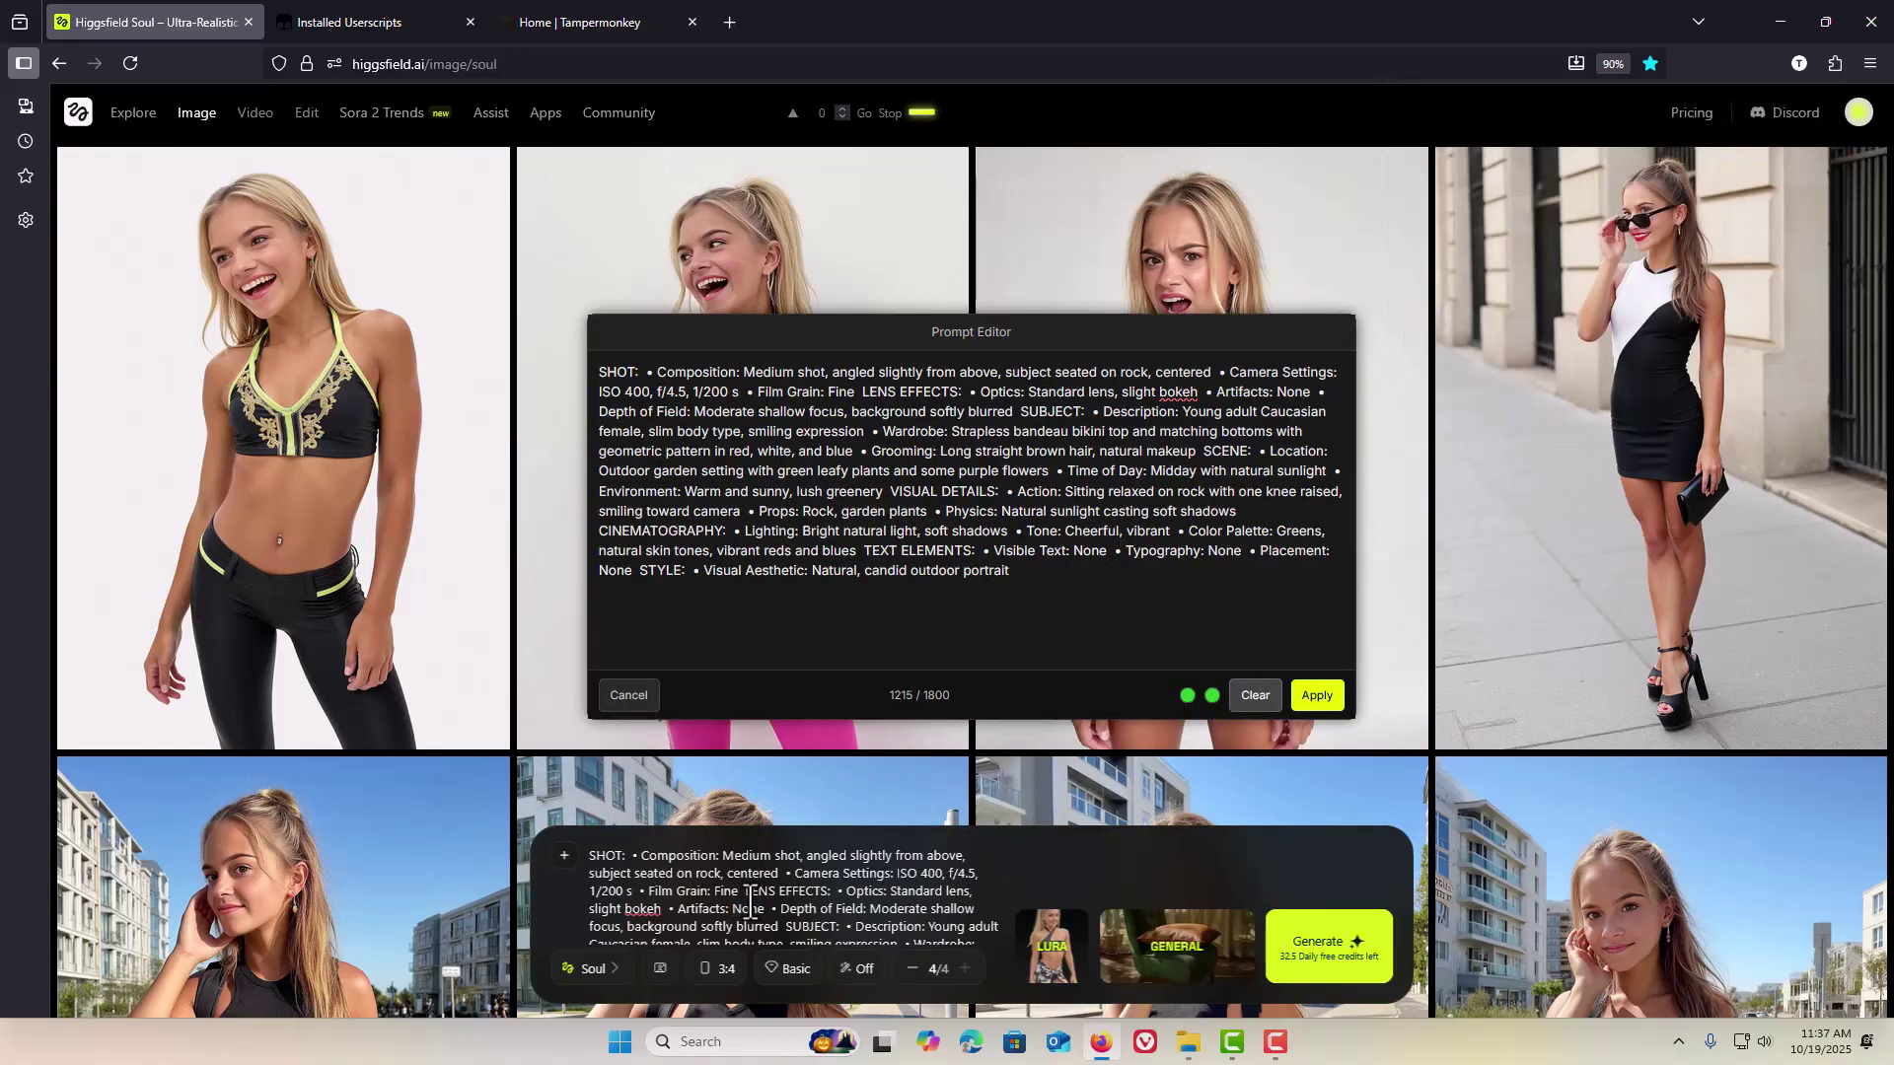
pyautogui.click(631, 696)
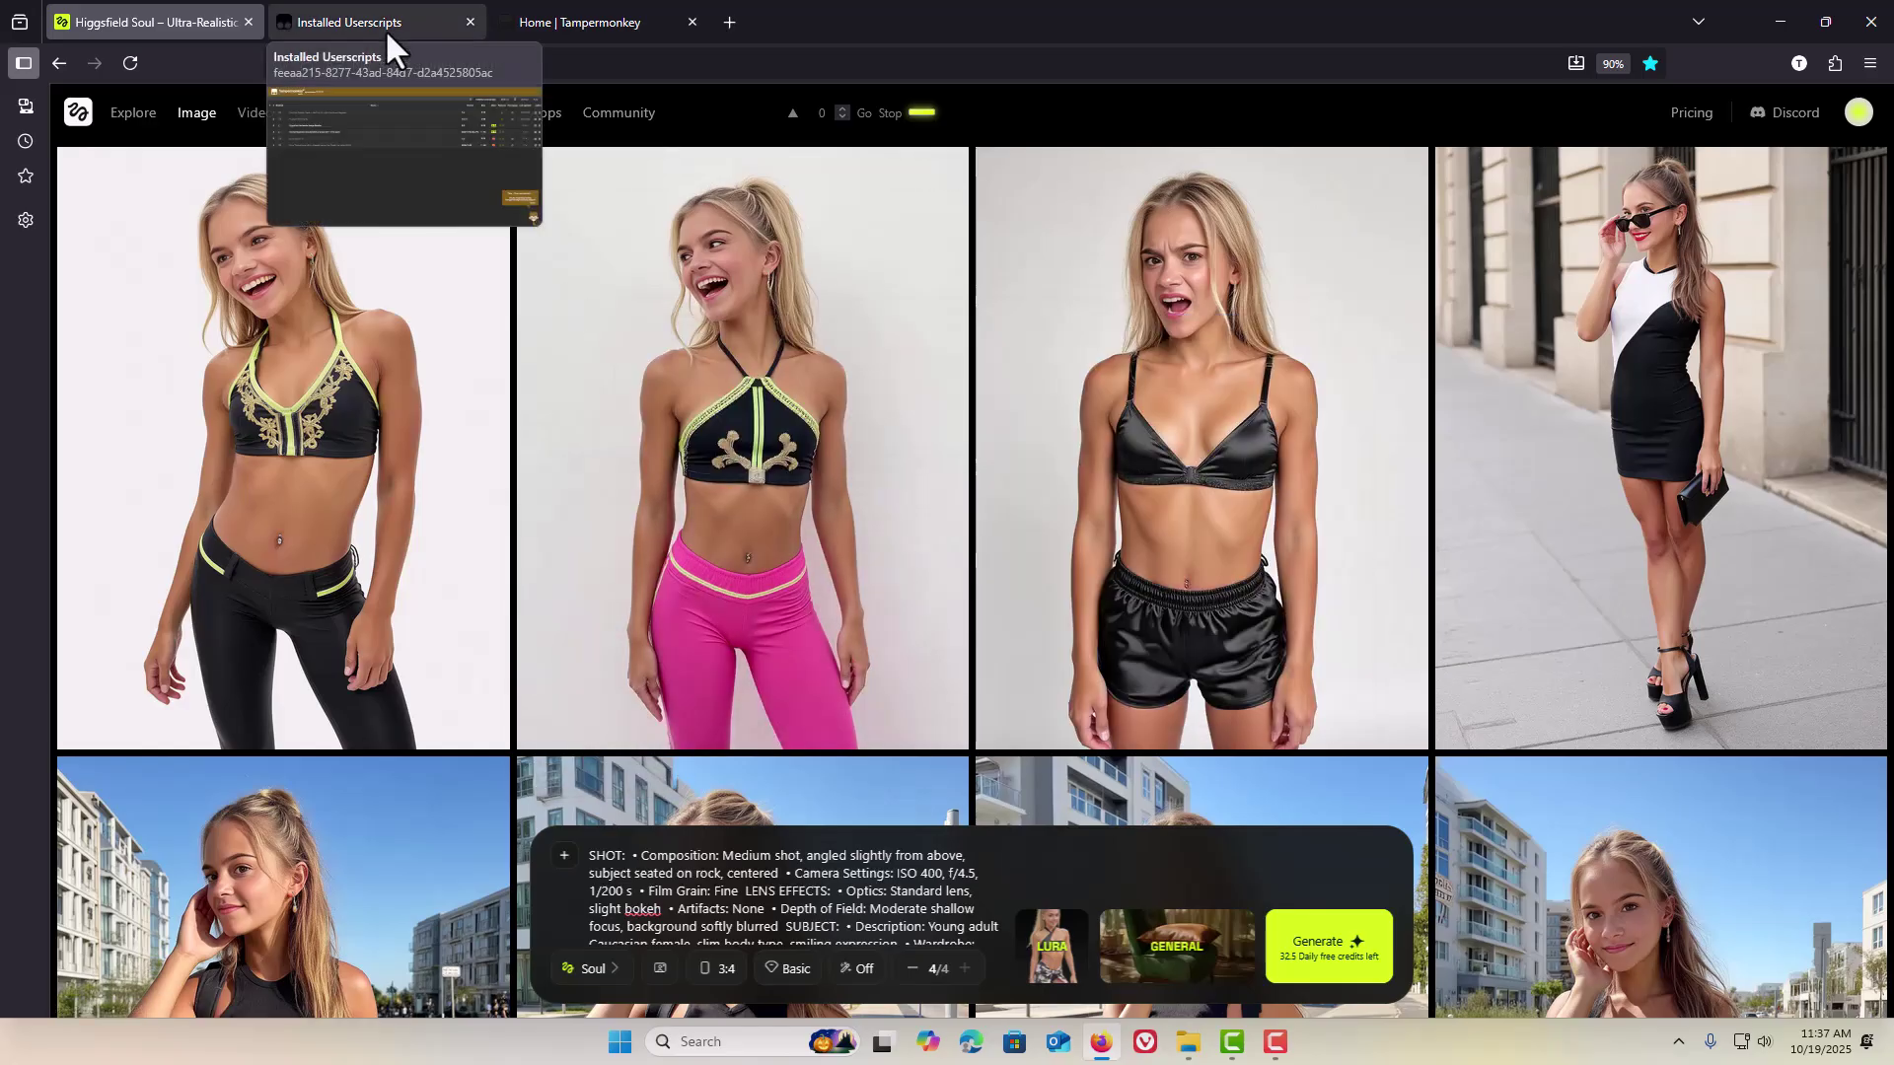
# Step: Close the Installed Userscripts tab, view the browser extensions from the Tampermonkey home page and return to the Higgsfield page
pyautogui.click(468, 21)
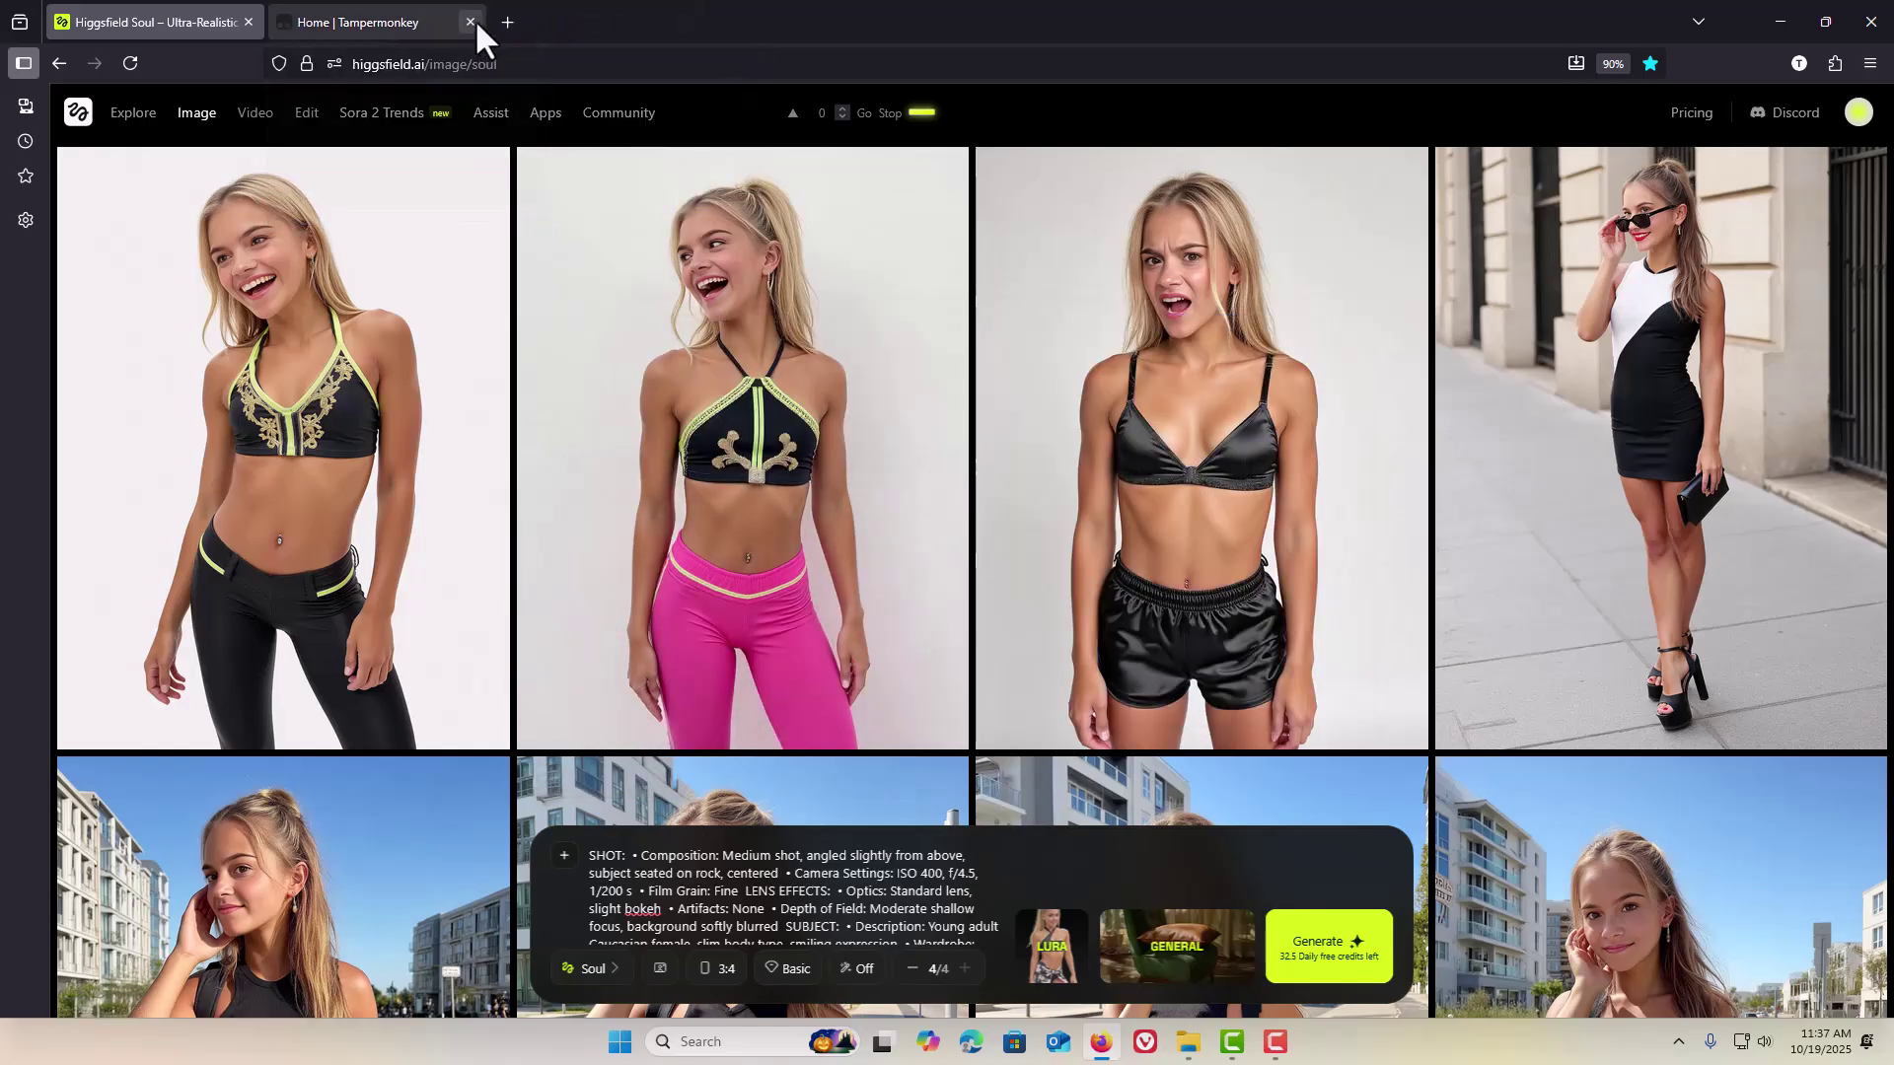
pyautogui.click(393, 22)
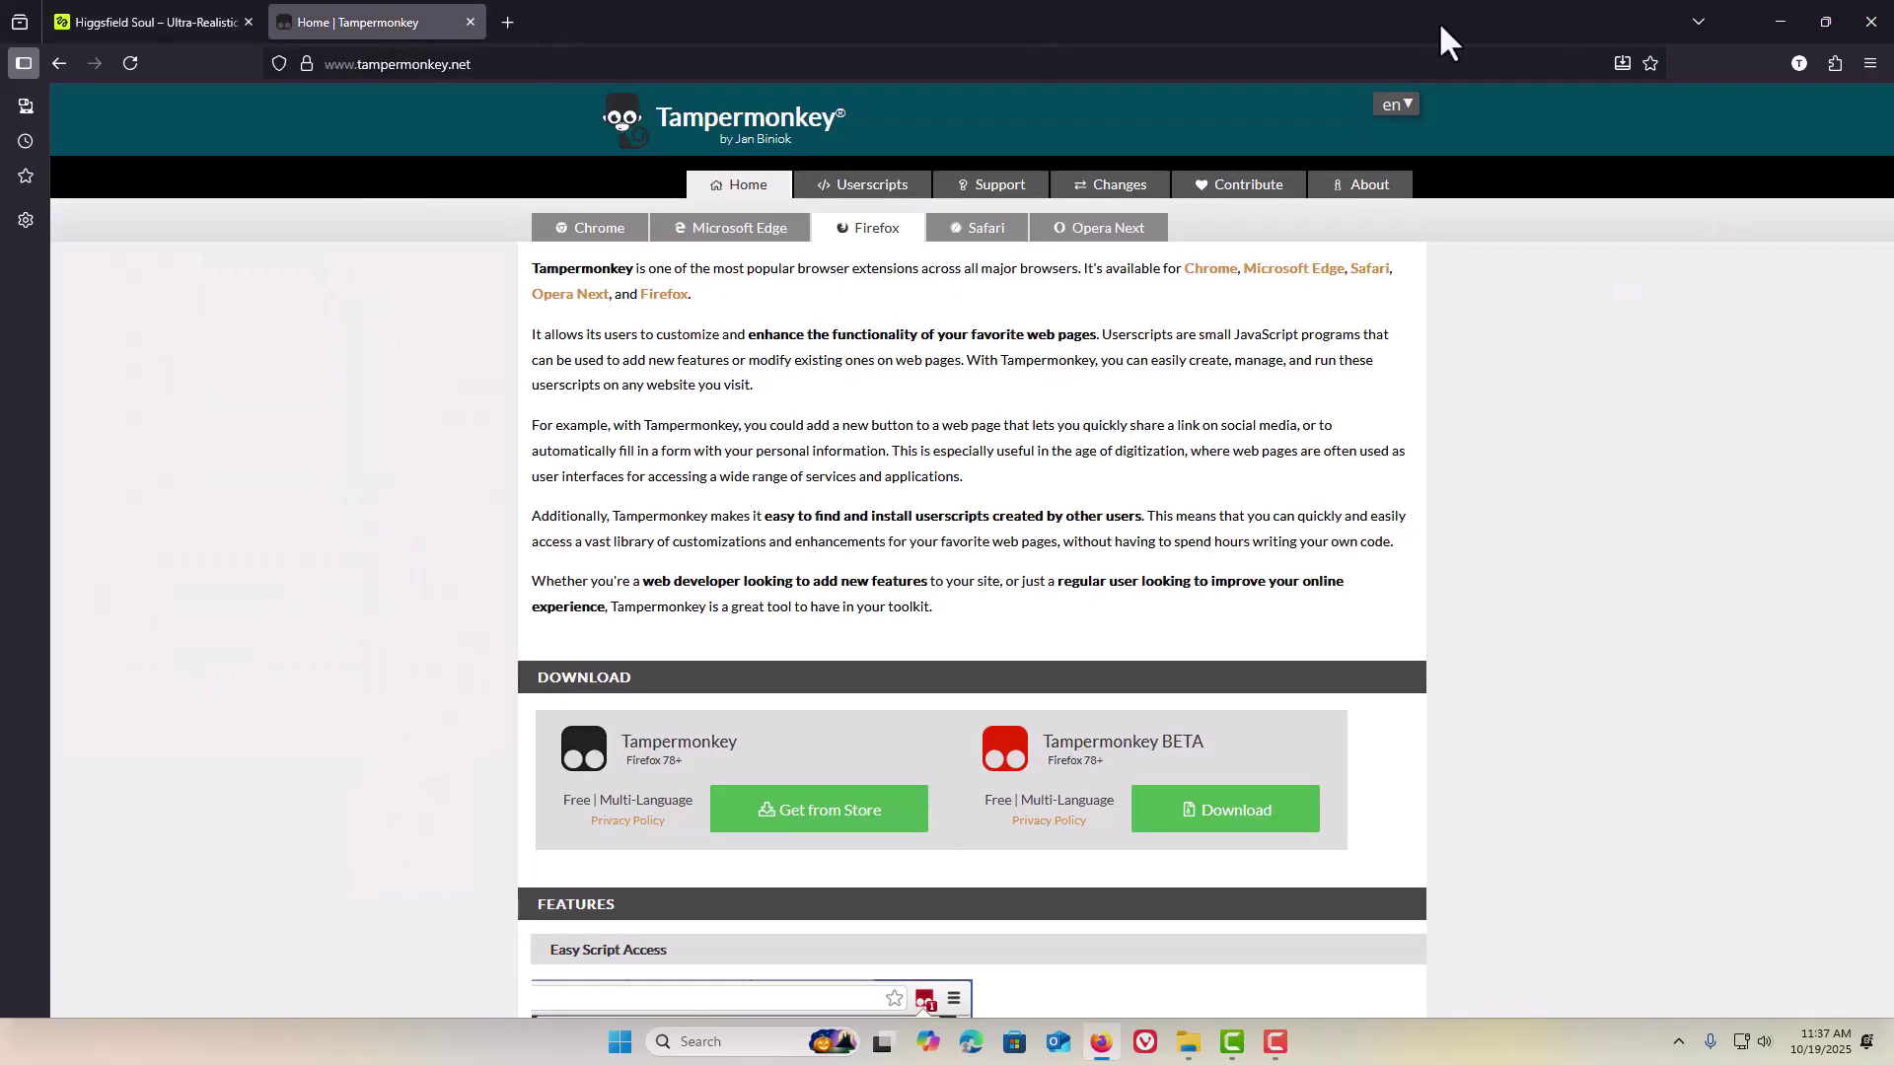
pyautogui.click(1837, 67)
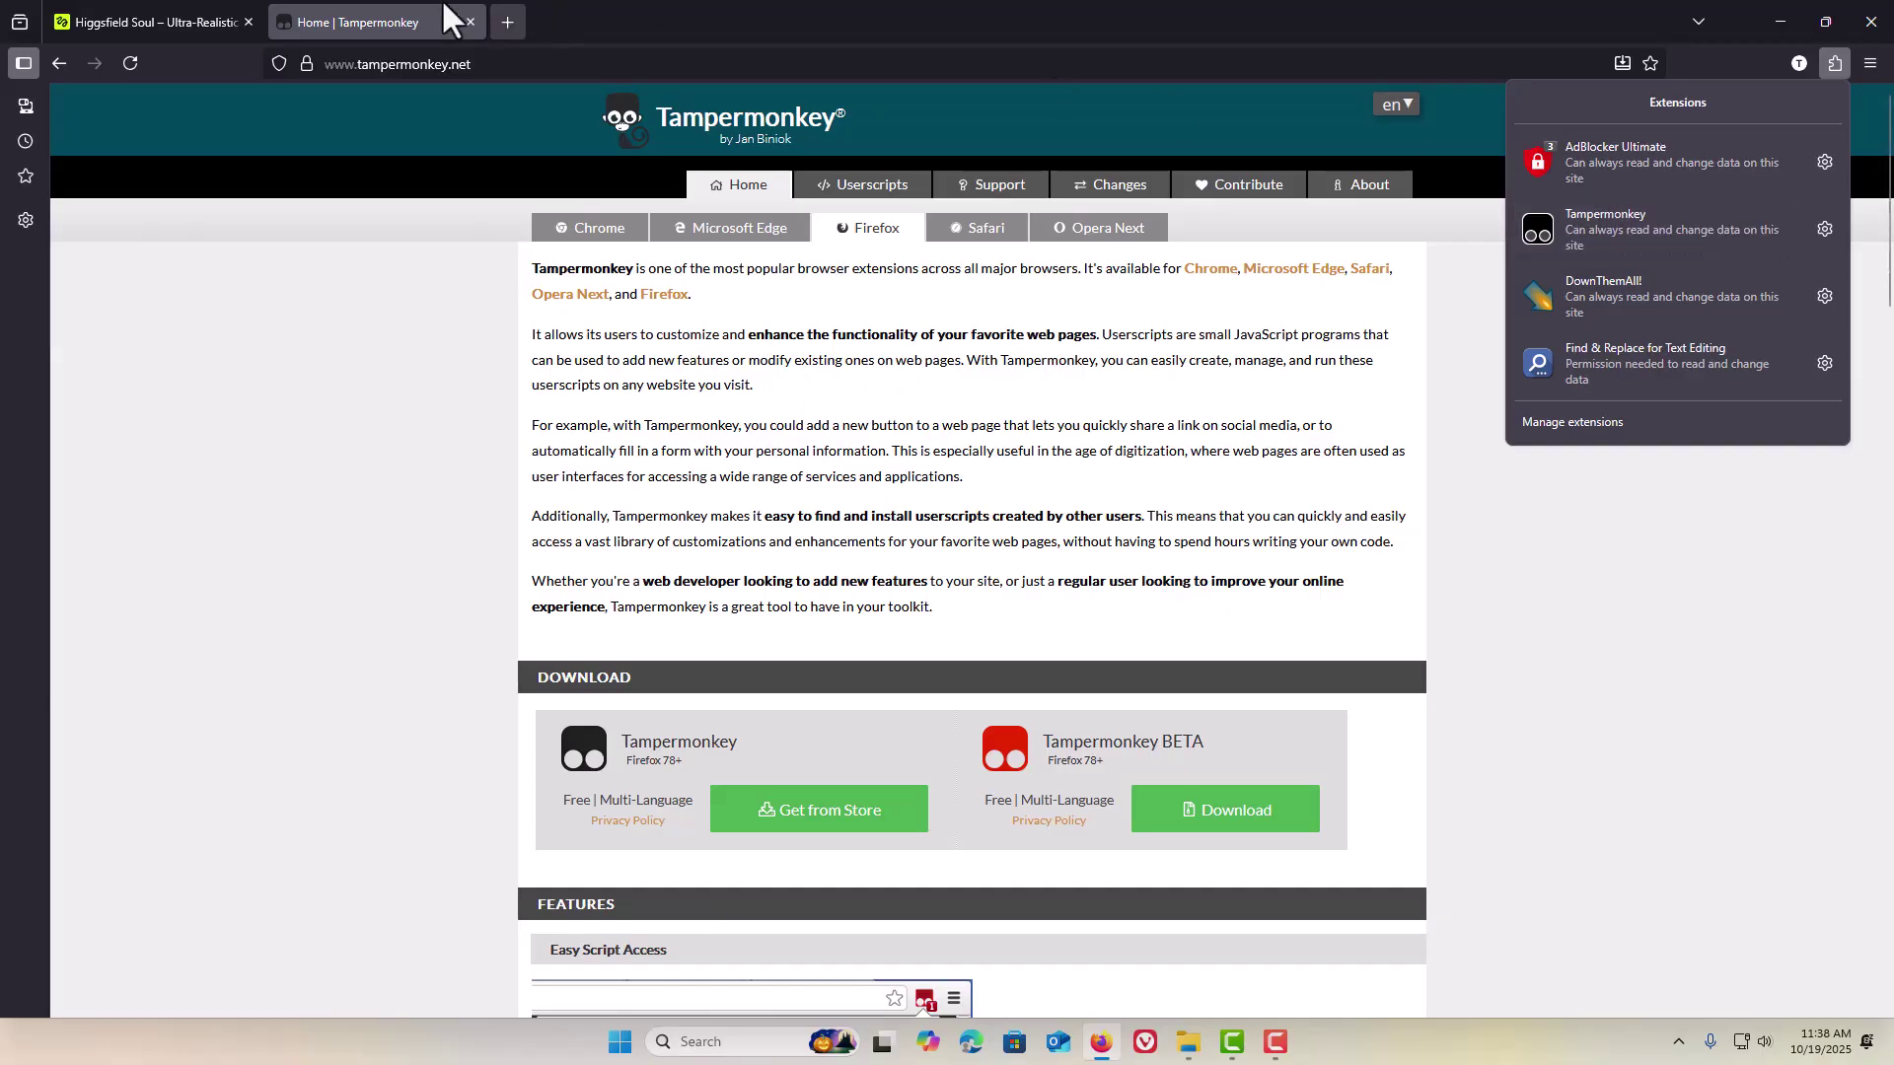
pyautogui.click(173, 38)
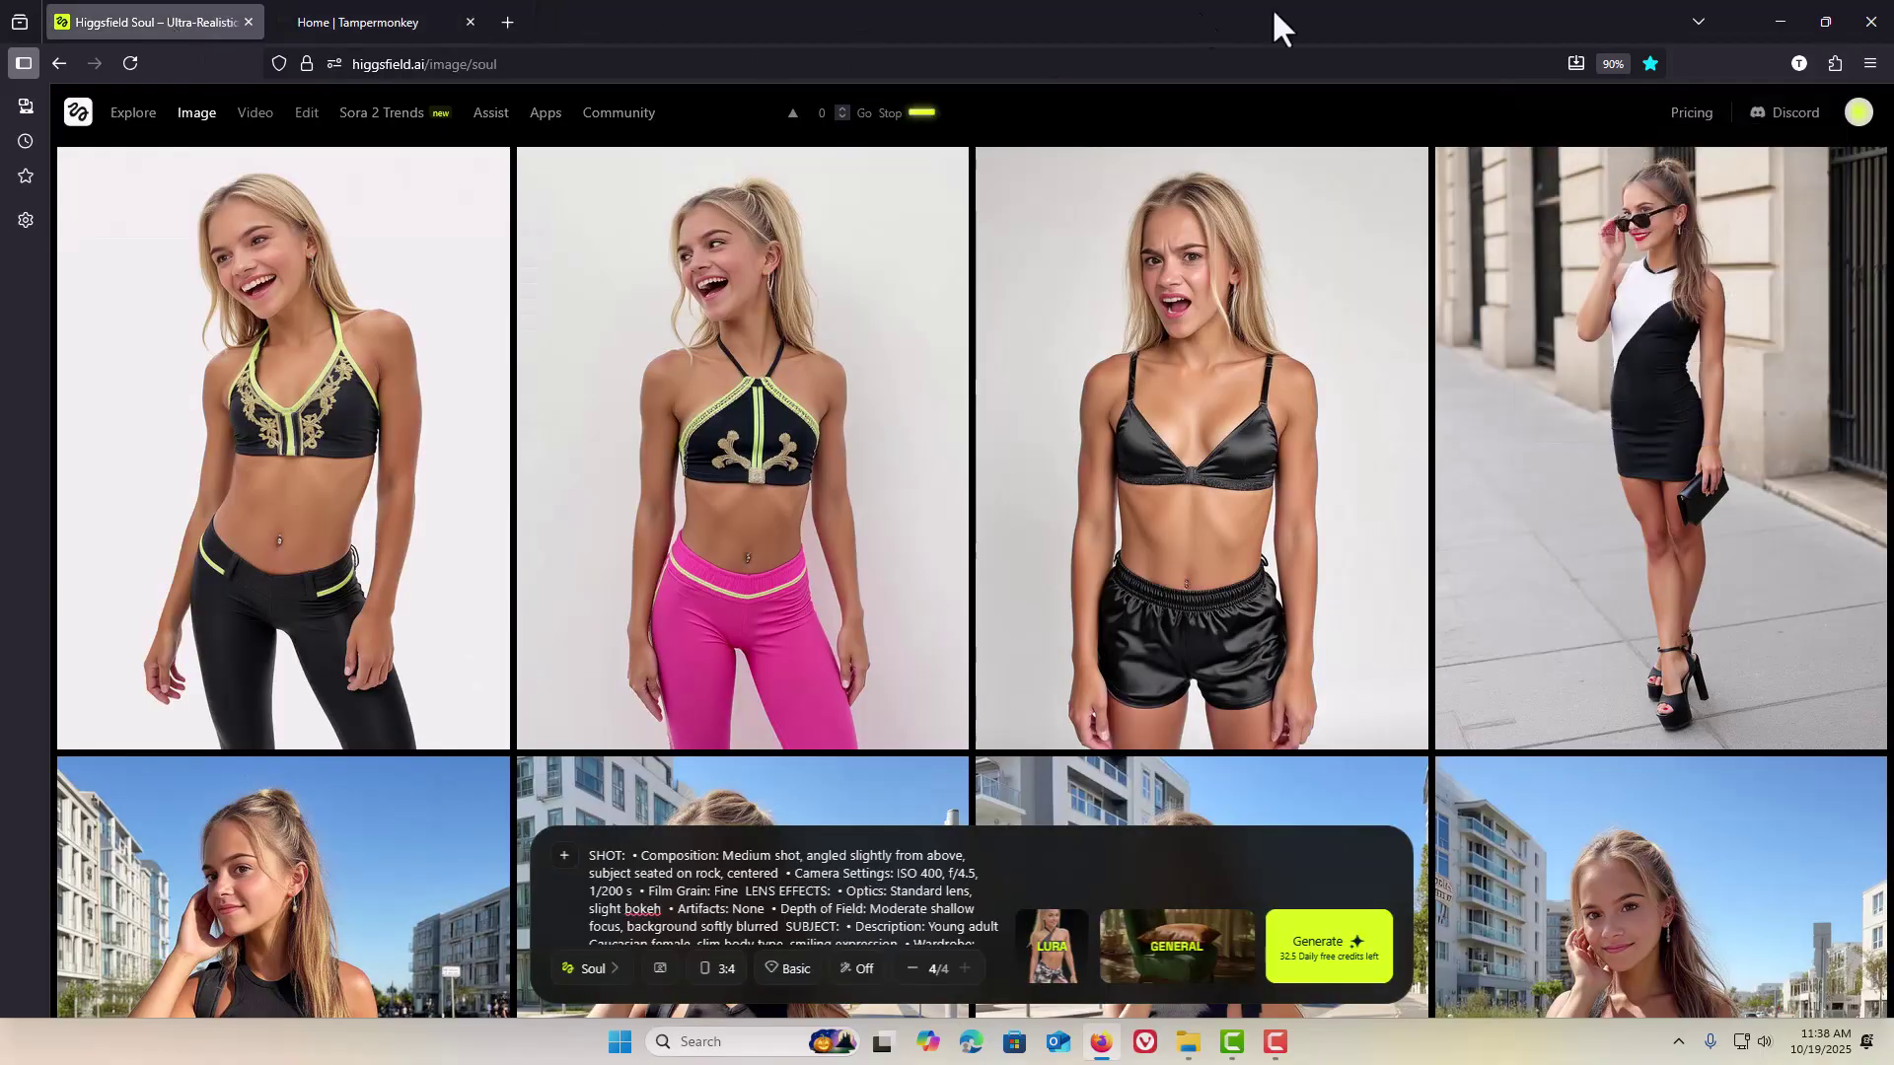
# Step: View the installed userscripts in the Tampermonkey dashboard and close both the dashboard and Tampermonkey home tabs
pyautogui.click(1835, 63)
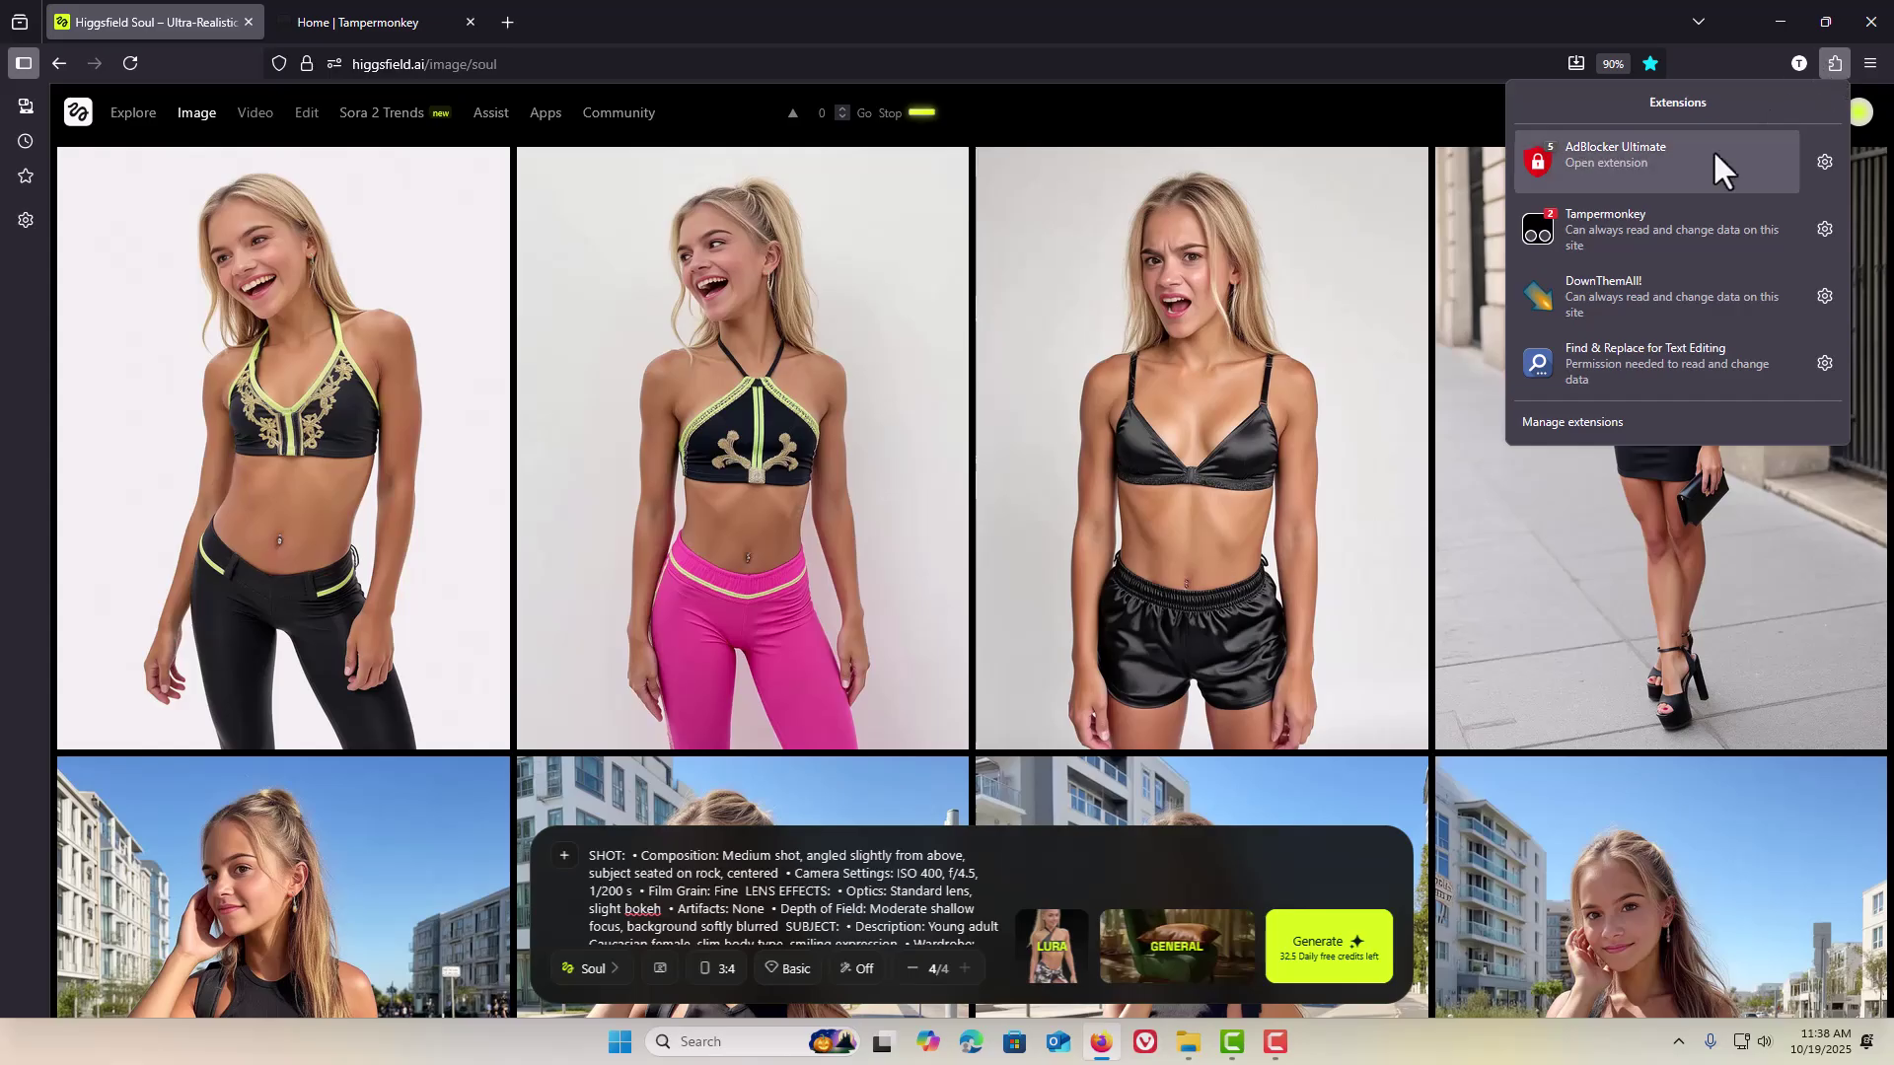
pyautogui.click(1633, 209)
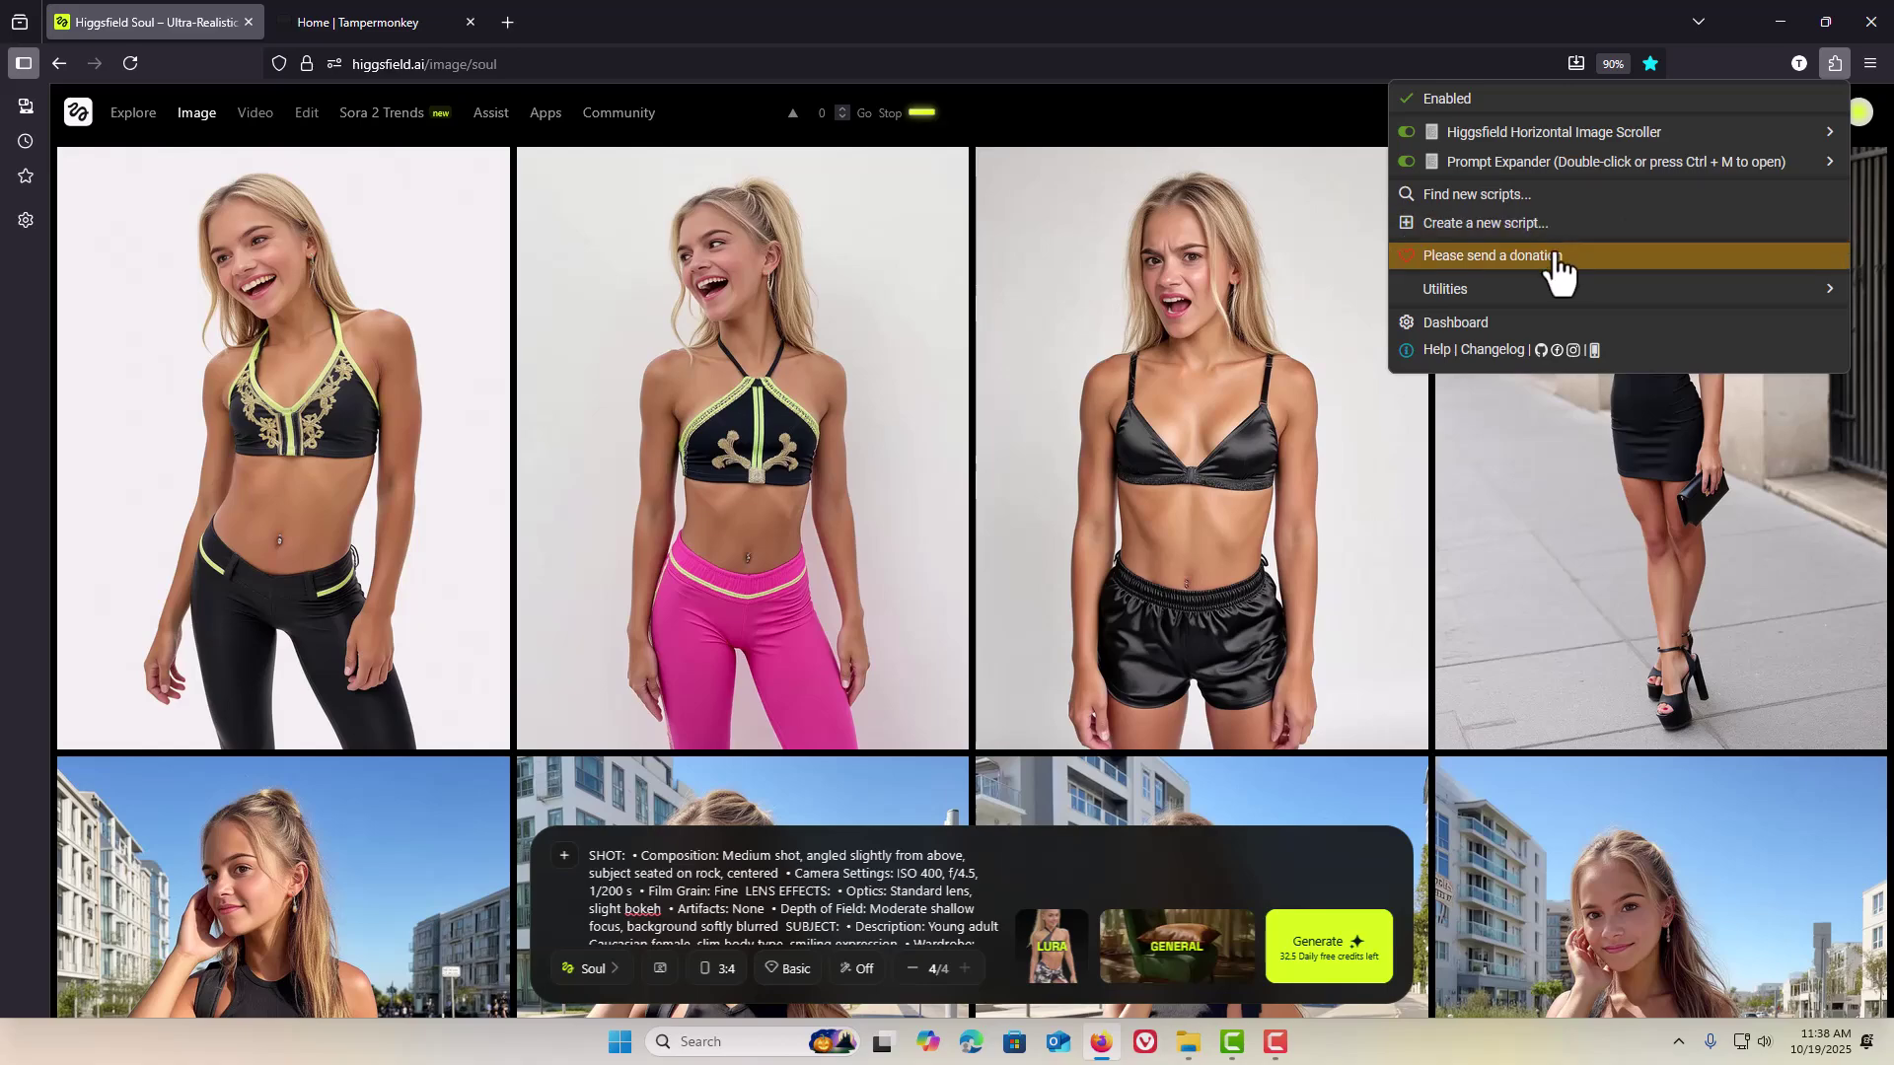
pyautogui.click(1469, 325)
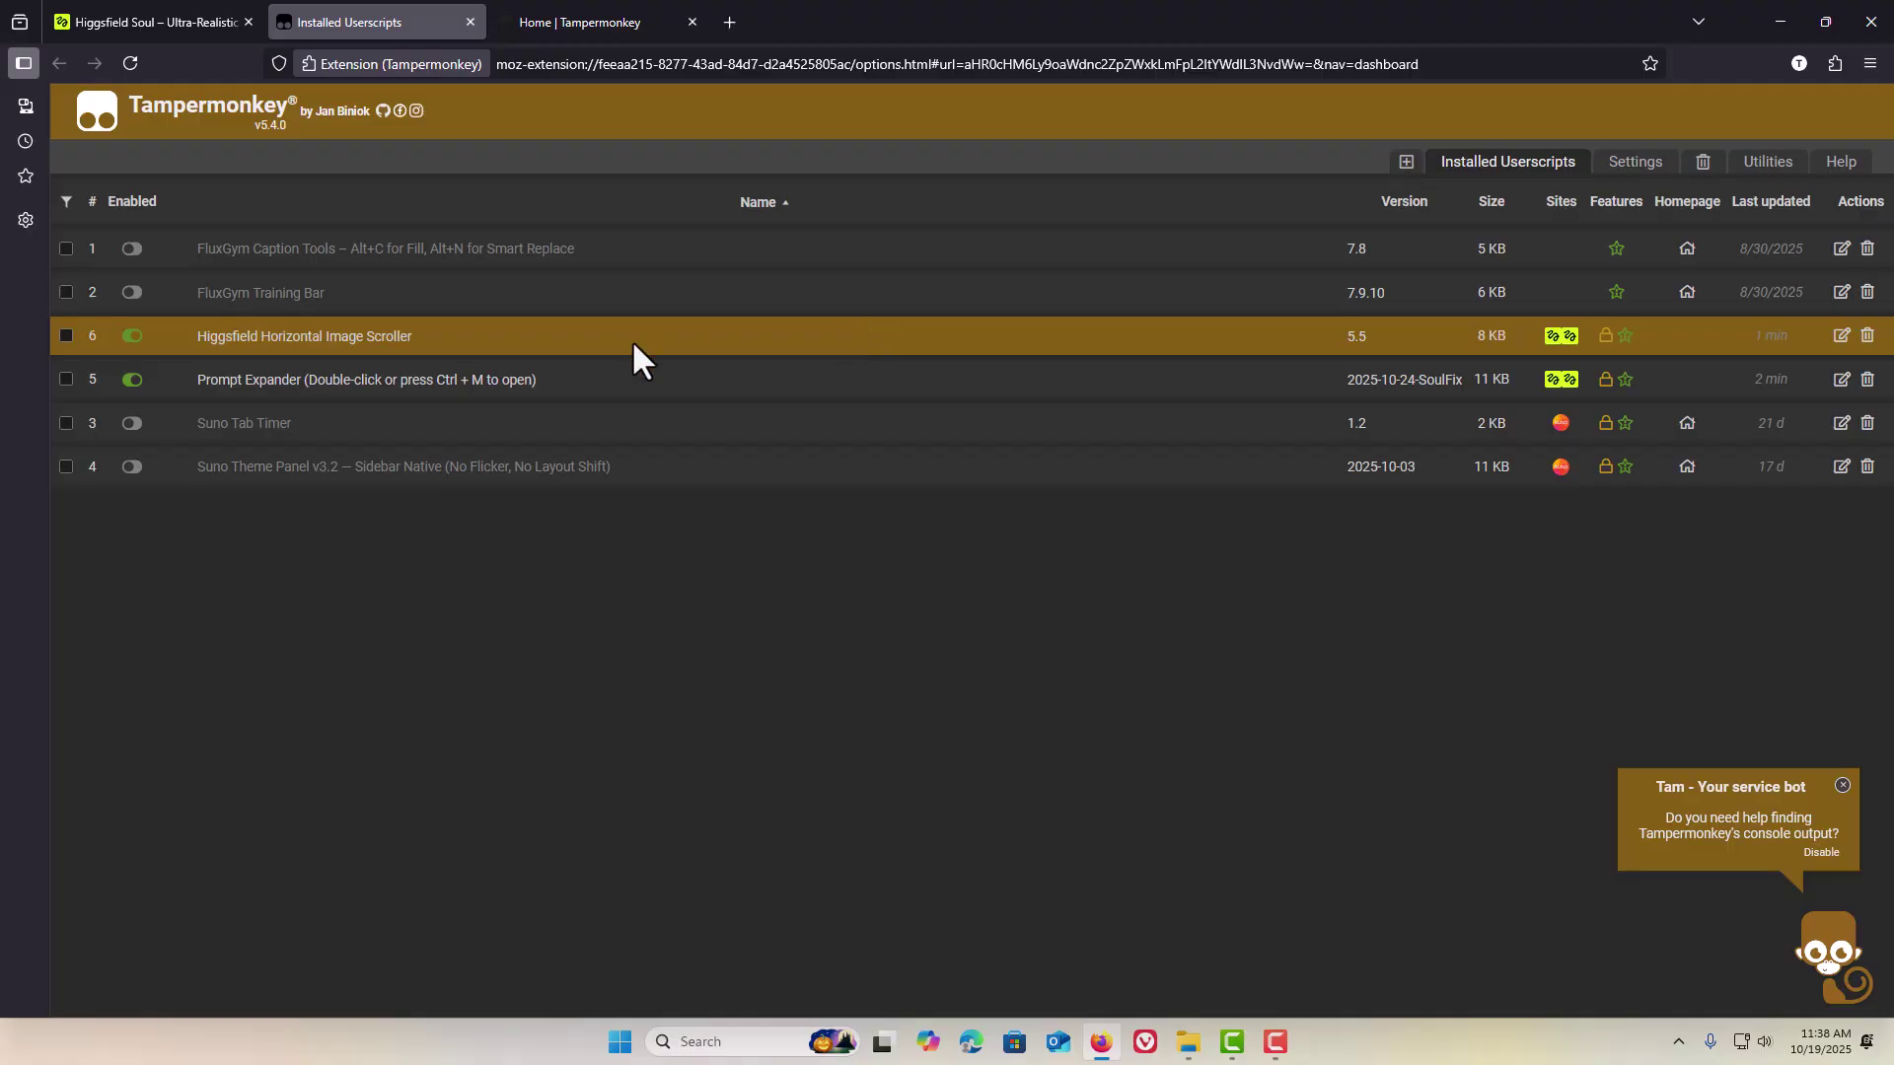
pyautogui.click(470, 21)
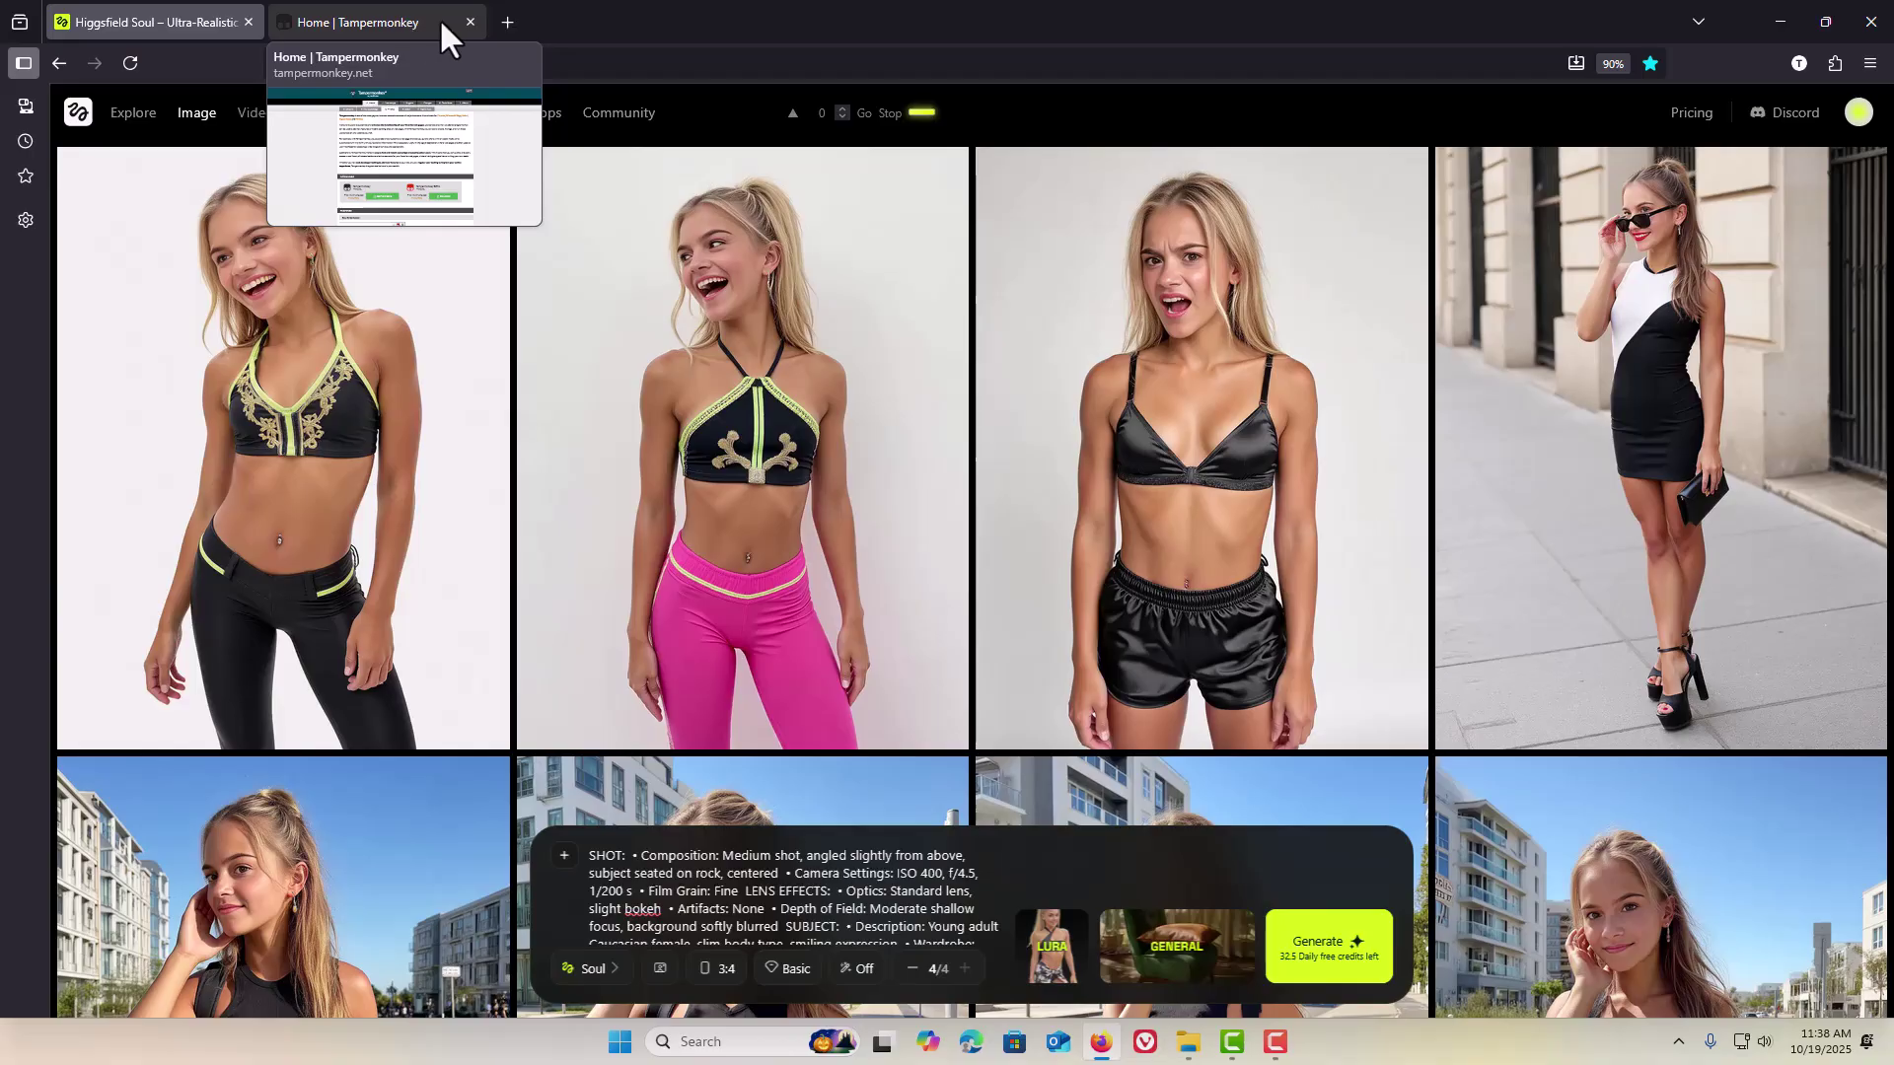
pyautogui.click(470, 21)
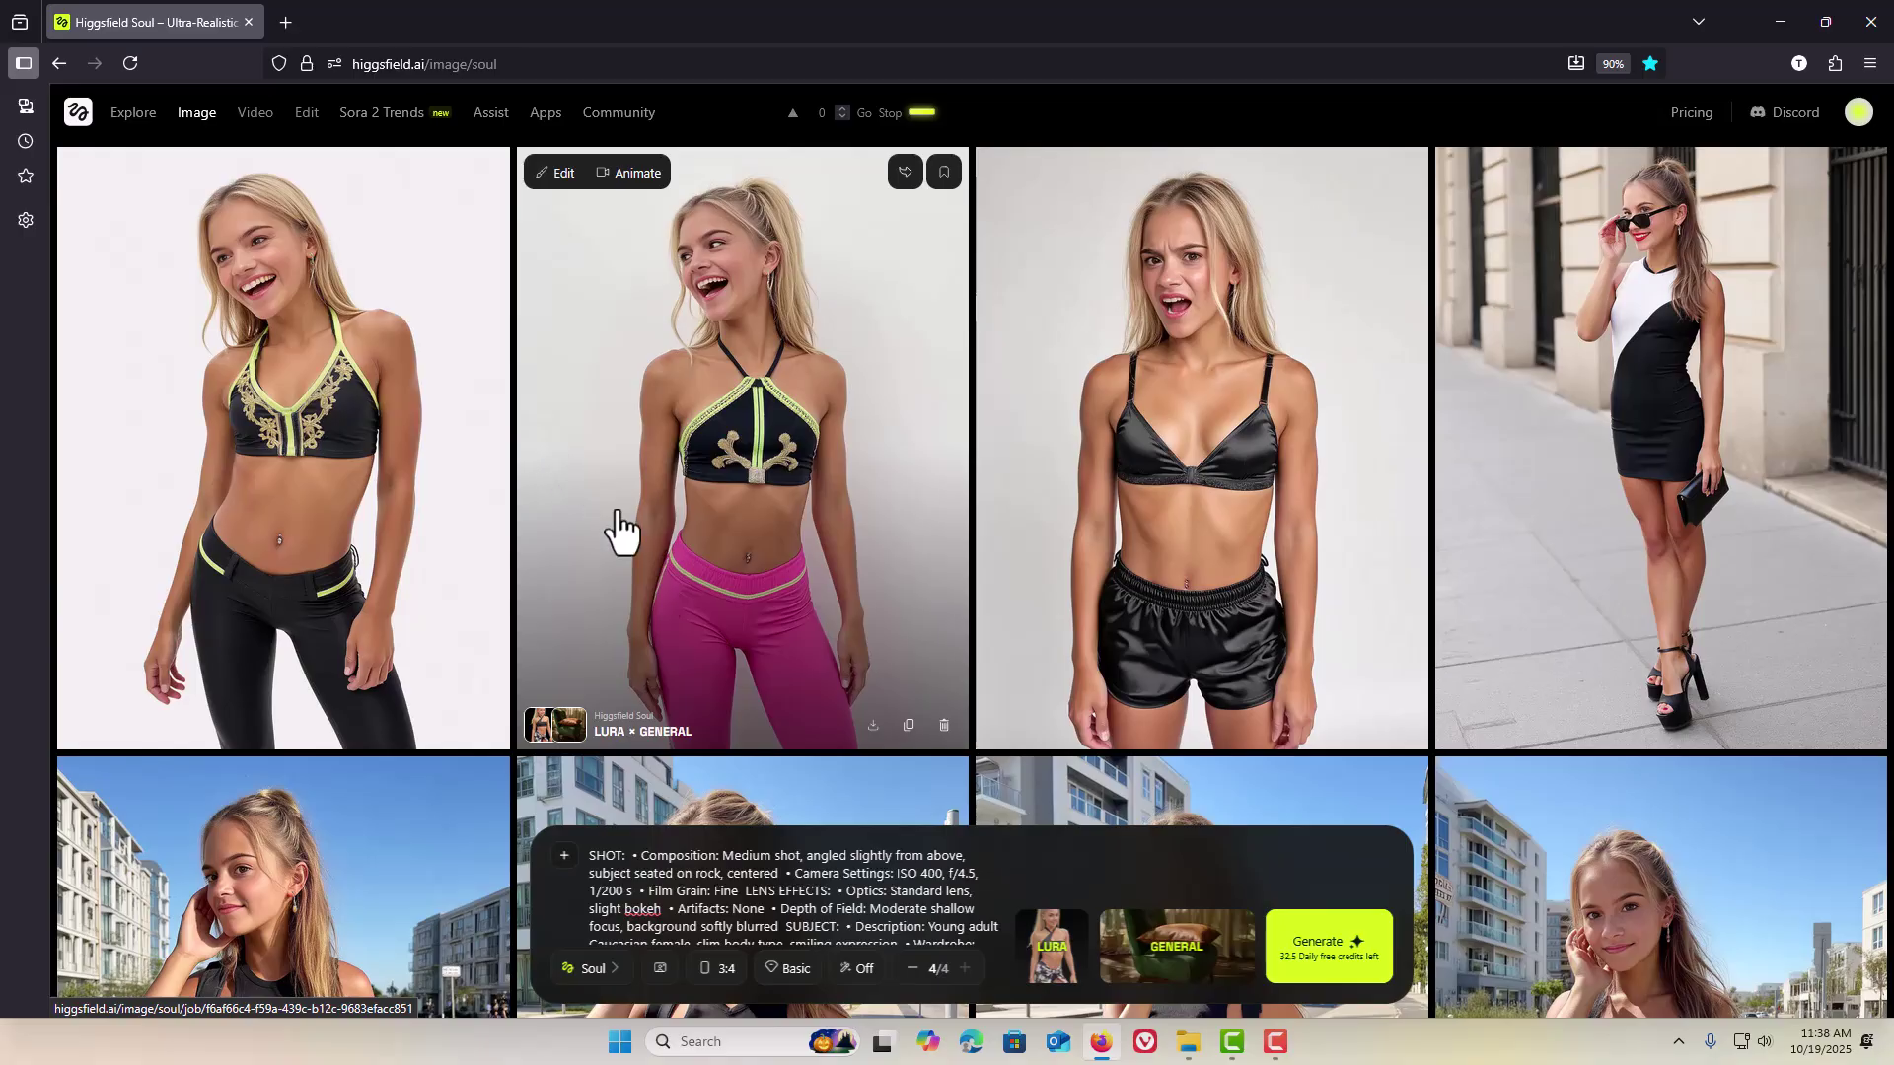
pyautogui.click(1188, 1041)
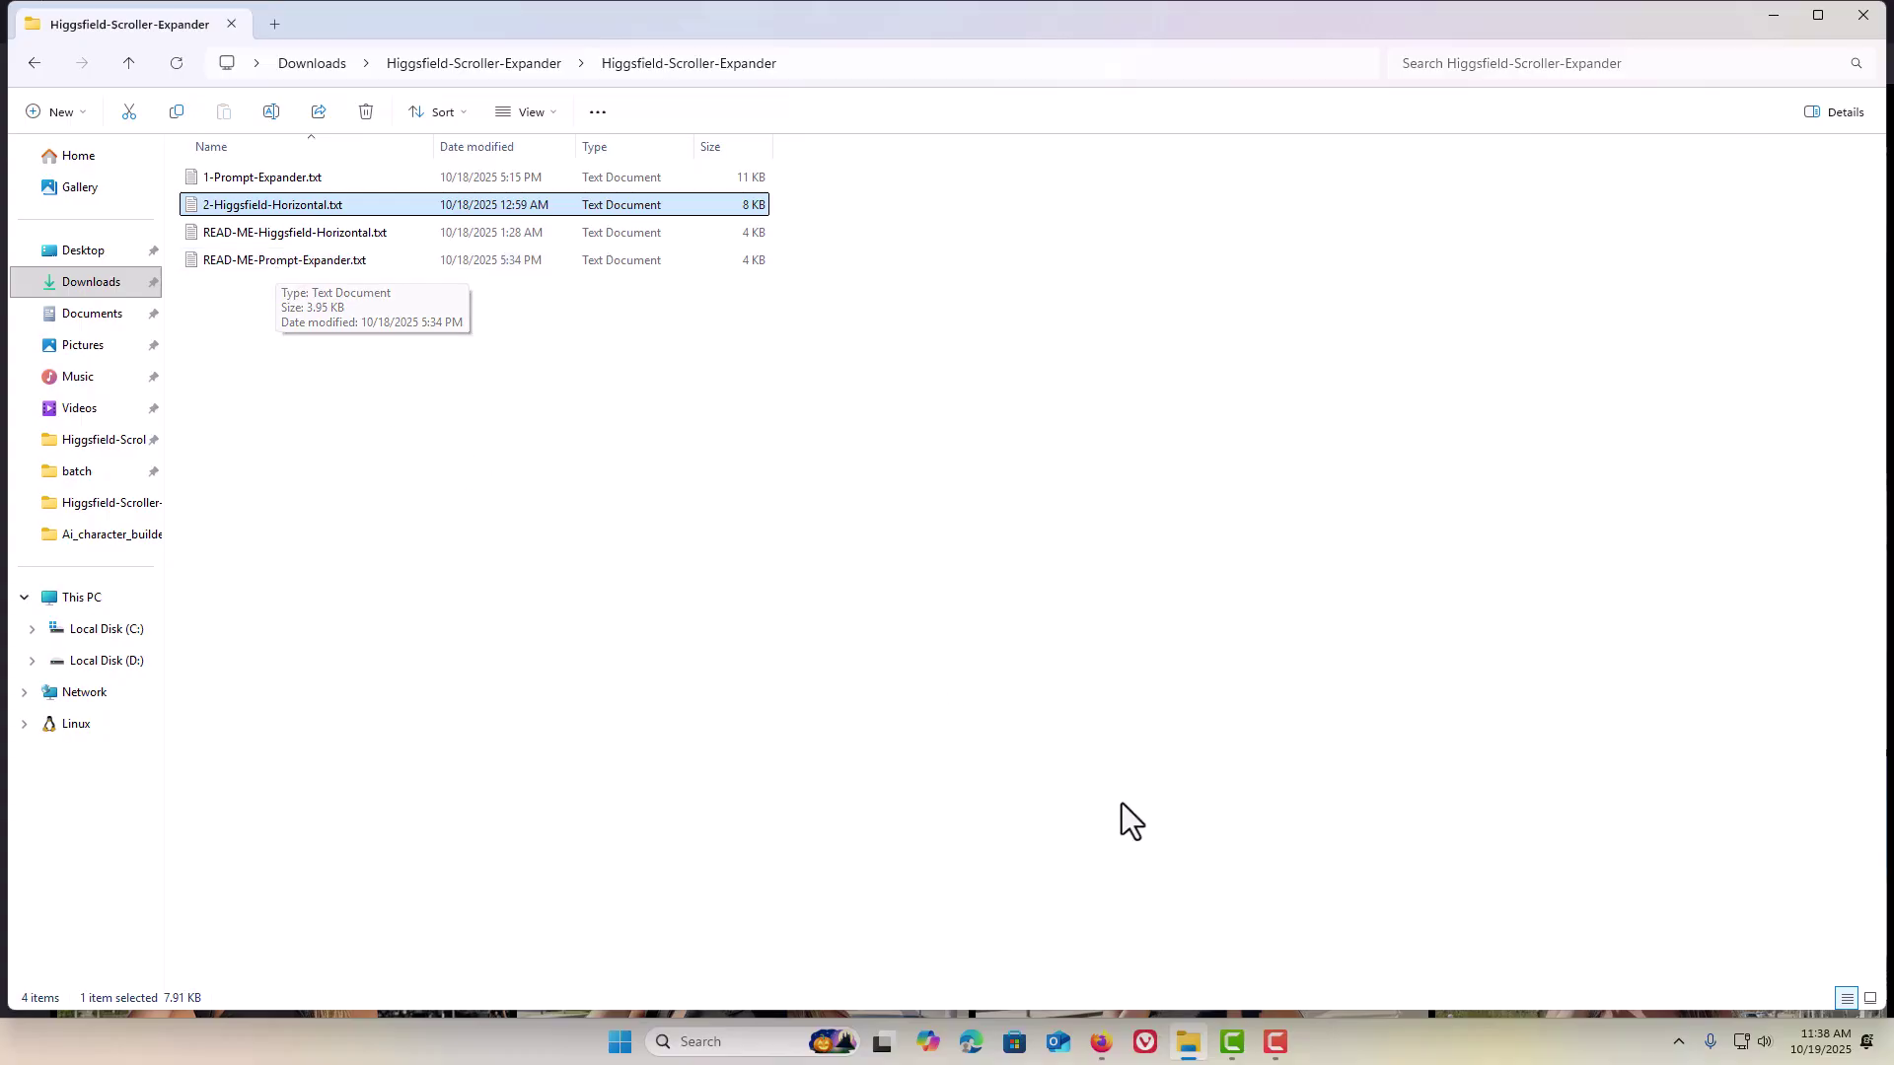
pyautogui.click(1103, 1043)
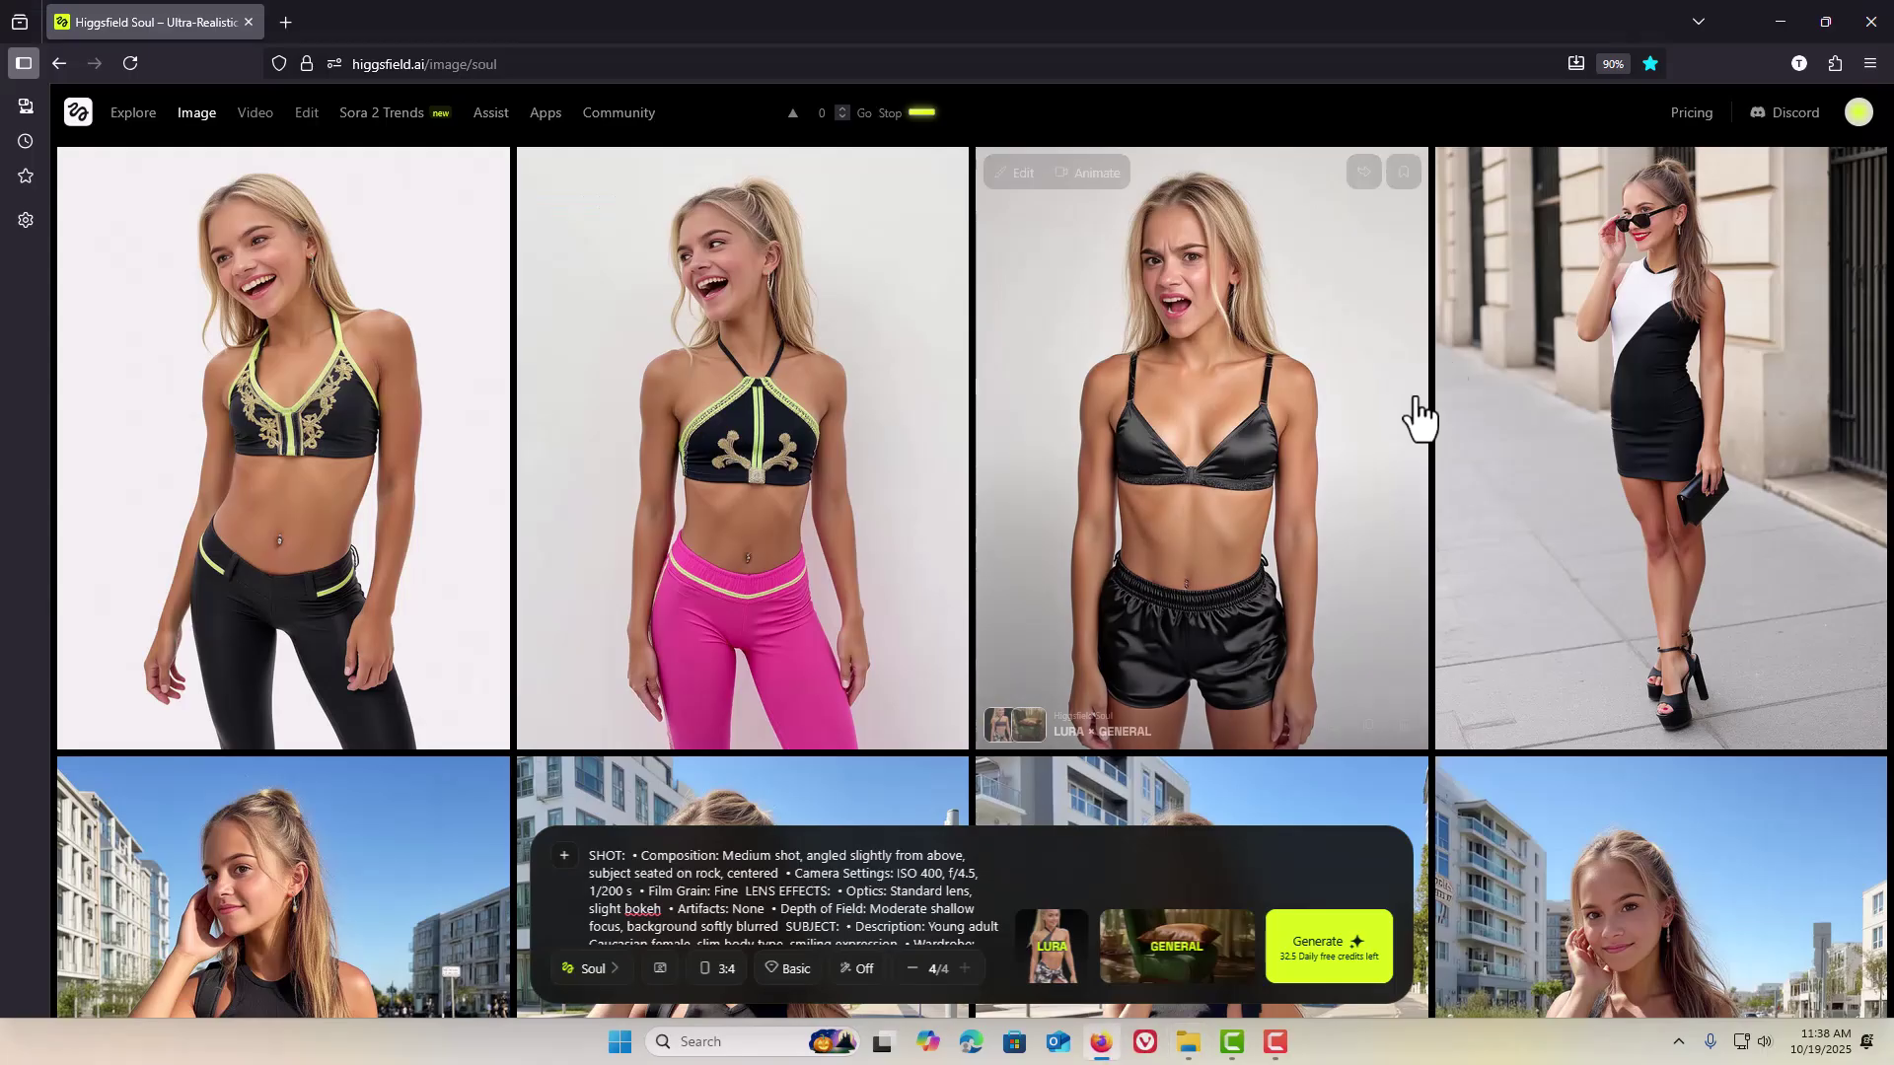
pyautogui.click(1854, 114)
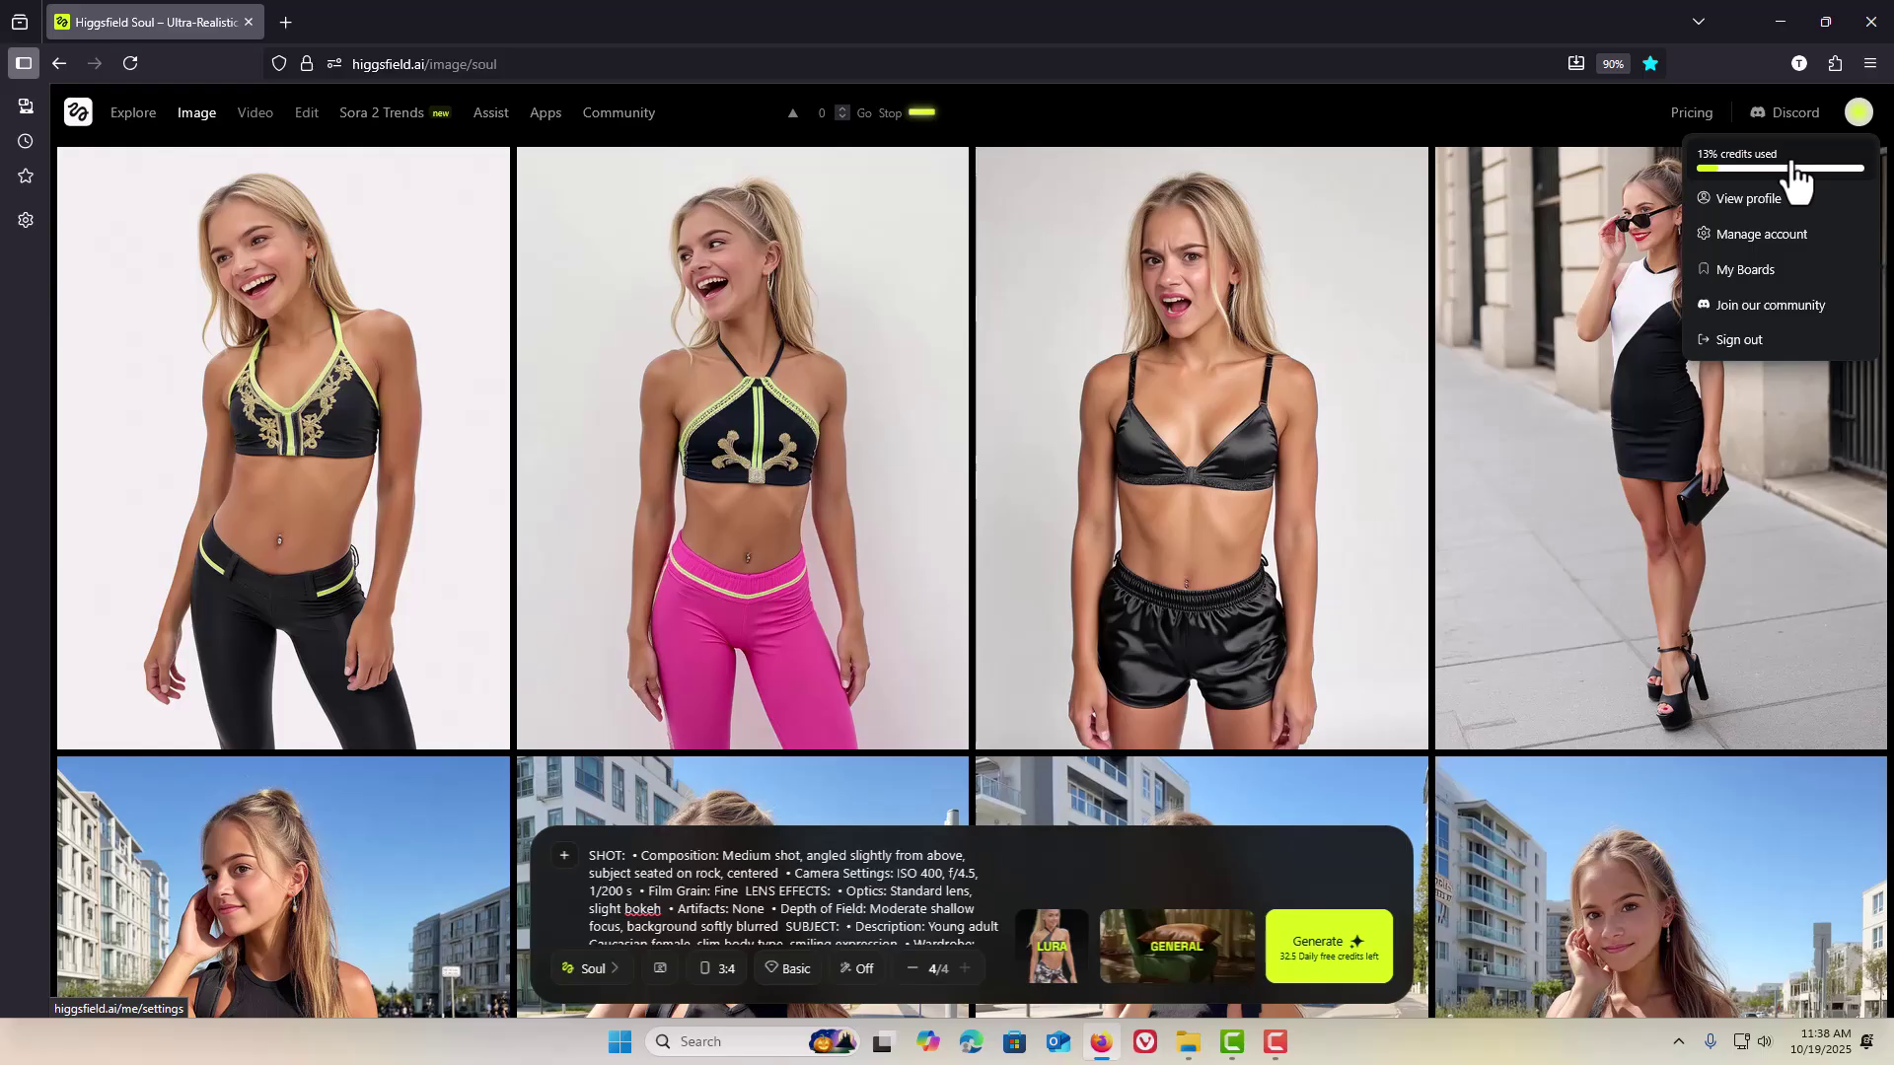
pyautogui.moveTo(271, 118)
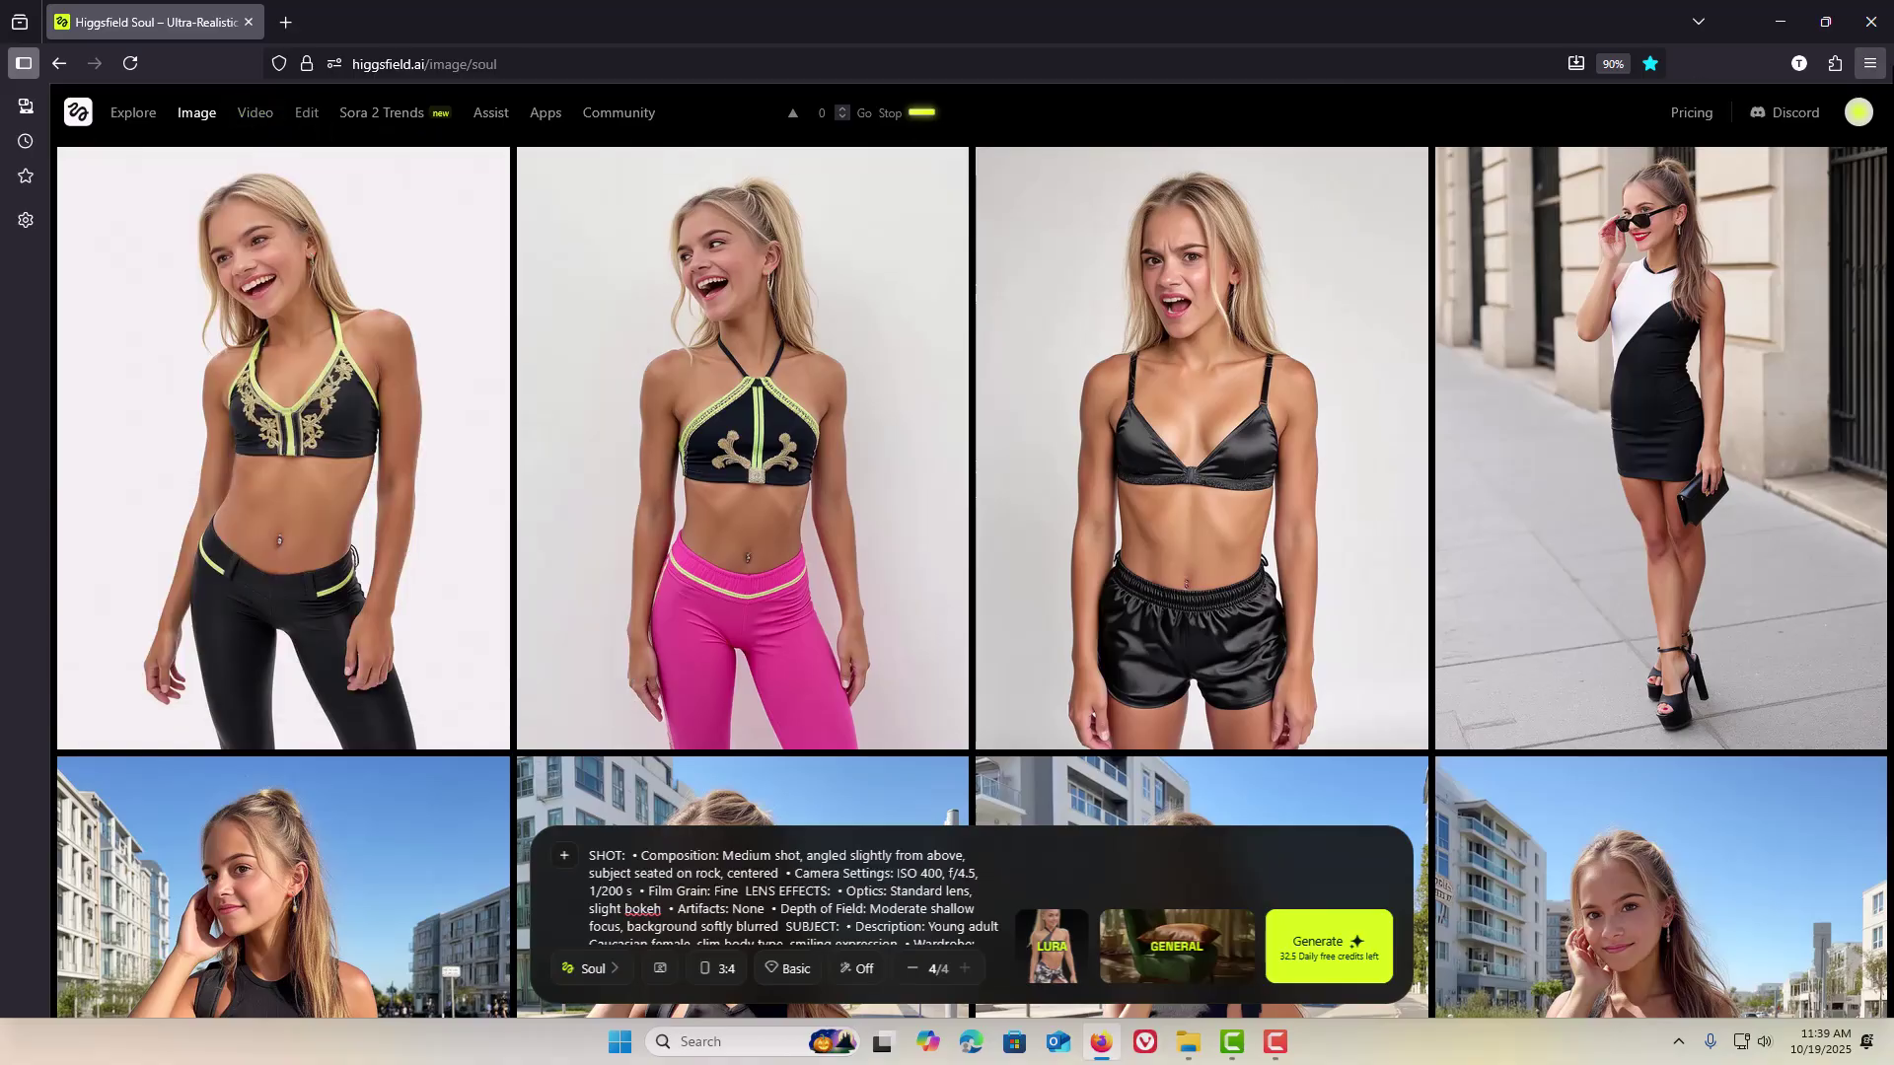
pyautogui.click(1851, 120)
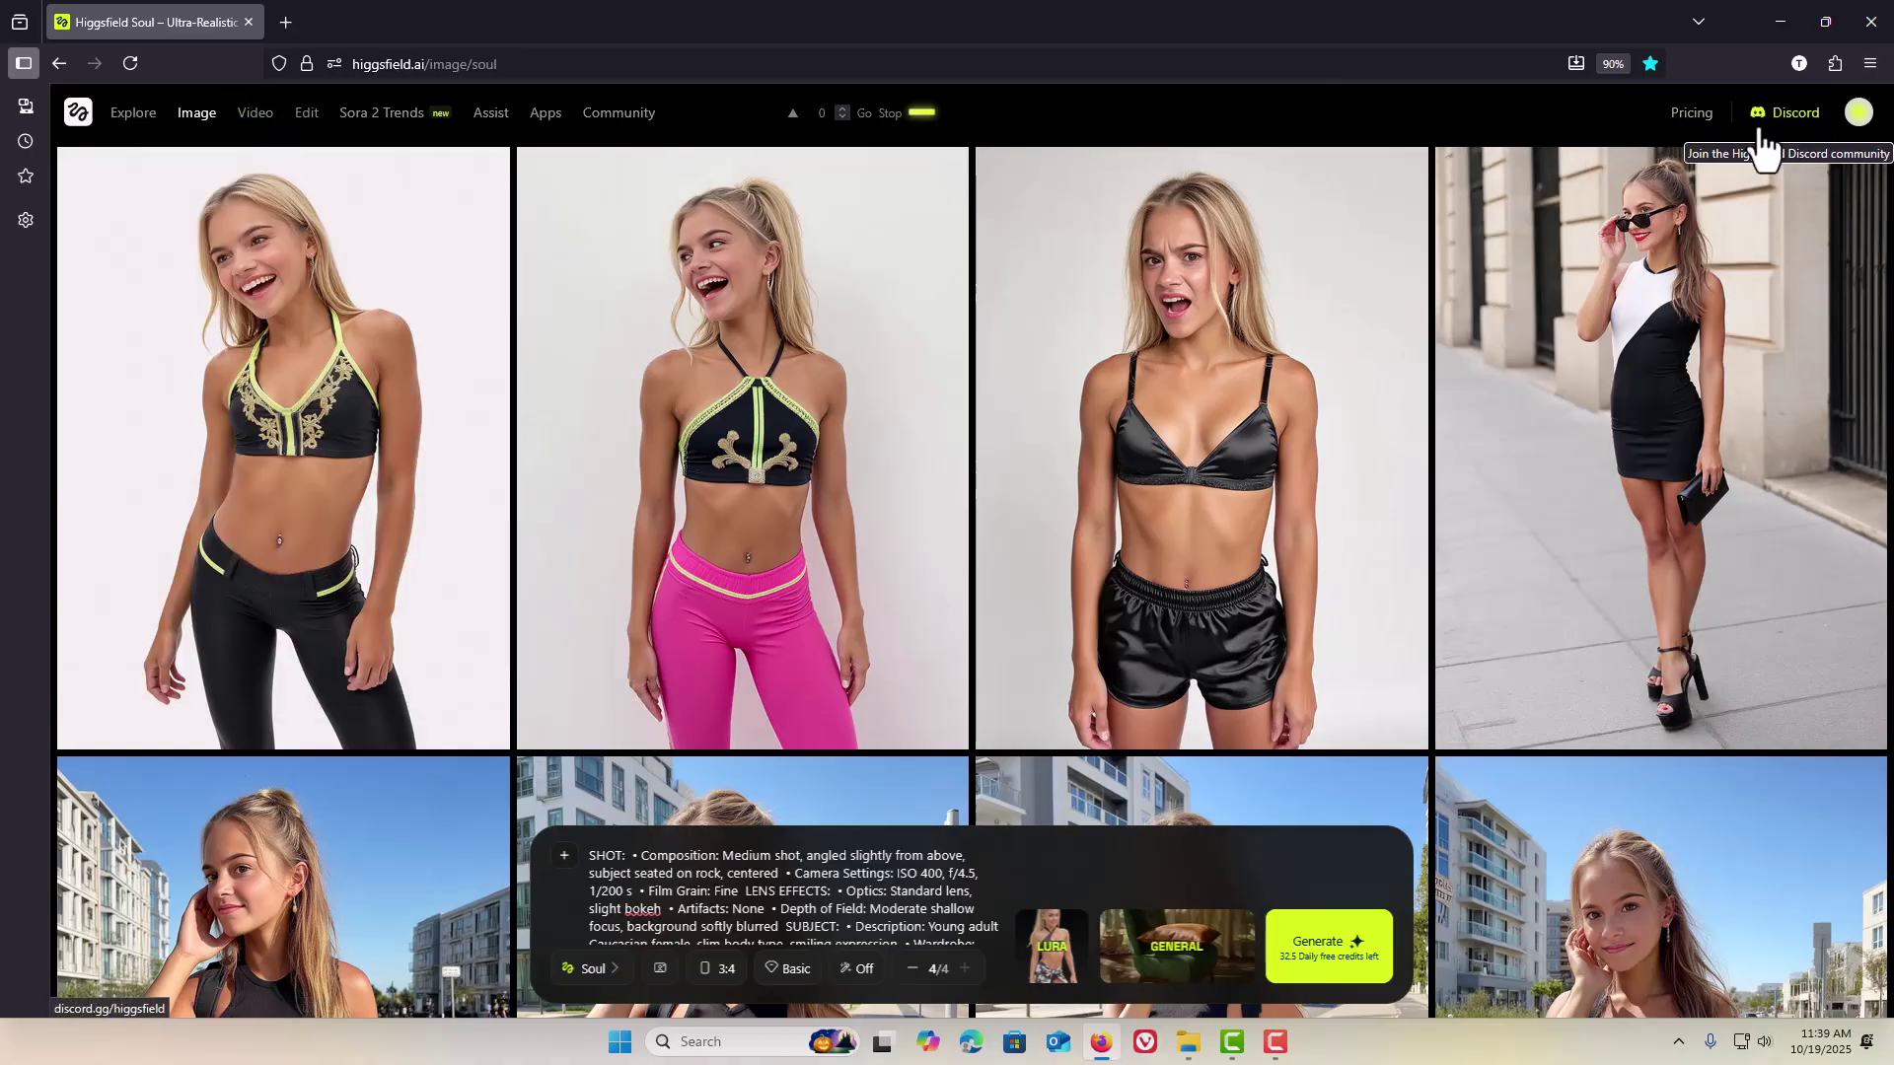
pyautogui.moveTo(279, 126)
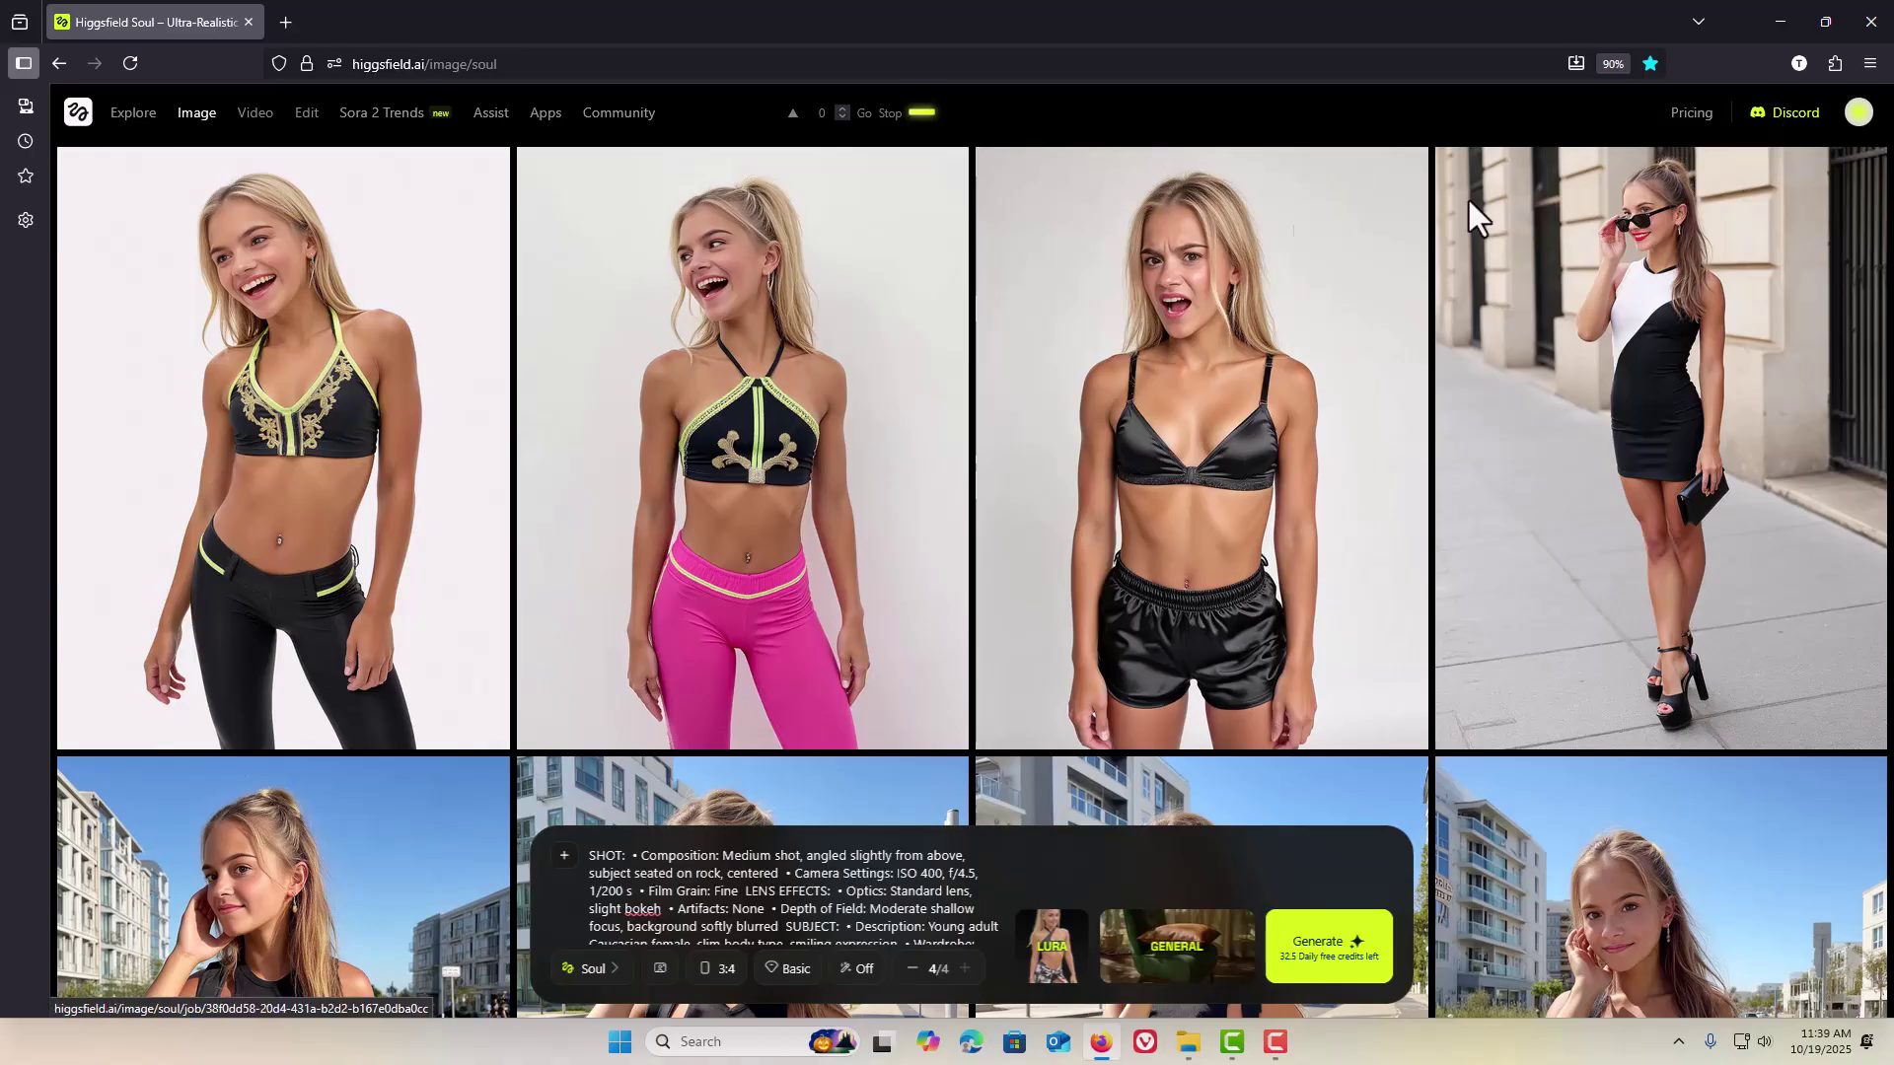
pyautogui.moveTo(901, 339)
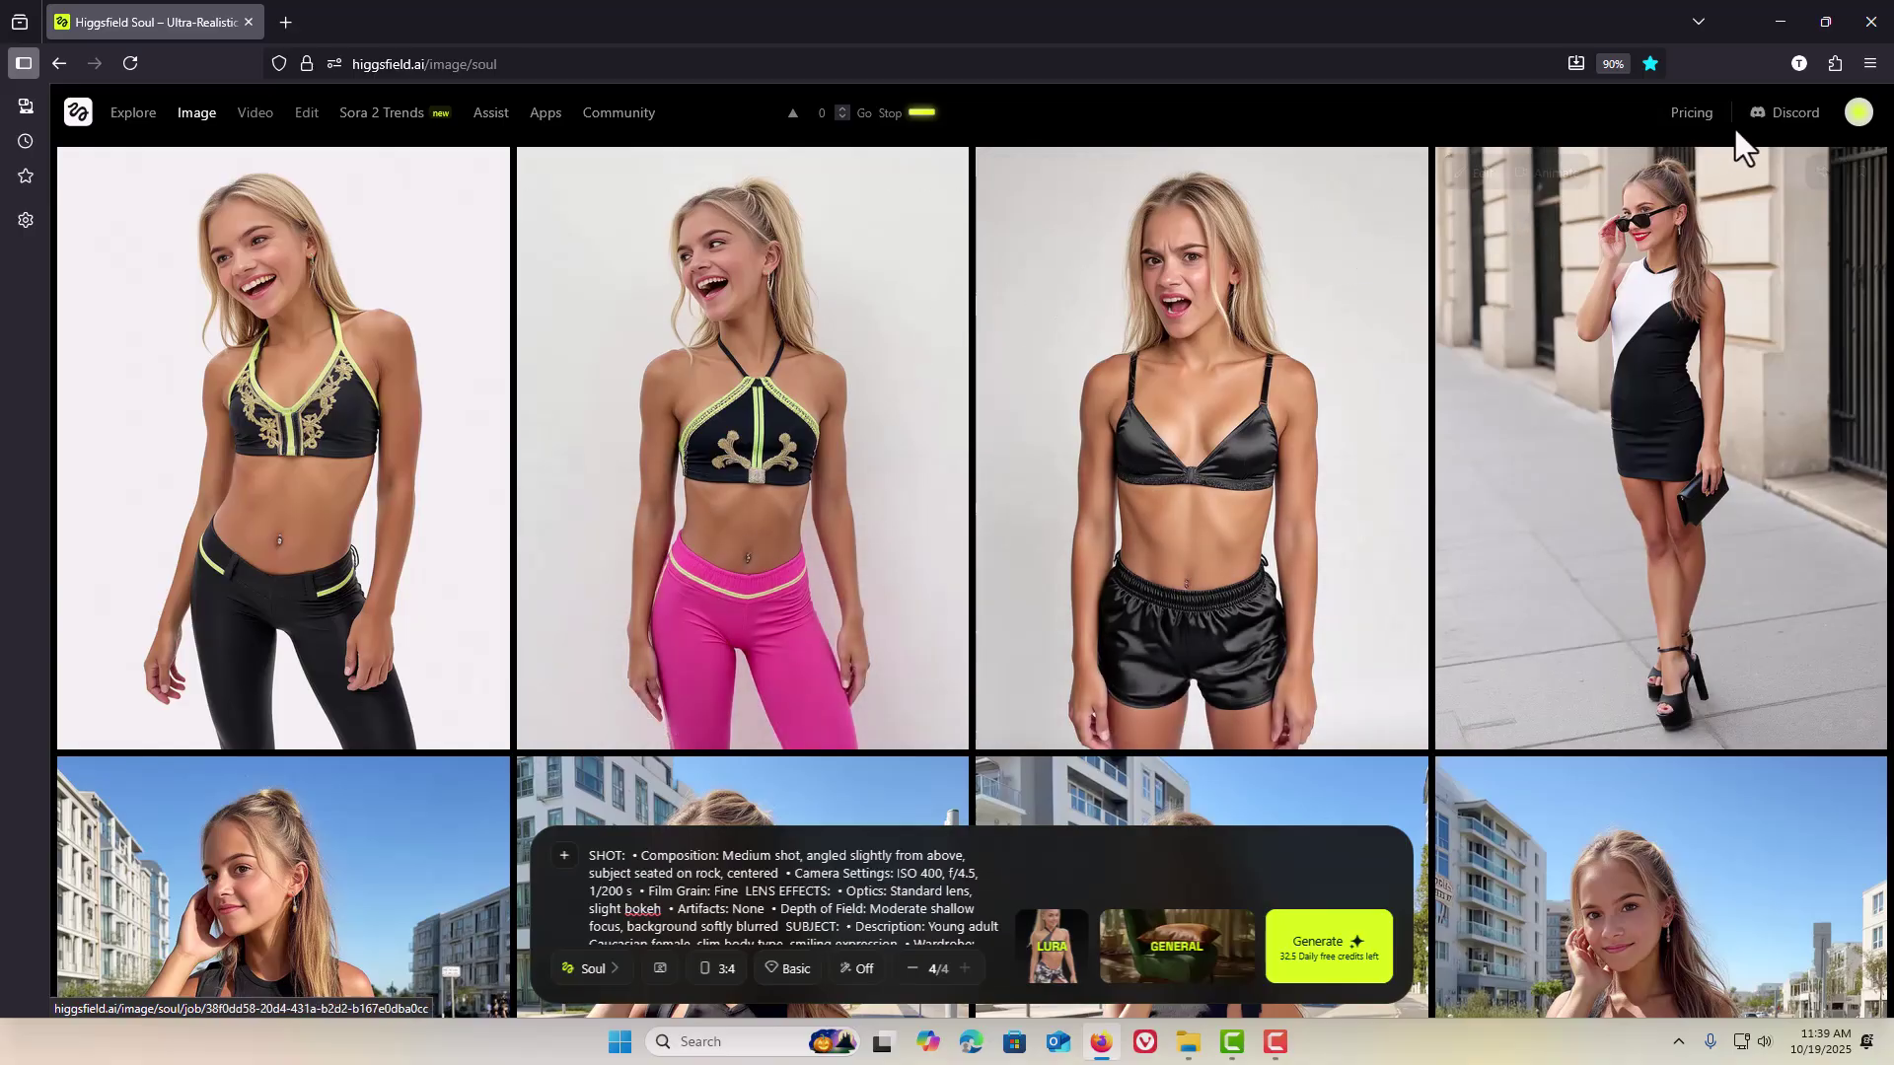
# Step: Disable Higgsfield Horizontal Image Scroller and Prompt Expander in Tampermonkey, and test expanding the prompt before and after reloading the page
pyautogui.click(1827, 69)
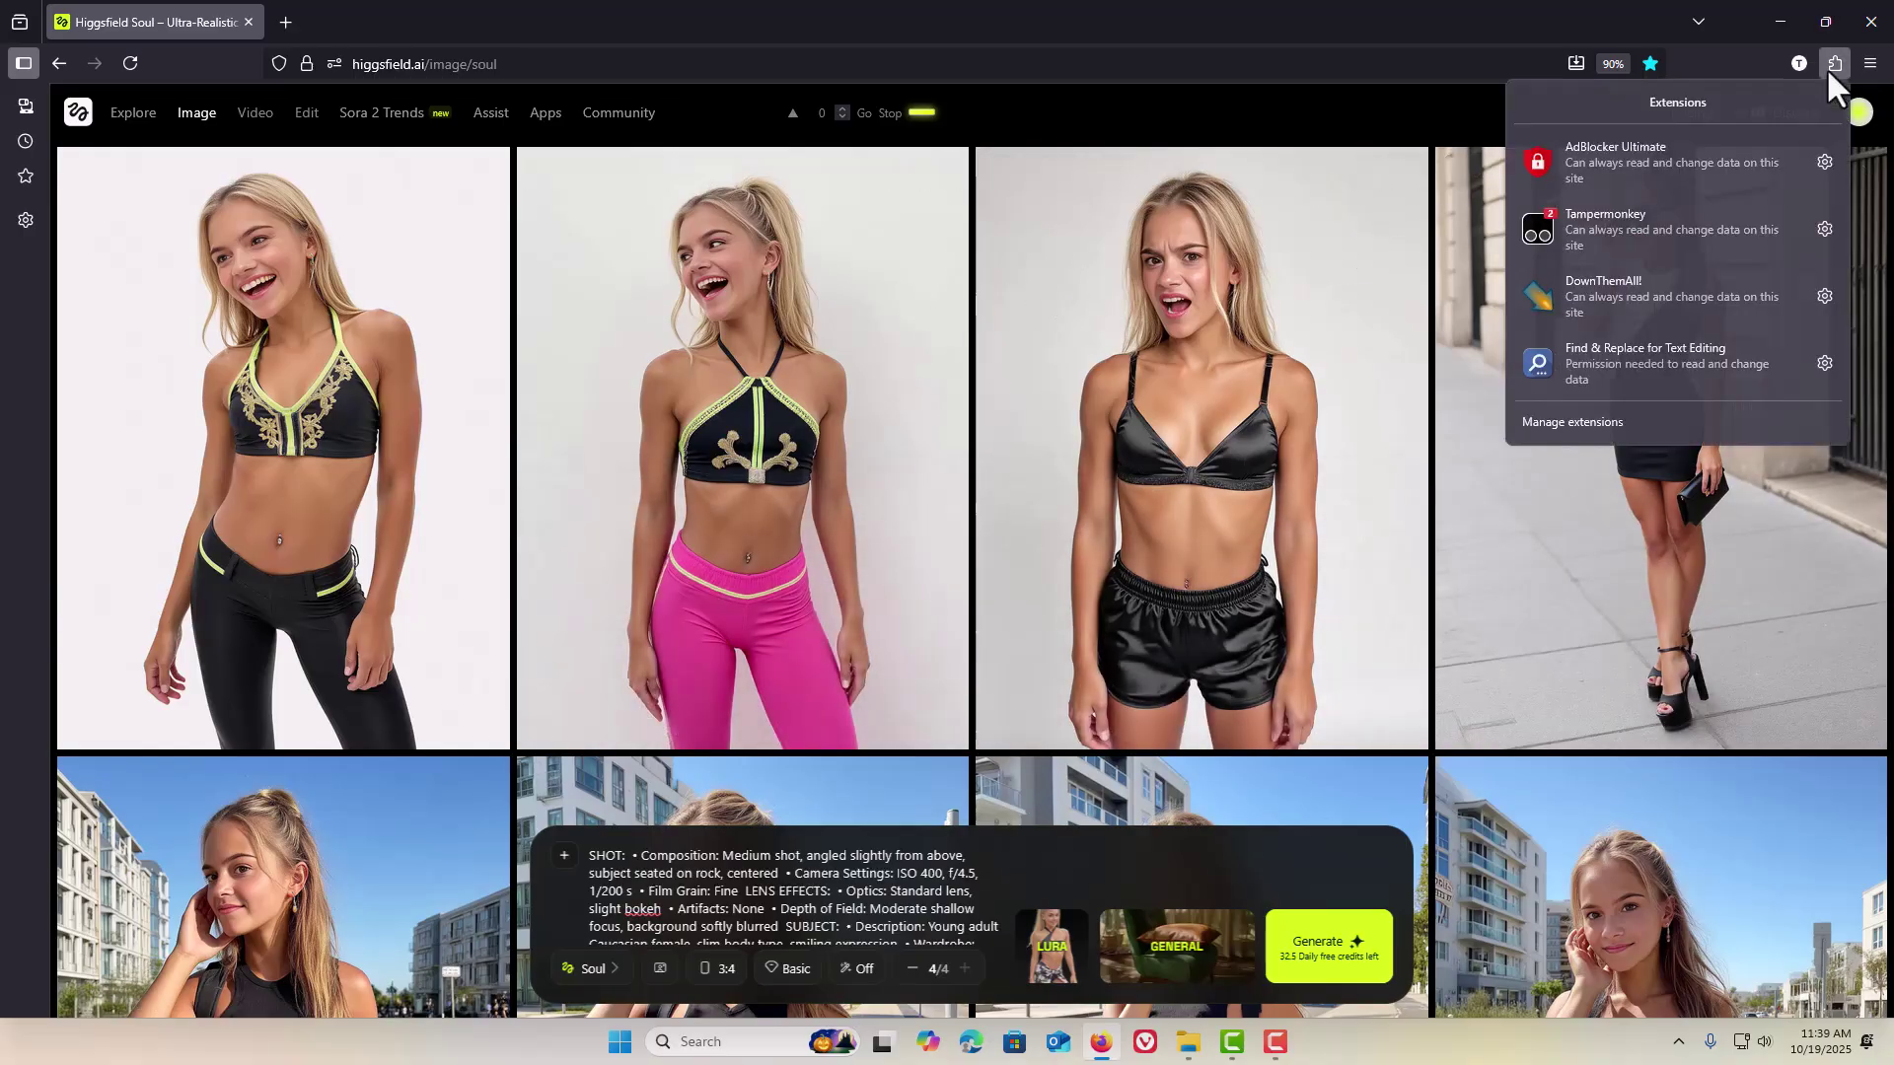
pyautogui.click(1604, 230)
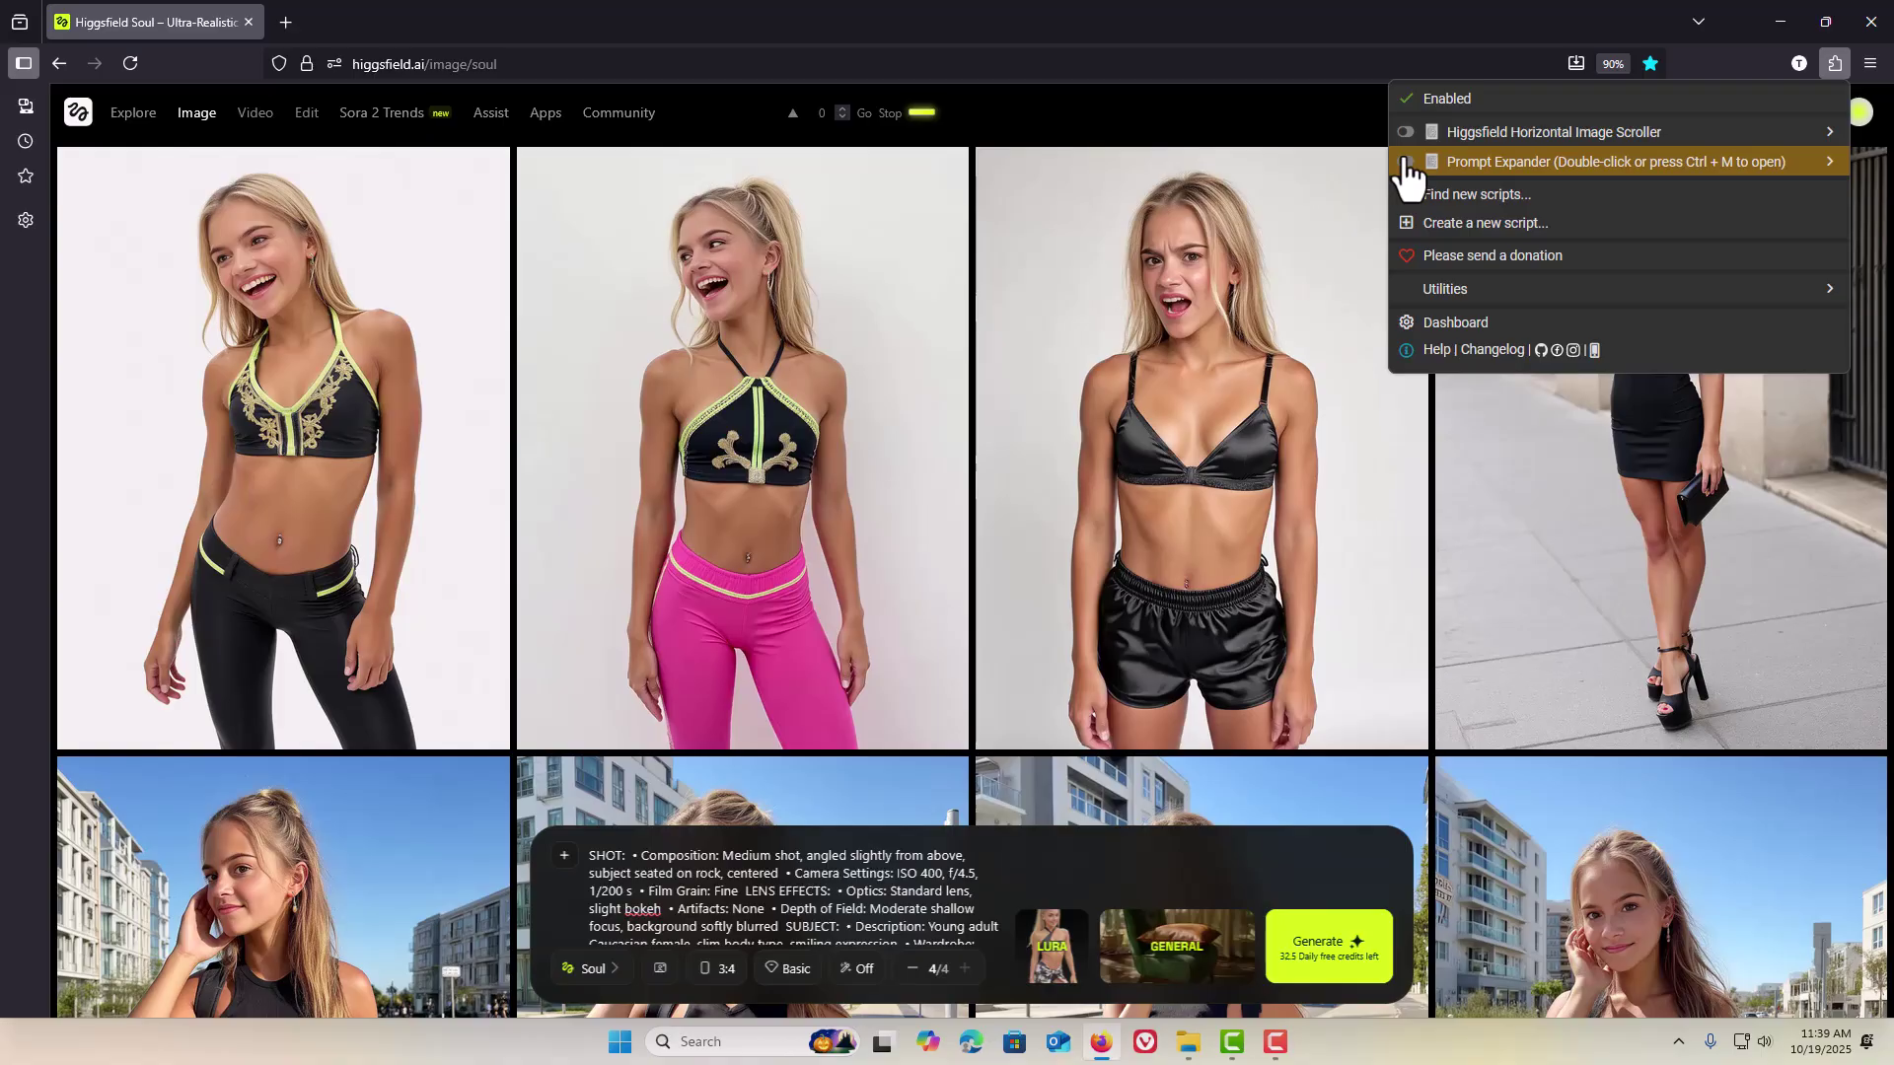
pyautogui.doubleClick(918, 881)
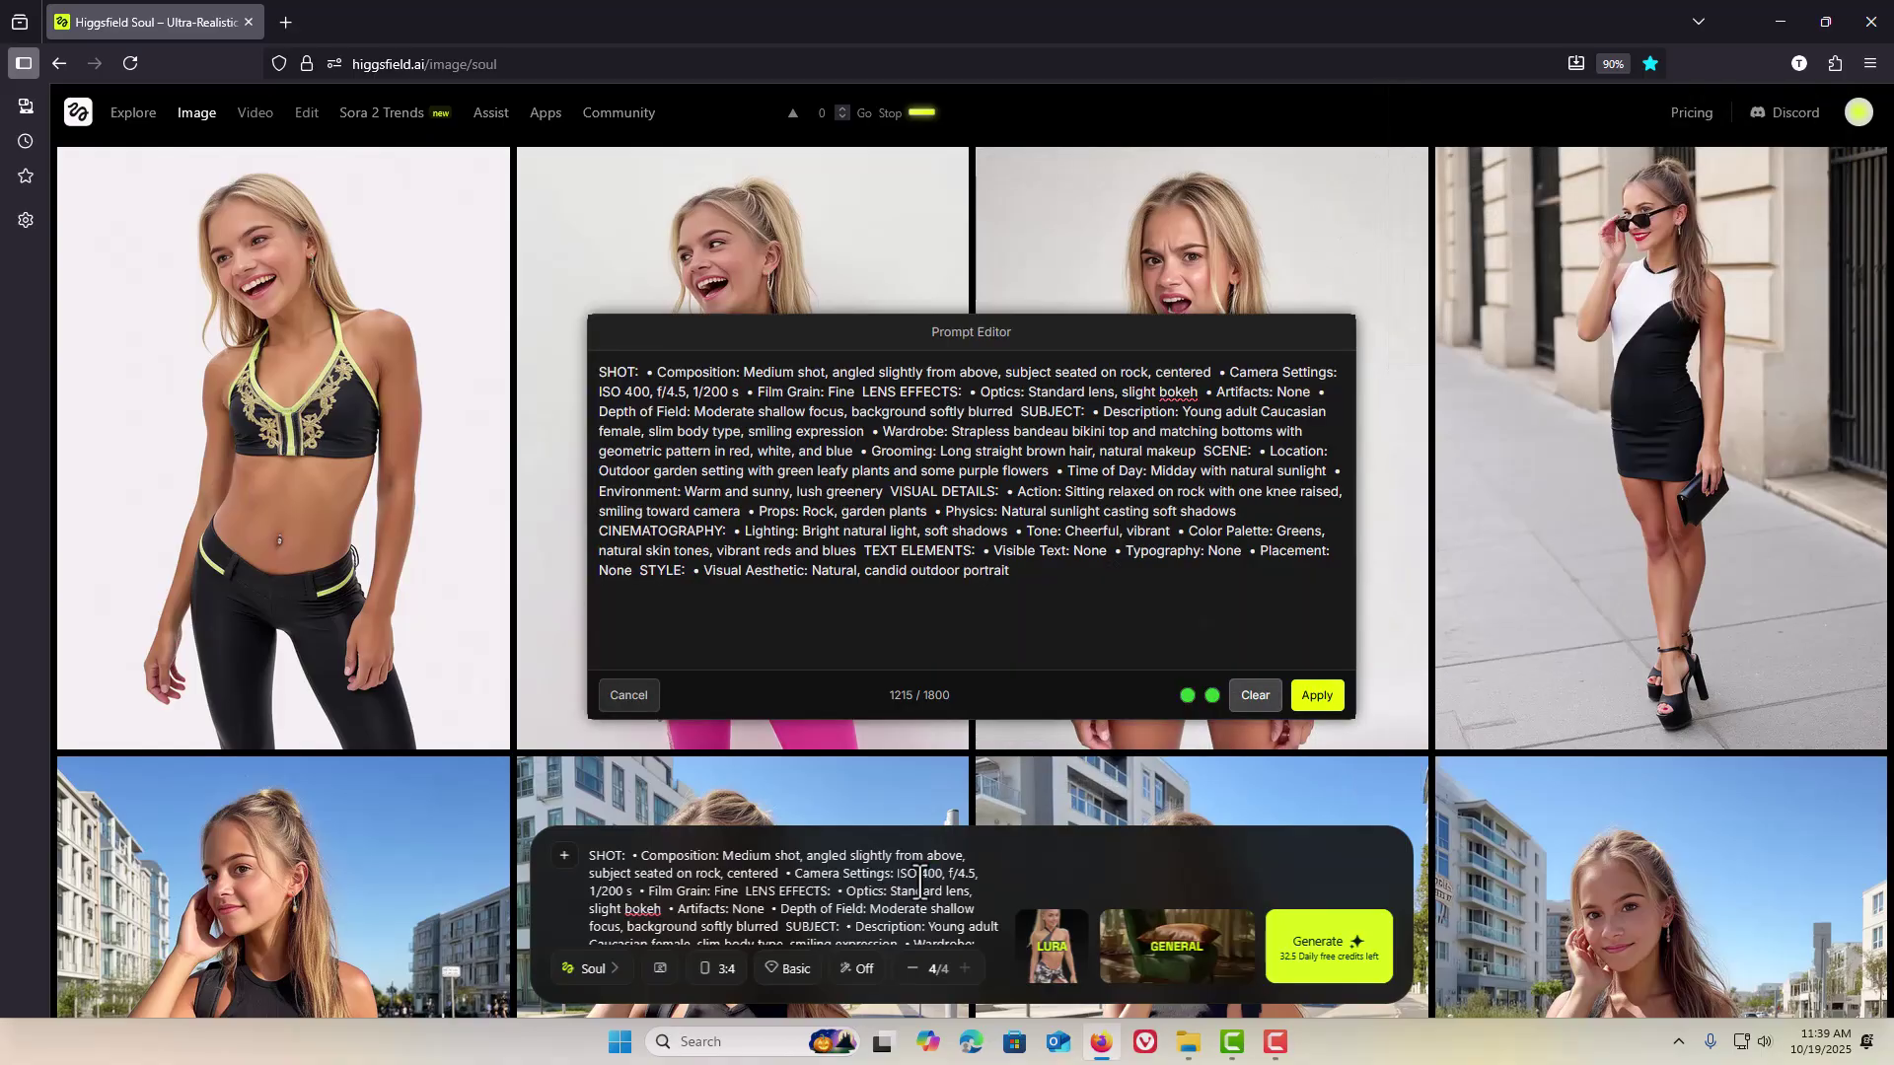
pyautogui.click(628, 696)
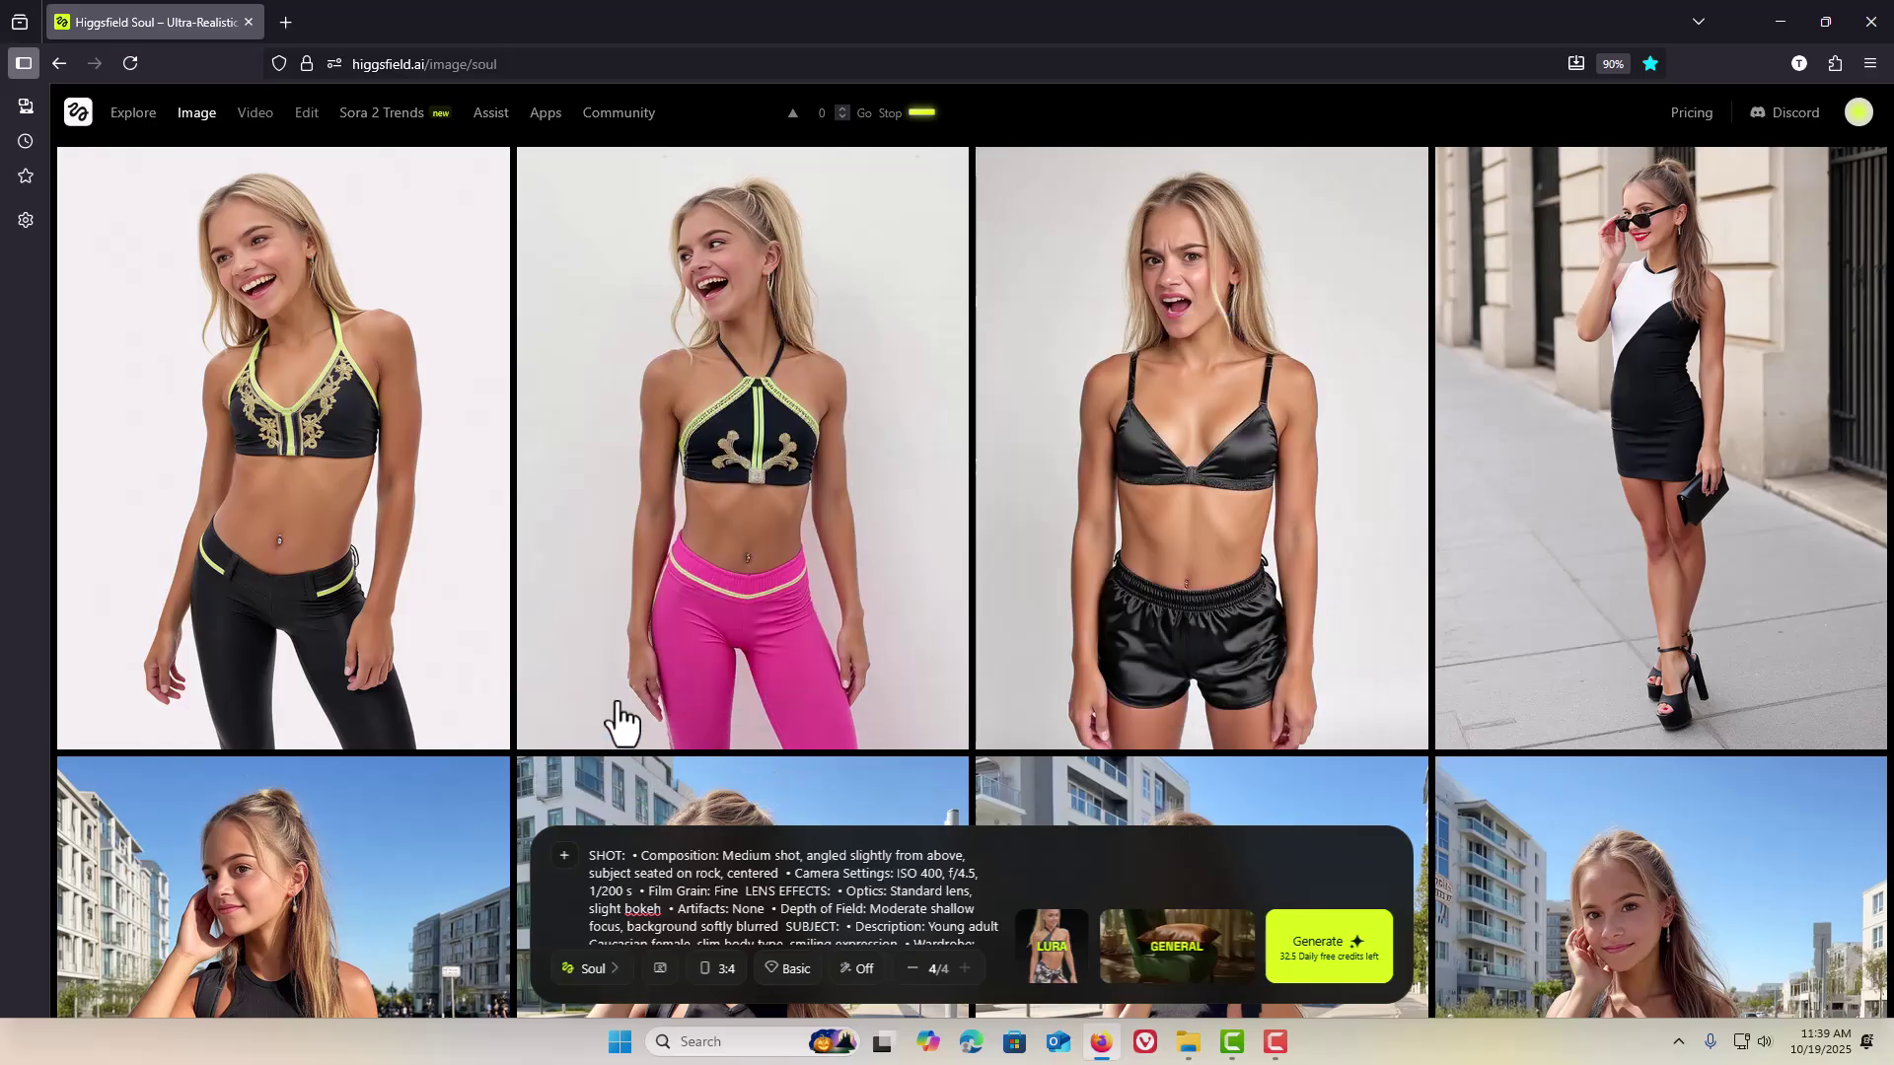
pyautogui.click(130, 61)
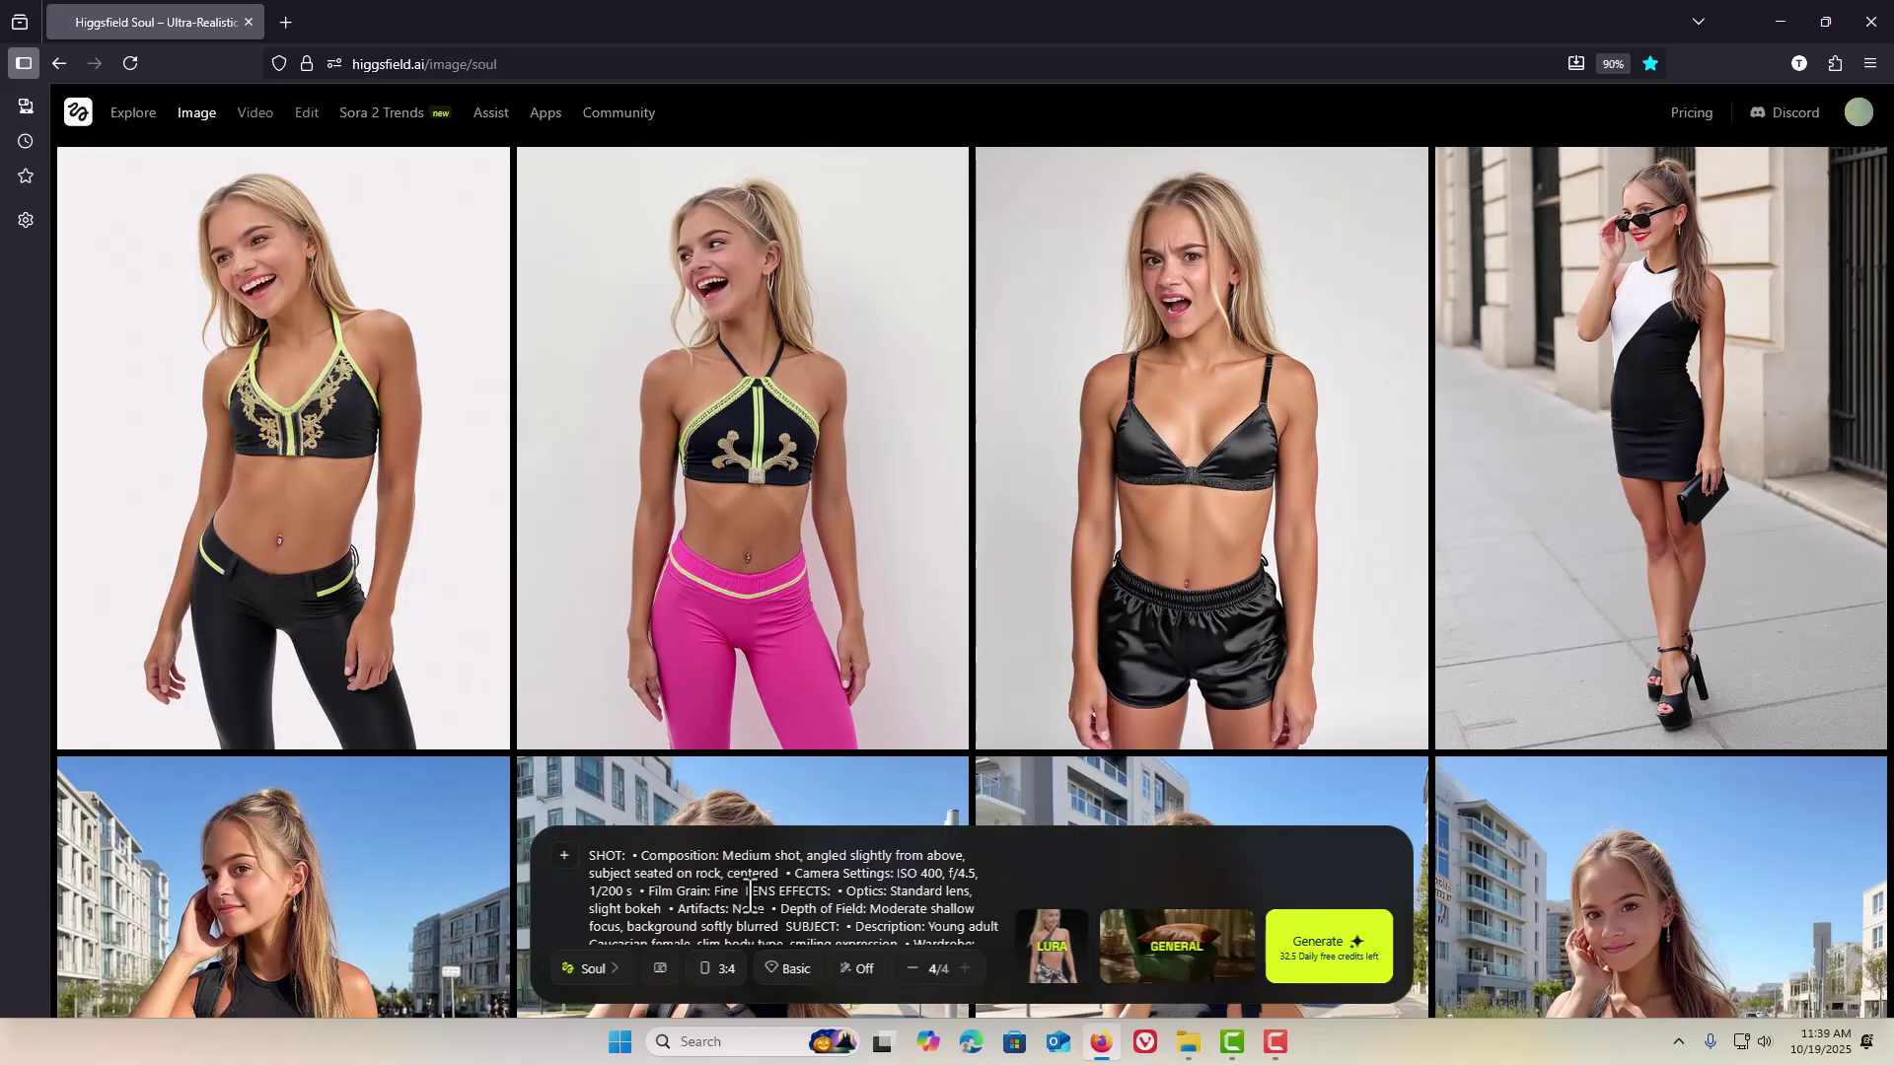
pyautogui.doubleClick(748, 893)
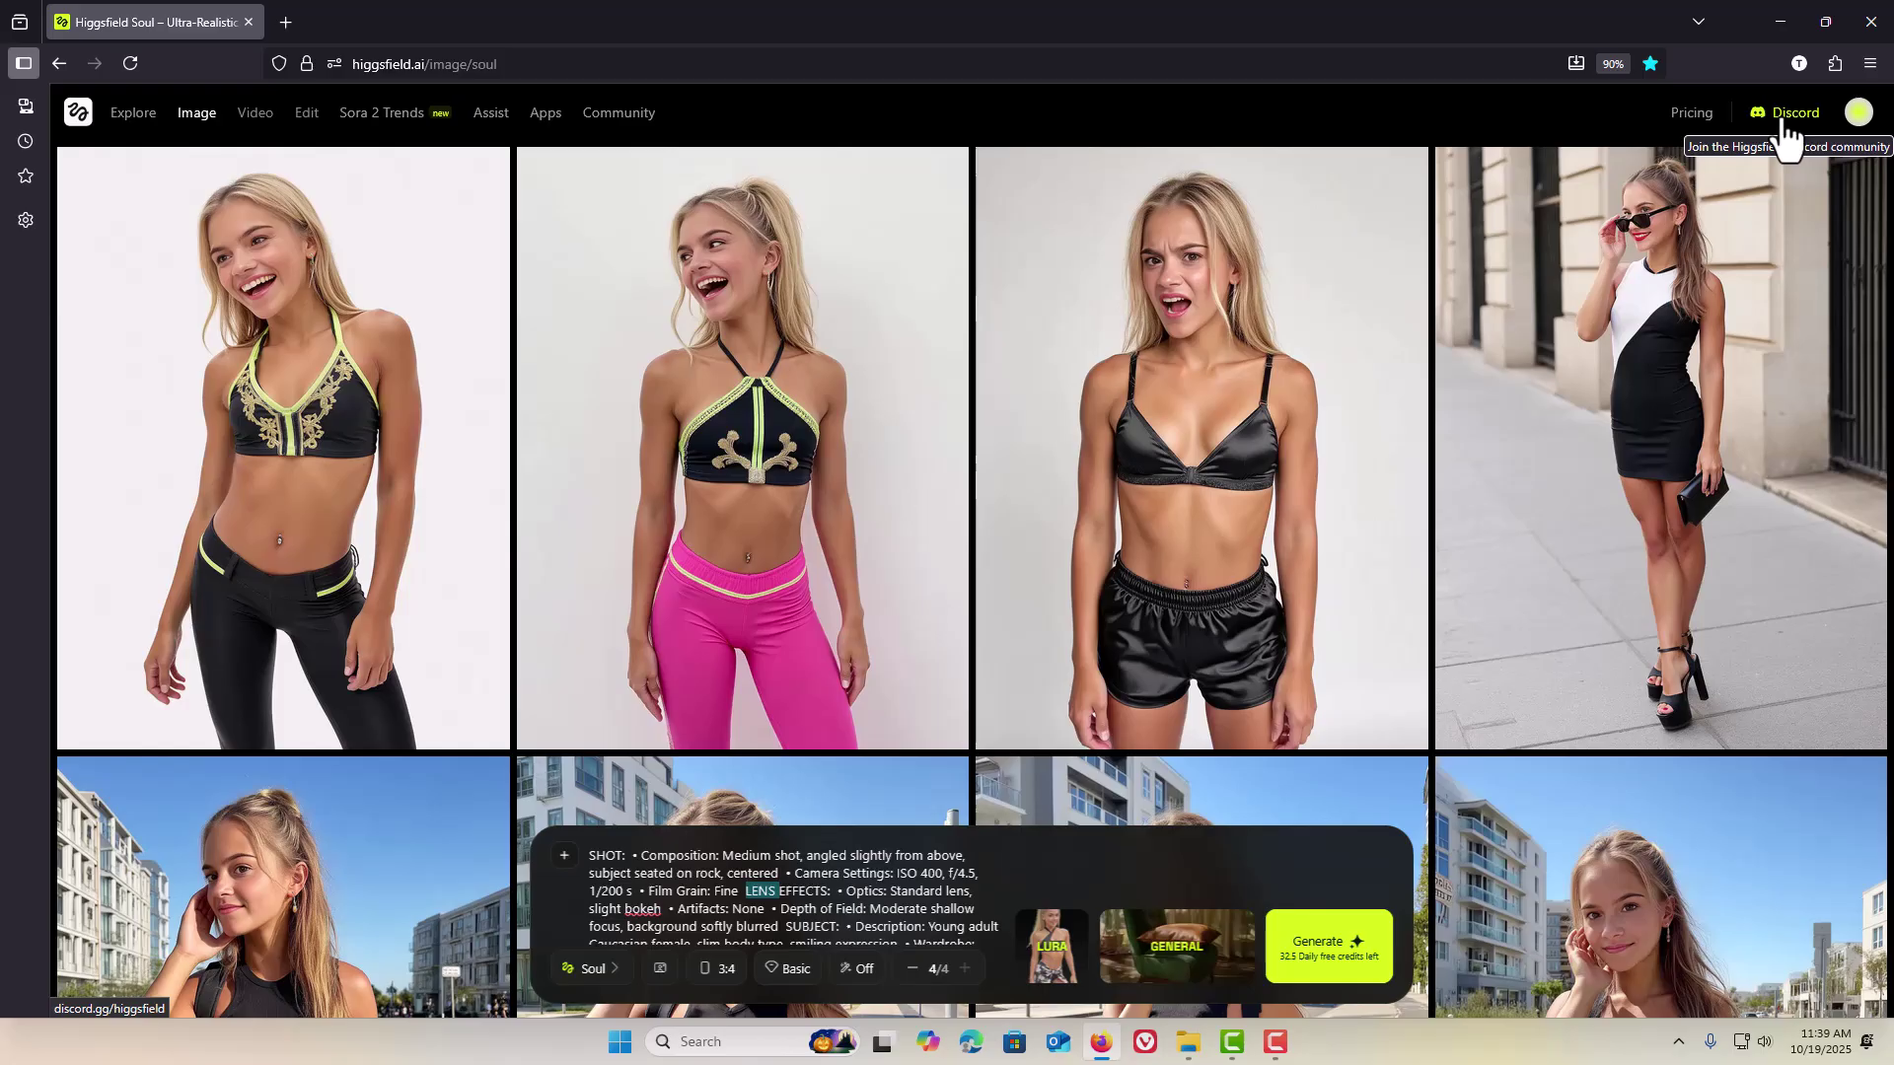
# Step: Re-enable Higgsfield Horizontal Image Scroller and Prompt Expander, reload the page, and open and cancel the expanded Prompt Editor
pyautogui.click(1834, 63)
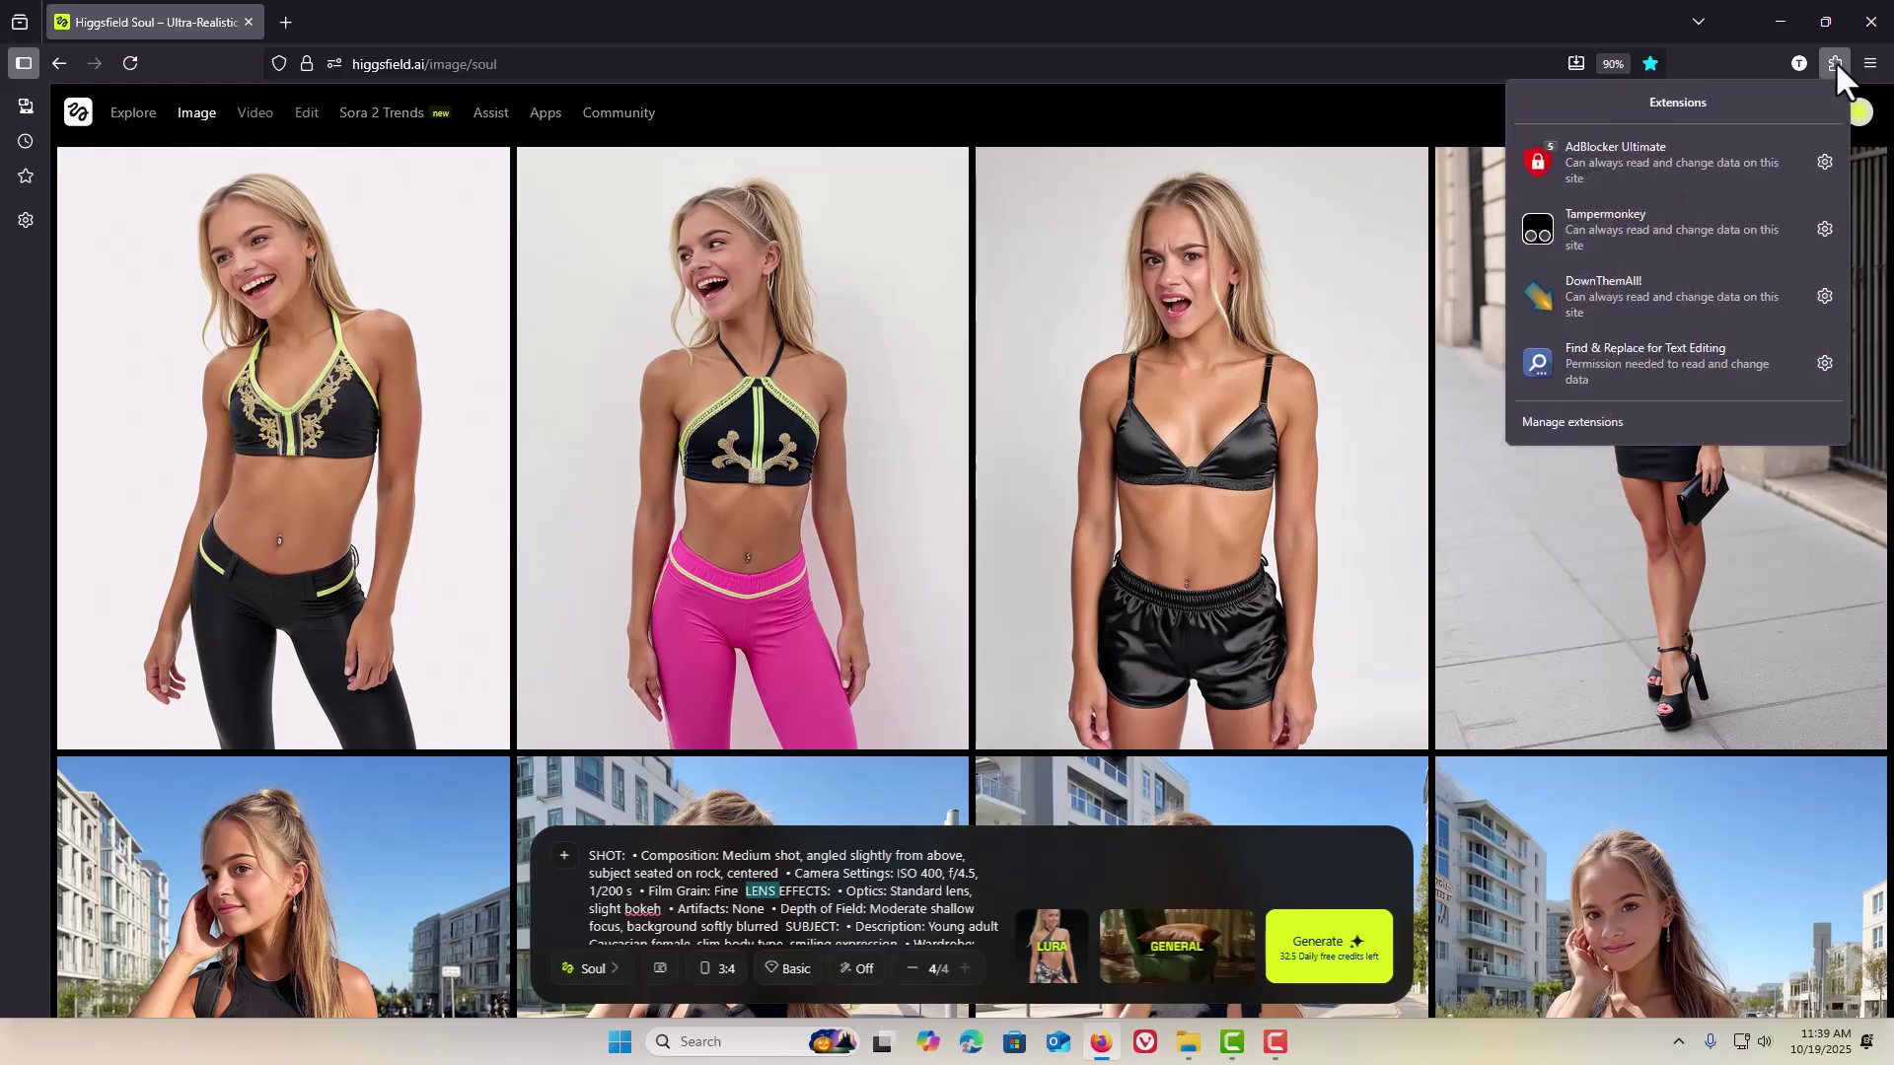
pyautogui.click(1667, 229)
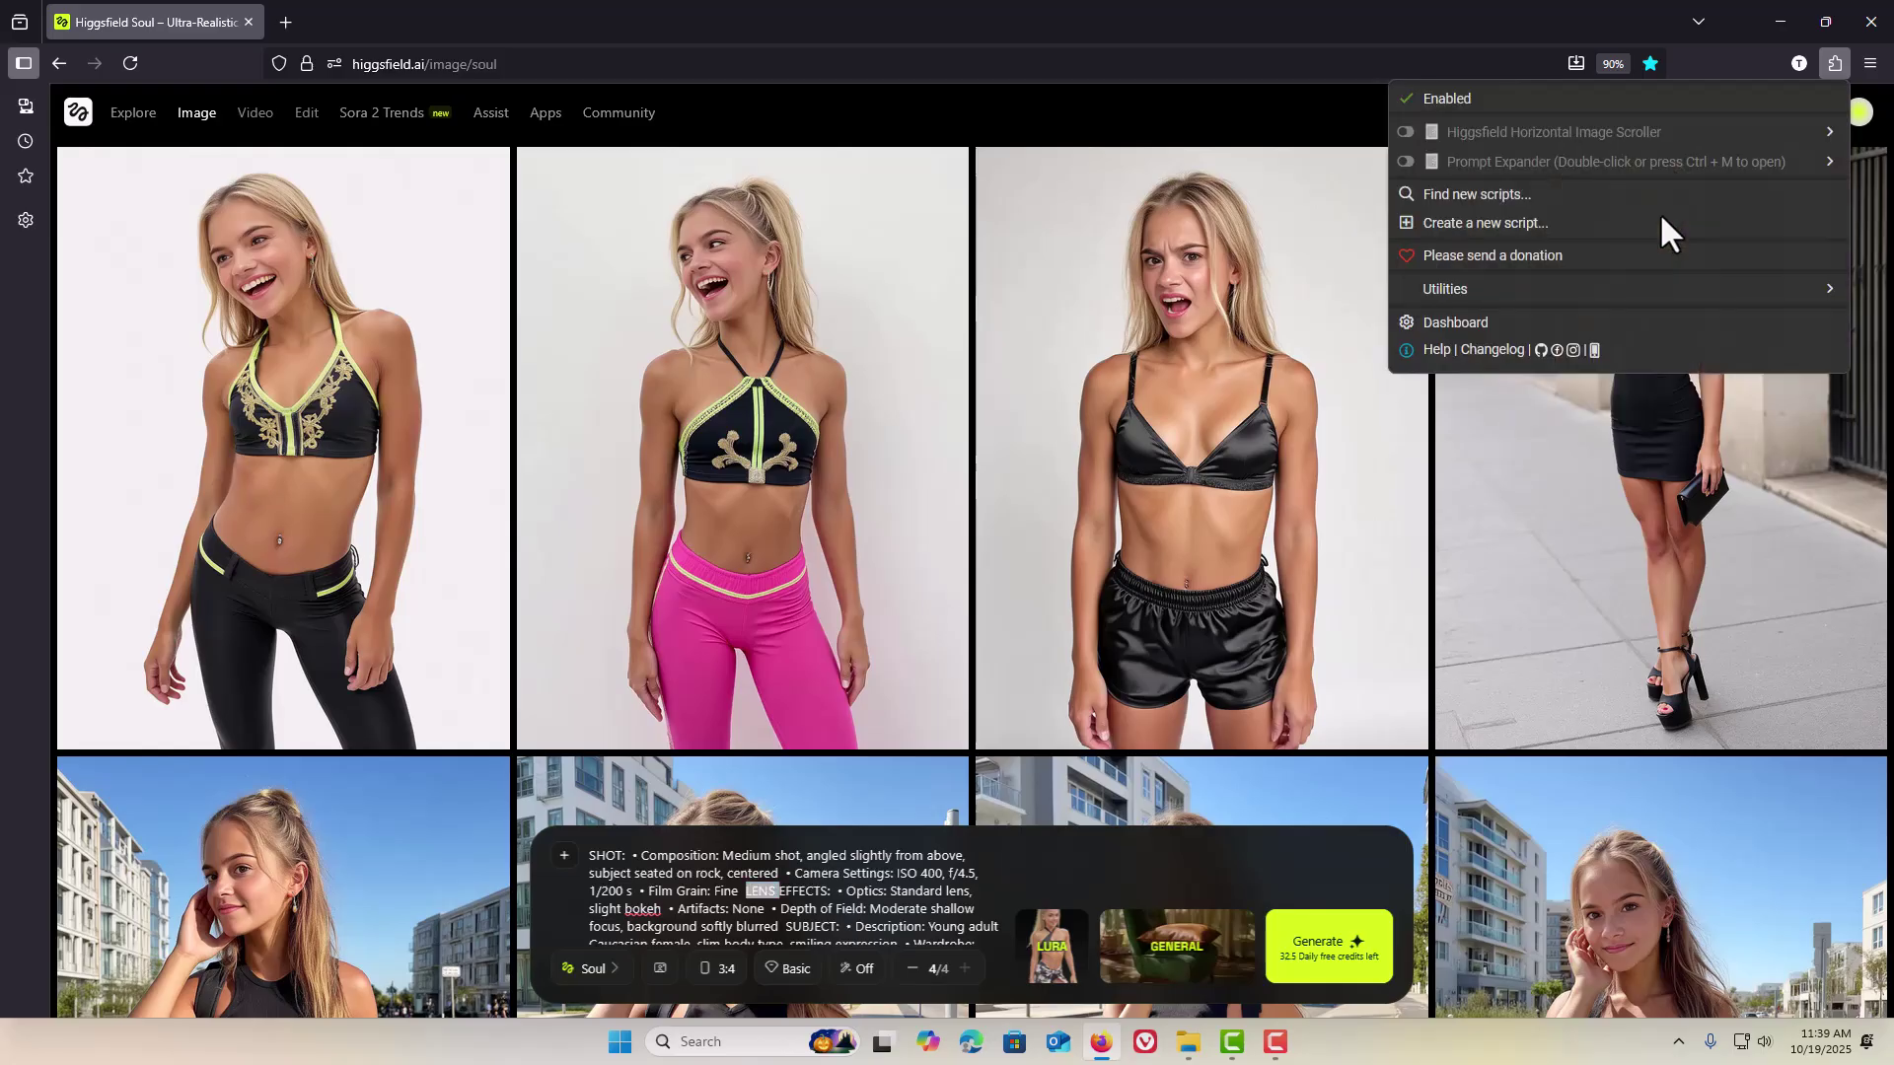
pyautogui.click(1406, 132)
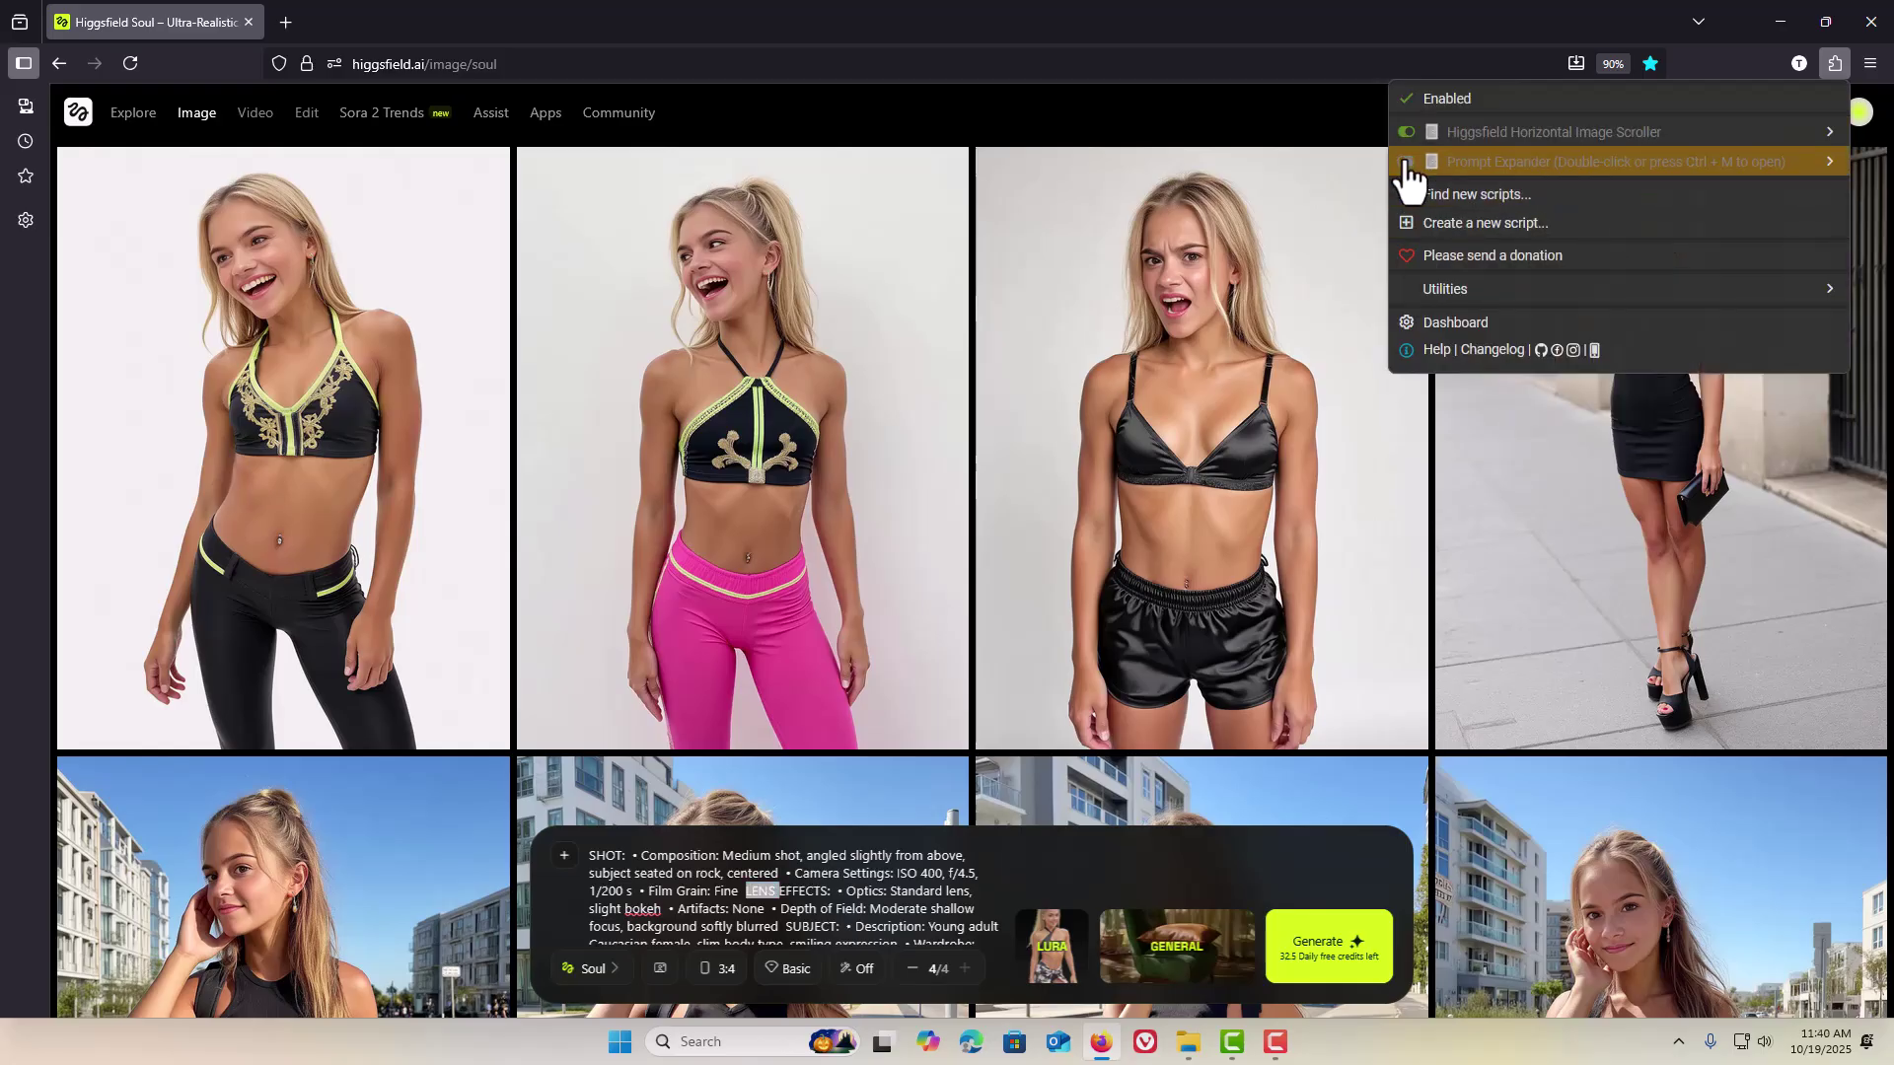
pyautogui.click(1406, 162)
pyautogui.click(132, 63)
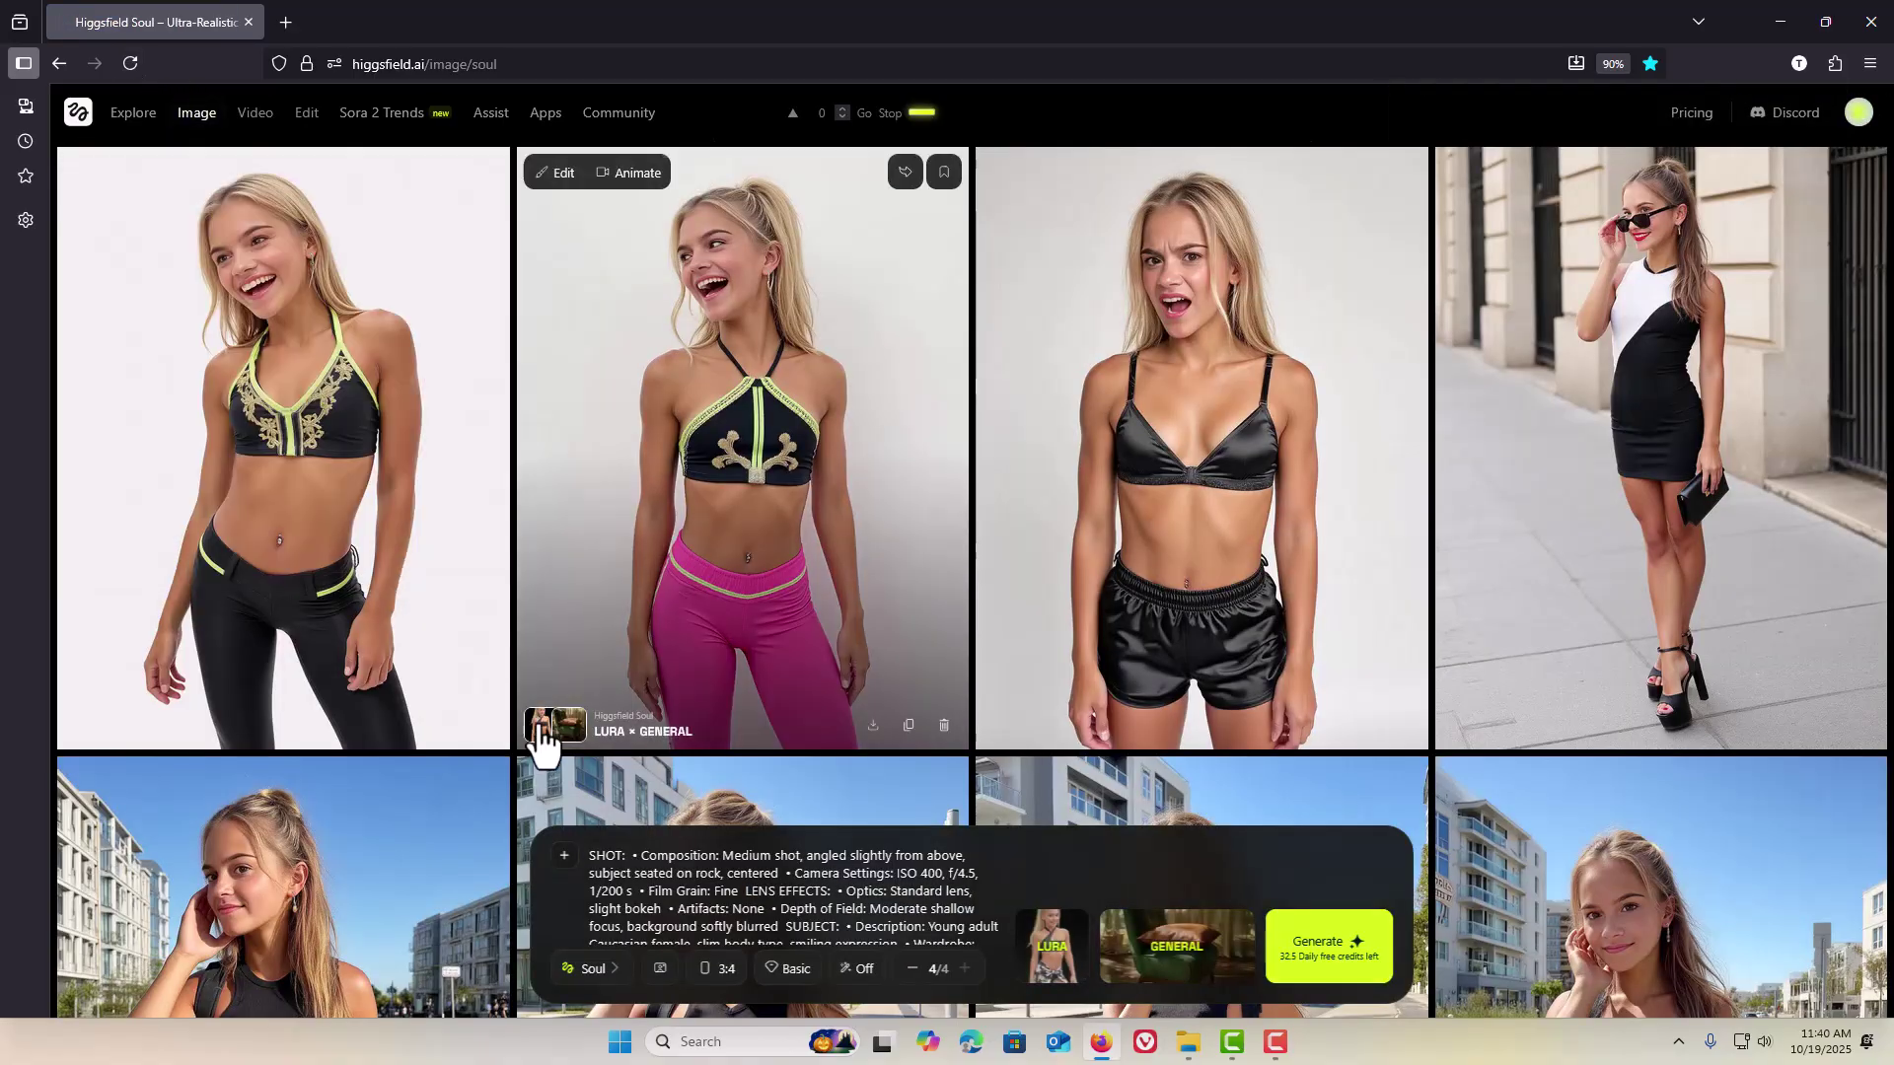
pyautogui.click(636, 891)
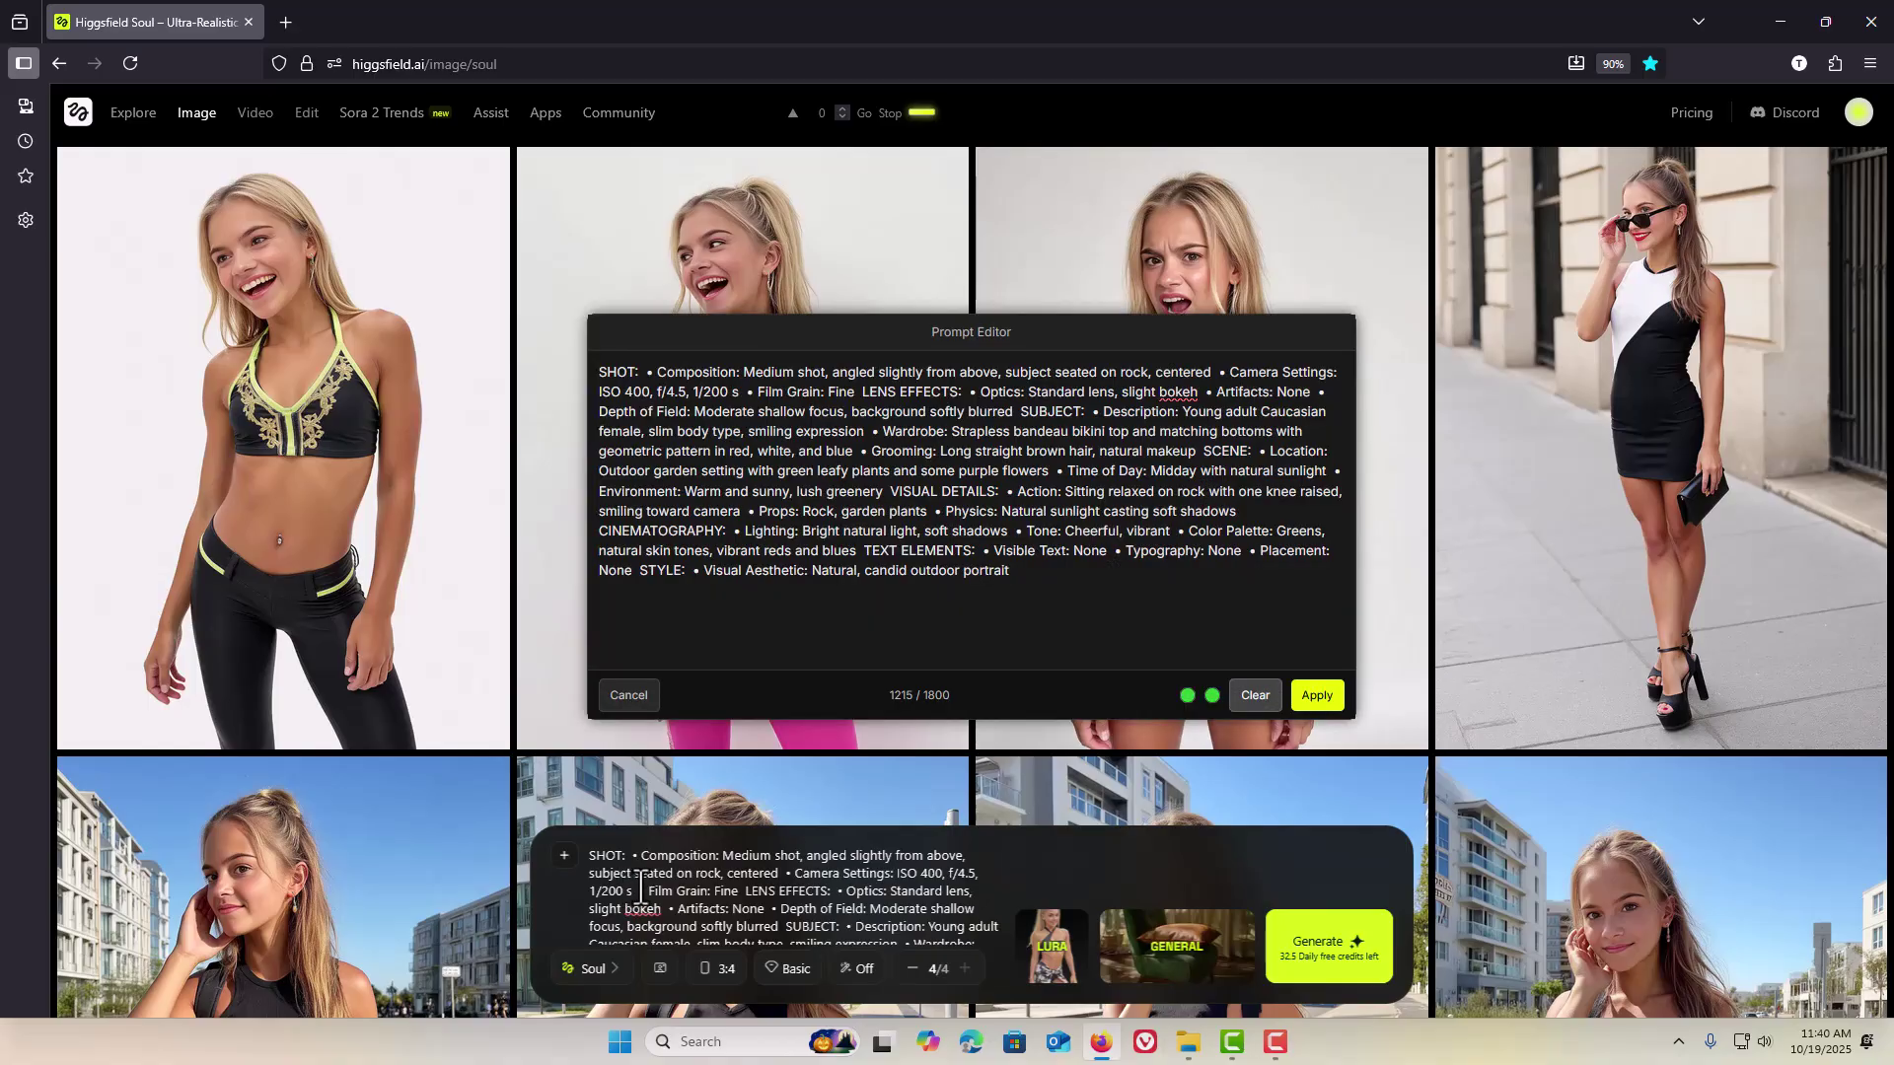
pyautogui.click(632, 695)
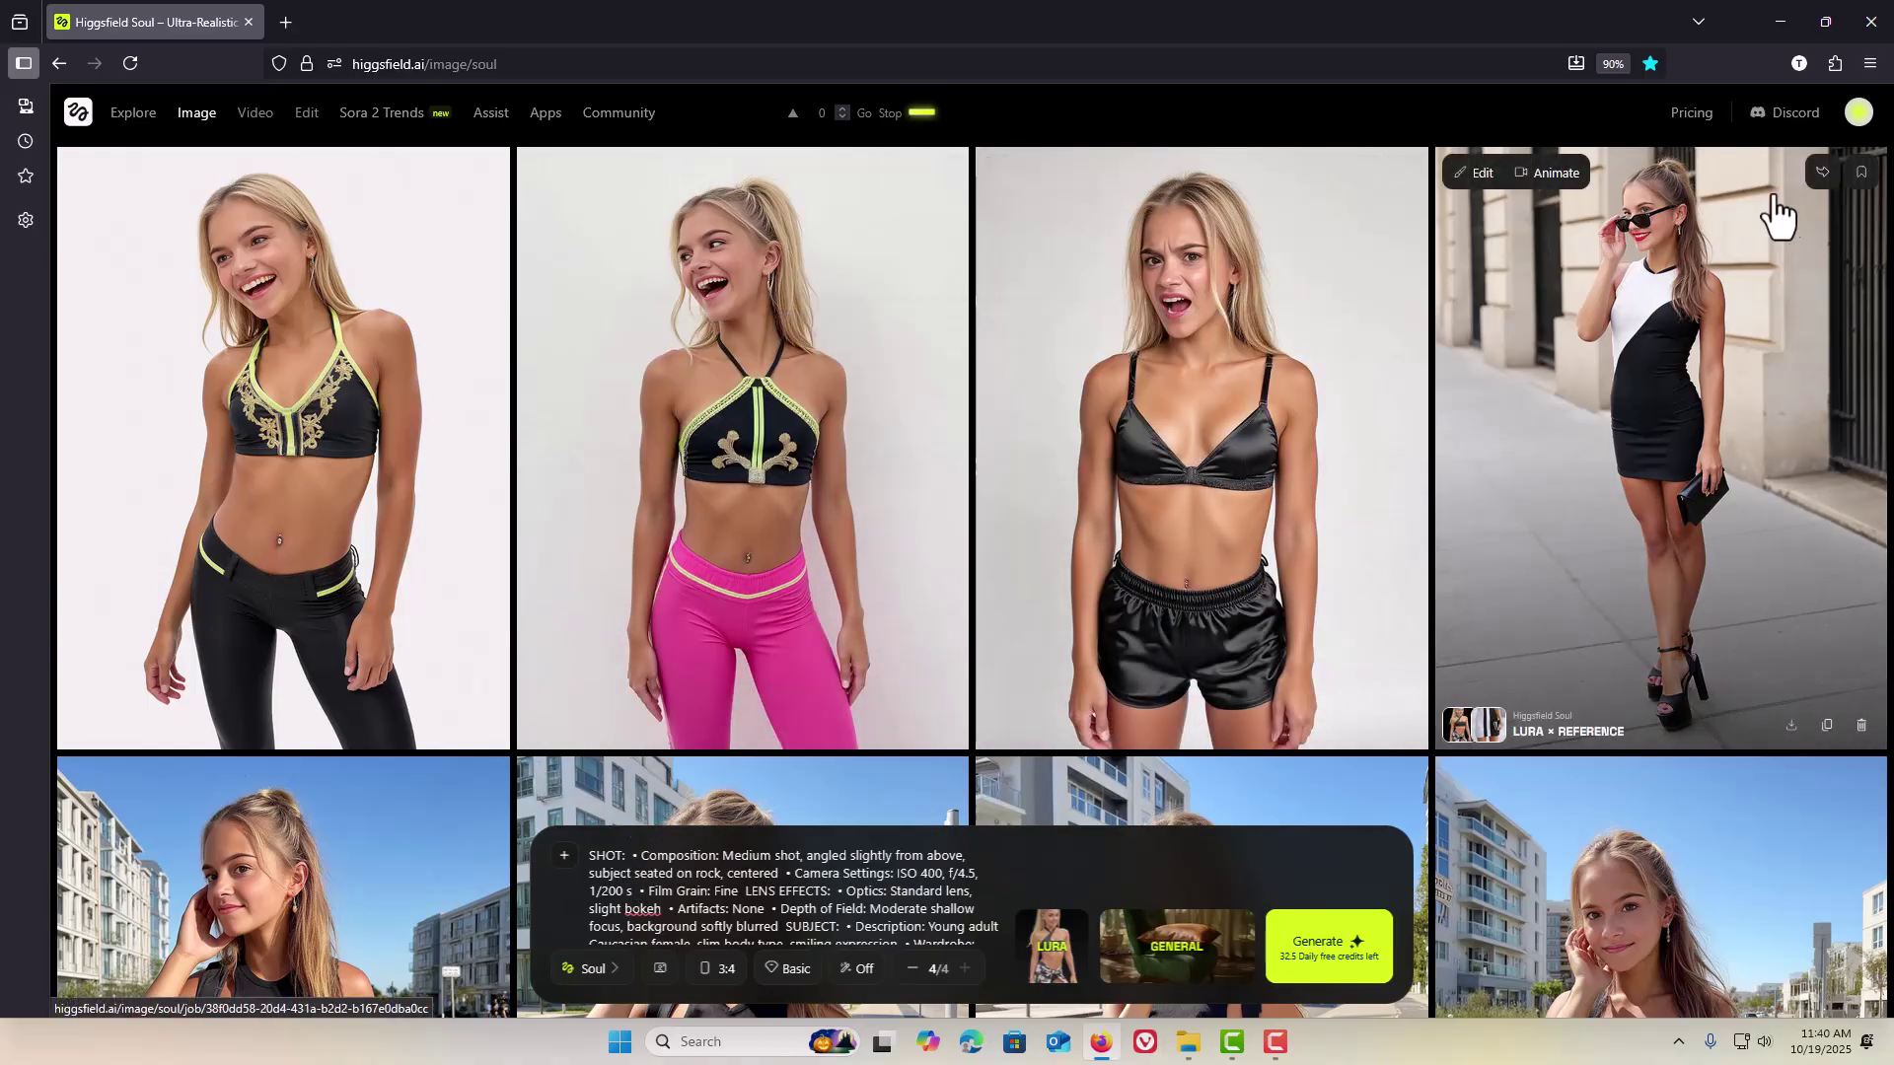
# Step: Reduce the number of images to generate to 1/4, and open and cancel the expanded Prompt Editor
pyautogui.click(1832, 63)
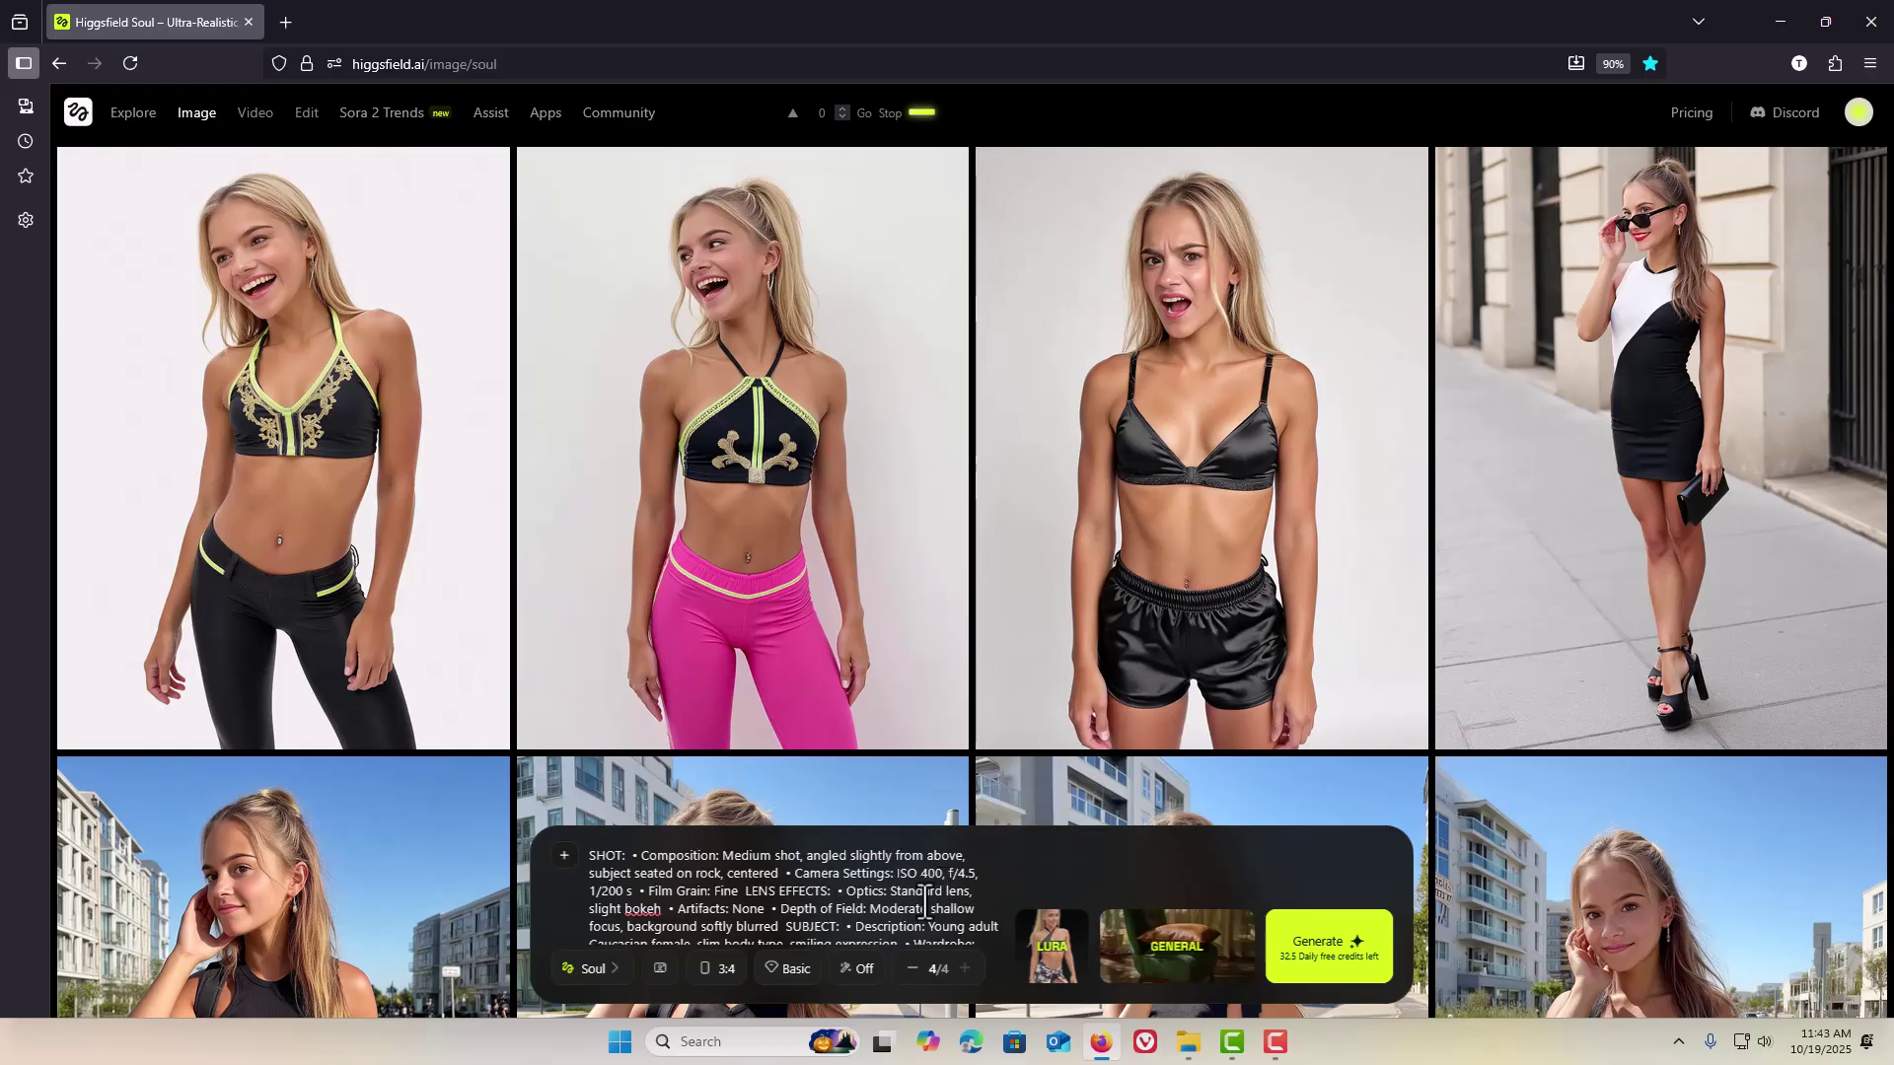
pyautogui.click(912, 970)
pyautogui.click(912, 972)
pyautogui.click(901, 917)
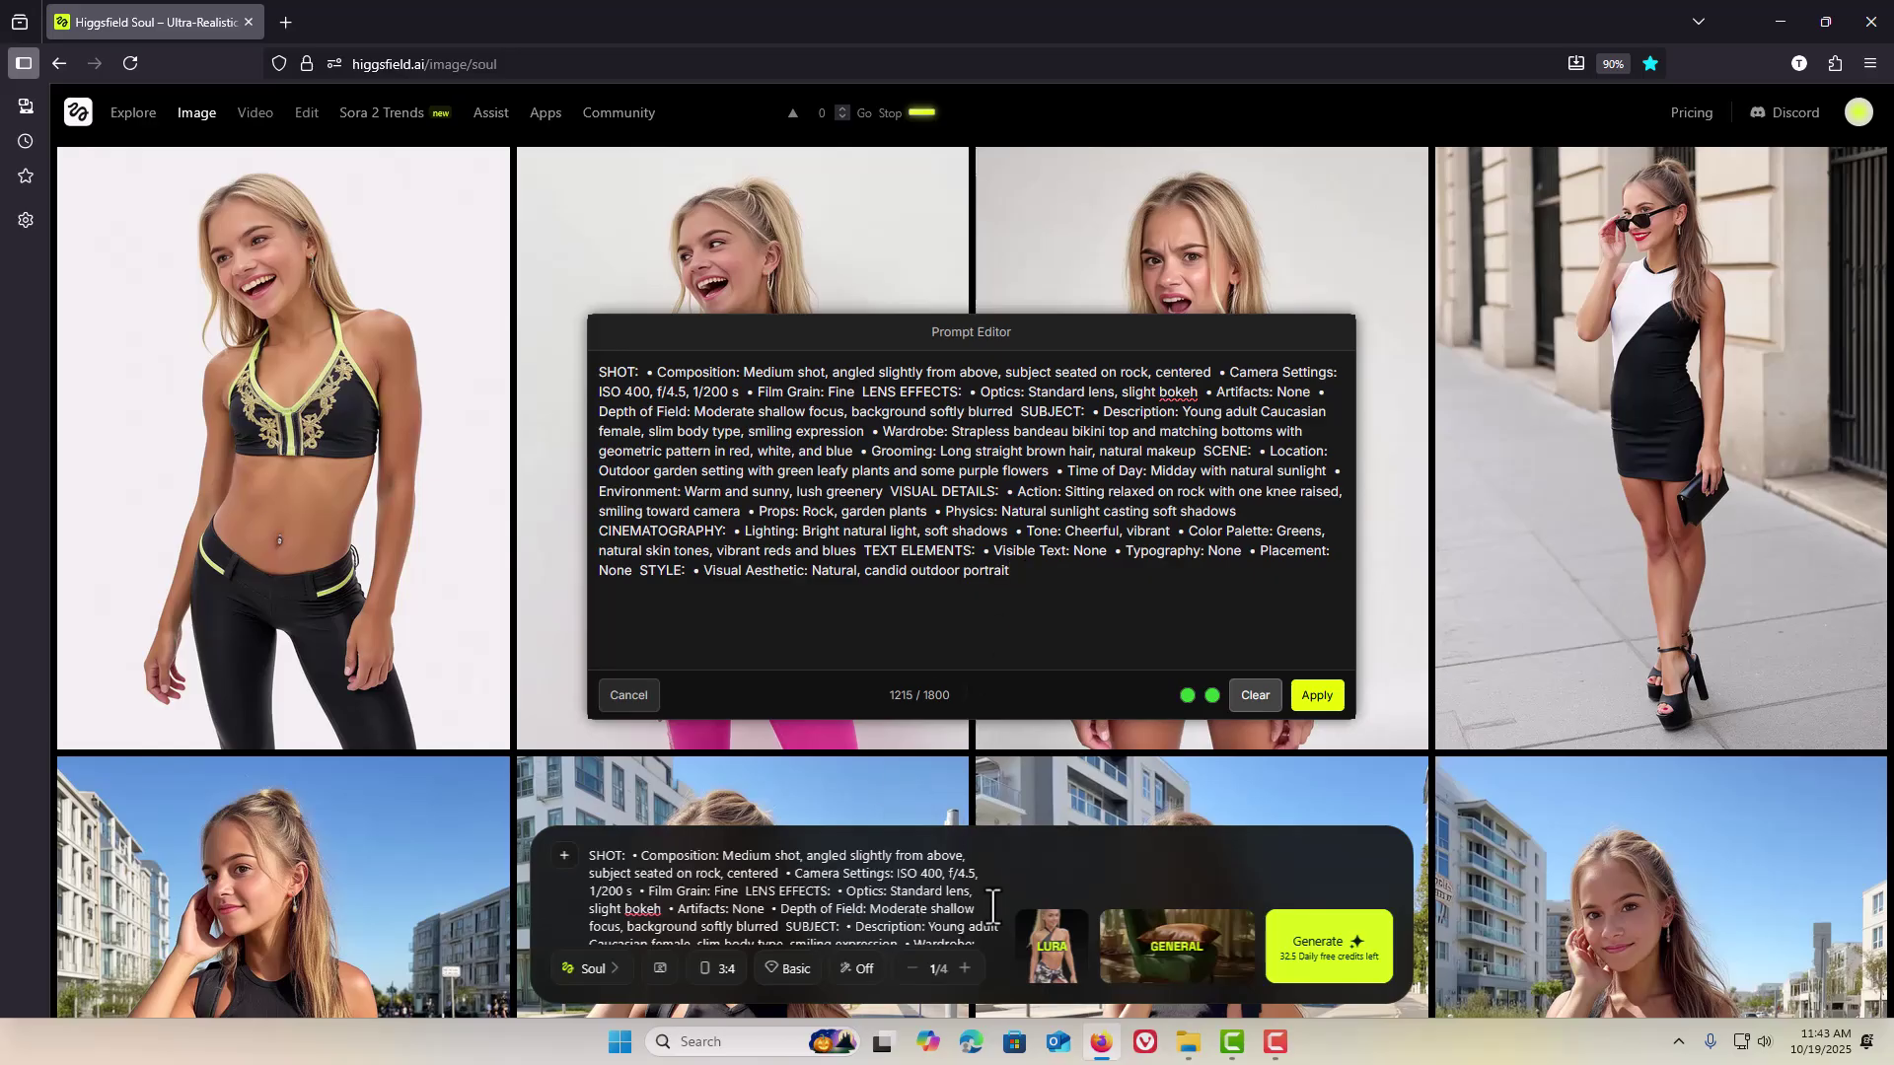
pyautogui.click(636, 696)
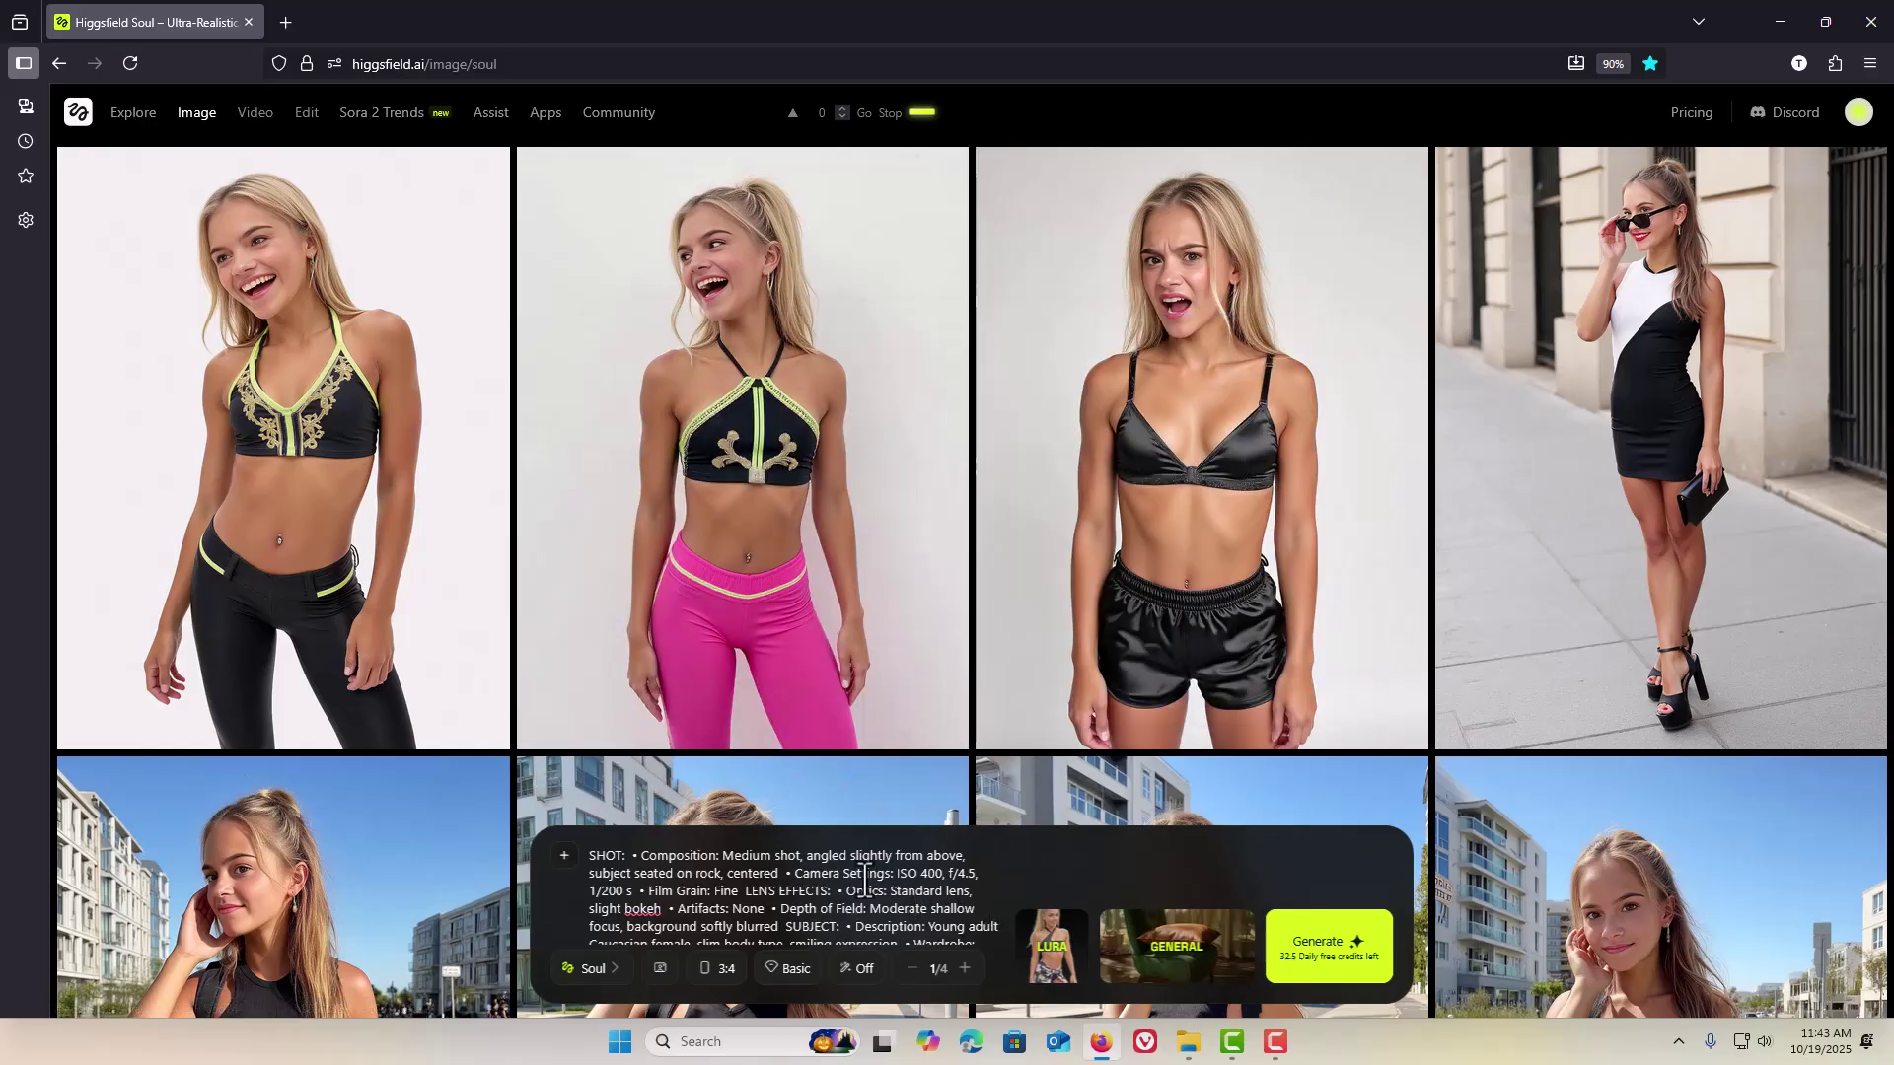